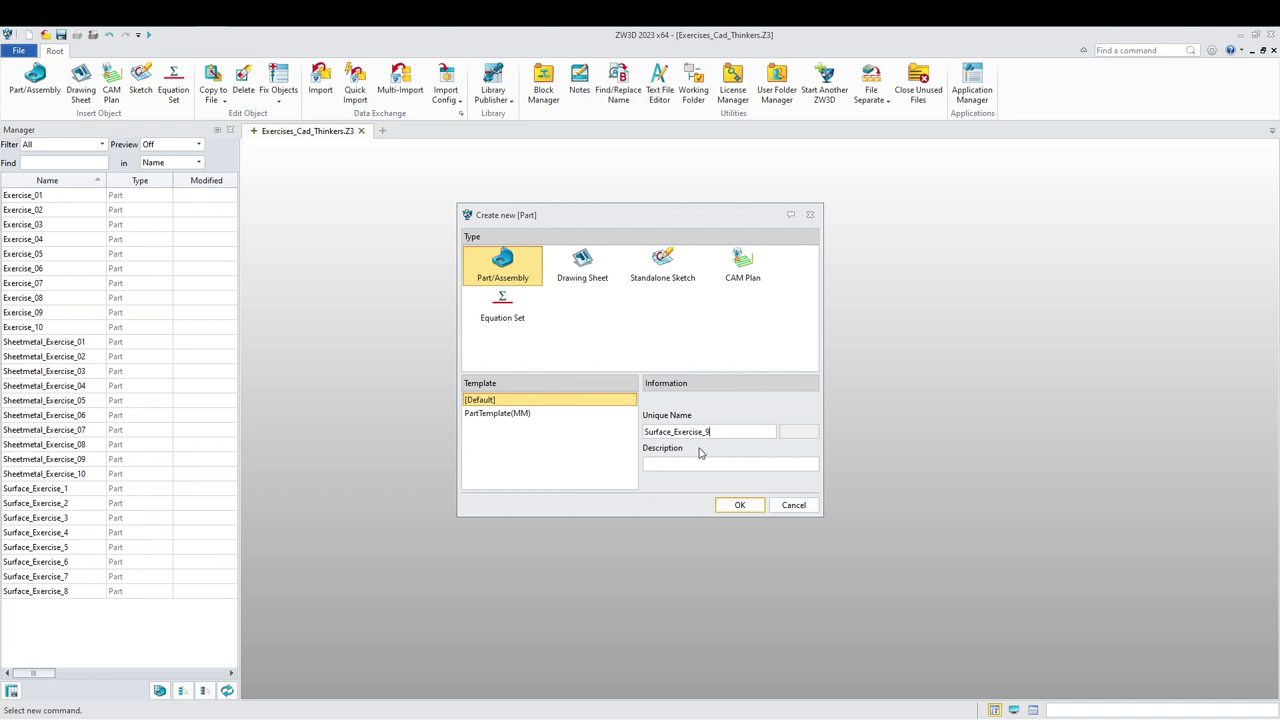
- Create a new part named Surface_Exercise_9 with the default template
left_click(739, 506)
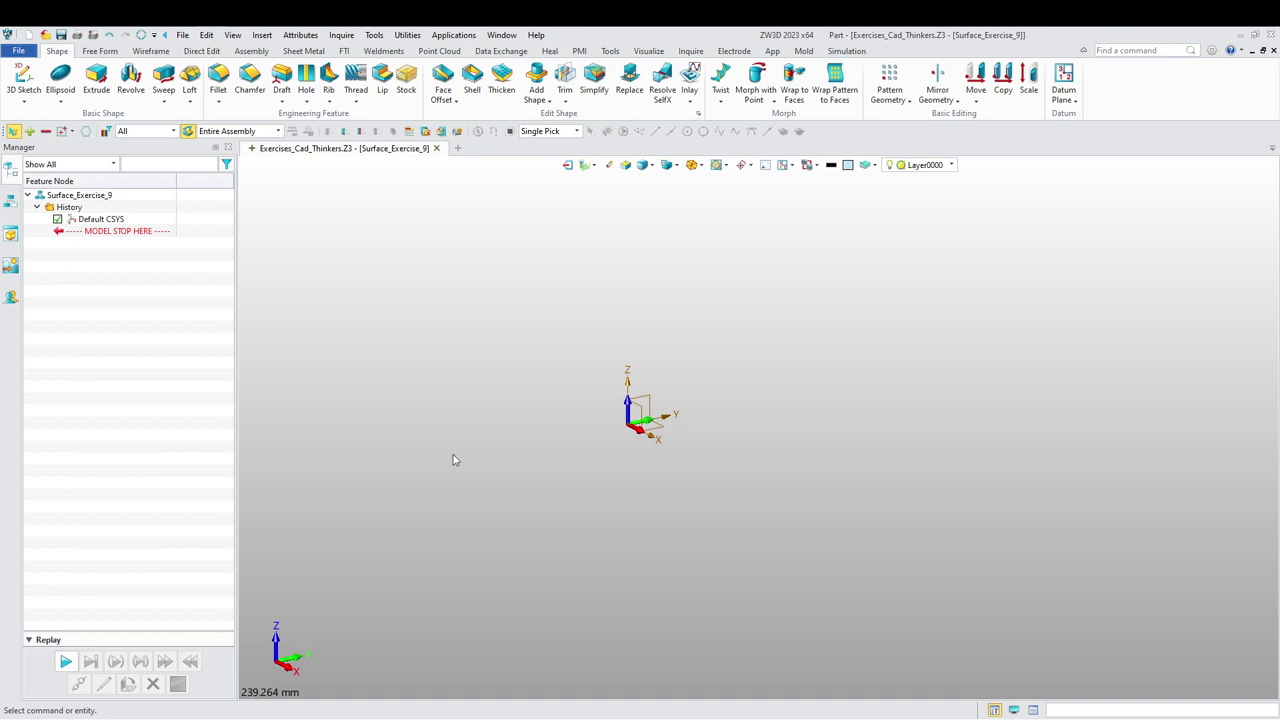
right_click(447, 445)
mouse_move(519, 222)
left_click(608, 229)
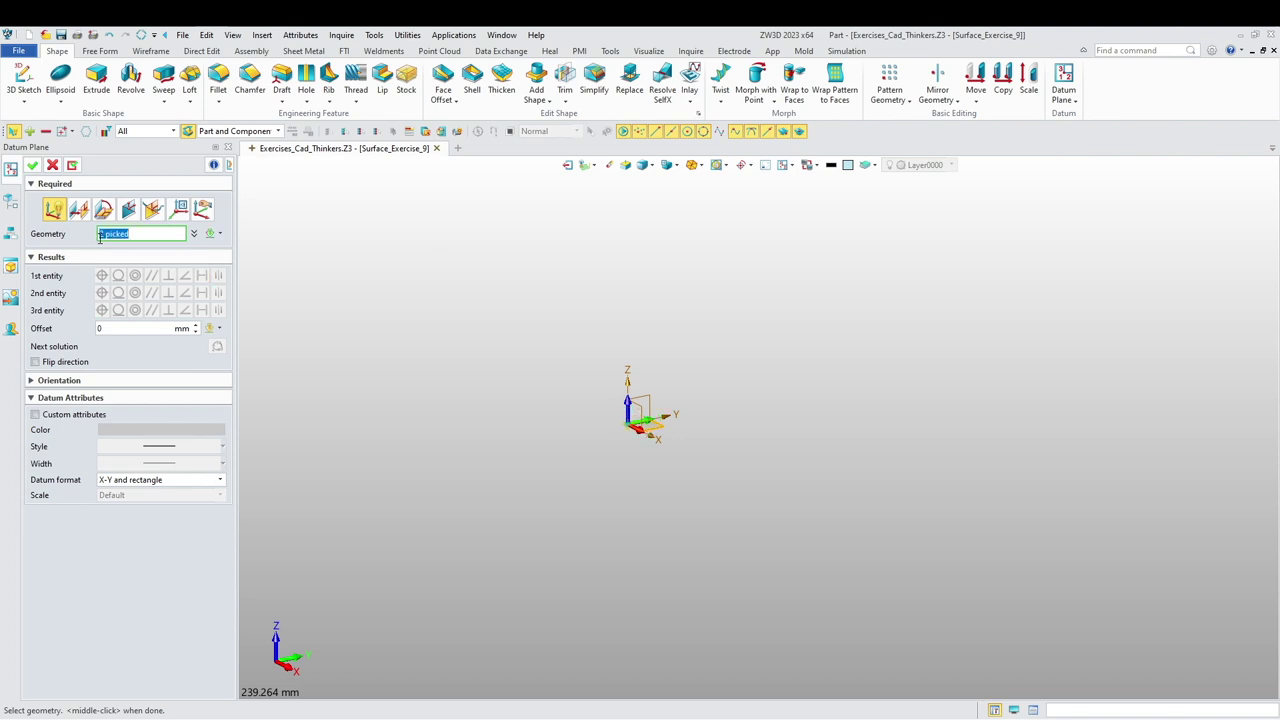
middle_click(66, 338)
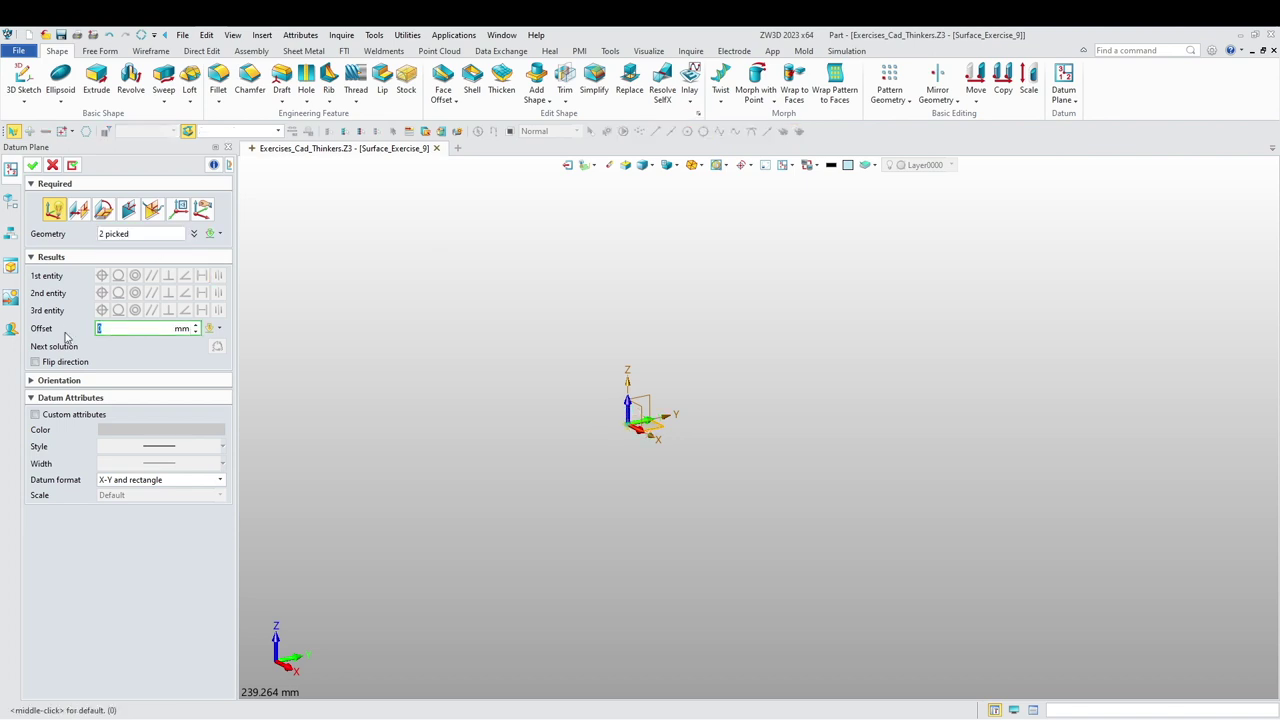
middle_click(65, 338)
key("Escape")
- Create a datum plane offset 19 mm above the XY plane
middle_click(313, 472)
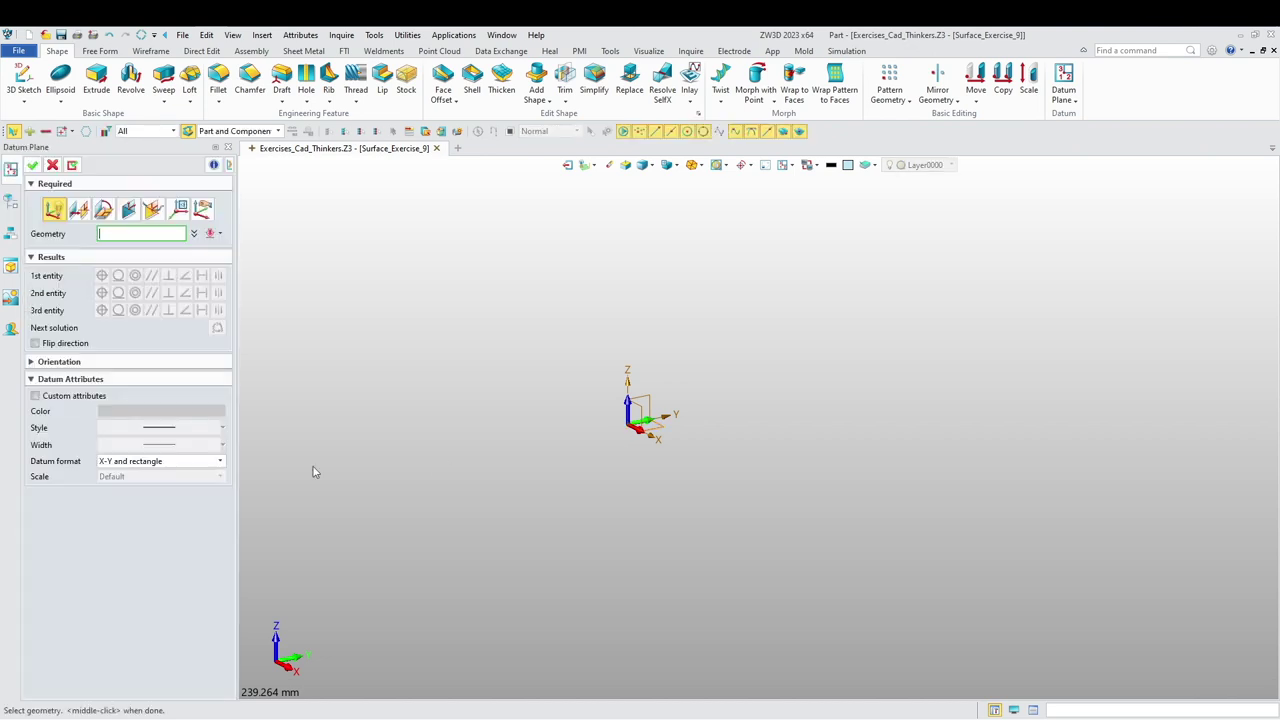
left_click(680, 437)
left_click(106, 328)
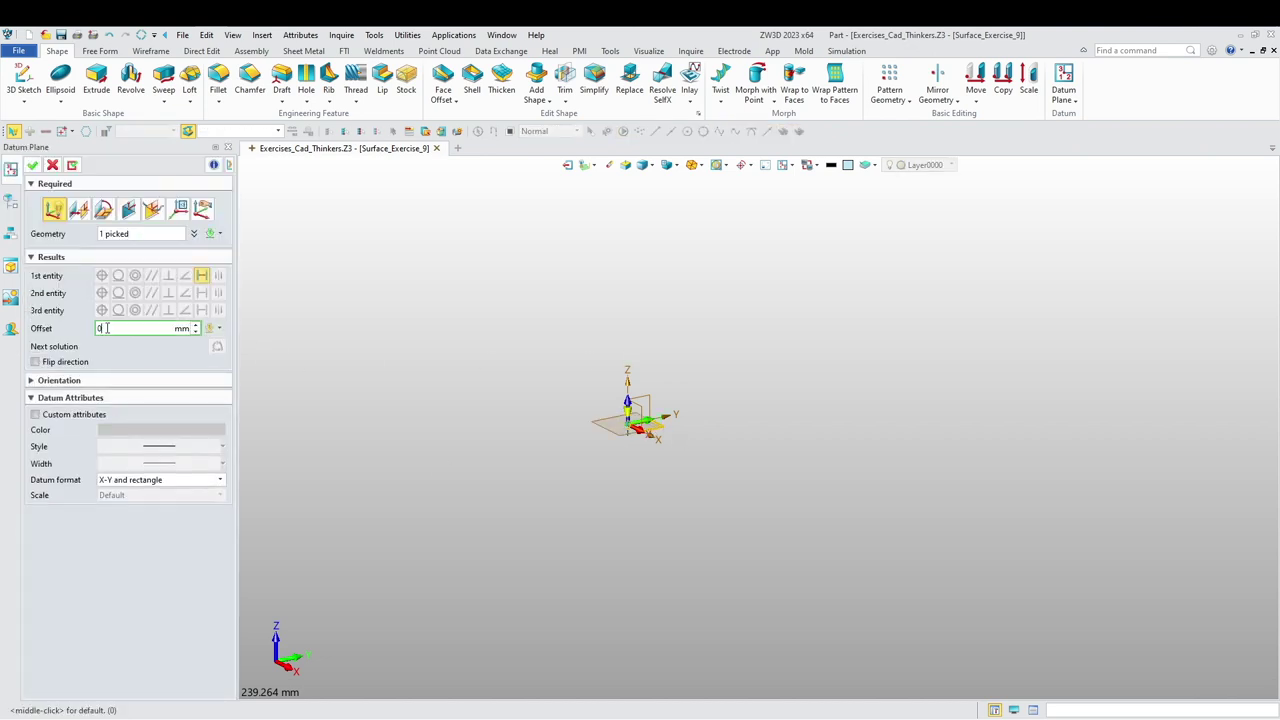
type("19")
key("Return")
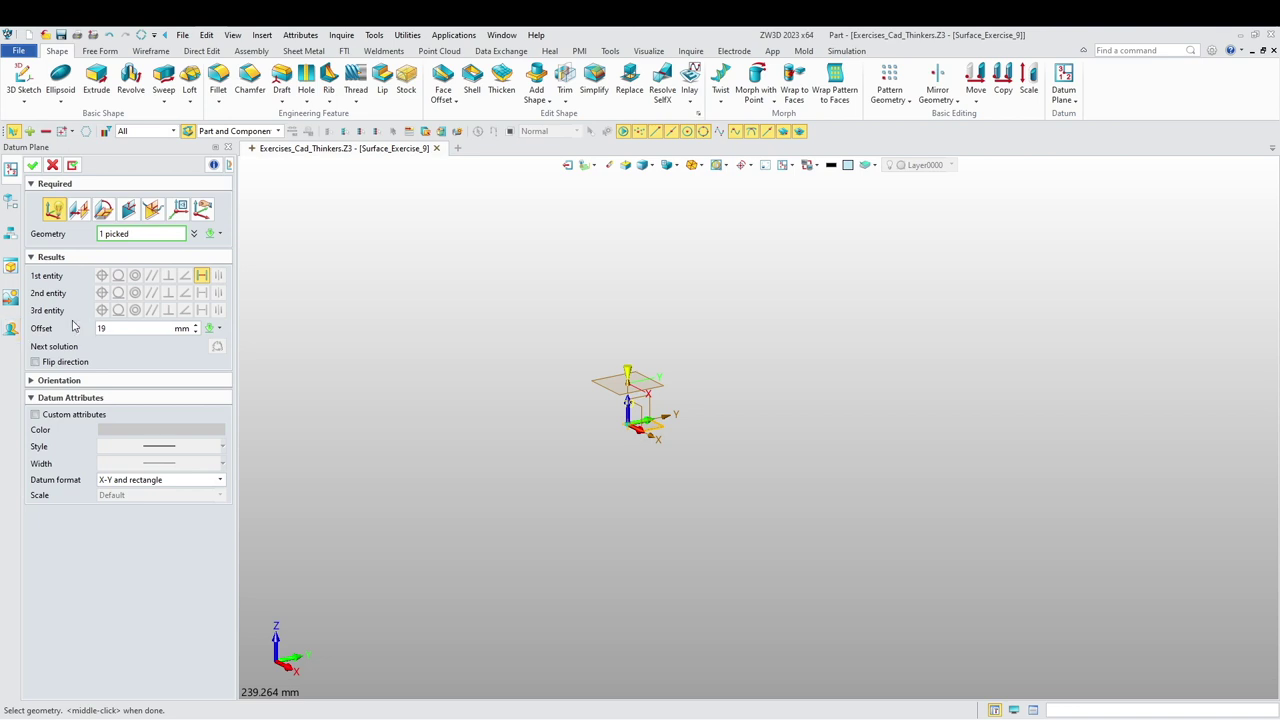
left_click(32, 165)
- Sketch a circle of 80 mm diameter centred on the origin of the XY plane and exit the sketch
right_click(452, 446)
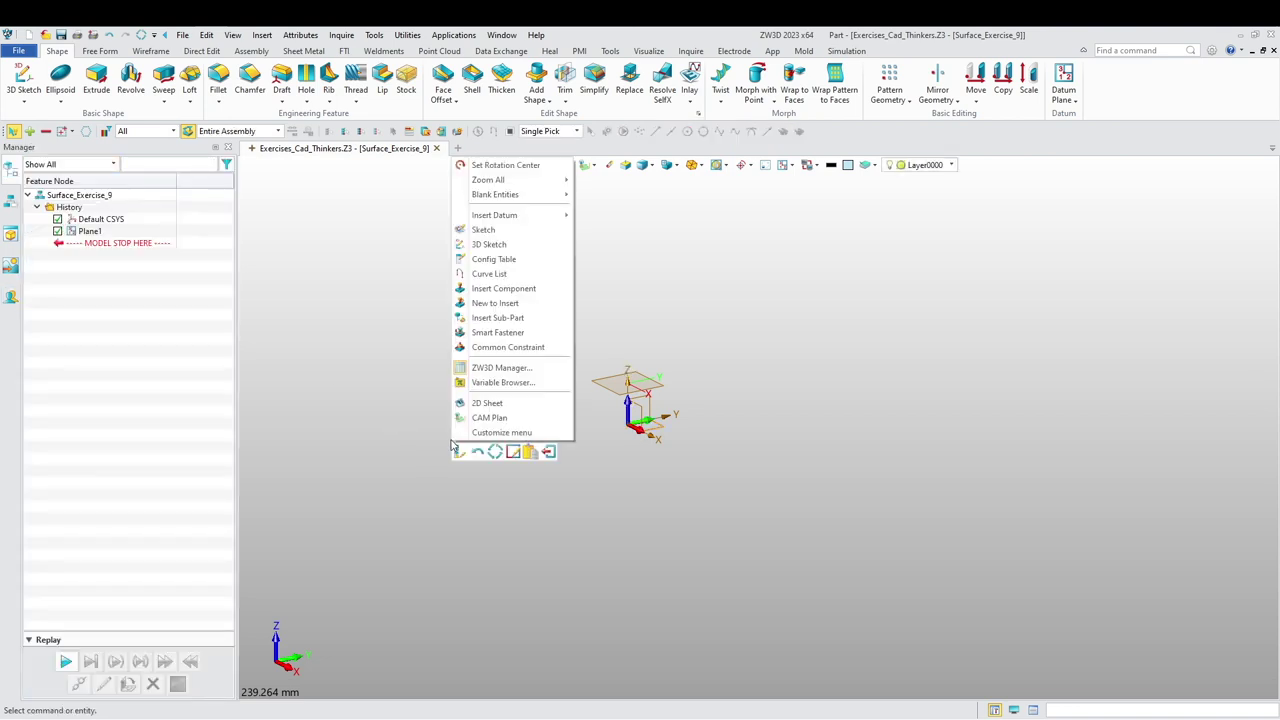
left_click(499, 230)
left_click(634, 432)
middle_click(572, 510)
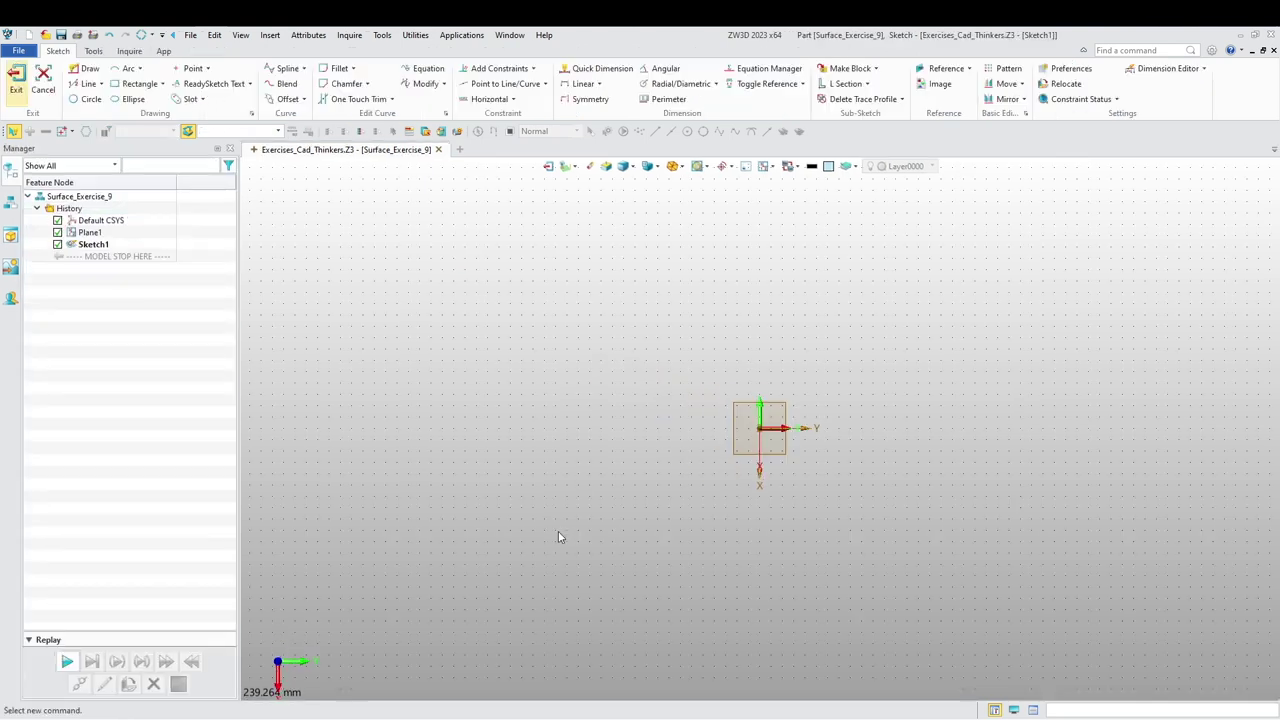
left_click(90, 99)
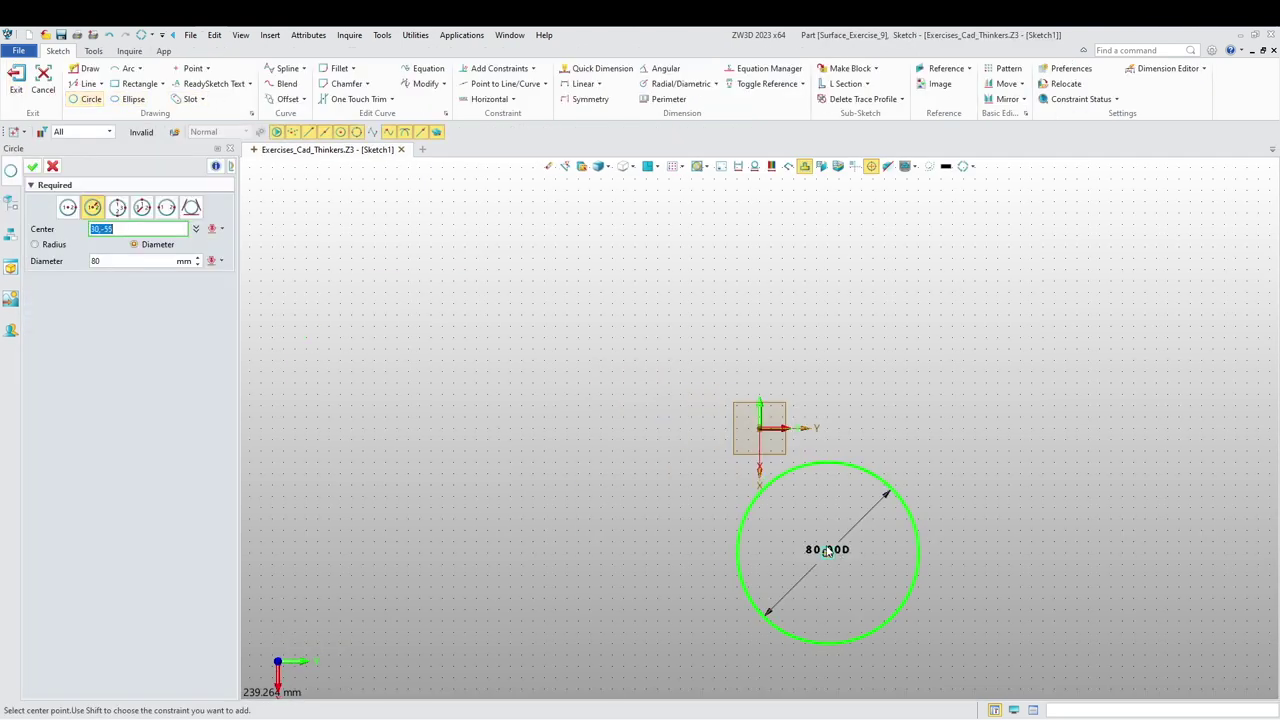
left_click(759, 428)
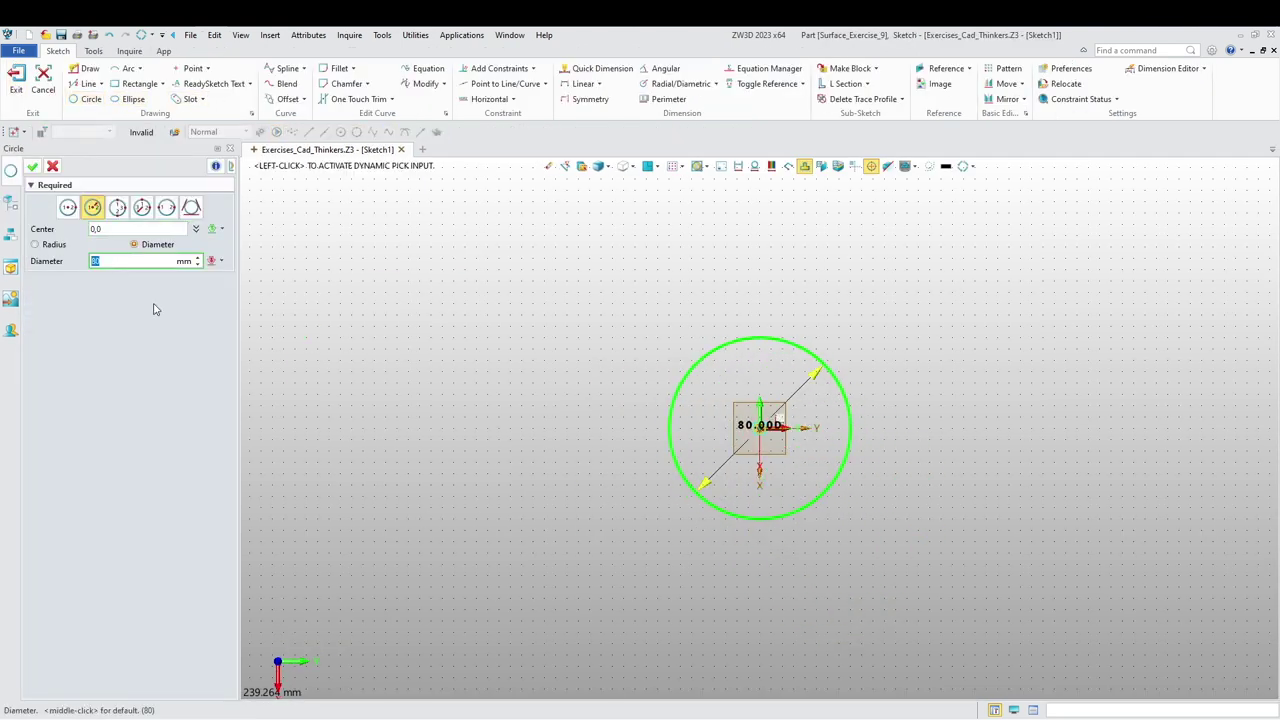
left_click(32, 166)
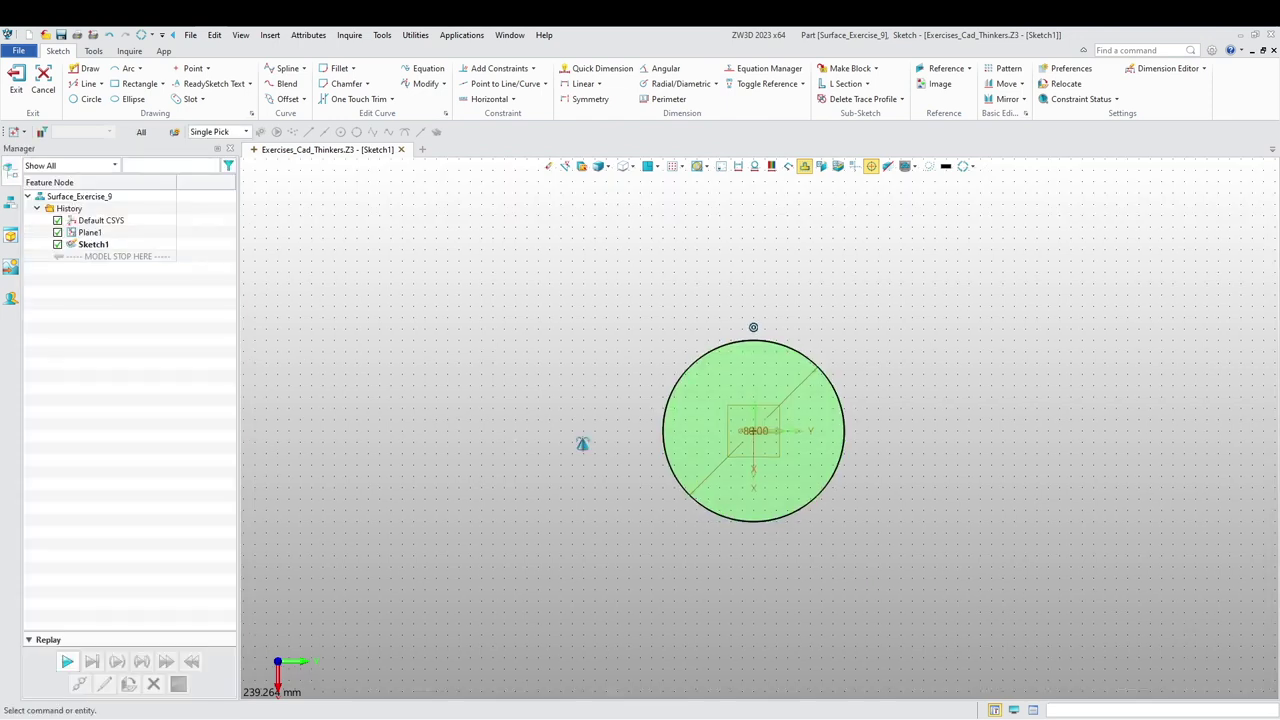
left_click(18, 82)
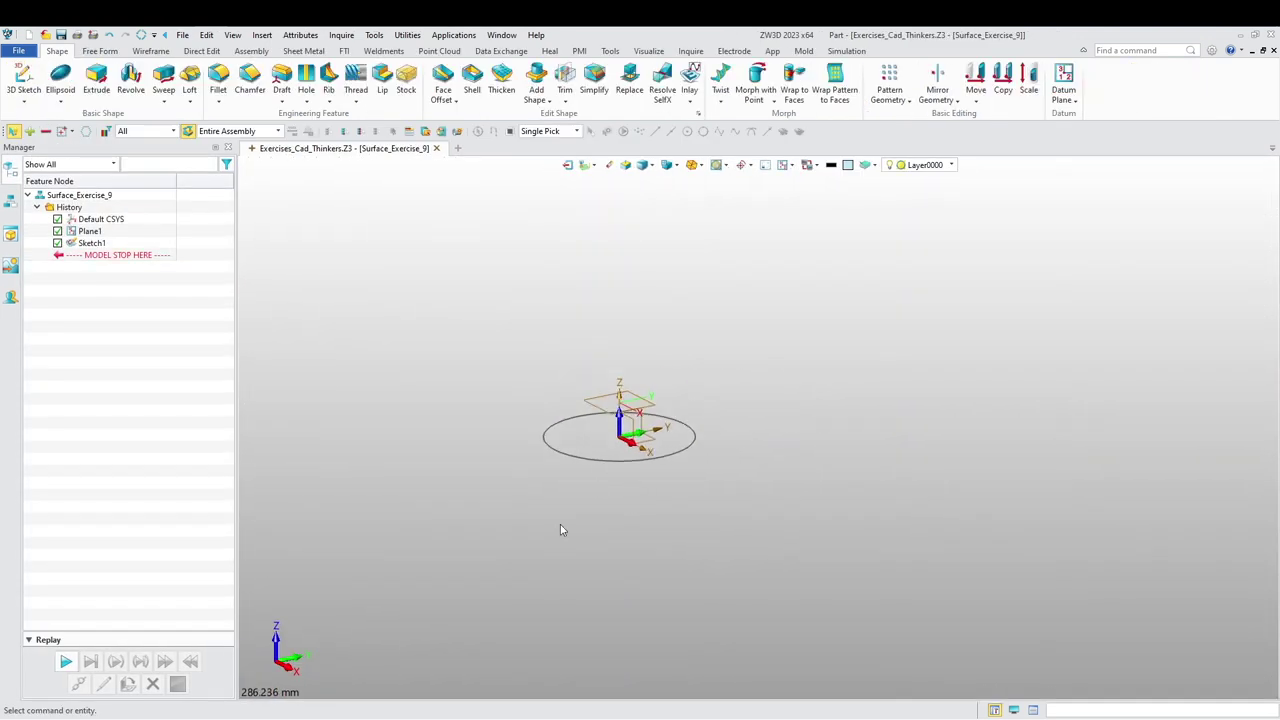
- Start a new sketch on the YZ plane
right_click(528, 380)
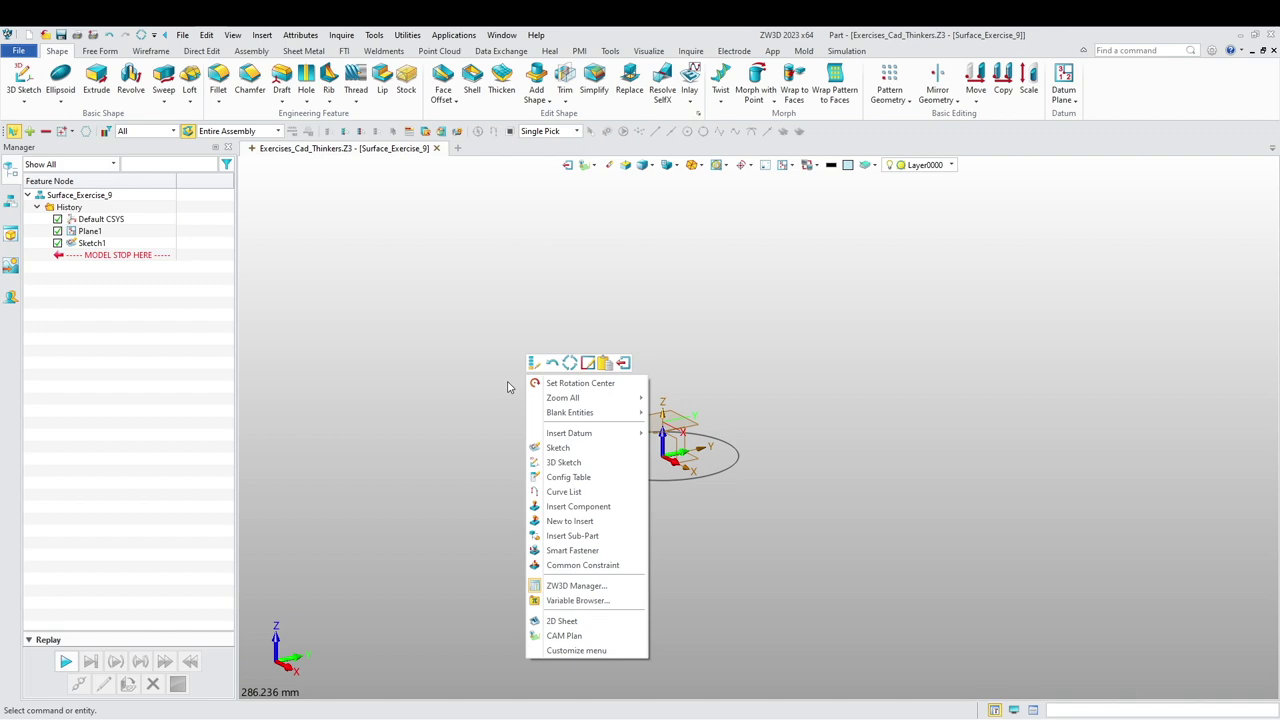
left_click(558, 447)
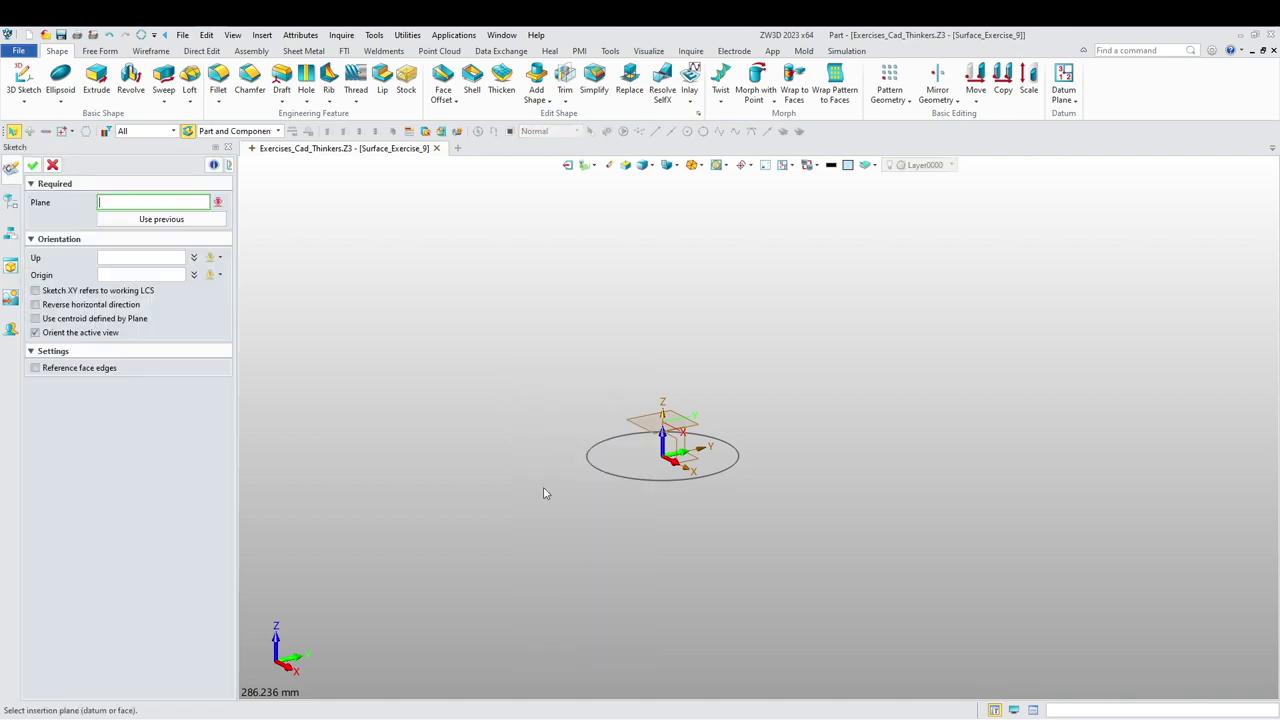
left_click(686, 446)
middle_click(345, 524)
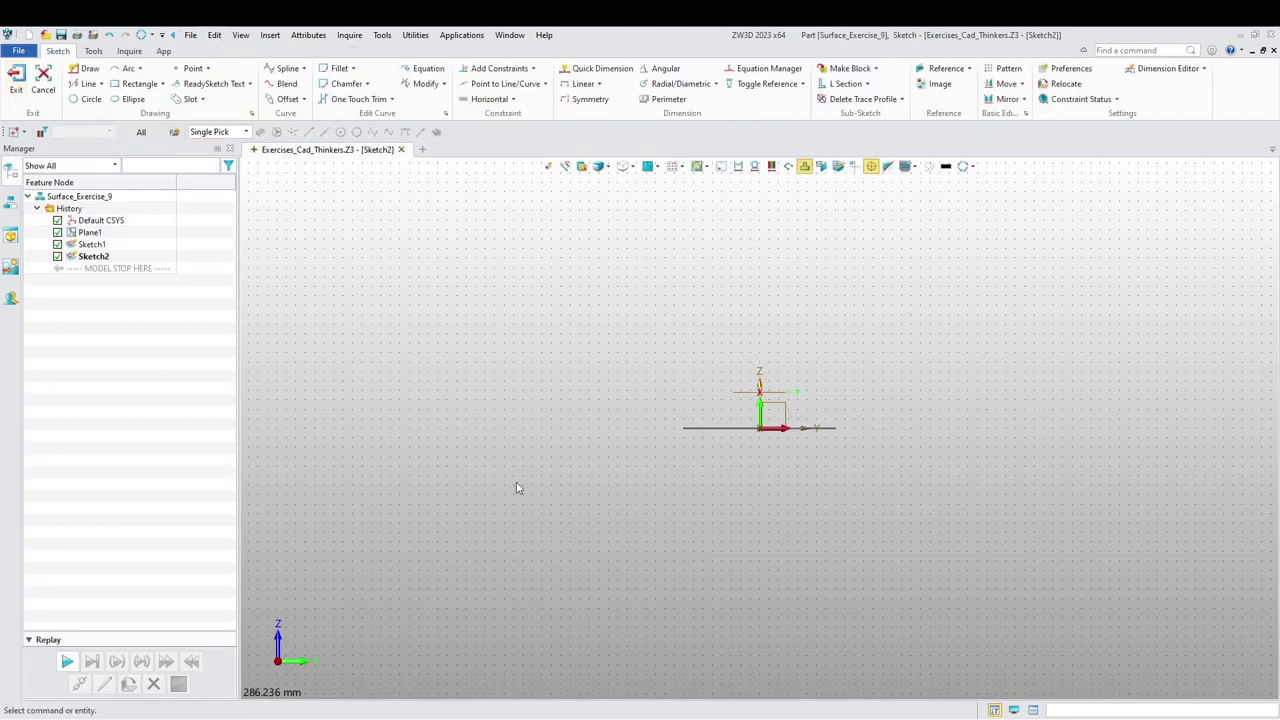
- Offset the edge-on base circle 4 mm upward as a line in the sketch, with the direction flipped
scroll(600, 530, "up", 2)
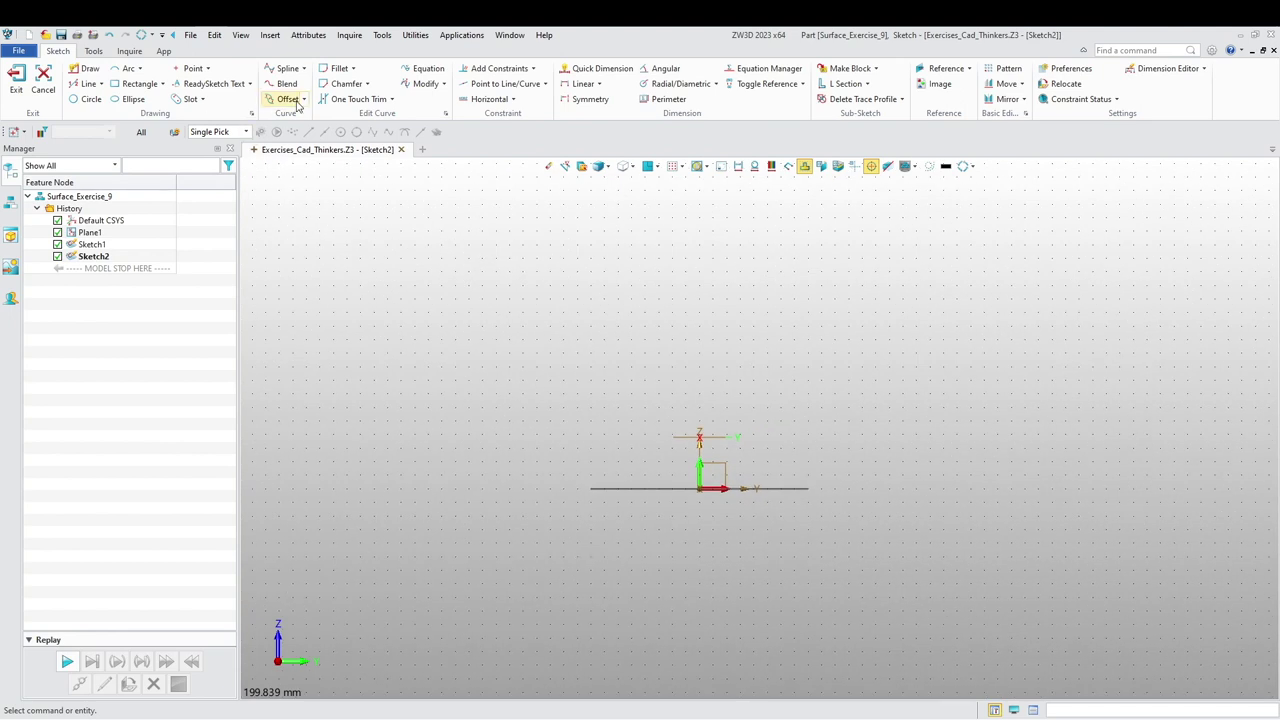
left_click(288, 99)
left_click(664, 495)
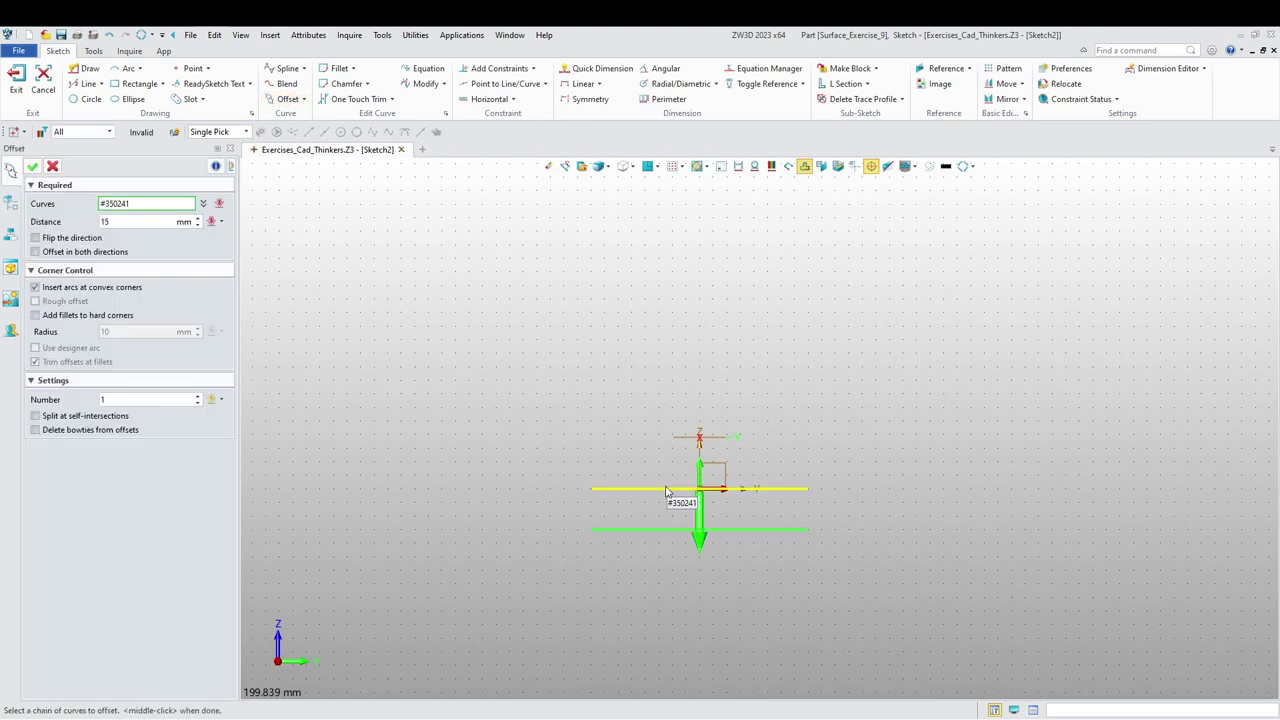
left_click(121, 221)
type("4")
key("Return")
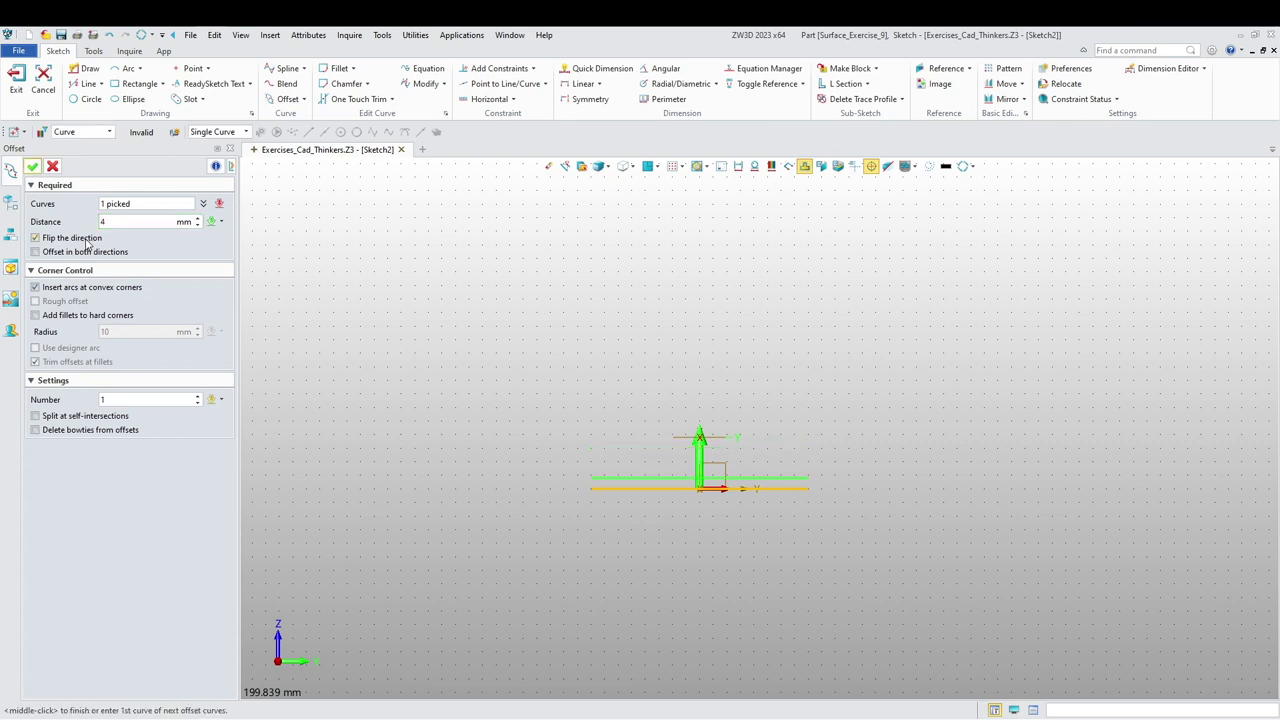
middle_click(384, 316)
- Offset the new line a further 15 mm upward
left_click(636, 479)
left_click(701, 514)
left_click(100, 226)
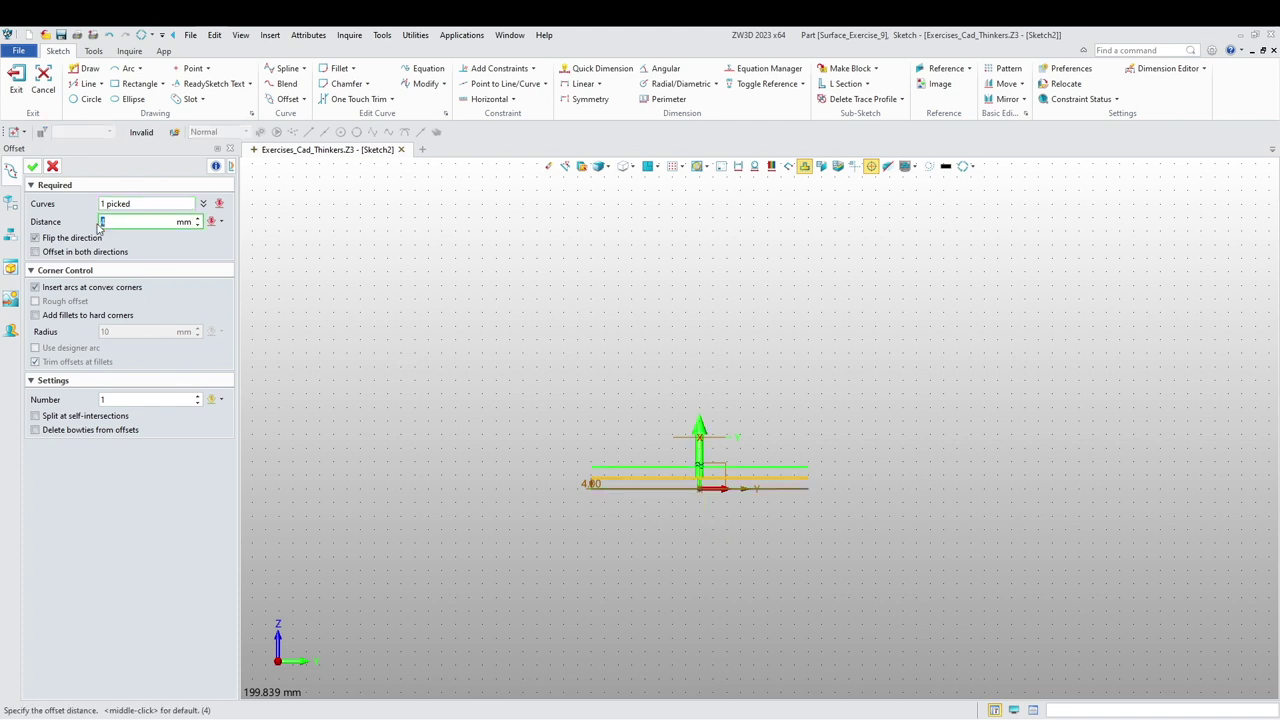
key("Return")
left_click(33, 166)
scroll(866, 499, "up", 3)
left_click_drag(767, 459, 689, 356)
right_click(690, 358)
key("Escape")
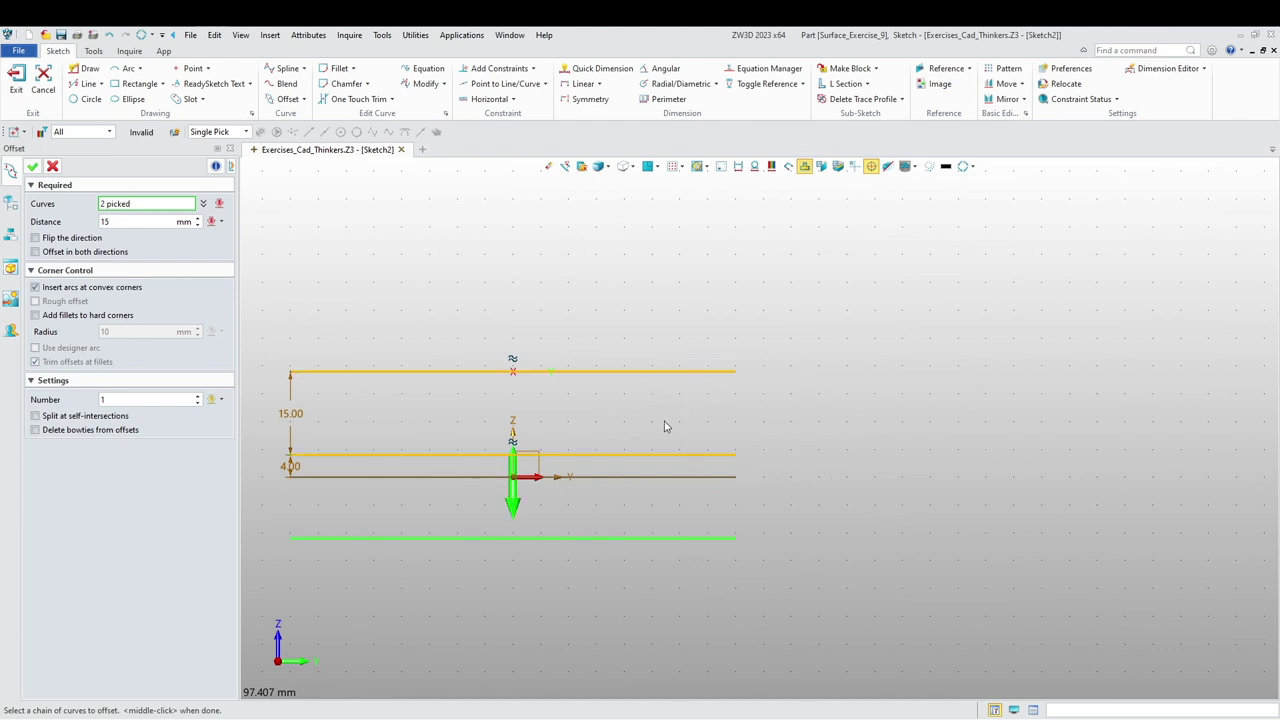
key("Escape")
left_click_drag(770, 460, 664, 320)
right_click(643, 397)
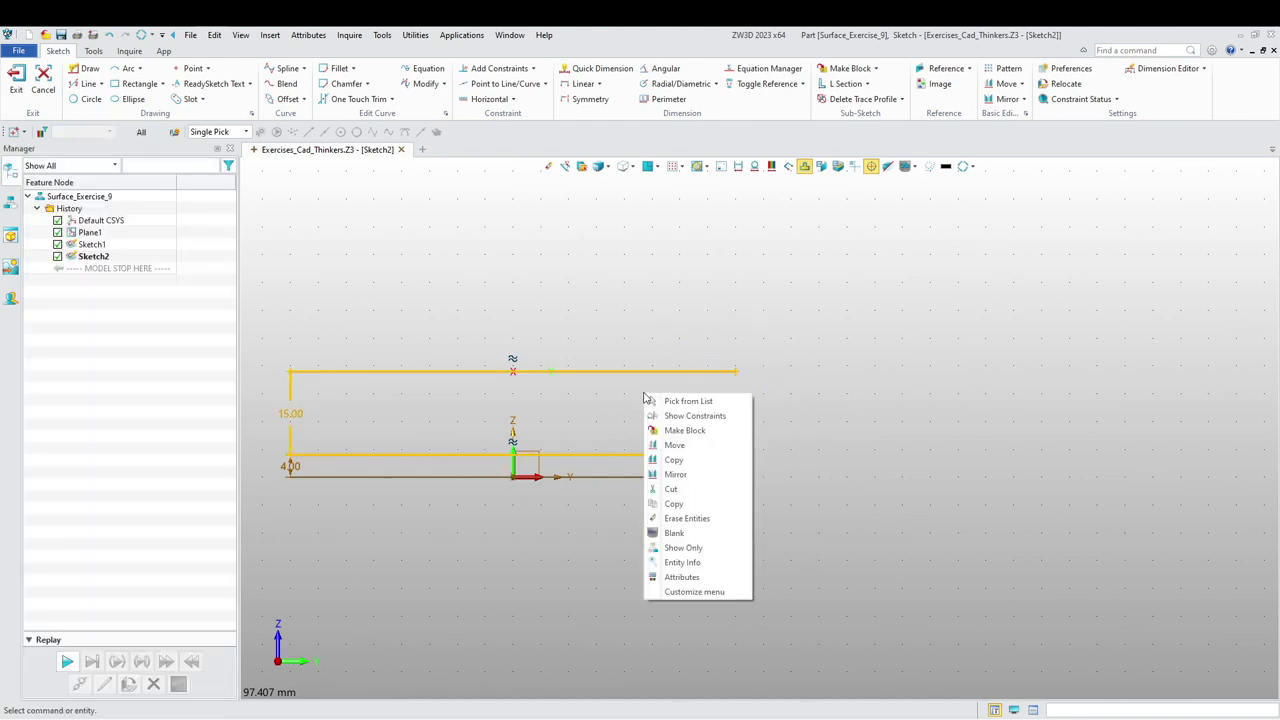
left_click(627, 397)
- Convert both offset lines to construction geometry
right_click(635, 371)
left_click(644, 354)
right_click(643, 455)
left_click(650, 441)
- Draw a counterclockwise centre arc of 15 mm radius at 40,19, starting at 40,4 and ending at about 49.2,26.8
scroll(560, 560, "down", 2)
mouse_move(525, 580)
middle_mouse_down()
mouse_move(569, 569)
mouse_move(550, 565)
middle_mouse_up()
scroll(511, 560, "up", 1)
left_click(127, 68)
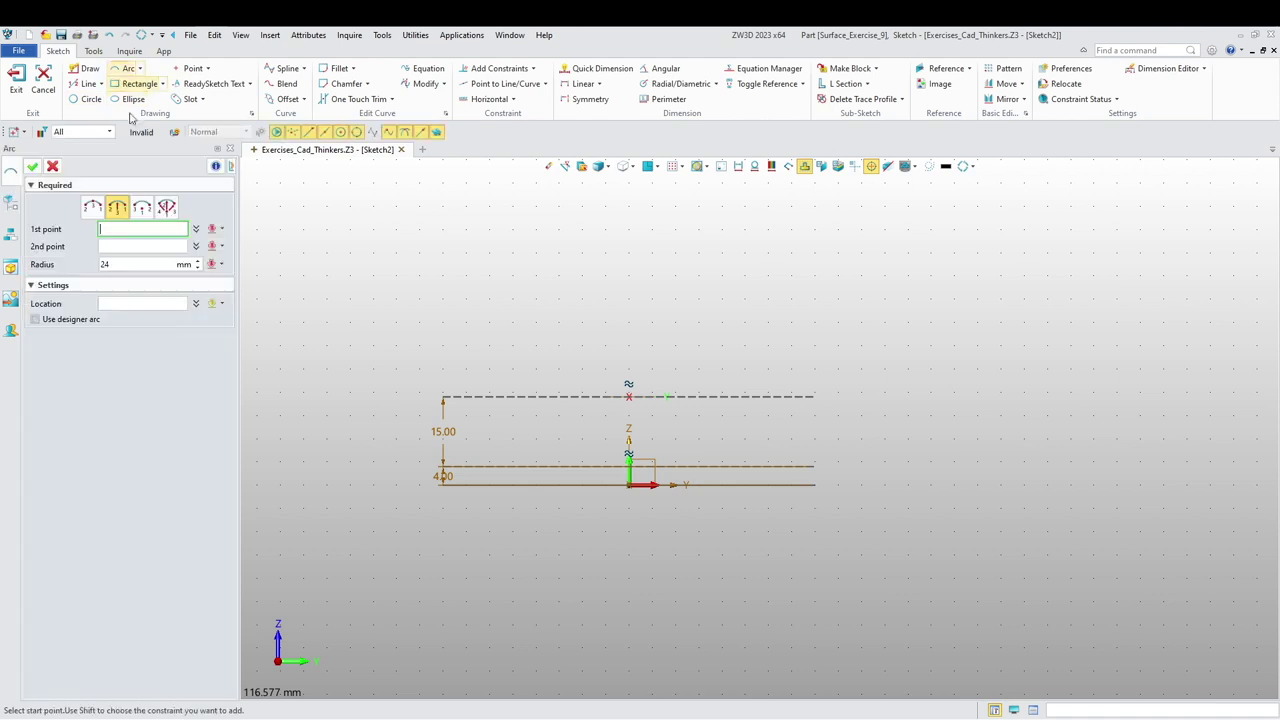
left_click(145, 209)
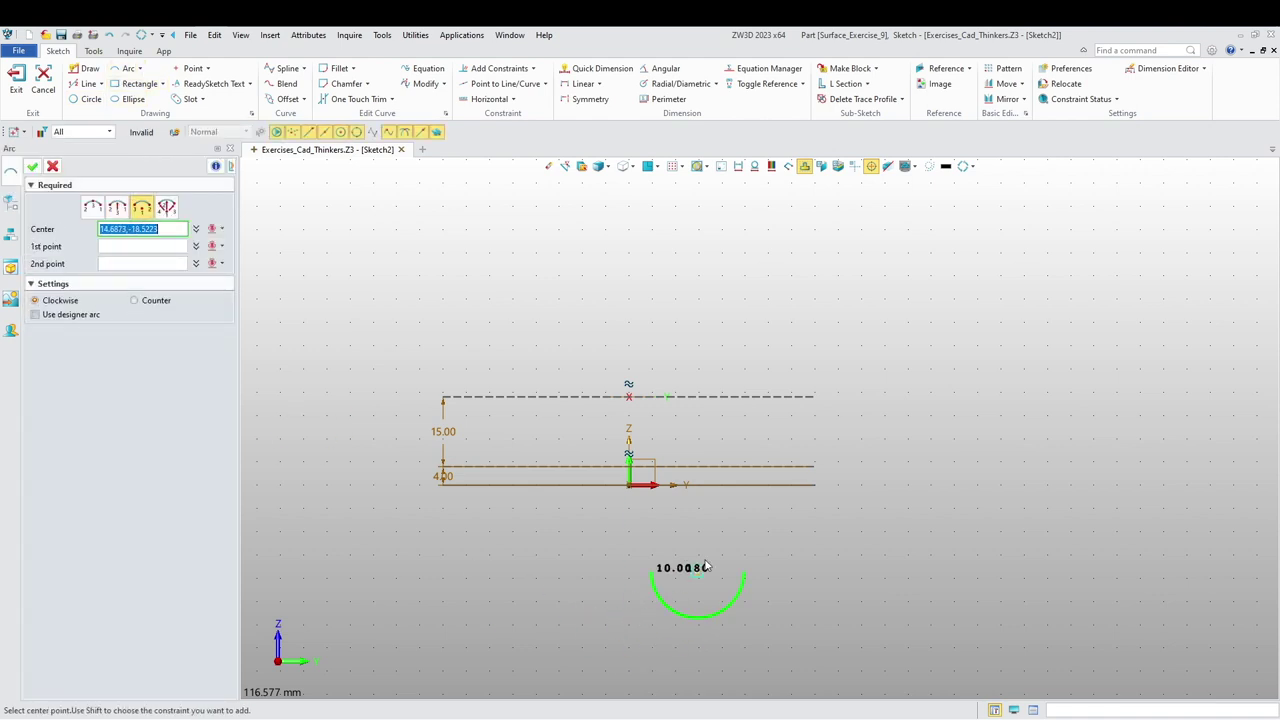
left_click(816, 396)
left_click(815, 468)
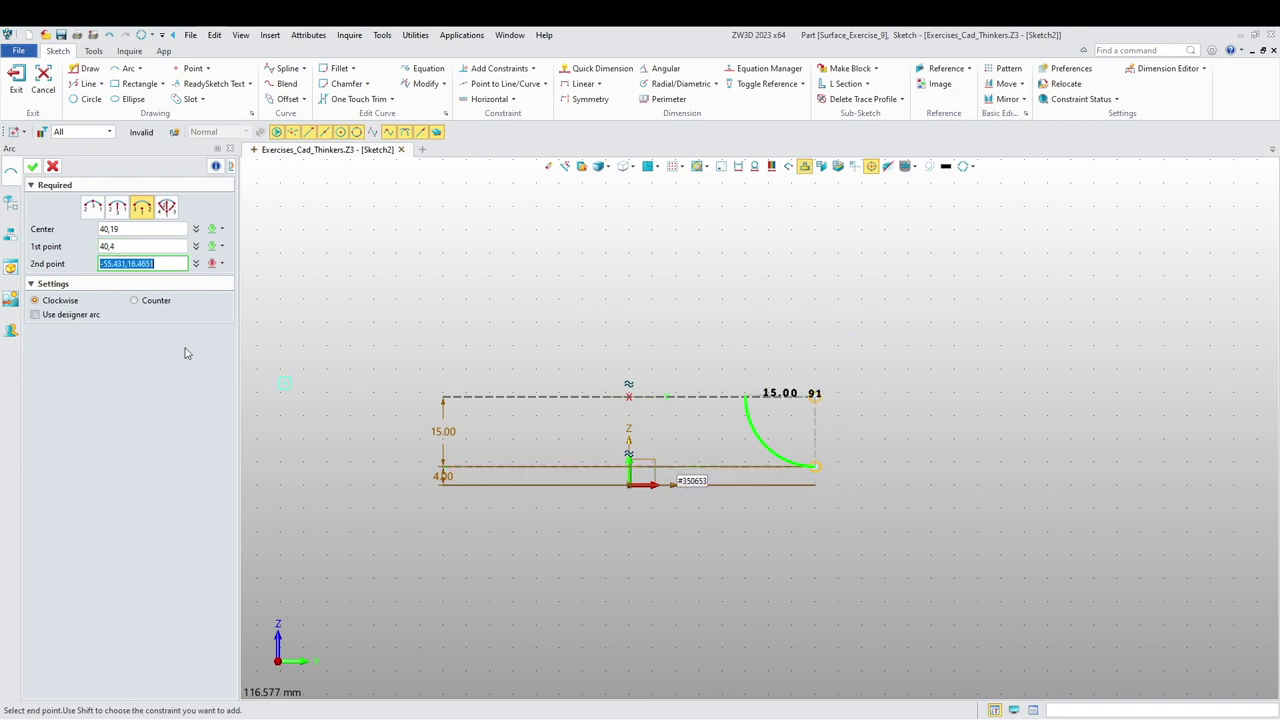
left_click(166, 302)
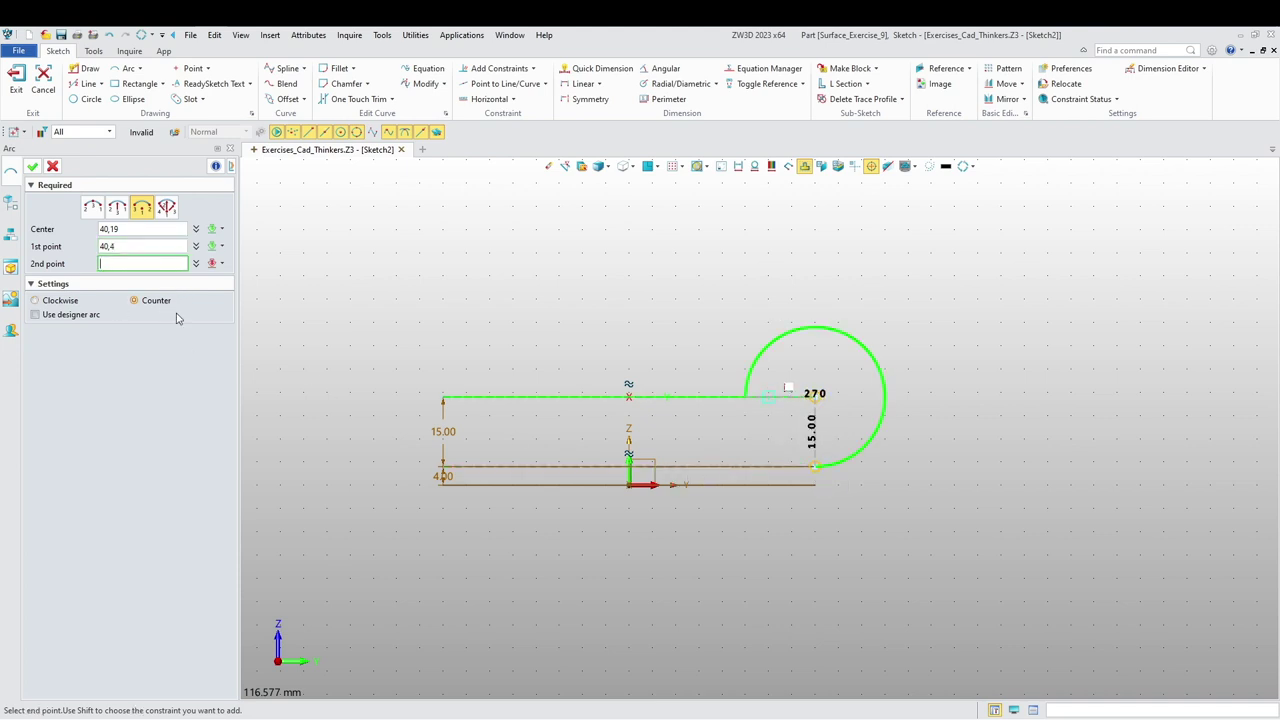
left_click(858, 360)
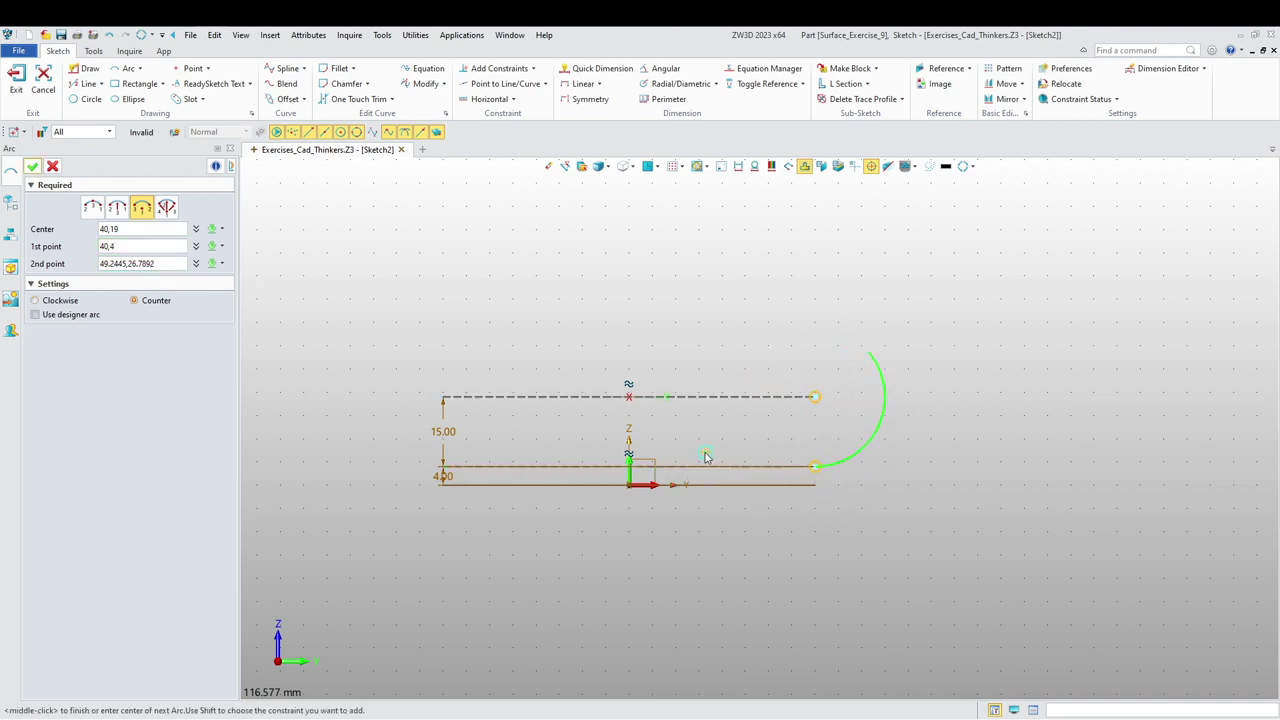
middle_click(625, 512)
- Draw a matching clockwise centre arc of 15 mm radius at -40,19, starting at -40,4 and ending above the upper construction line
middle_click(376, 383)
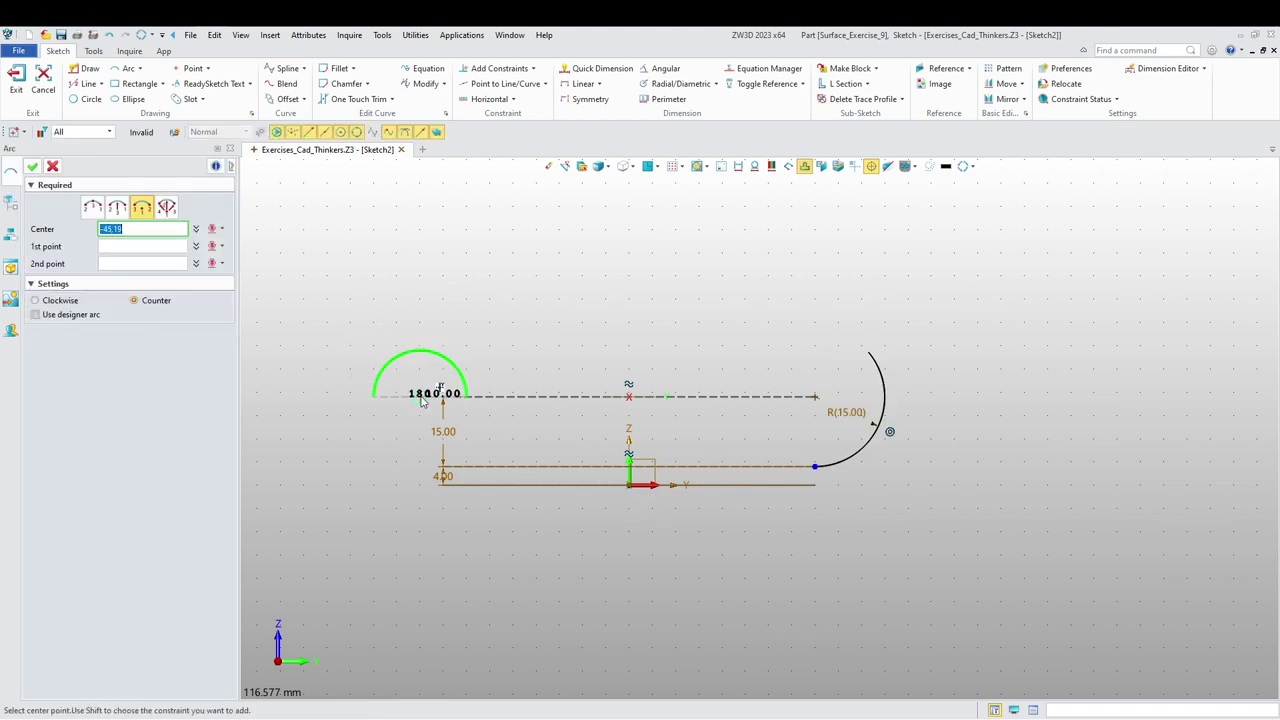
left_click(443, 396)
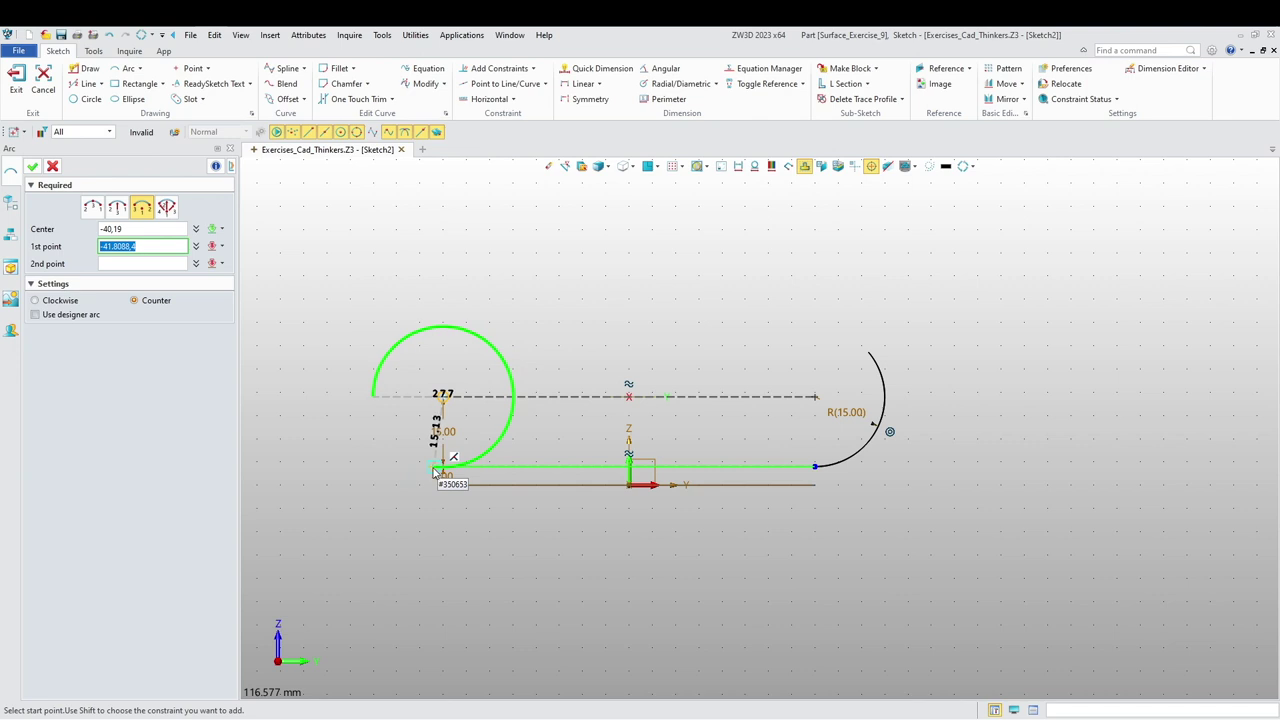
right_click_drag(420, 486, 446, 530)
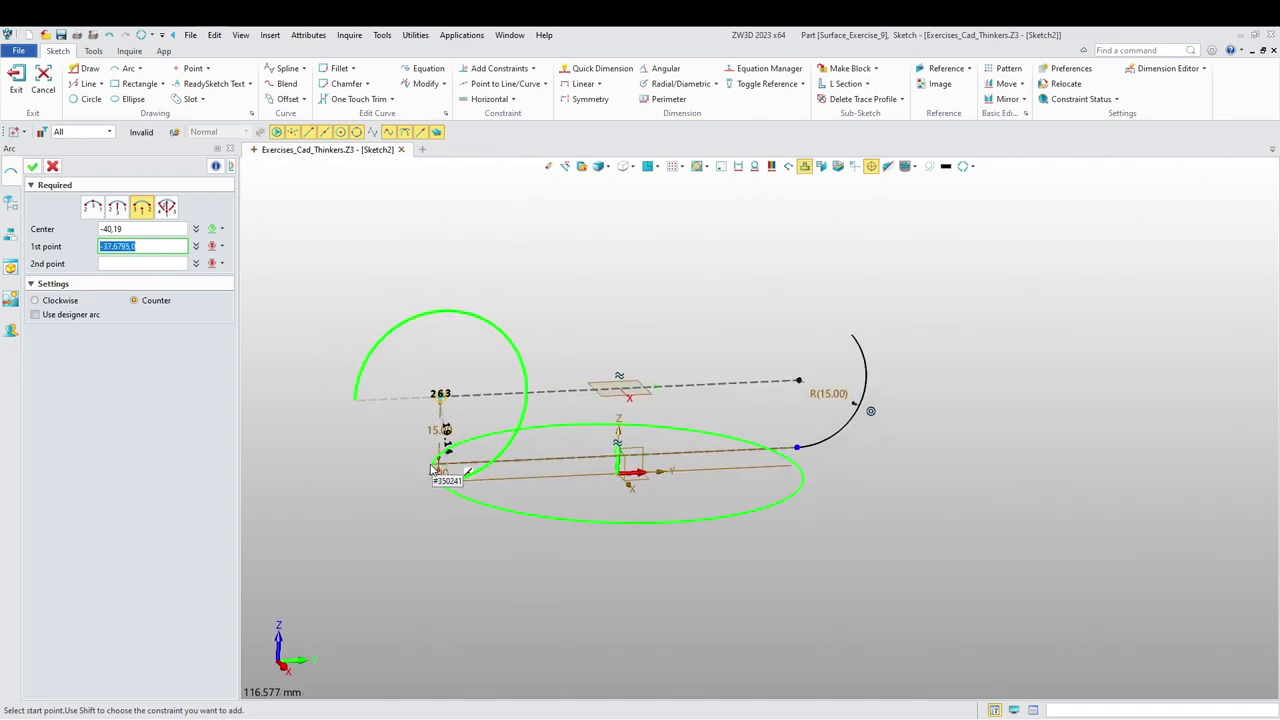
scroll(438, 488, "up", 3)
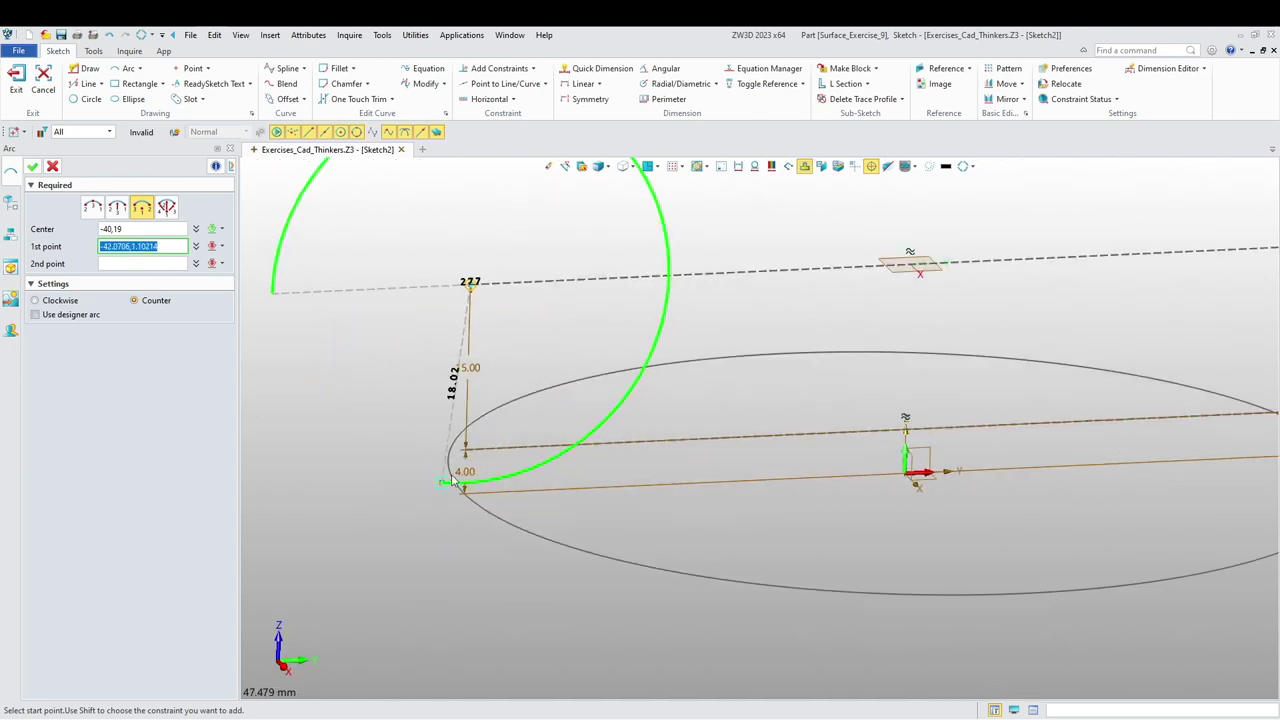
left_click(465, 457)
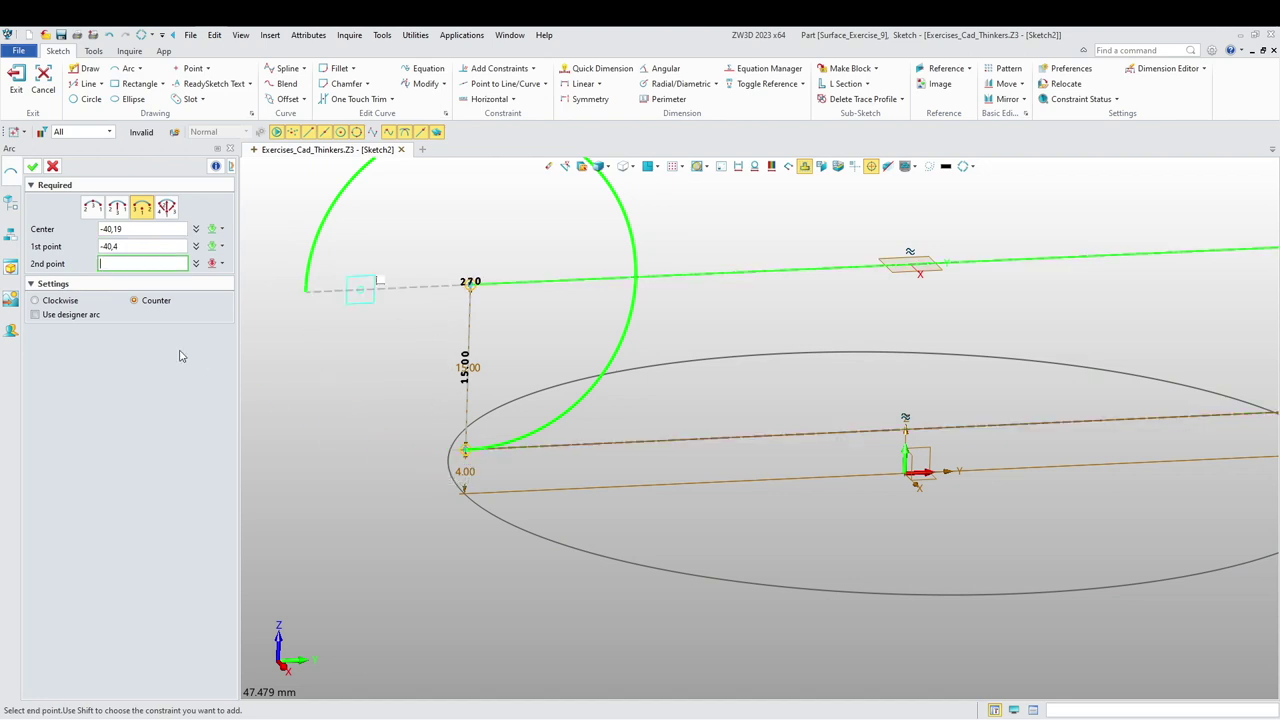
left_click(52, 302)
left_click(376, 205)
middle_click(361, 313)
- Draw an arc of about 166 mm radius from -90,110 to the upper end of the right-hand 15 mm arc
scroll(449, 564, "down", 5)
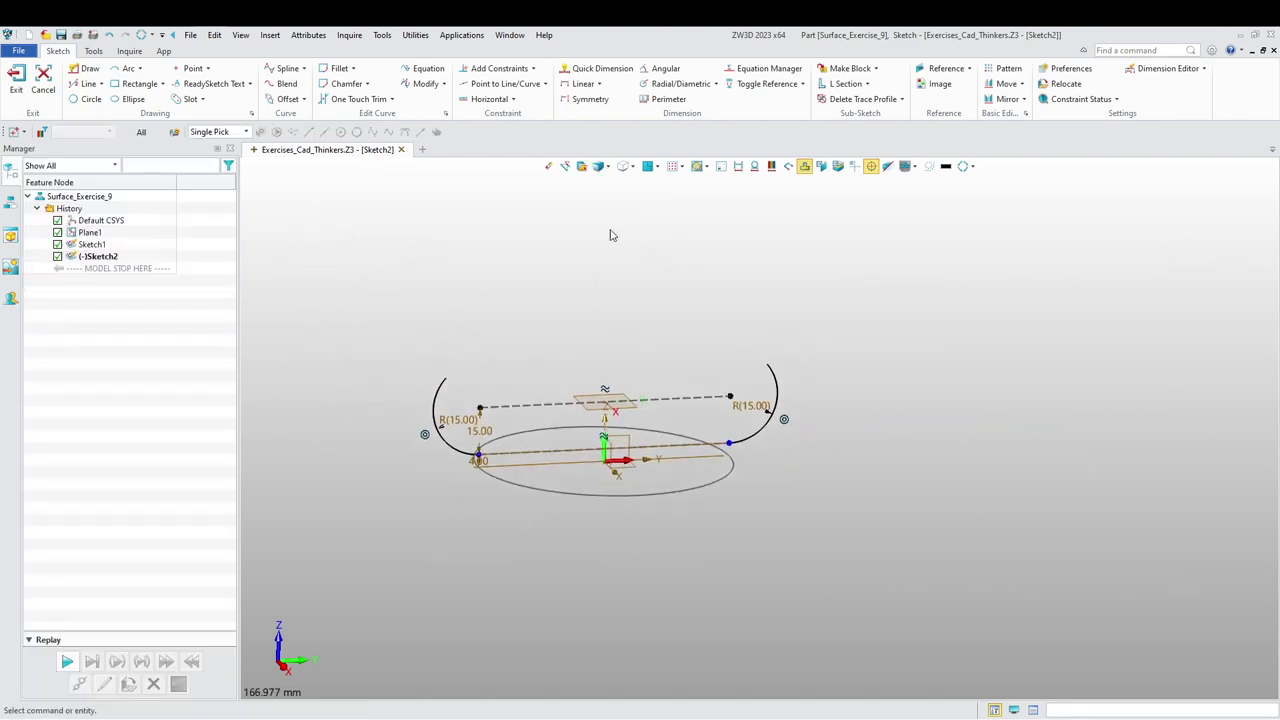
left_click(647, 167)
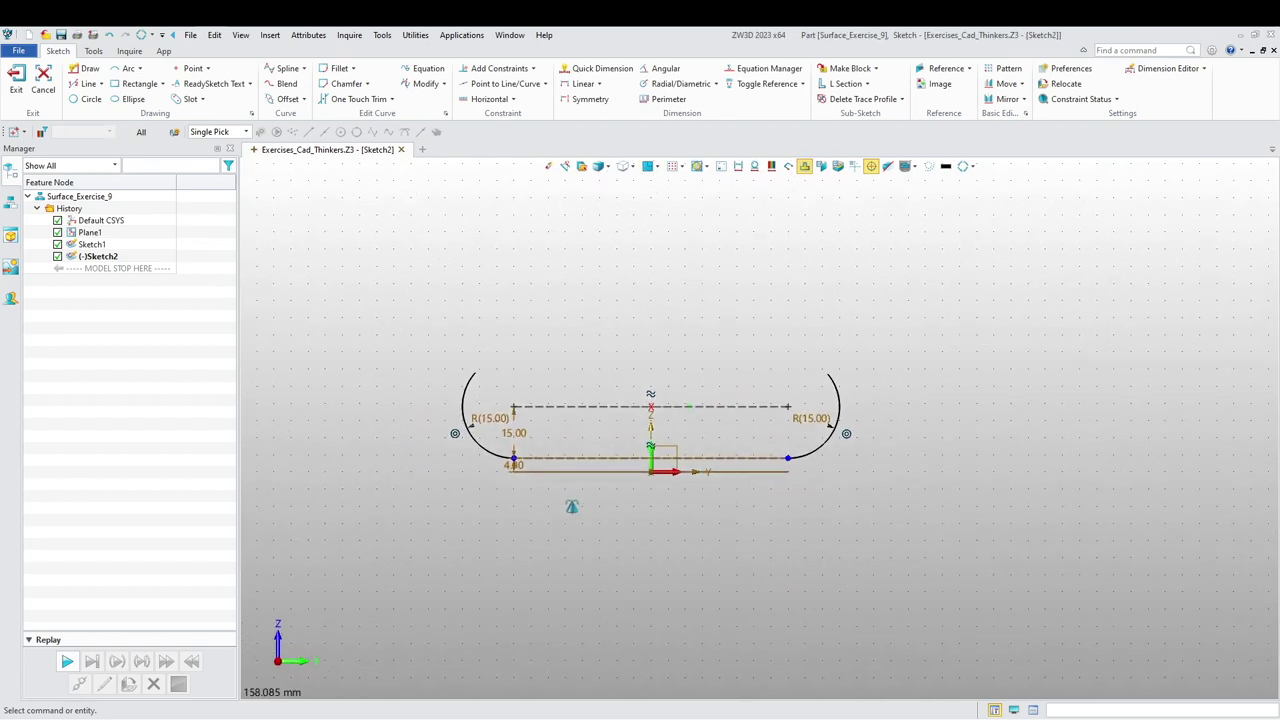
middle_click_drag(563, 520, 548, 545)
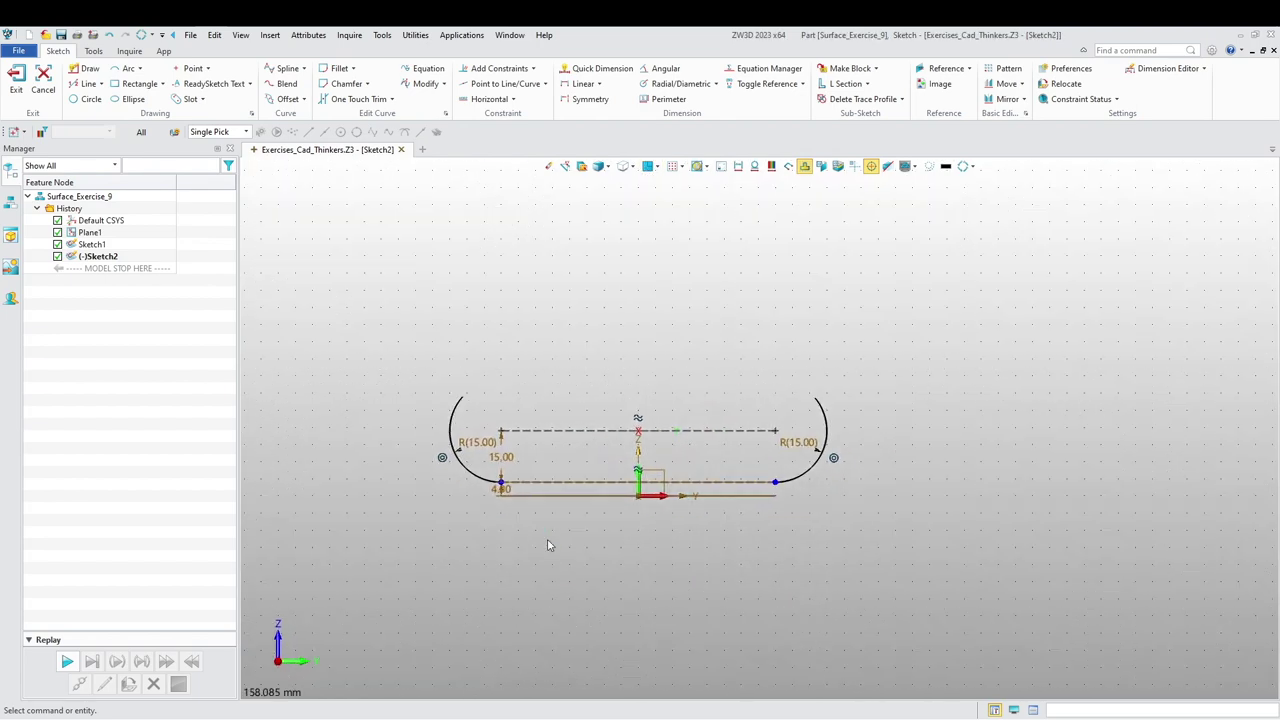
left_click(128, 68)
left_click(117, 207)
scroll(545, 350, "down", 3)
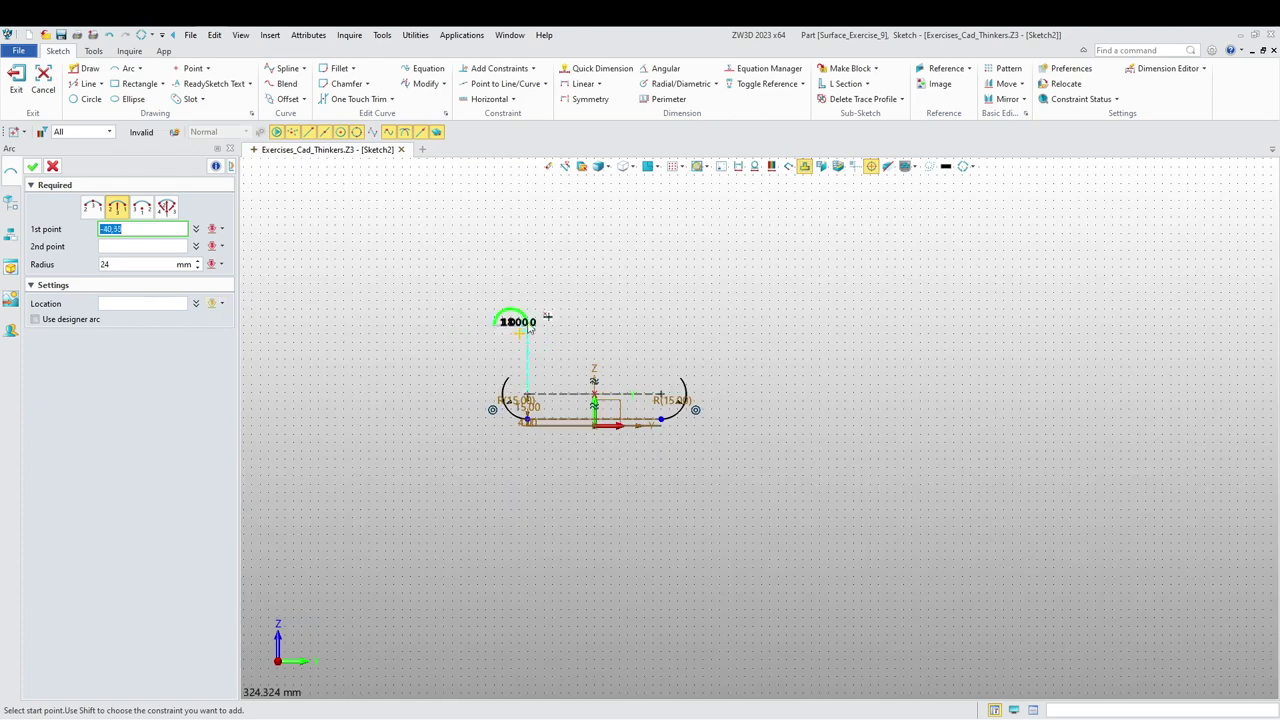
middle_click_drag(532, 330, 591, 459)
left_click(502, 371)
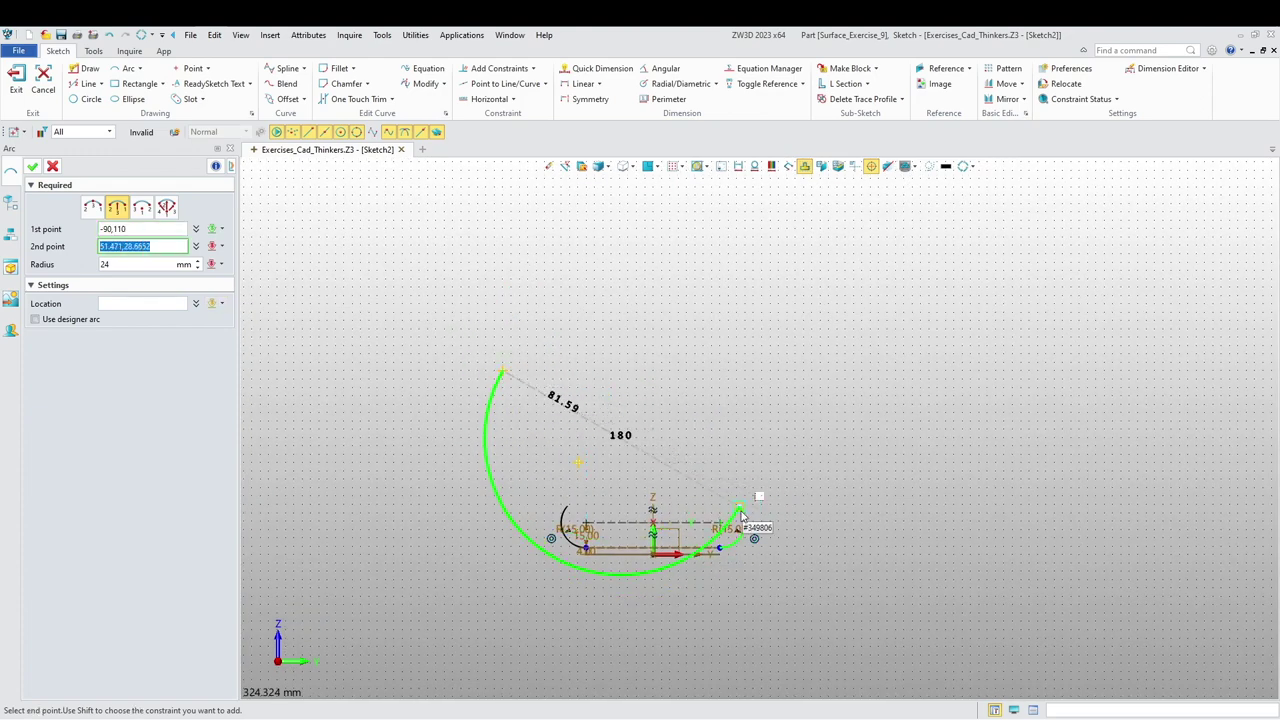
left_click(740, 505)
left_click(699, 459)
middle_click(632, 450)
middle_click_drag(622, 472, 662, 462)
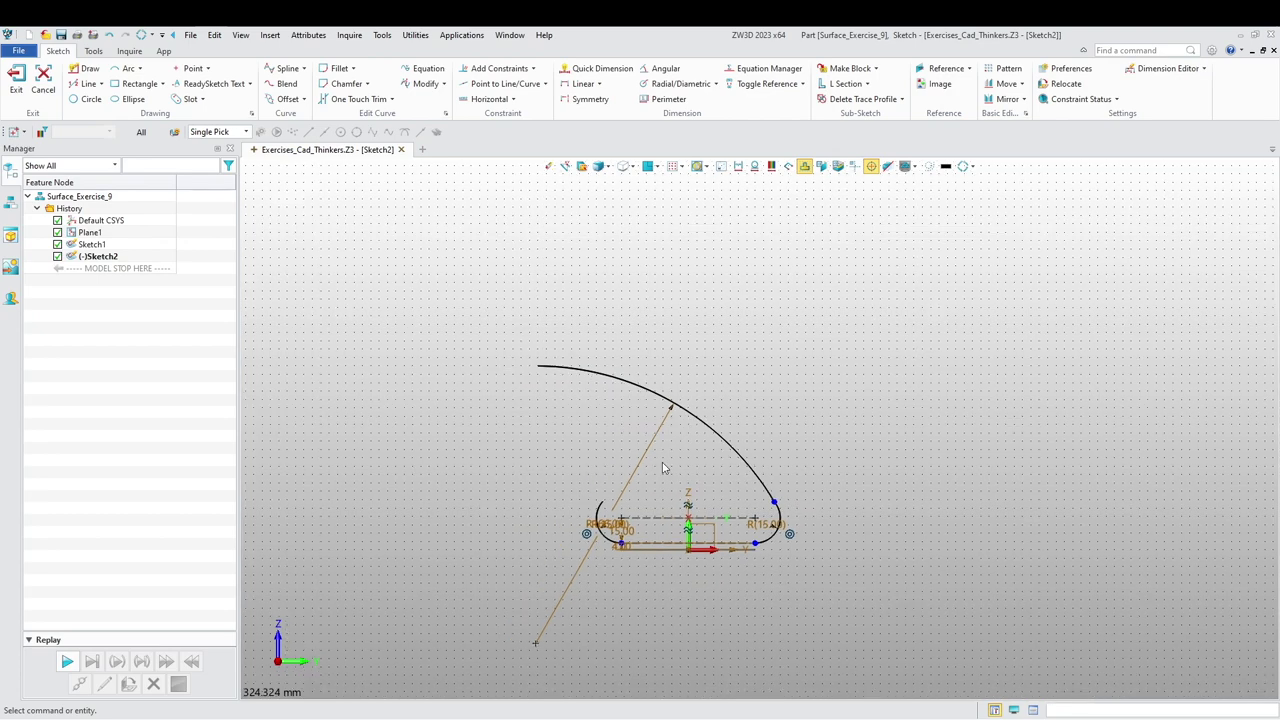
- Make the large outer arc tangent to the right-hand 15 mm arc
left_click(497, 68)
left_click(745, 492)
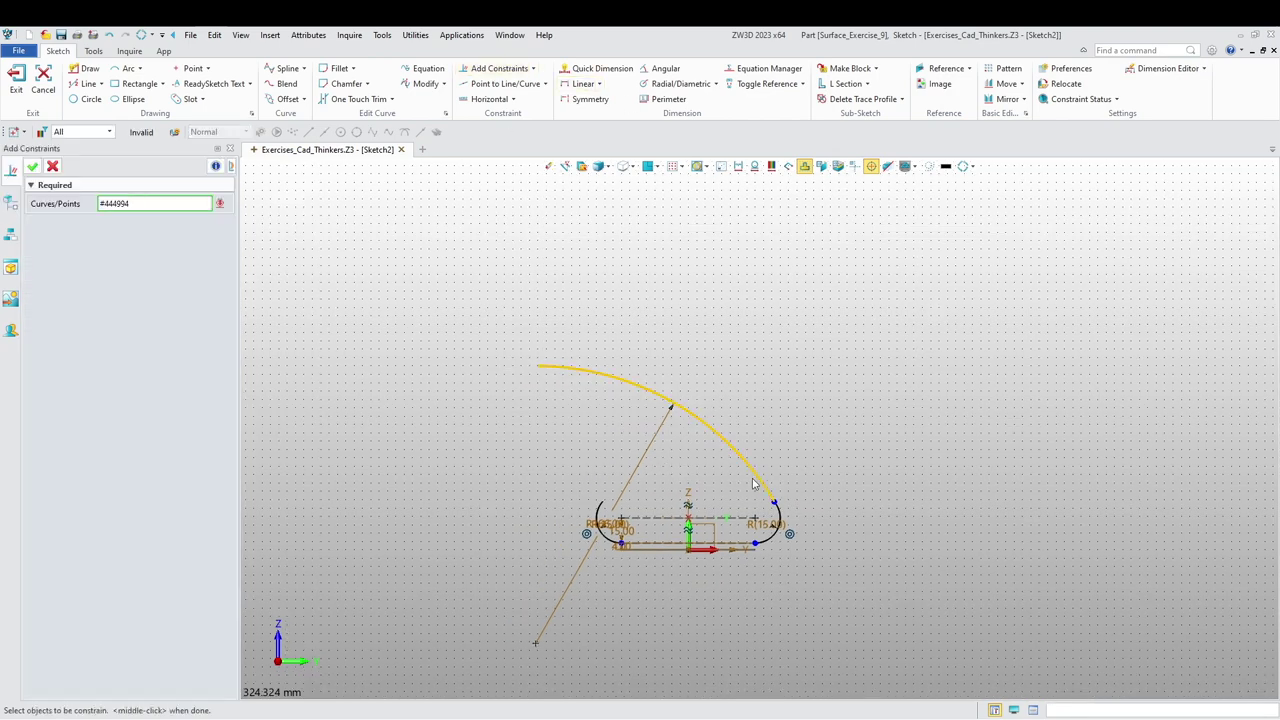
left_click(778, 522)
left_click(32, 167)
scroll(680, 450, "up", 2)
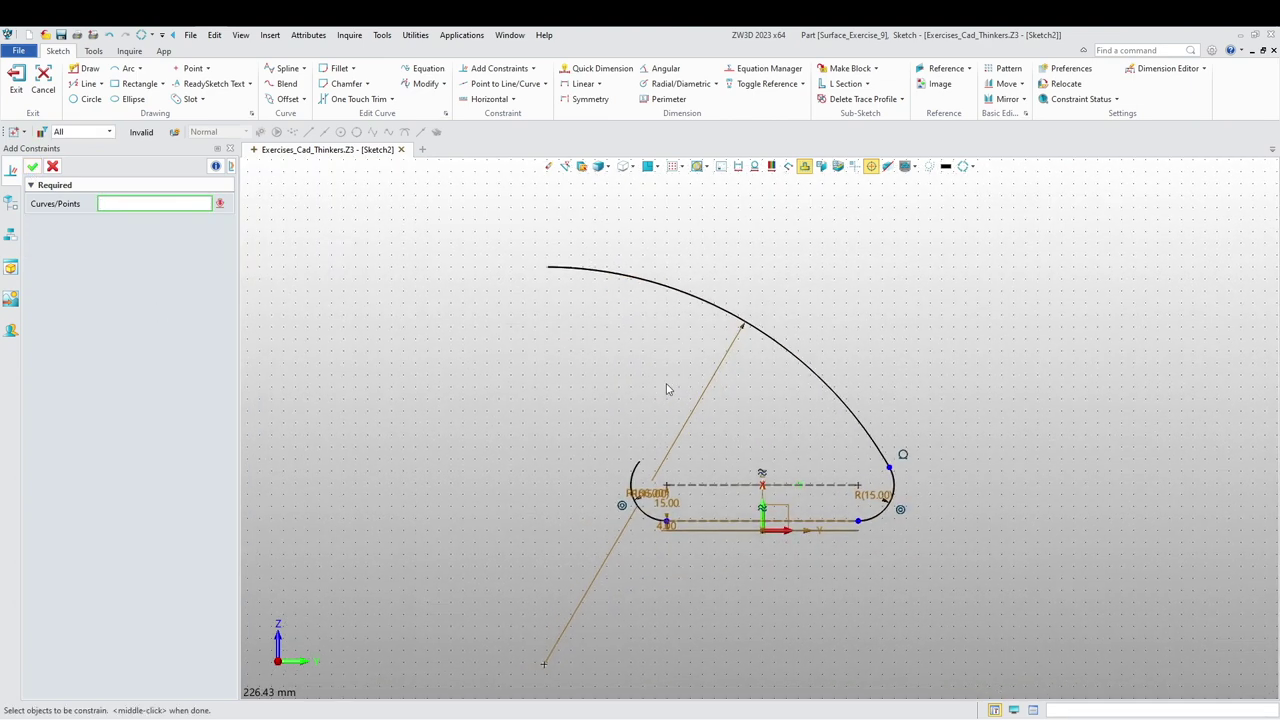
middle_click(690, 420)
right_click(697, 404)
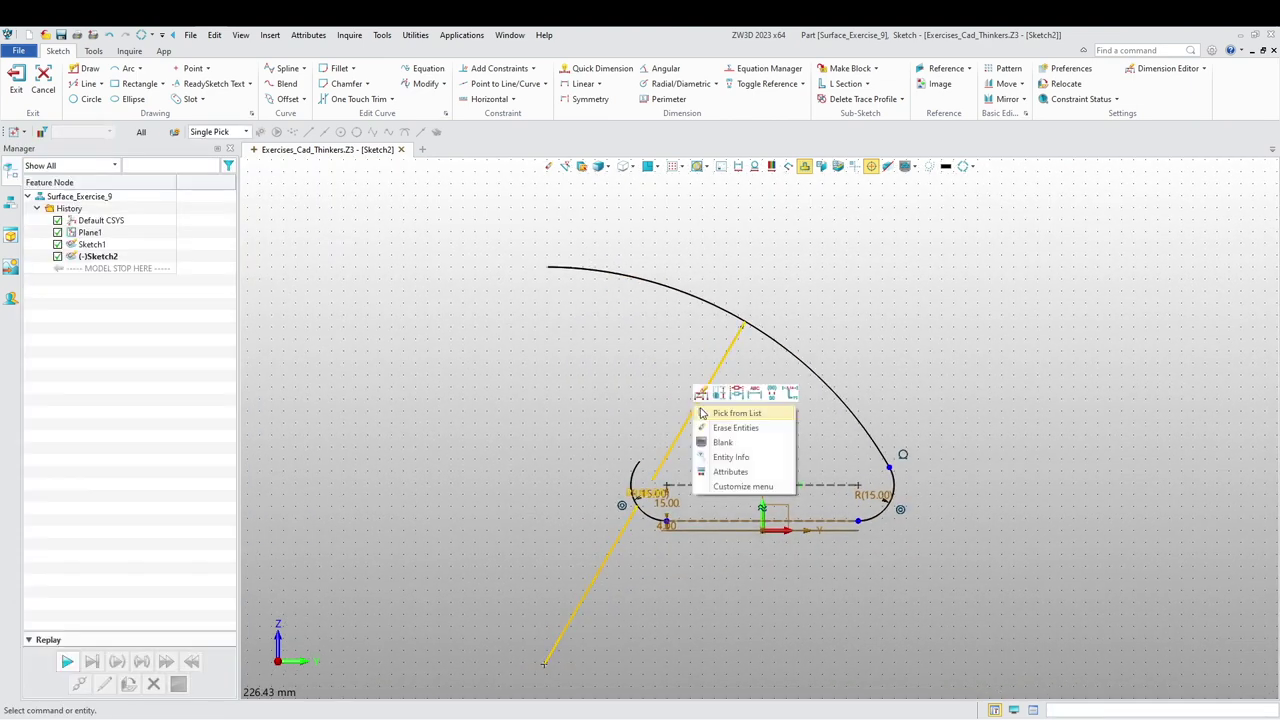
key("Escape")
- Dimension the vertical distance from the large arc's free end to the sketch origin as 104 mm
left_click(583, 83)
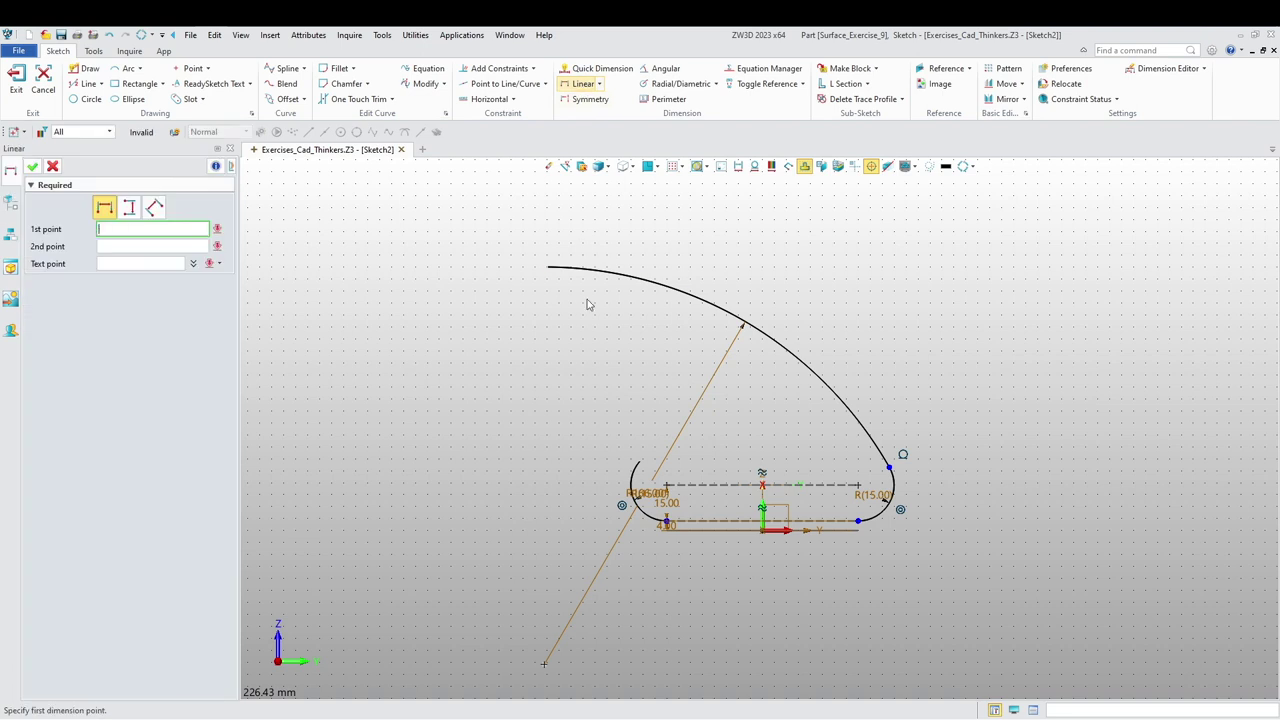
left_click(547, 267)
left_click(763, 530)
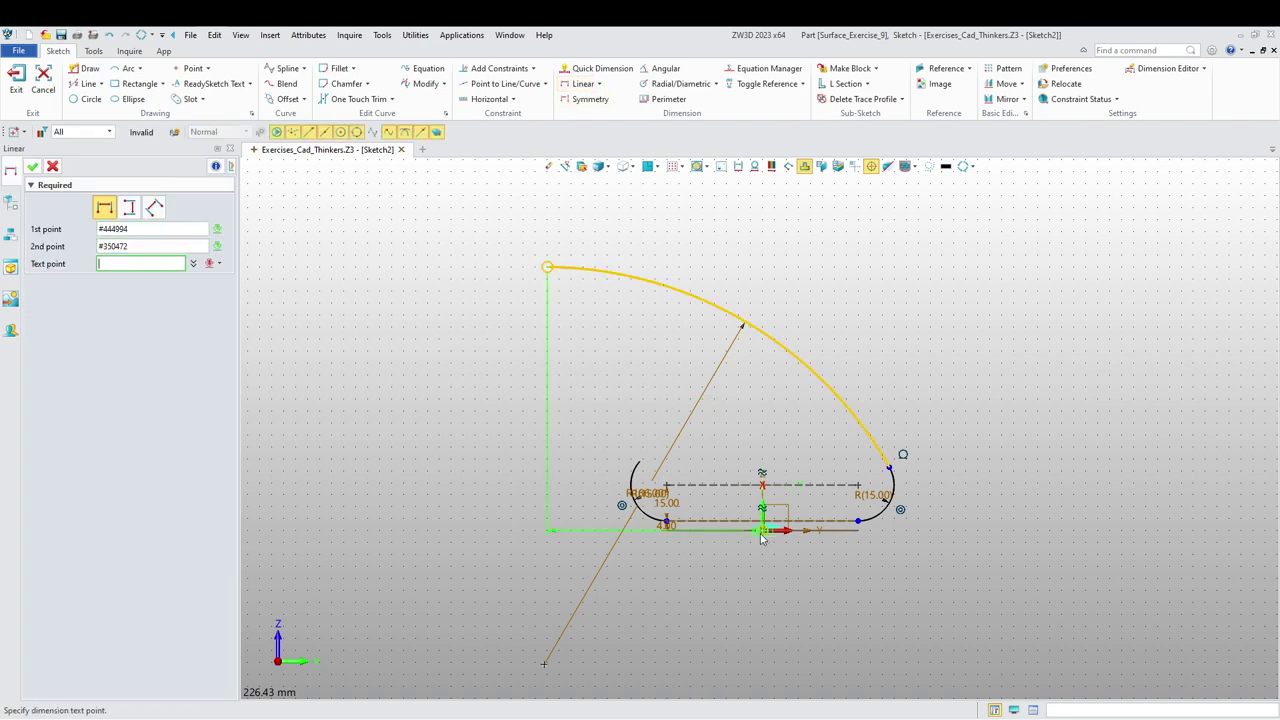
left_click(128, 208)
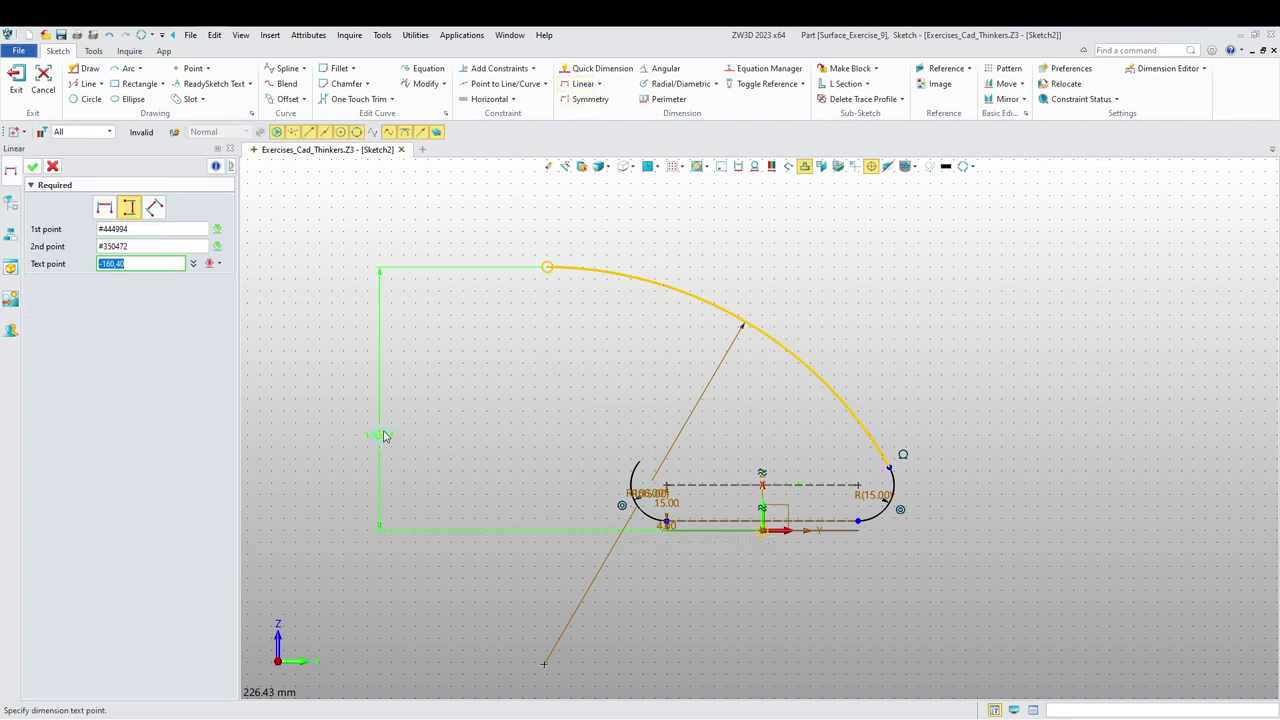
left_click(379, 442)
type("104")
key("Return")
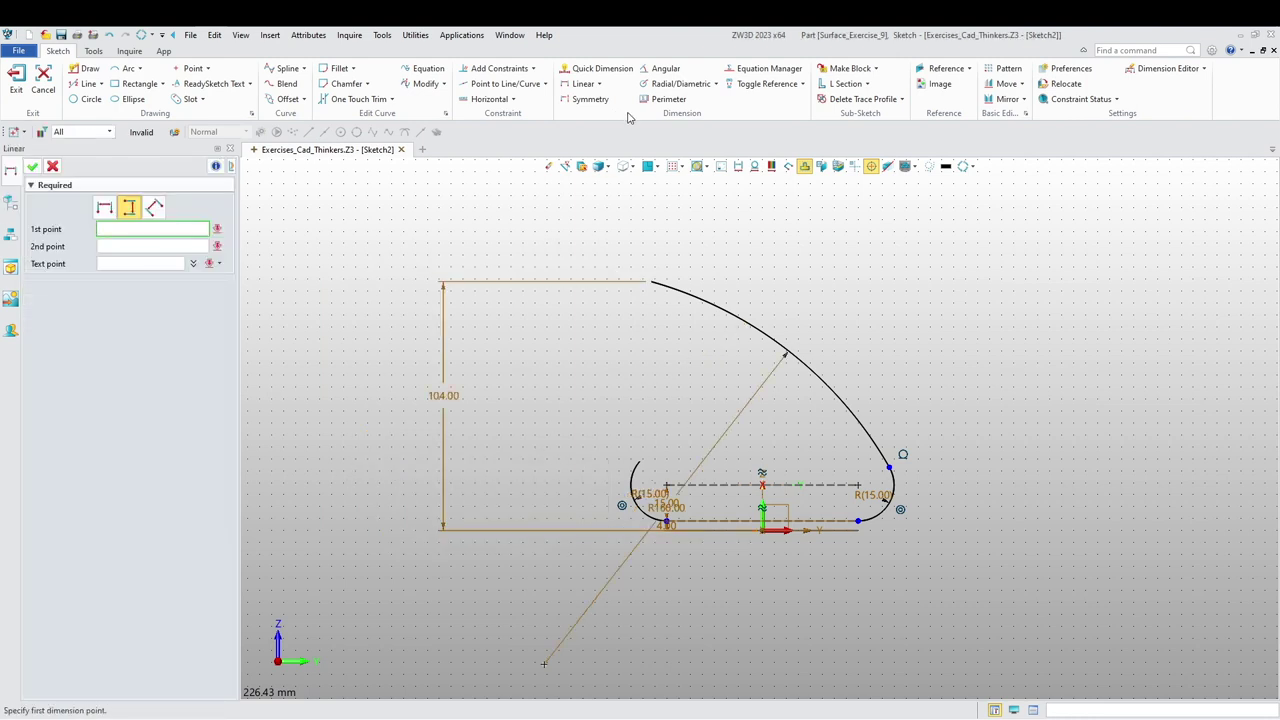
- Dimension the horizontal distance from the large arc's free end to the sketch origin as 80 mm
left_click(650, 284)
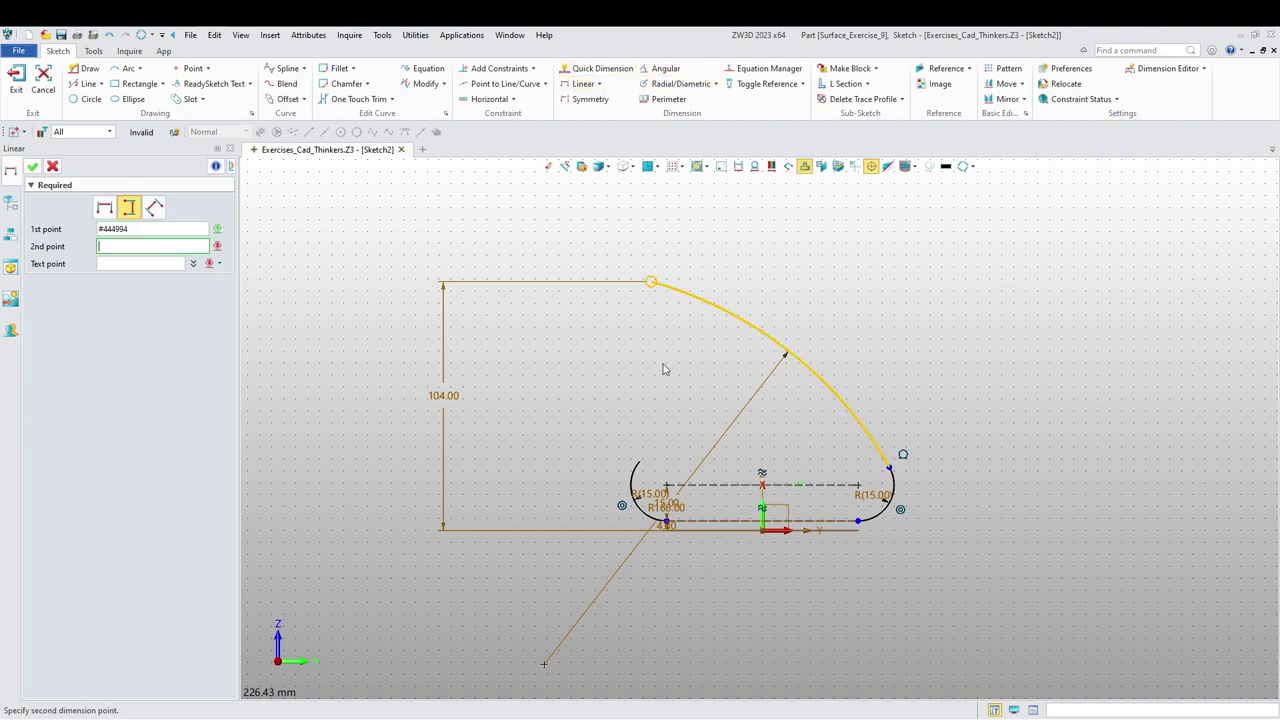
left_click(765, 528)
left_click(104, 207)
left_click(690, 232)
type("80")
key("Return")
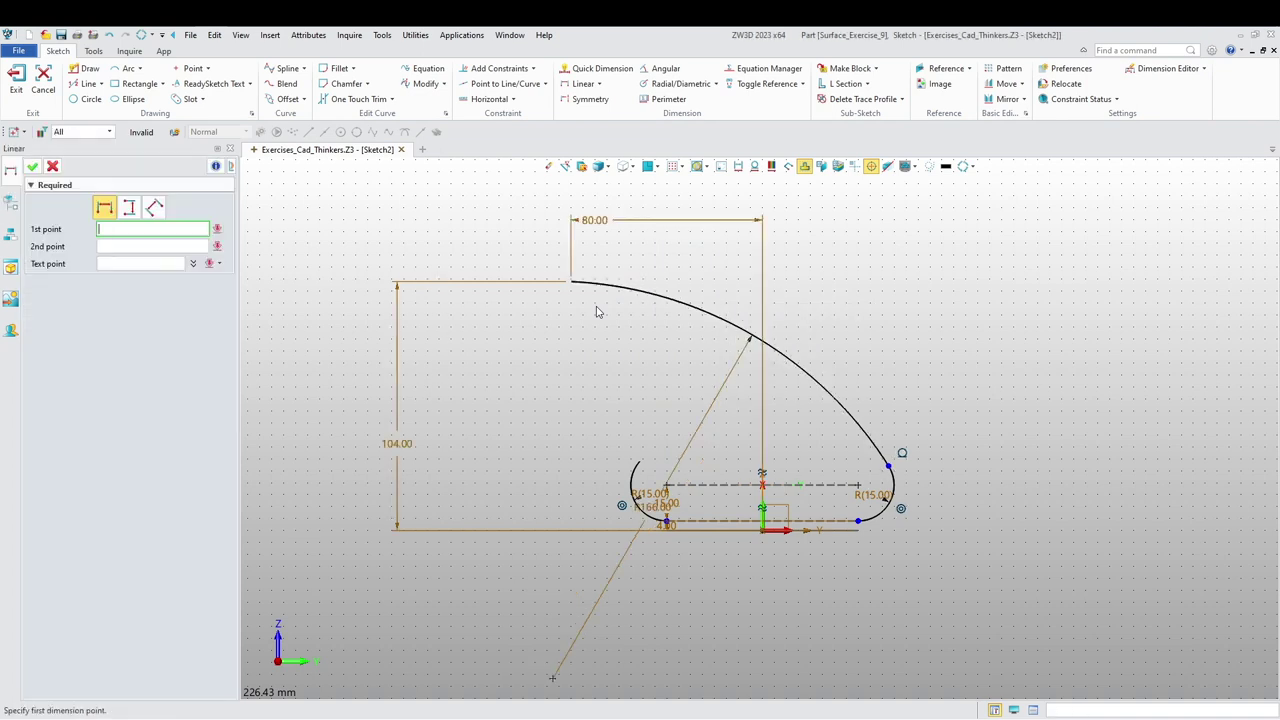
- Draw an inner arc of 36 mm radius from -80,85 to the upper end of the left-hand 15 mm arc
middle_click_drag(583, 415, 629, 418)
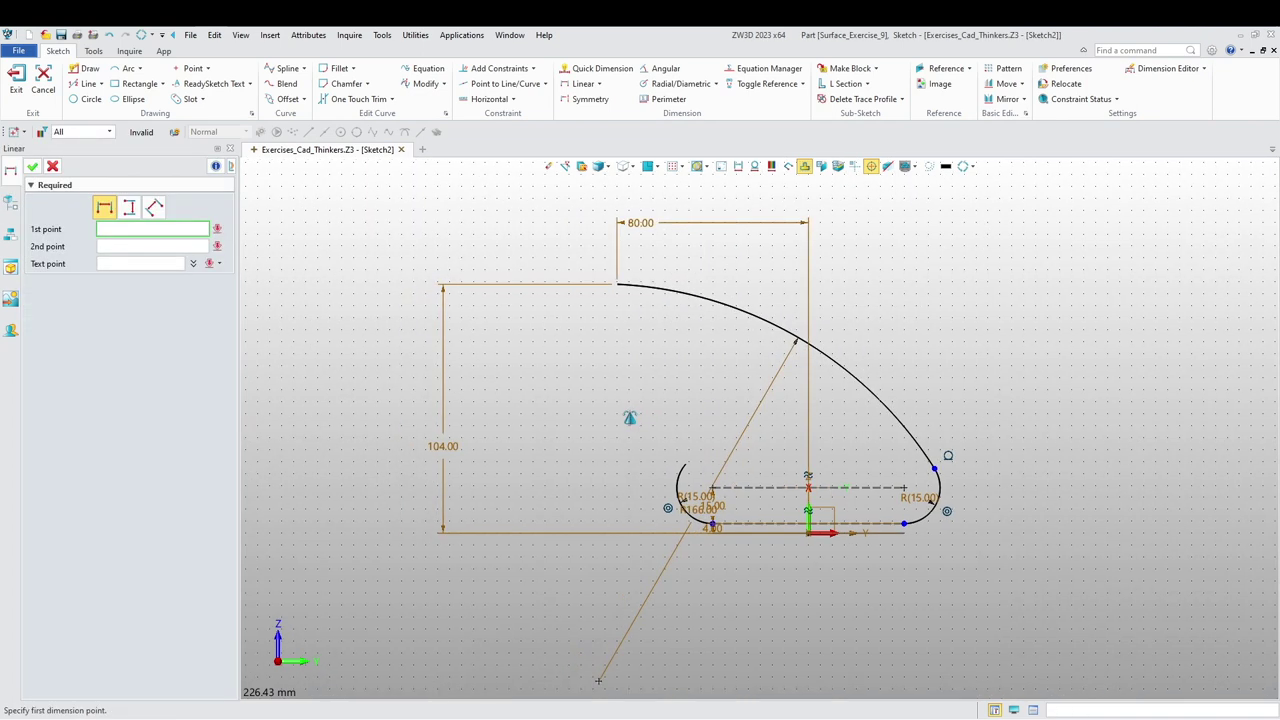
left_click(127, 68)
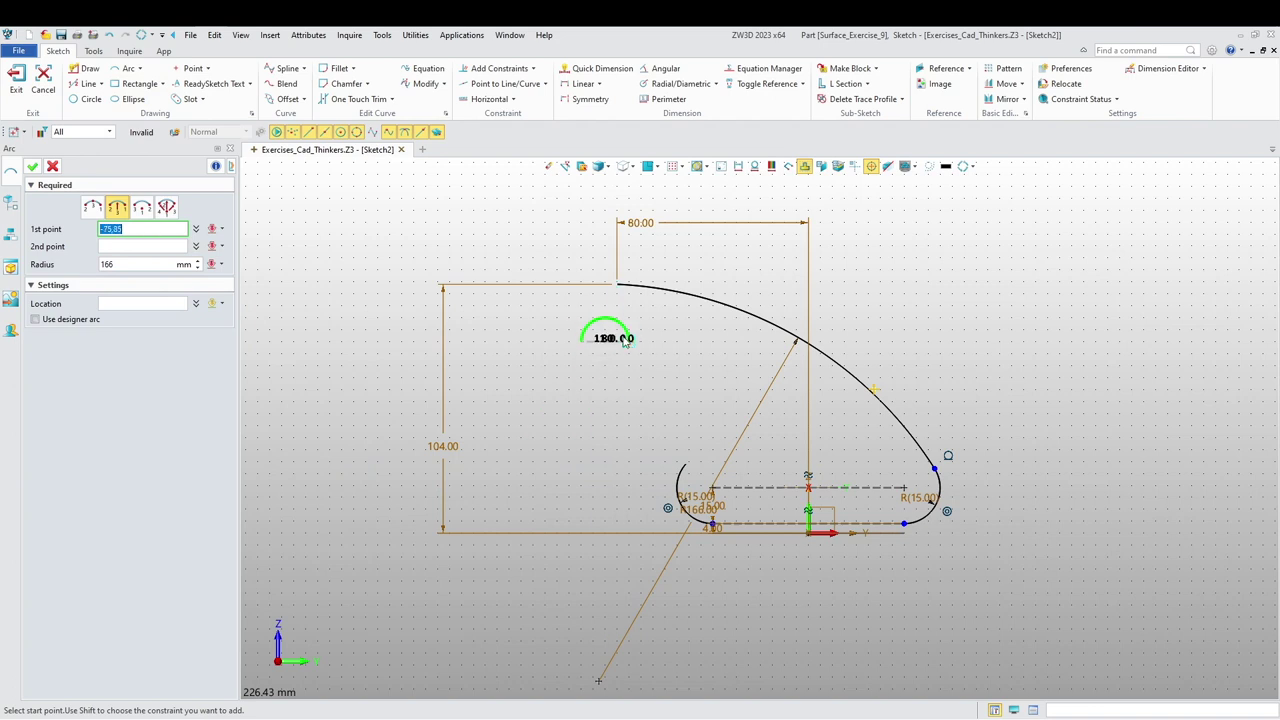
left_click(619, 334)
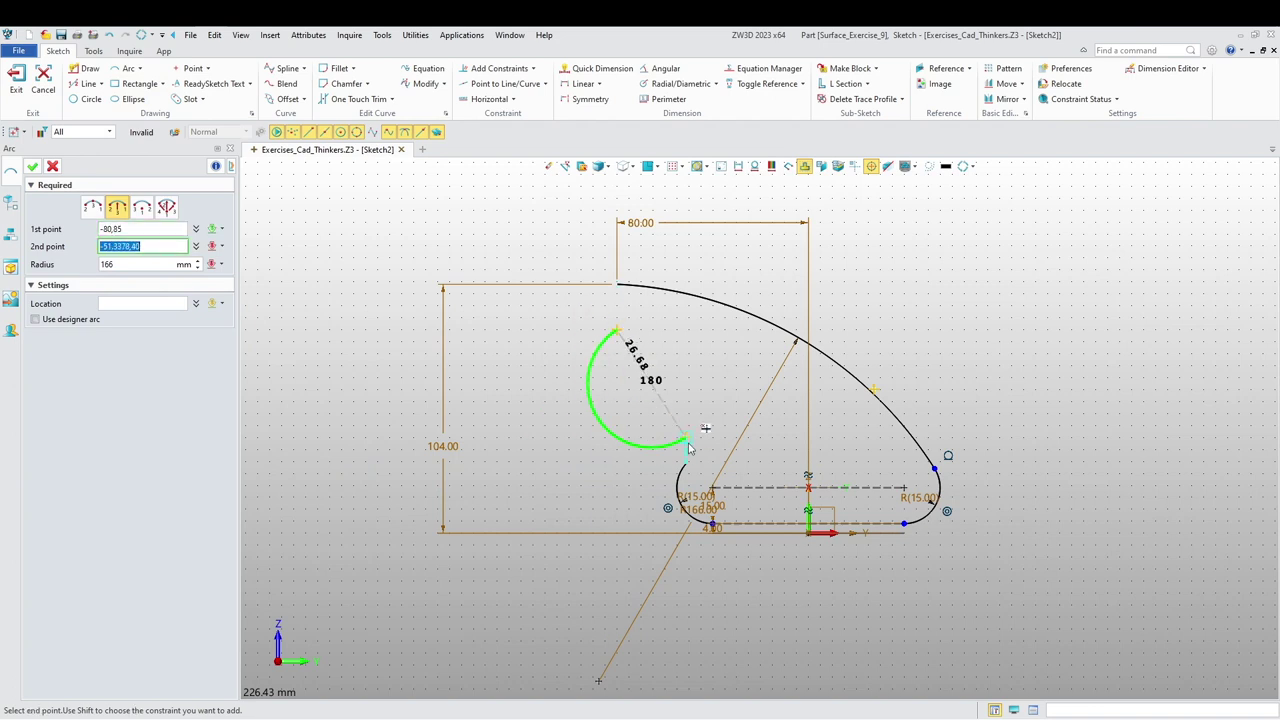
left_click(686, 463)
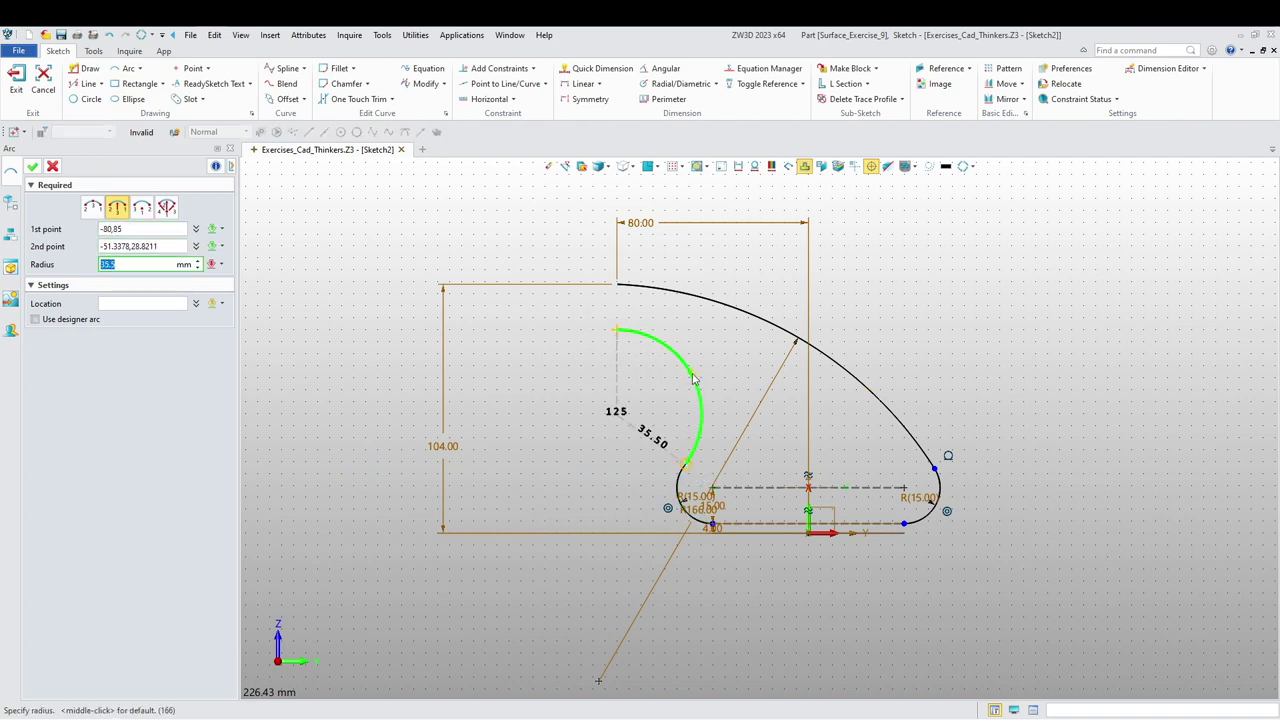
left_click(691, 377)
middle_click(691, 377)
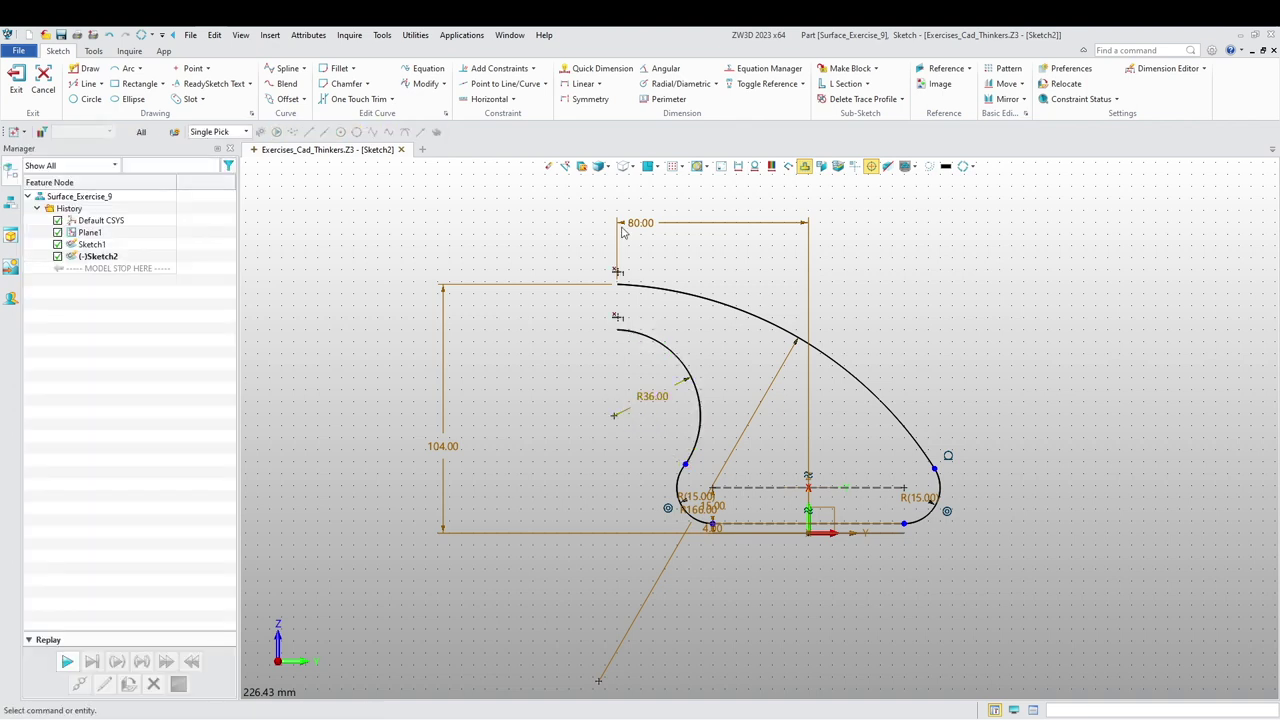
- Make the inner arc tangent to the left-hand 15 mm arc and accept its radius of 36 mm
left_click(499, 68)
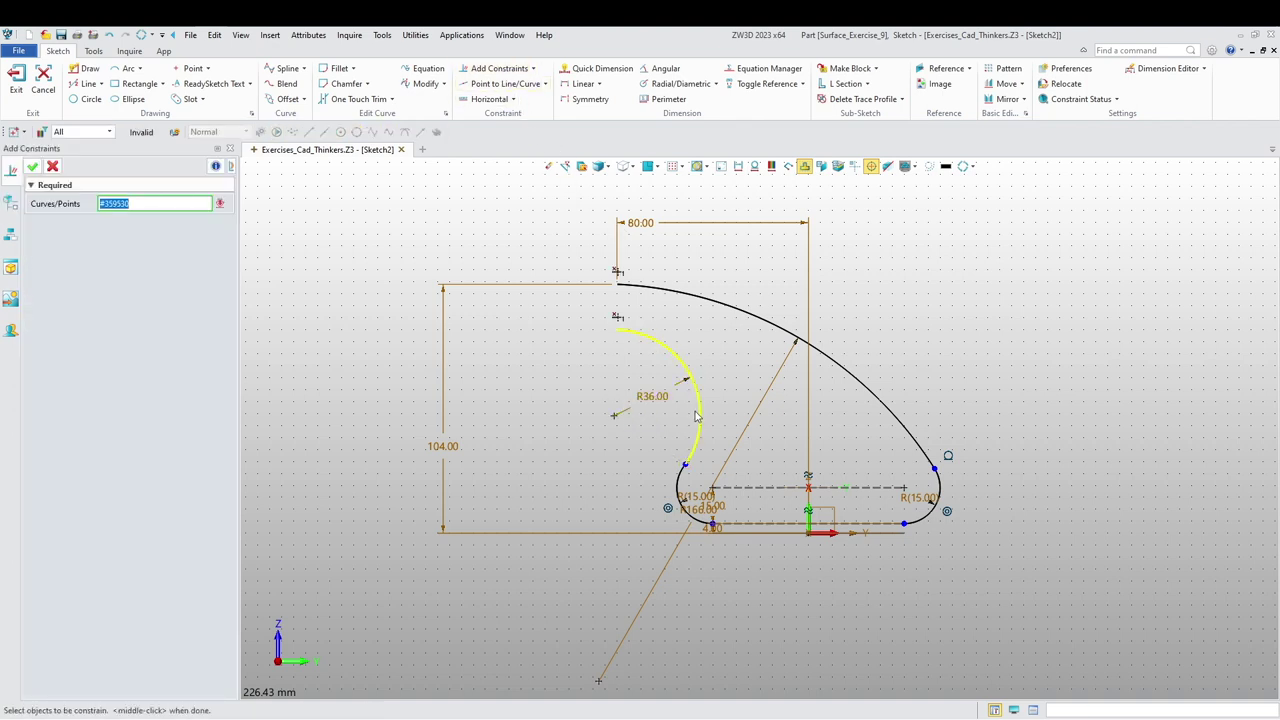
left_click(680, 490)
left_click(681, 491)
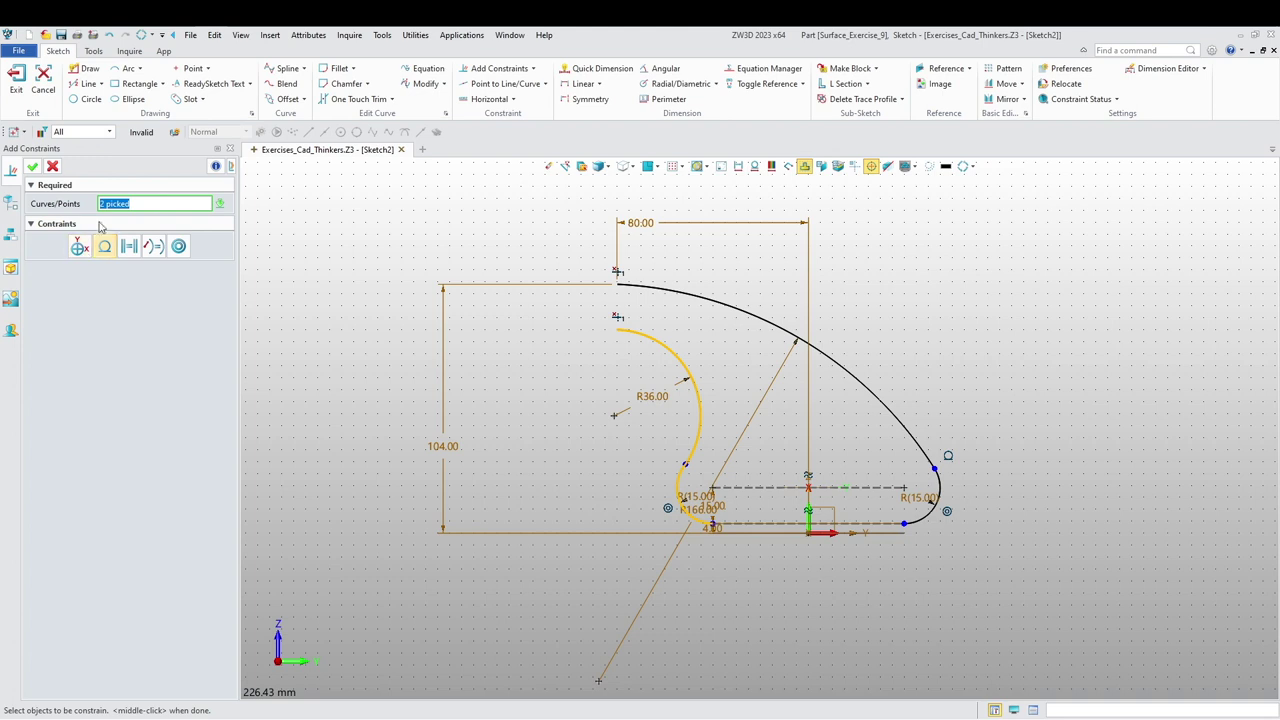
left_click(34, 168)
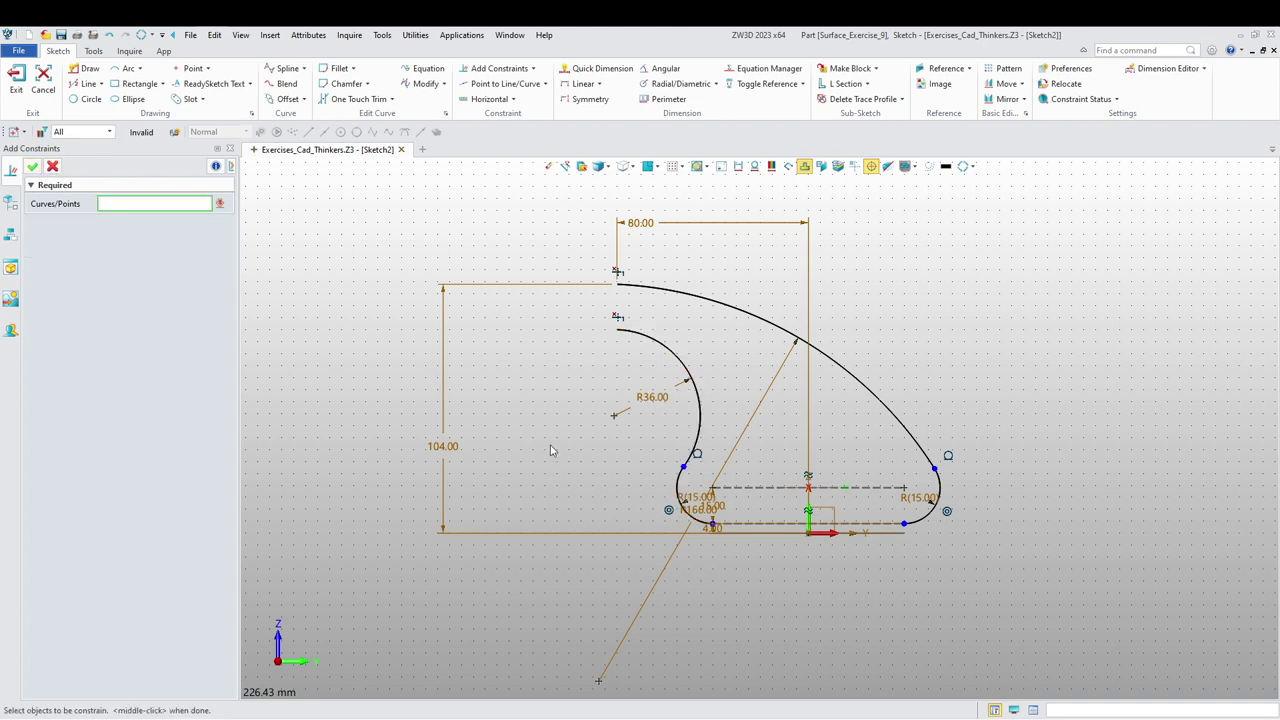
middle_click(670, 398)
double_click(652, 397)
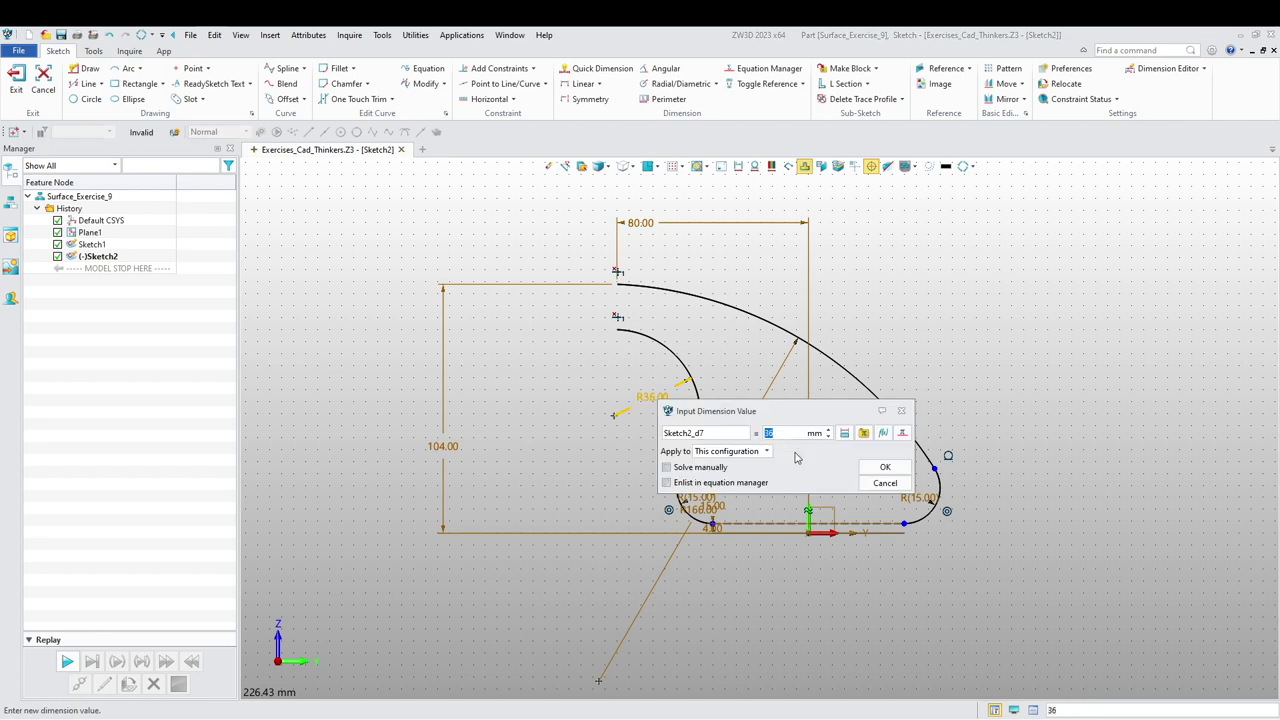
left_click(885, 467)
- Connect the free ends of the outer and inner arcs with a vertical line and convert it to construction geometry
middle_click_drag(596, 420, 588, 451)
scroll(646, 488, "up", 2)
scroll(642, 490, "down", 1)
middle_click_drag(609, 530, 580, 532)
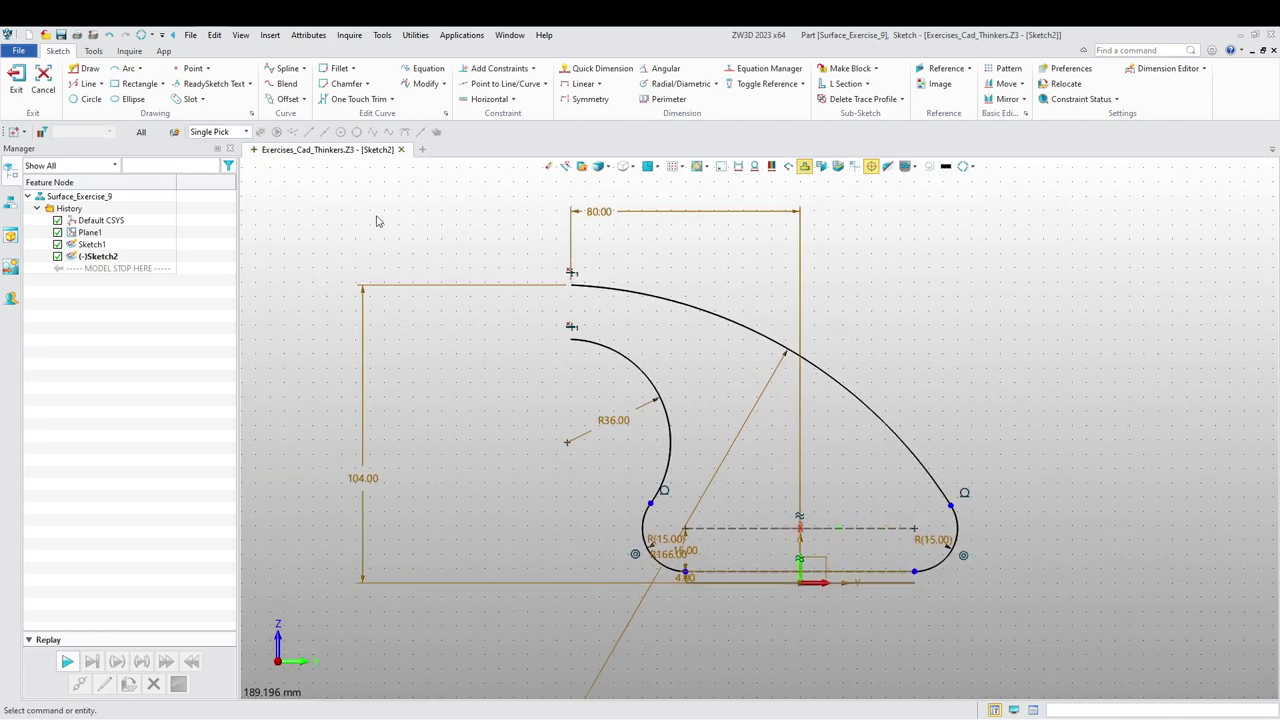
left_click(84, 70)
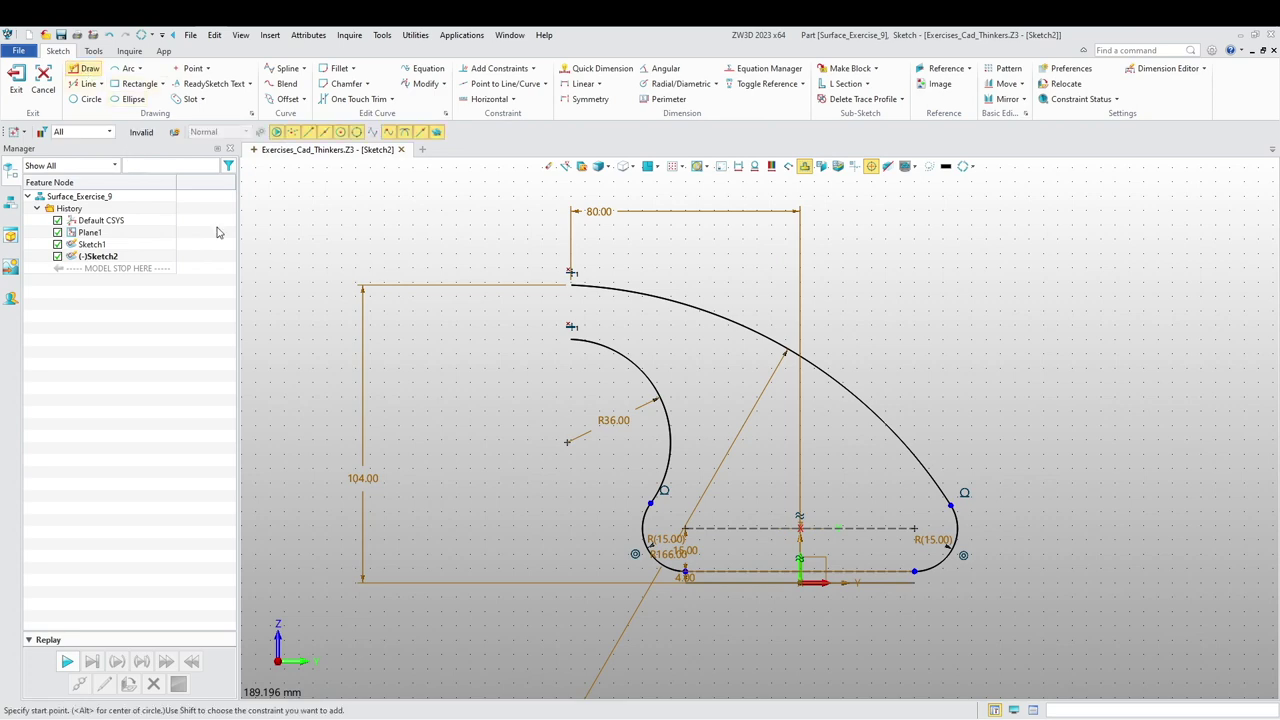
key("Escape")
right_click(572, 302)
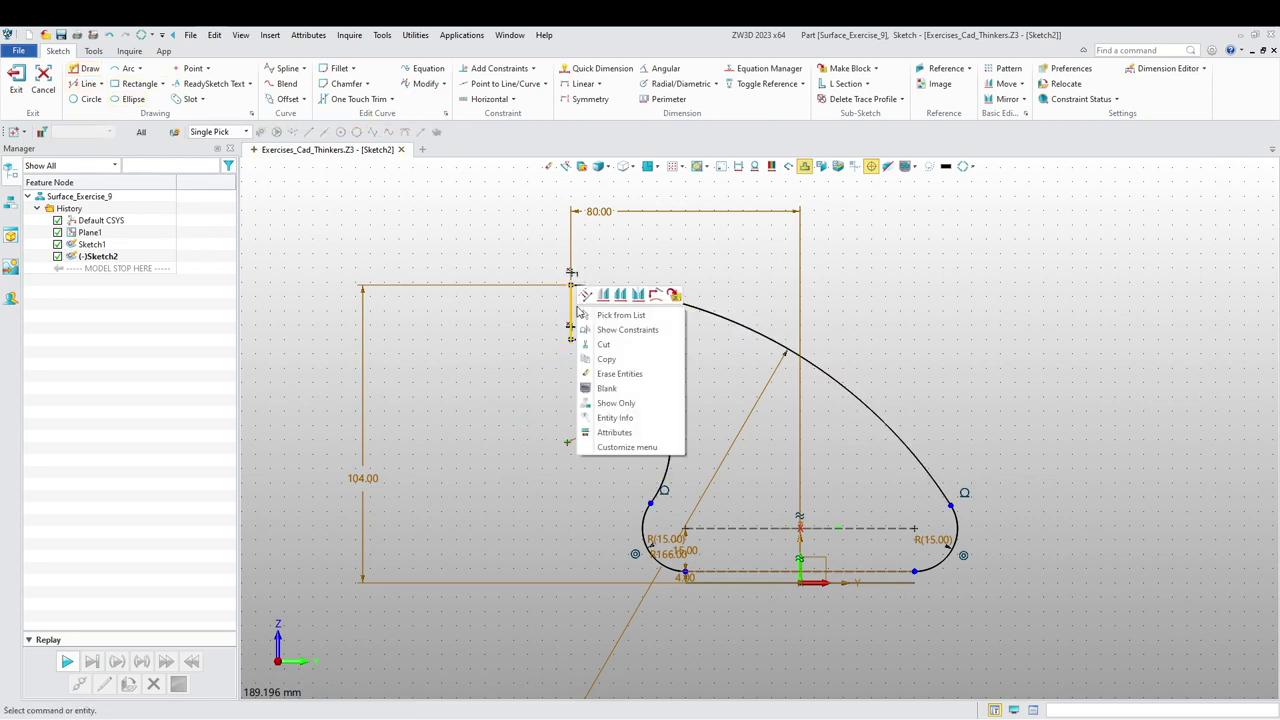
left_click(588, 297)
- Dimension the vertical distance from the inner arc's upper end to the sketch origin as 84 mm
scroll(538, 418, "down", 3)
middle_click_drag(506, 502, 506, 452)
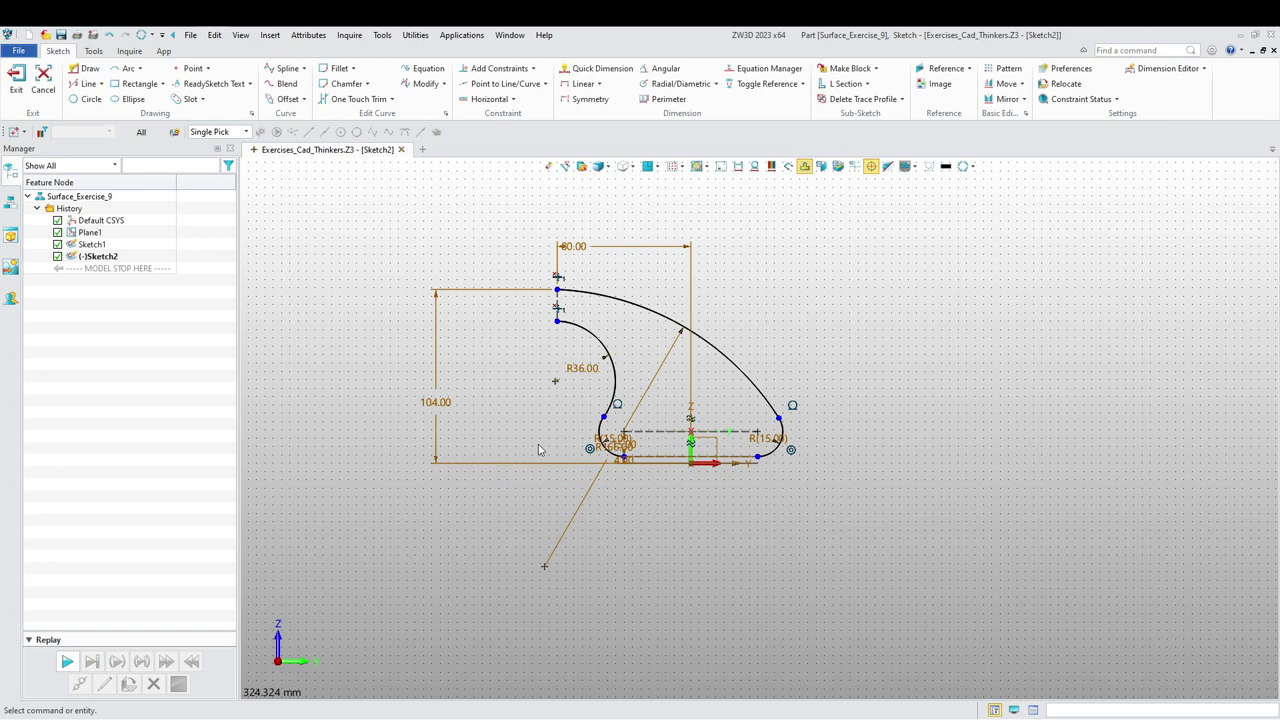
scroll(531, 466, "up", 1)
left_click(583, 84)
left_click(559, 299)
left_click(721, 470)
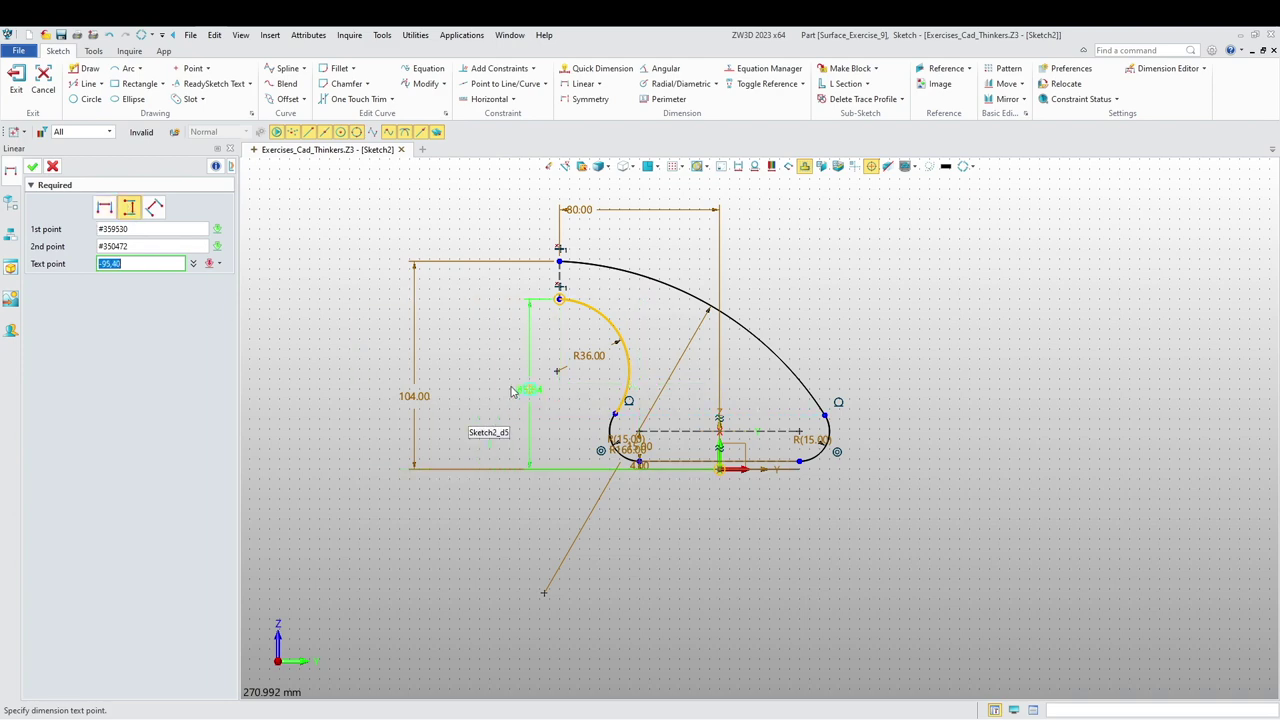
left_click(467, 381)
type("84")
key("Return")
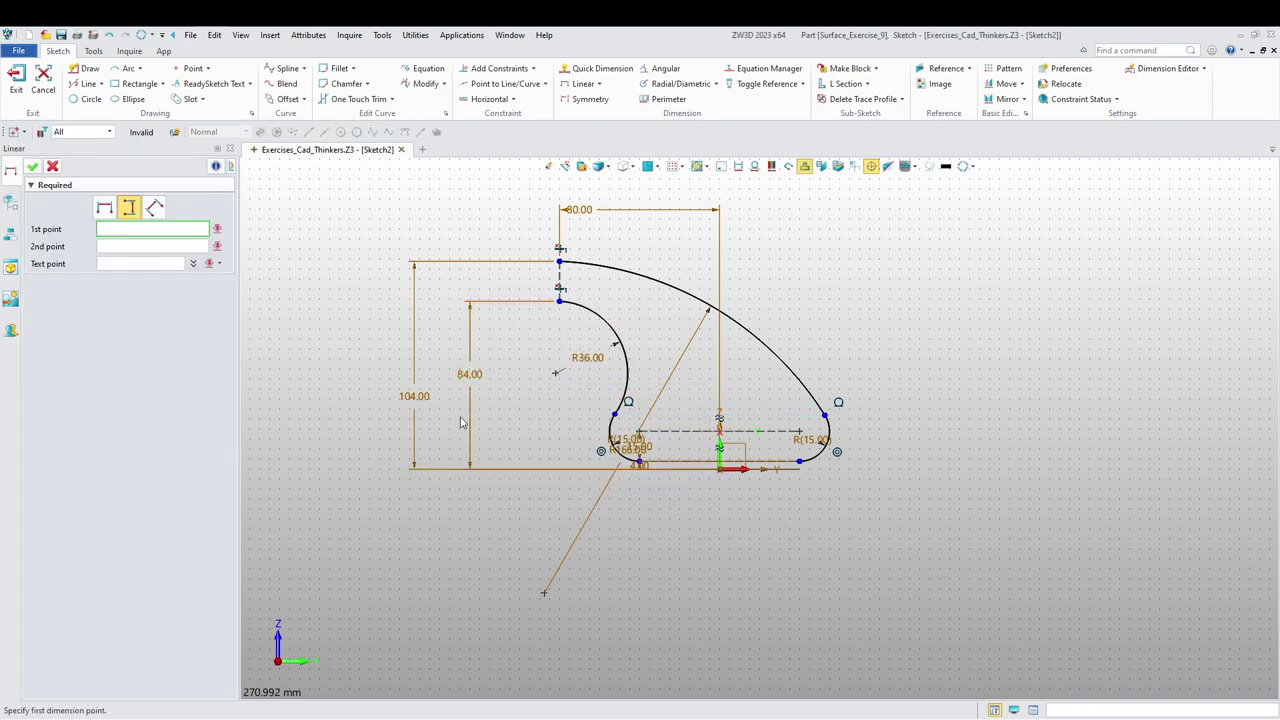
- Set the large outer arc's radius to 170 mm
scroll(566, 476, "up", 3)
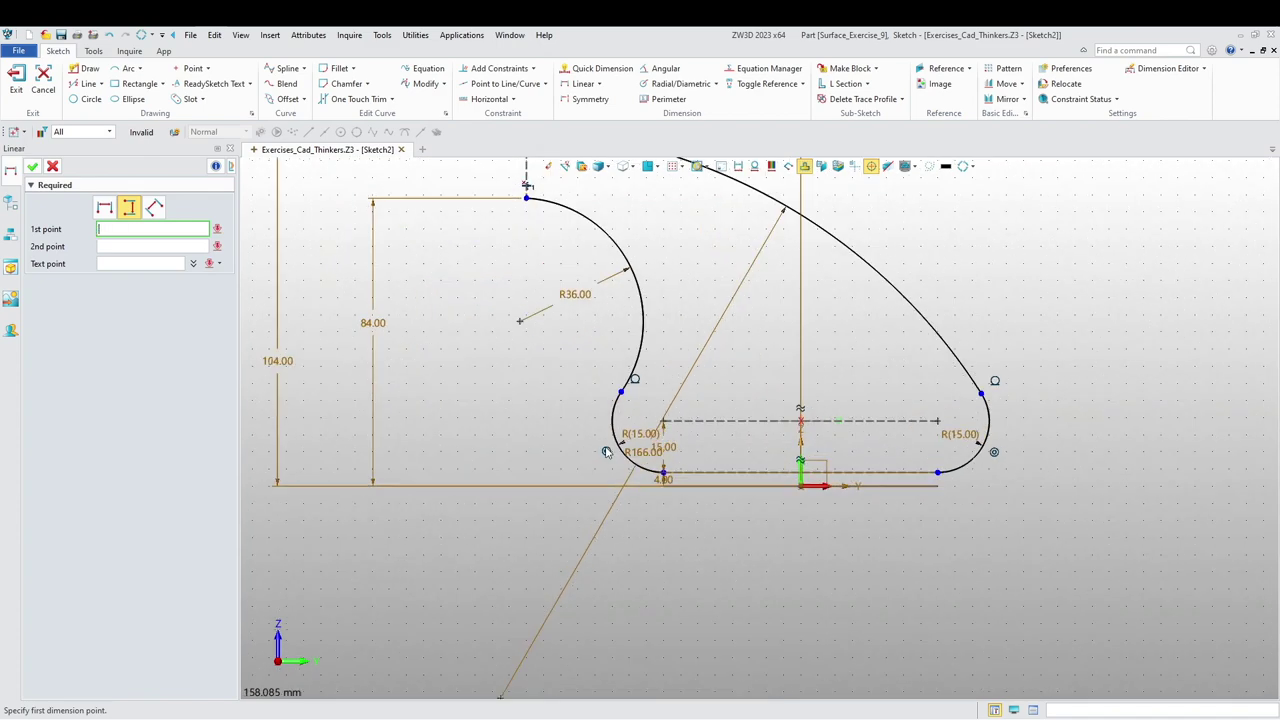
left_click(704, 420)
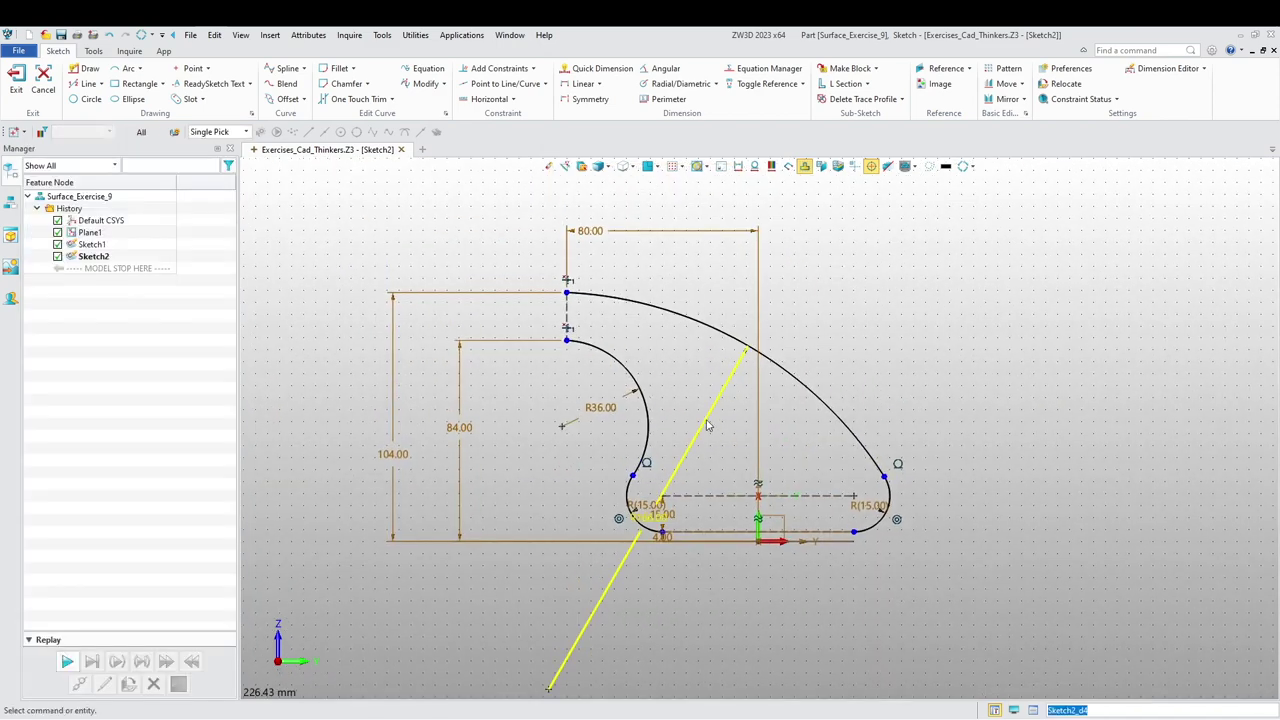
left_click(703, 418)
type("1")
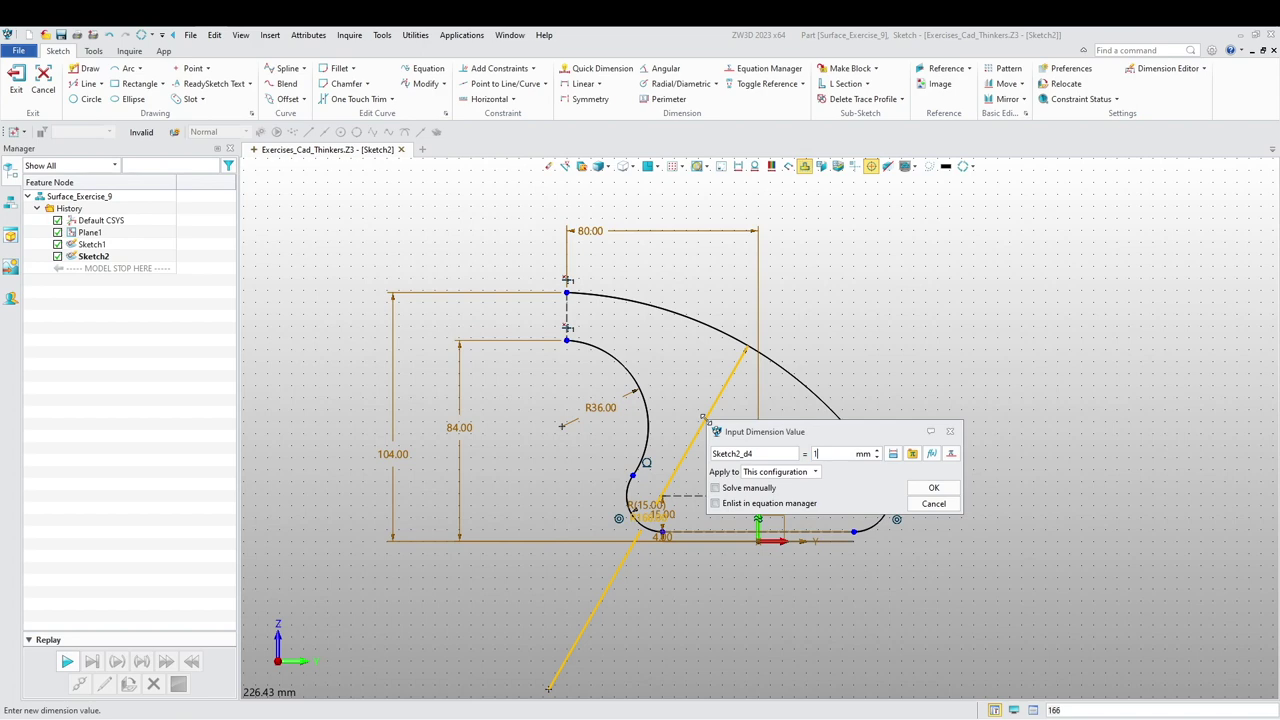
type("70")
key("Return")
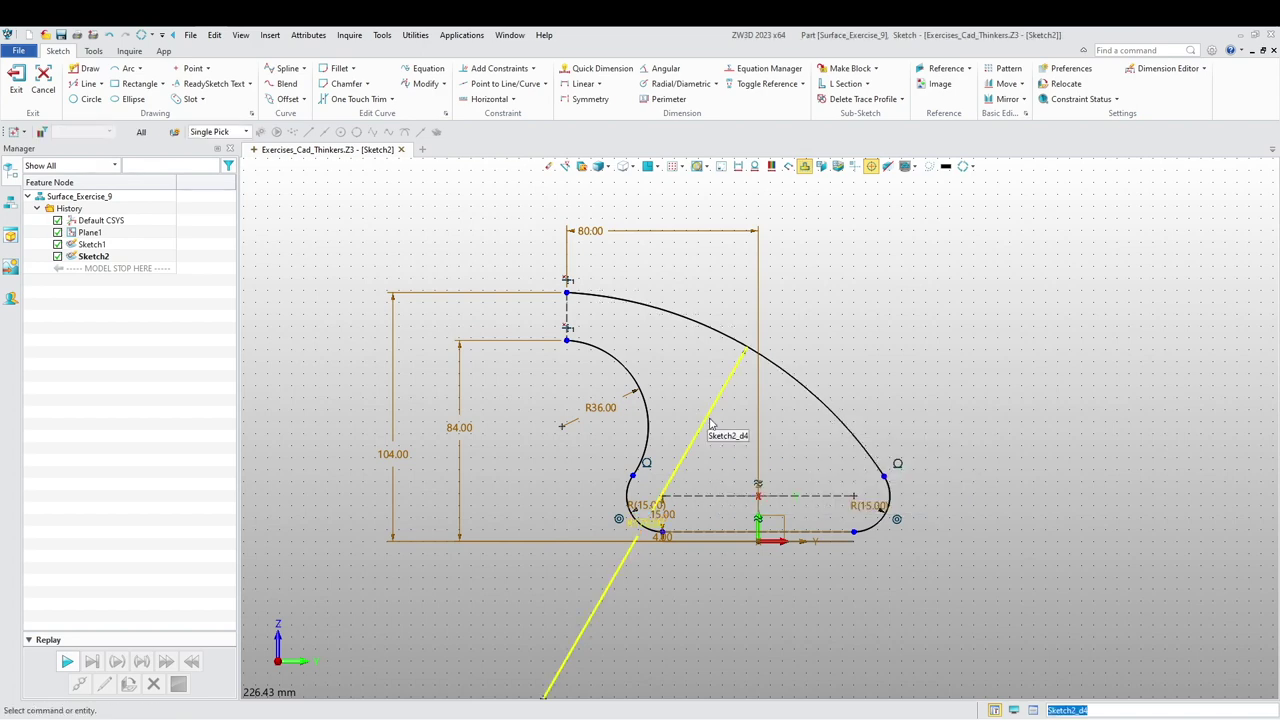
scroll(560, 480, "up", 2)
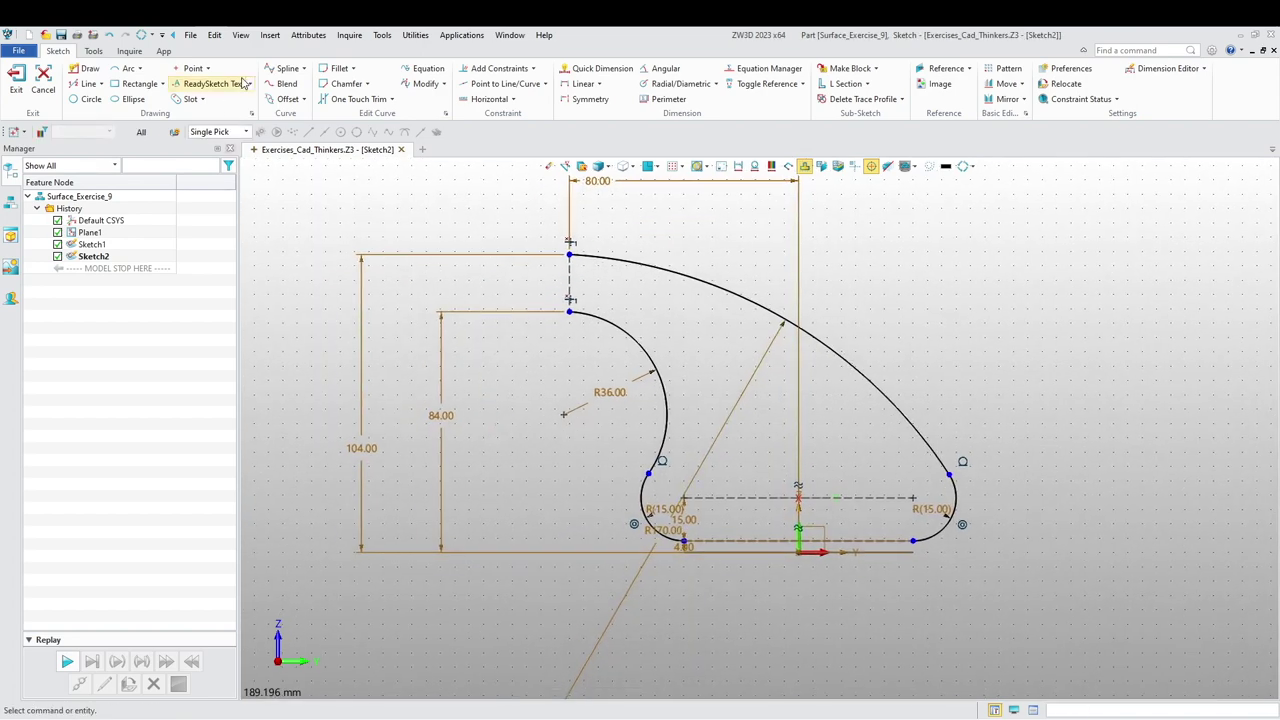
- Sketch an arc of about 83.5 mm radius from the midpoint of the vertical construction line to the midpoint of the upper horizontal dashed line
left_click(128, 68)
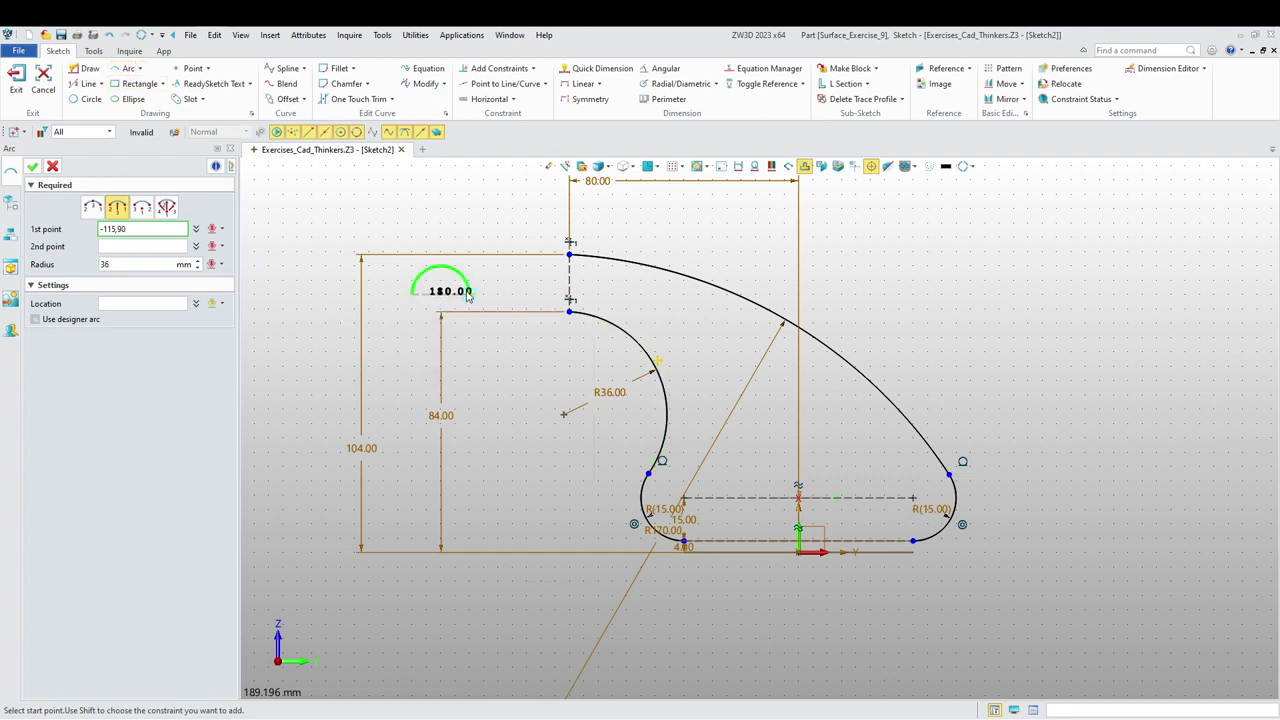
right_click(467, 294)
left_click(567, 298)
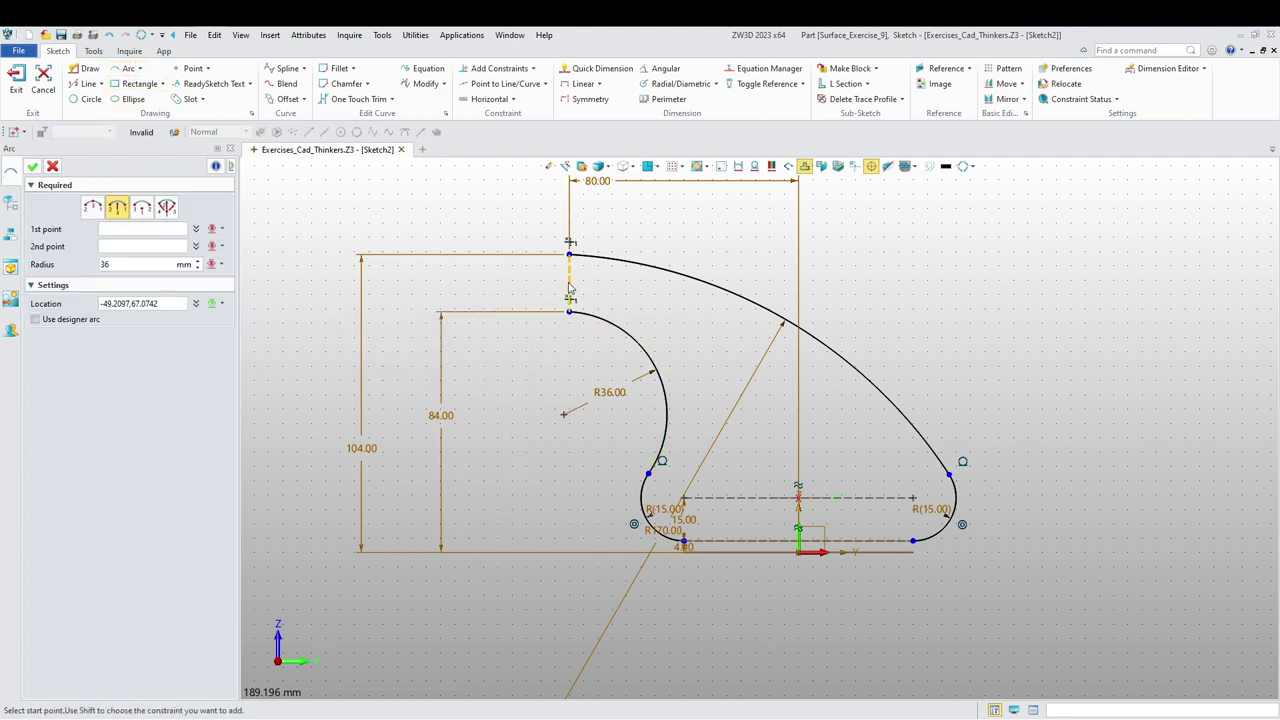
right_click(712, 432)
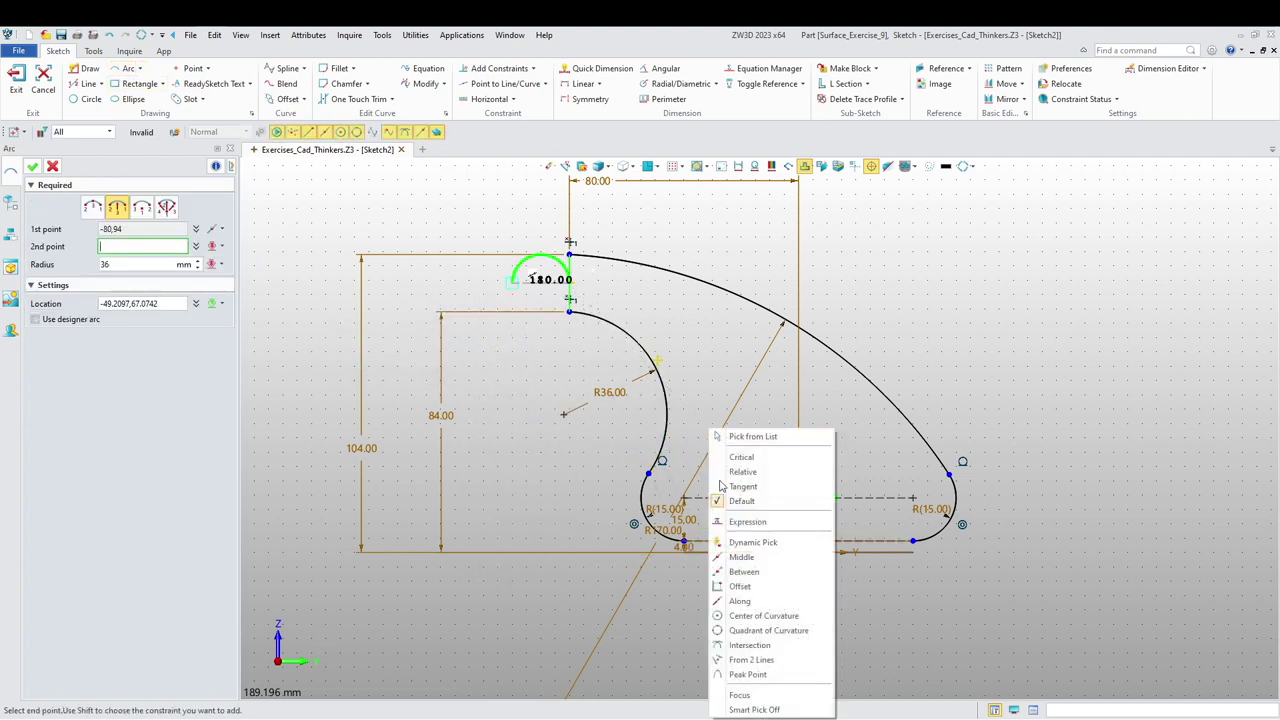
left_click(757, 560)
left_click(785, 499)
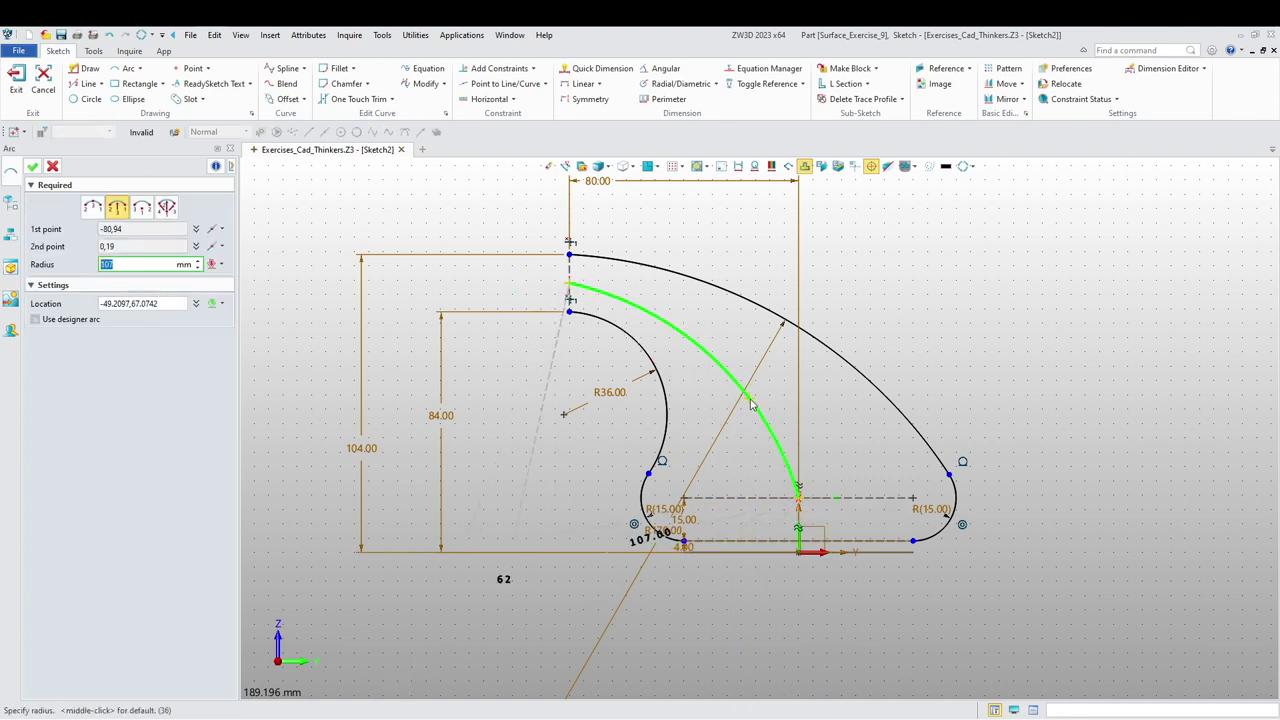
left_click(760, 392)
middle_click(745, 428)
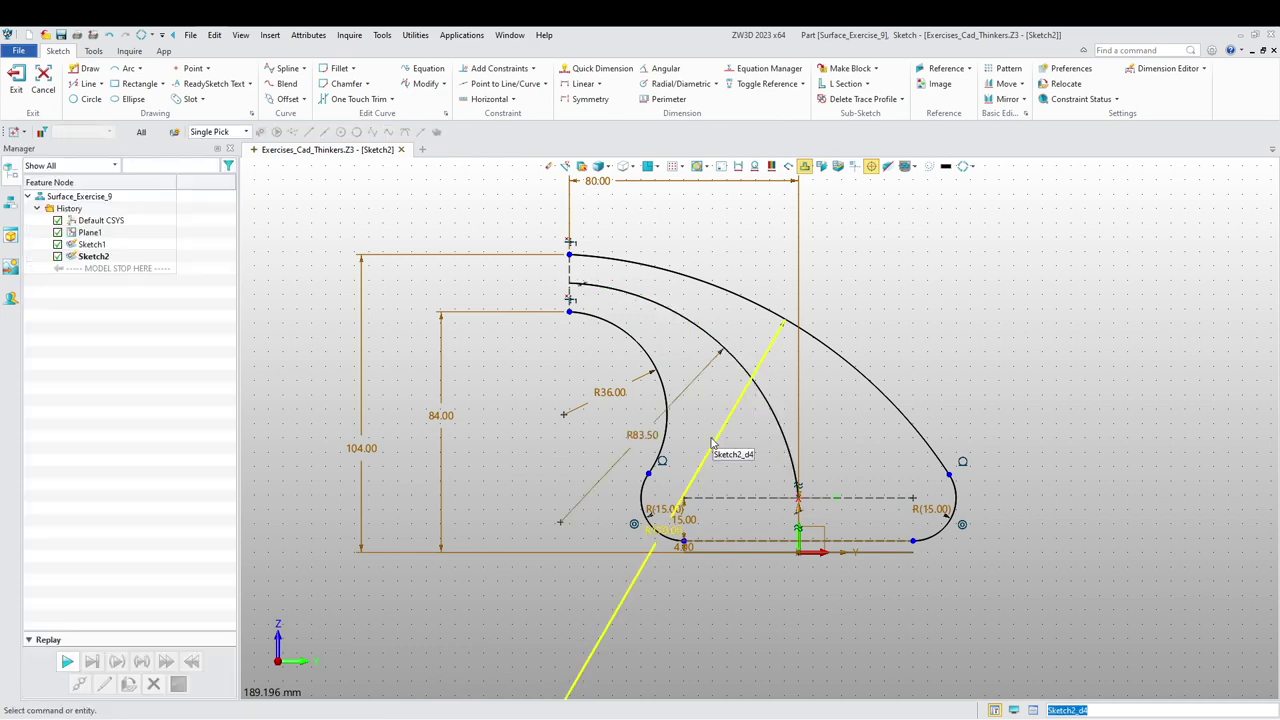
- Set the middle arc's radius to 90 mm and exit the side profile sketch
double_click(648, 440)
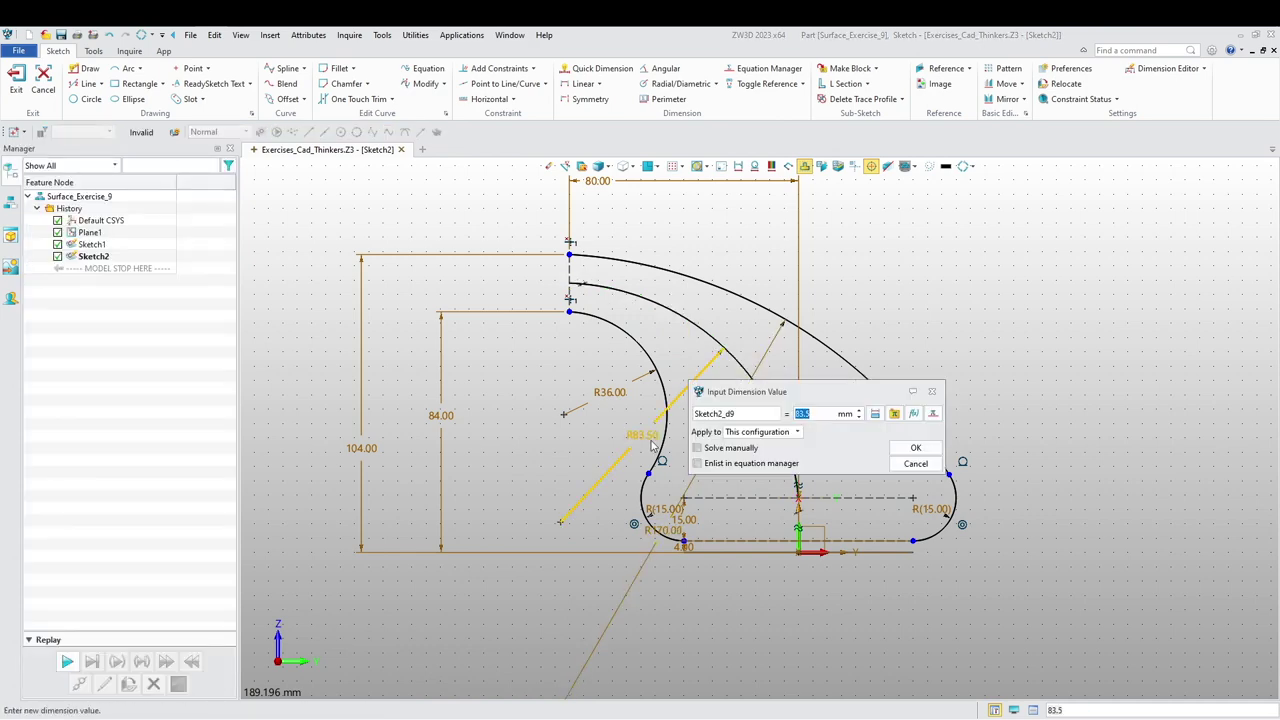
key("Return")
scroll(637, 497, "down", 3)
mouse_move(607, 527)
middle_mouse_down()
mouse_move(580, 558)
mouse_move(545, 567)
mouse_move(613, 606)
mouse_move(596, 604)
mouse_move(585, 533)
mouse_move(590, 550)
mouse_move(450, 565)
middle_mouse_up()
scroll(532, 572, "up", 2)
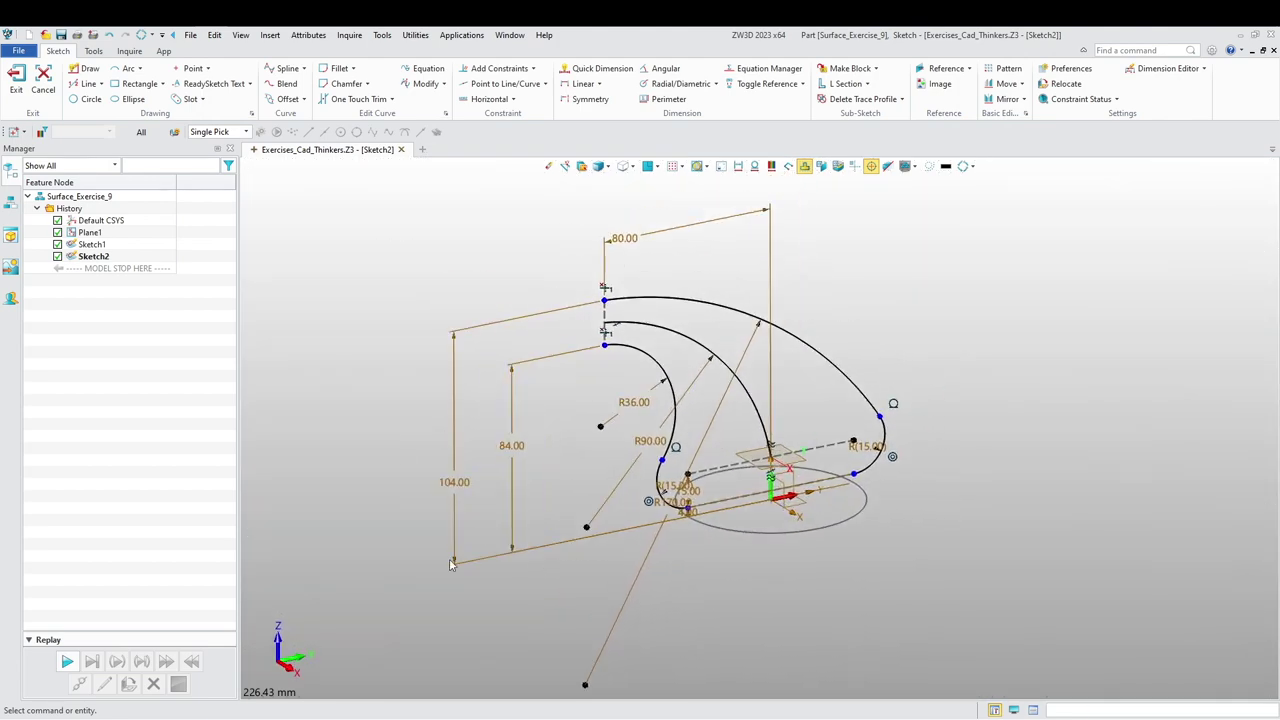
left_click(16, 80)
- Start a new sketch on the XZ plane of the default coordinate system
mouse_move(363, 356)
middle_mouse_down()
mouse_move(420, 417)
mouse_move(397, 312)
mouse_move(441, 339)
middle_mouse_up()
right_click(441, 339)
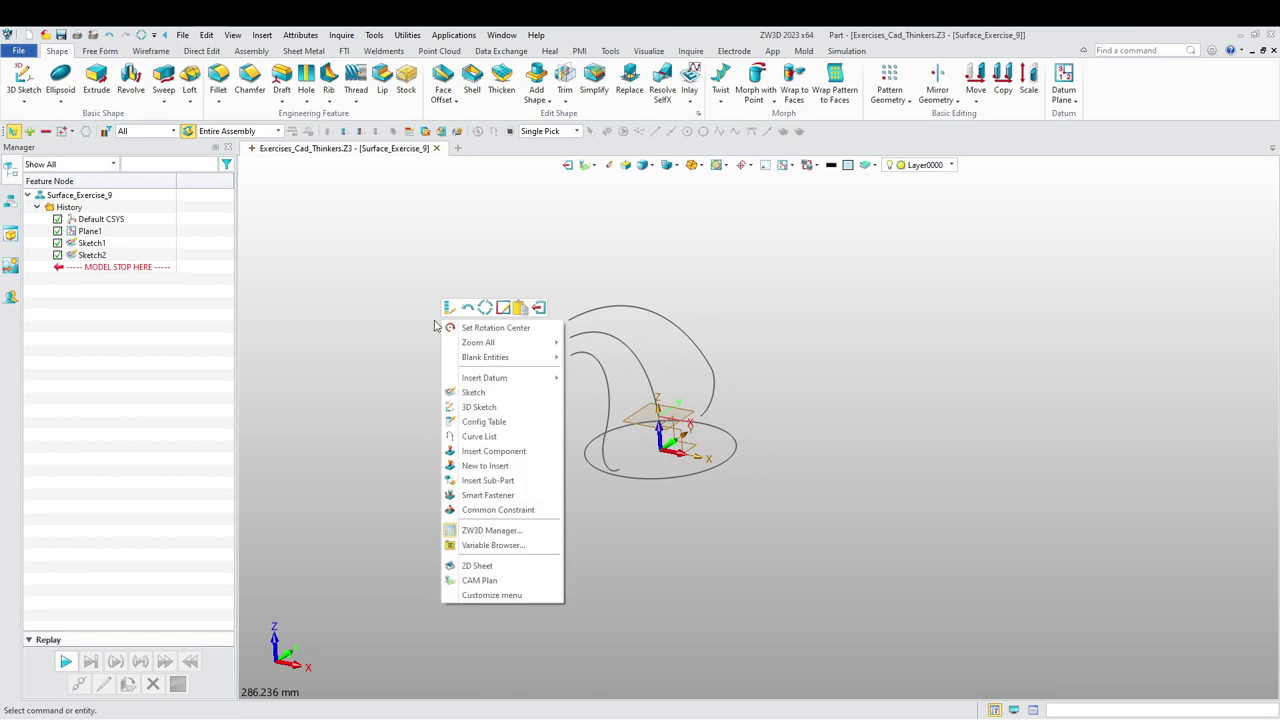
left_click(476, 393)
left_click(680, 430)
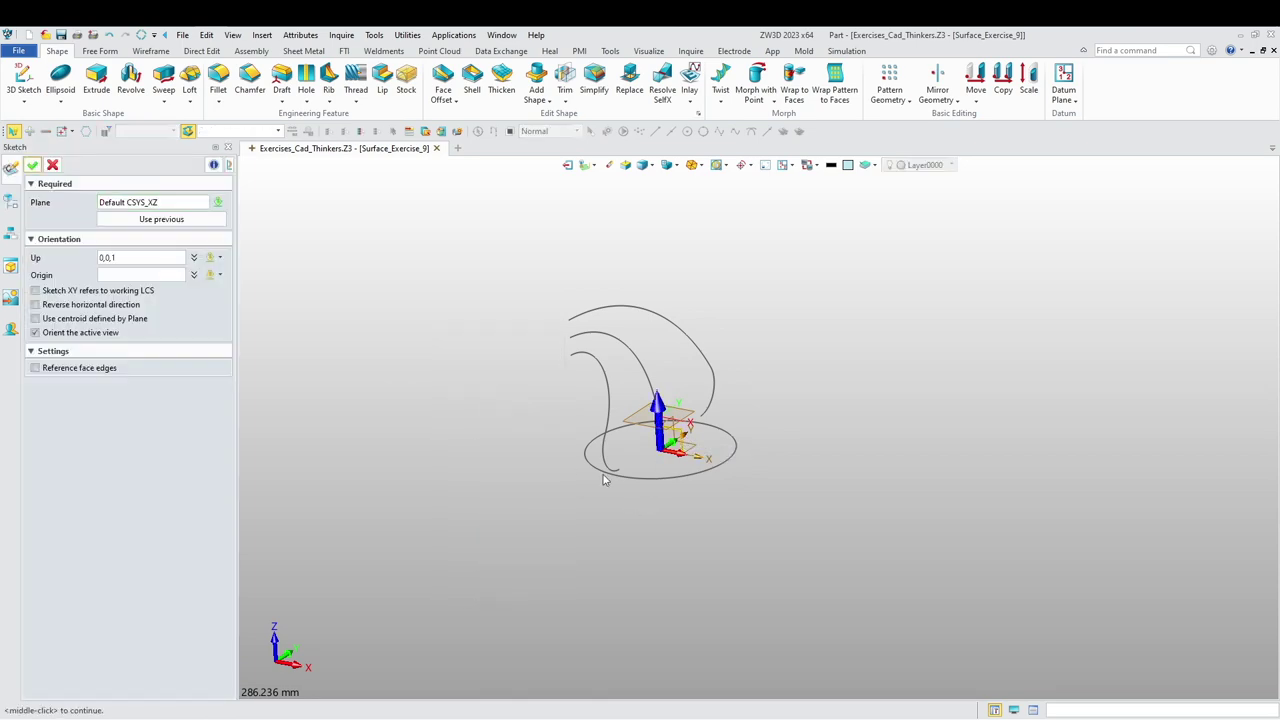
middle_click(540, 472)
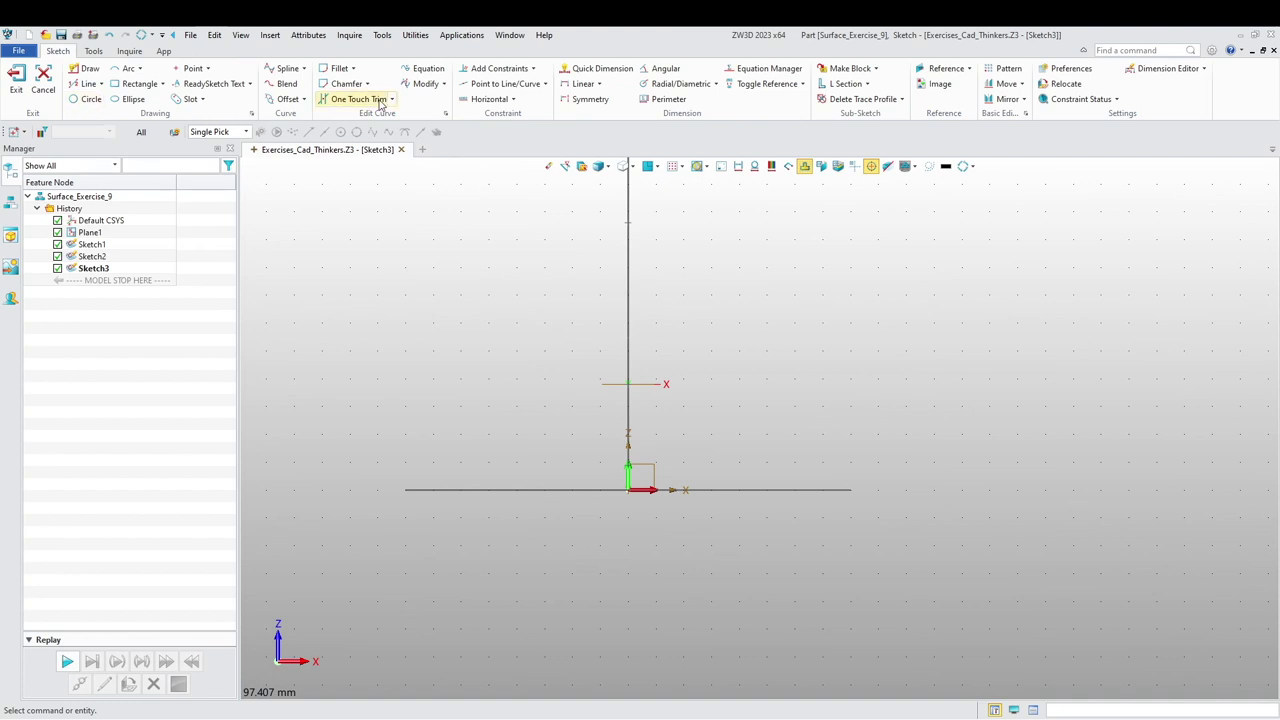
- Offset the horizontal edge-on line of the base circle upward by 4 mm
left_click(287, 99)
left_click(722, 497)
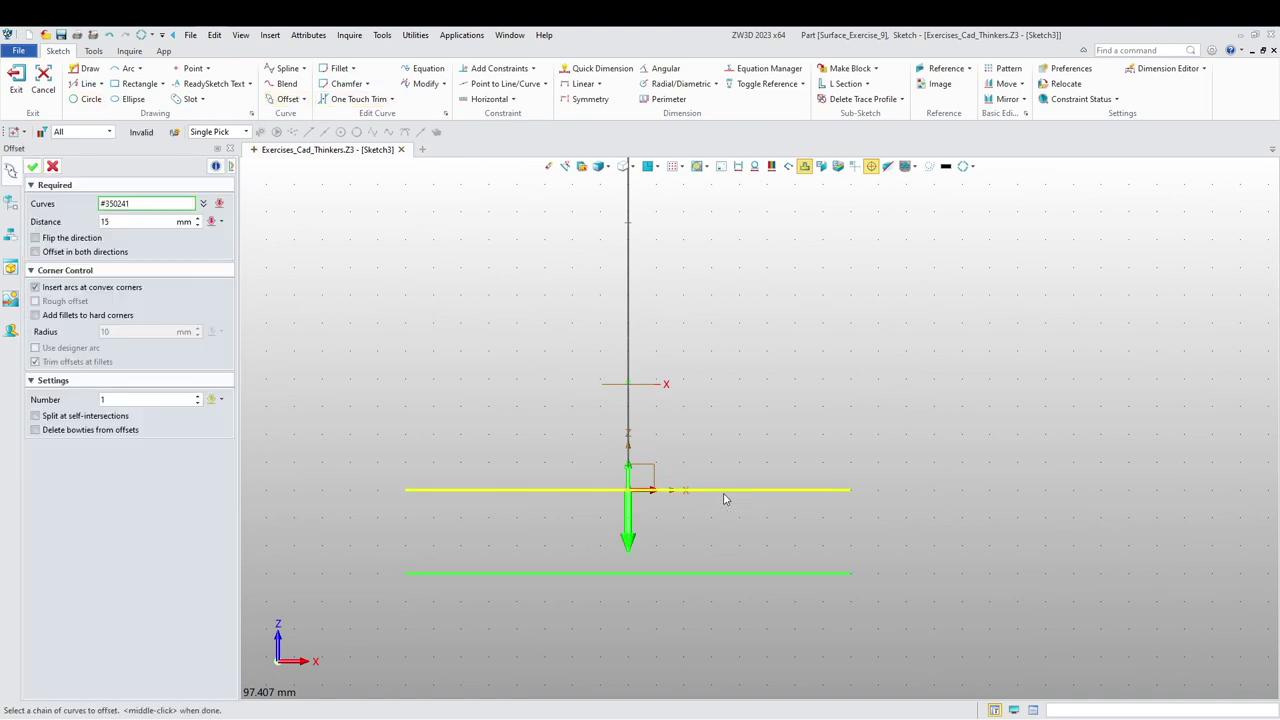
left_click(629, 540)
left_click(112, 223)
type("4")
key("Return")
left_click(33, 167)
right_click(570, 472)
key("Escape")
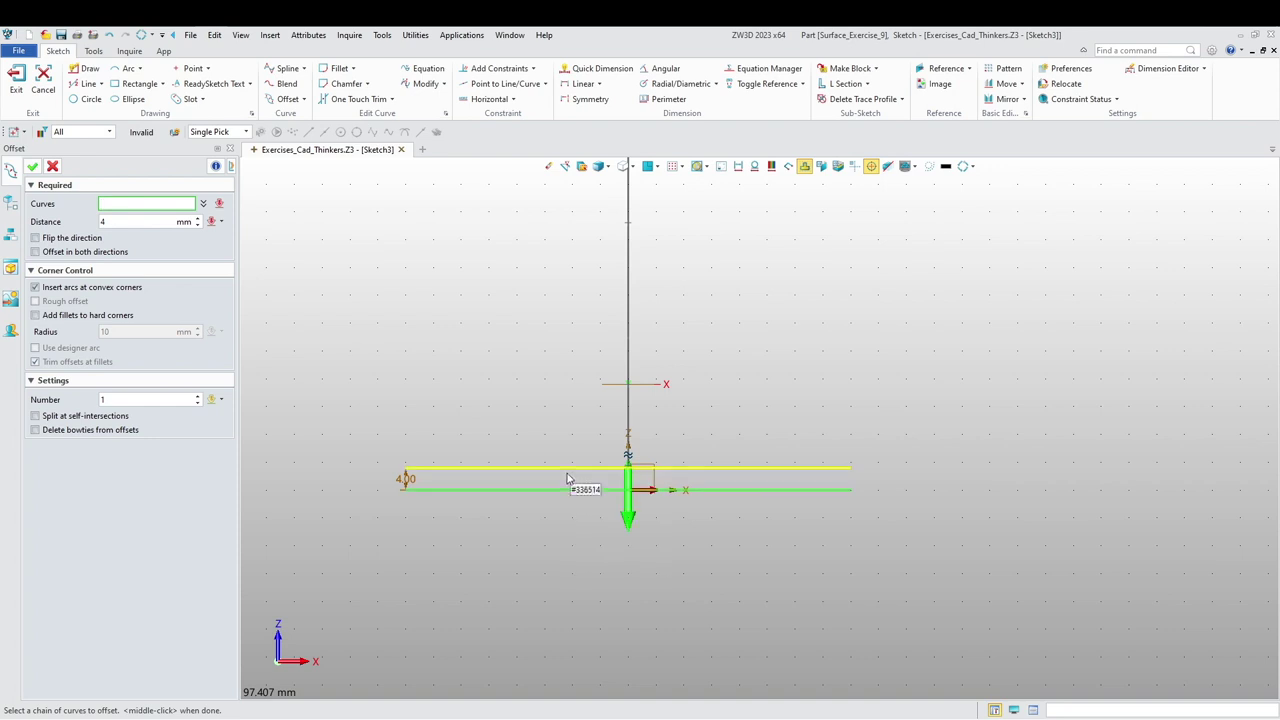
- Offset the line 4 mm above the base circle upward by another 15 mm
left_click(607, 469)
left_click(626, 503)
left_click(117, 221)
type("15")
key("Return")
left_click(32, 167)
middle_click(386, 416)
- Convert the two horizontal offset lines to construction geometry
right_click(474, 458)
right_click(481, 387)
left_click(489, 371)
- Sketch a counterclockwise 15 mm radius arc centred on the upper dashed line's right end, starting at the lower dashed line's right end
scroll(669, 494, "down", 2)
middle_click_drag(751, 505, 625, 545)
scroll(625, 545, "up", 1)
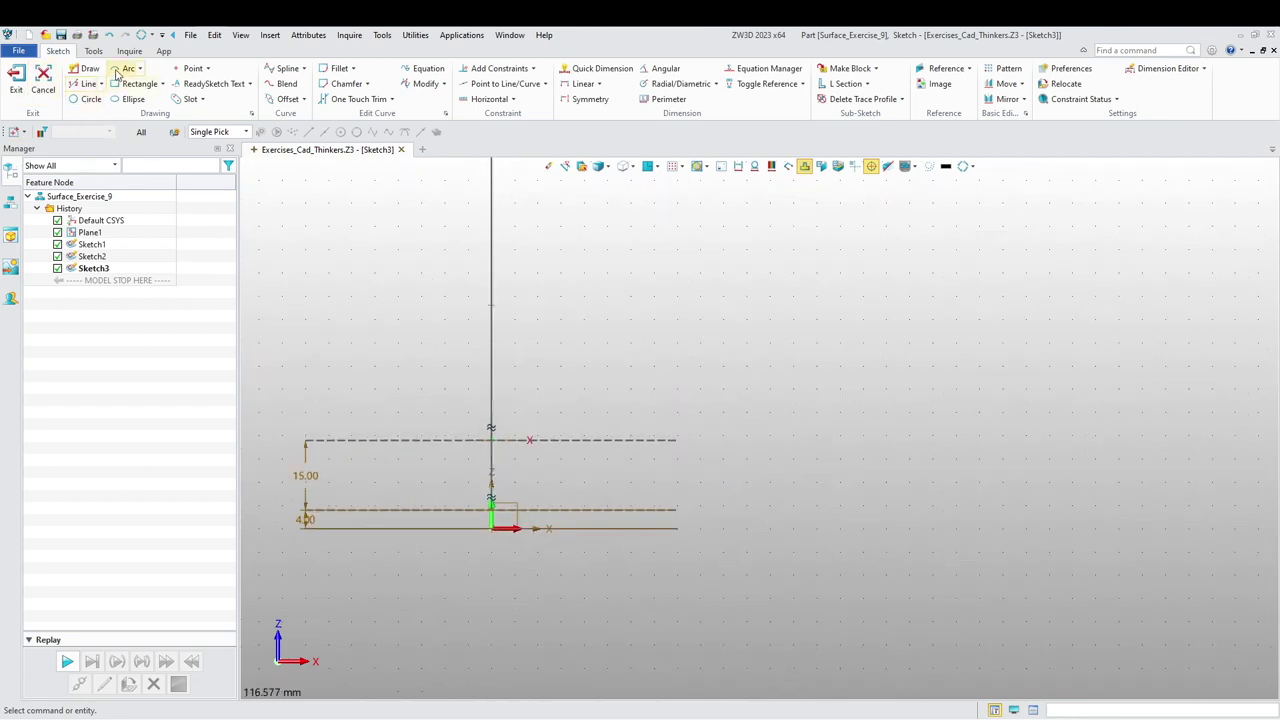
left_click(128, 68)
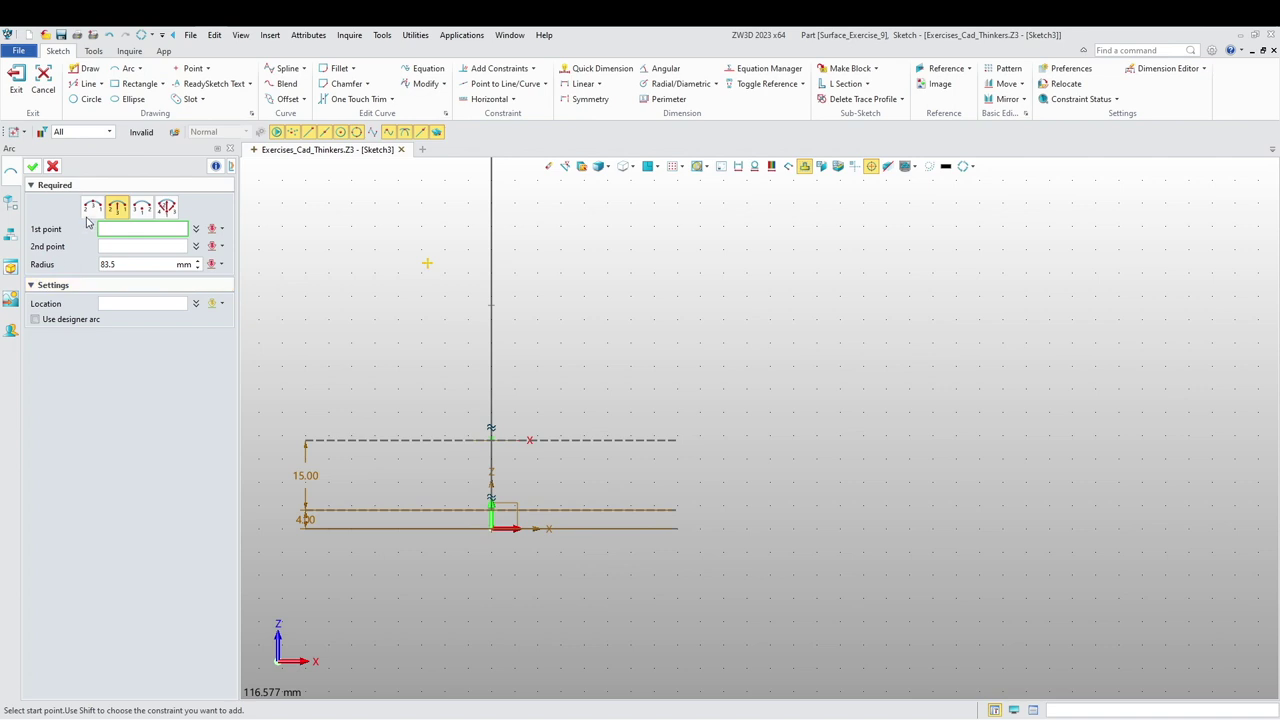
left_click(141, 207)
left_click(678, 439)
left_click(675, 512)
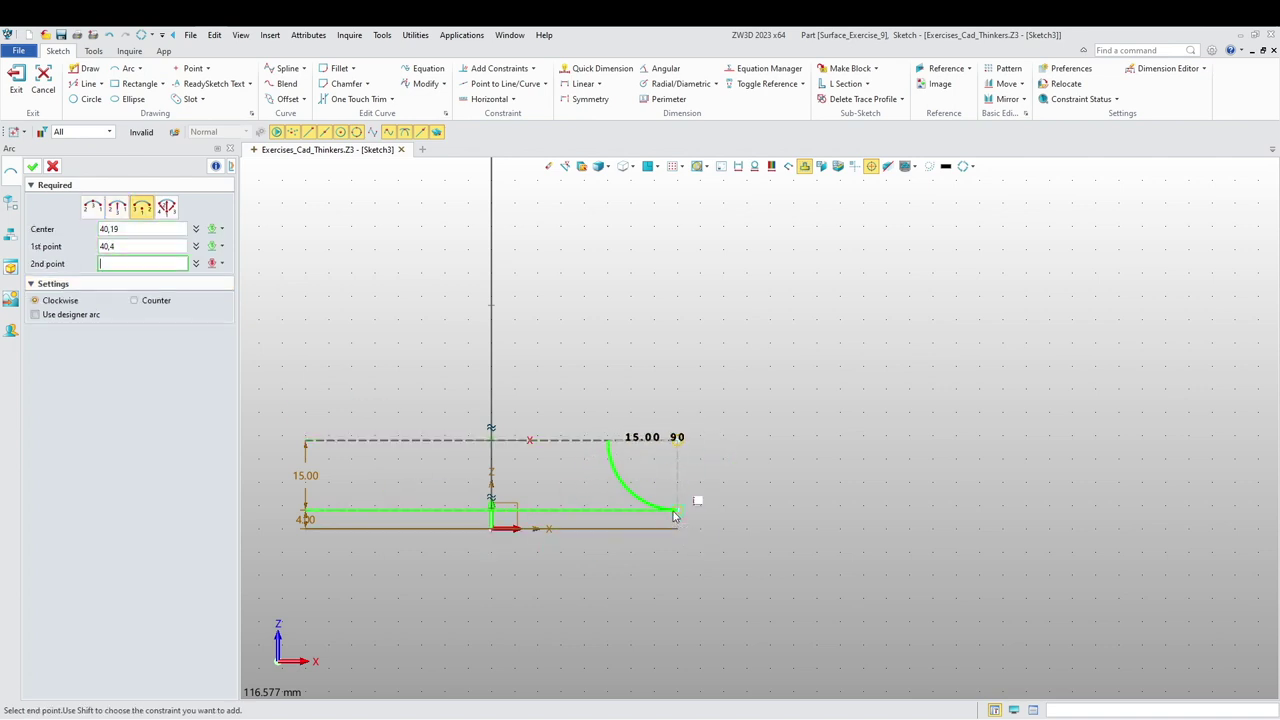
left_click(150, 300)
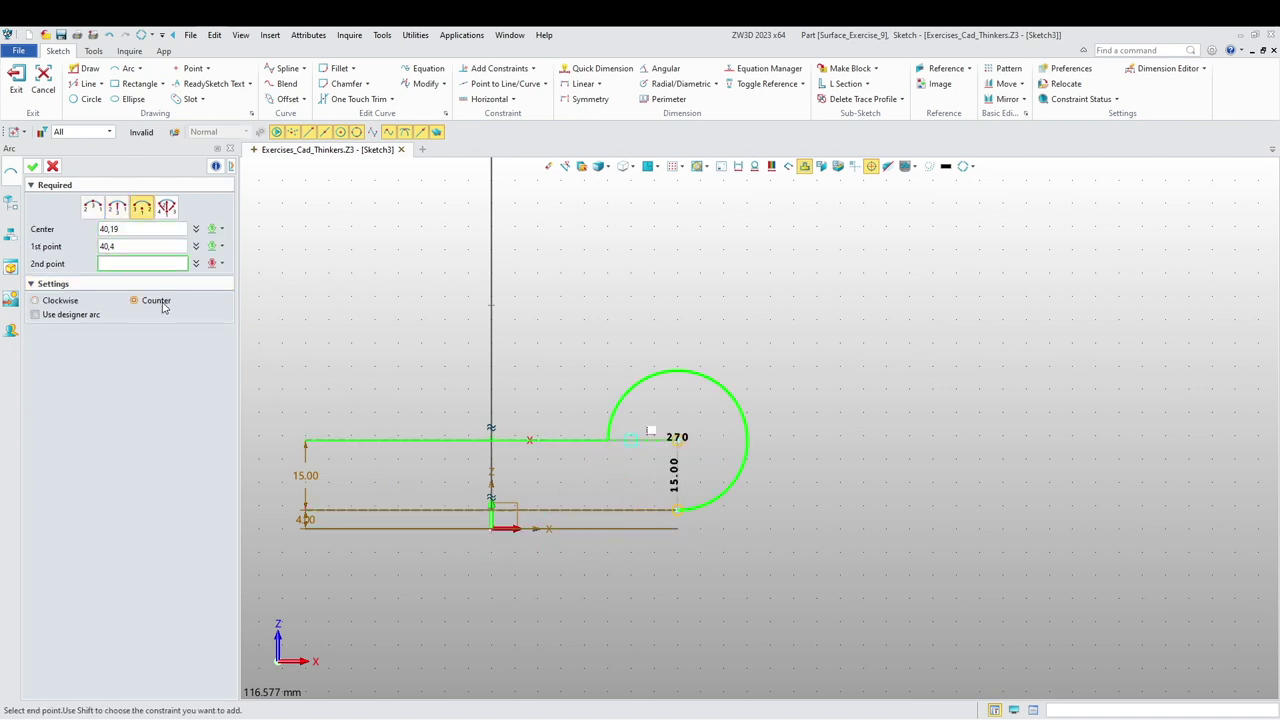
left_click(733, 397)
key("Escape")
scroll(625, 499, "down", 1)
middle_click_drag(625, 499, 622, 598)
scroll(622, 598, "up", 1)
middle_click_drag(582, 465, 604, 618)
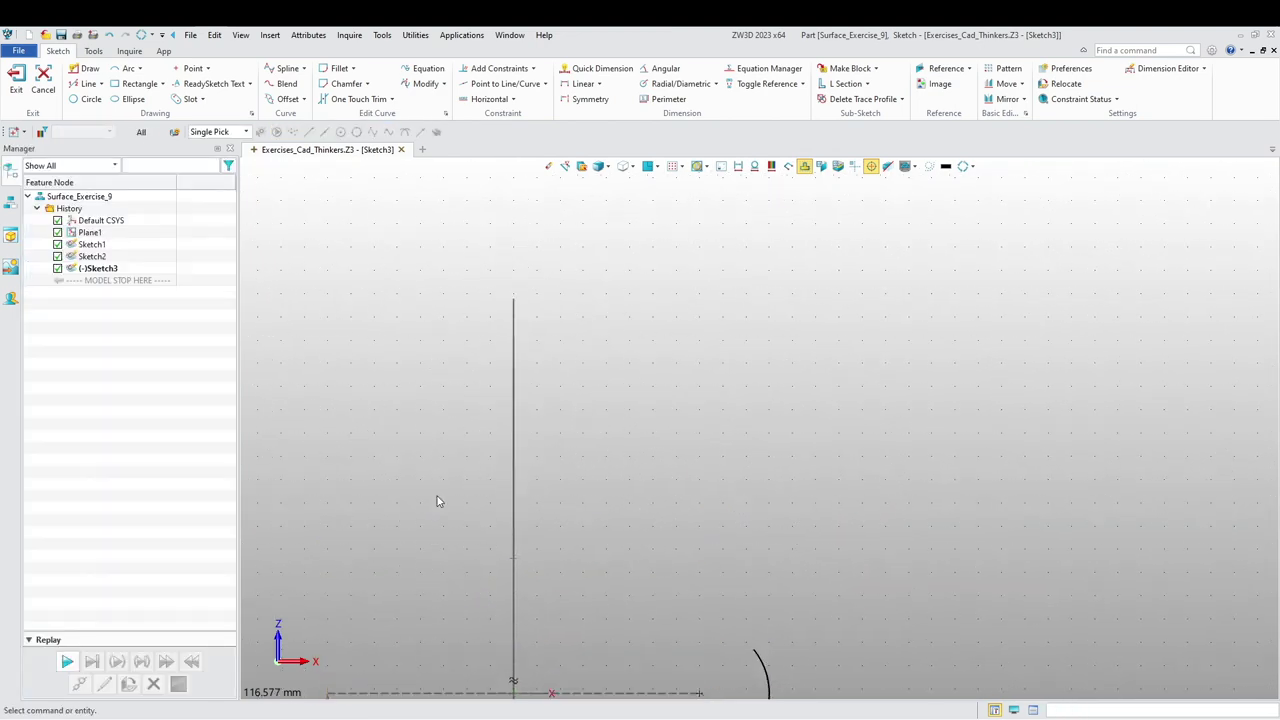
left_click(128, 68)
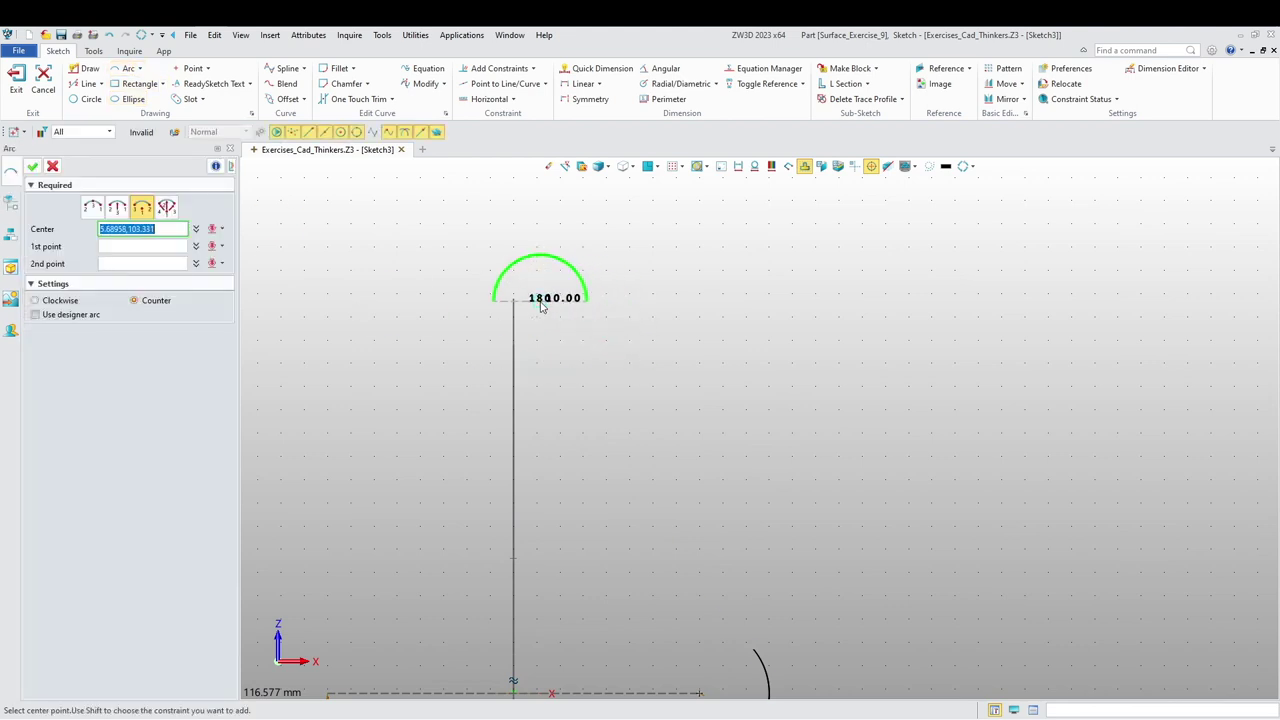
key("Escape")
- Try to project the middle 90 mm arc into the sketch as a single construction reference
middle_click_drag(654, 471, 719, 389)
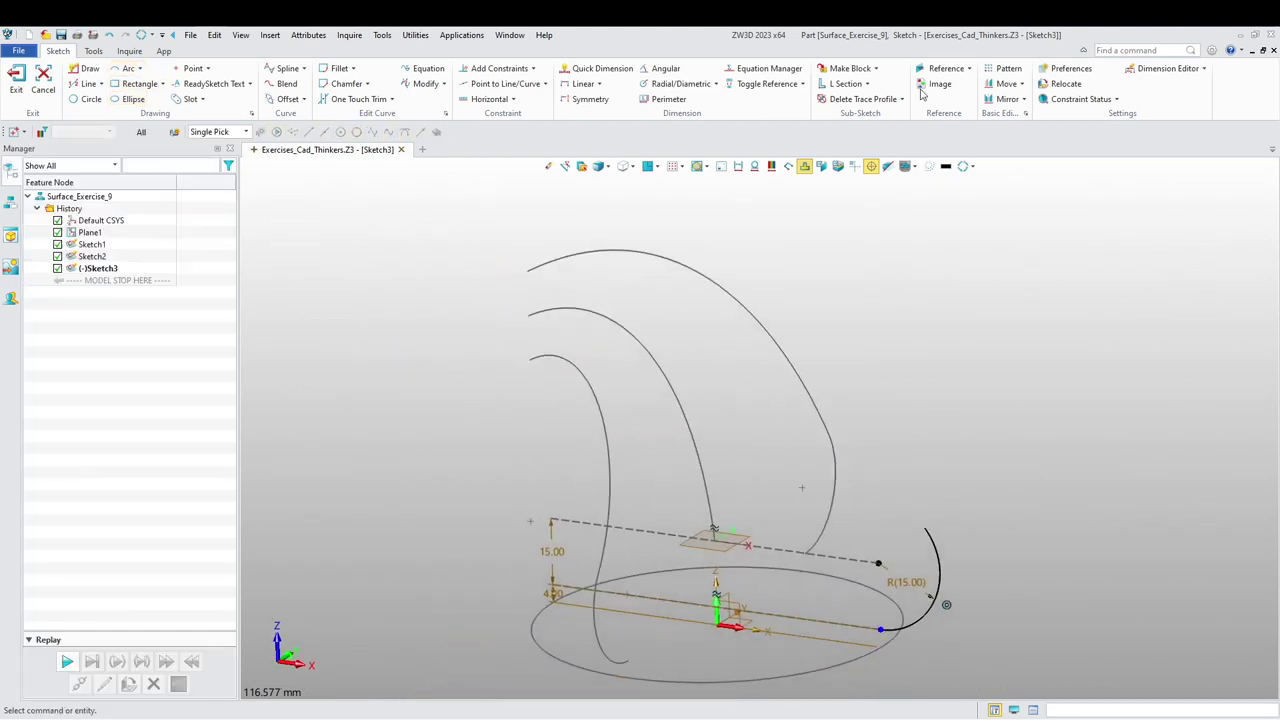
left_click(946, 68)
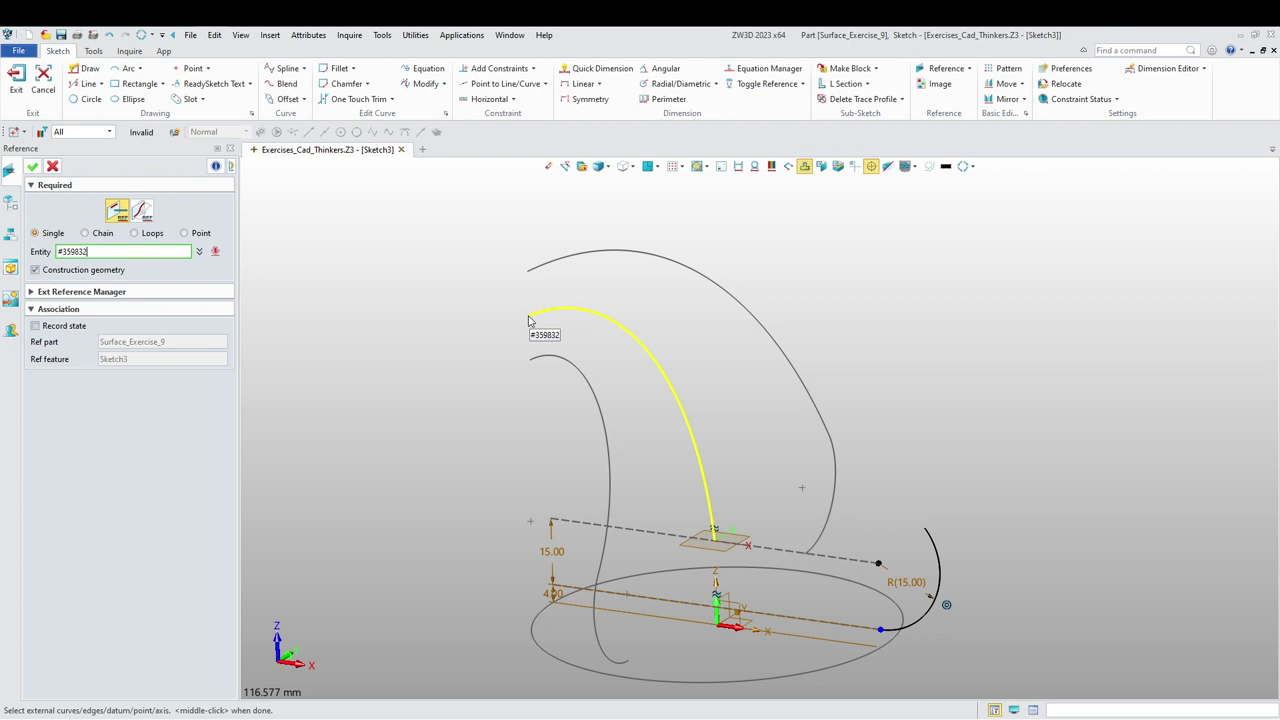
middle_click(535, 320)
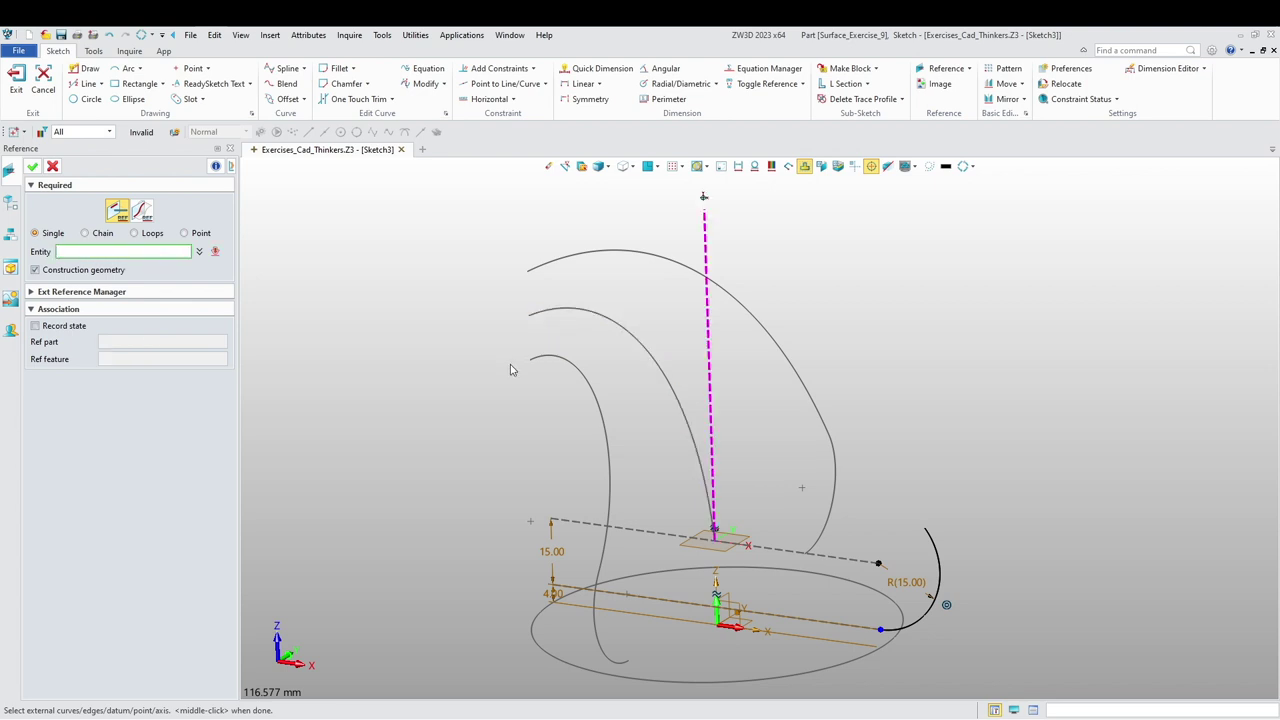
middle_click(510, 366)
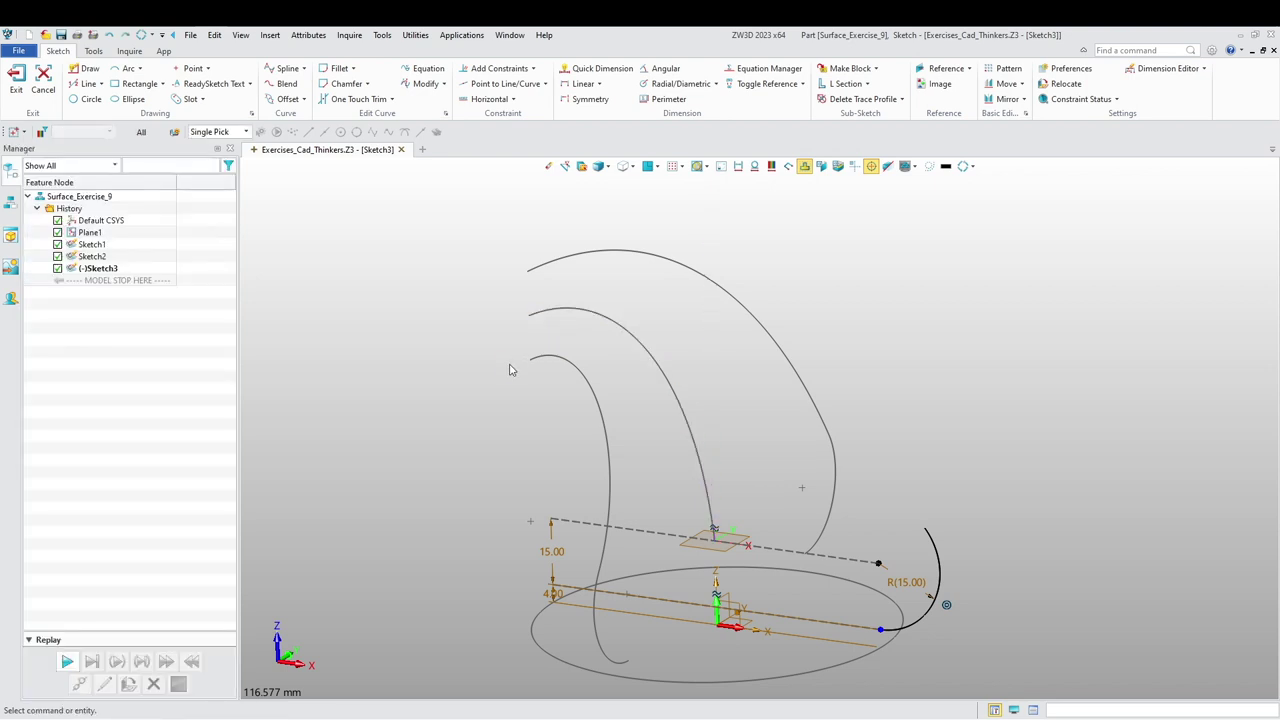
- Add a reference point in the sketch from the upper end of the middle 90 mm arc
middle_click(510, 369)
left_click(185, 233)
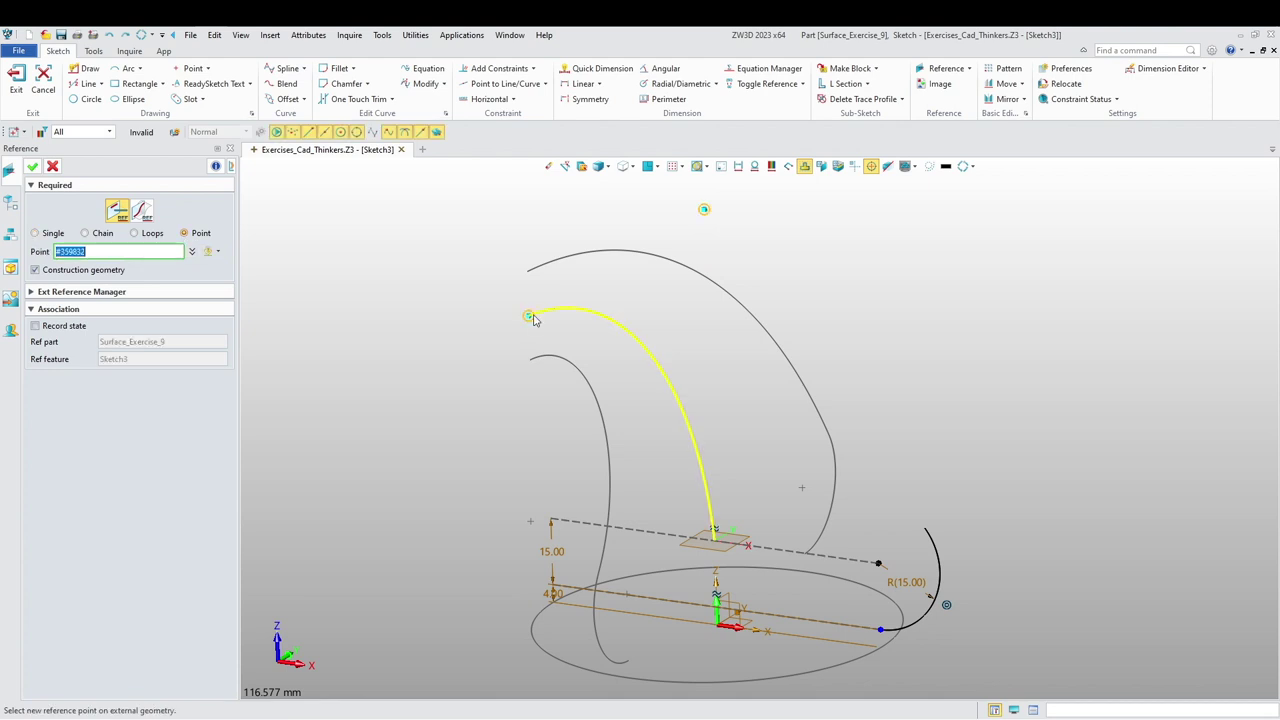
scroll(510, 420, "down", 2)
right_click_drag(510, 420, 553, 420)
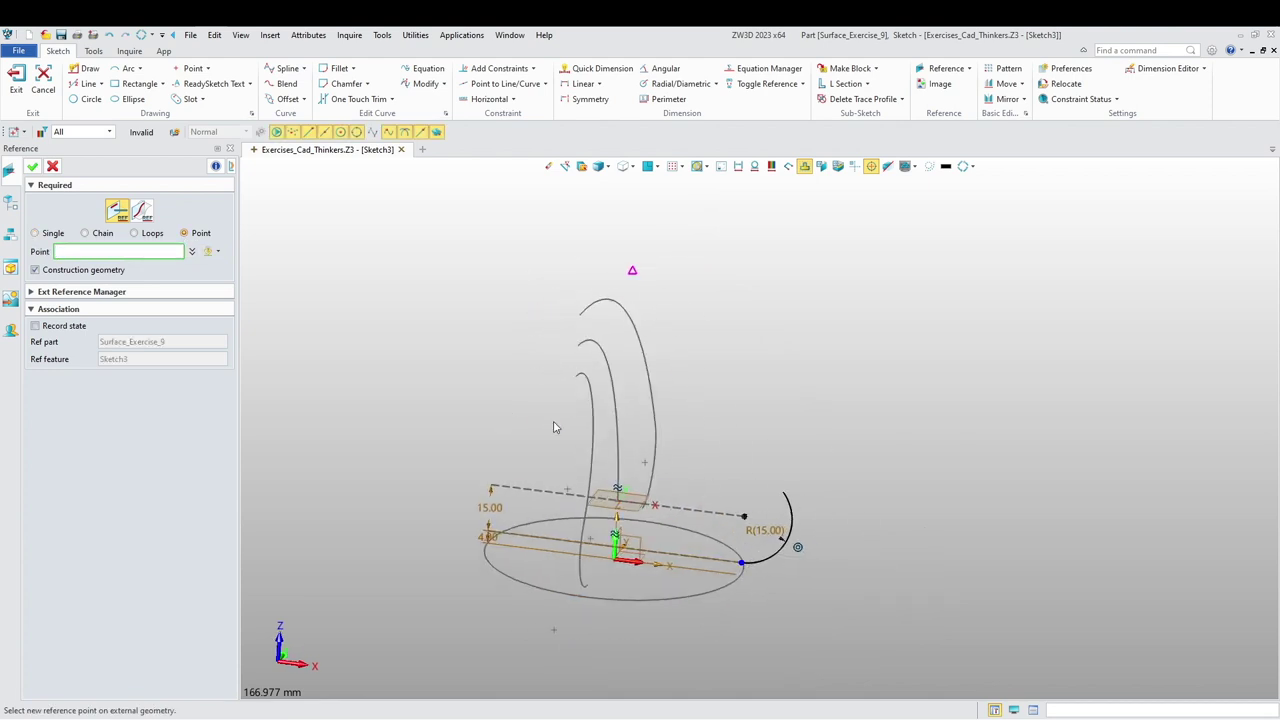
key("Escape")
- Sketch an inward-curving arc of about 80.5 mm radius from a point level with the reference point to the 15 mm arc's upper end
left_click(647, 167)
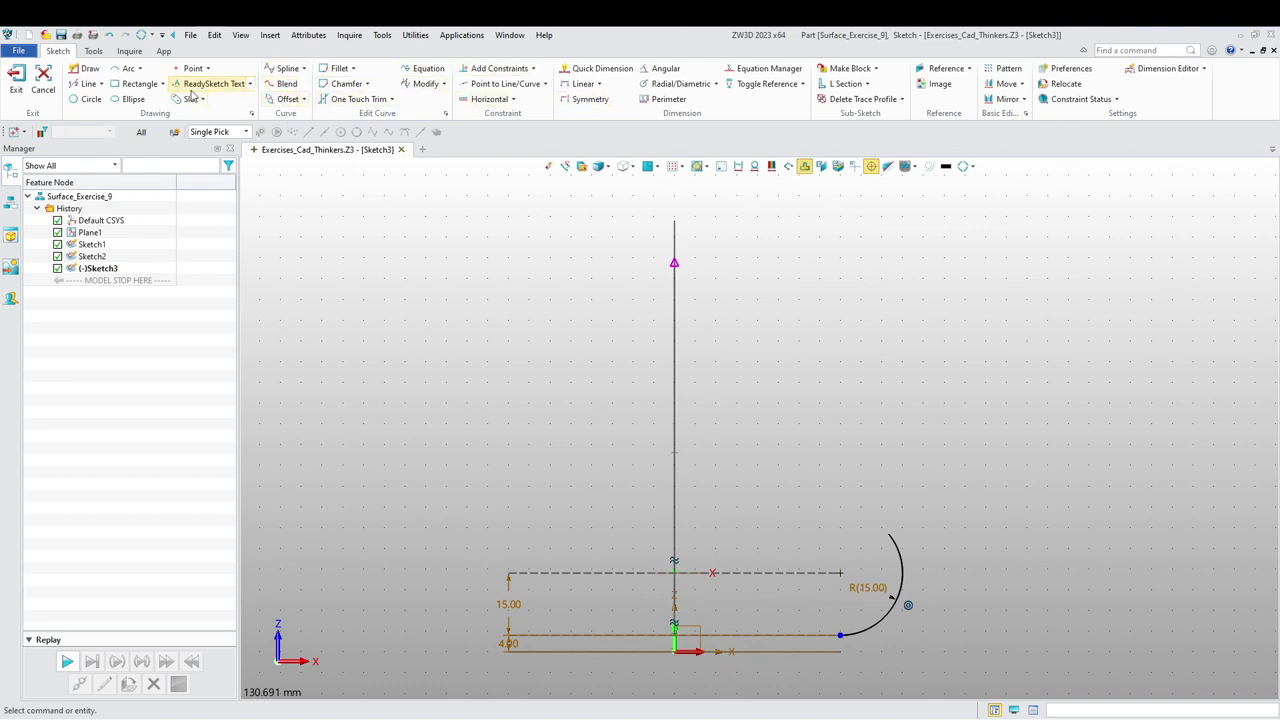
left_click(124, 70)
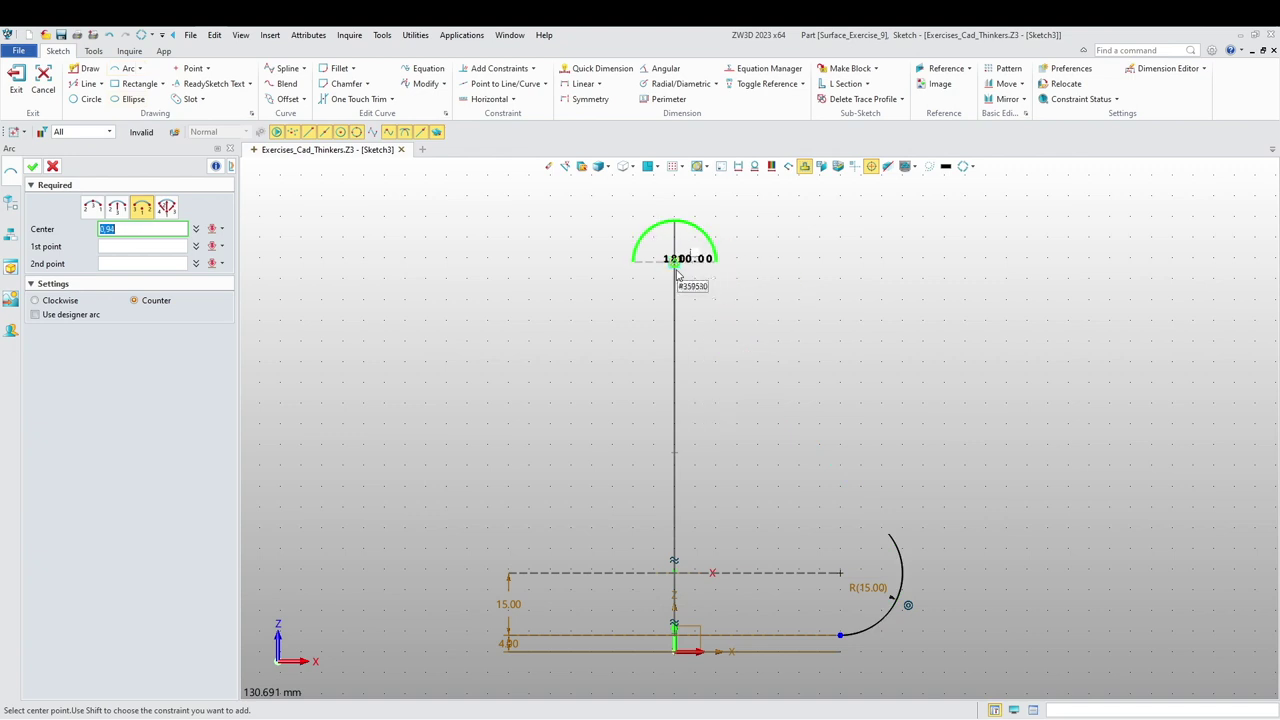
left_click(117, 210)
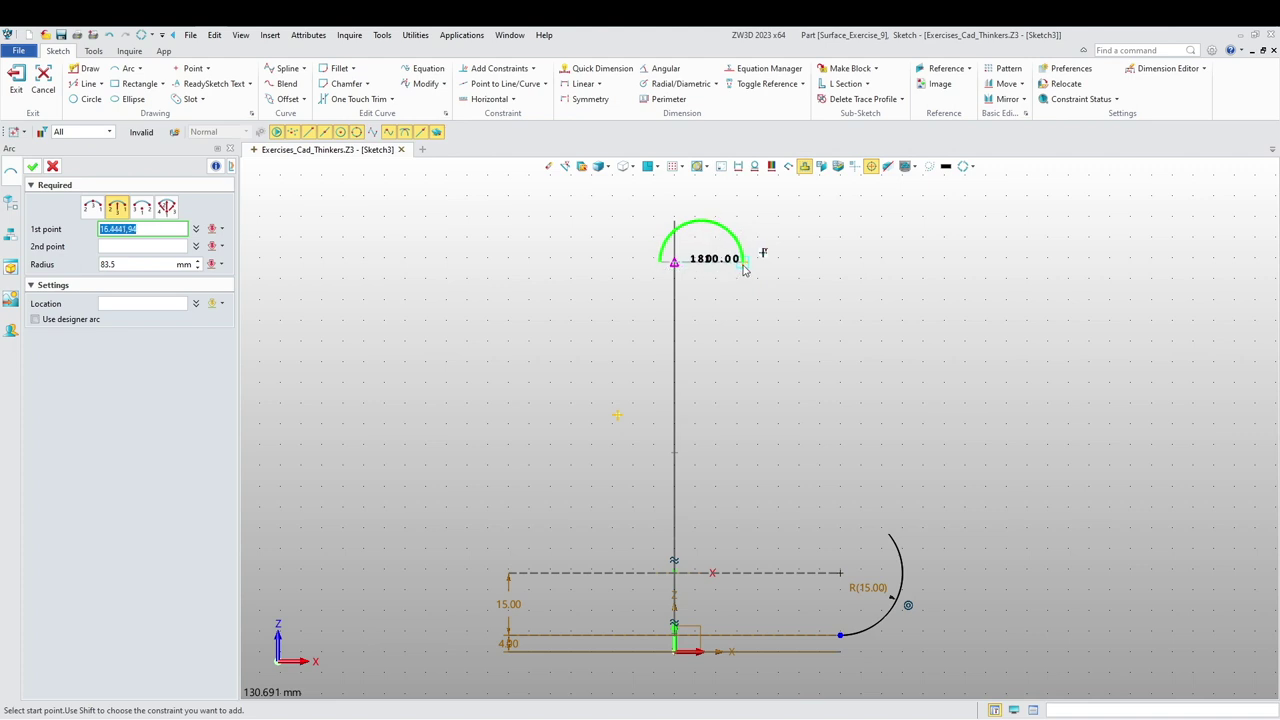
left_click(743, 263)
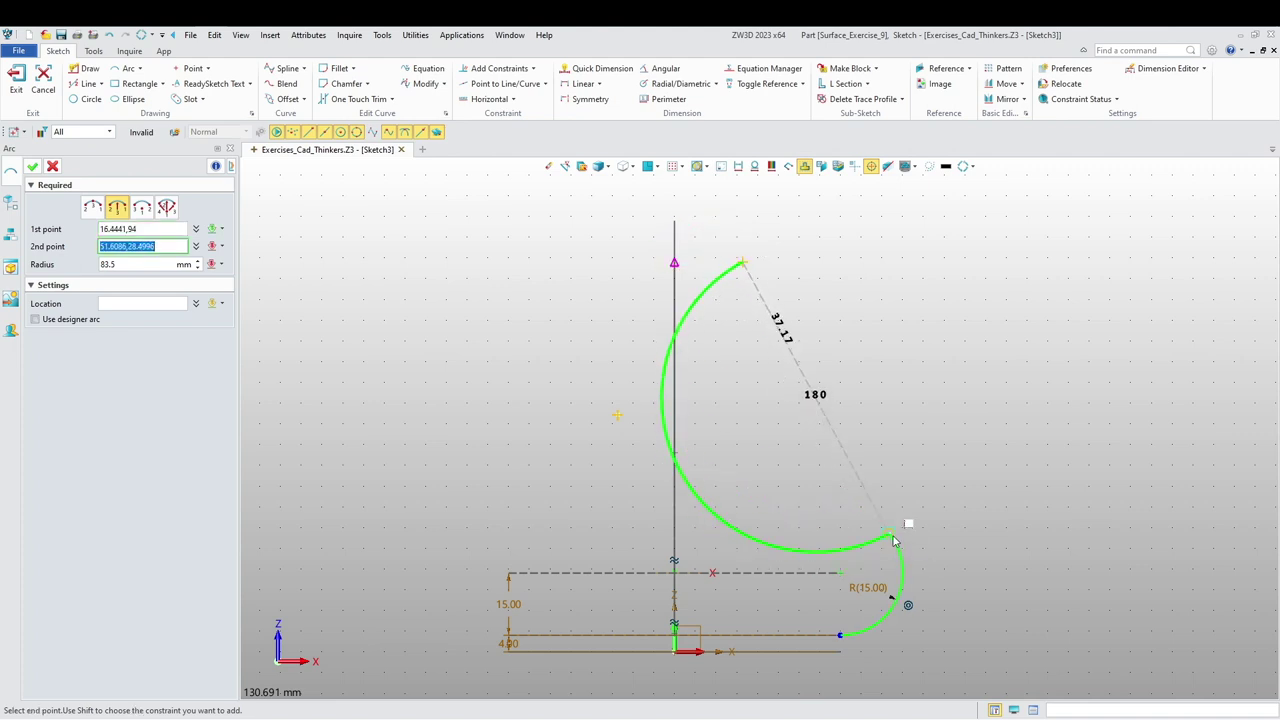
left_click(889, 534)
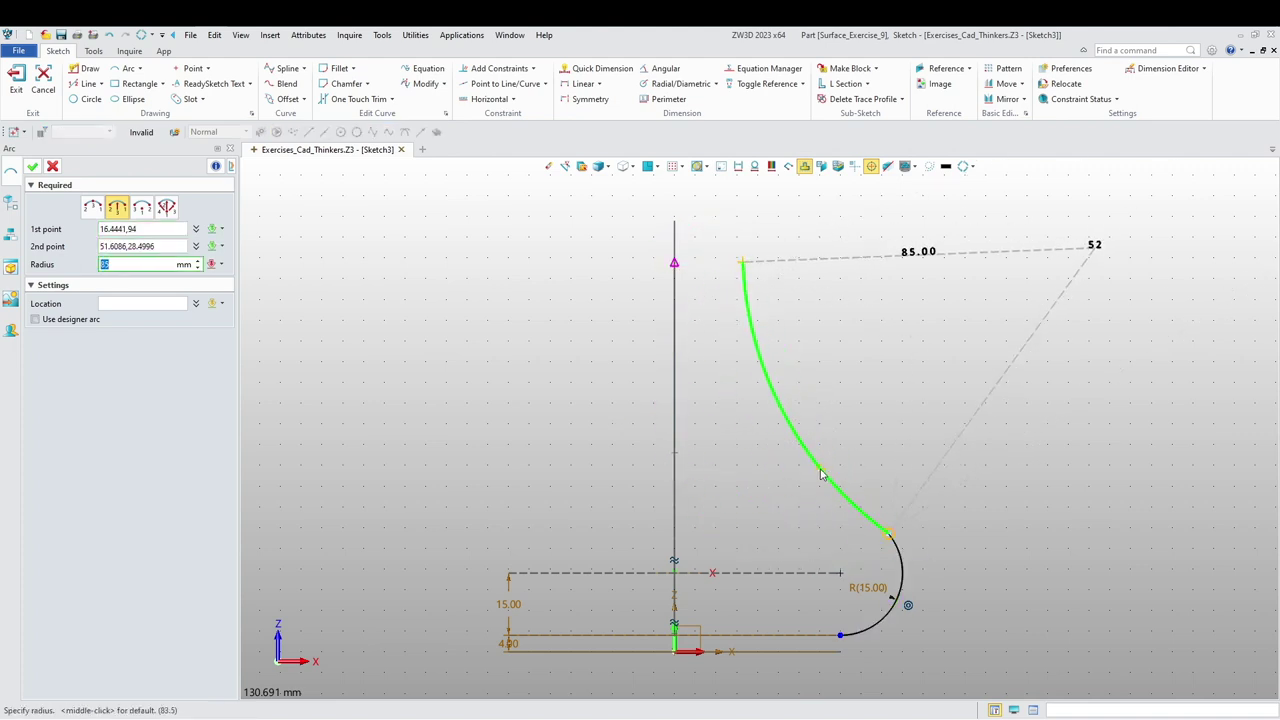
left_click(823, 477)
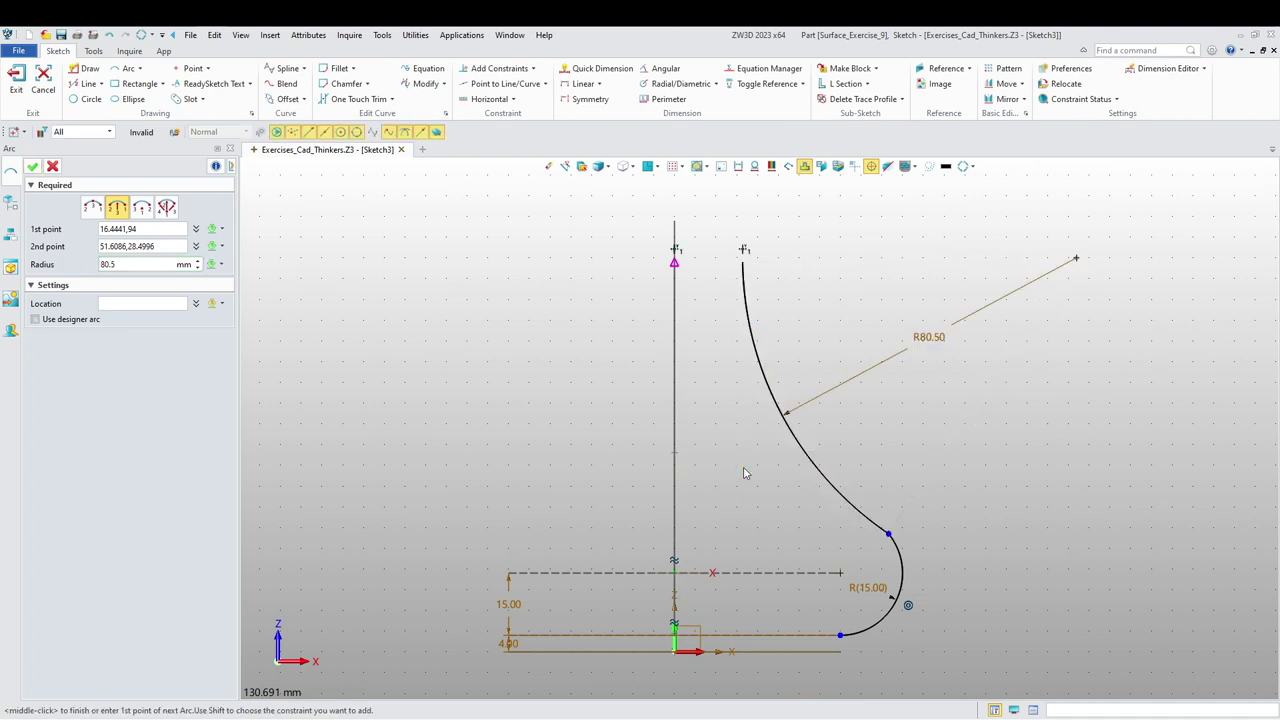
middle_click(745, 460)
- Make the large side arc tangent to the 15 mm arc
middle_click_drag(886, 464, 884, 441)
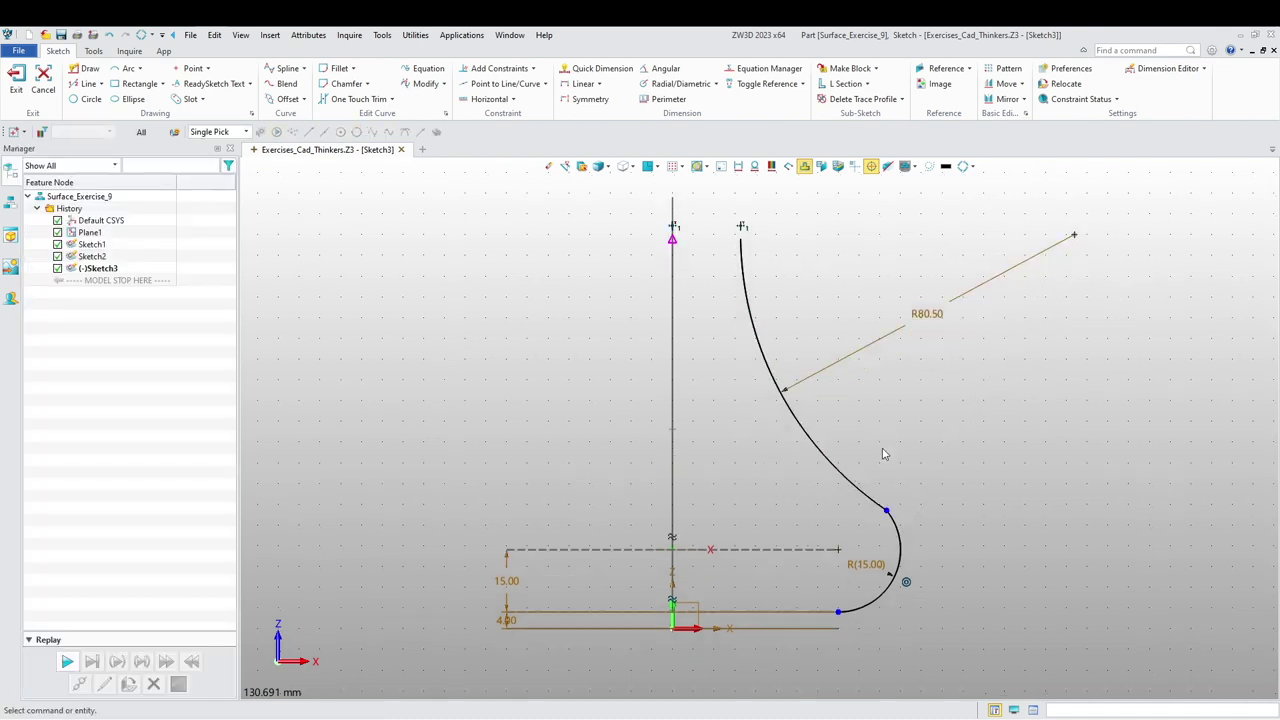
left_click(499, 68)
left_click(866, 490)
left_click(896, 578)
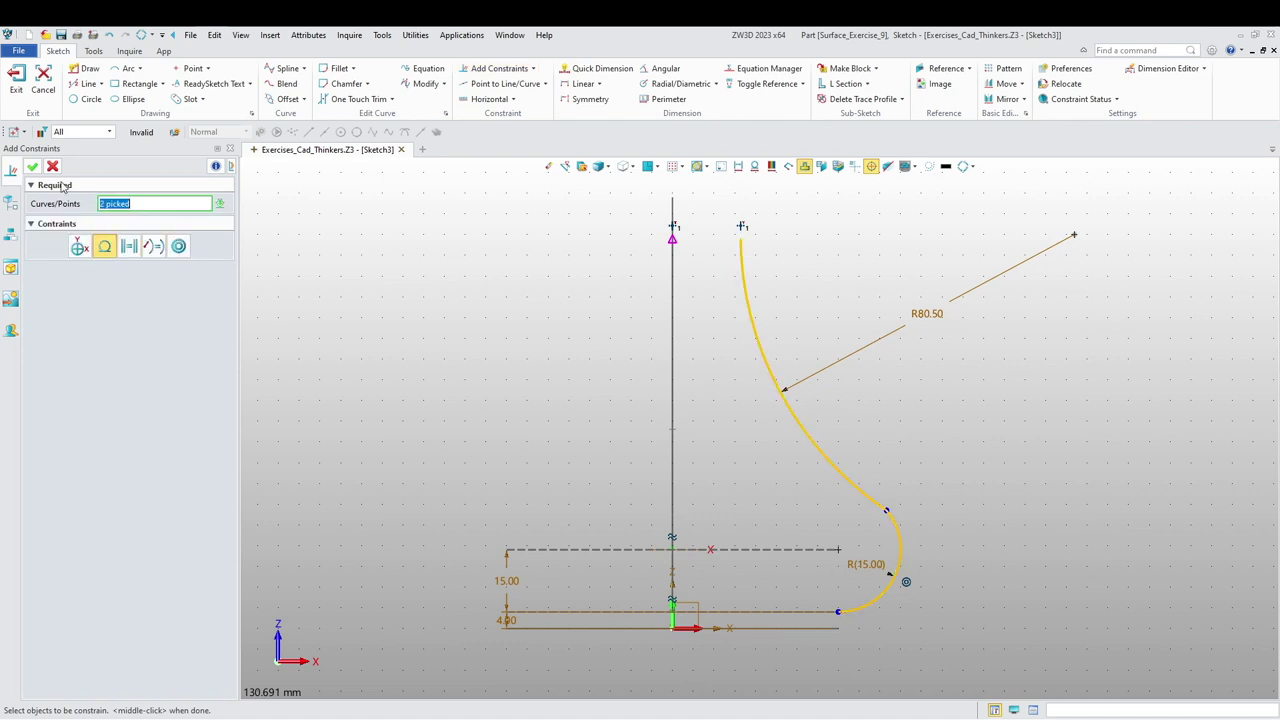
left_click(35, 167)
middle_click_drag(733, 411, 717, 437)
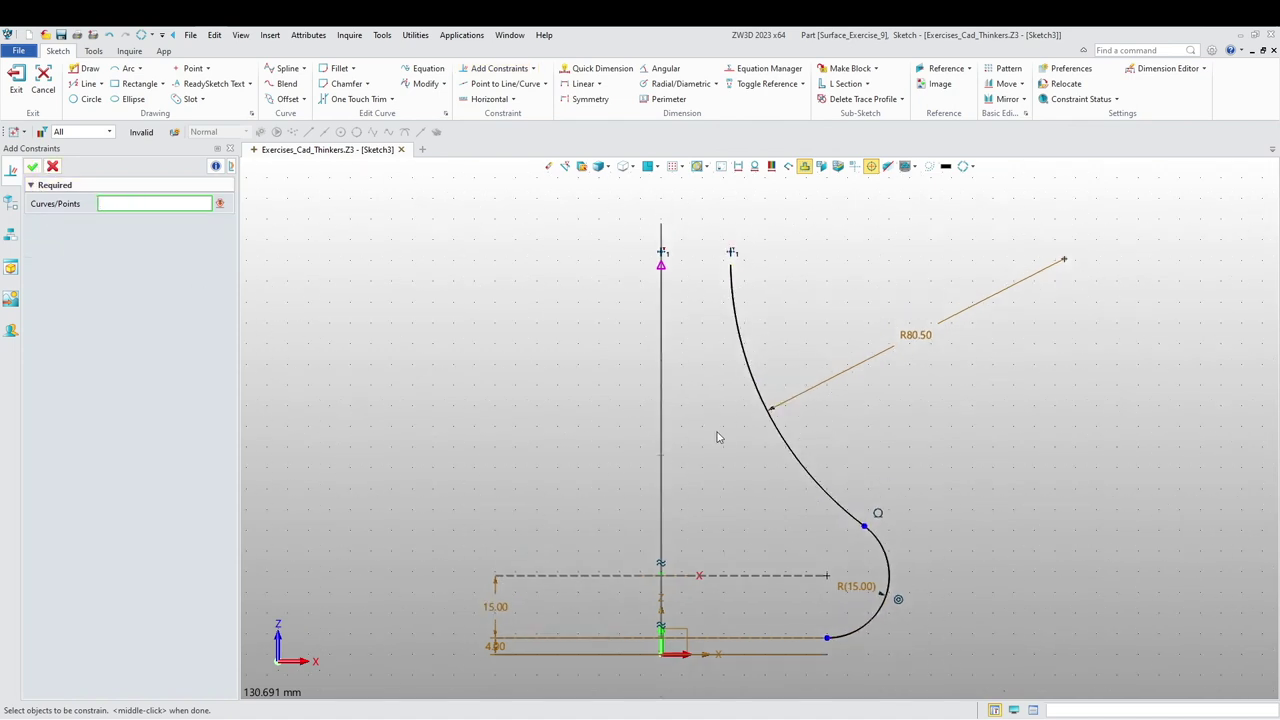
middle_click(927, 328)
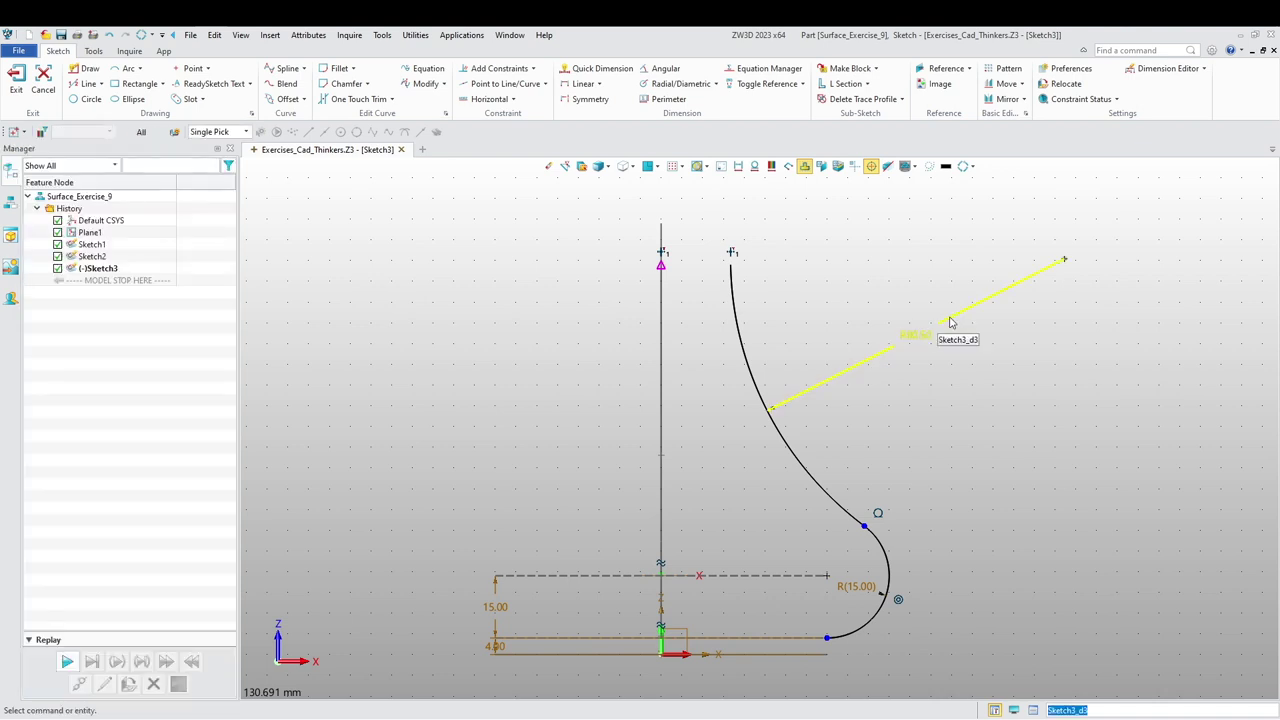
- Set the large side arc's radius to 92 mm
double_click(946, 317)
type("92")
key("Return")
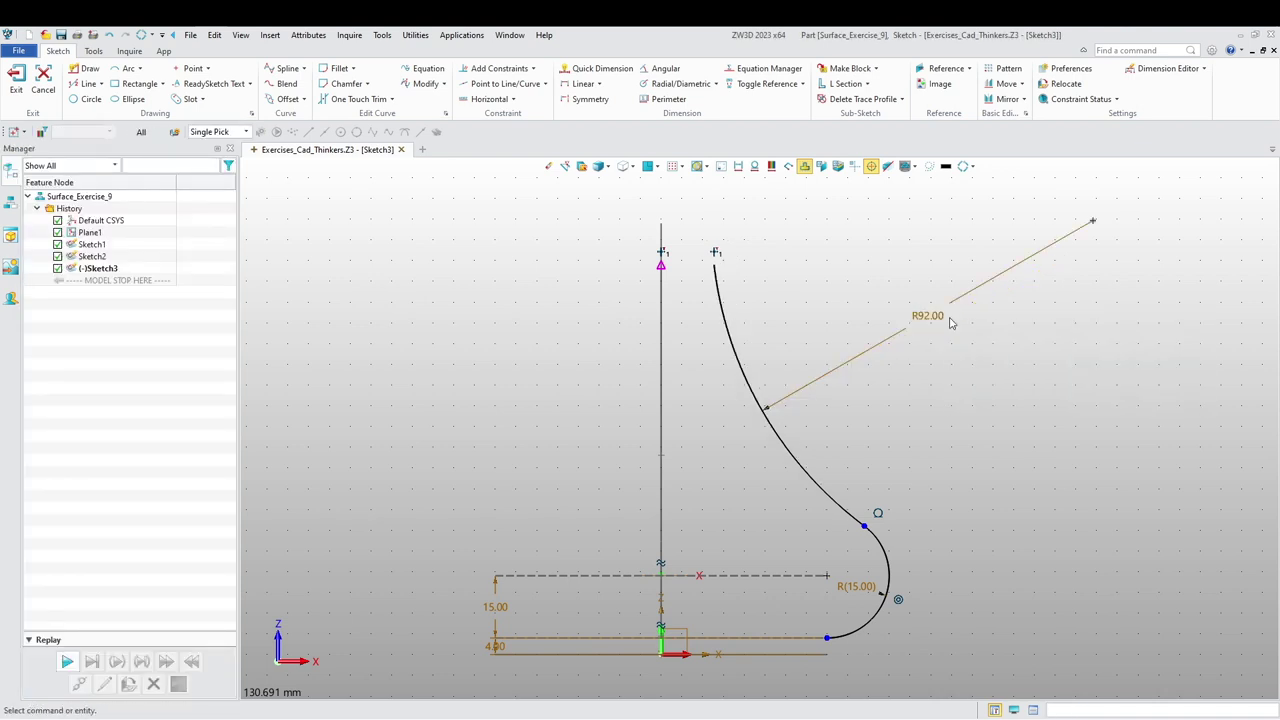
- Dimension the horizontal distance between the reference point and the large side arc's upper end as 45/2 mm
left_click(583, 83)
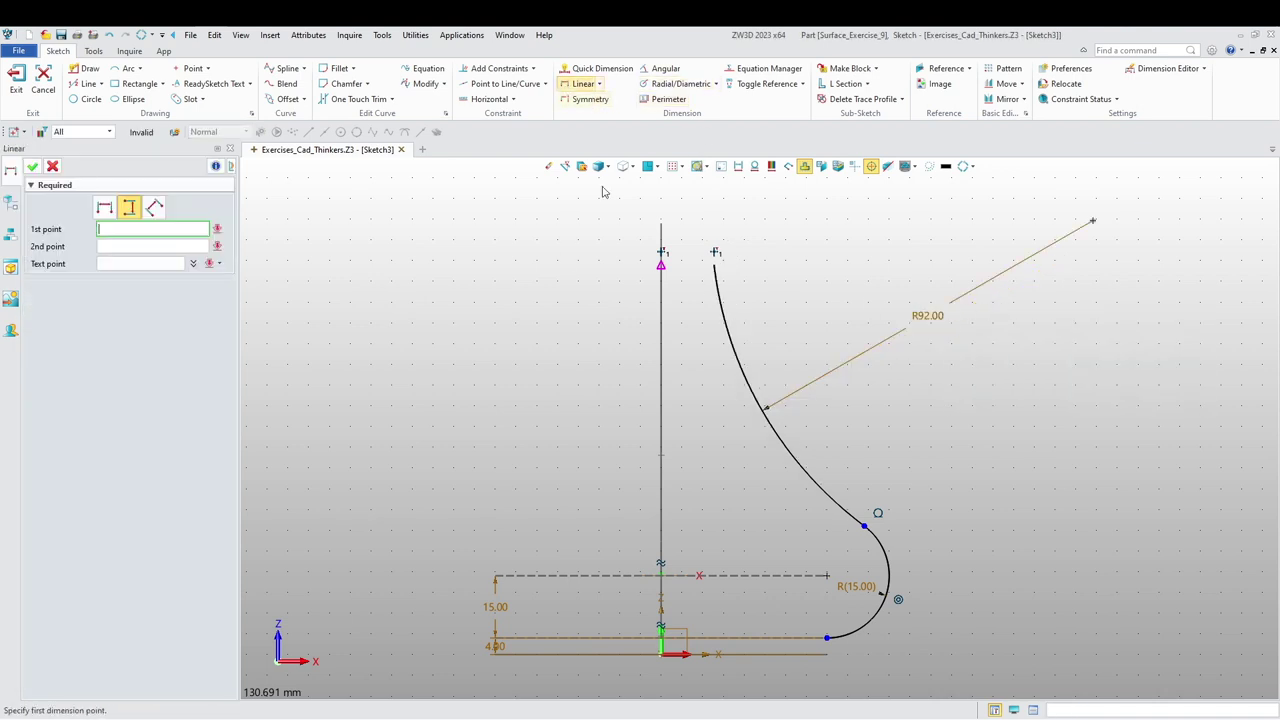
left_click(714, 262)
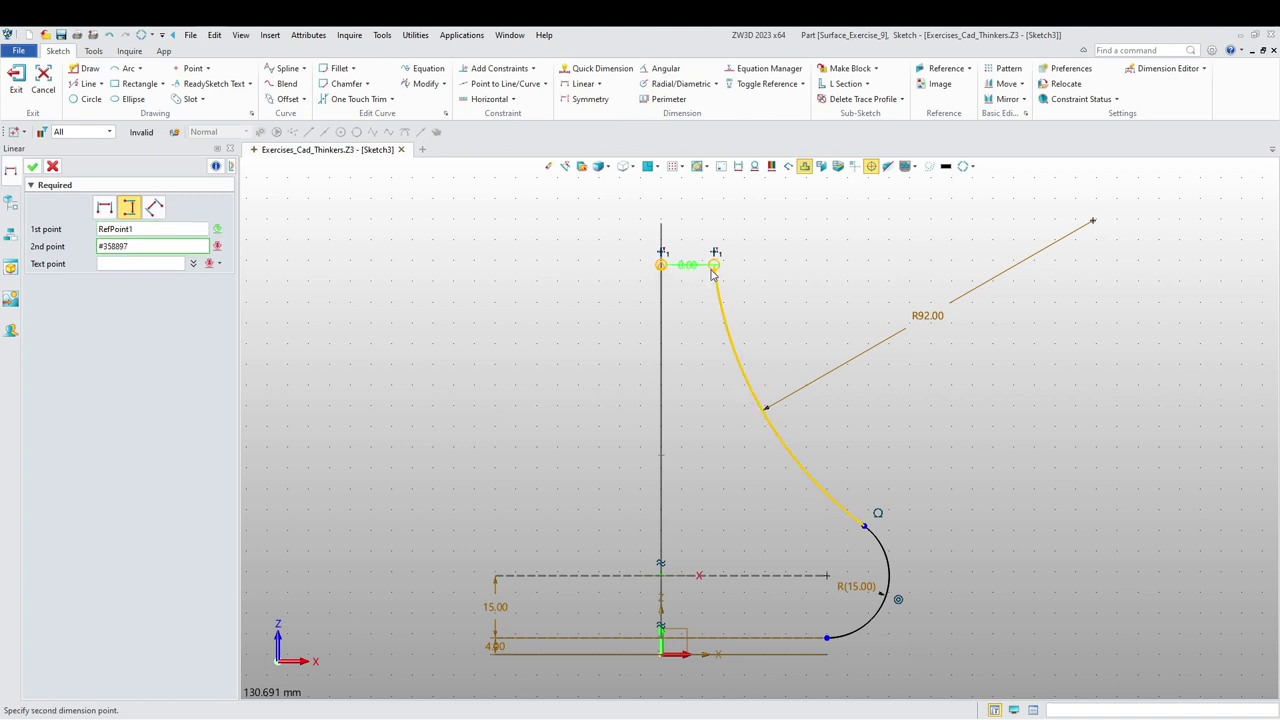
left_click(104, 209)
left_click(690, 203)
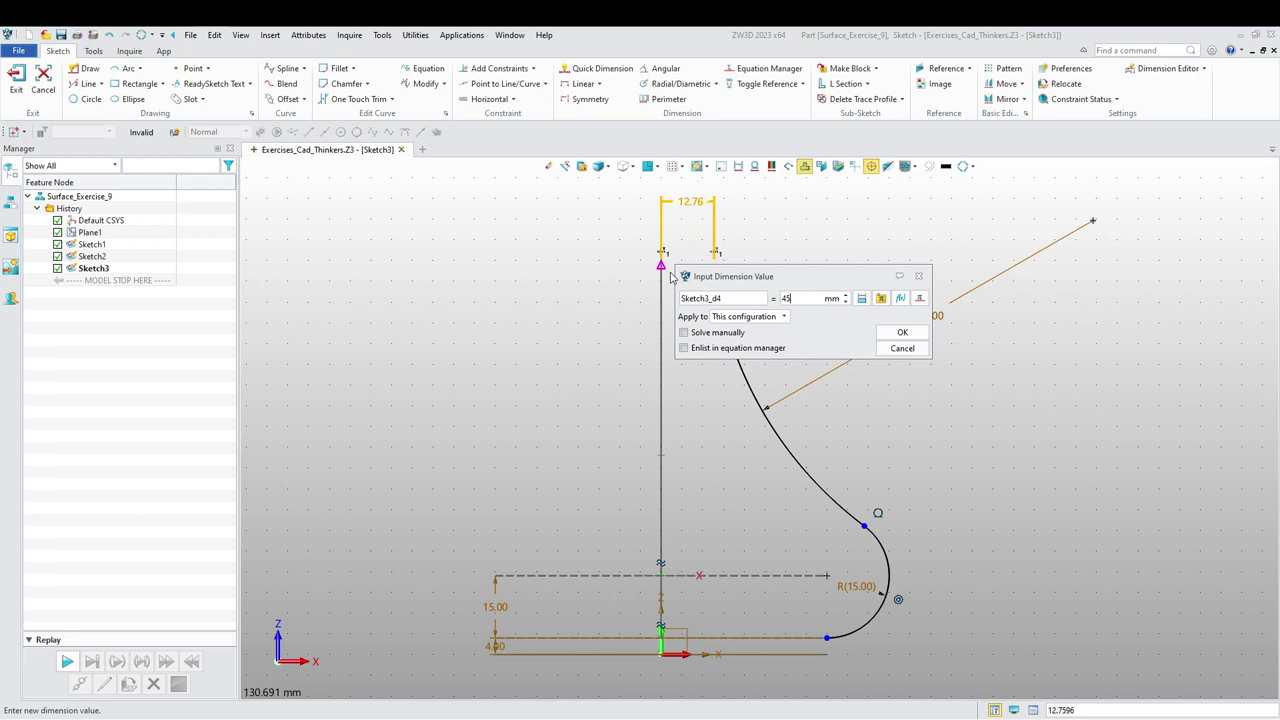
type("45/2")
key("Return")
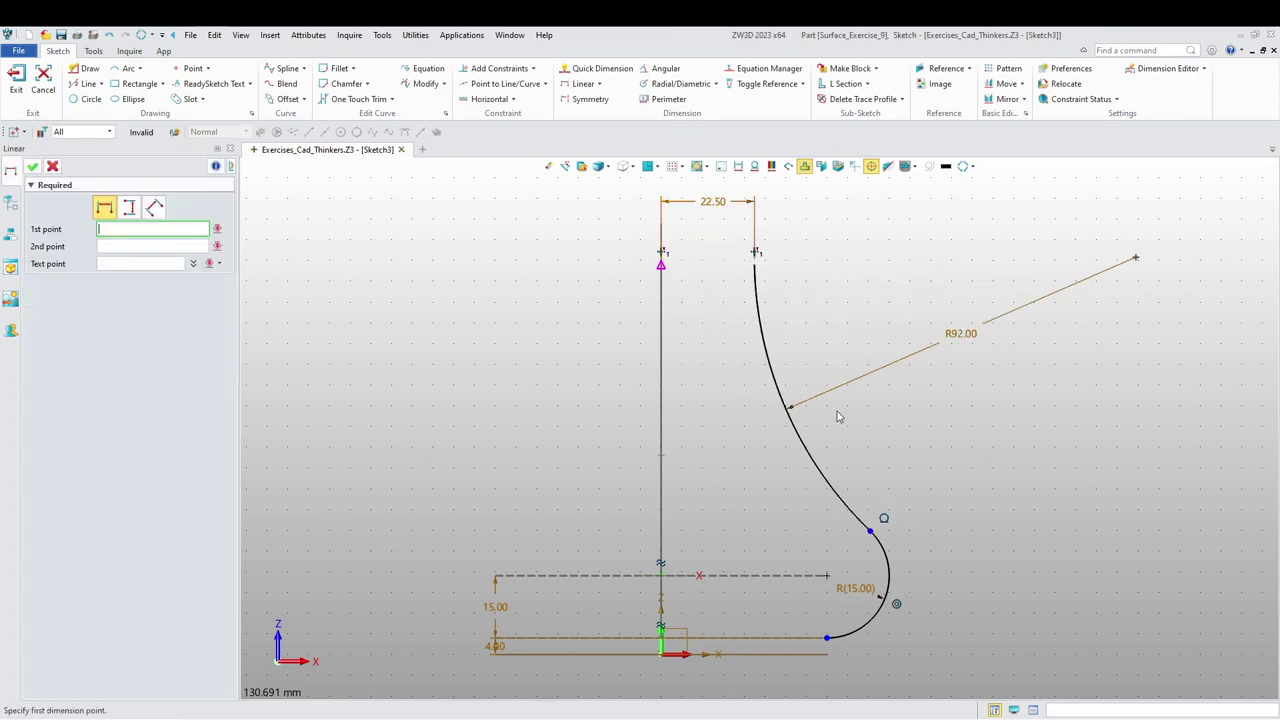
scroll(740, 465, "down", 4)
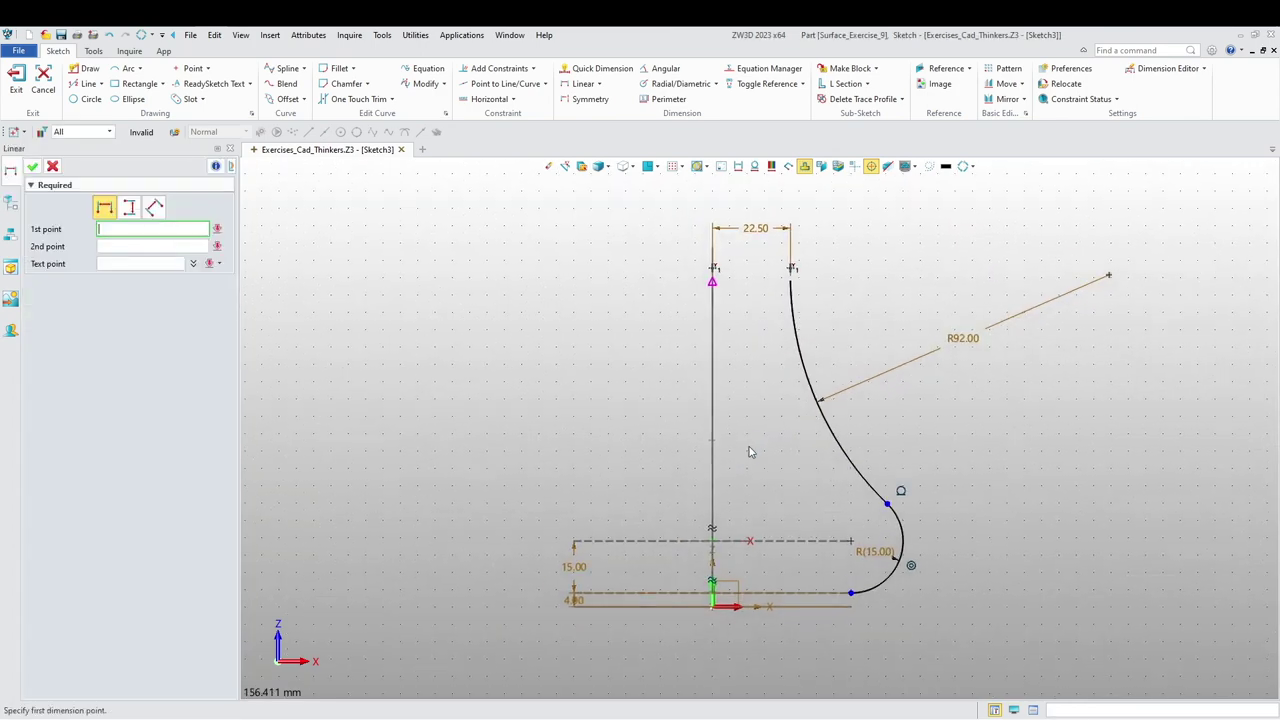
key("Escape")
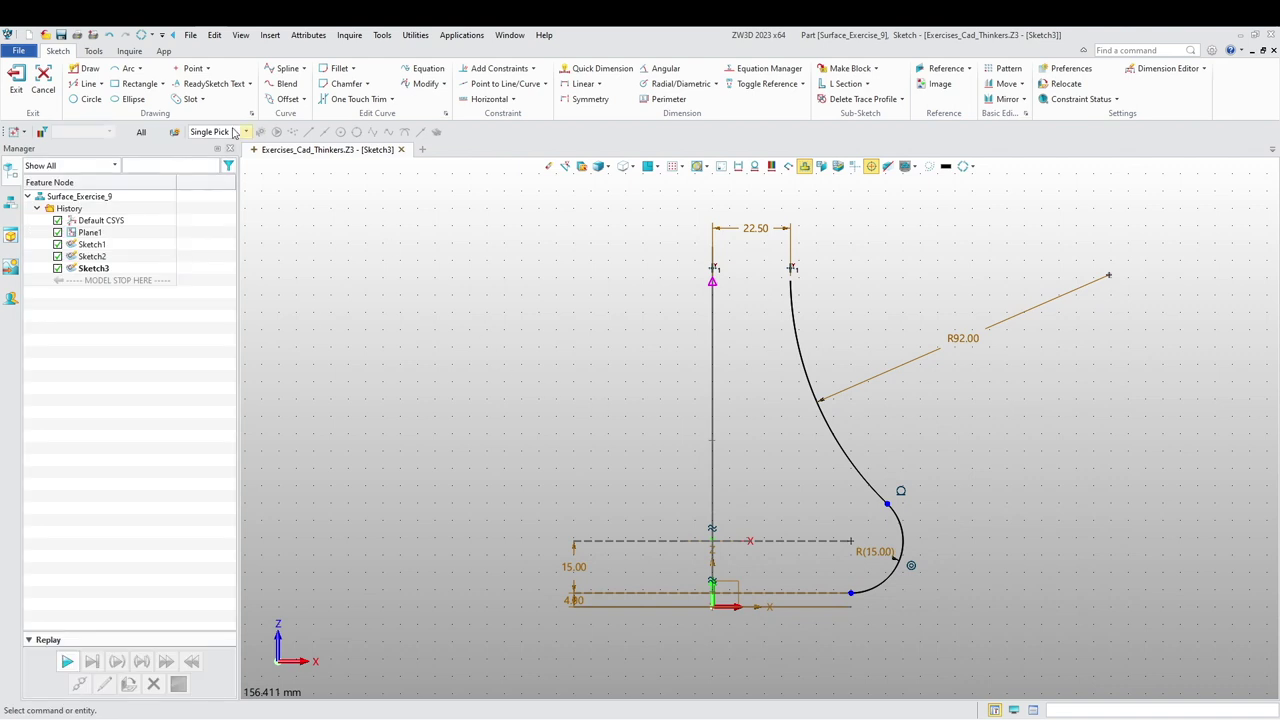
- Draw a horizontal 5 mm diameter slot beside the centre line, just above the dashed 15 mm reference line
left_click(188, 98)
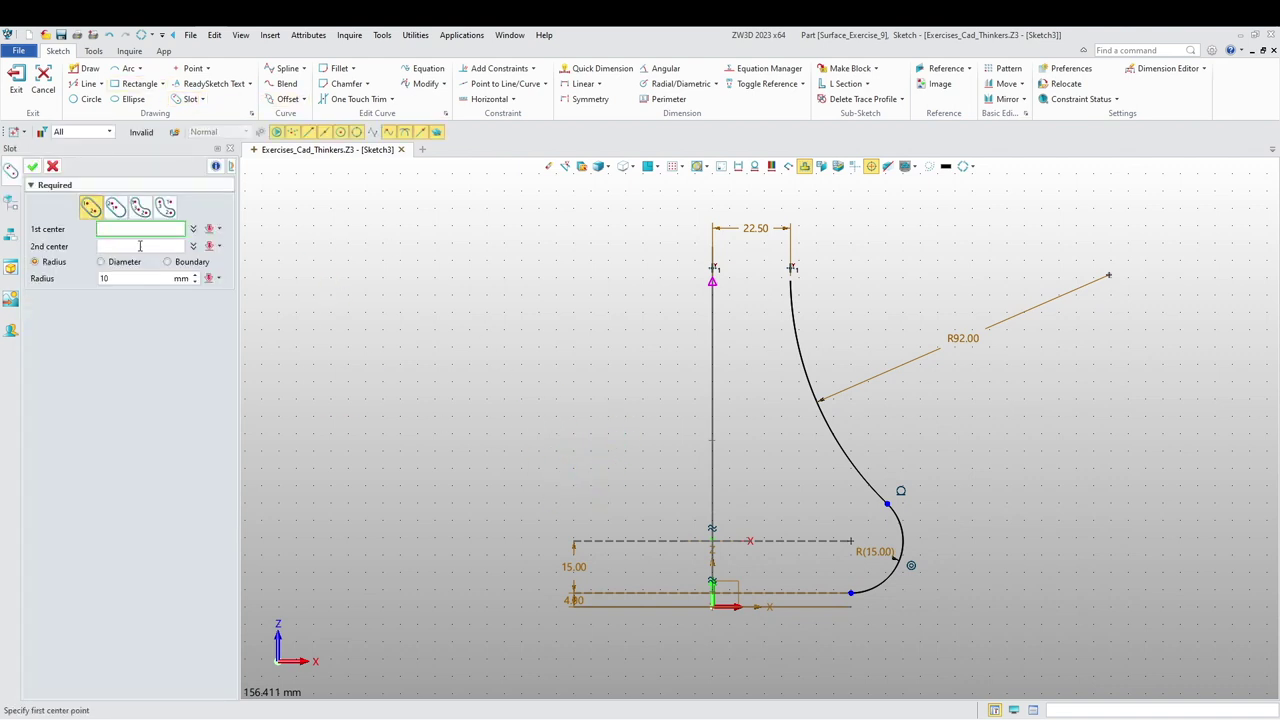
left_click(114, 278)
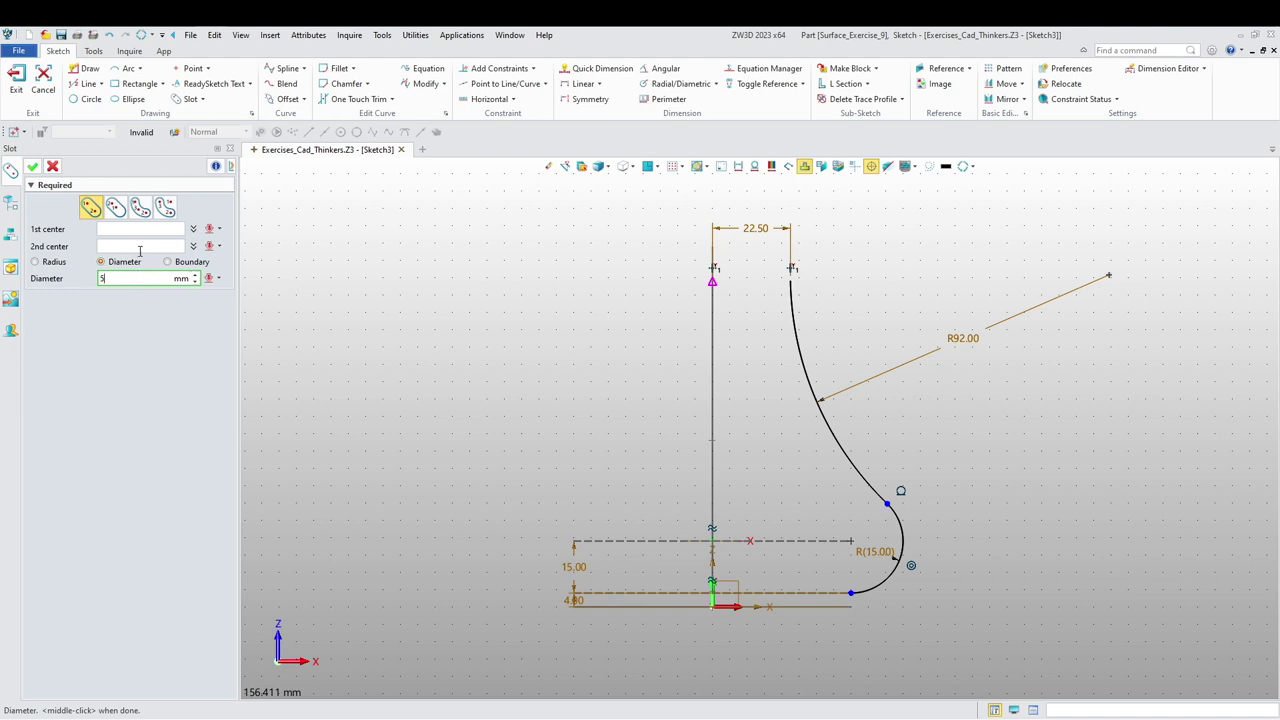
key("Return")
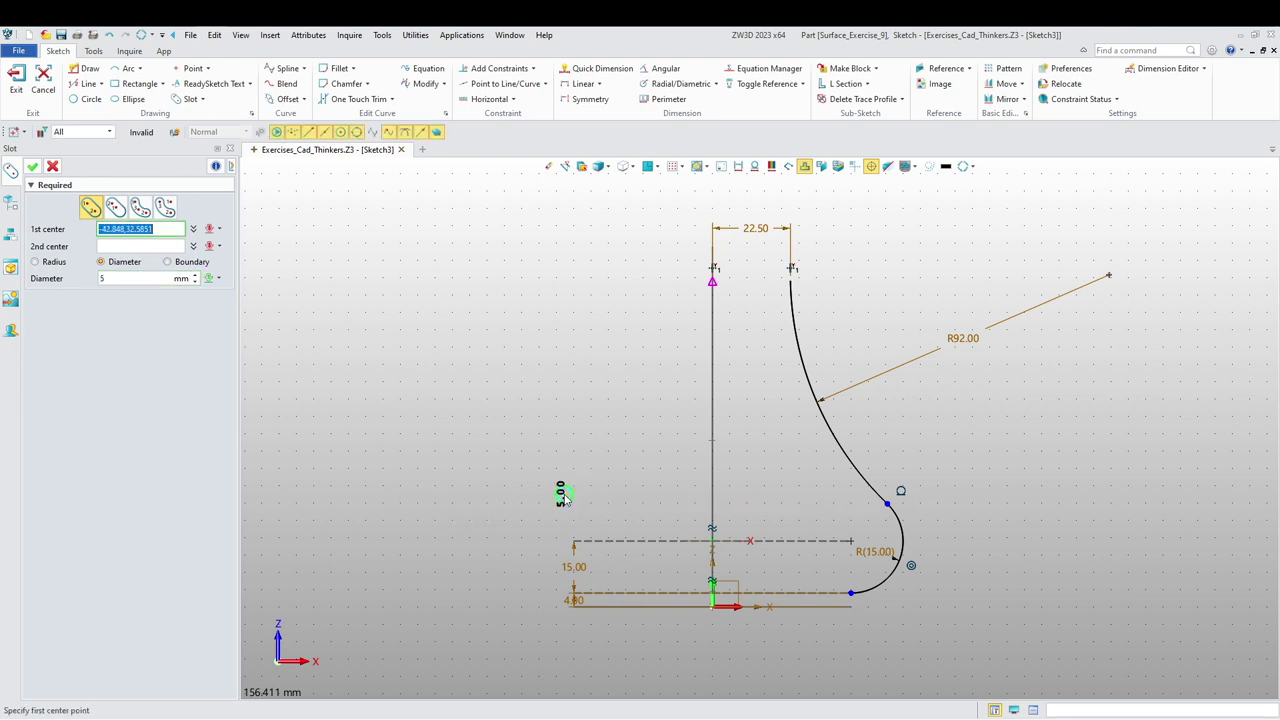
left_click(516, 490)
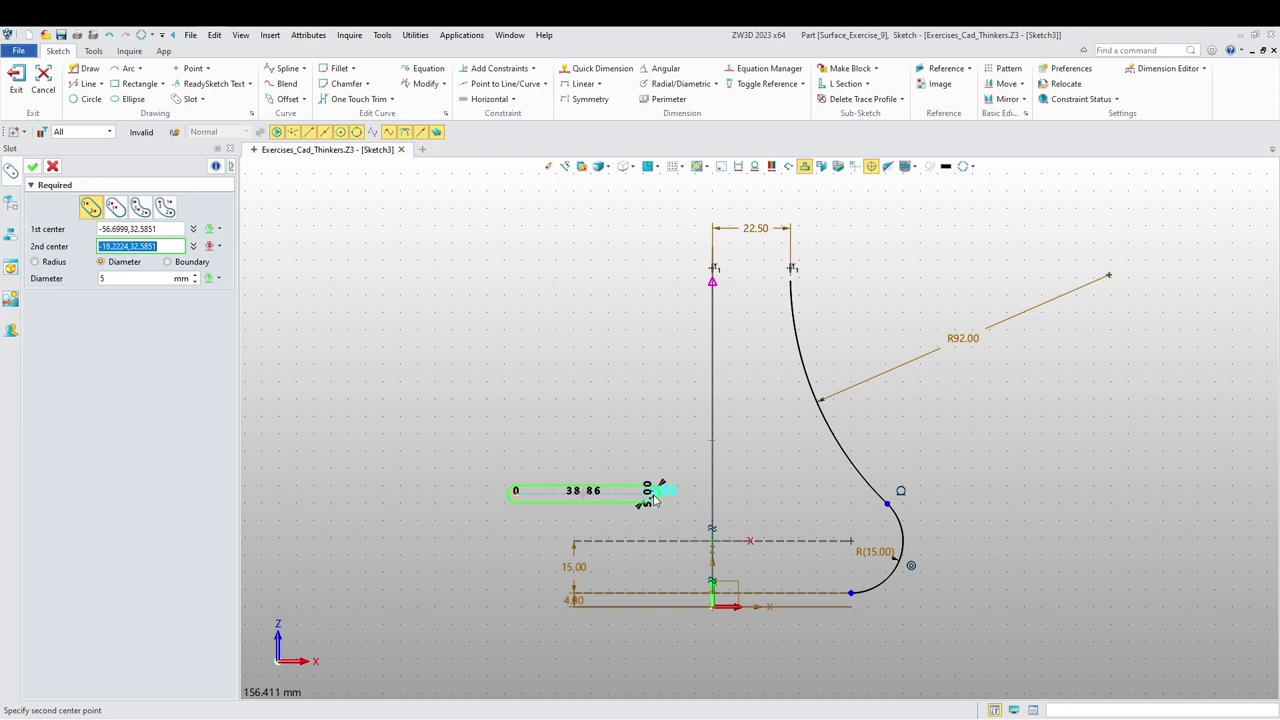
left_click(679, 493)
middle_click(672, 494)
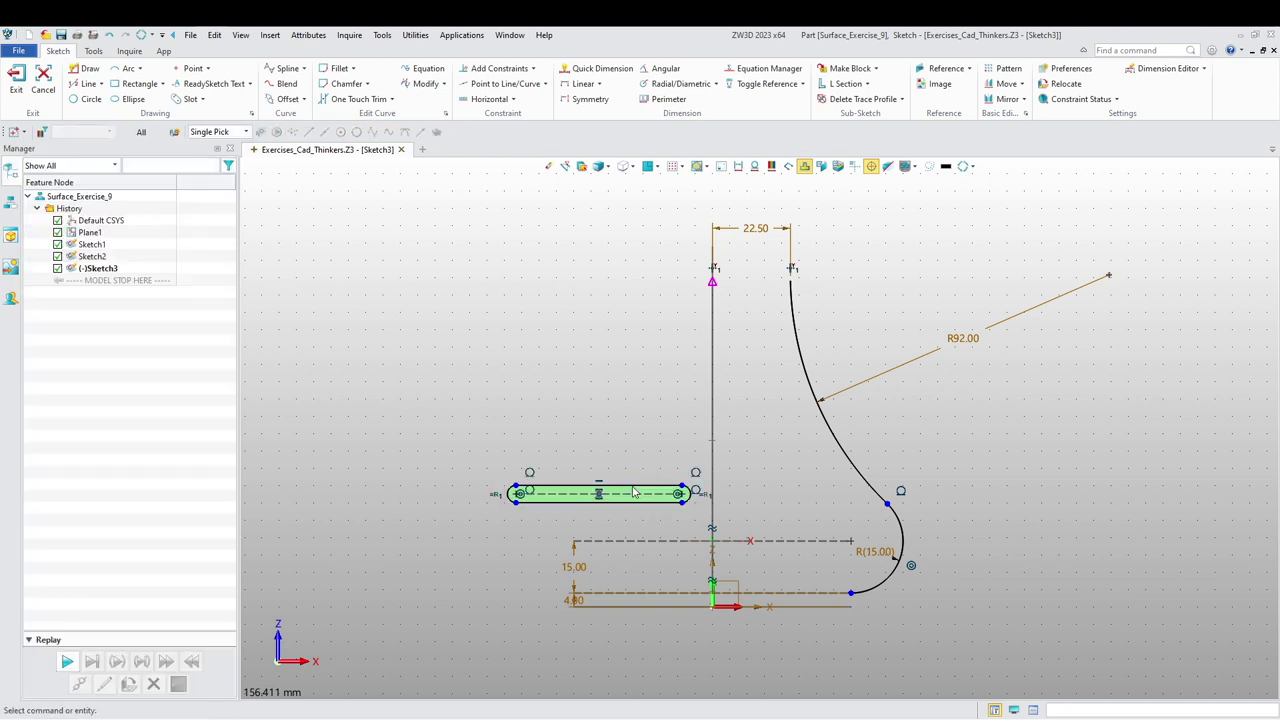
- Stack four more horizontal 5 mm diameter slots above the first one, each shorter than the one below
middle_click(535, 448)
left_click(535, 449)
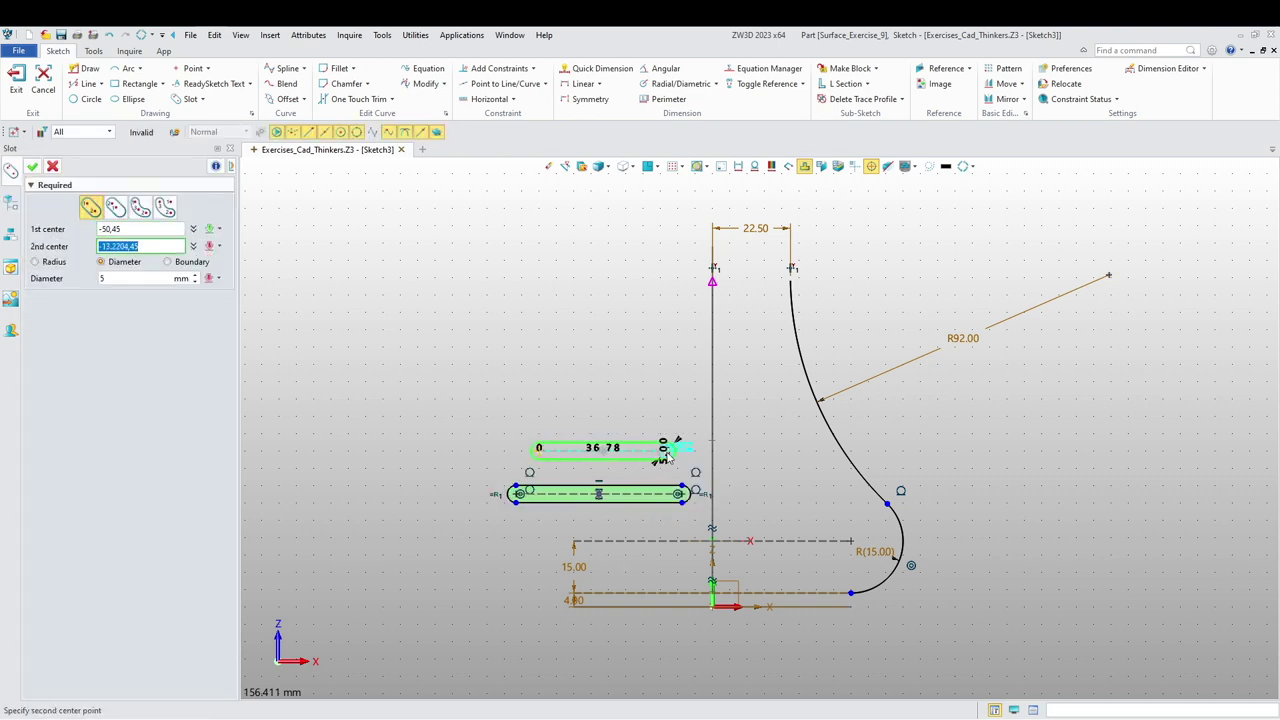
left_click(676, 450)
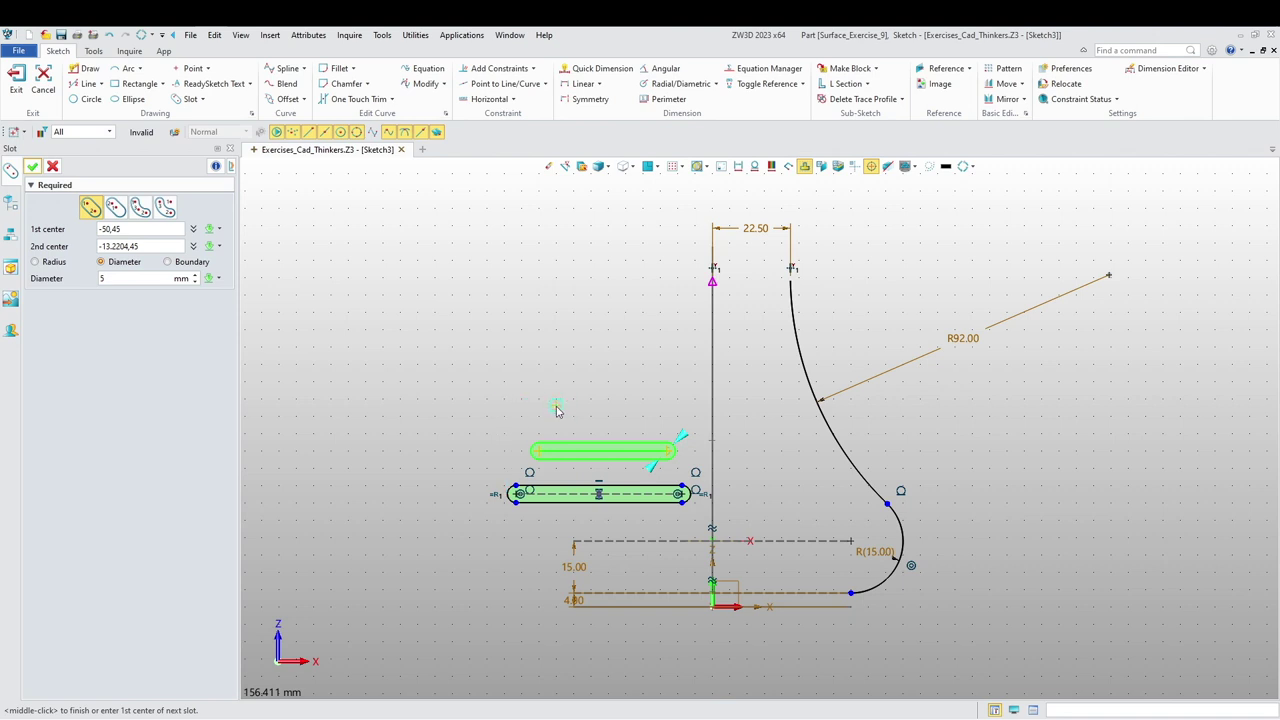
left_click(542, 413)
left_click(650, 413)
middle_click(563, 374)
middle_click(563, 374)
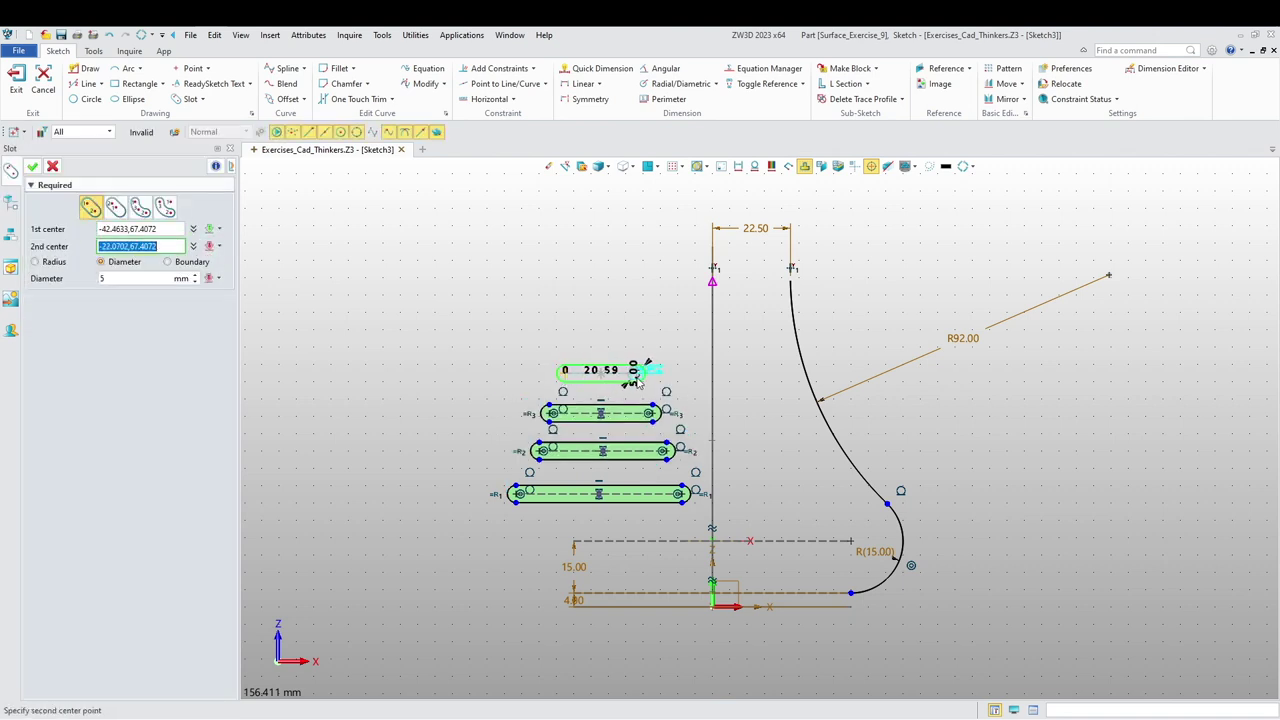
left_click(639, 372)
left_click(584, 326)
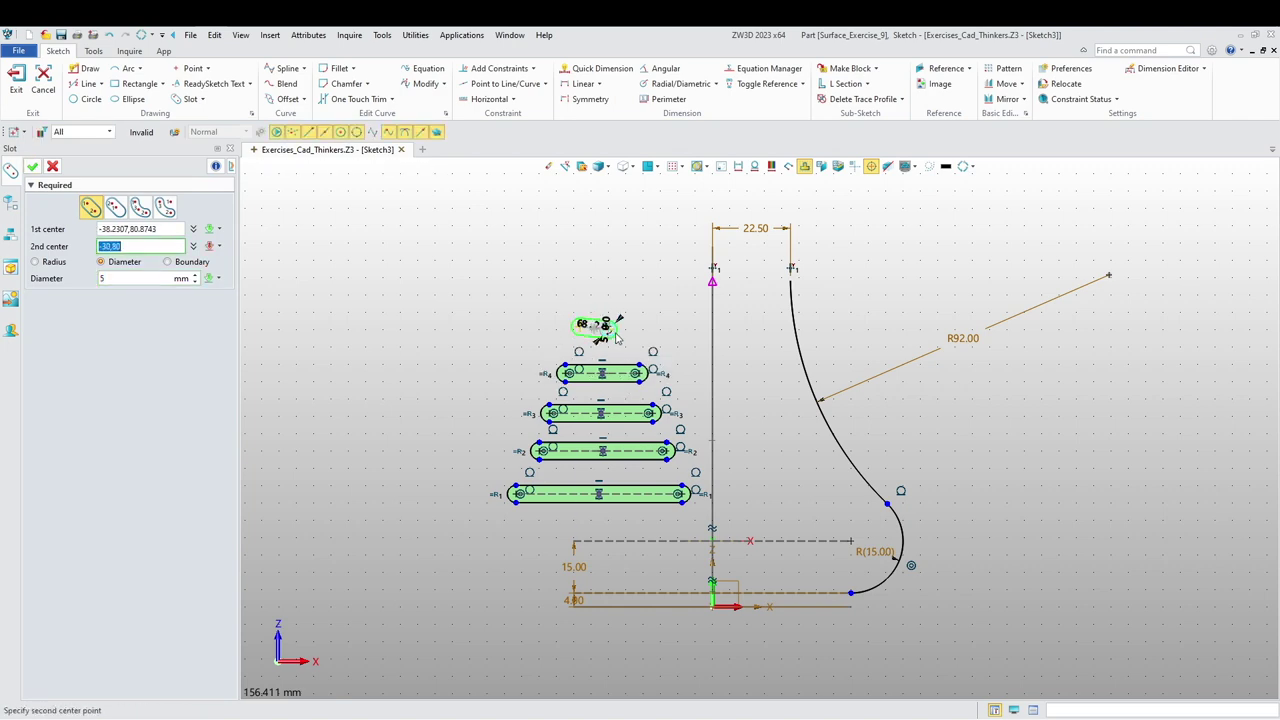
left_click(620, 326)
middle_click(600, 335)
- Dimension the vertical gaps between the upper three slots as 5 mm each
scroll(535, 368, "up", 3)
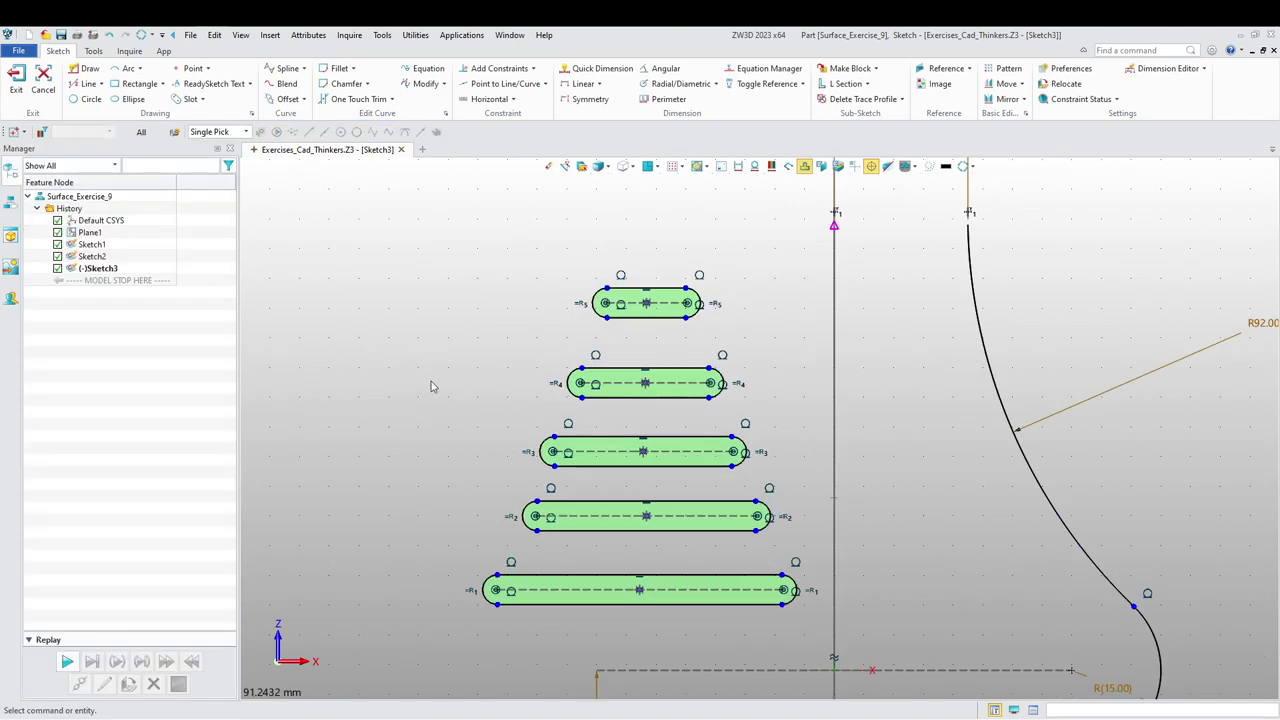
left_click(601, 68)
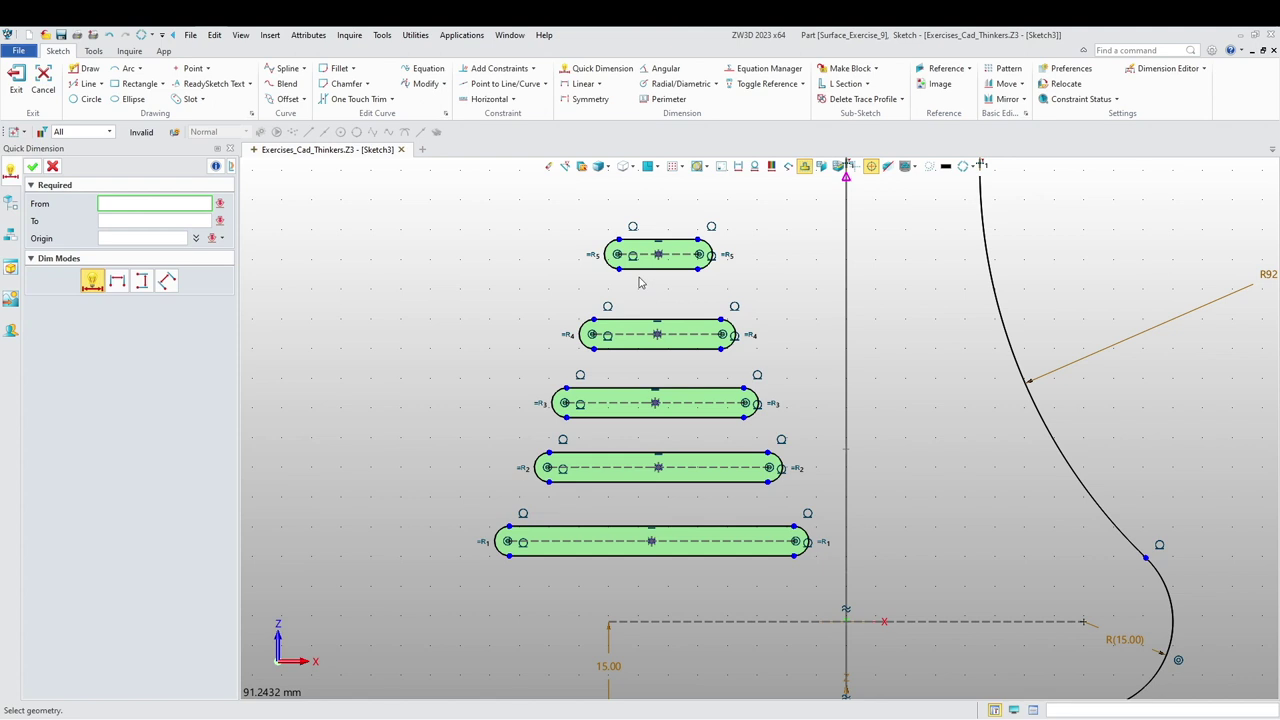
left_click(640, 278)
left_click(640, 321)
left_click(557, 298)
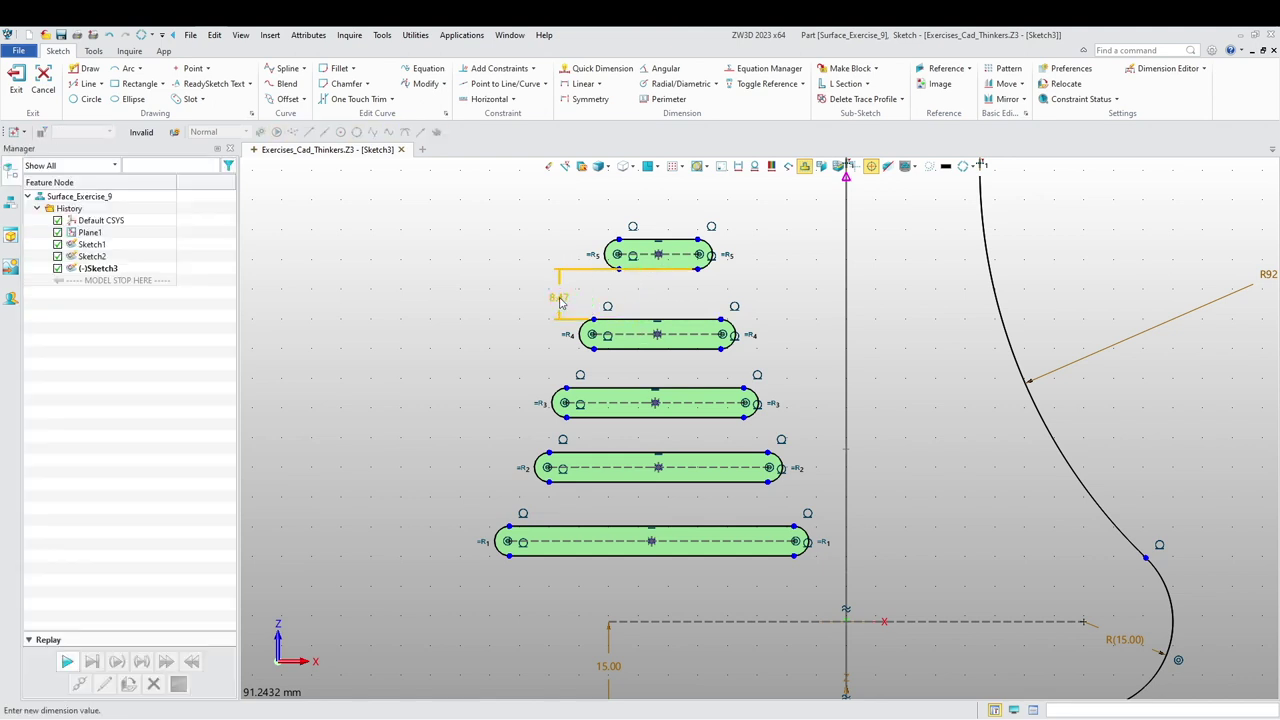
type("5")
key("Return")
left_click(598, 343)
left_click(610, 388)
left_click(521, 363)
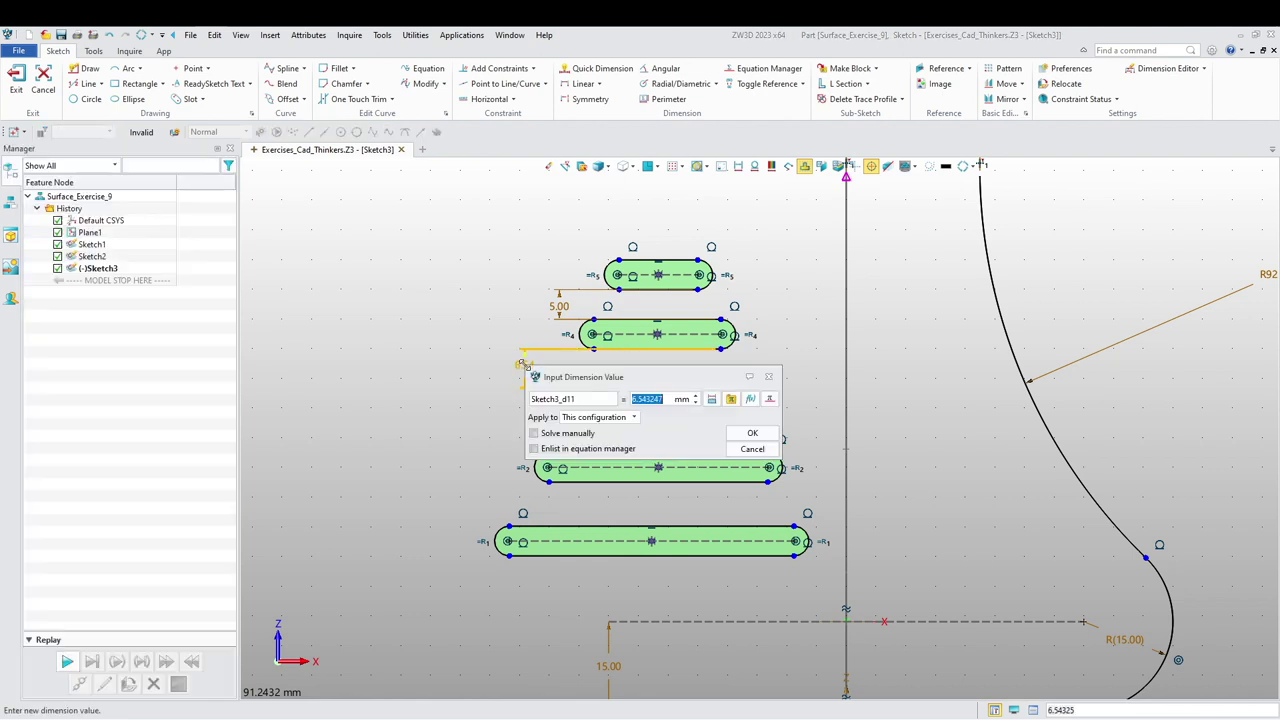
type("5")
key("Return")
- Dimension the vertical gaps between the lower three slots as 5 mm each
left_click(600, 417)
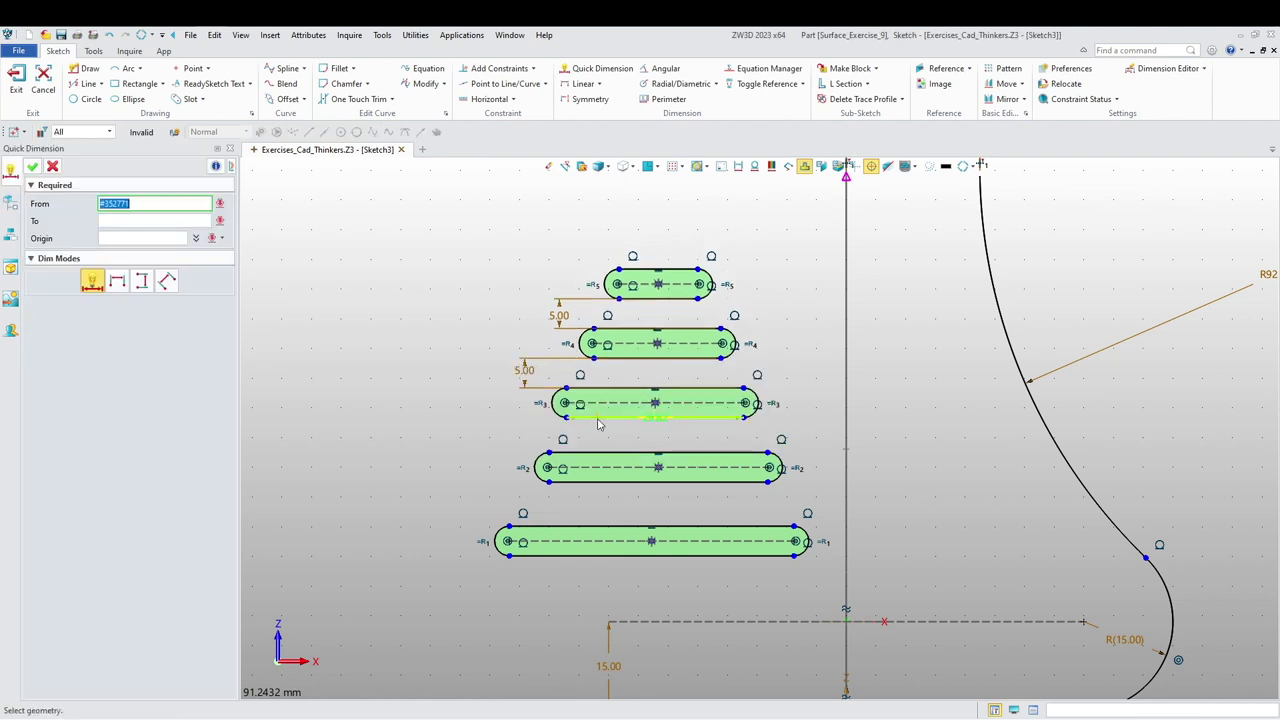
left_click(610, 453)
left_click(502, 432)
type("5")
key("Return")
left_click(595, 482)
left_click(595, 526)
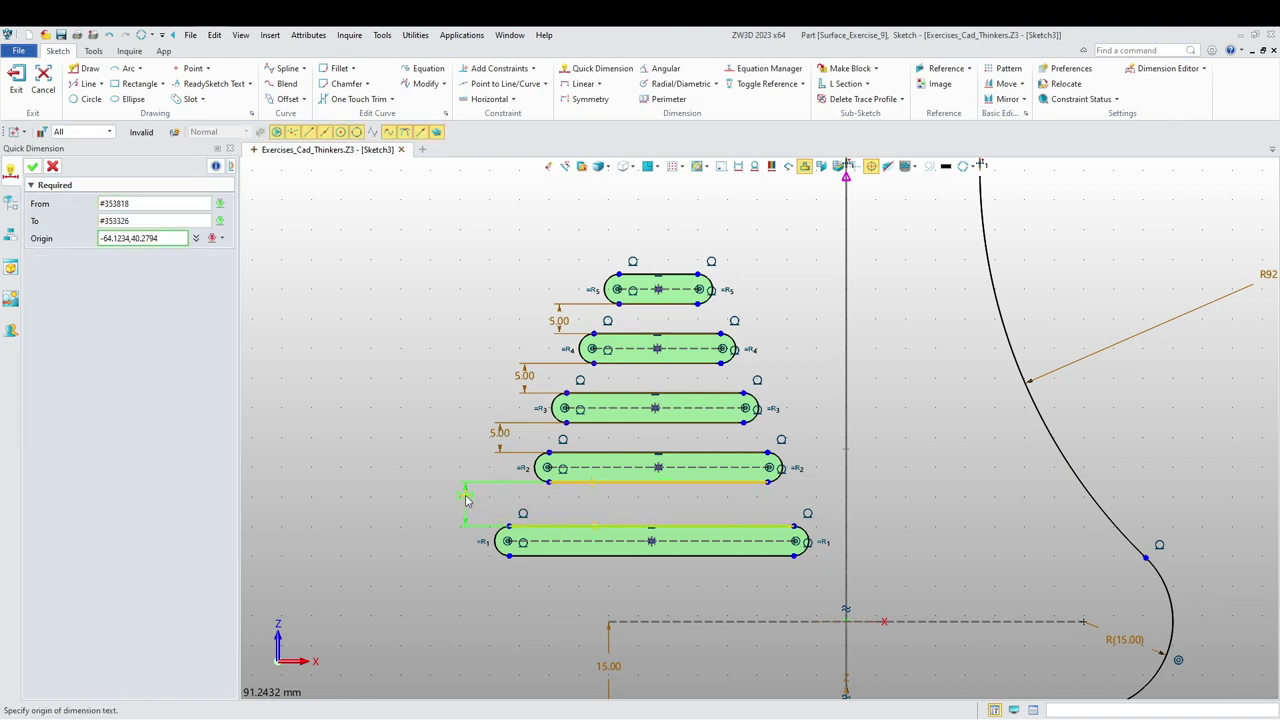
left_click(465, 499)
key("Return")
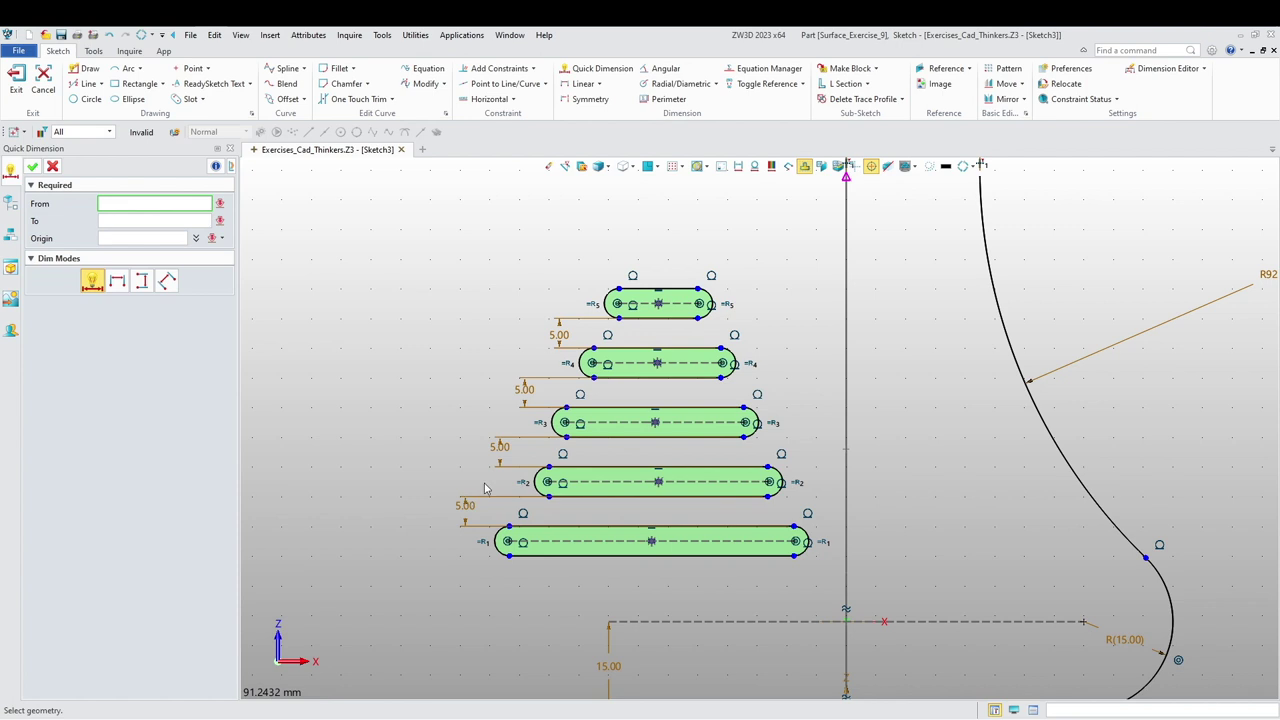
- Dimension the centre-to-centre lengths of the three lowest slots as 50, 40 and 30 mm from the bottom up
left_click(620, 546)
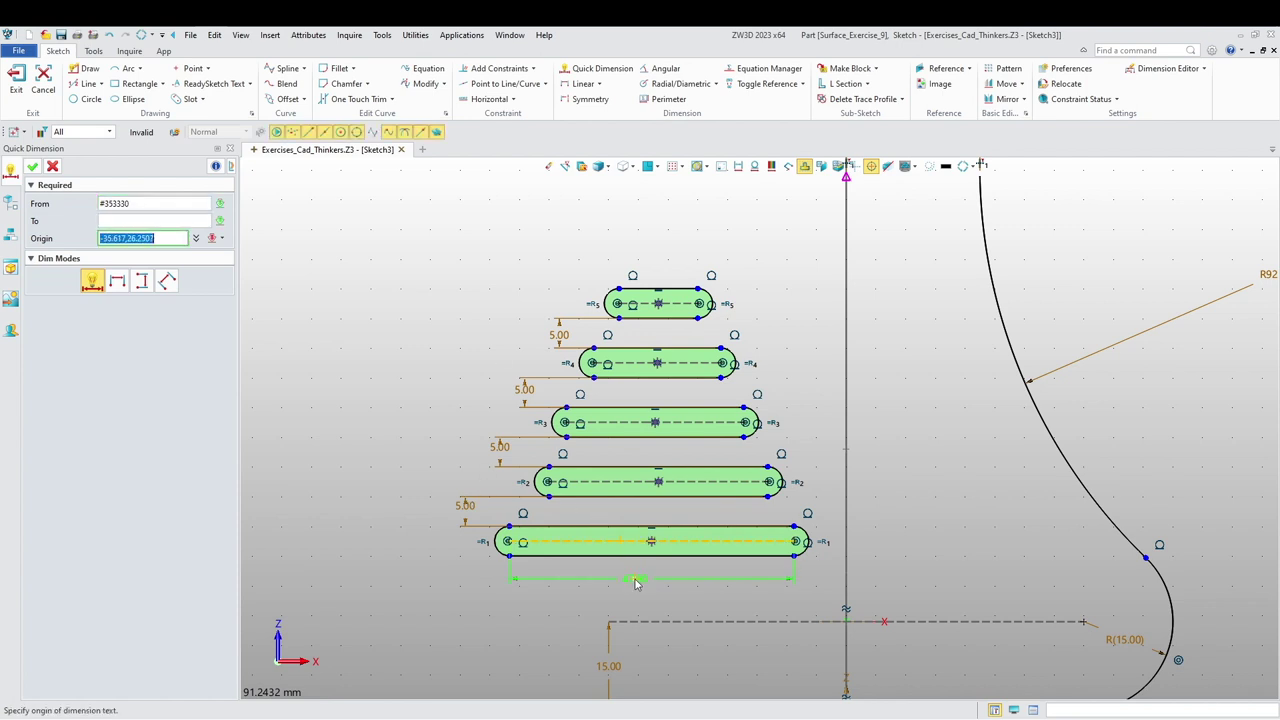
left_click(634, 579)
type("50")
key("Return")
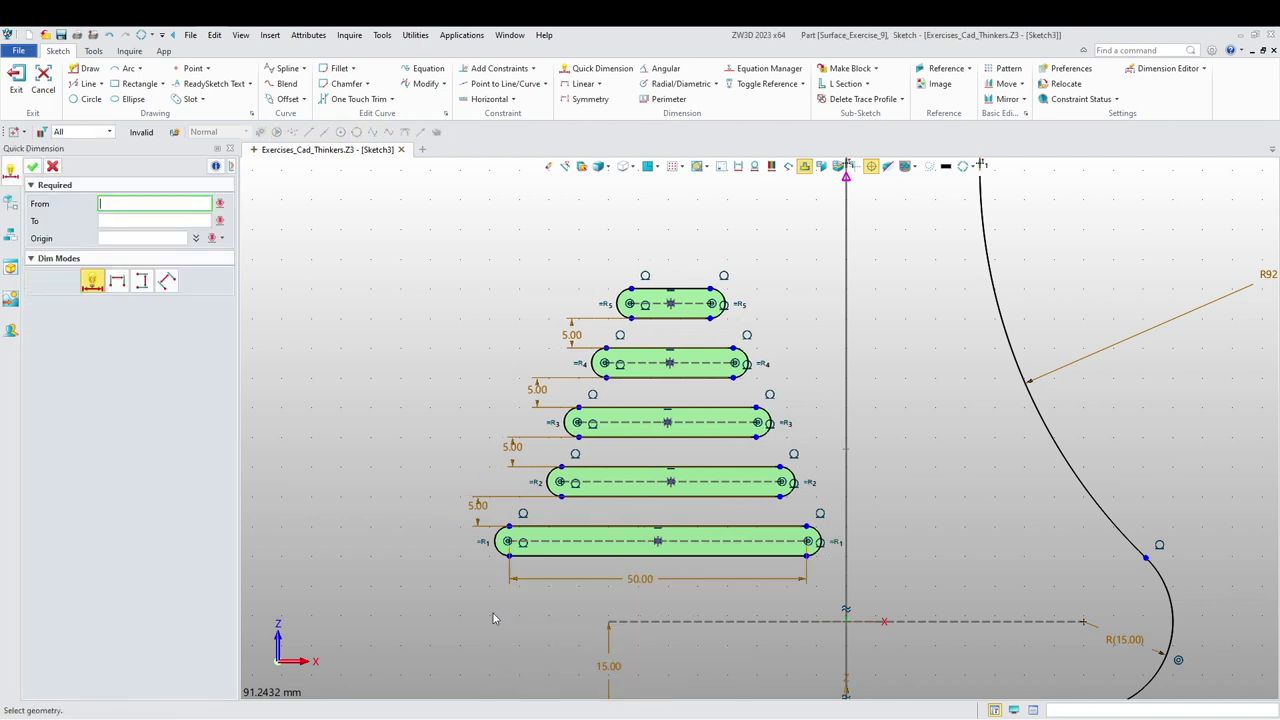
left_click(623, 483)
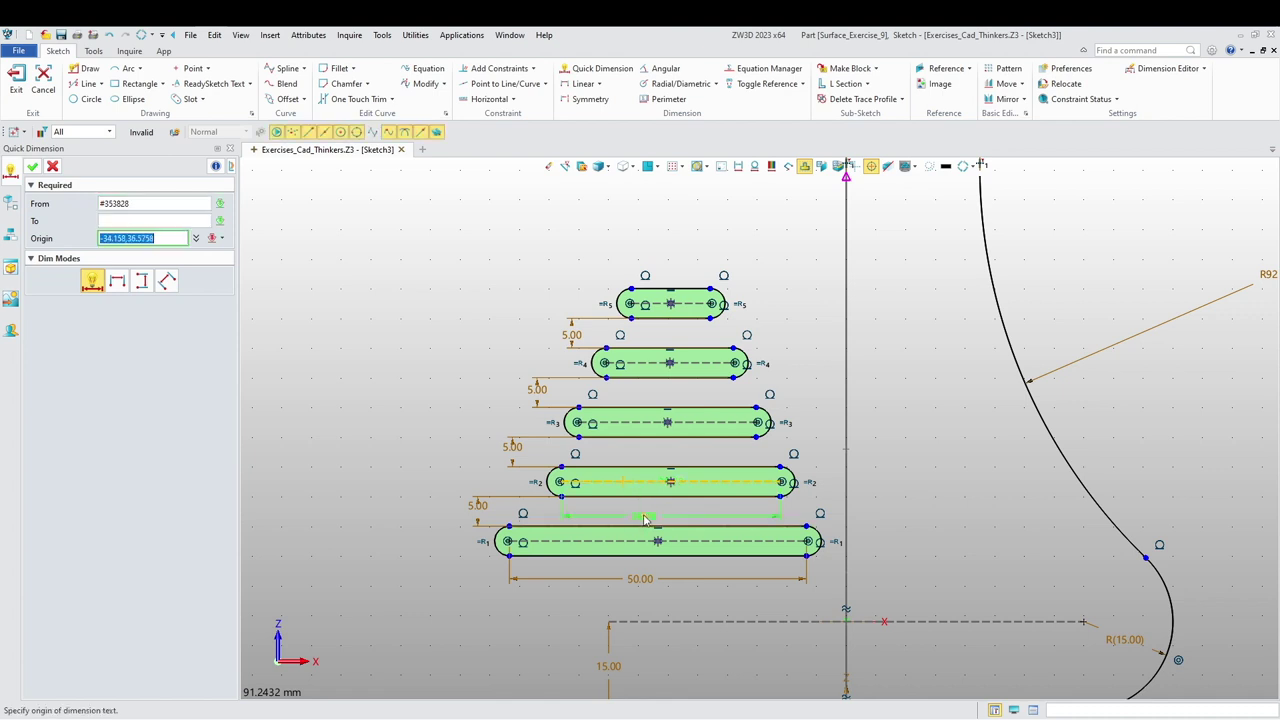
left_click(642, 515)
type("40")
key("Return")
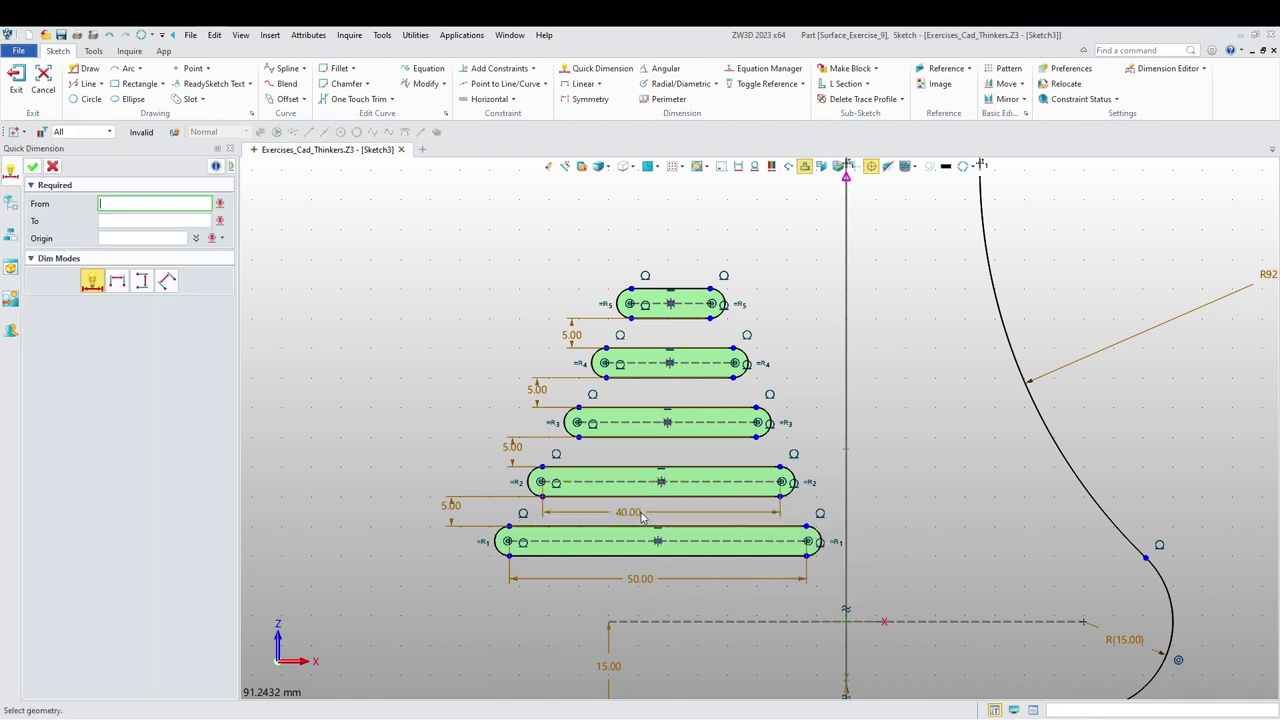
left_click(630, 425)
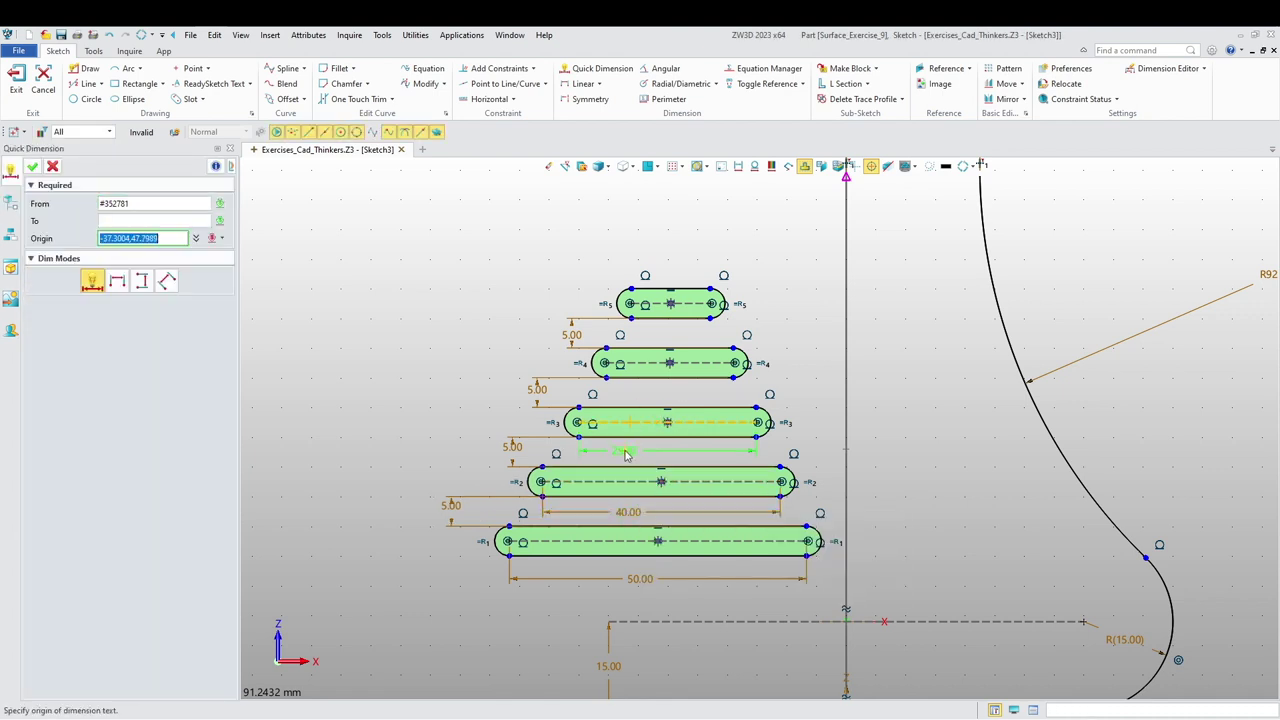
left_click(614, 460)
type("30")
key("Return")
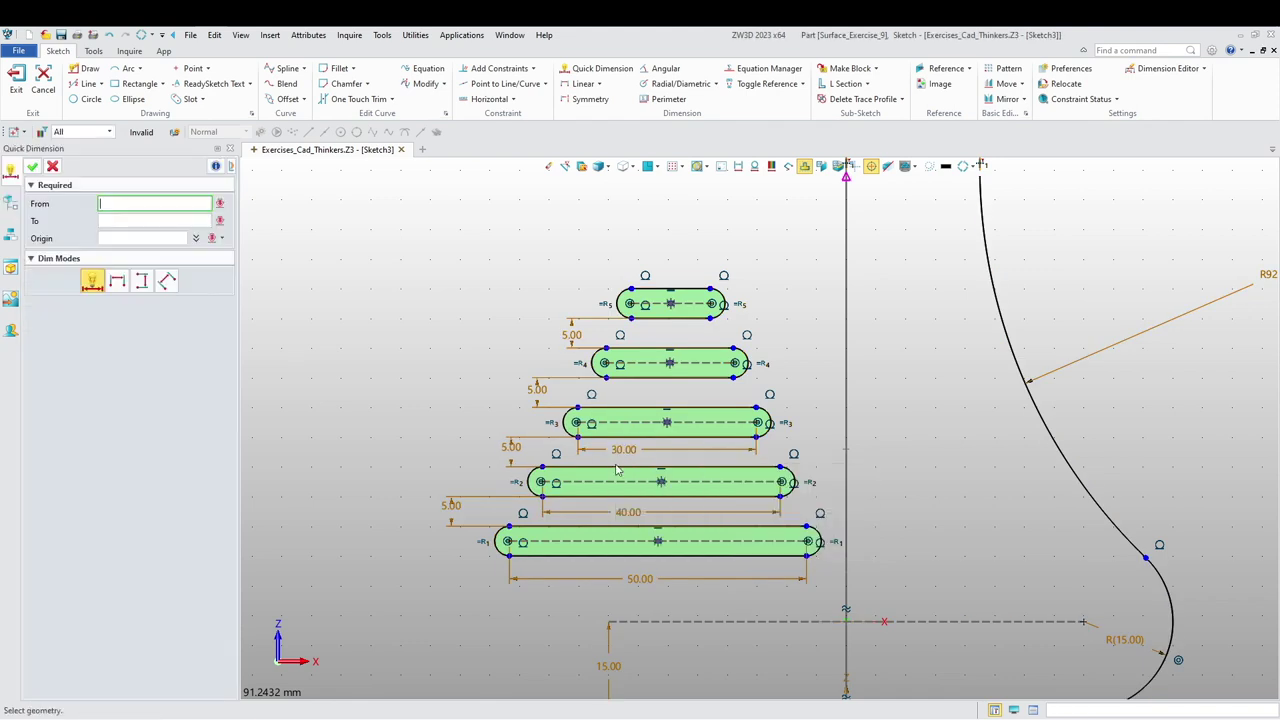
- Change the centre-to-centre lengths of the three lowest slots to 60, 50 and 40 mm from the bottom up
double_click(642, 580)
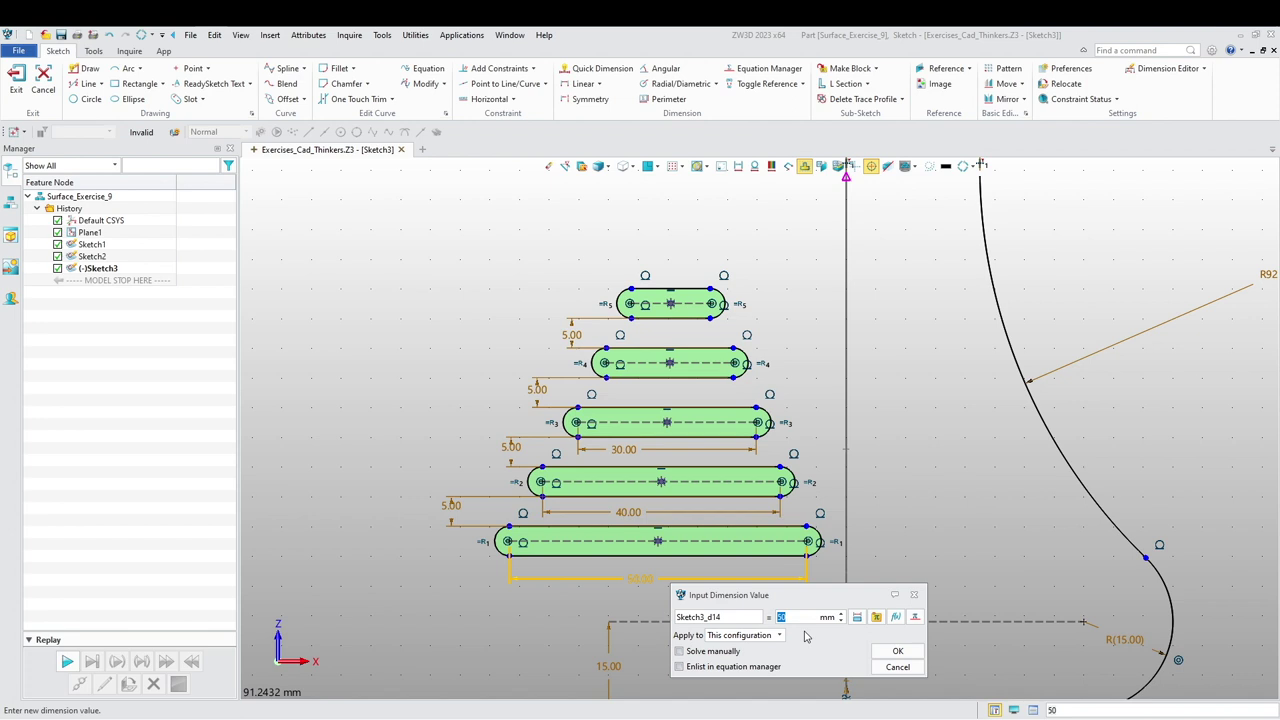
type("60")
key("Return")
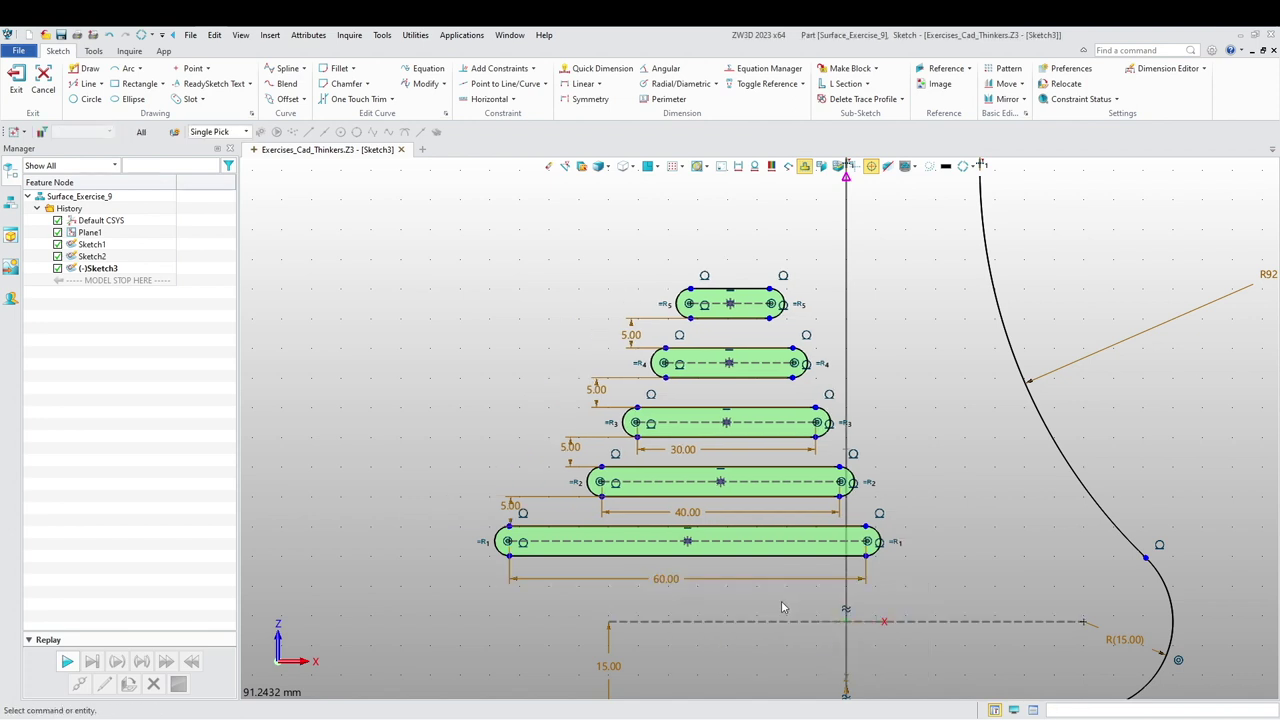
scroll(690, 515, "down", 1)
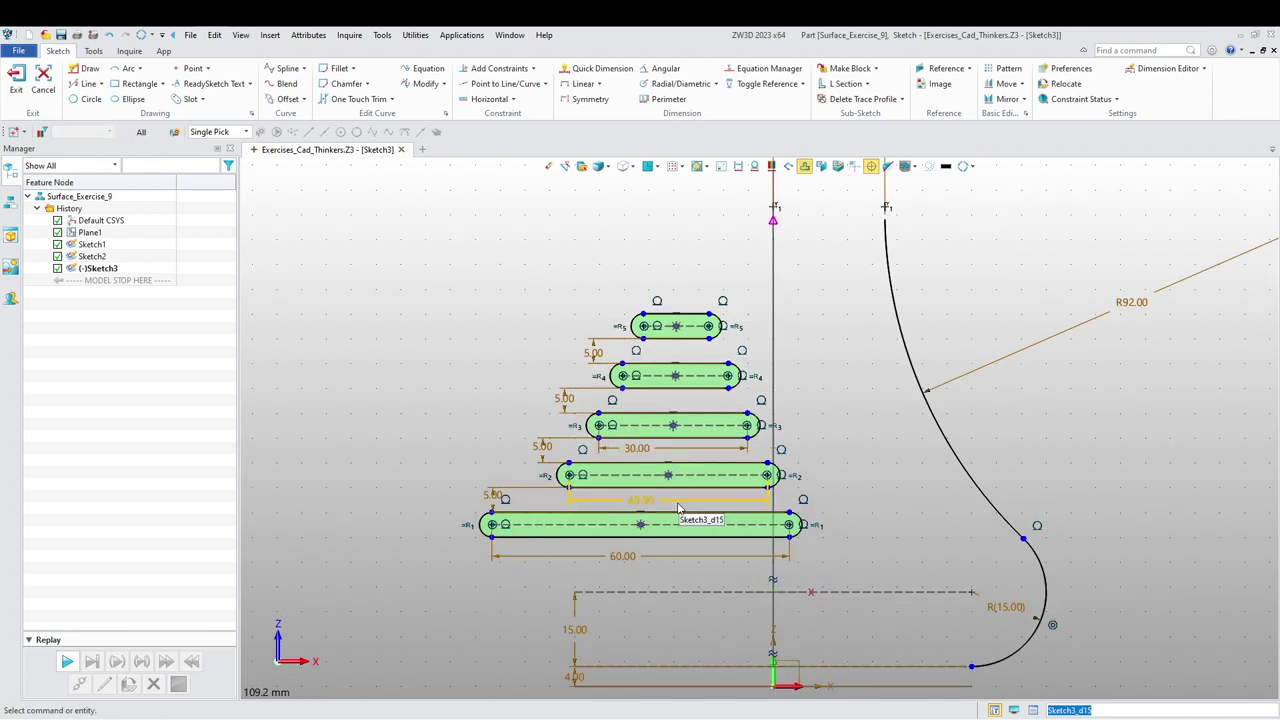
double_click(674, 500)
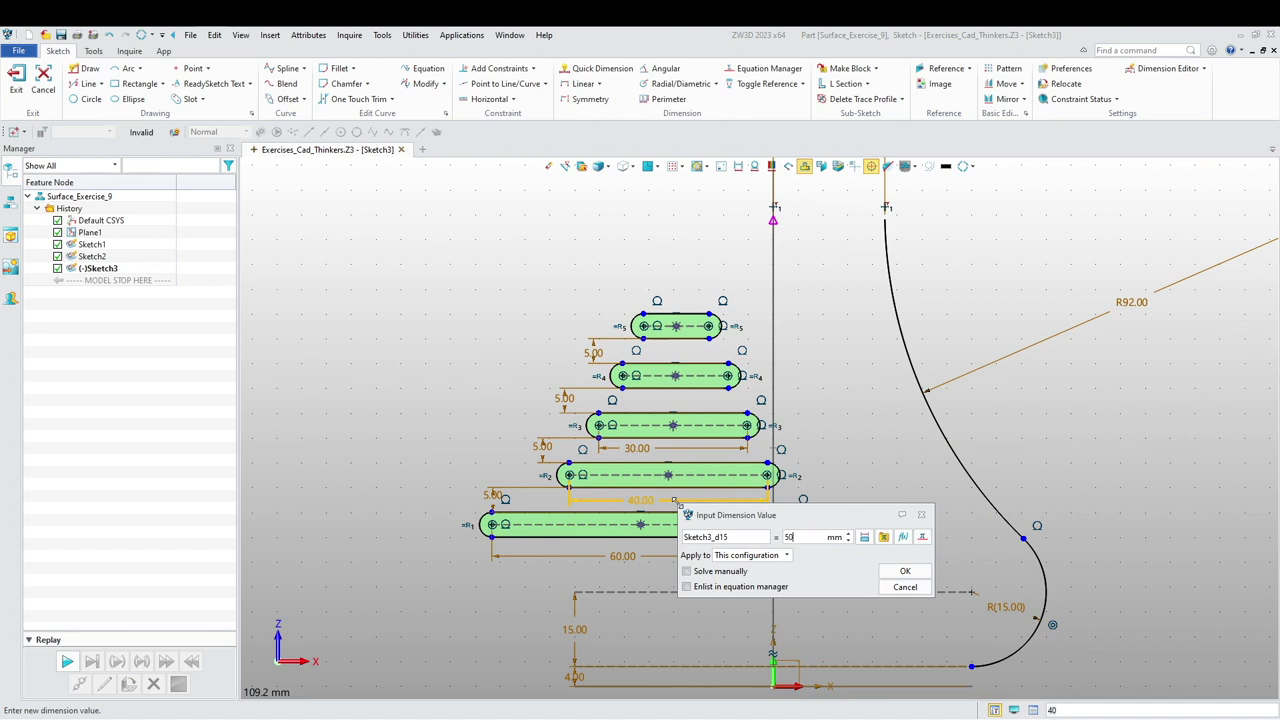
key("Return")
double_click(666, 447)
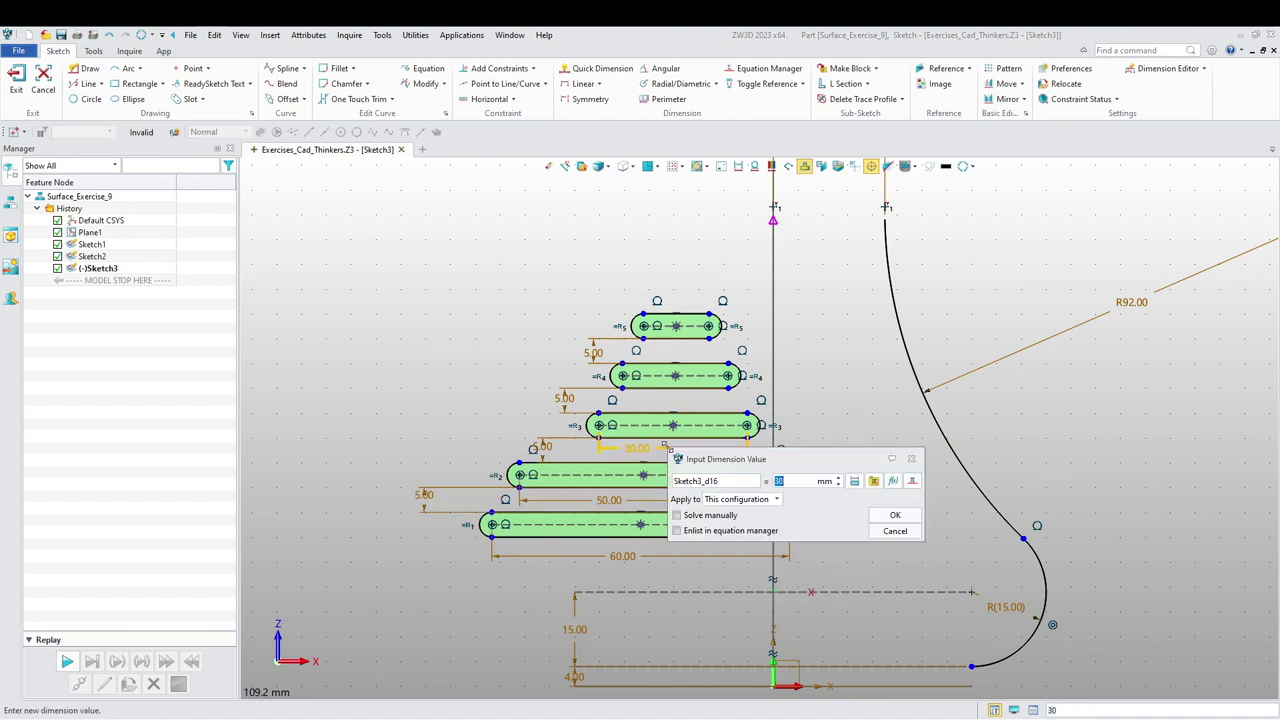
type("40")
key("Return")
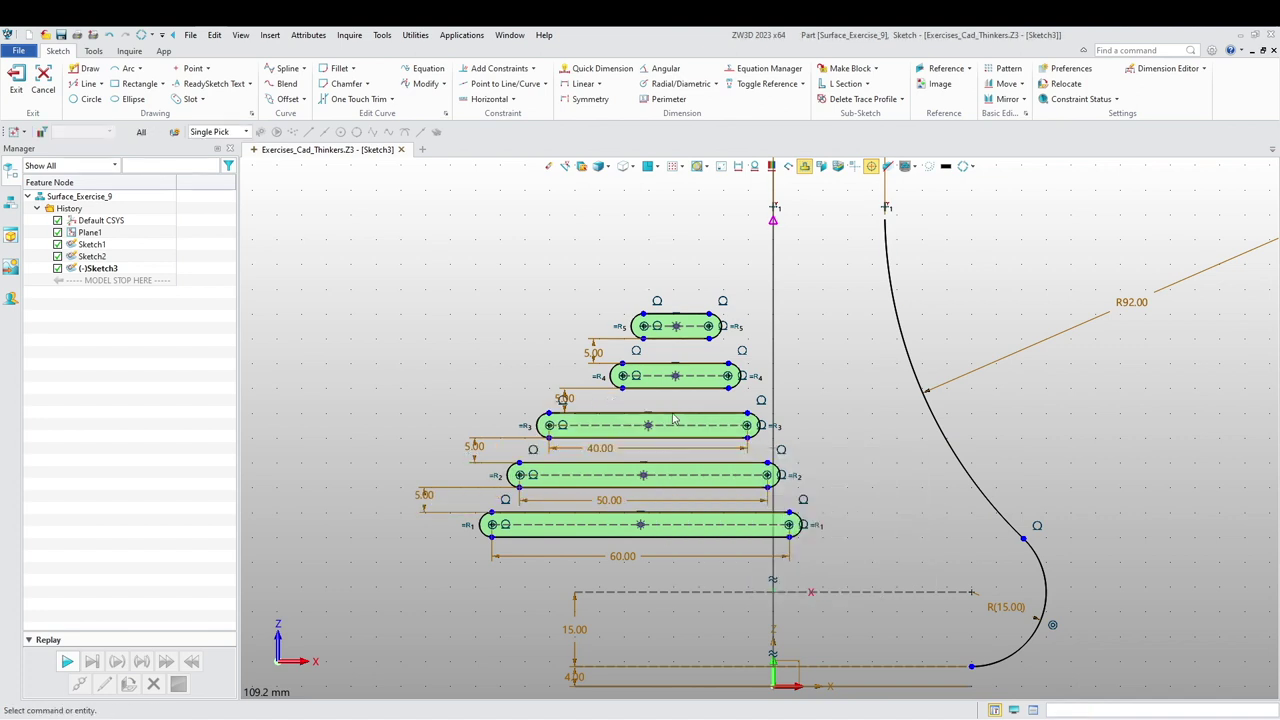
- Dimension the centre-to-centre lengths of the two uppermost slots as 30 mm and 20 mm, the topmost being the shorter
left_click(598, 68)
left_click(690, 376)
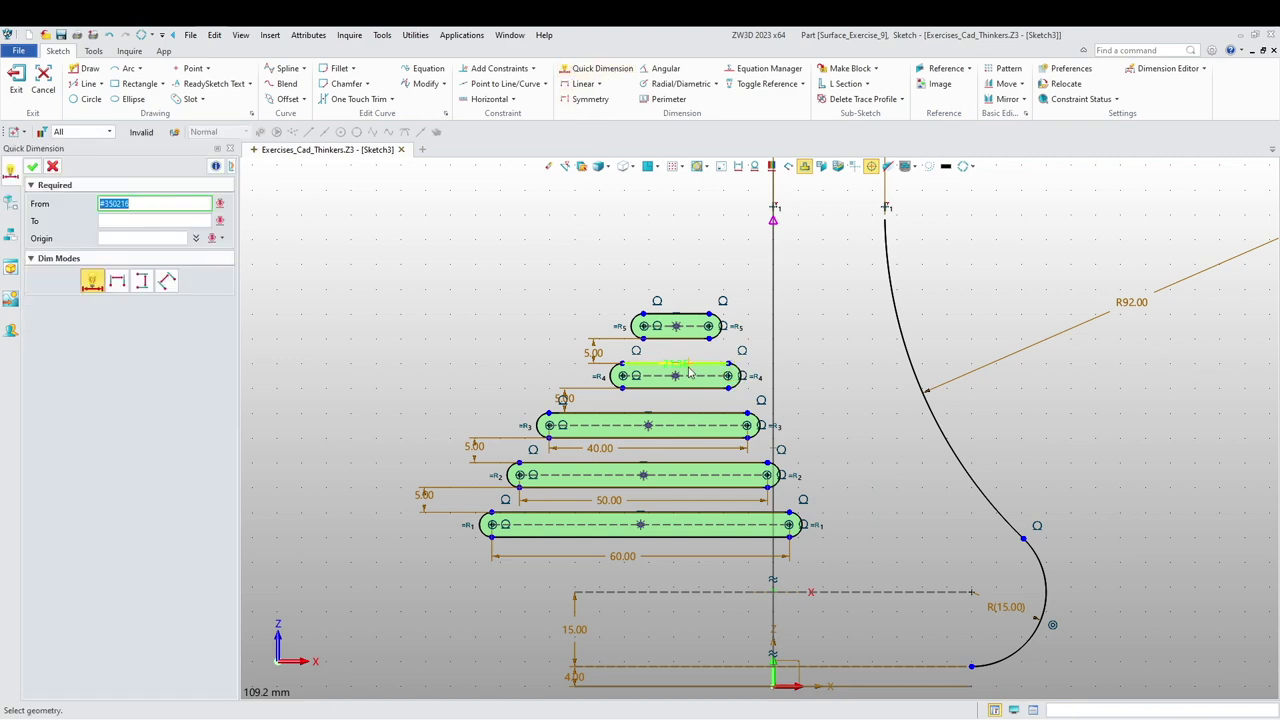
scroll(690, 380, "up", 3)
left_click(668, 406)
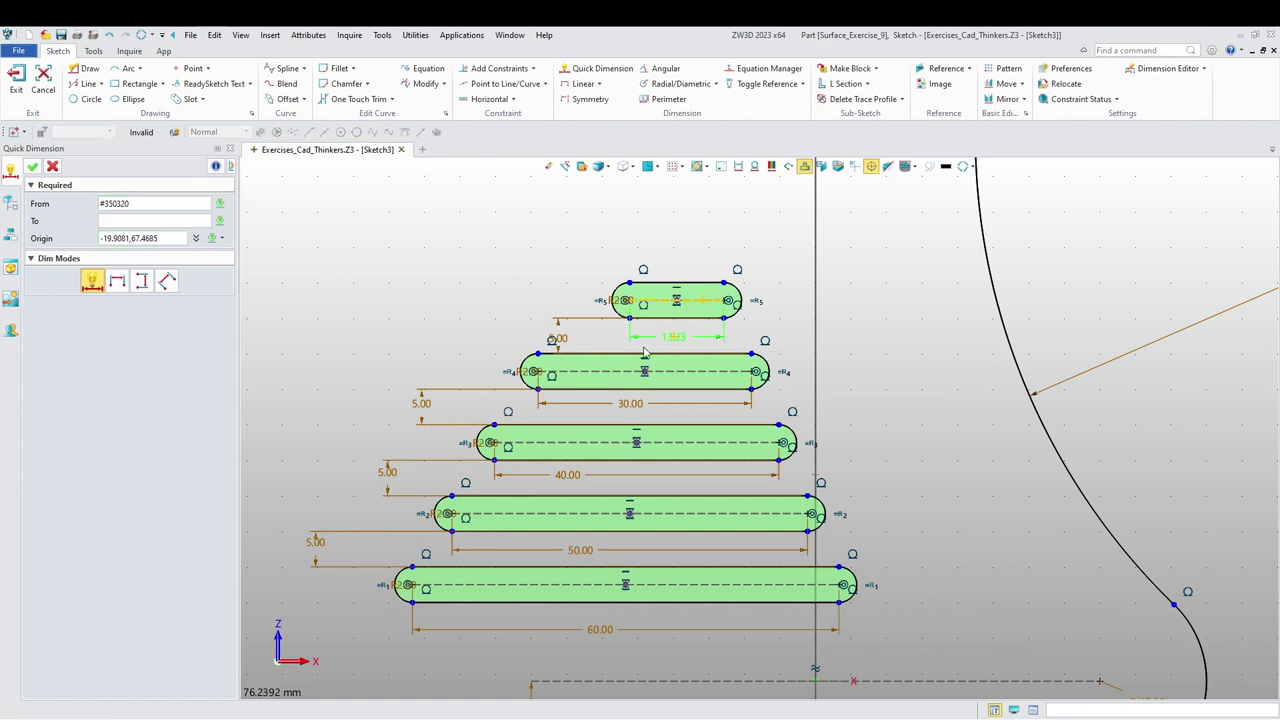
left_click(677, 336)
type("20")
key("Return")
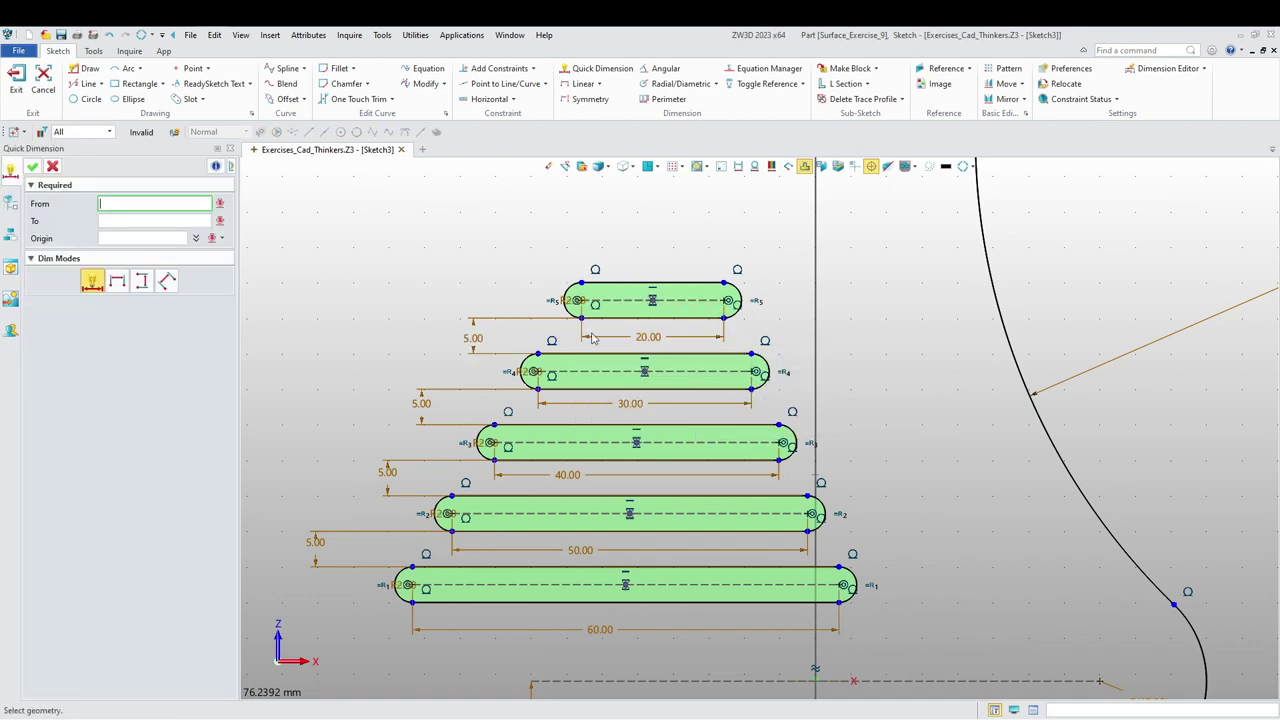
- Dimension the height of the lowest slot's bottom edge above the origin as 25 mm
left_click(483, 602)
scroll(515, 505, "down", 5)
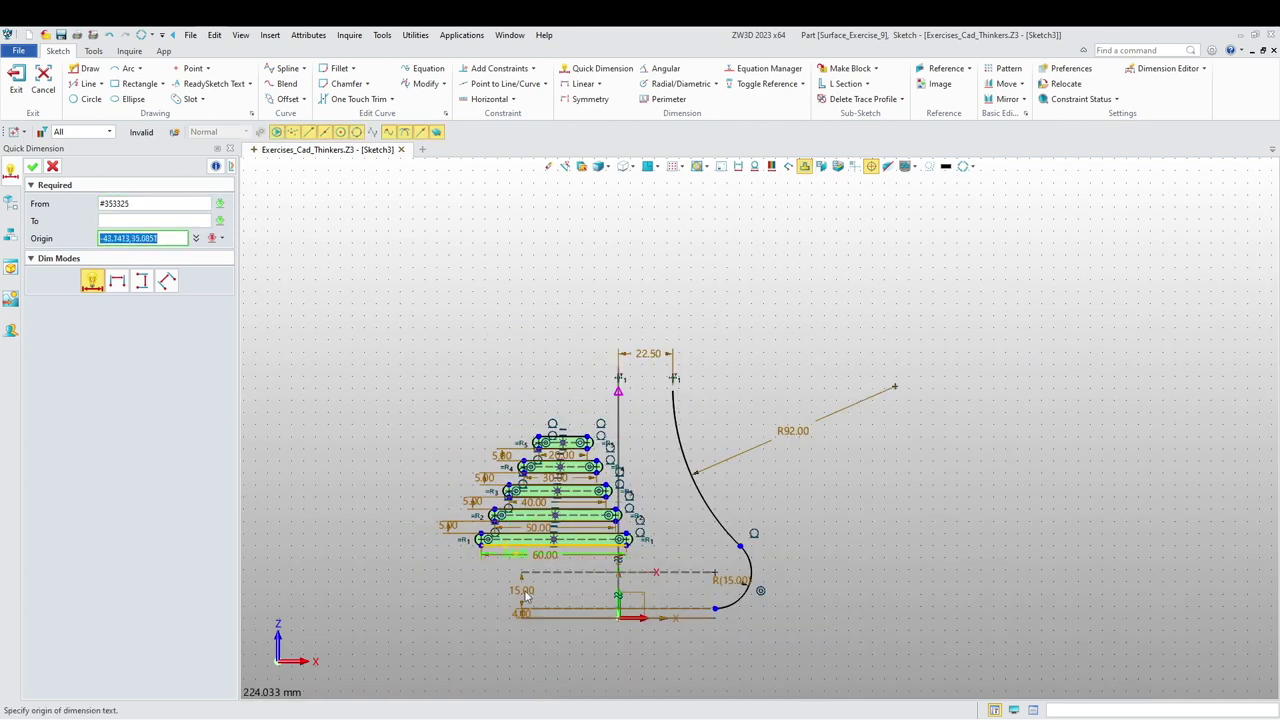
scroll(522, 585, "up", 3)
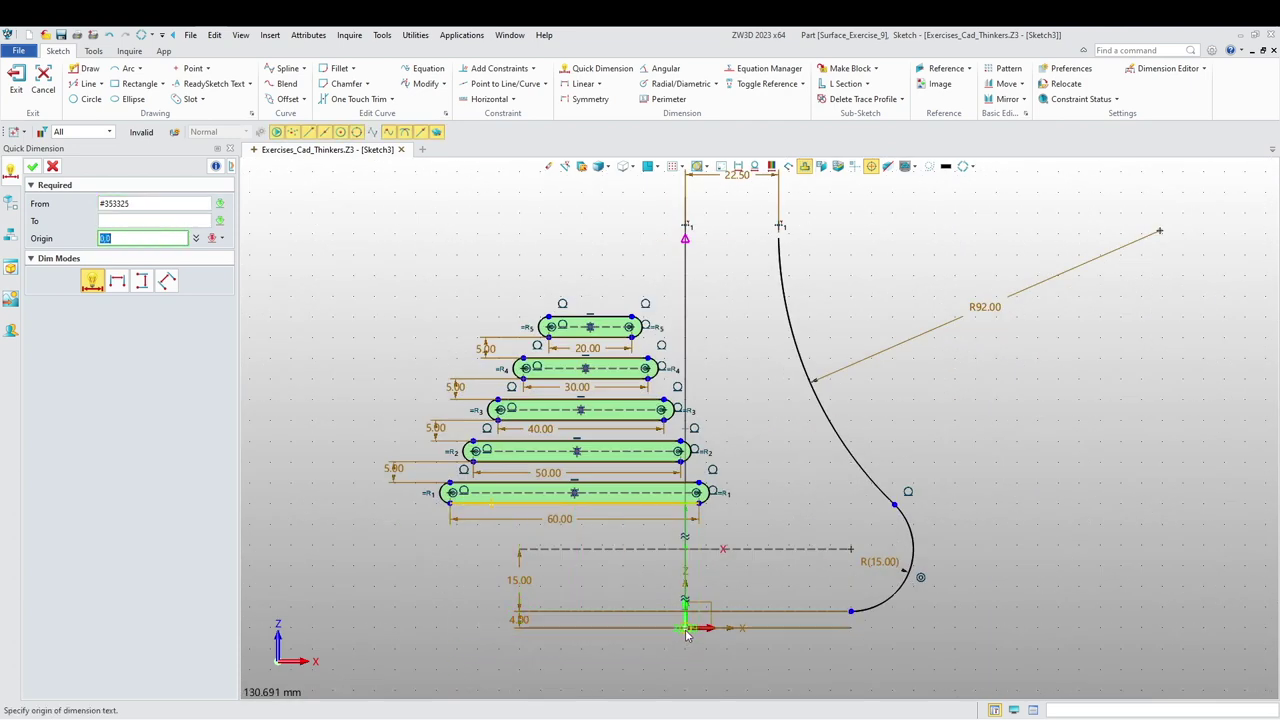
left_click(355, 567)
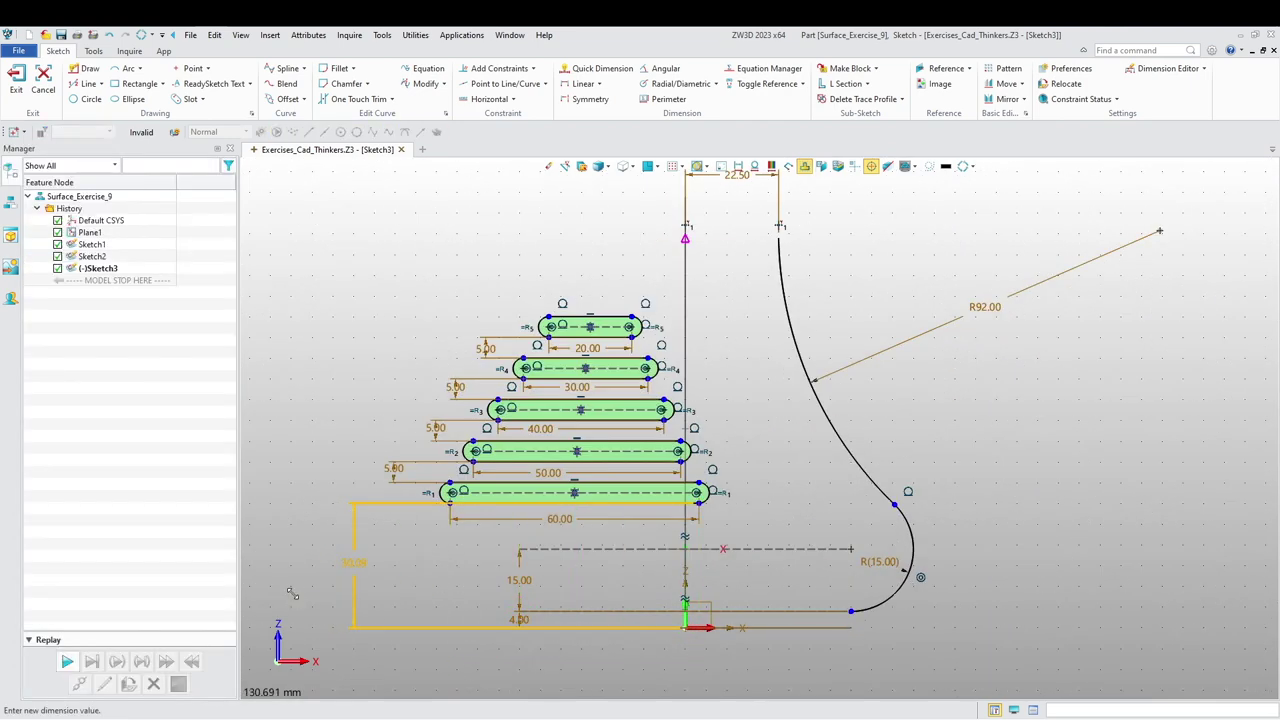
type("25")
key("Return")
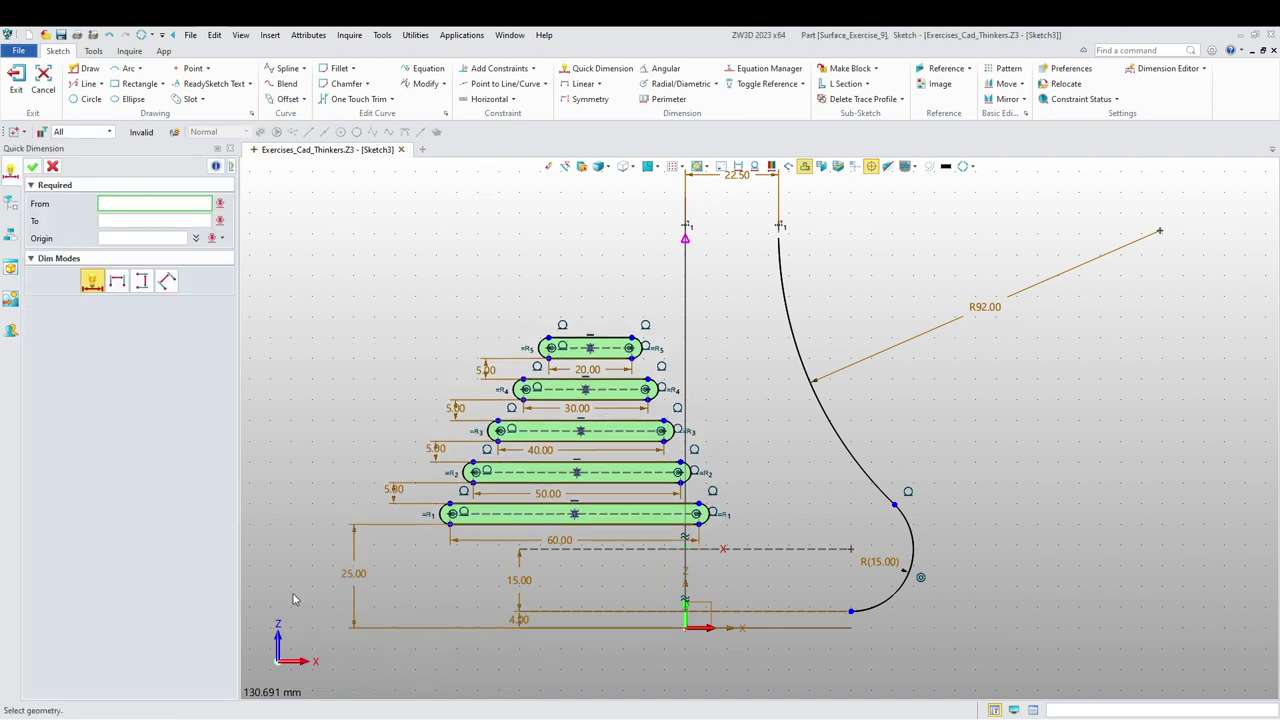
- Constrain the midpoints of all five slots onto the vertical centre line so the stack is centred on it
left_click(497, 68)
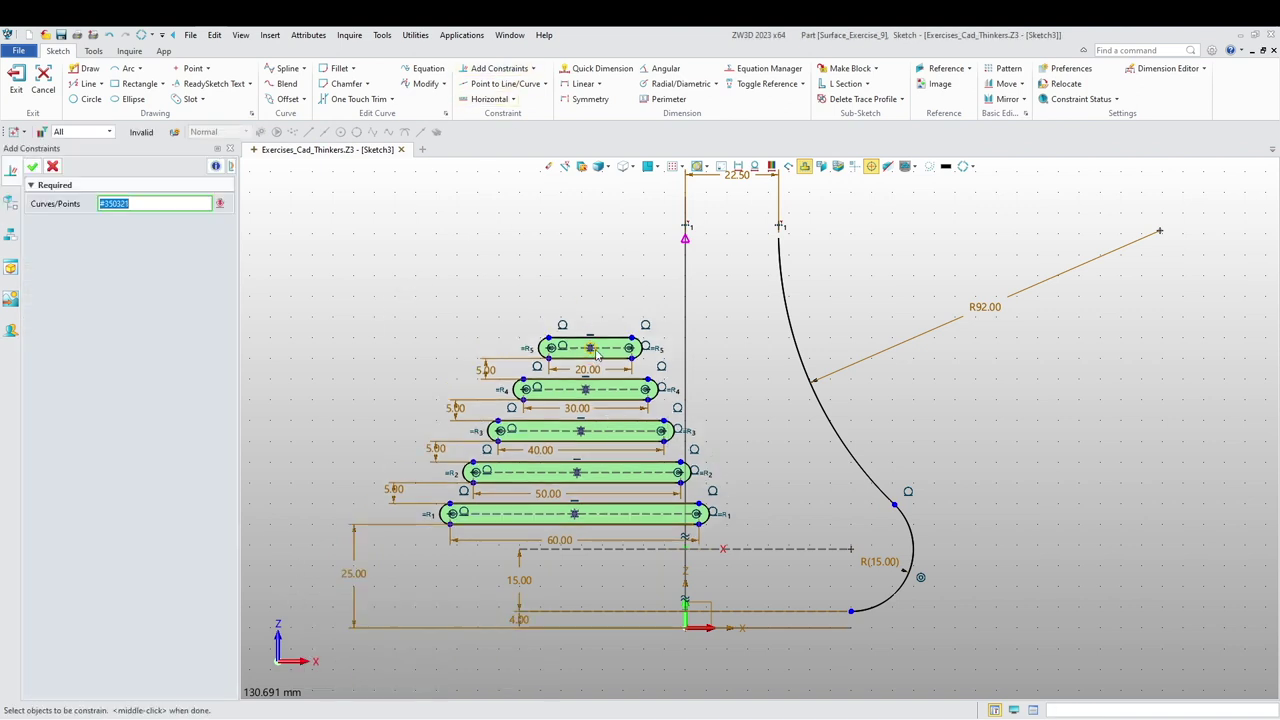
left_click(597, 353)
left_click(585, 425)
left_click(582, 431)
left_click(577, 473)
left_click(574, 514)
left_click(686, 333)
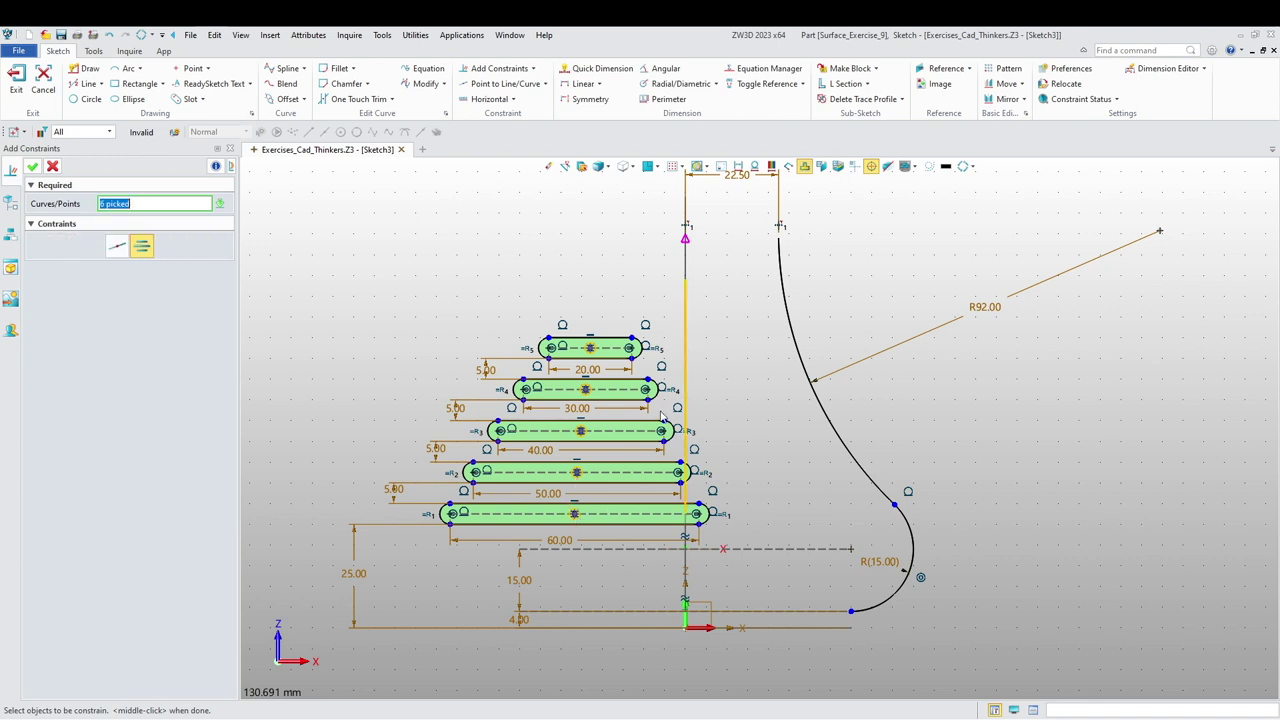
left_click(119, 250)
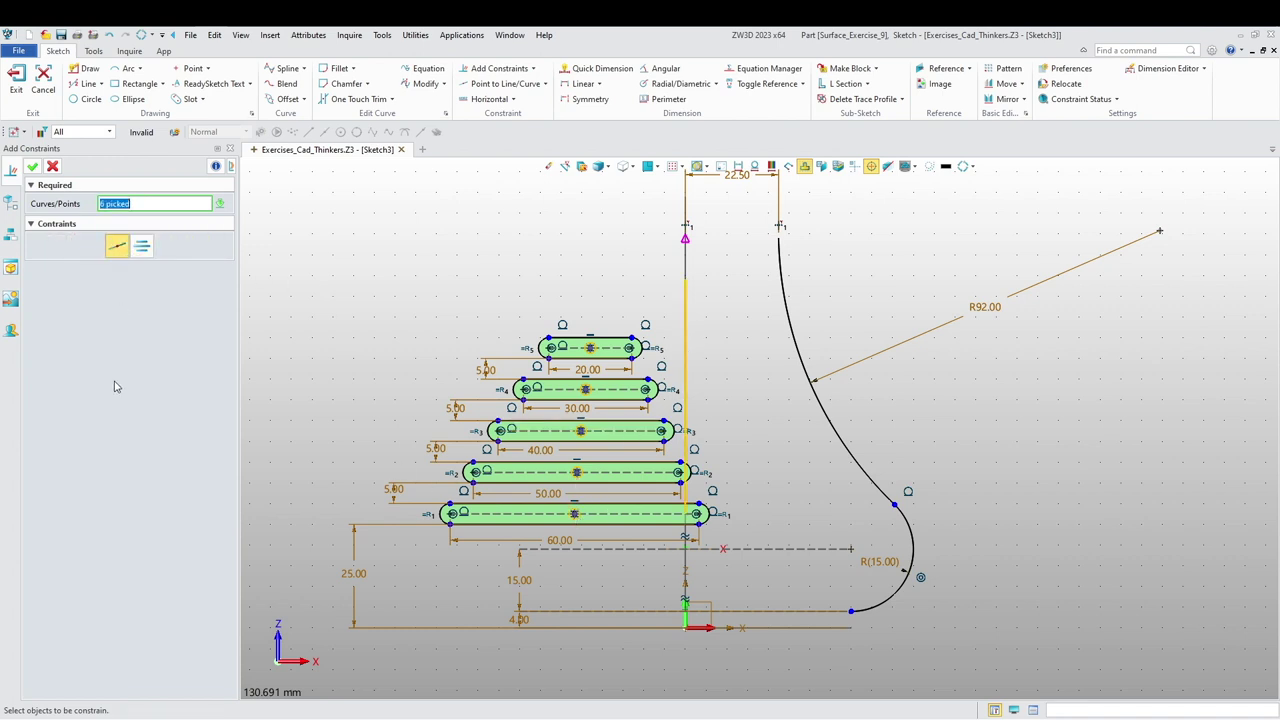
left_click(33, 168)
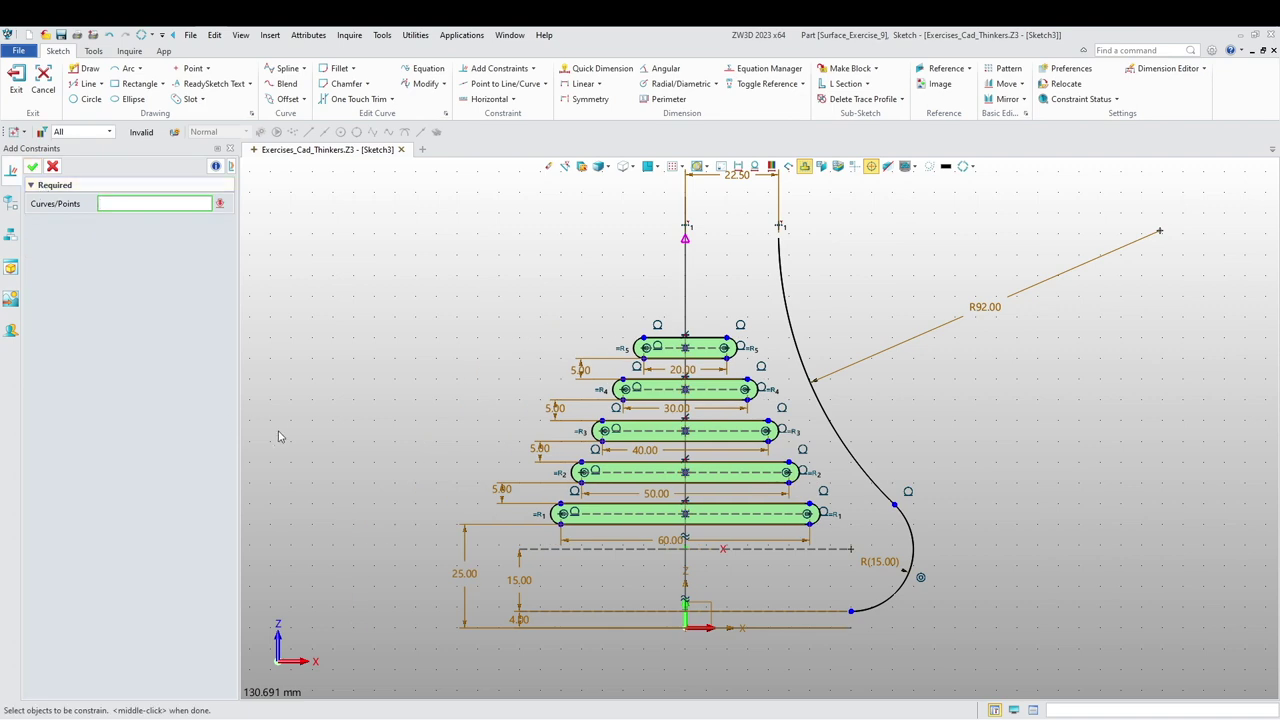
- Exit the slot sketch and view the part's sketches in 3D
scroll(445, 385, "down", 3)
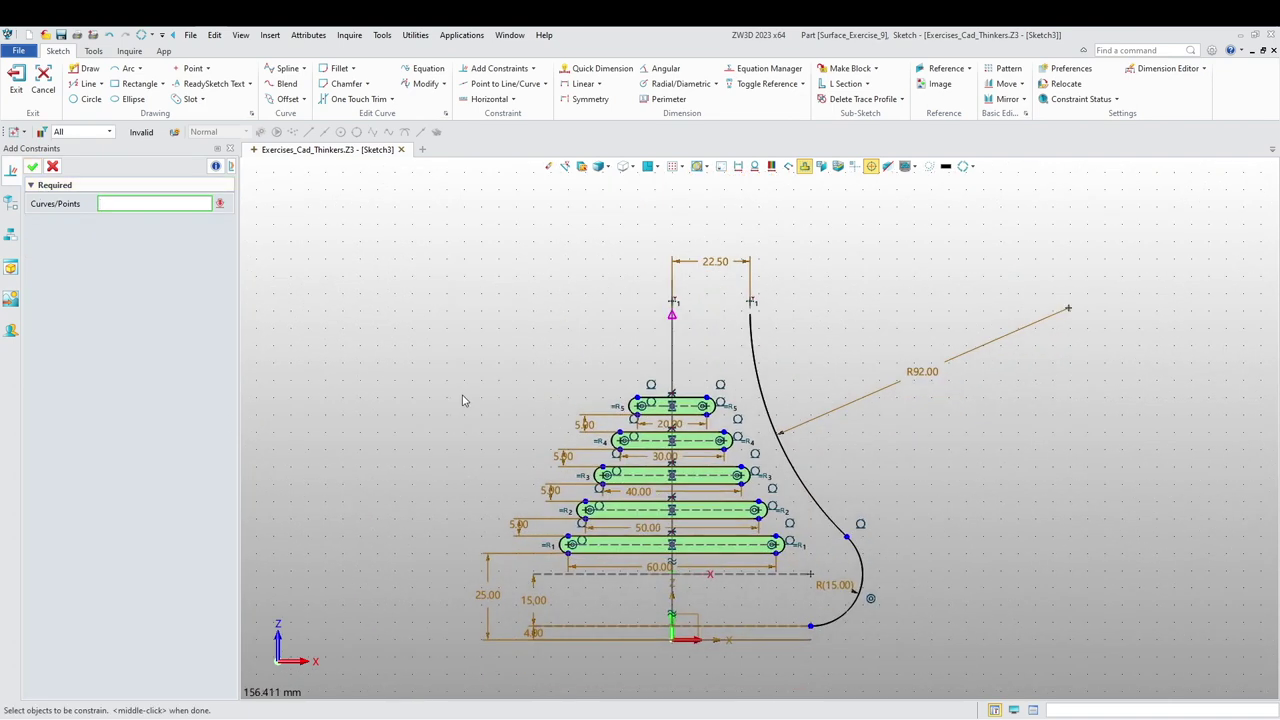
middle_click_drag(463, 367, 479, 324)
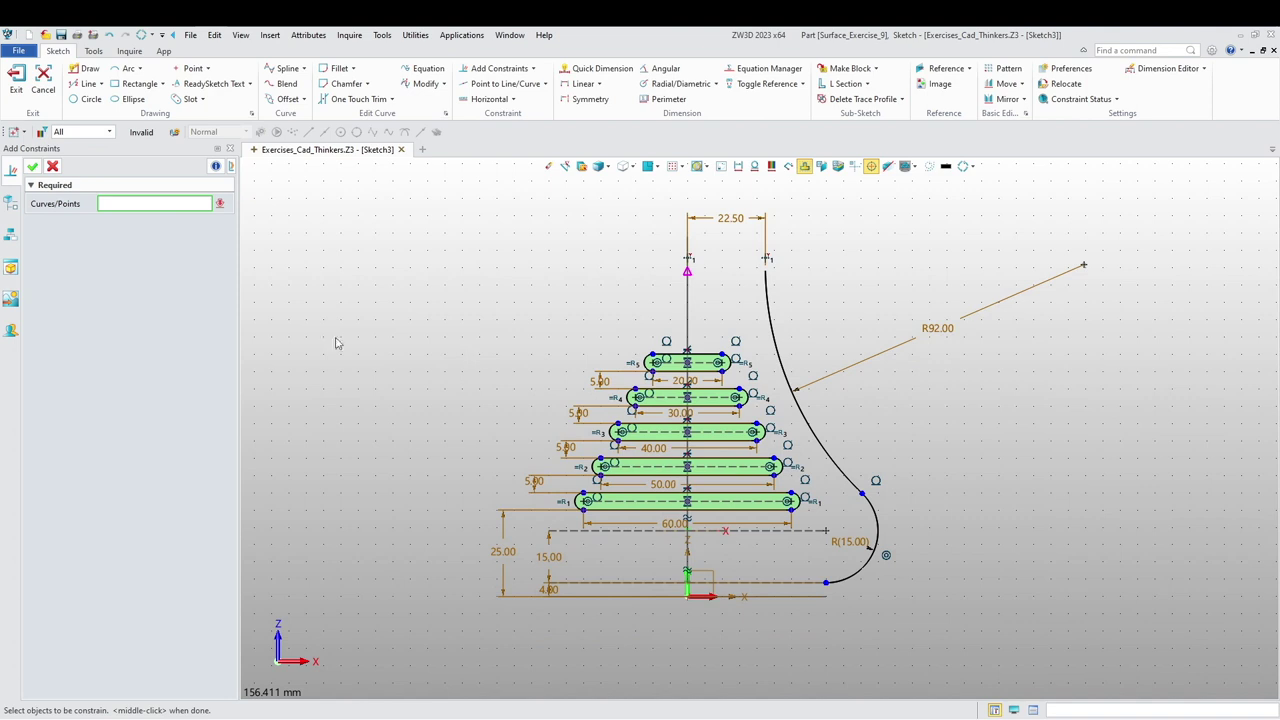
left_click(15, 88)
mouse_move(509, 394)
right_mouse_down()
mouse_move(517, 406)
mouse_move(466, 477)
mouse_move(520, 514)
mouse_move(551, 517)
mouse_move(492, 485)
mouse_move(492, 470)
right_mouse_up()
scroll(520, 400, "up", 2)
middle_click_drag(520, 393, 494, 445)
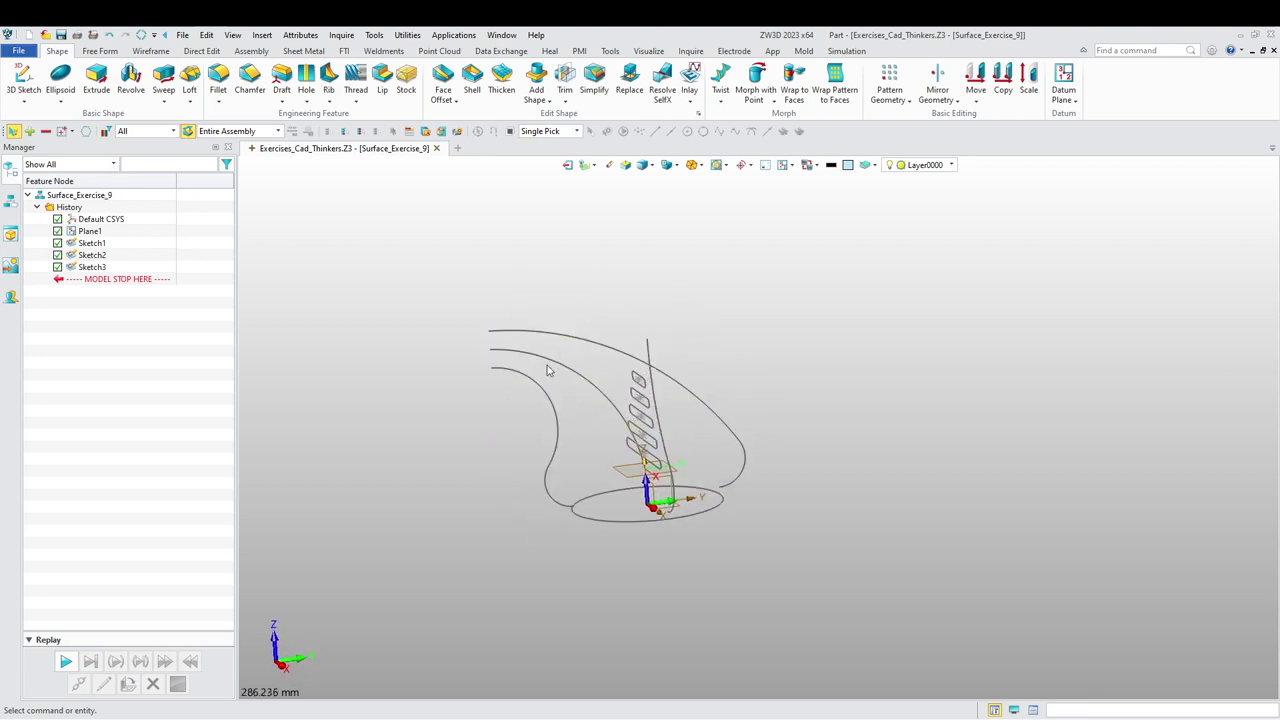
middle_click_drag(335, 476, 403, 480)
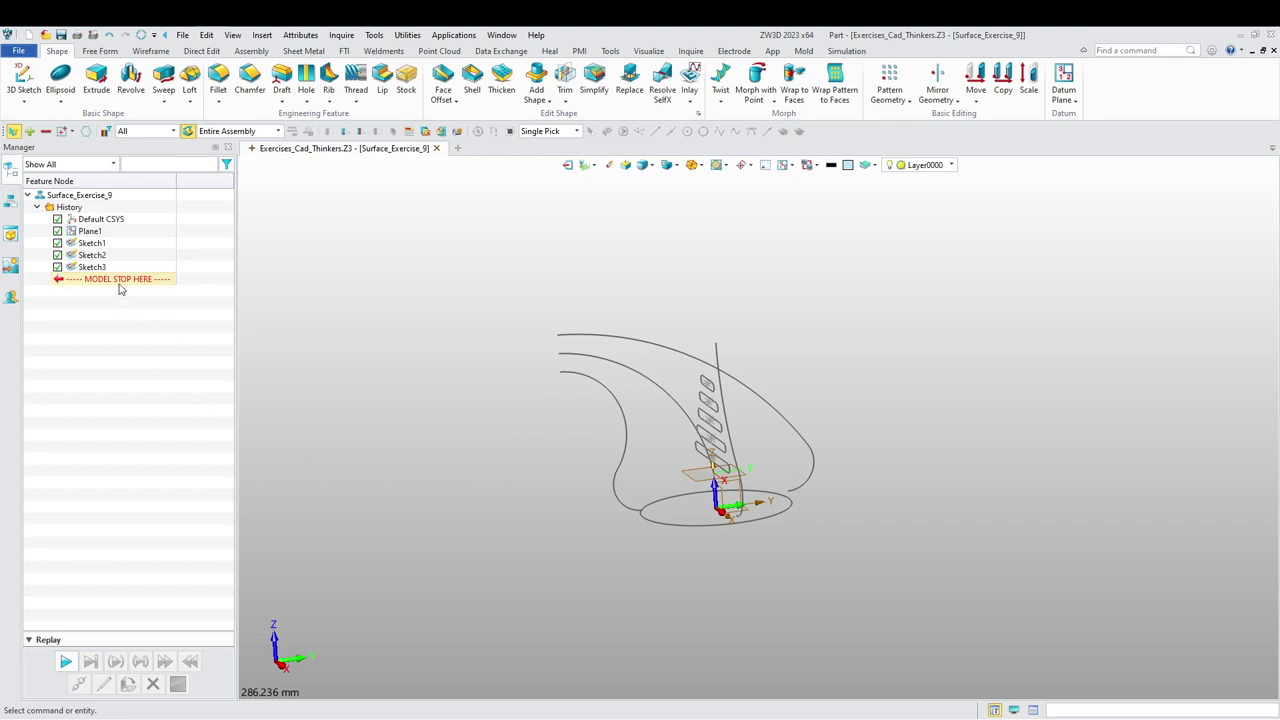
- Roll the history back to before Sketch3 and open Sketch2 for editing
left_click_drag(118, 277, 118, 263)
right_click(335, 385)
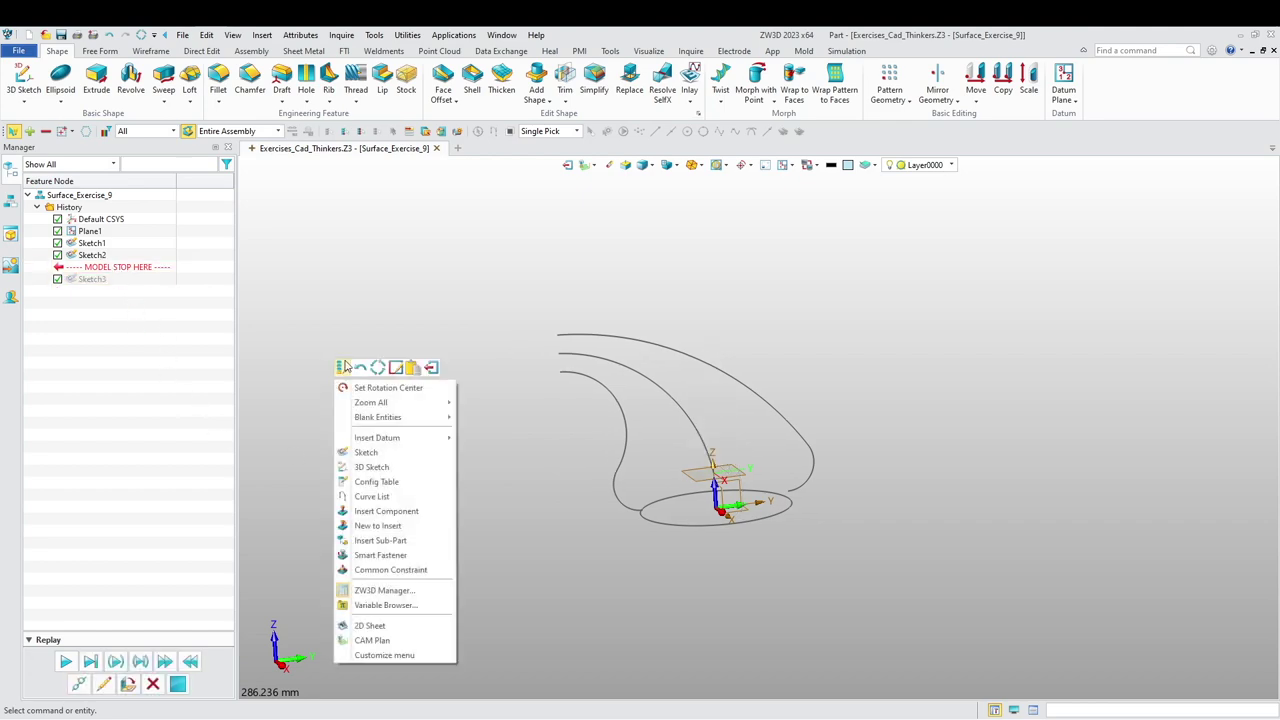
left_click(344, 367)
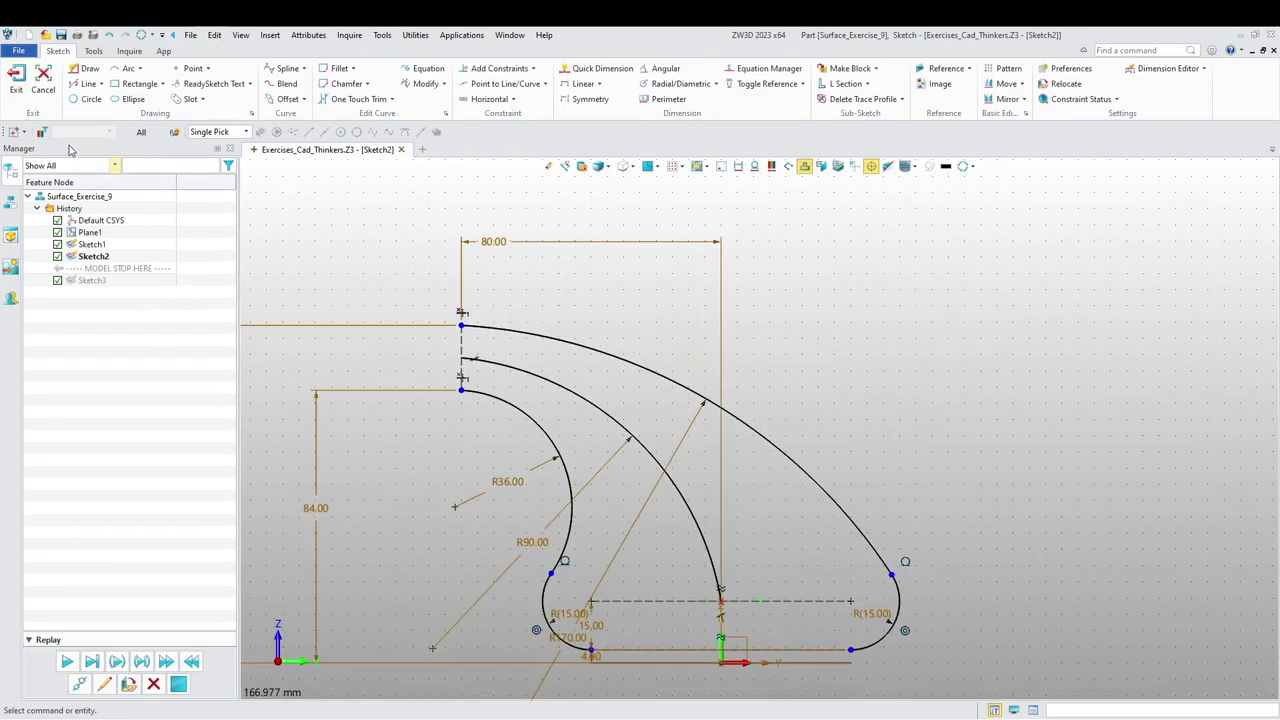
- Draw an inward-bulging arc of about 67.5 mm radius between two points on the large outer R170 arc
left_click(124, 68)
left_click(652, 370)
left_click(853, 520)
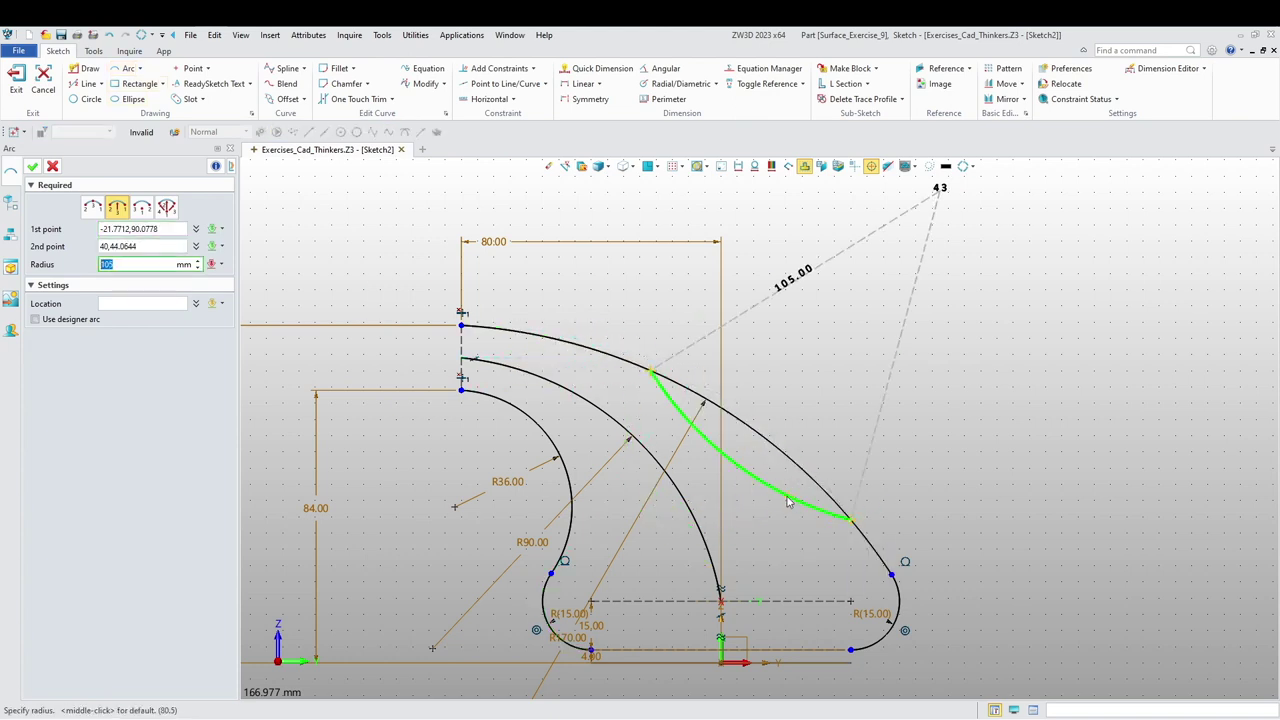
left_click(757, 507)
middle_click(755, 507)
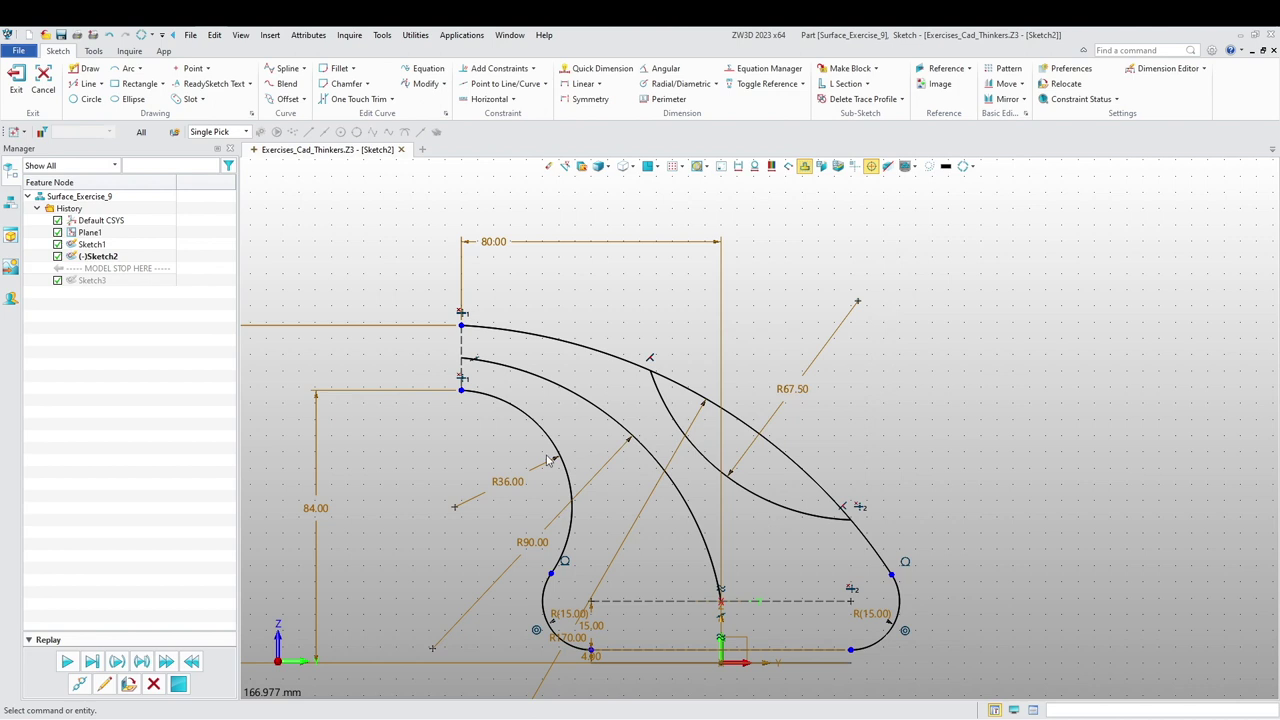
- Dimension the vertical height of the new arc's upper end above the origin as 96 mm
left_click(582, 84)
left_click(650, 376)
left_click(721, 663)
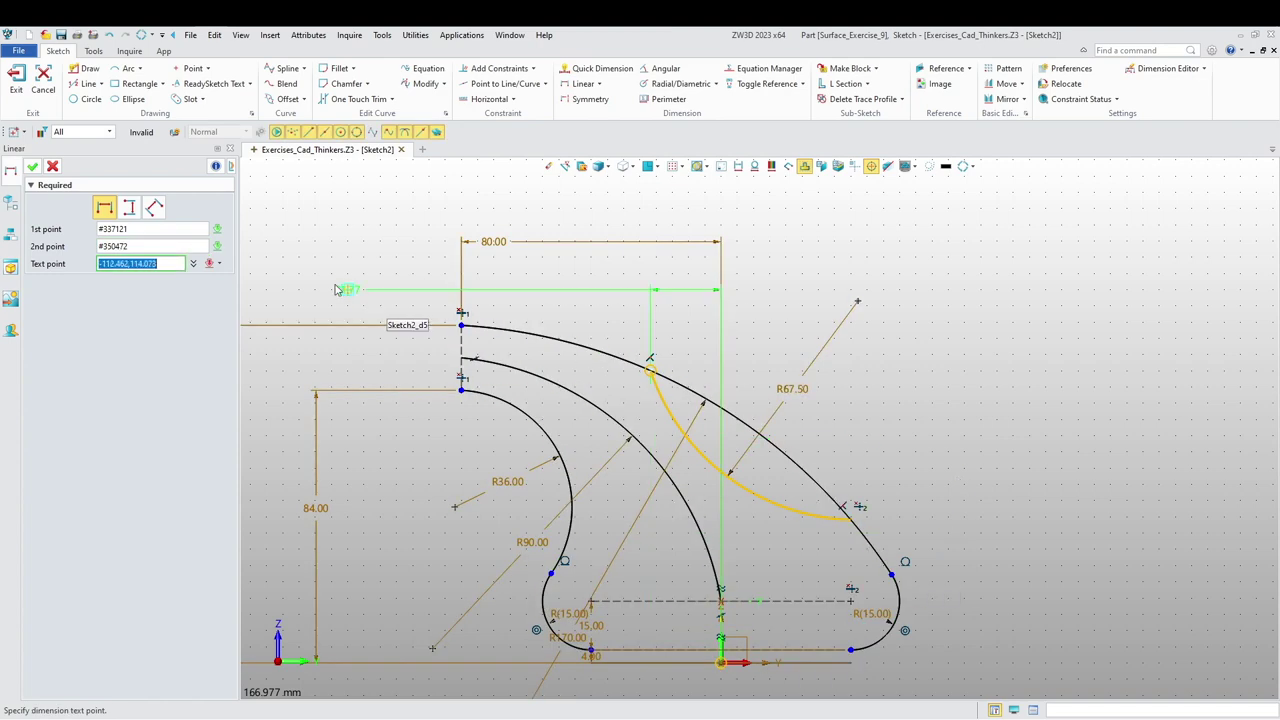
left_click(129, 207)
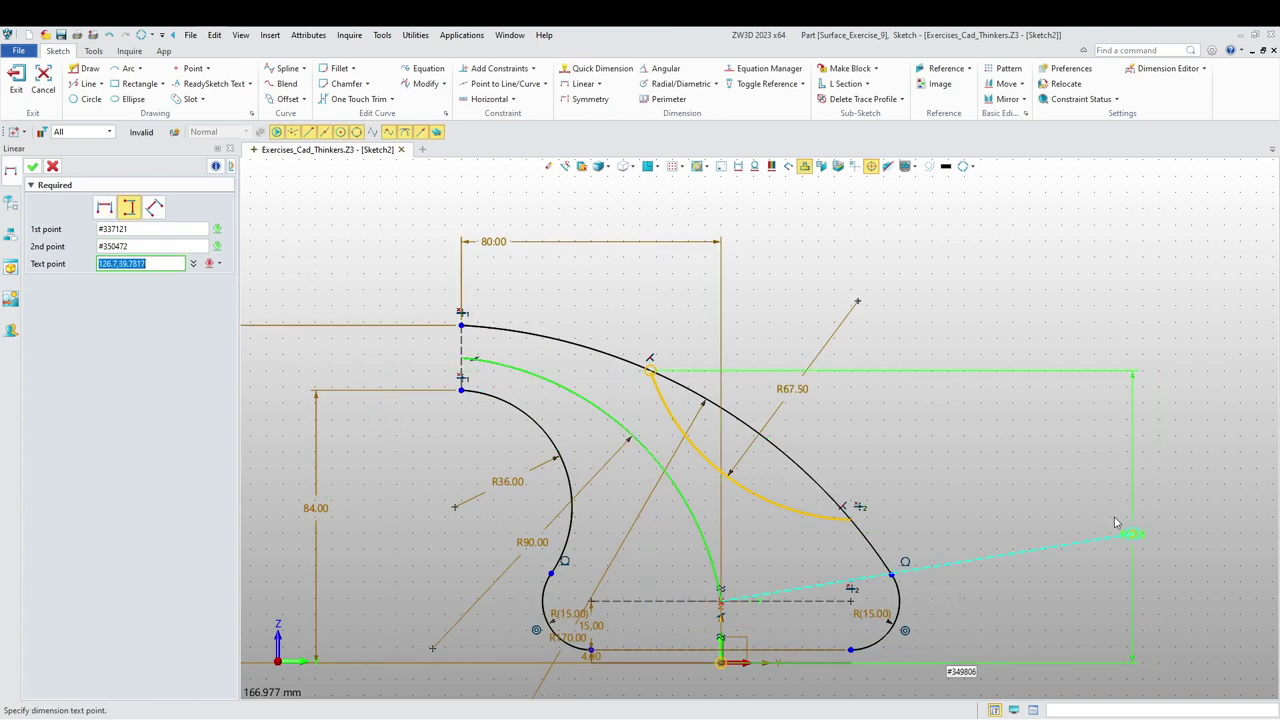
left_click(1070, 493)
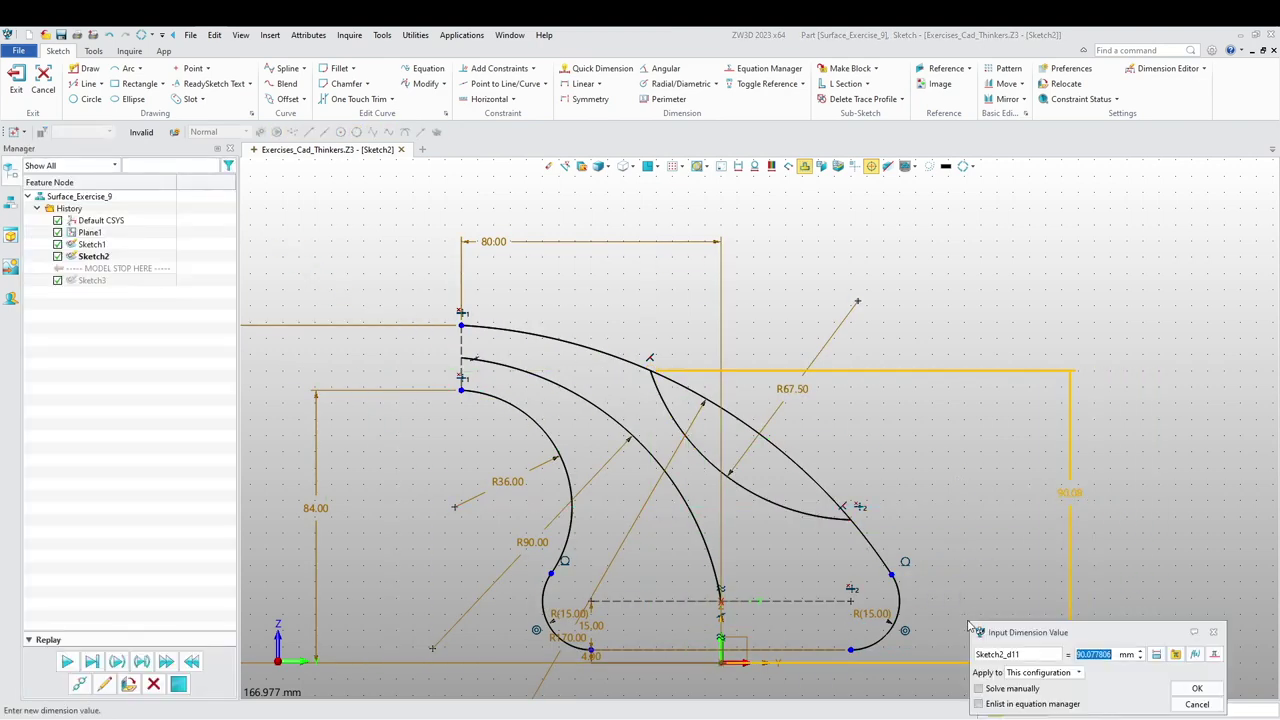
type("96")
key("Return")
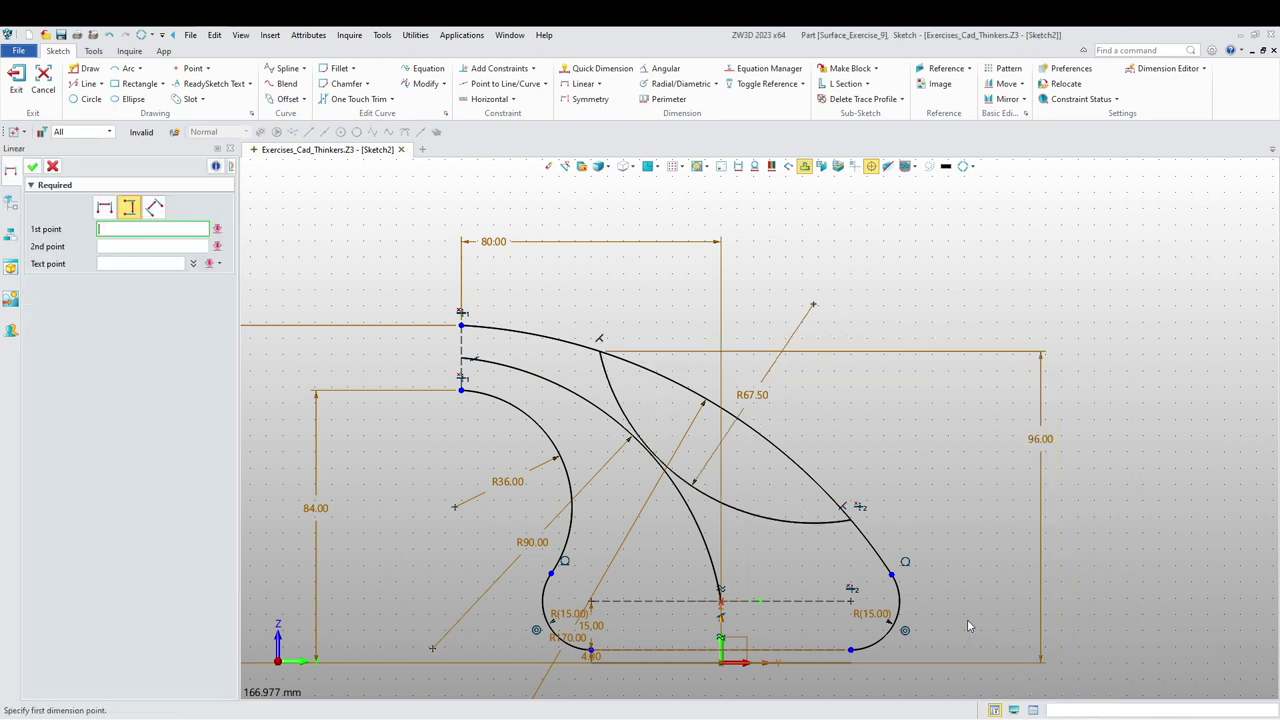
- Try to dimension the vertical height of the new arc's lower end above the origin
left_click(846, 520)
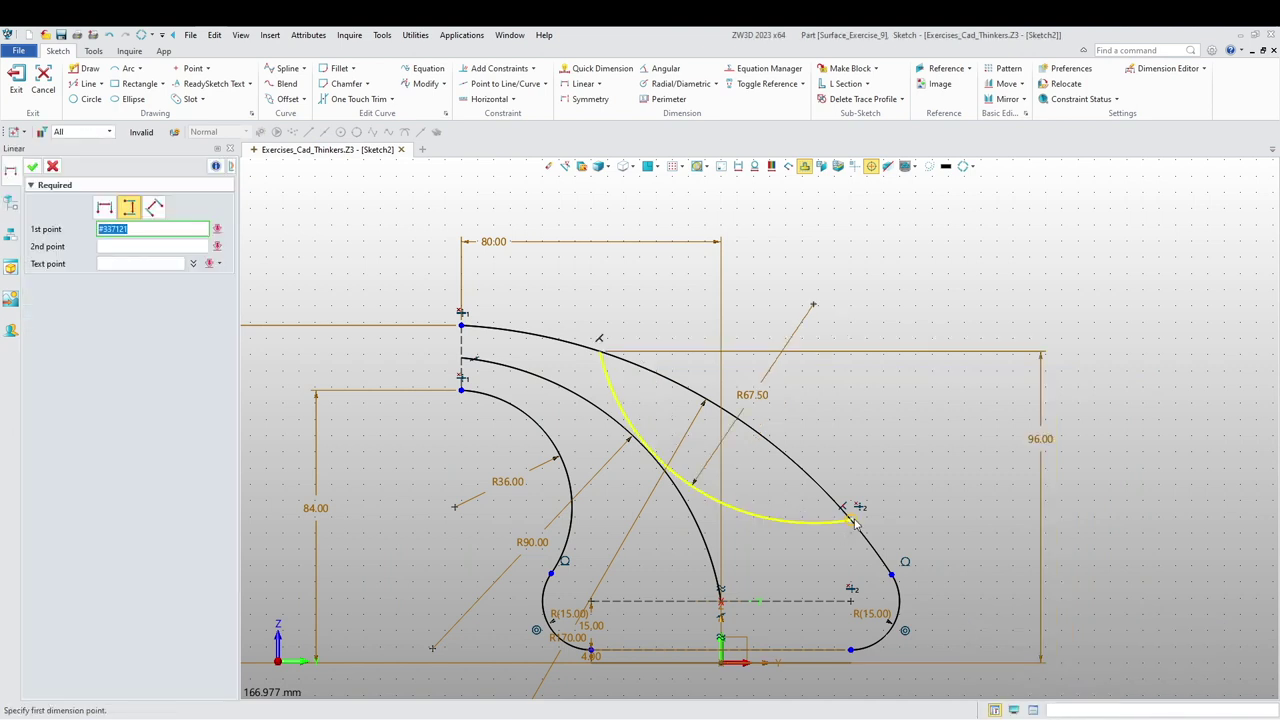
left_click(725, 667)
left_click(969, 592)
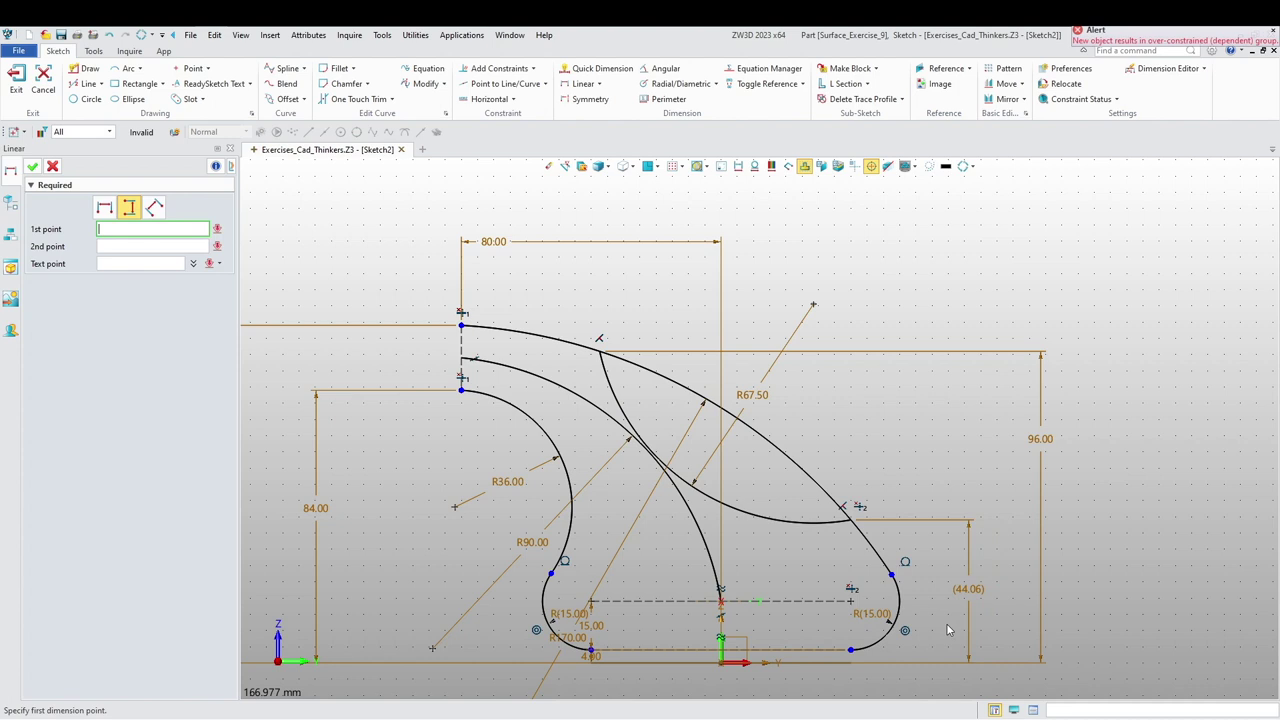
key("Escape")
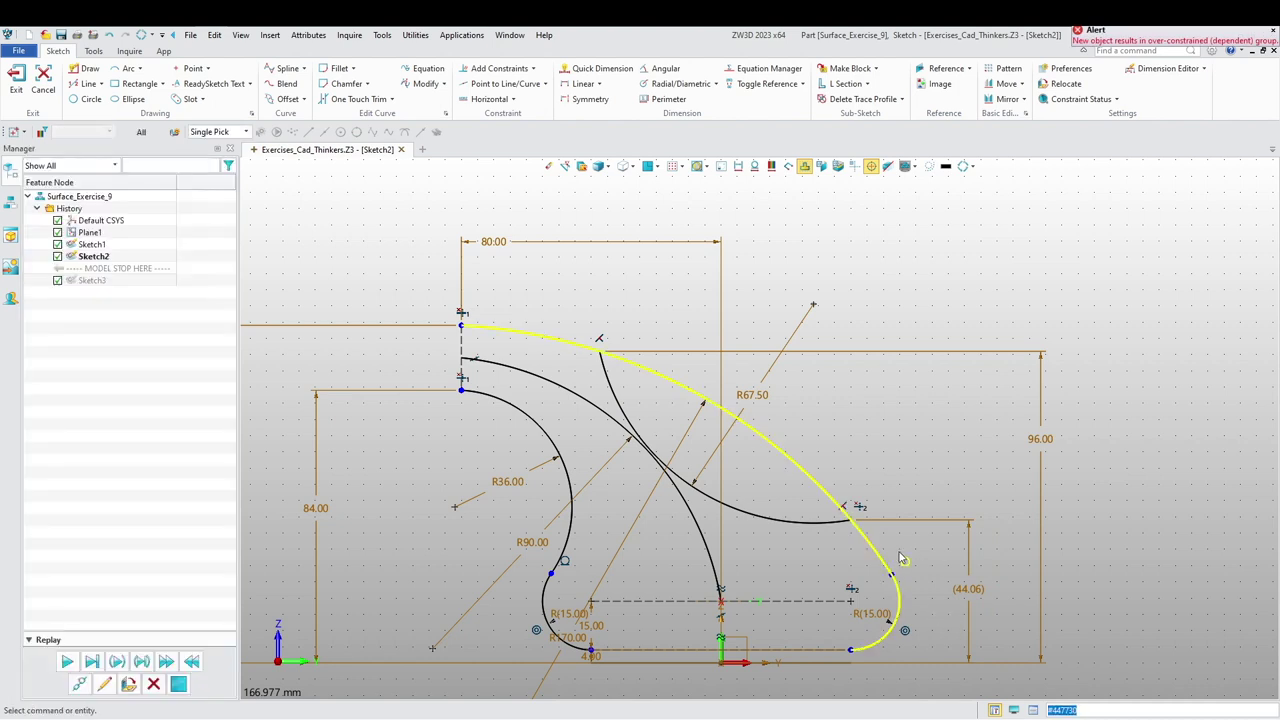
- Erase the reference height dimension and the vertical alignment constraint at the new arc's lower end
left_click(548, 166)
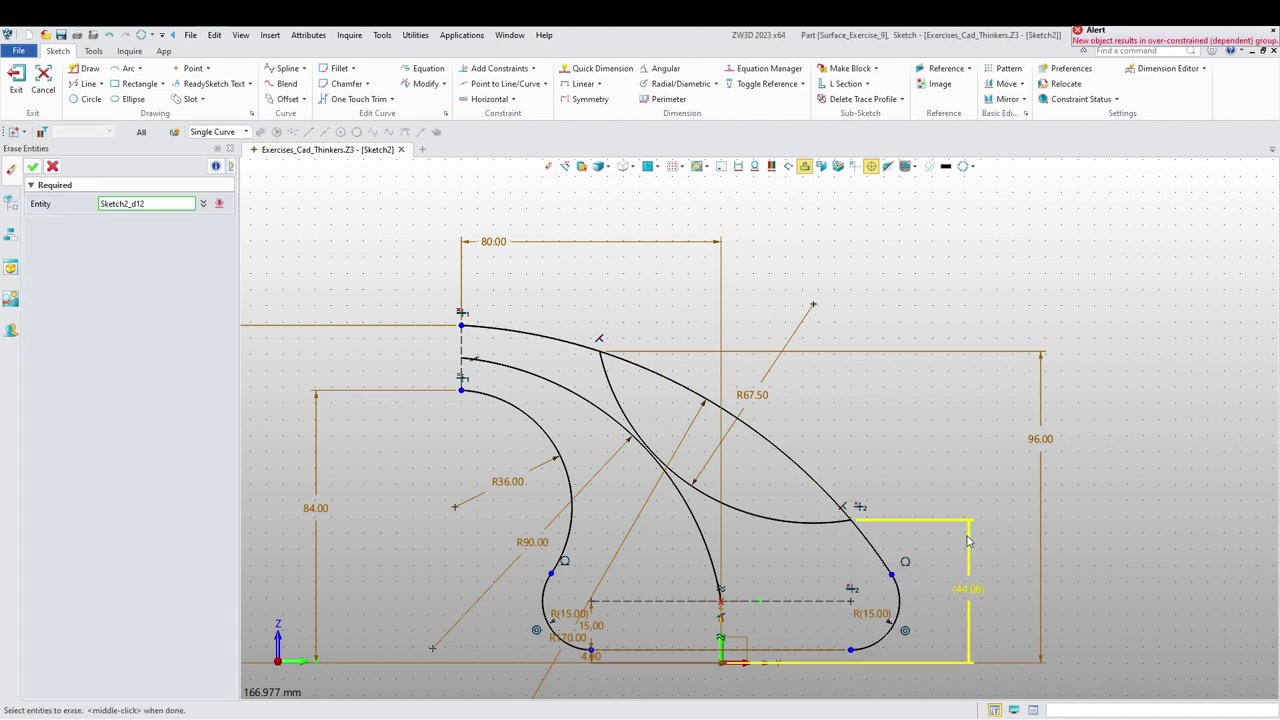
left_click(860, 515)
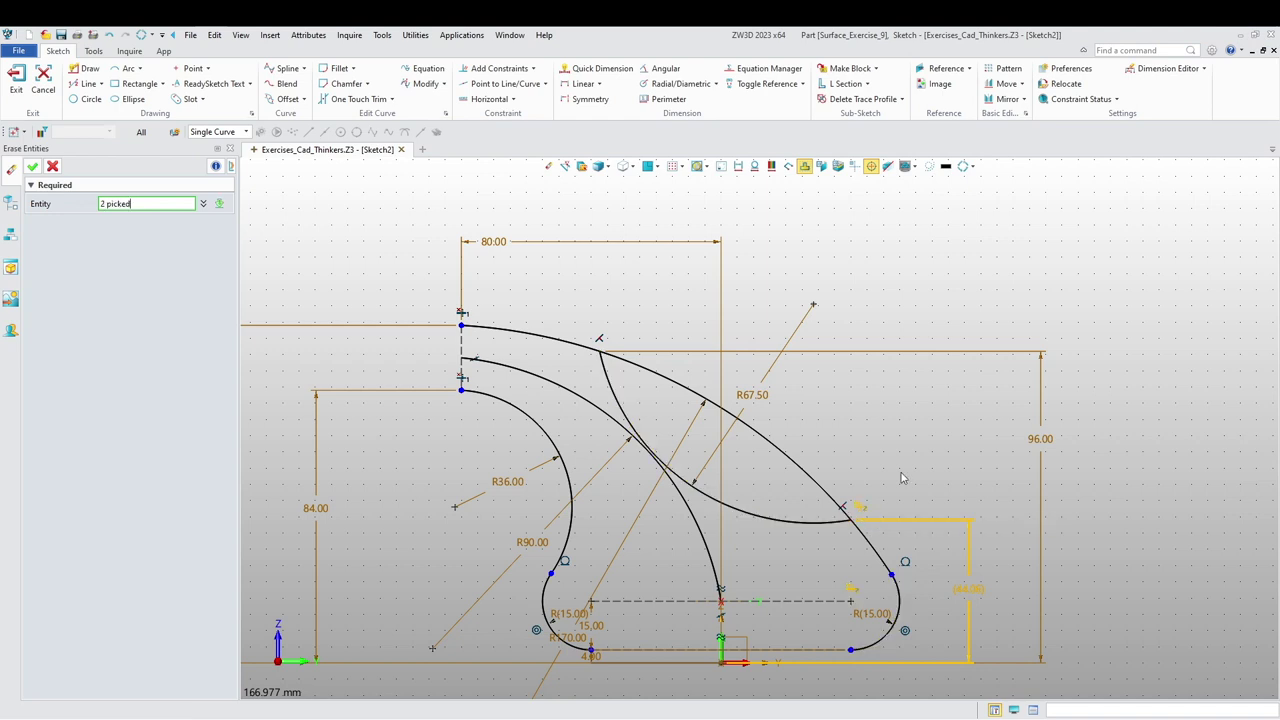
middle_click(876, 521)
- Dimension the vertical height of the new arc's lower end above the origin as 44 mm
left_click(580, 85)
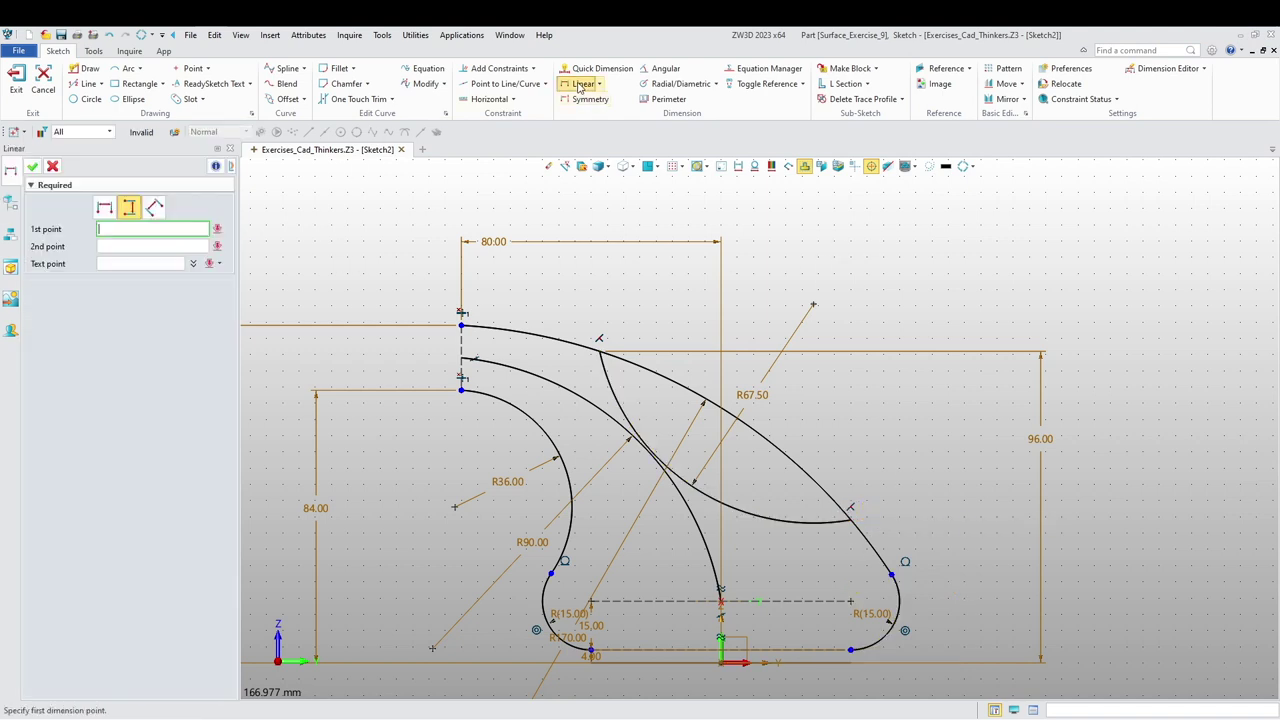
left_click(851, 521)
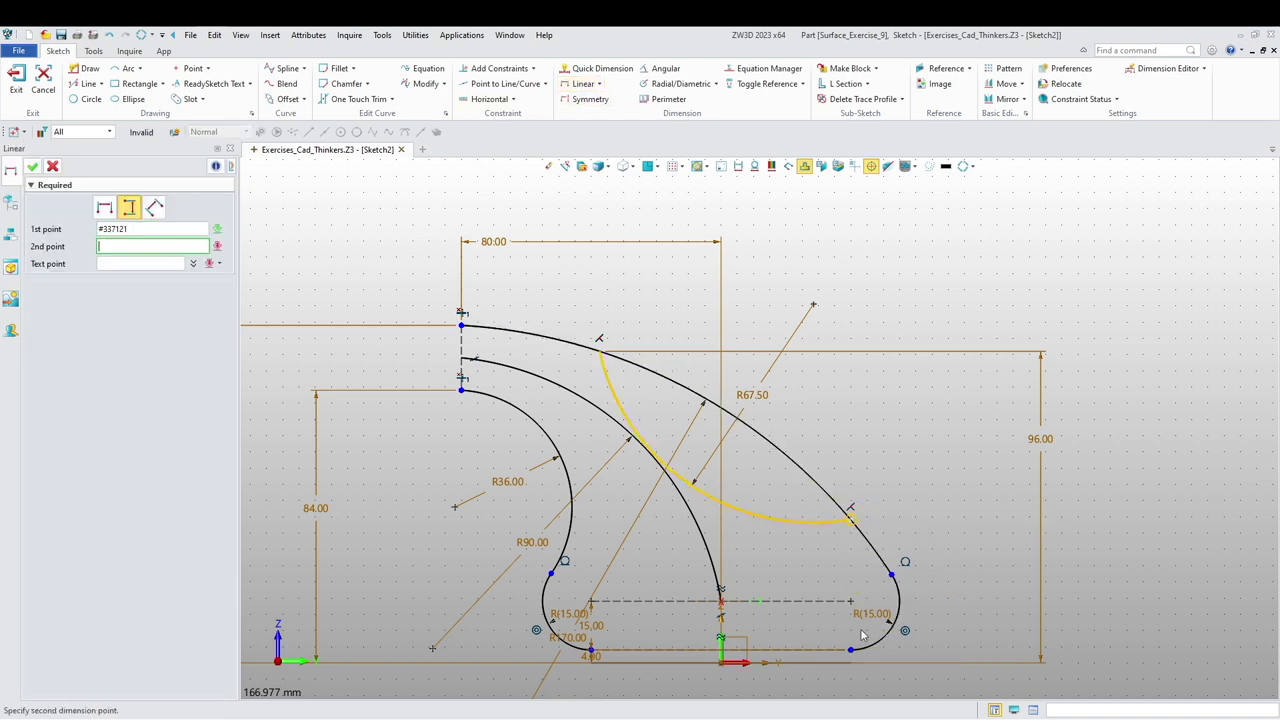
left_click(728, 664)
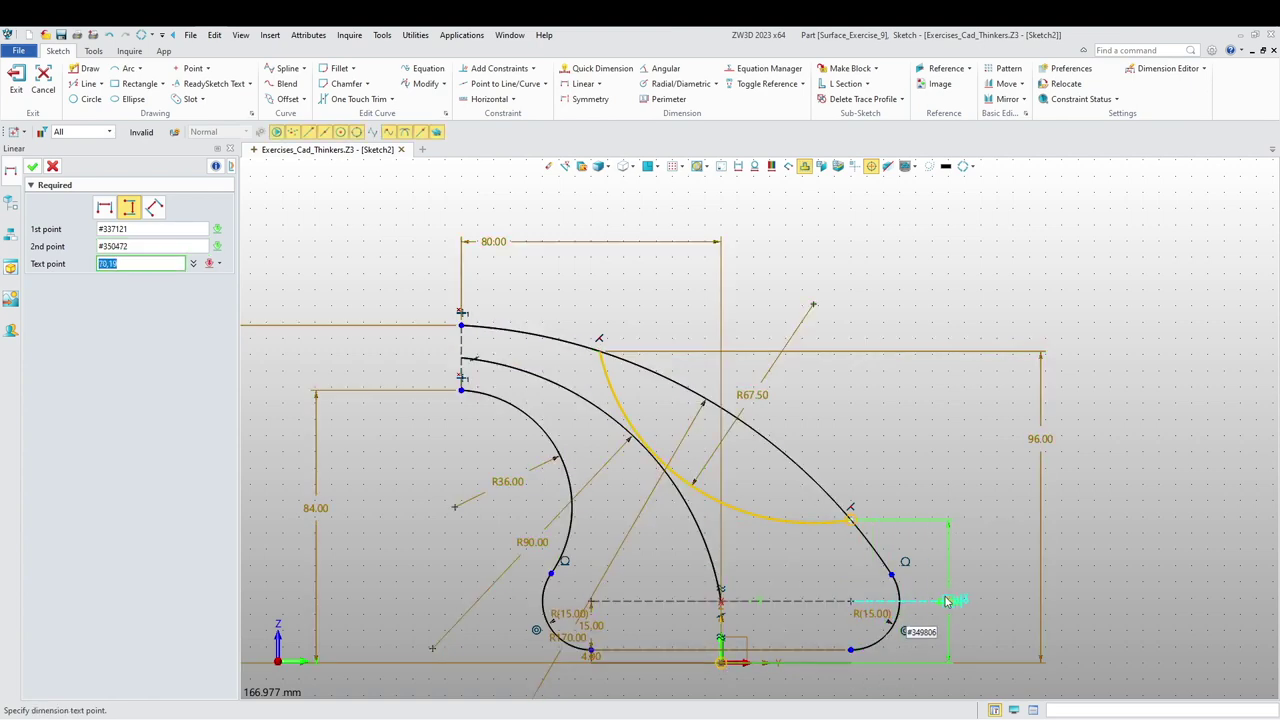
left_click(946, 601)
type("44")
key("Return")
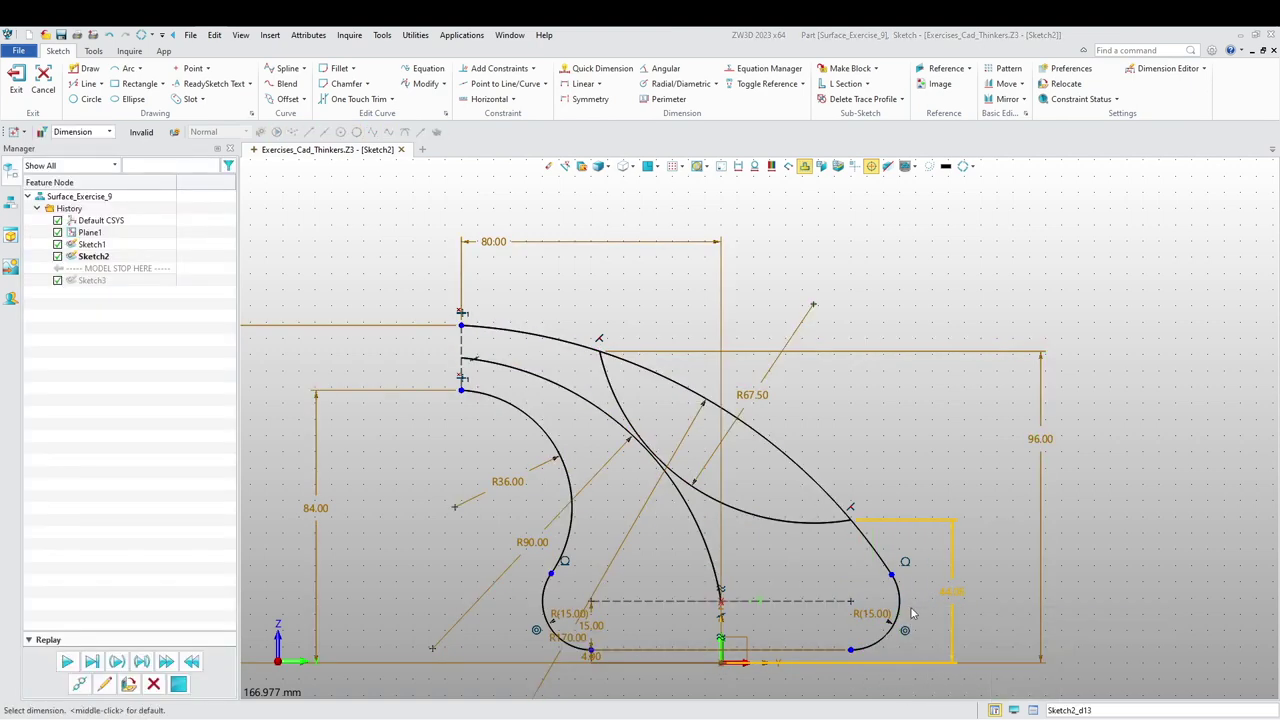
key("Escape")
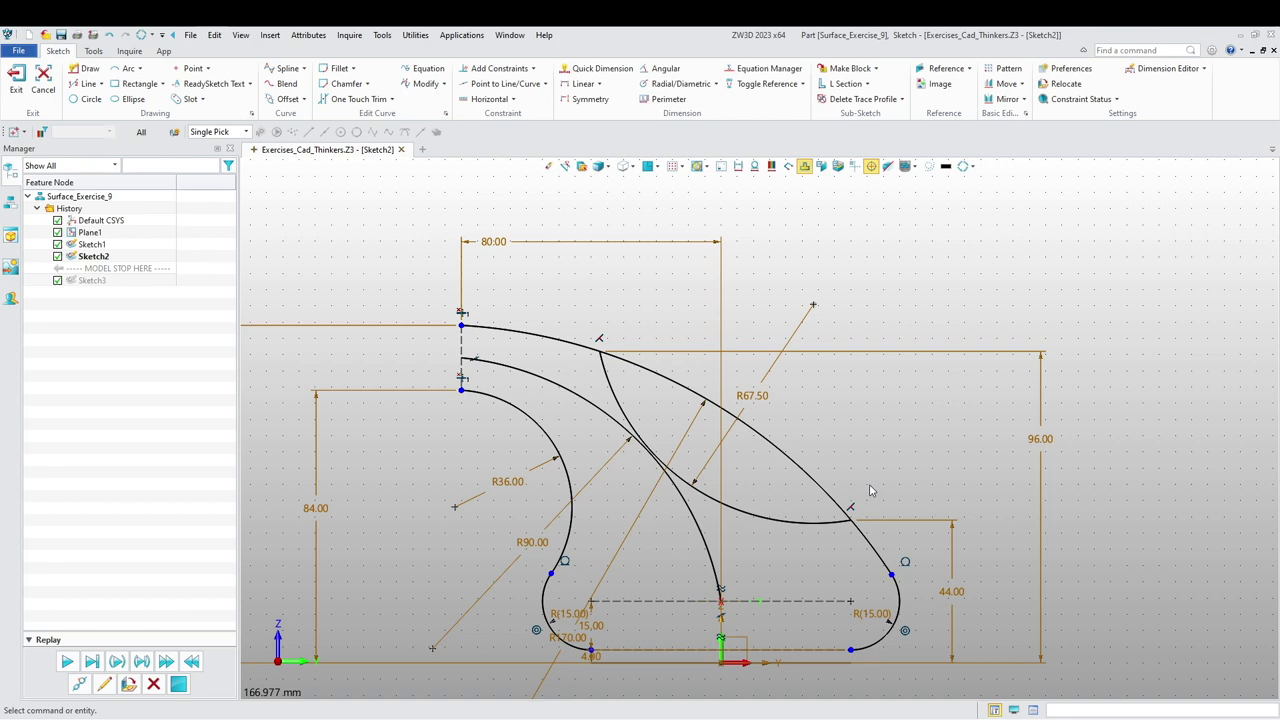
- Set the new arc's radius to 115 mm
double_click(759, 381)
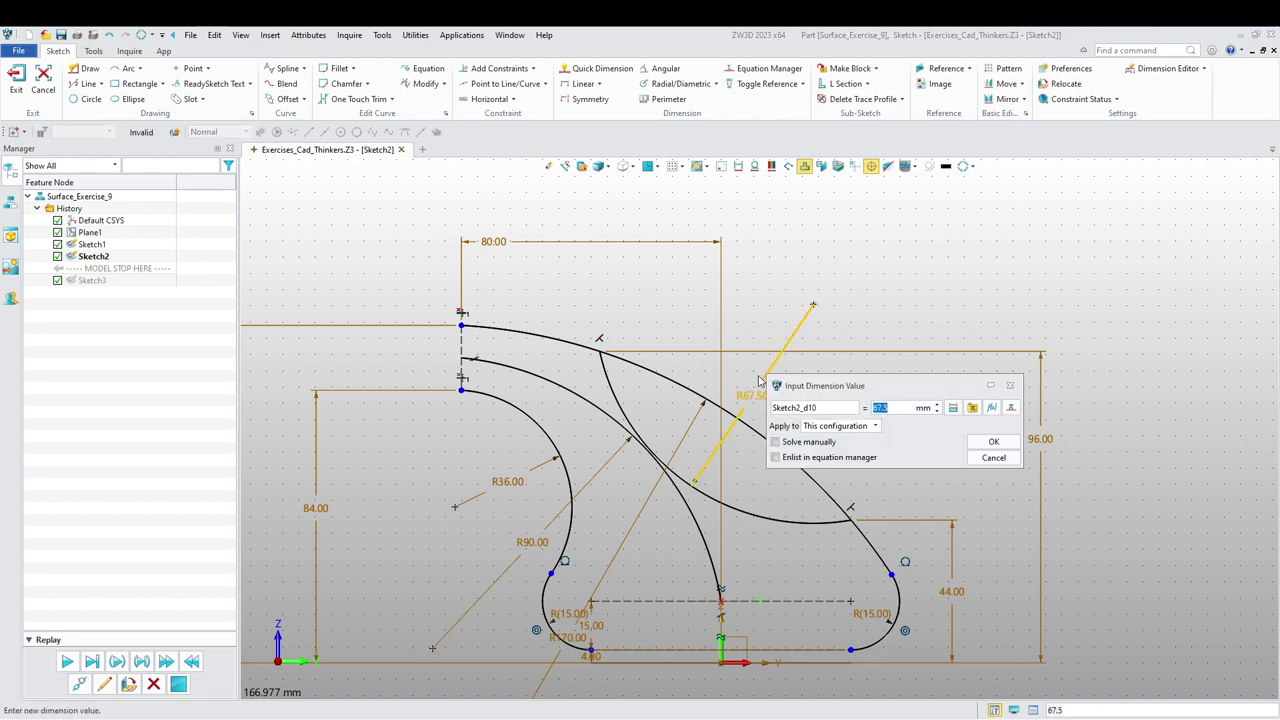
key("Return")
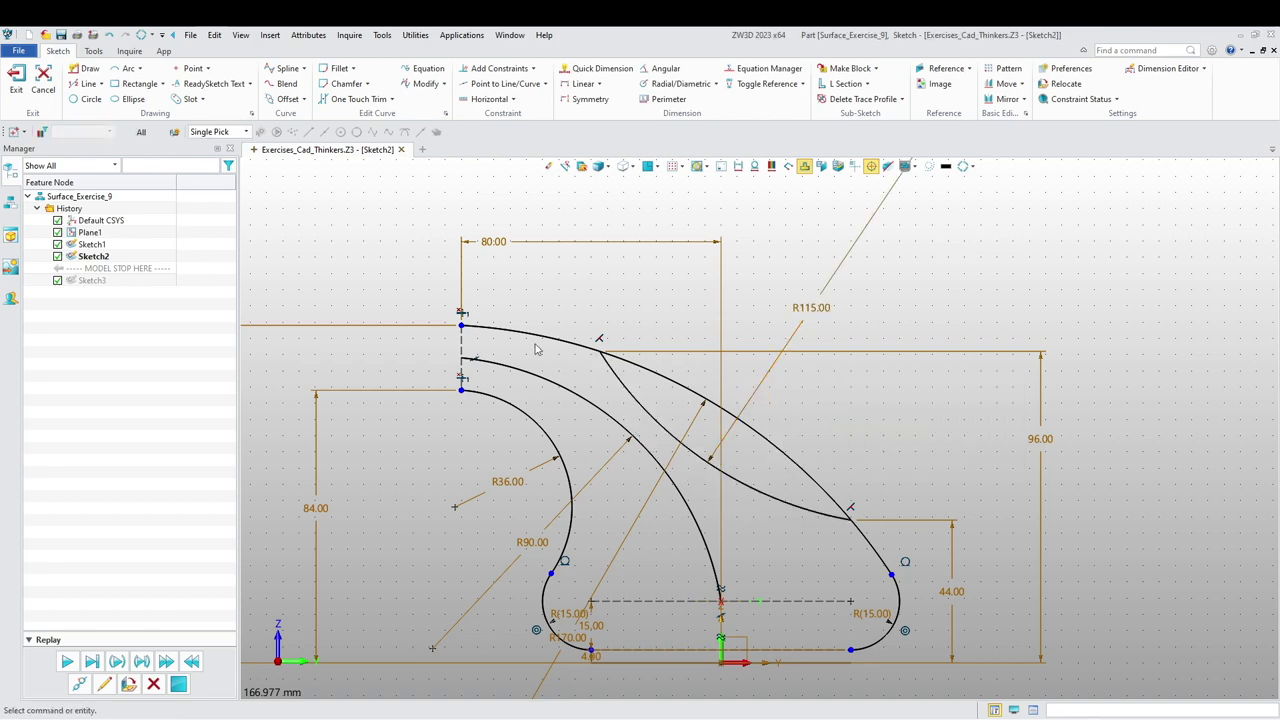
- Finish editing the side profile sketch and replay the history through the slot sketch
scroll(535, 348, "down", 3)
left_click(16, 80)
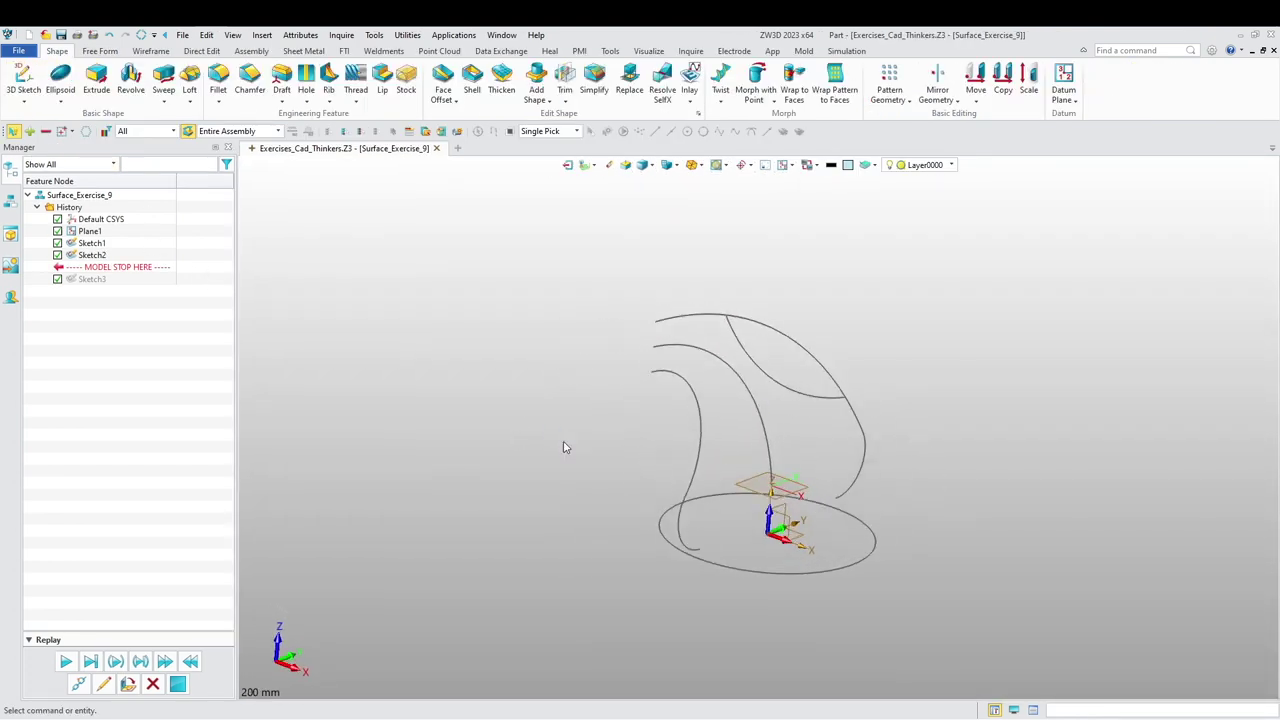
left_click(65, 662)
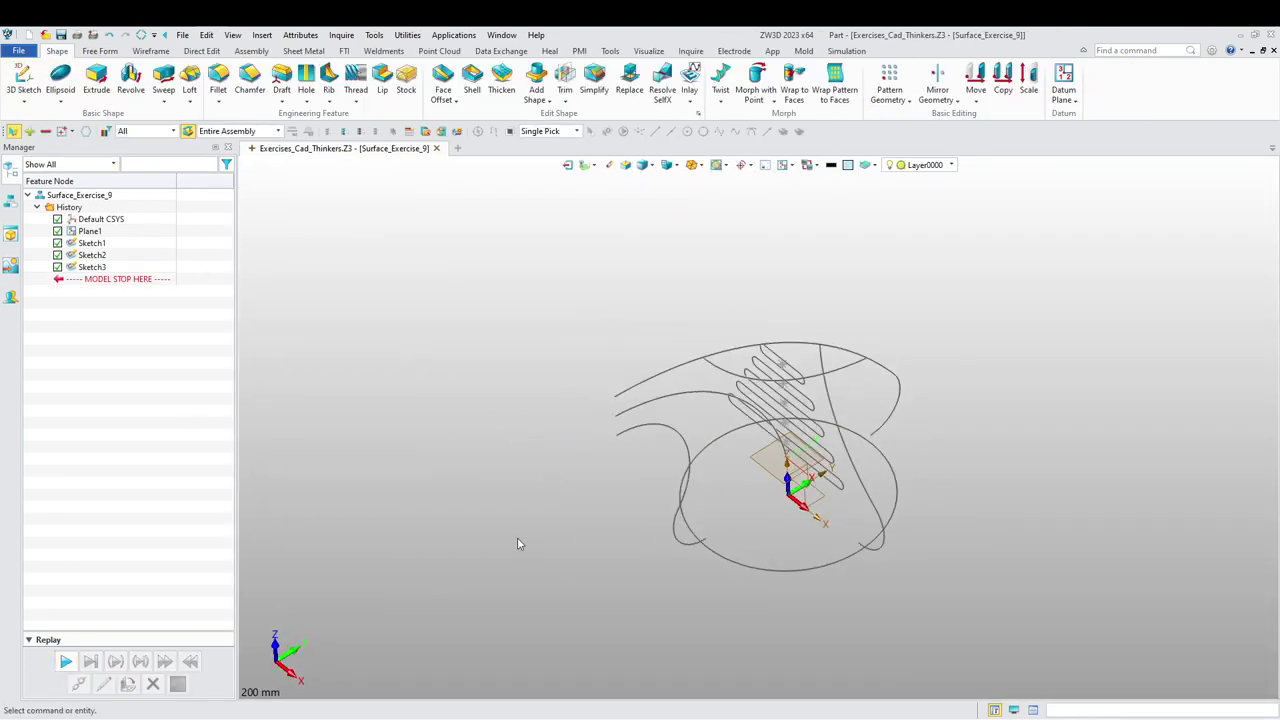
- Insert a datum plane defined by points, with its origin at the middle arc's free end and X point at the upper arc's end
right_click_drag(636, 536, 452, 413)
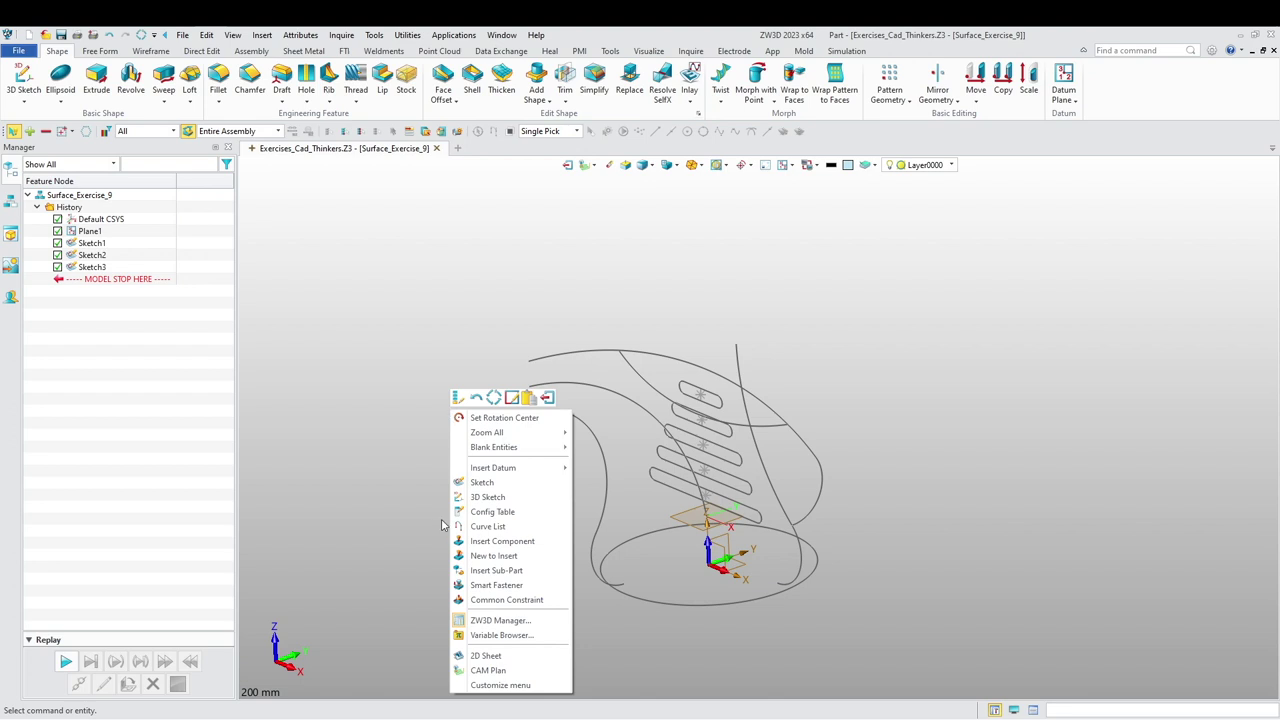
mouse_move(525, 470)
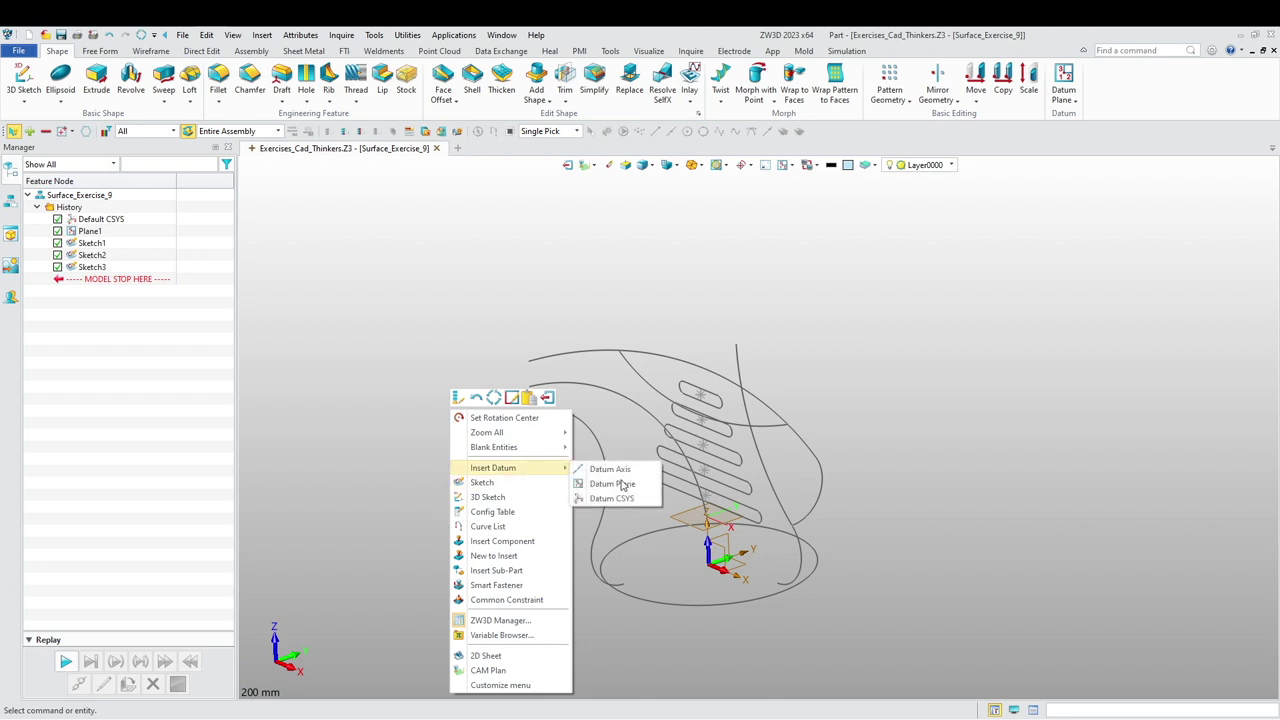
left_click(616, 484)
left_click(128, 208)
left_click(533, 390)
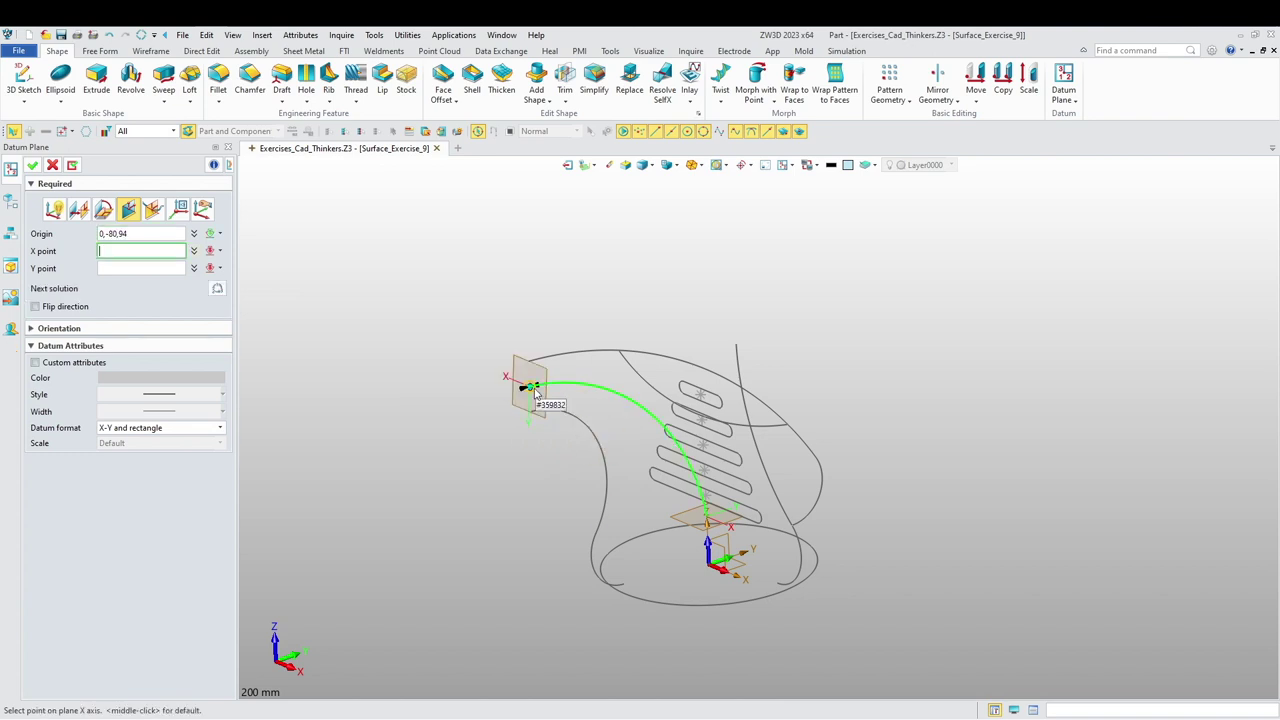
left_click(528, 362)
left_click(308, 474)
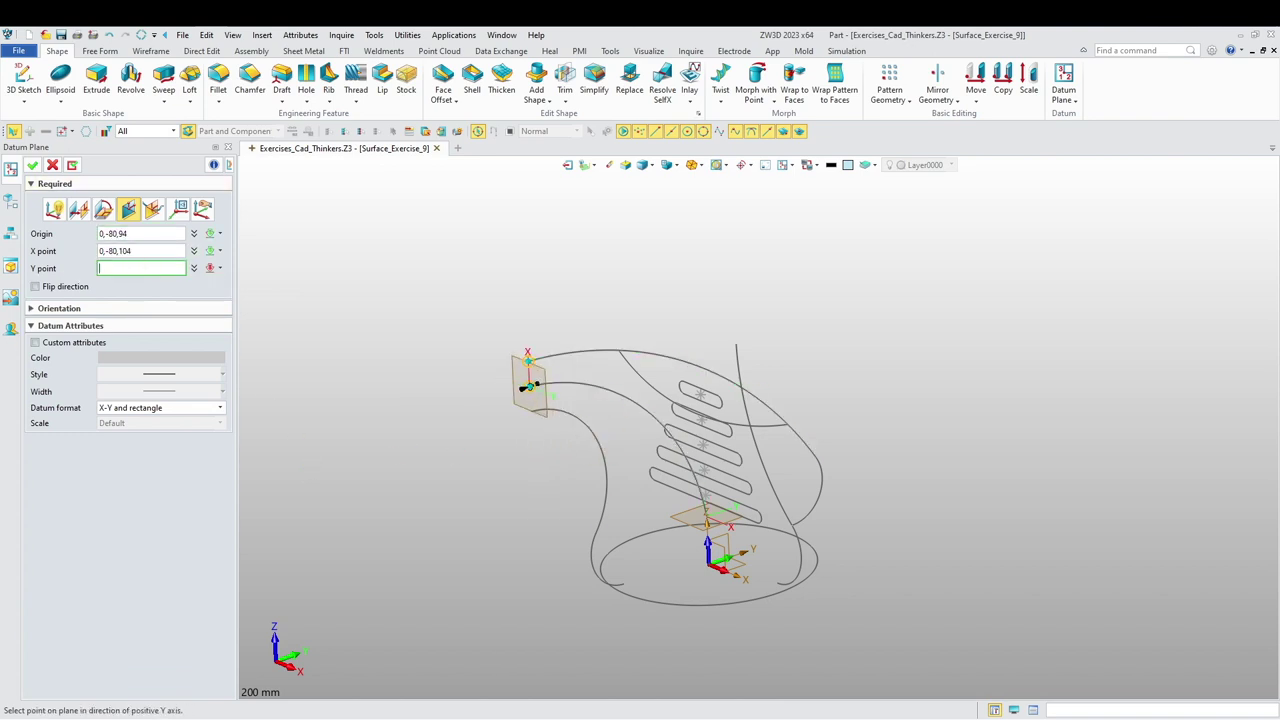
left_click(32, 165)
- Start a new sketch on the datum plane at the free ends of the side profile arcs
scroll(372, 364, "down", 2)
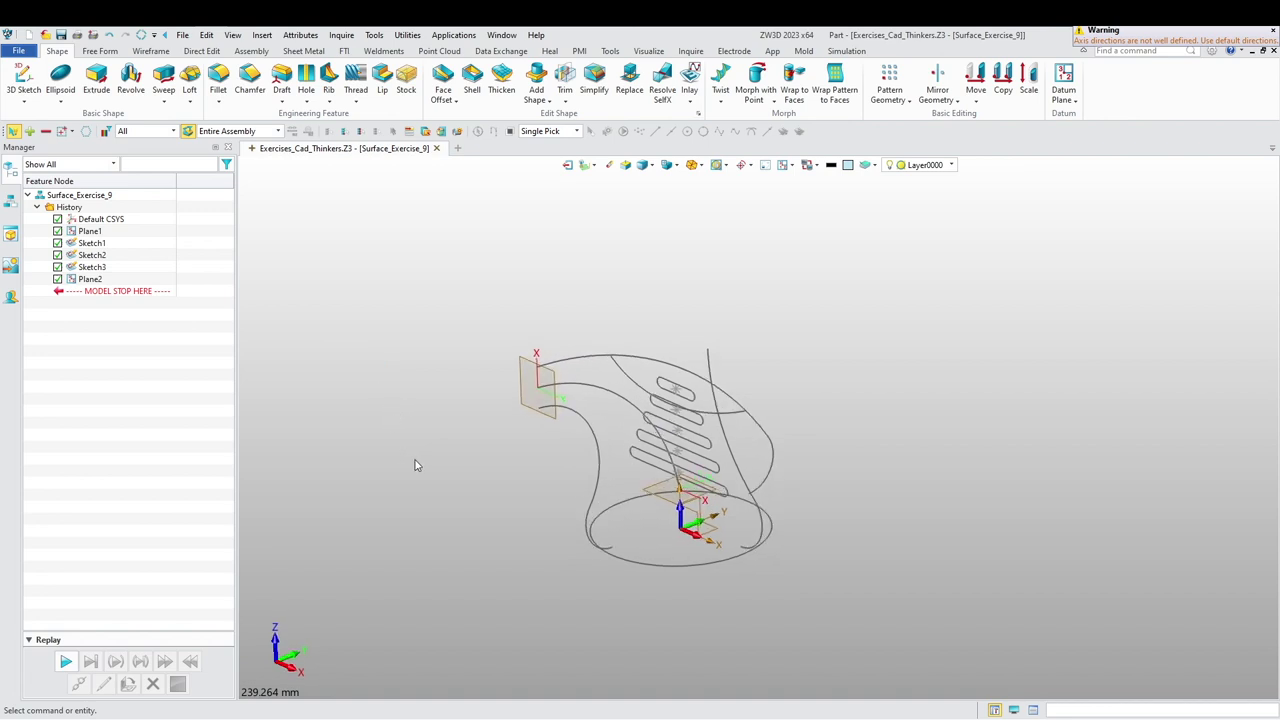
right_click(458, 435)
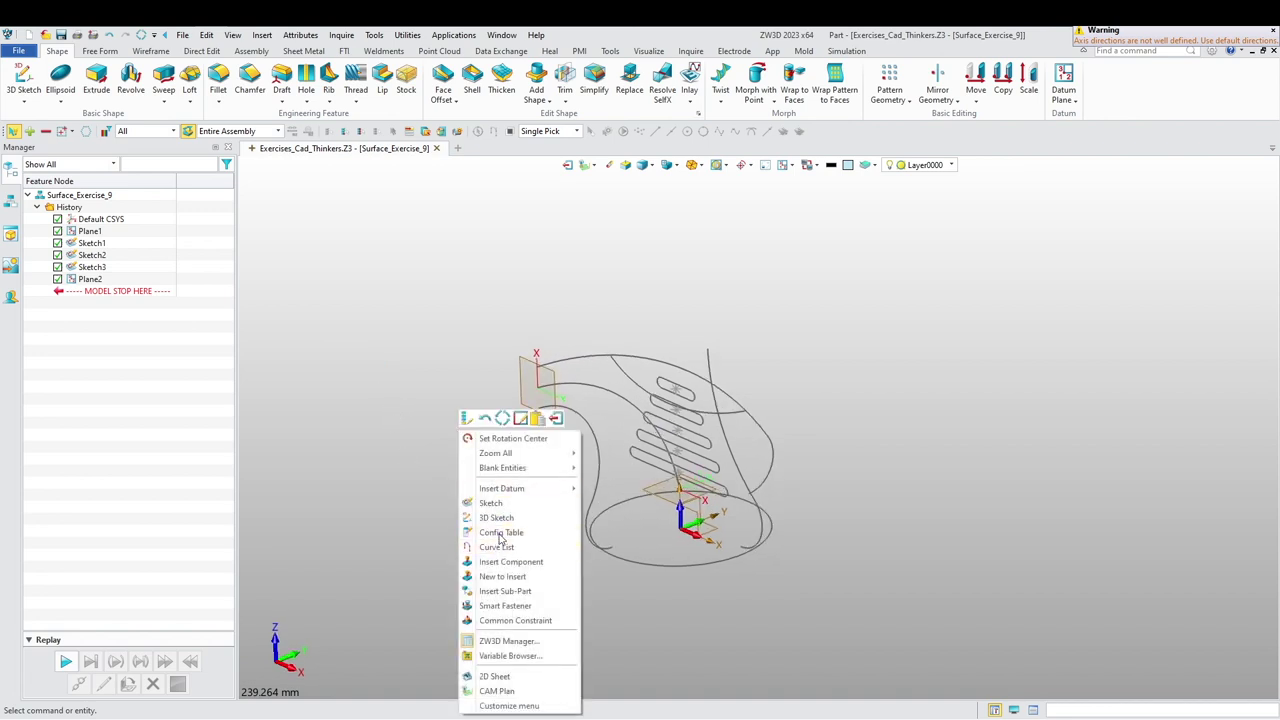
left_click(505, 500)
left_click(520, 412)
middle_click(460, 430)
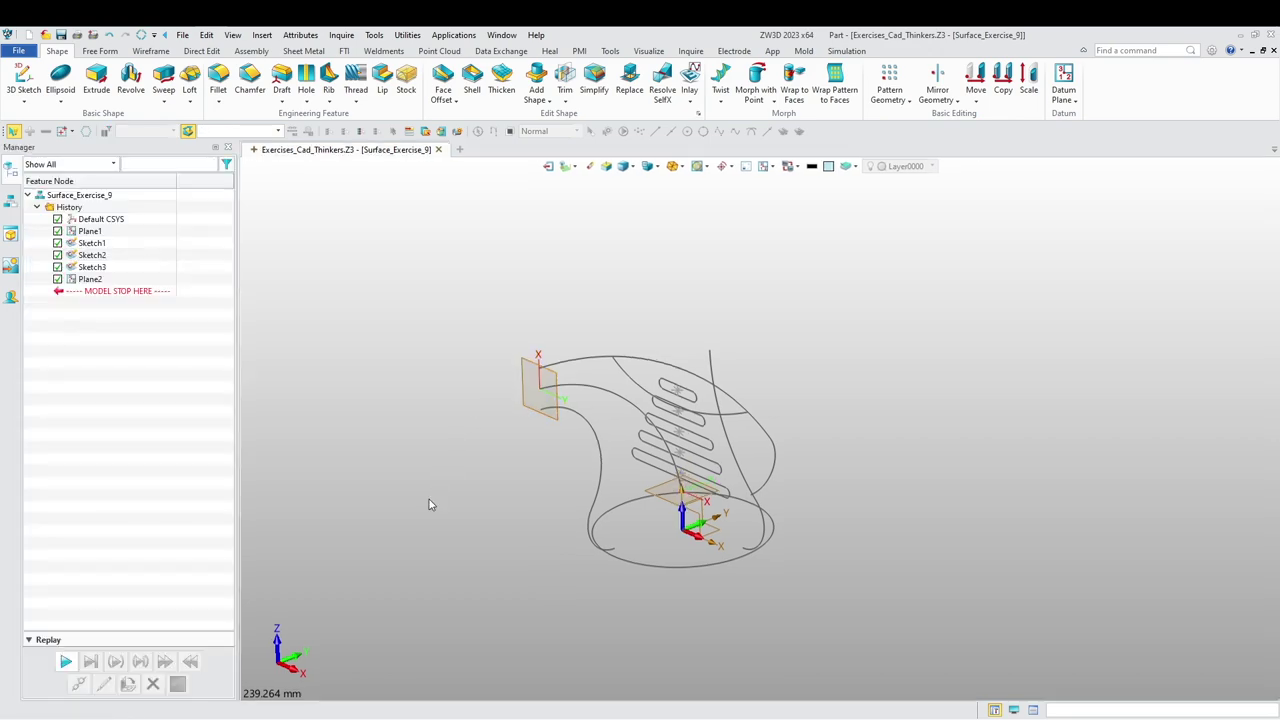
- Add a reference point at the middle arc's free end, on the datum plane's origin
scroll(630, 461, "up", 3)
middle_click_drag(527, 489, 545, 441)
right_click_drag(585, 436, 557, 451)
left_click(936, 73)
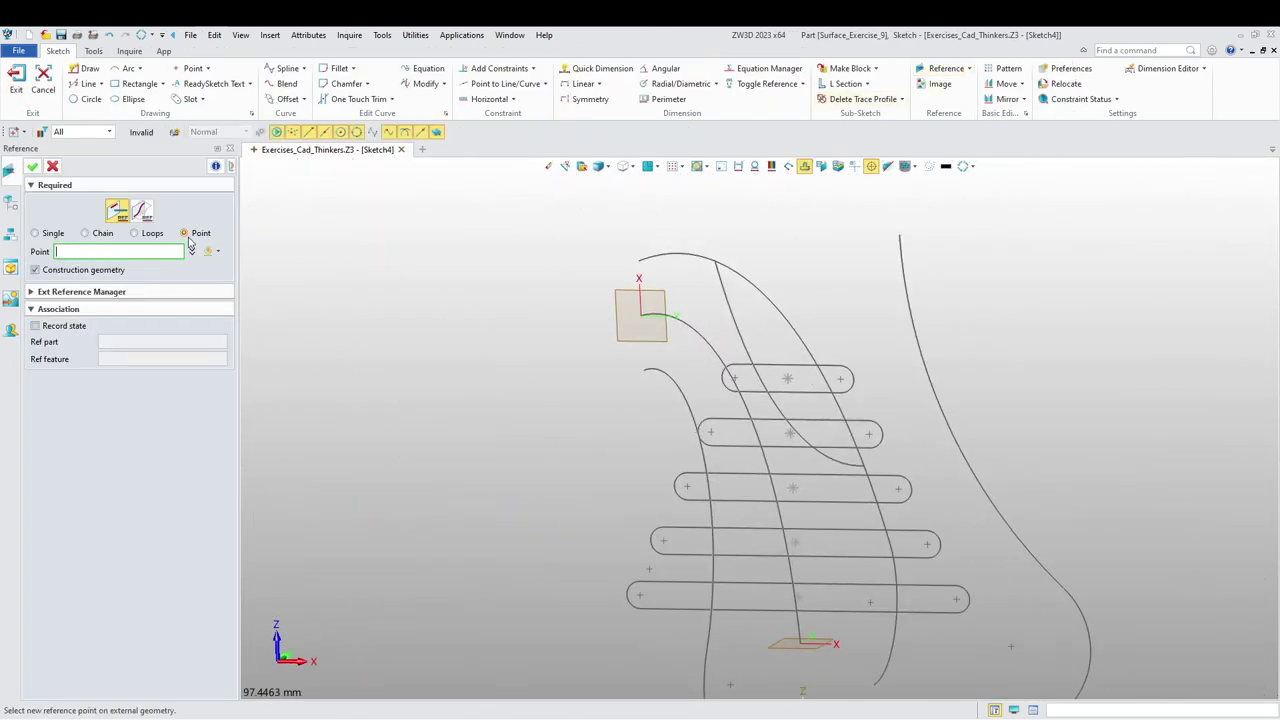
left_click(645, 325)
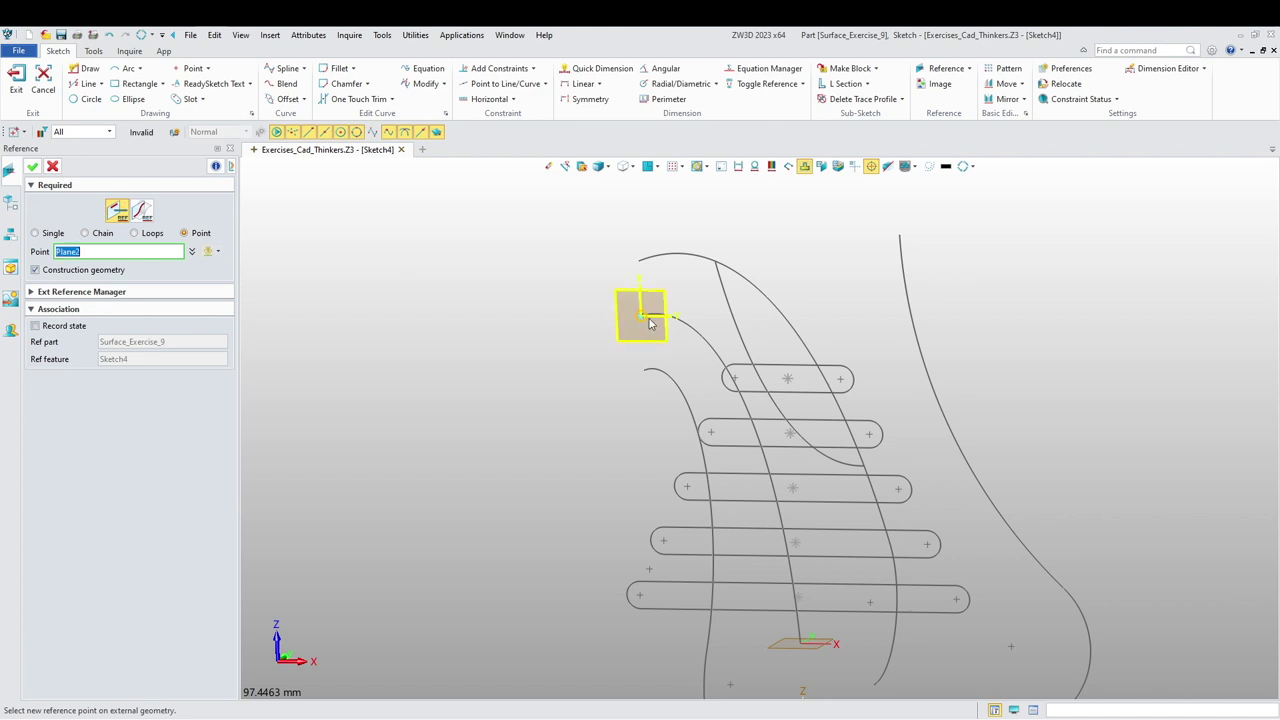
left_click(649, 323)
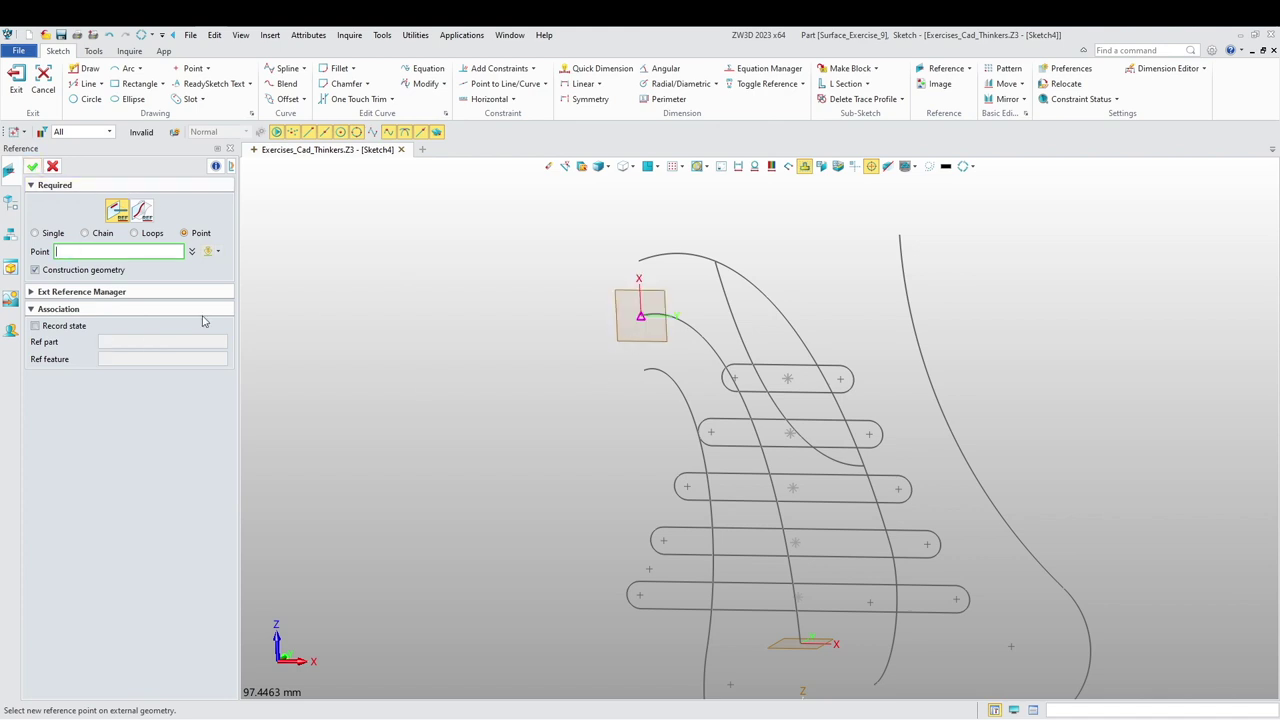
left_click(54, 167)
- Draw a two-point circle from the front profile's upper end horizontally inward and set its diameter to 20 mm
right_click_drag(464, 343, 524, 358)
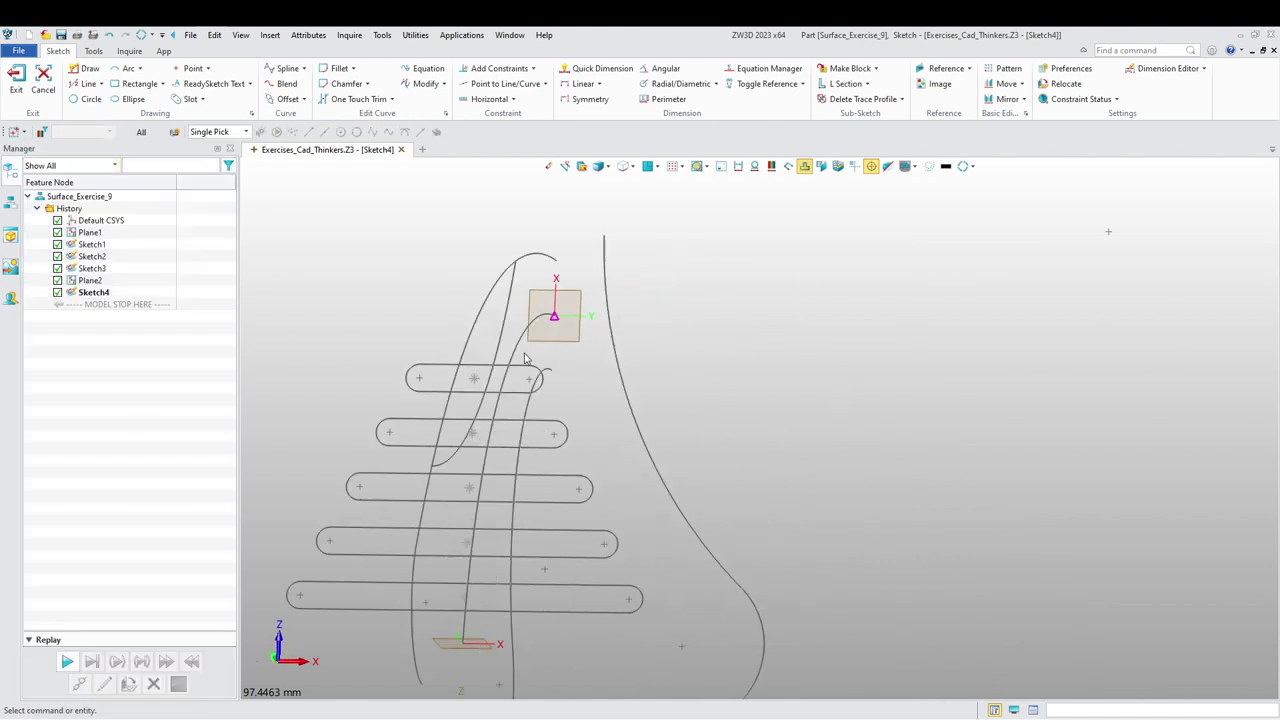
left_click(647, 166)
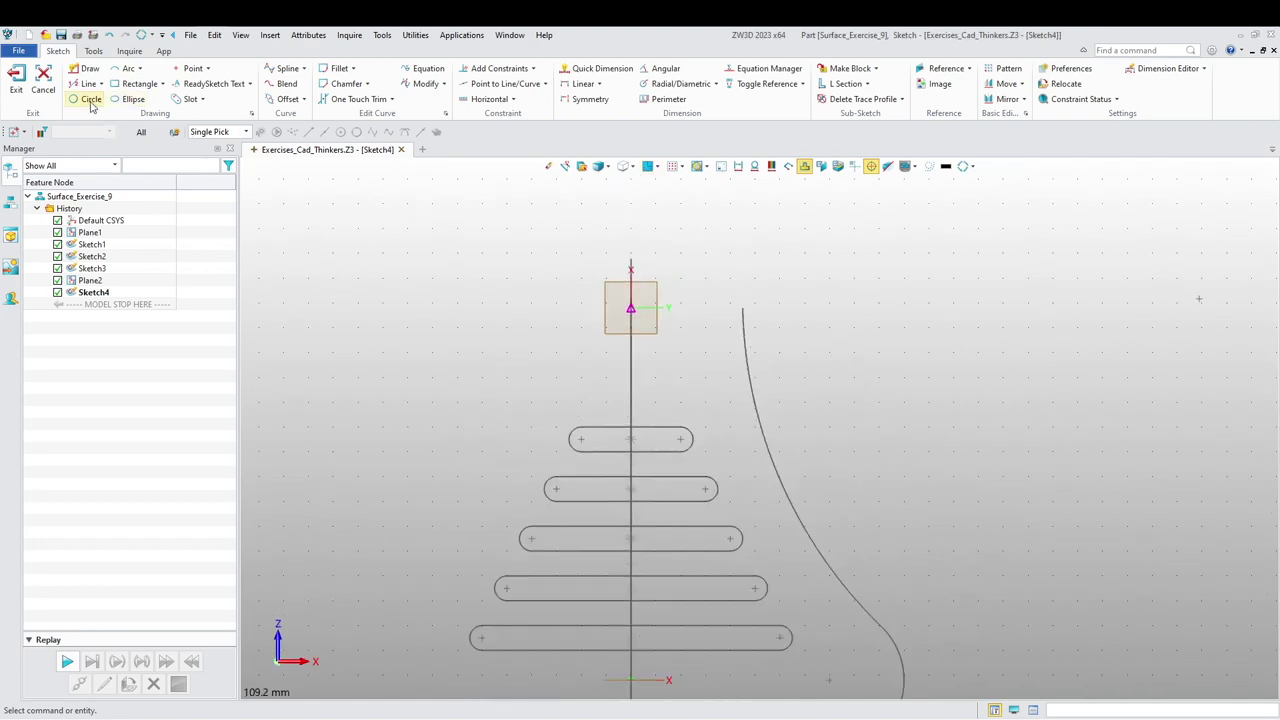
left_click(88, 99)
scroll(690, 340, "up", 2)
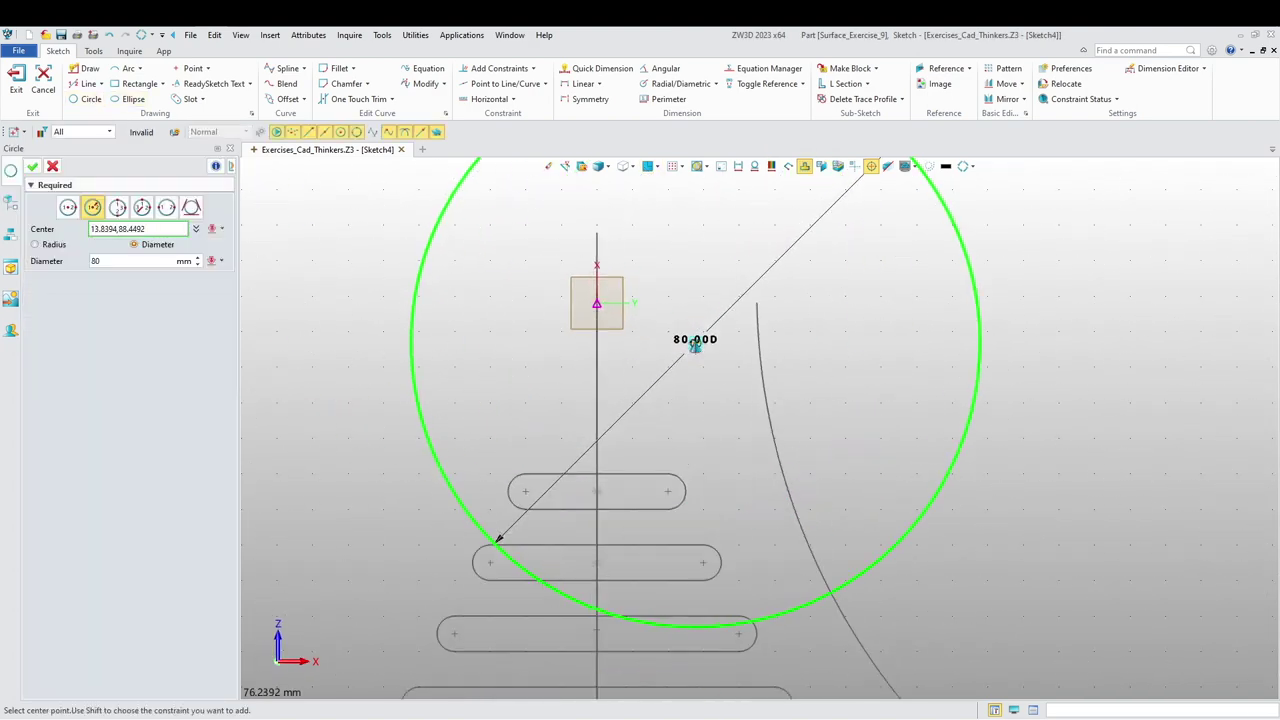
left_click(167, 207)
left_click(754, 343)
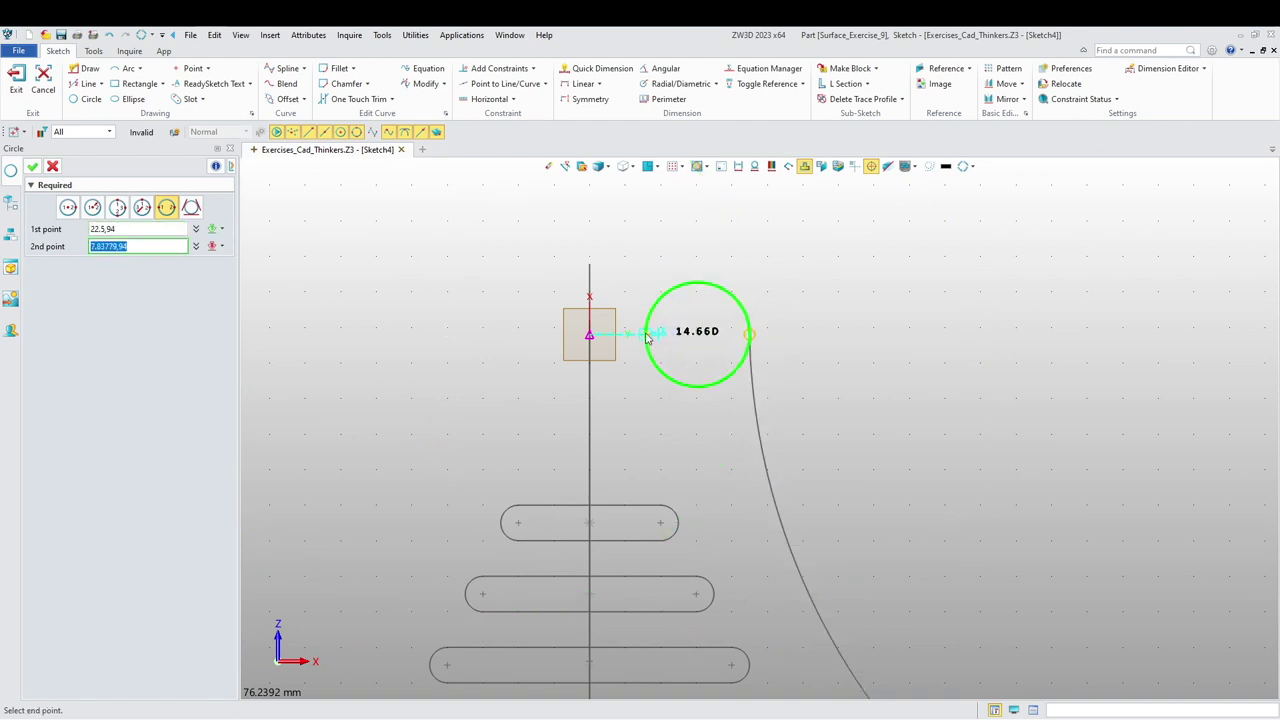
left_click(645, 335)
middle_click(618, 428)
double_click(721, 318)
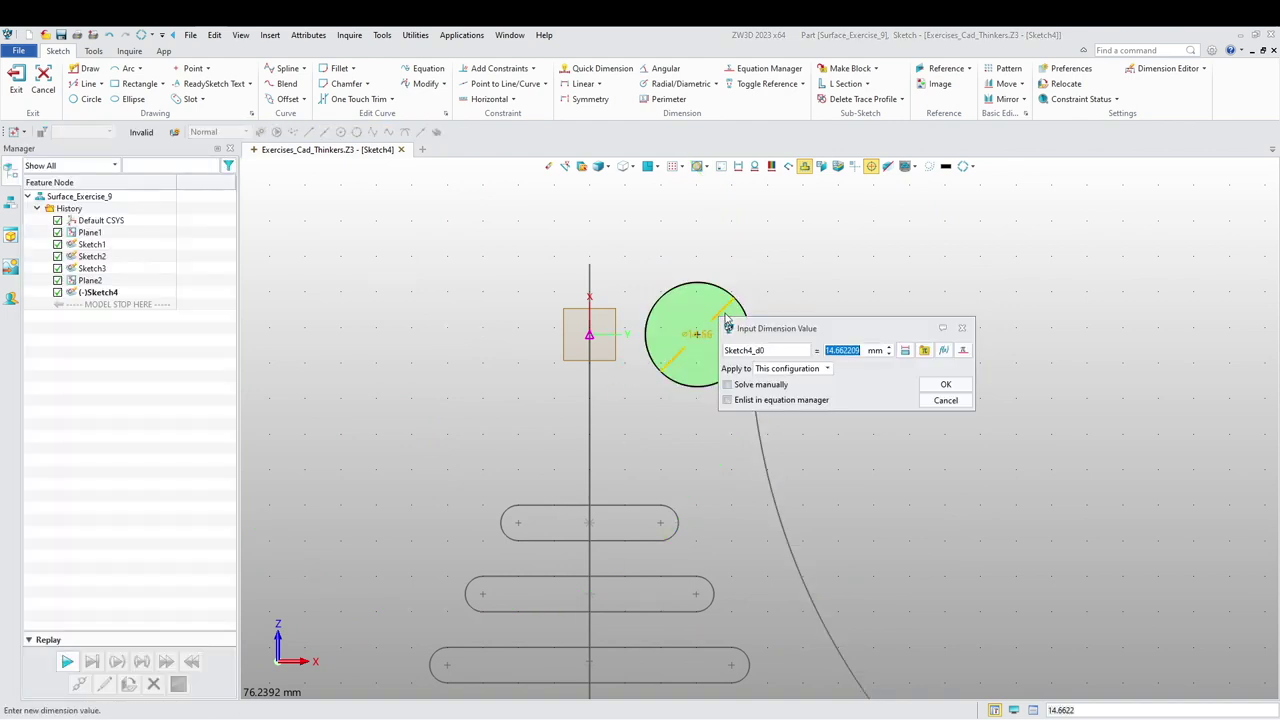
key("Return")
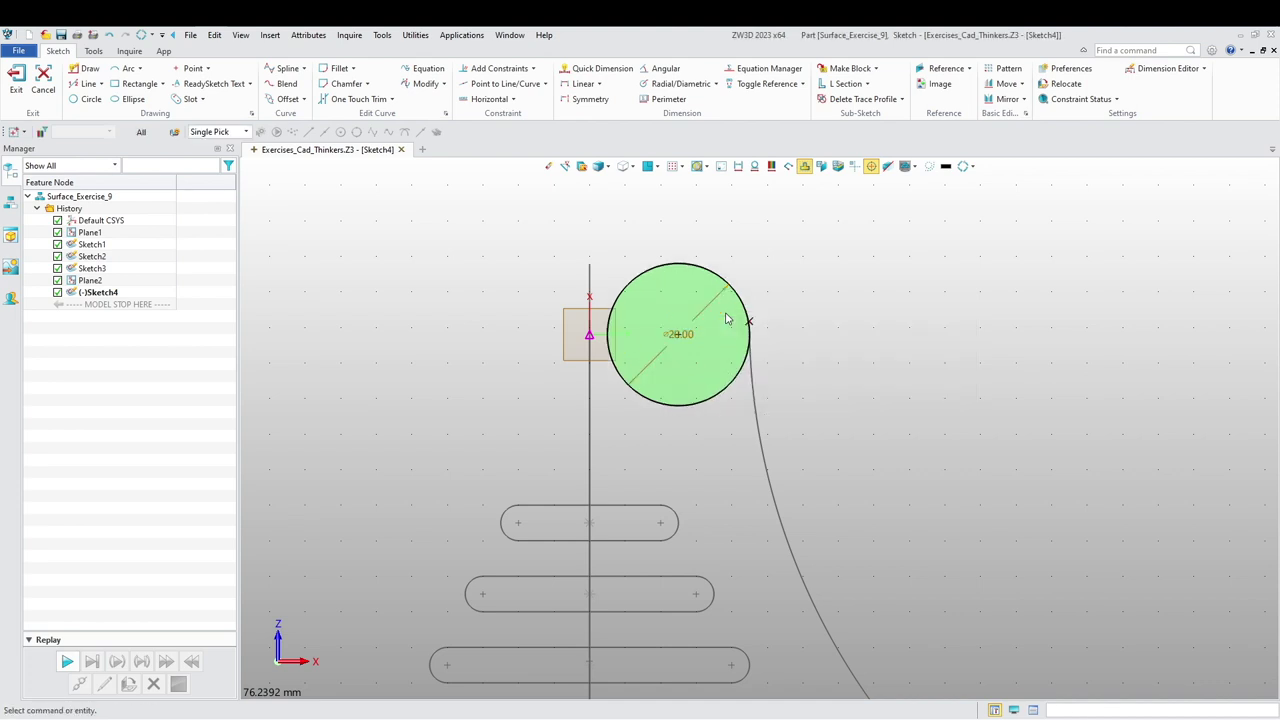
- Draw a vertical line across the circle from its top to its bottom and convert it to construction geometry
scroll(660, 345, "up", 3)
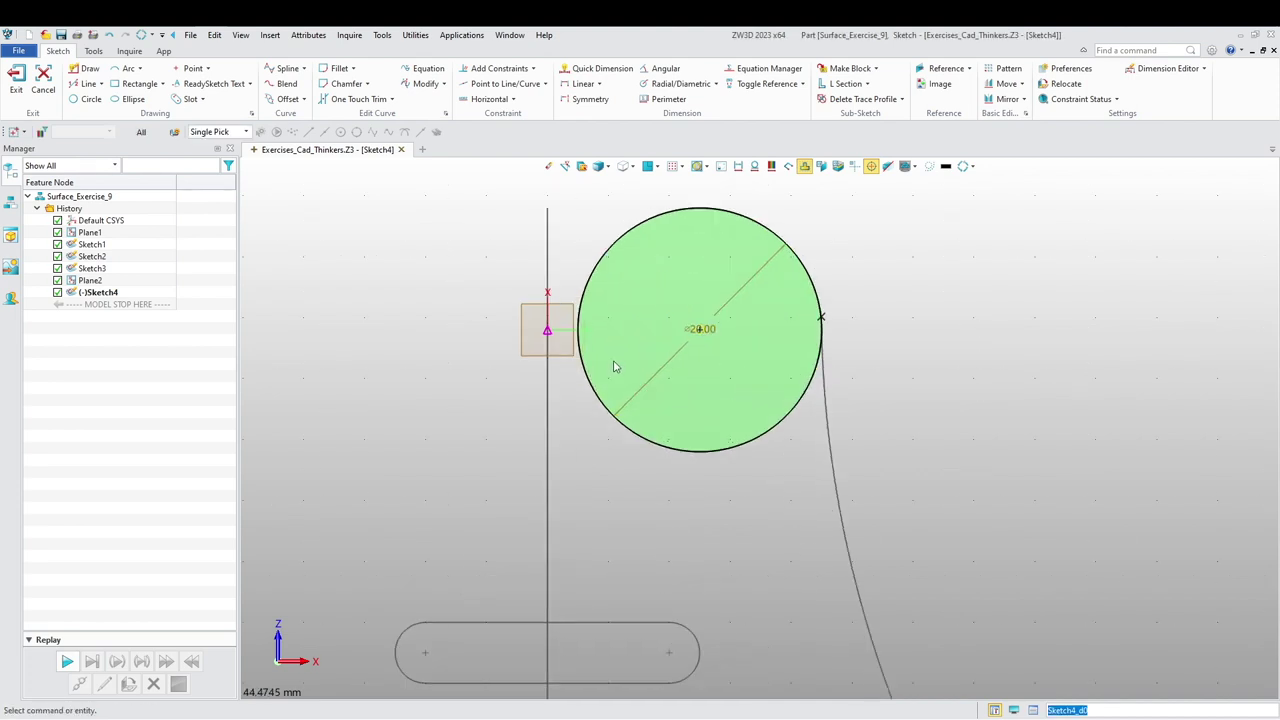
left_click(90, 69)
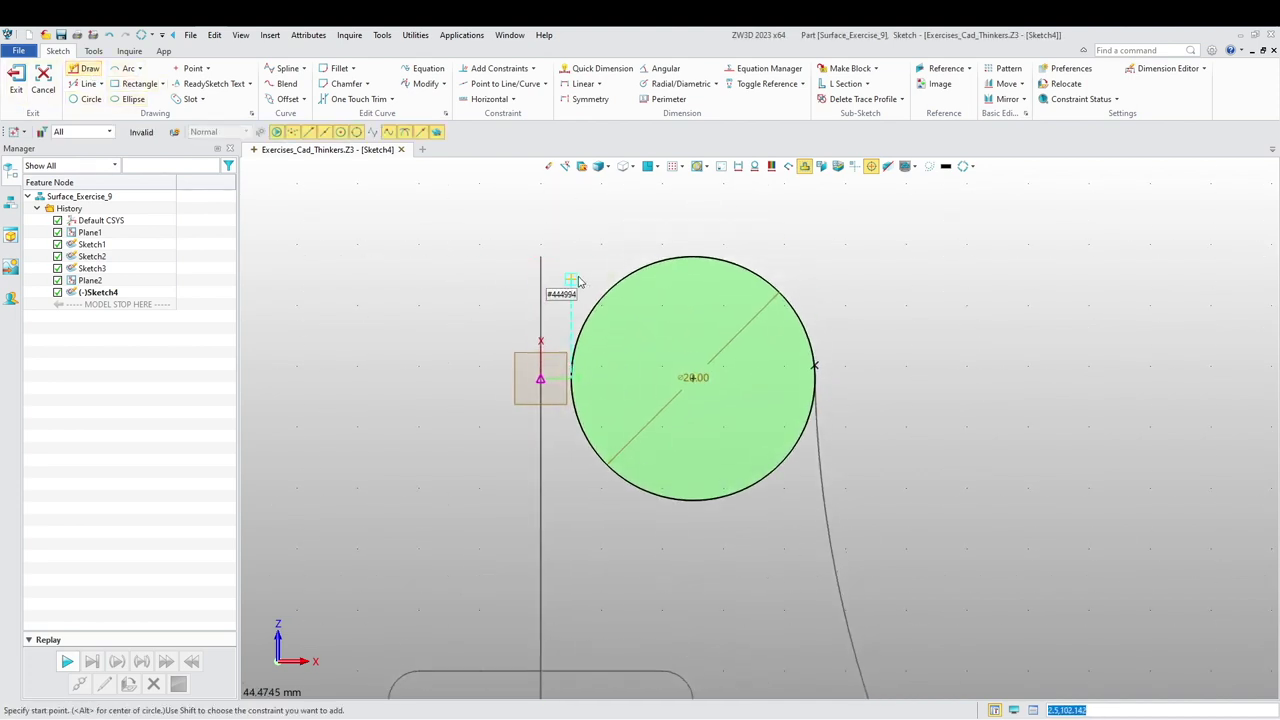
left_click(693, 257)
left_click(693, 499)
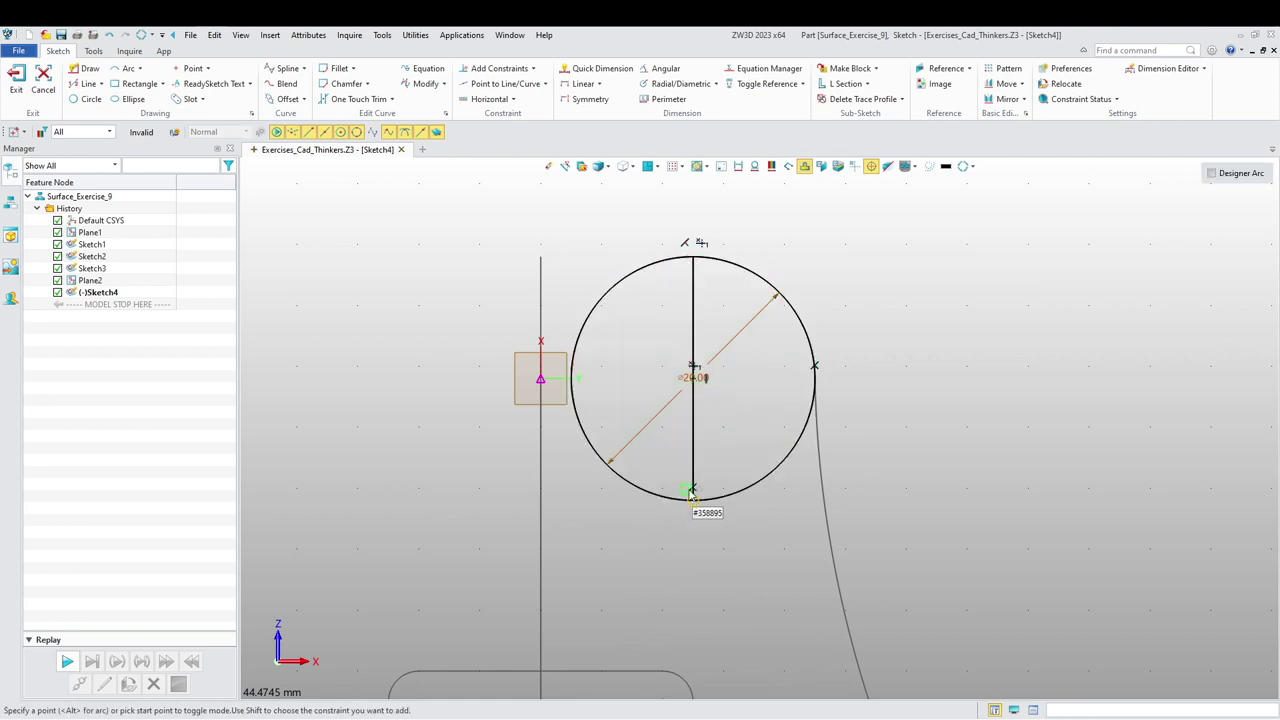
key("Escape")
right_click(697, 457)
key("Escape")
right_click(700, 400)
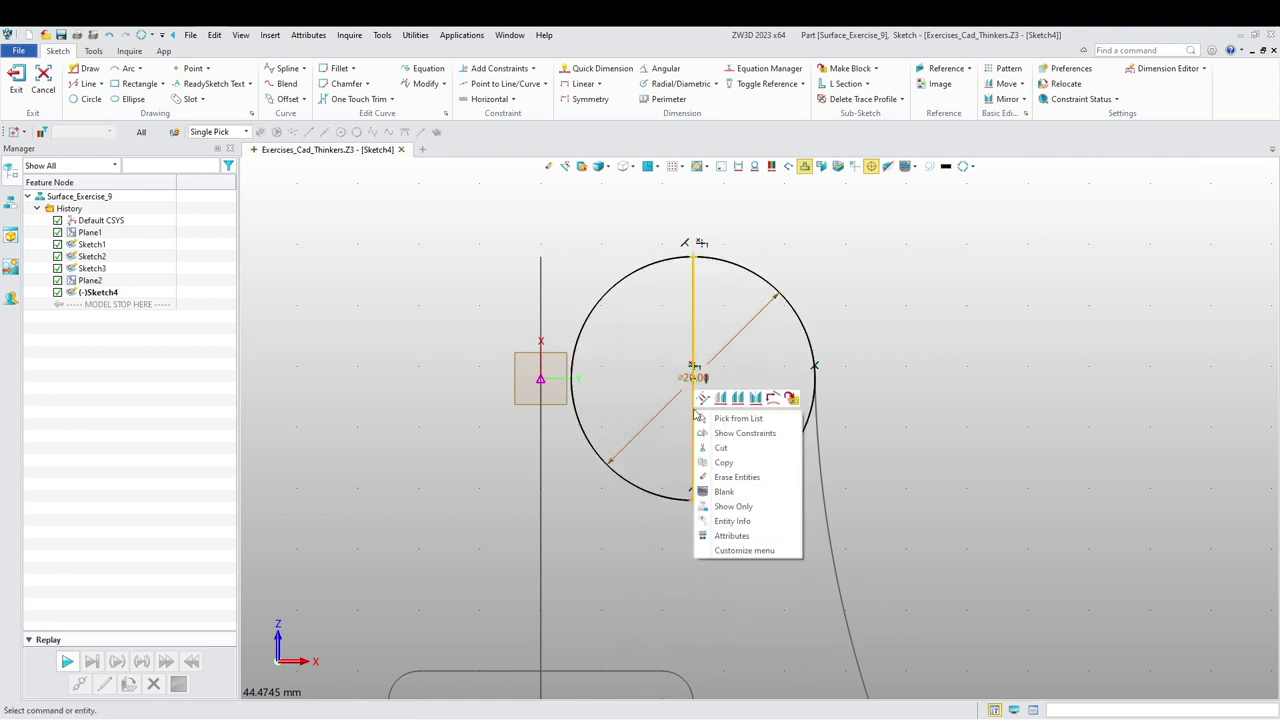
left_click(706, 403)
- Draw two horizontal lines joining the circle's top and bottom points to the ends of the upper and lower side profile arcs
left_click(90, 69)
left_click(541, 257)
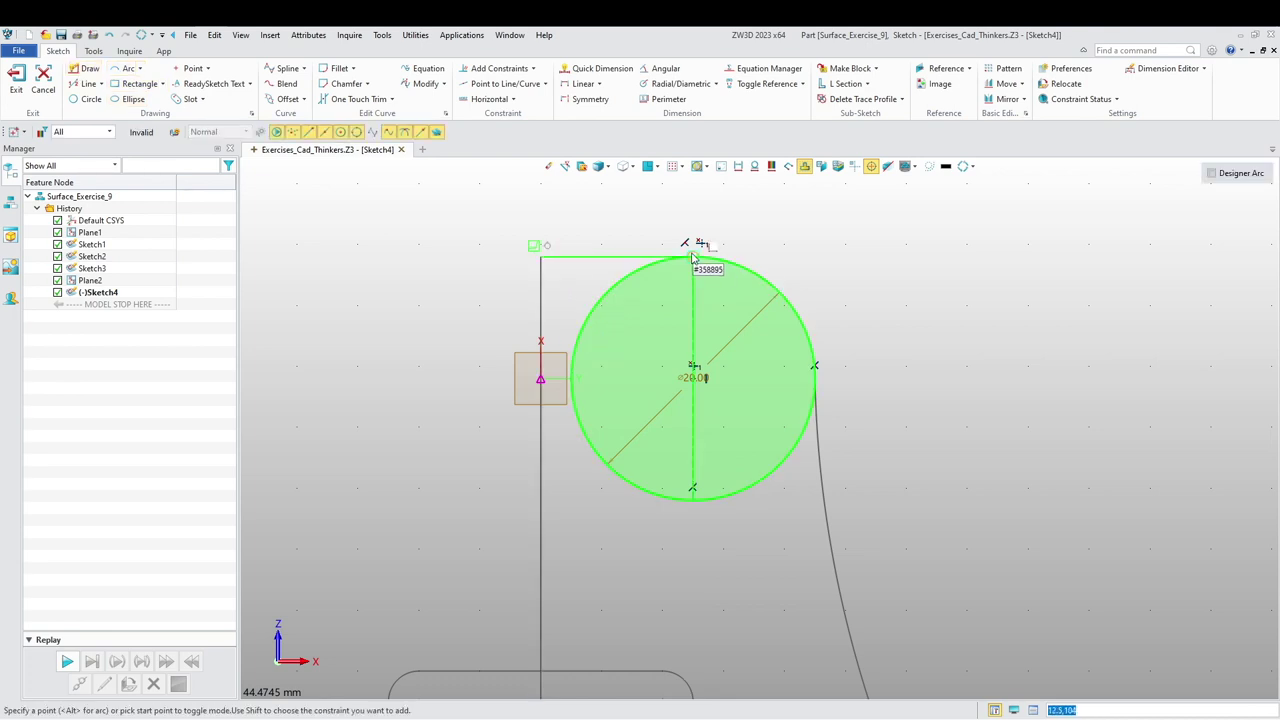
left_click(692, 256)
middle_click(622, 399)
middle_click(641, 466)
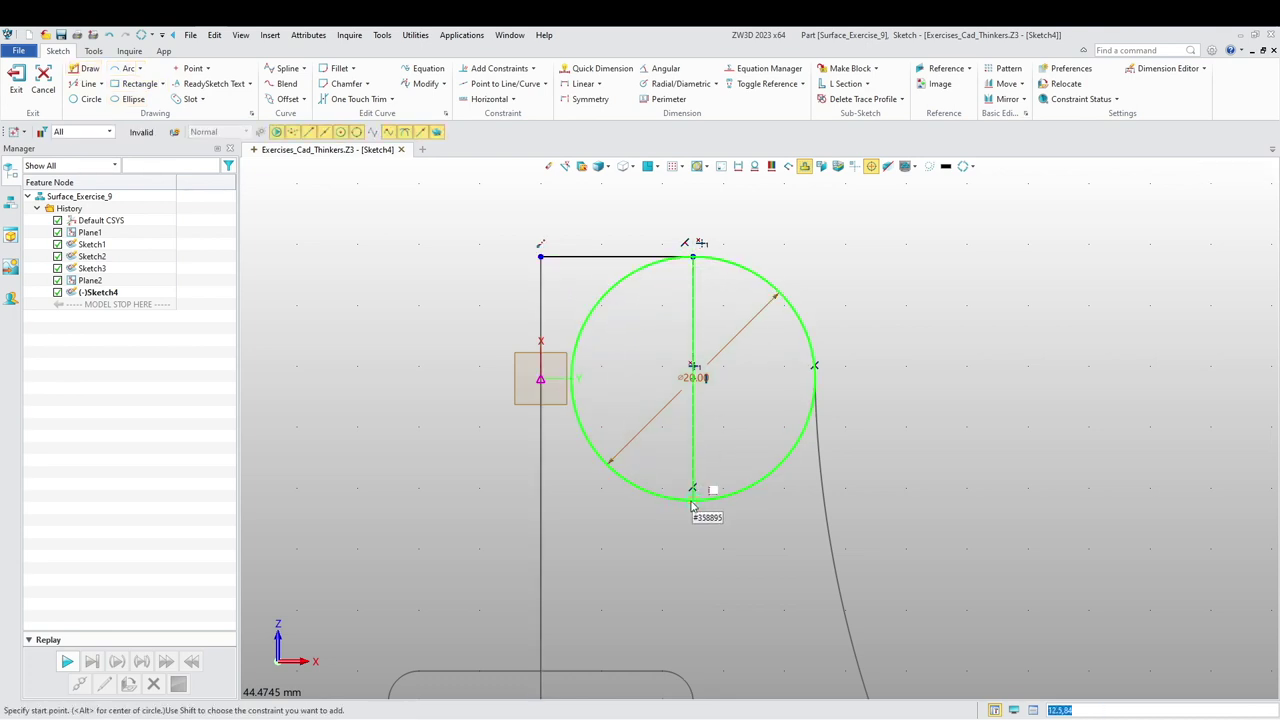
left_click(693, 500)
left_click(541, 500)
key("Escape")
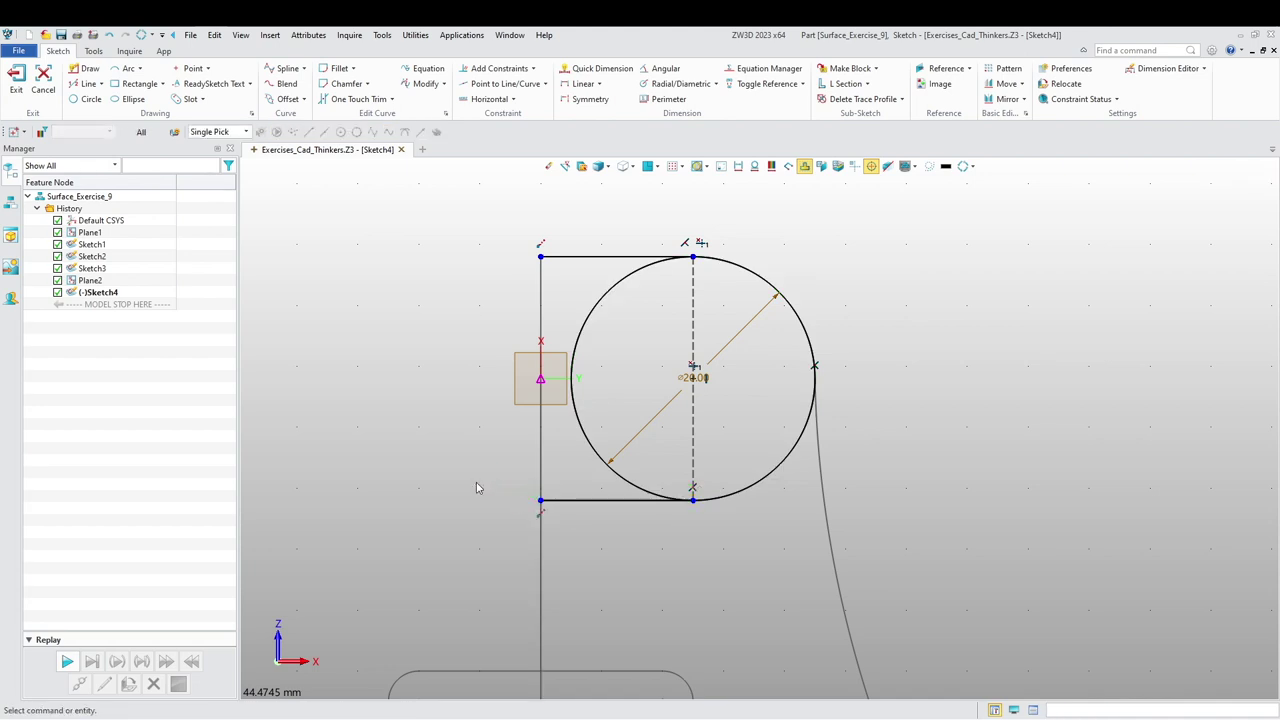
- Trim away the circle's inner half, leaving the outer semicircle between the two horizontal lines
left_click(358, 99)
left_click(603, 292)
scroll(604, 329, "down", 2)
right_click_drag(606, 371, 604, 496)
middle_click_drag(665, 498, 439, 533)
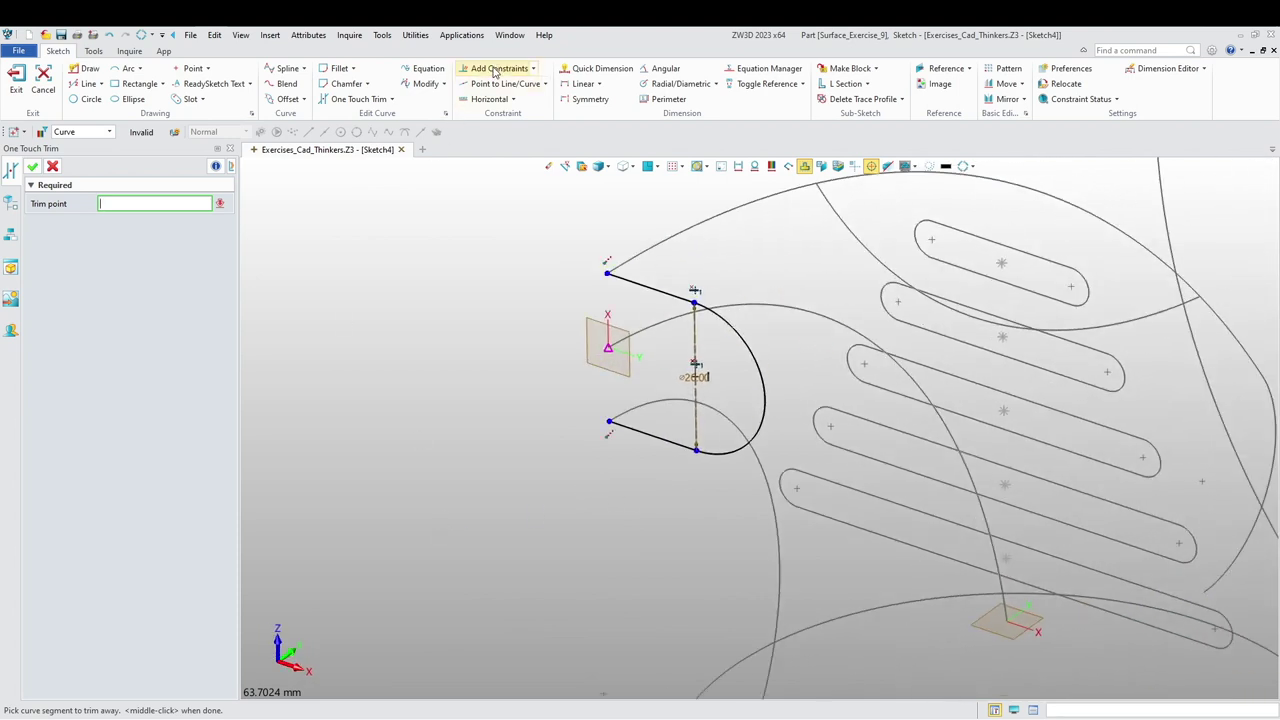
- Auto-constrain the end profile using the sketch origin as base point, and exit the sketch
left_click(535, 70)
left_click(505, 114)
scroll(491, 175, "down", 5)
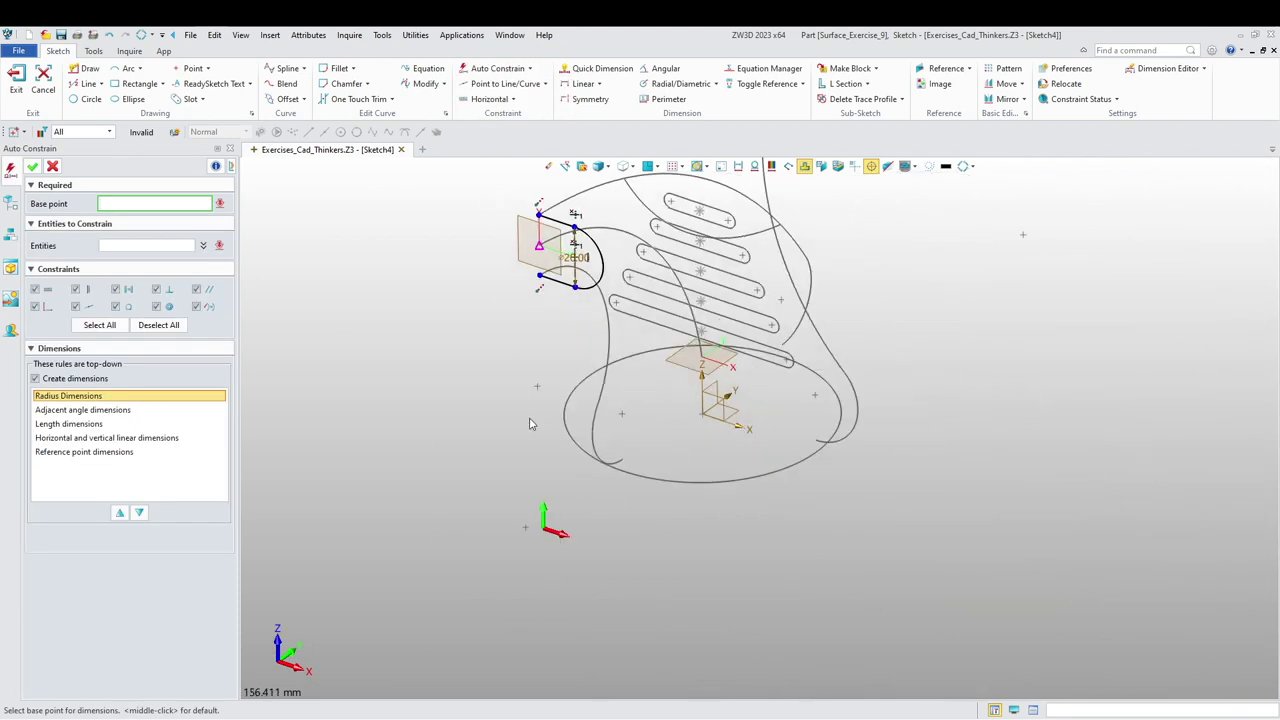
left_click(544, 530)
left_click(32, 166)
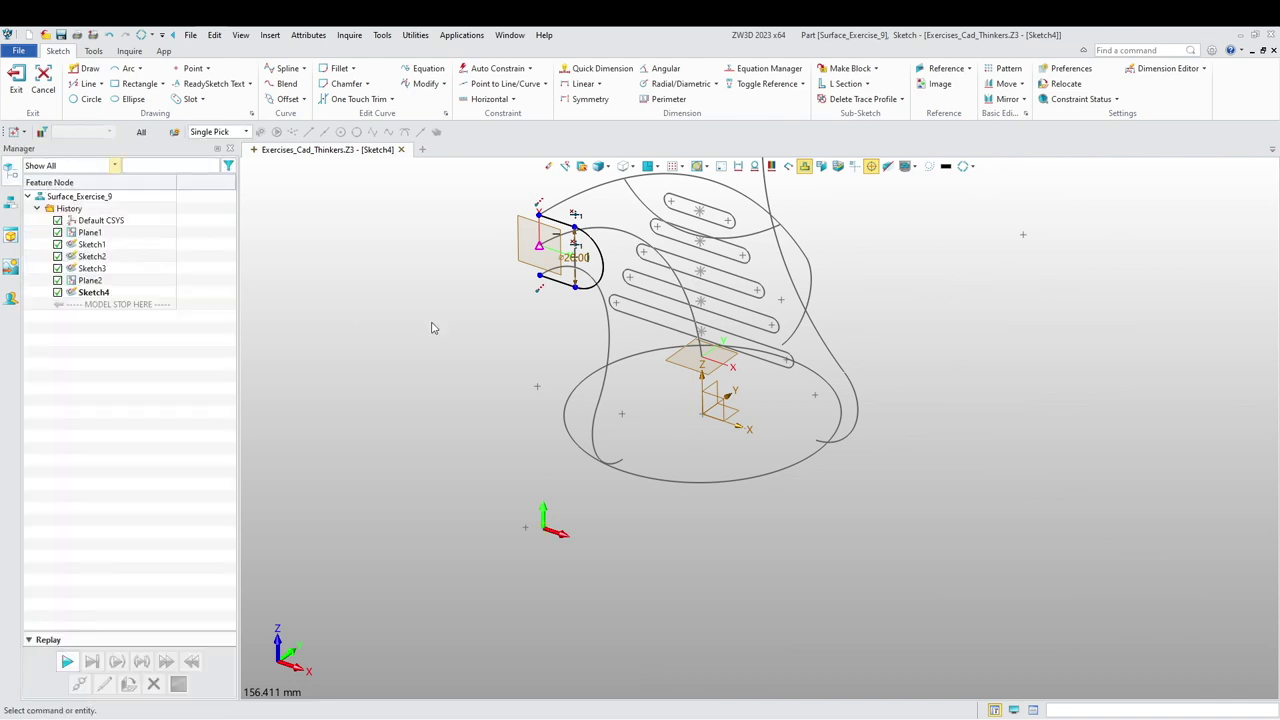
scroll(551, 289, "up", 5)
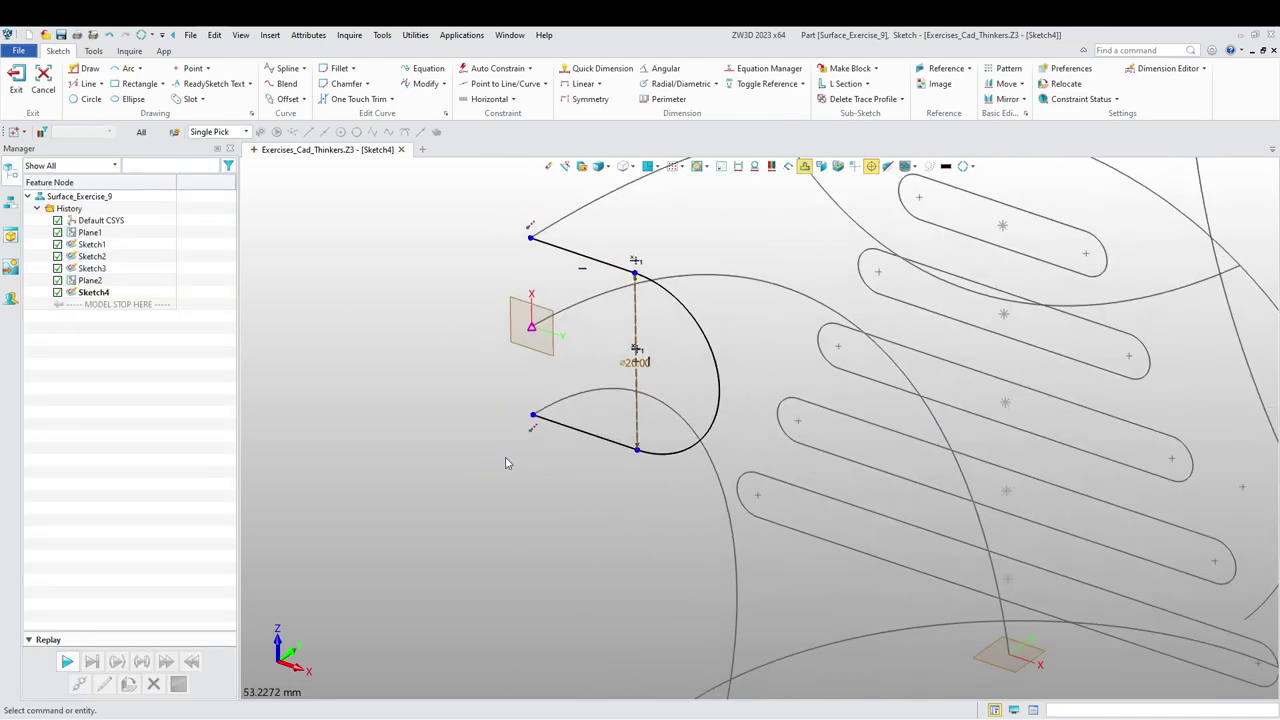
left_click(16, 82)
- Start a new sketch on the horizontal offset plane above the base circle
mouse_move(437, 249)
middle_mouse_down()
mouse_move(449, 360)
mouse_move(505, 438)
mouse_move(500, 394)
mouse_move(501, 407)
middle_mouse_up()
right_click(501, 407)
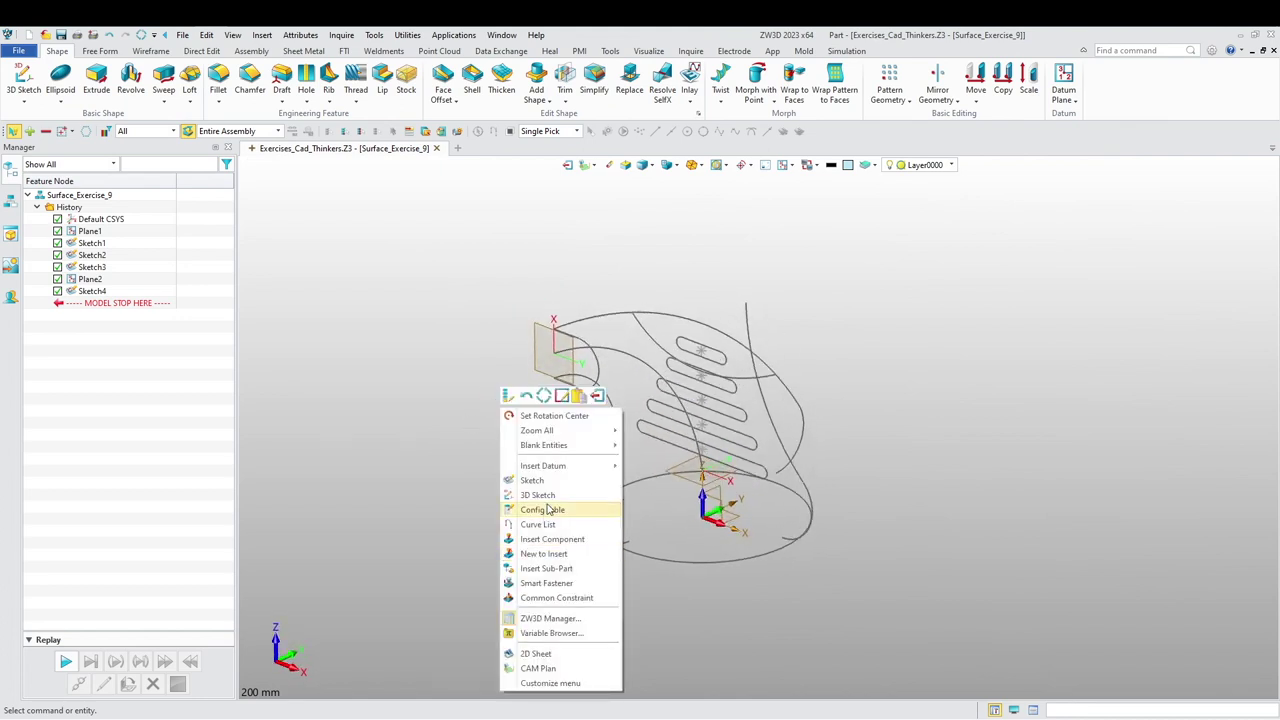
left_click(532, 480)
left_click(692, 487)
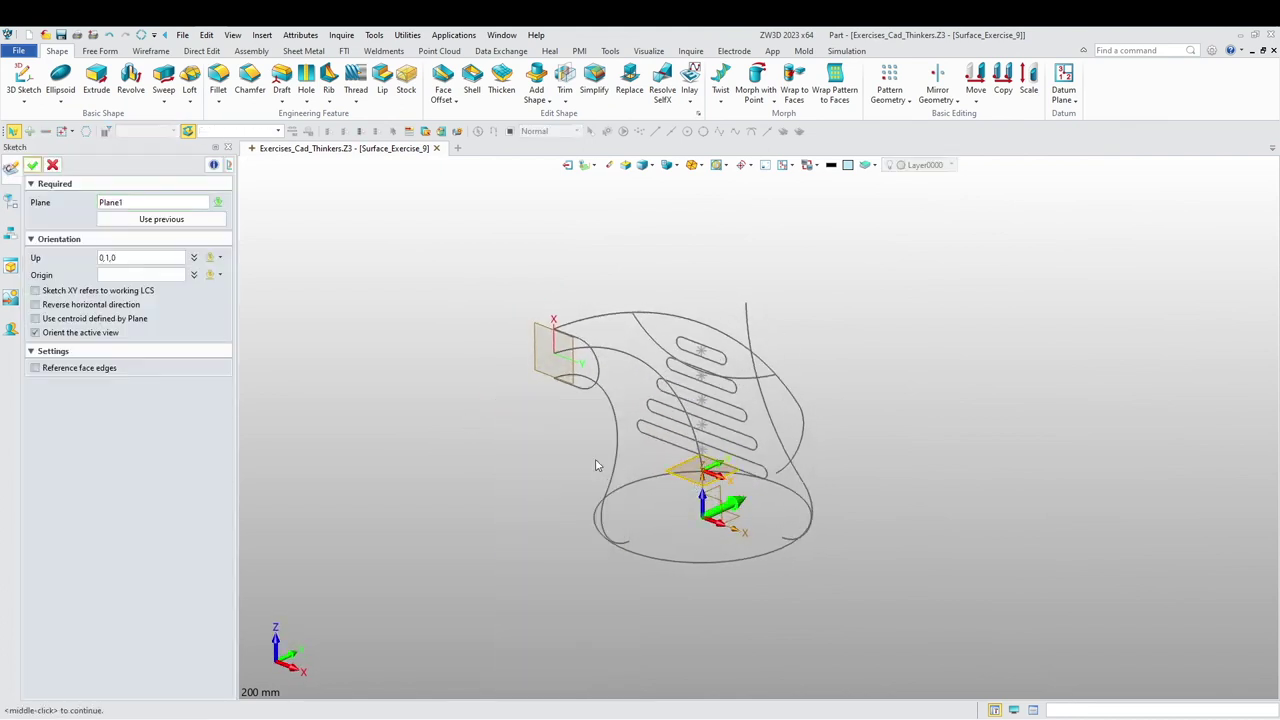
middle_click(507, 468)
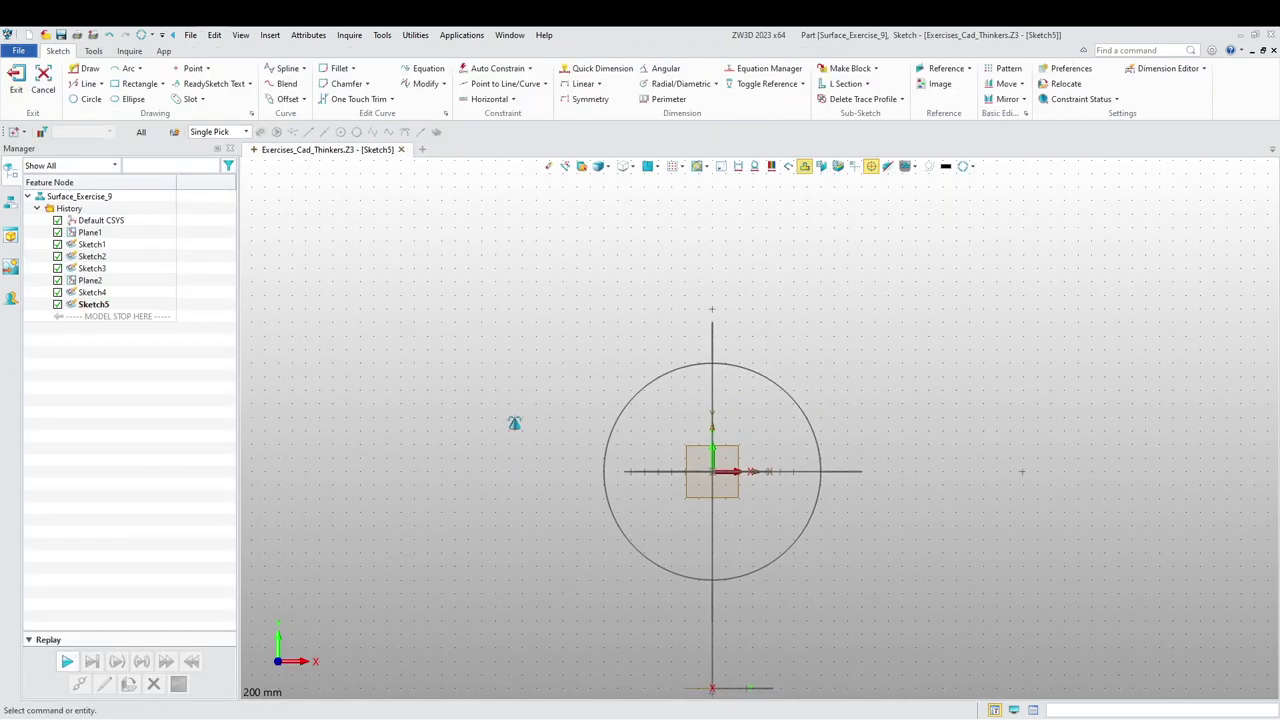
left_click(85, 99)
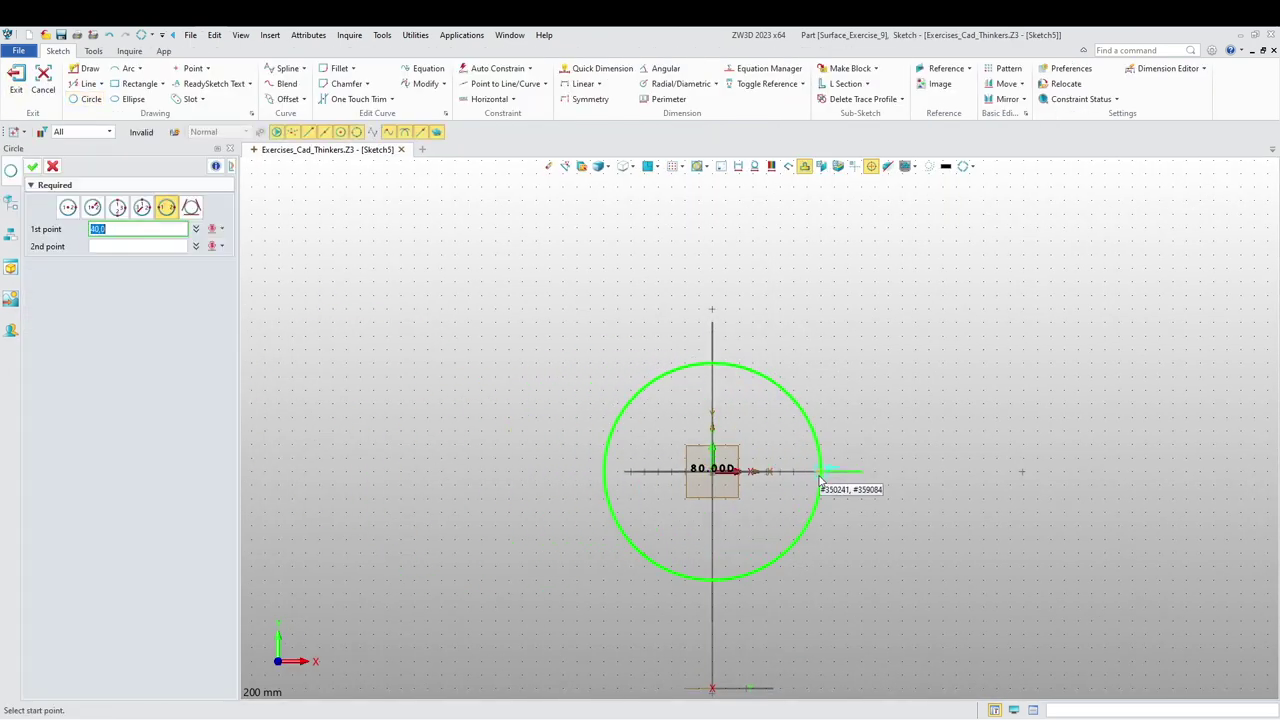
left_click(94, 212)
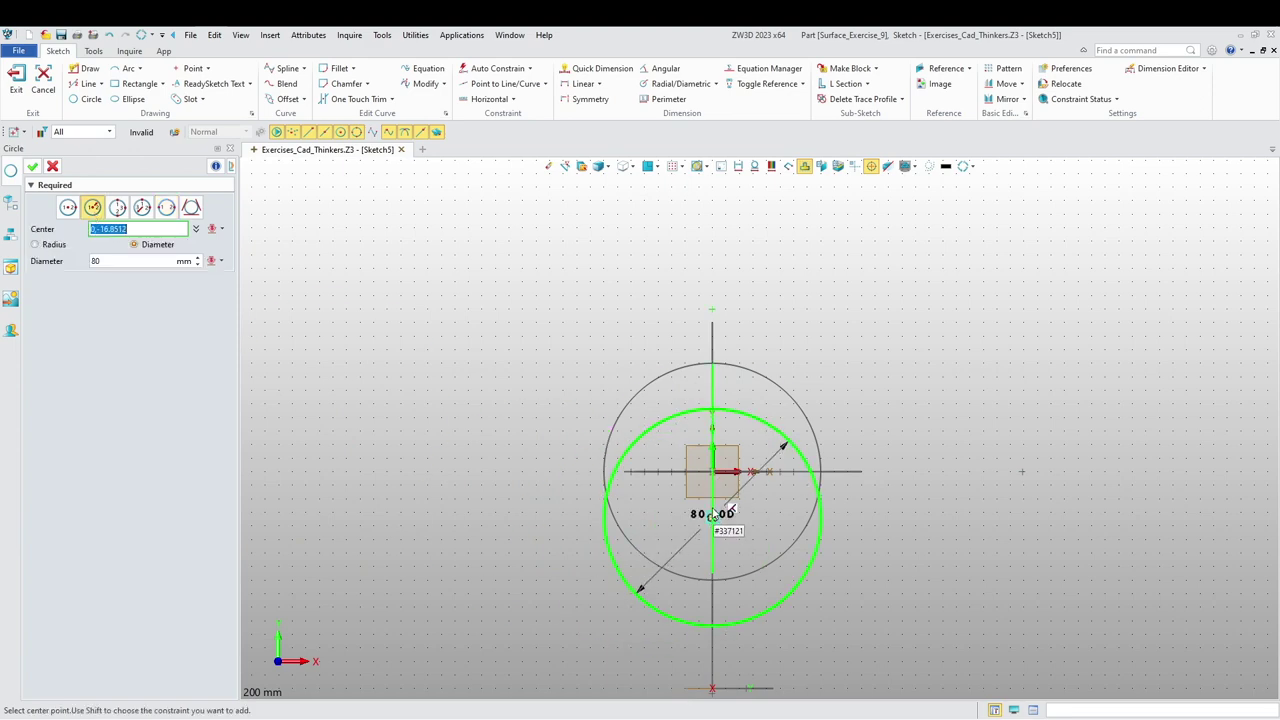
key("Escape")
- Reference the front arc profile's intersection with the sketch plane as a construction point
left_click(944, 70)
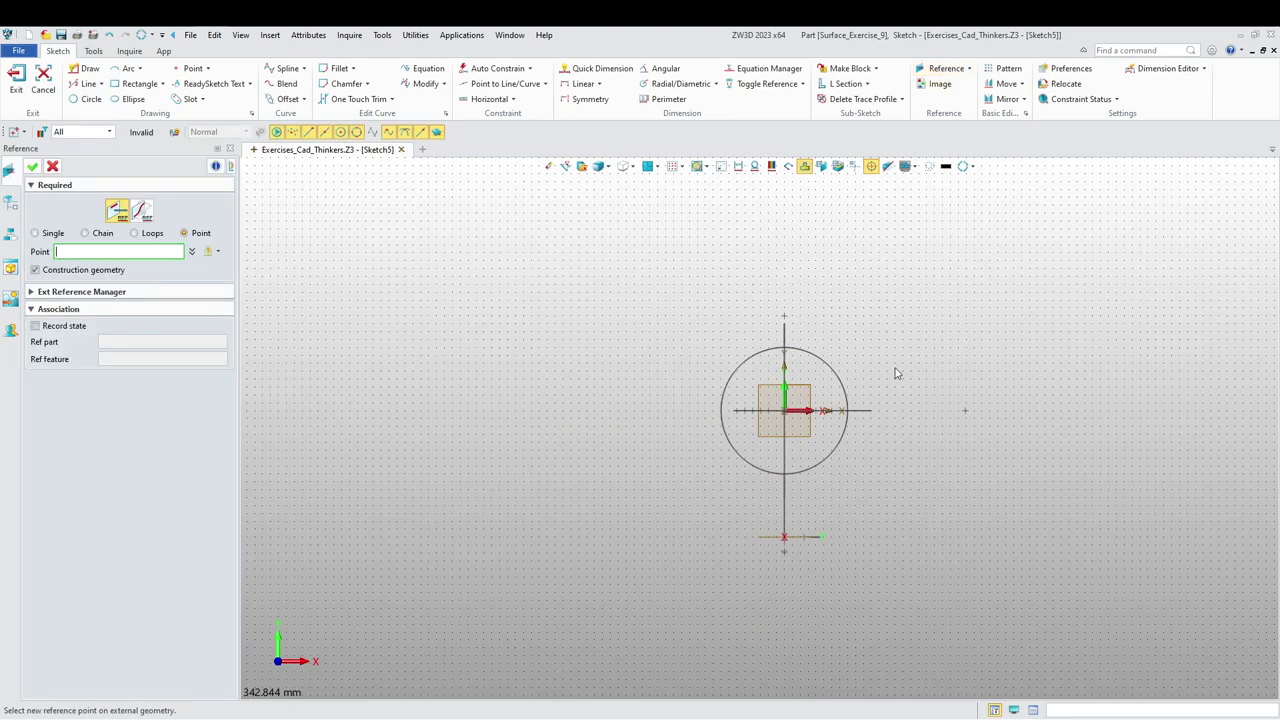
scroll(797, 510, "up", 8)
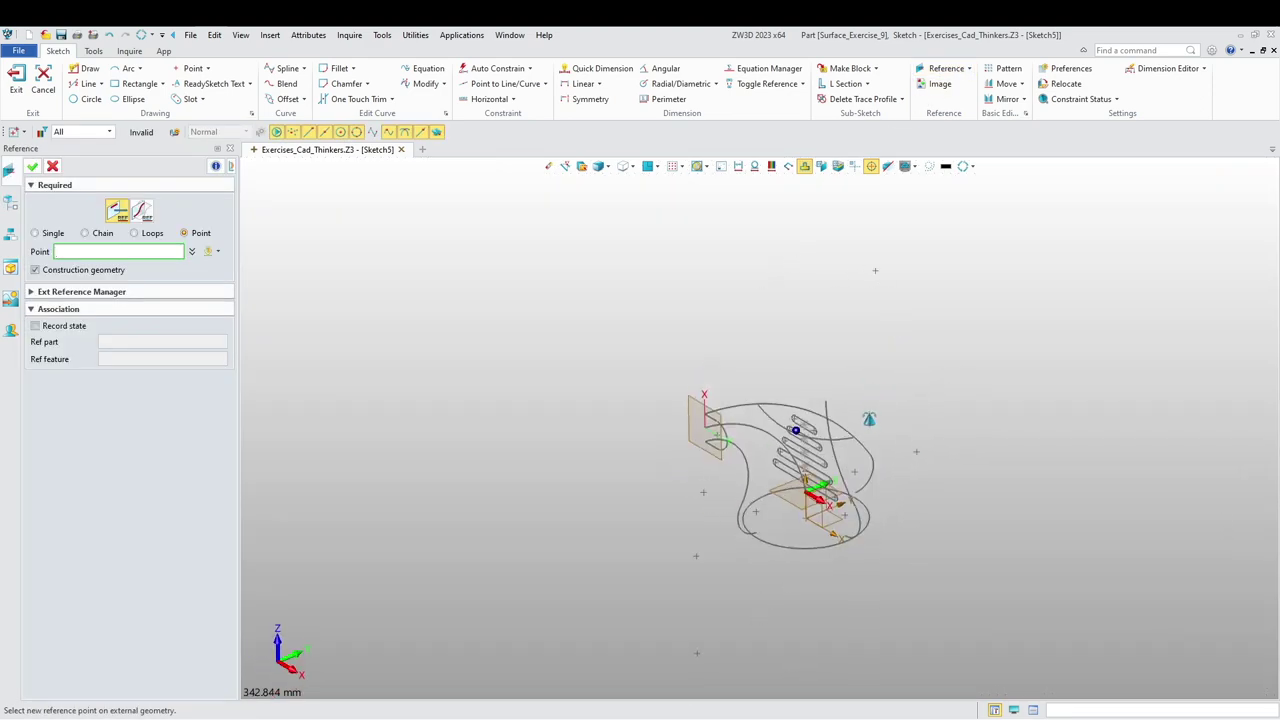
left_click(143, 210)
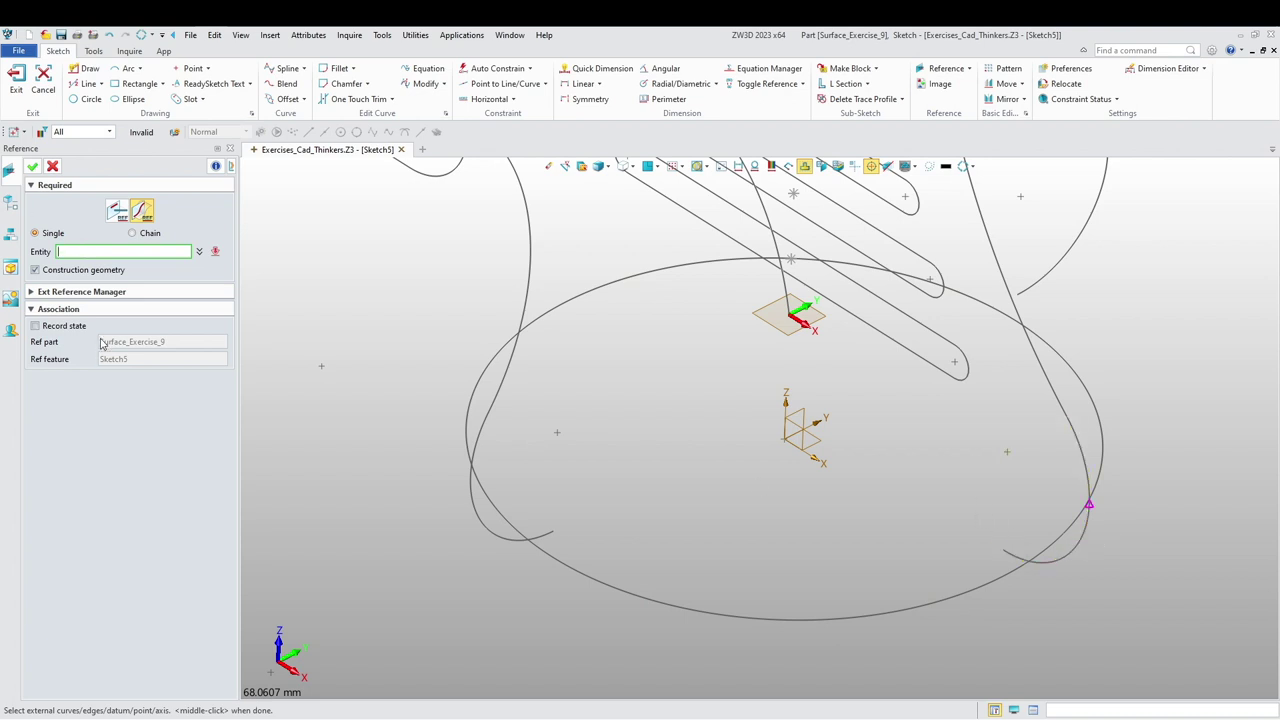
left_click(33, 167)
scroll(803, 540, "down", 2)
mouse_move(800, 545)
right_mouse_down()
mouse_move(810, 507)
mouse_move(840, 505)
mouse_move(831, 517)
mouse_move(686, 484)
right_mouse_up()
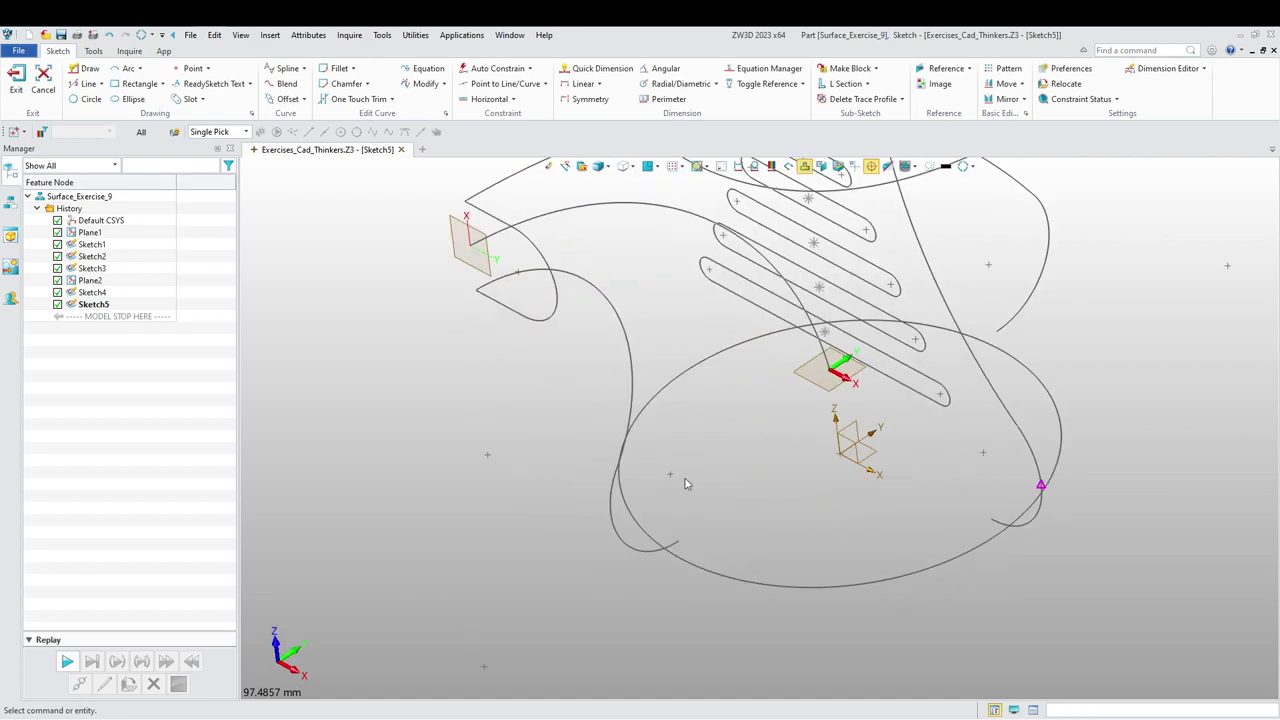
left_click(501, 467)
left_click(648, 167)
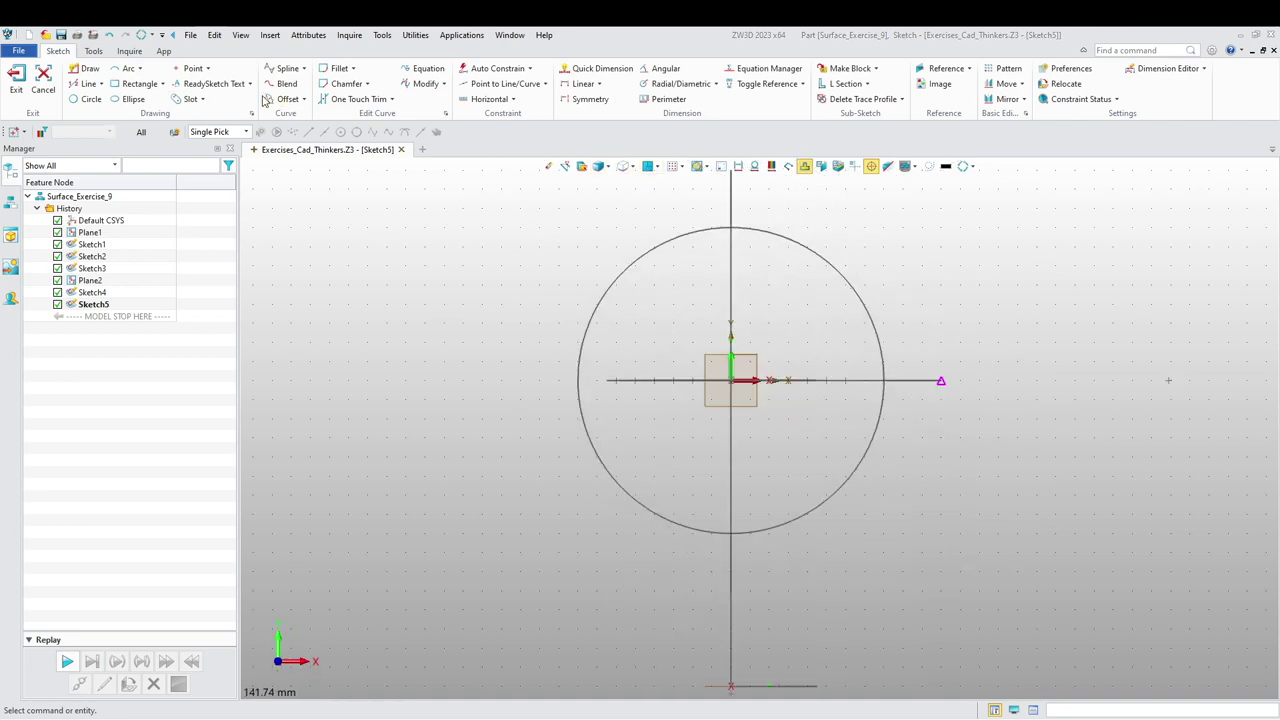
- Draw a circle centred on the sketch origin with its boundary through the referenced intersection point, and exit the sketch
left_click(86, 99)
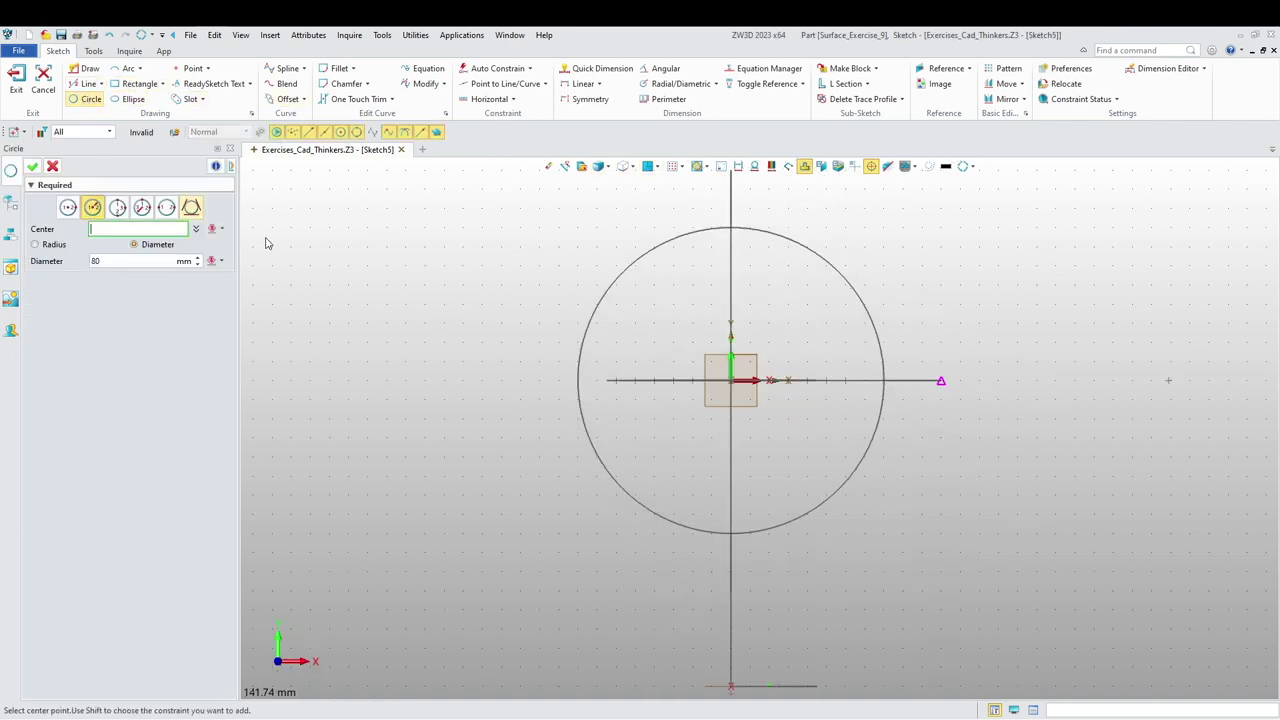
left_click(727, 393)
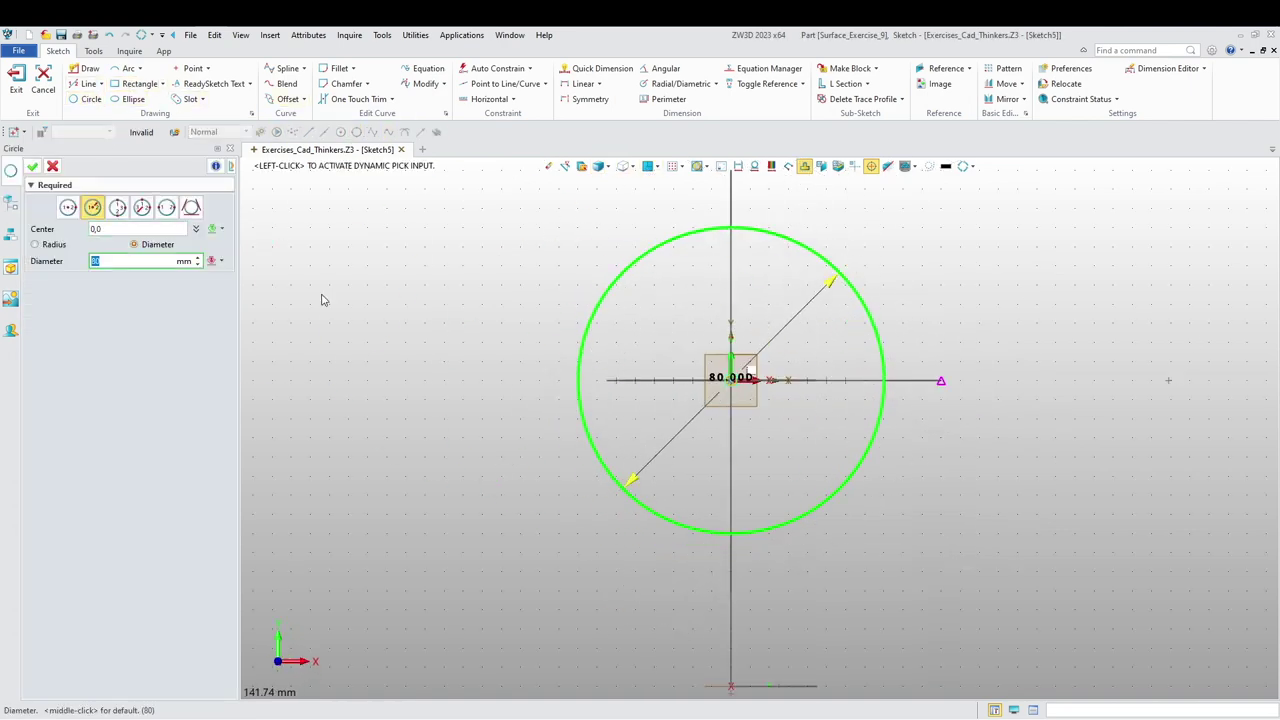
left_click(67, 207)
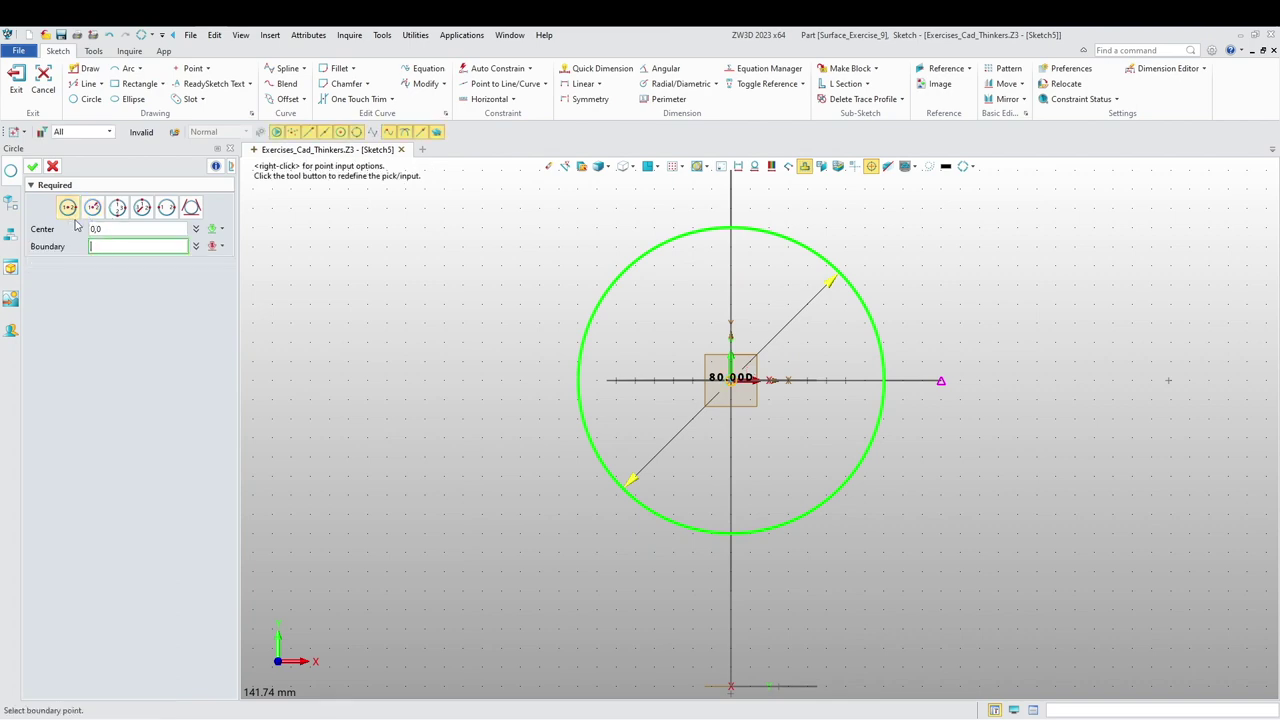
left_click(943, 383)
middle_click(880, 440)
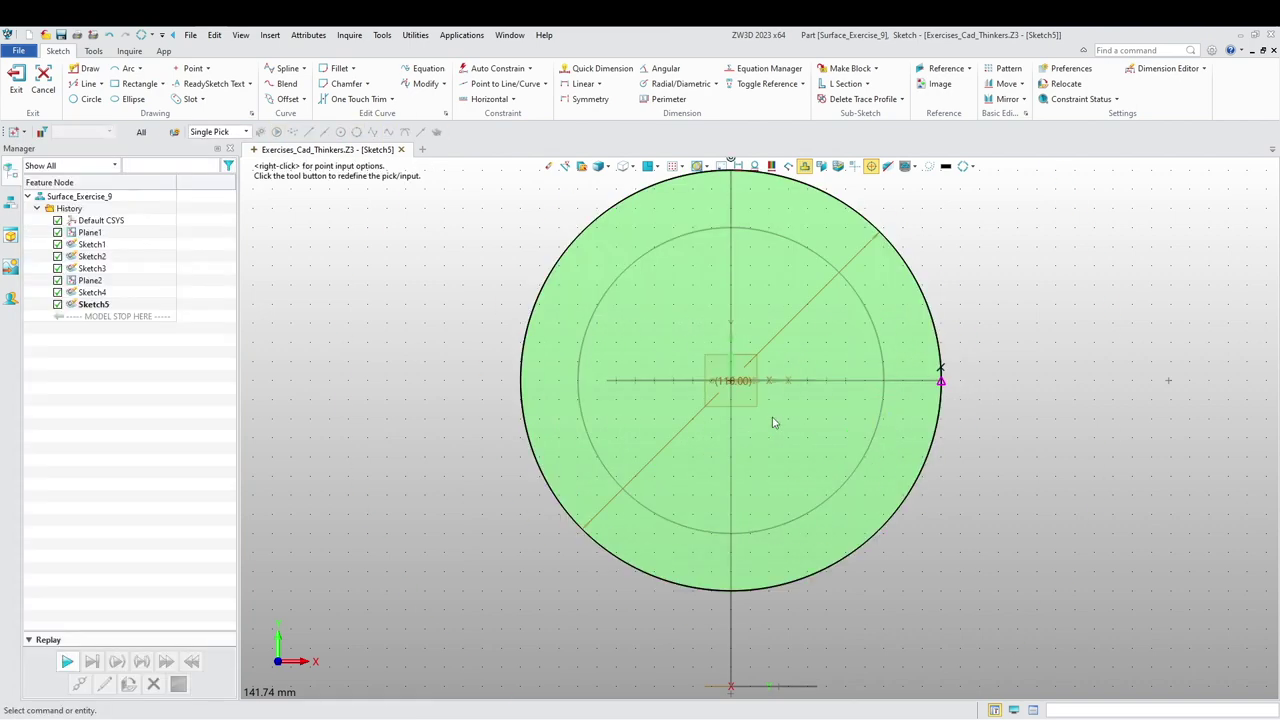
mouse_move(716, 391)
right_mouse_down()
mouse_move(748, 450)
mouse_move(800, 372)
mouse_move(690, 376)
mouse_move(700, 445)
mouse_move(722, 438)
right_mouse_up()
scroll(754, 455, "up", 4)
scroll(786, 489, "down", 7)
right_click_drag(693, 569, 725, 558)
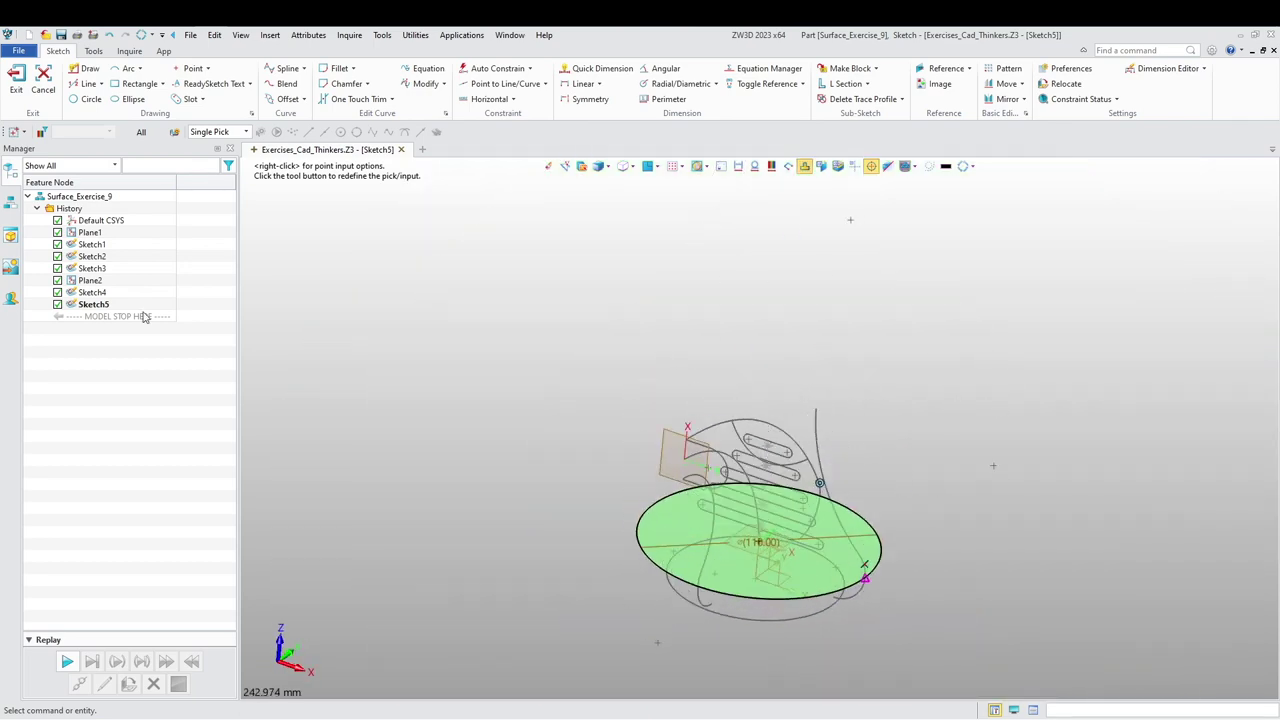
left_click(16, 80)
mouse_move(465, 418)
middle_mouse_down()
mouse_move(514, 366)
mouse_move(405, 357)
mouse_move(449, 423)
mouse_move(477, 429)
mouse_move(400, 357)
mouse_move(435, 400)
mouse_move(543, 389)
mouse_move(530, 373)
mouse_move(483, 366)
mouse_move(486, 423)
mouse_move(431, 354)
mouse_move(465, 480)
middle_mouse_up()
right_click_drag(465, 480, 494, 418)
scroll(580, 466, "up", 2)
right_click_drag(554, 466, 542, 492)
mouse_move(541, 492)
middle_mouse_down()
mouse_move(503, 440)
mouse_move(466, 468)
middle_mouse_up()
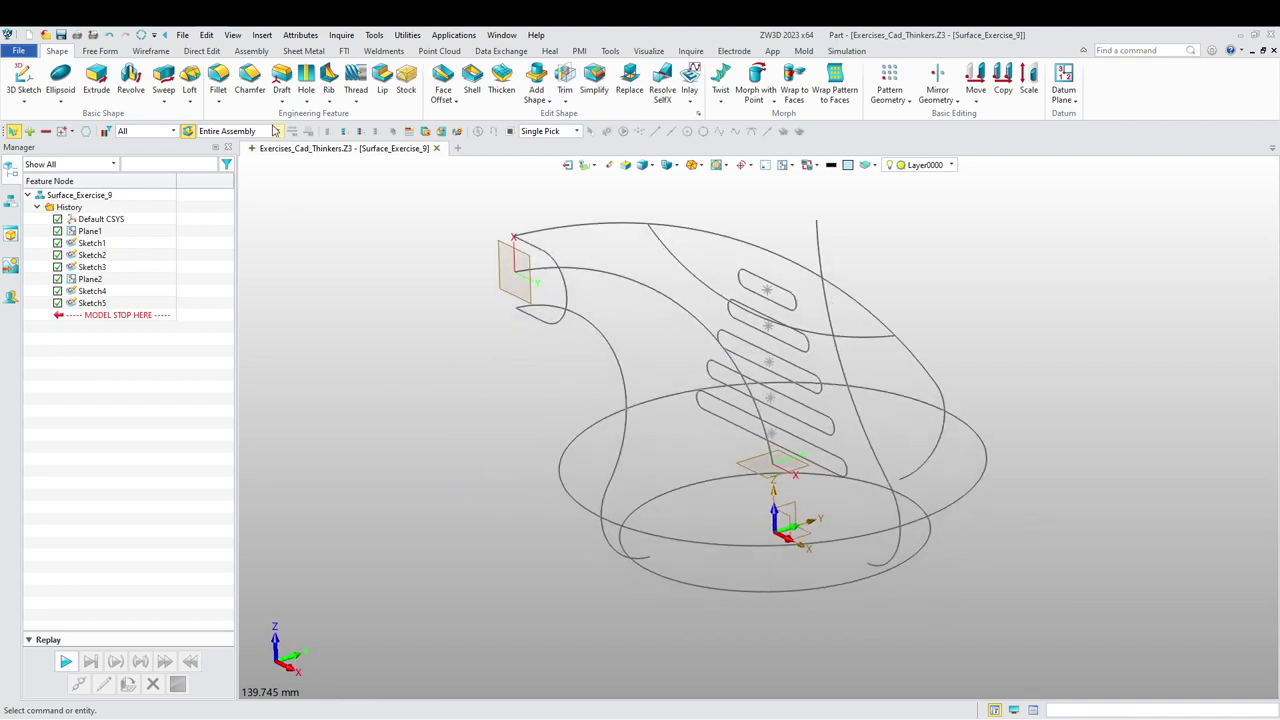
left_click(150, 50)
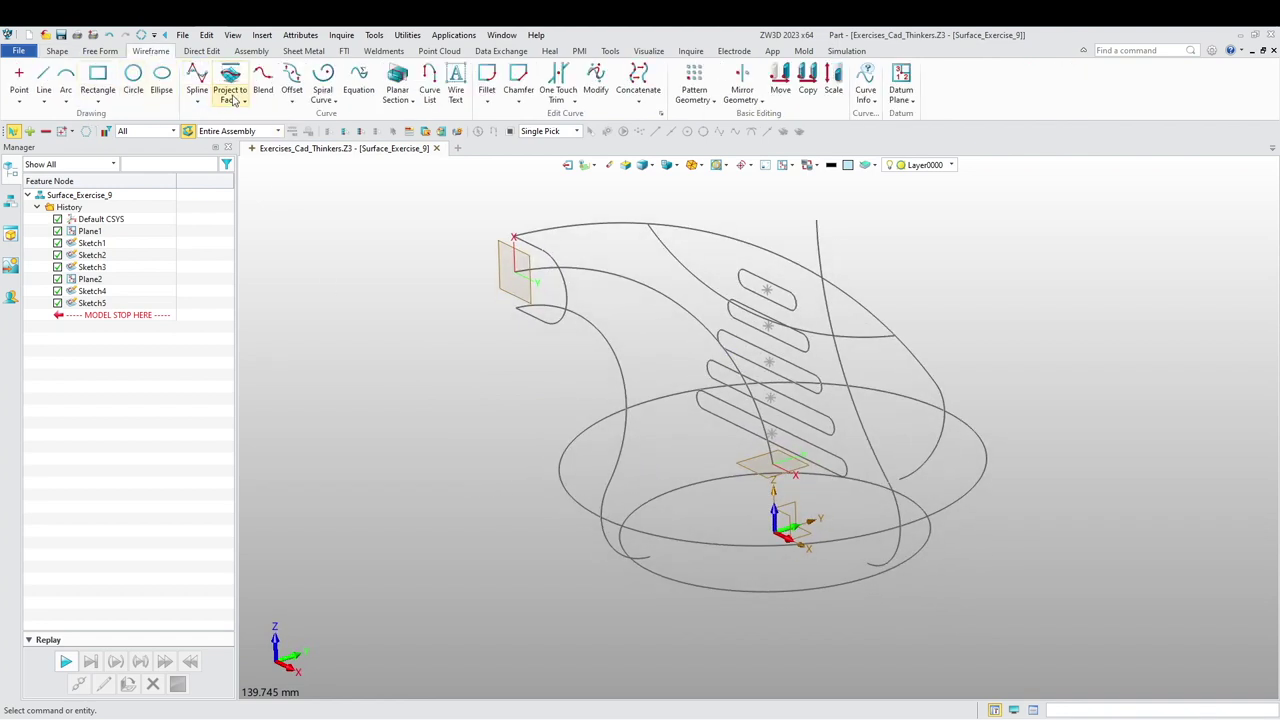
left_click(233, 100)
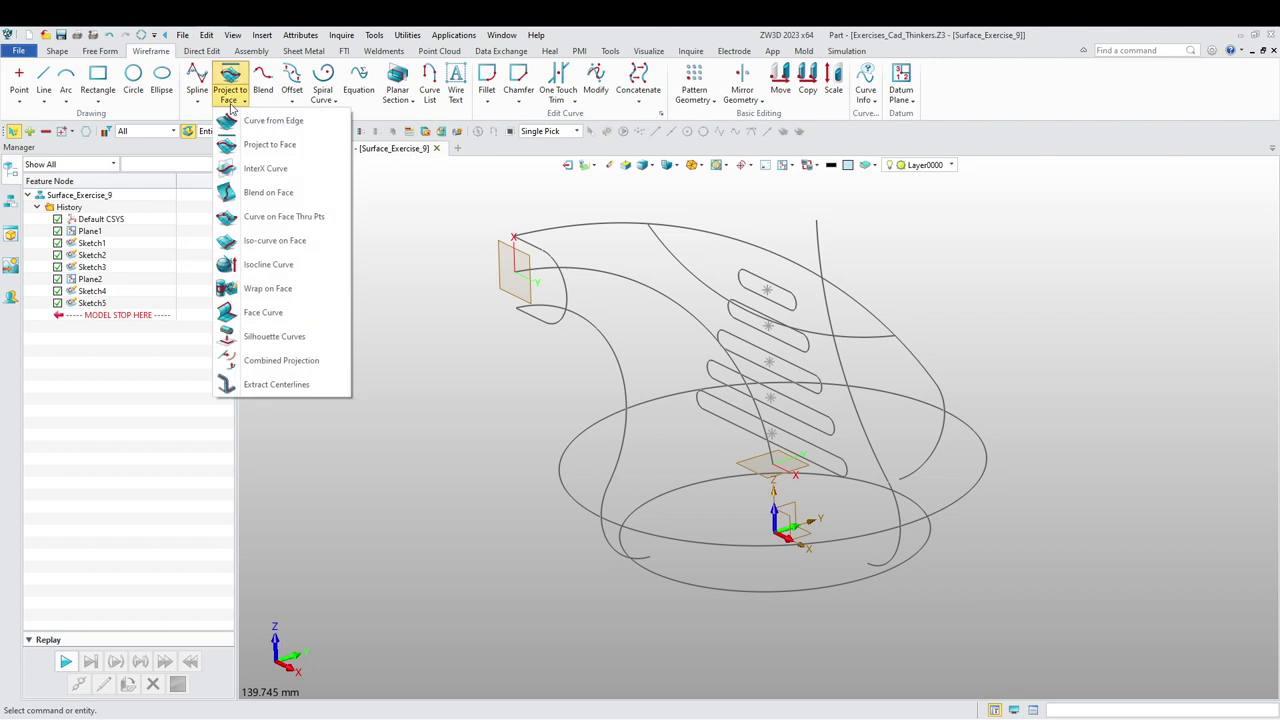
left_click(272, 362)
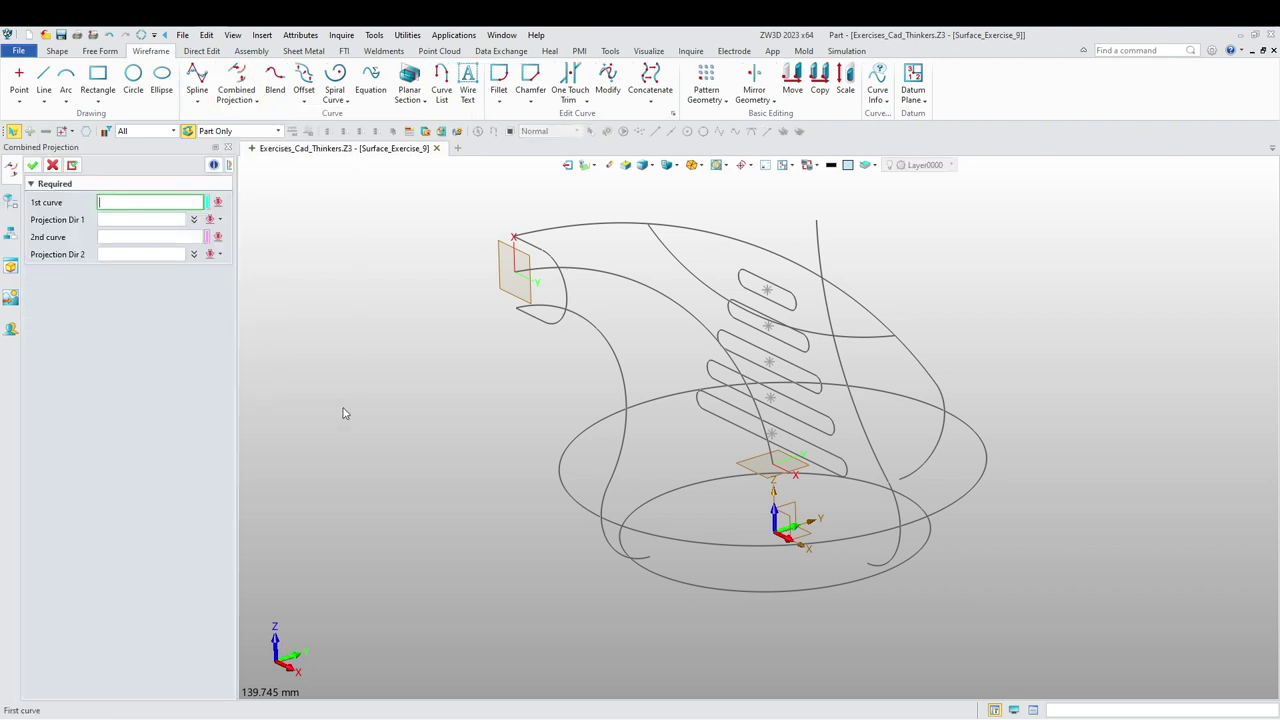
left_click(565, 290)
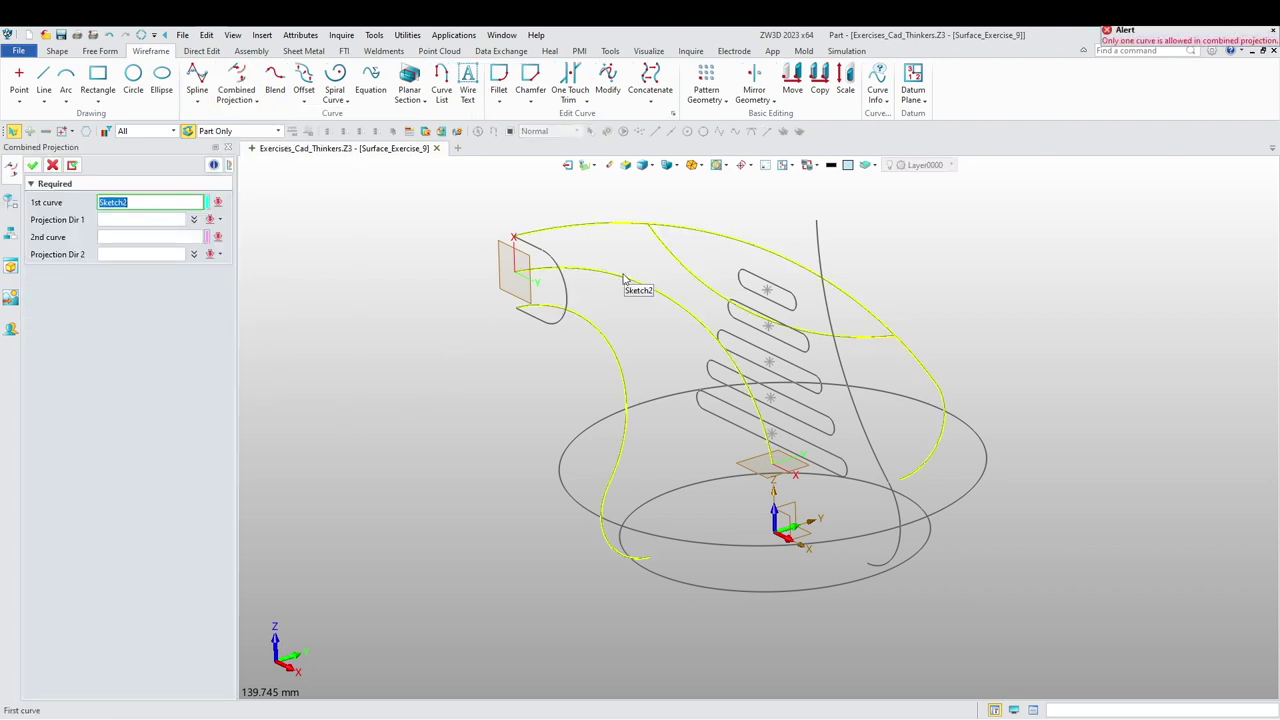
left_click(620, 288)
left_click(823, 285)
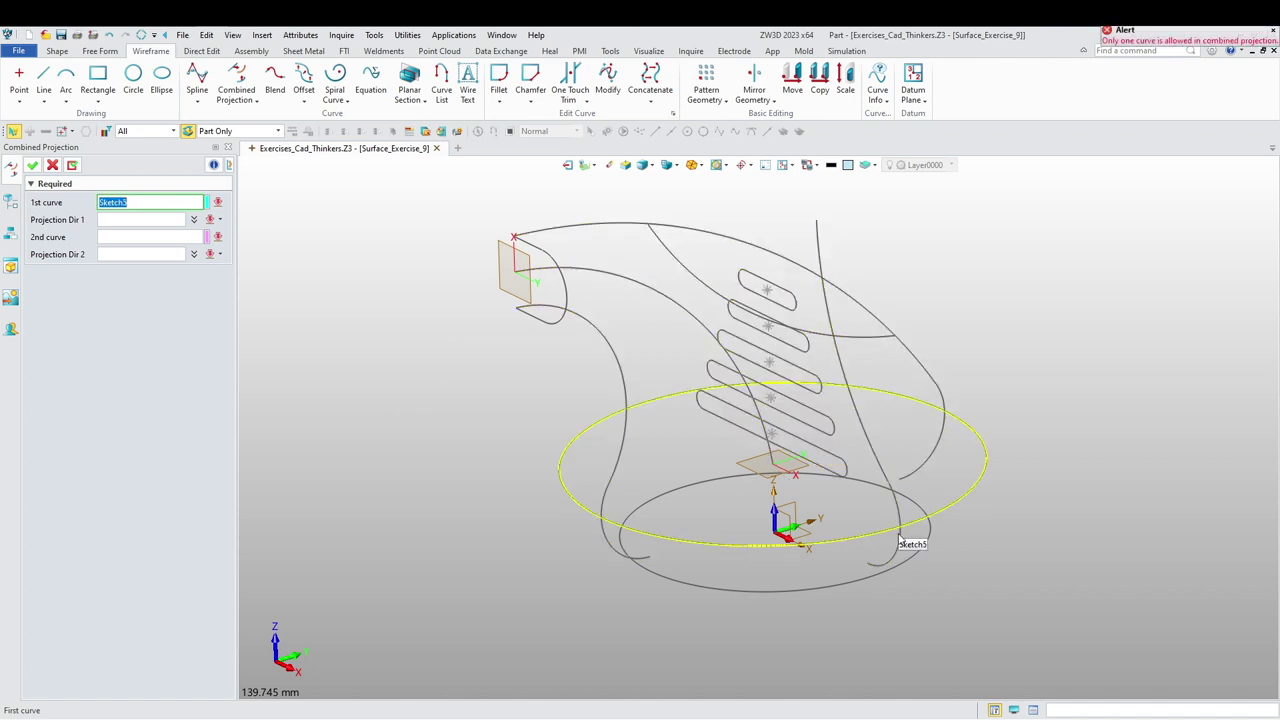
key("Escape")
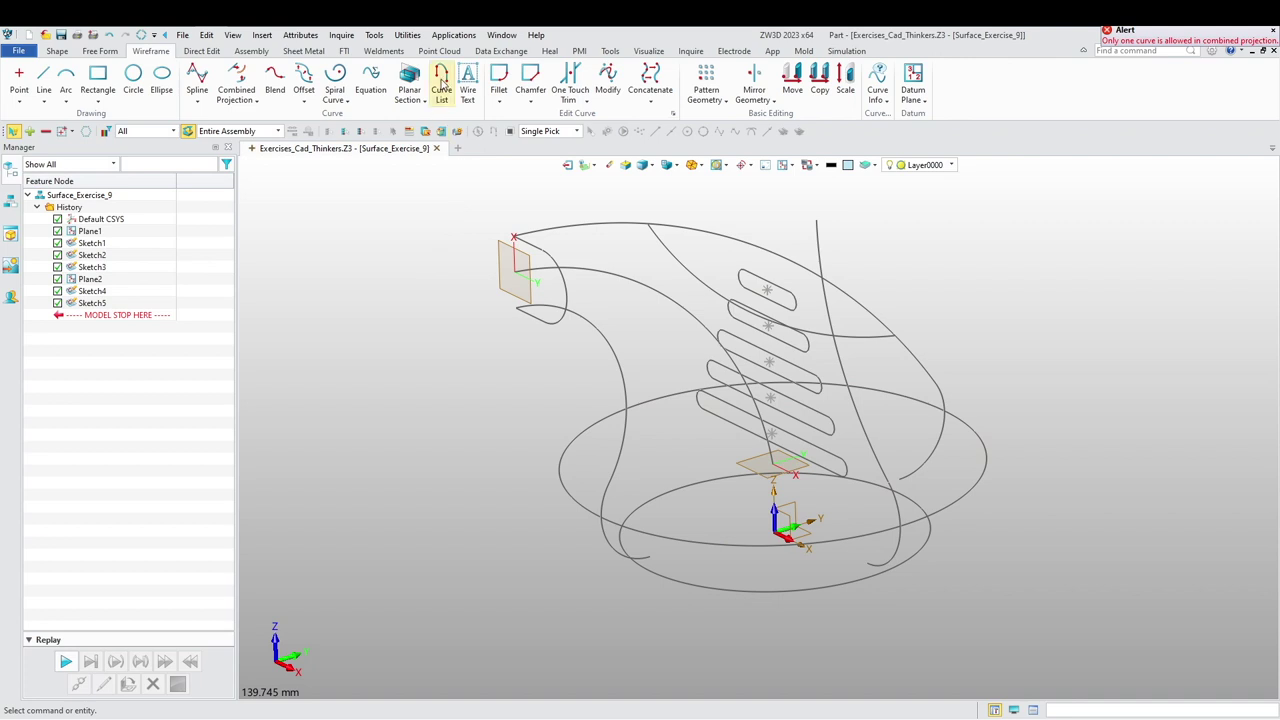
- Create three separate curve lists from the upper, middle and lower segments of the front arc profile
left_click(442, 82)
left_click(140, 206)
left_click(877, 455)
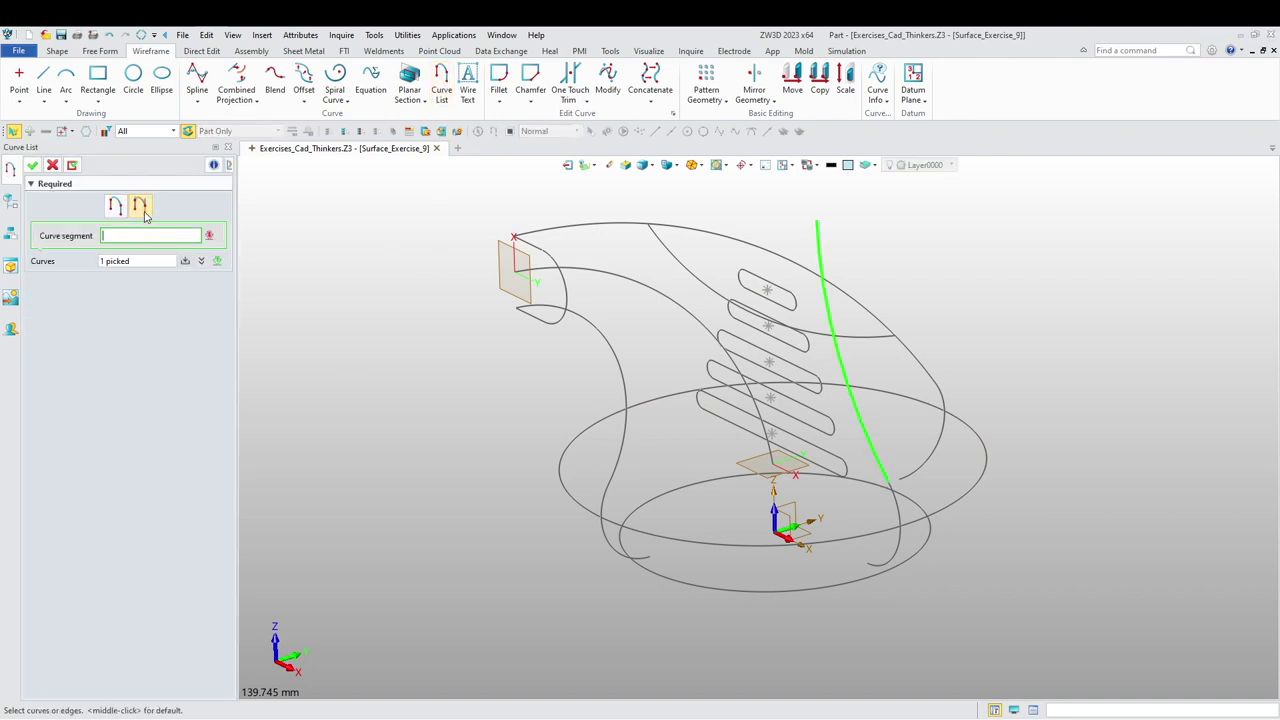
left_click(899, 512)
left_click(889, 521)
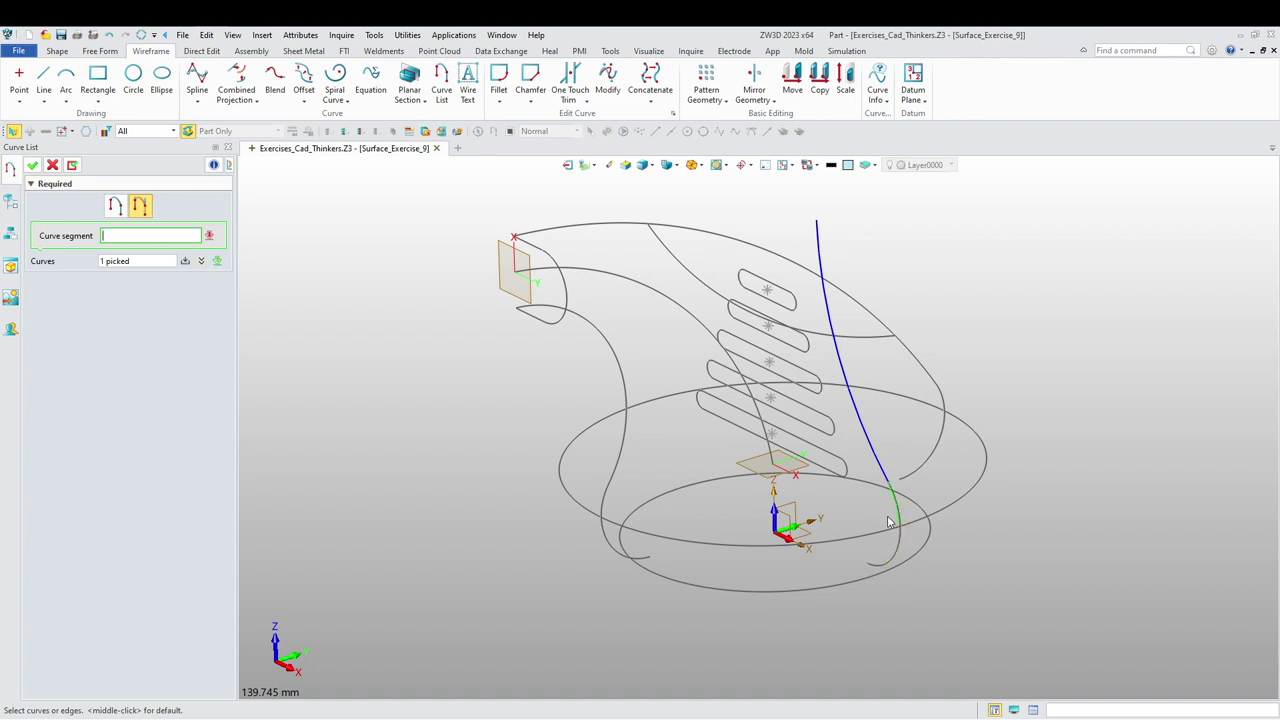
left_click(74, 168)
left_click(888, 558)
left_click(72, 165)
left_click(53, 165)
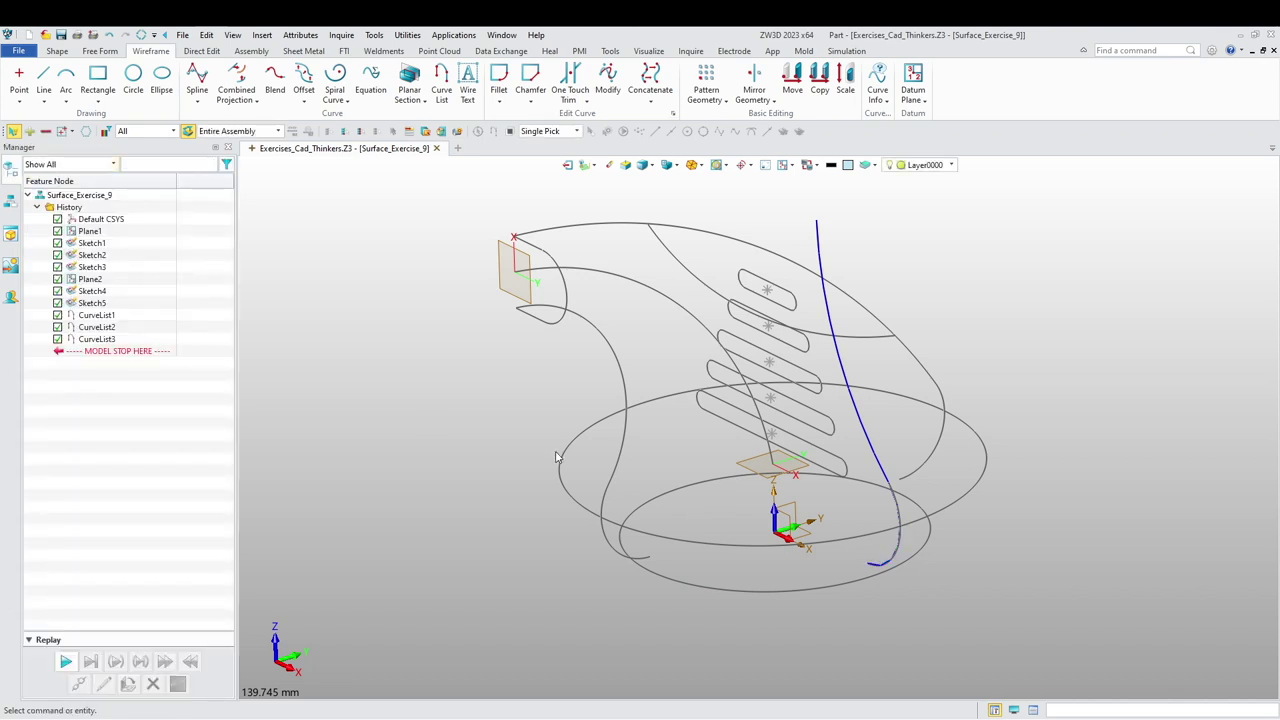
- Start a Combined Projection with the front profile's middle-segment curve list as first curve, projected along the negative Y direction
right_click_drag(548, 485, 514, 493)
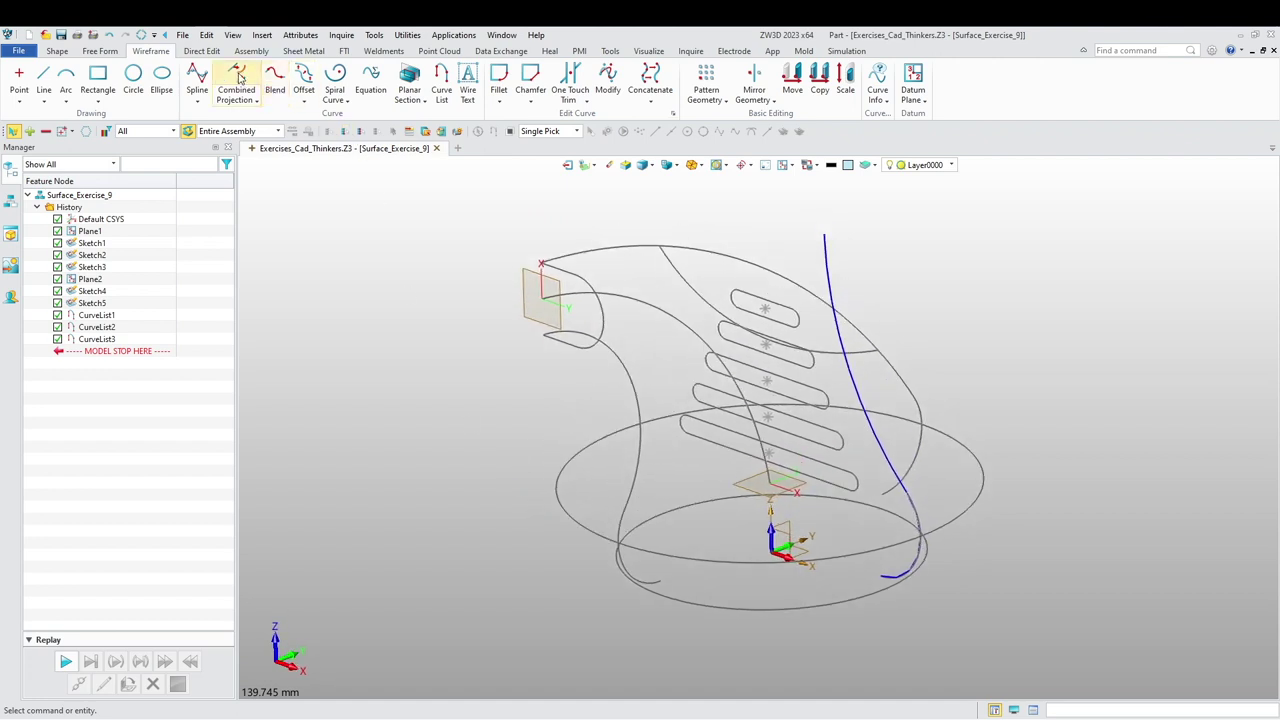
left_click(236, 80)
left_click(135, 183)
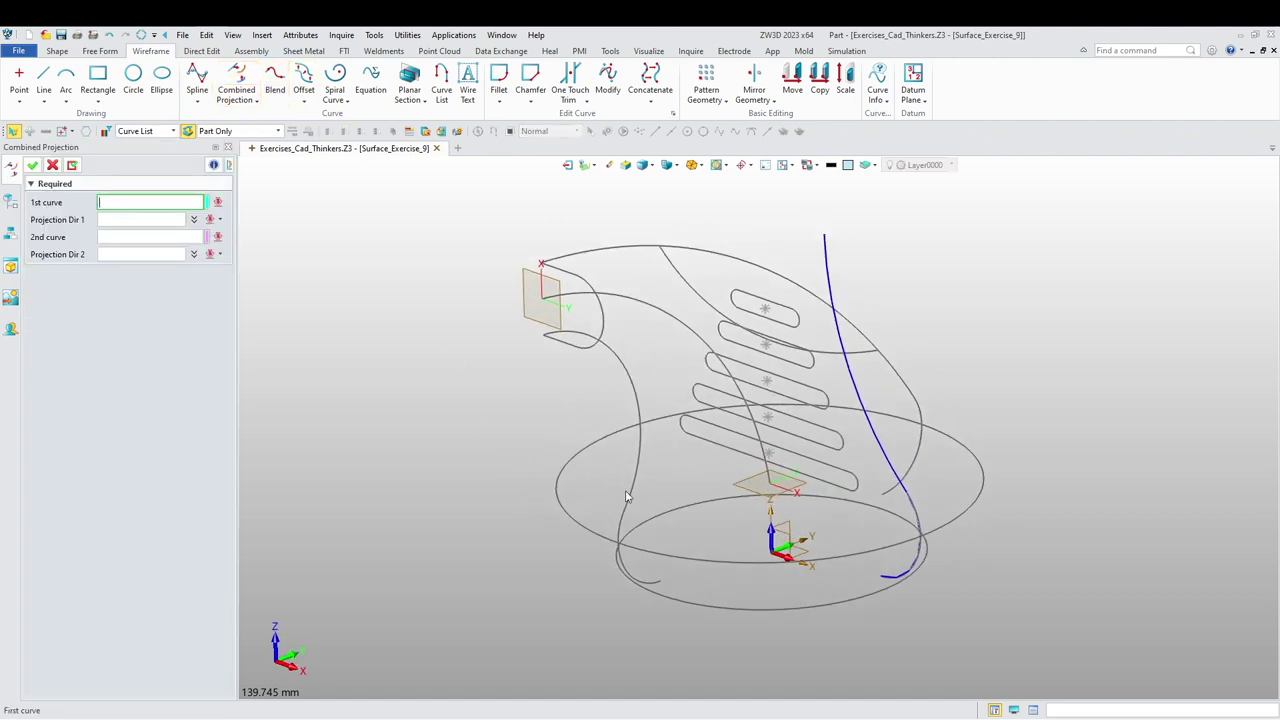
left_click(910, 524)
middle_click(928, 527)
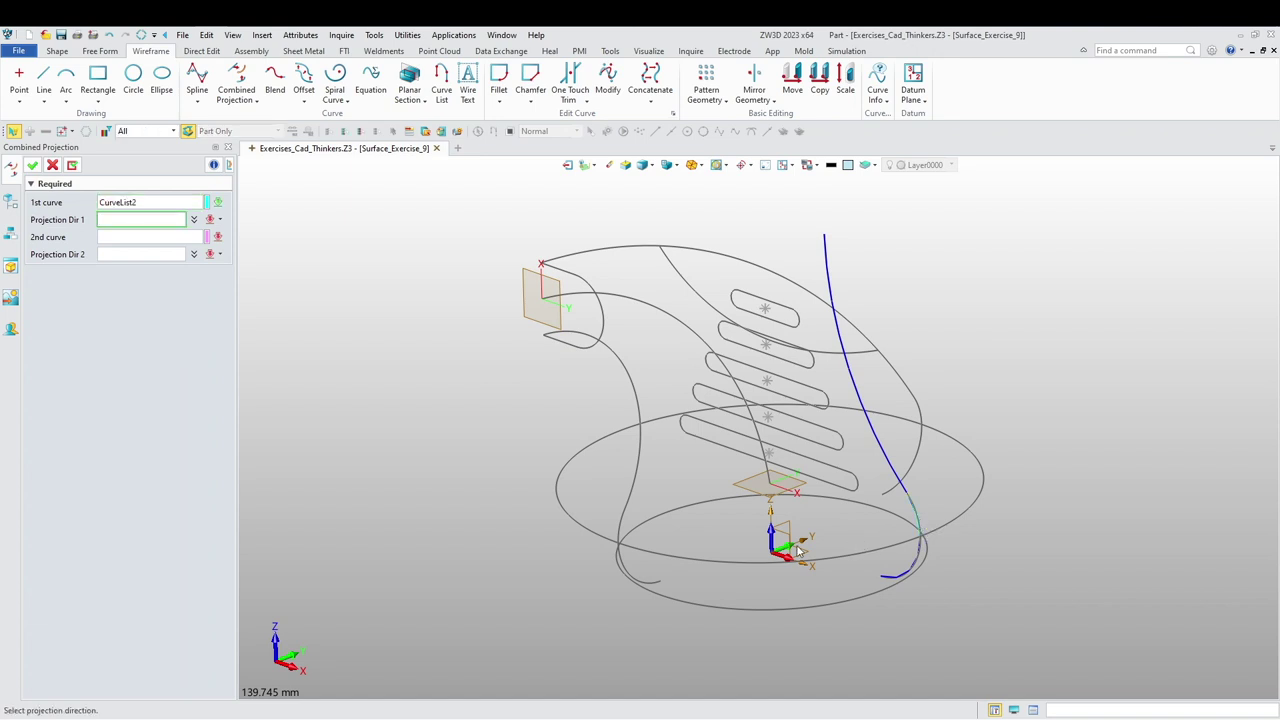
scroll(755, 545, "up", 3)
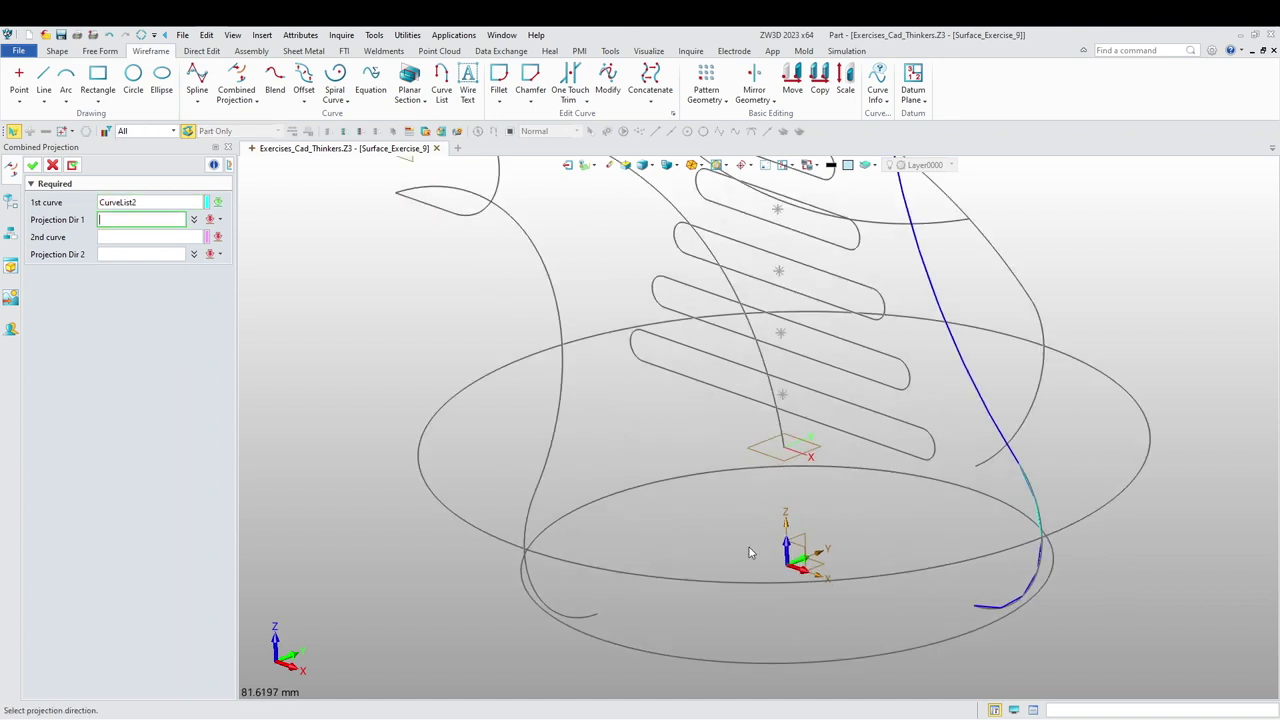
left_click(772, 464)
mouse_move(749, 497)
middle_mouse_down()
mouse_move(766, 443)
mouse_move(725, 492)
middle_mouse_up()
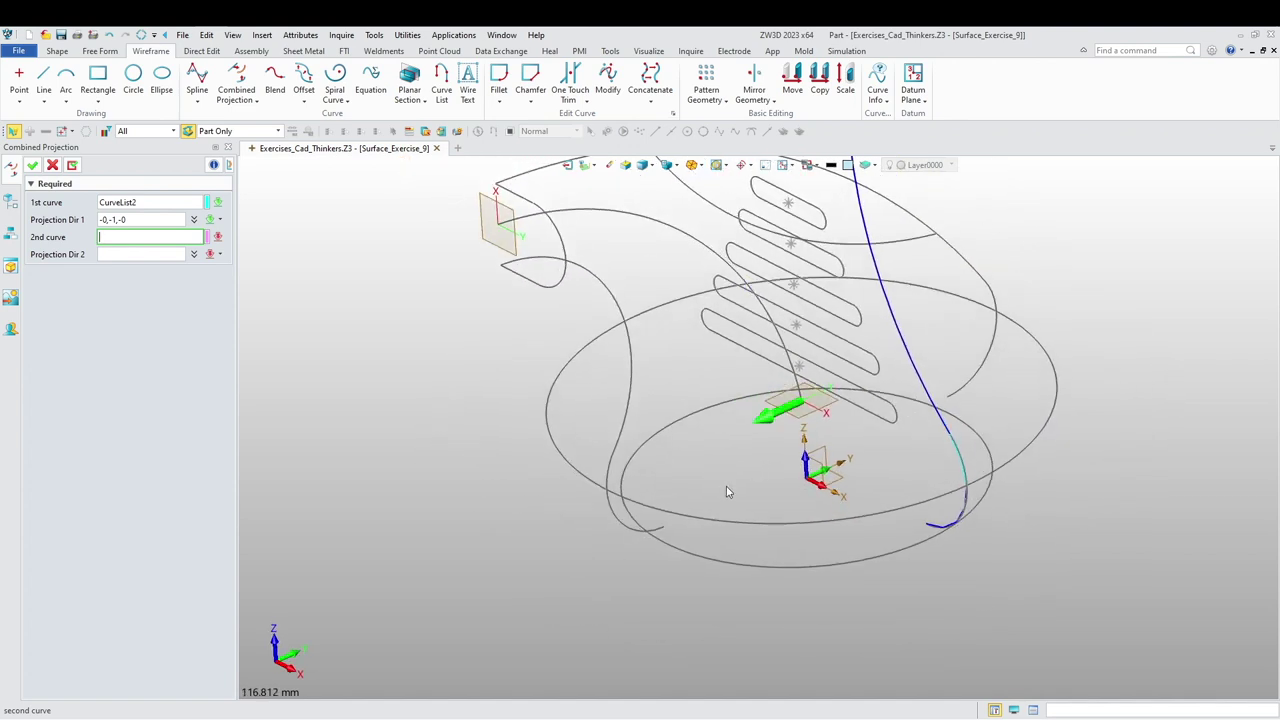
- Pick the middle arc of the side profile as the second projection curve, projected along the positive X direction
left_click(145, 131)
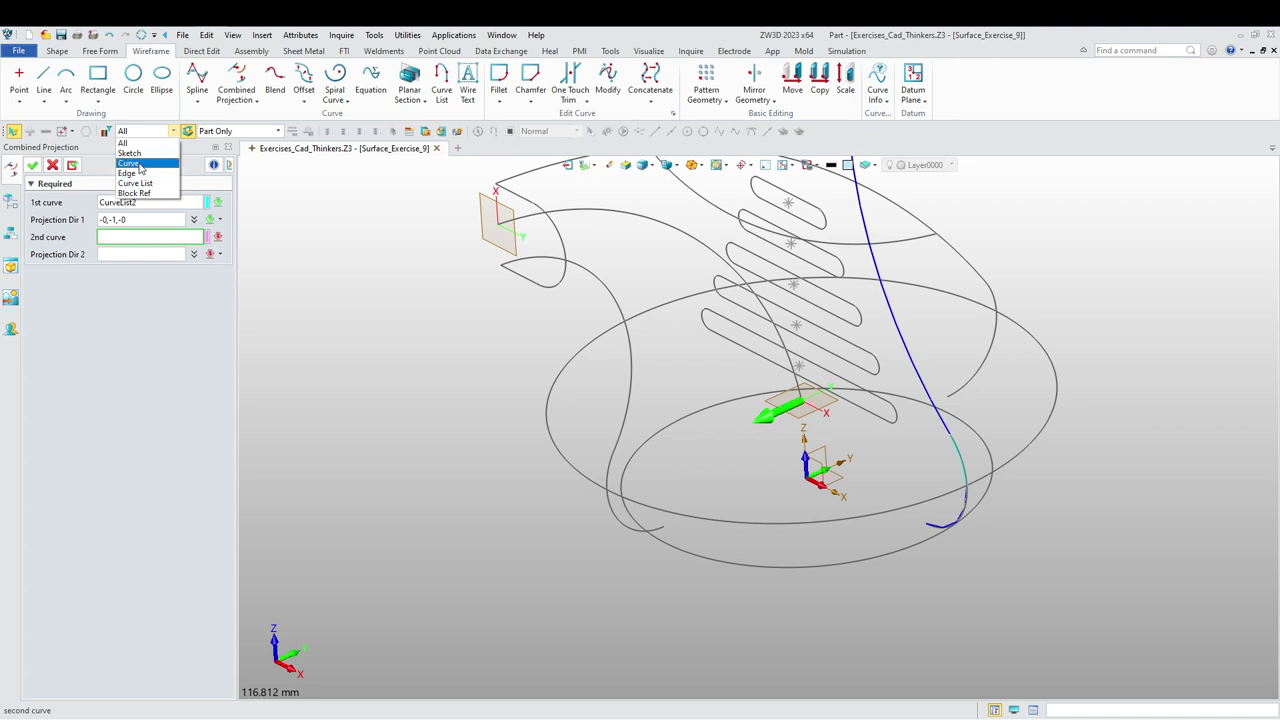
left_click(140, 166)
left_click(603, 209)
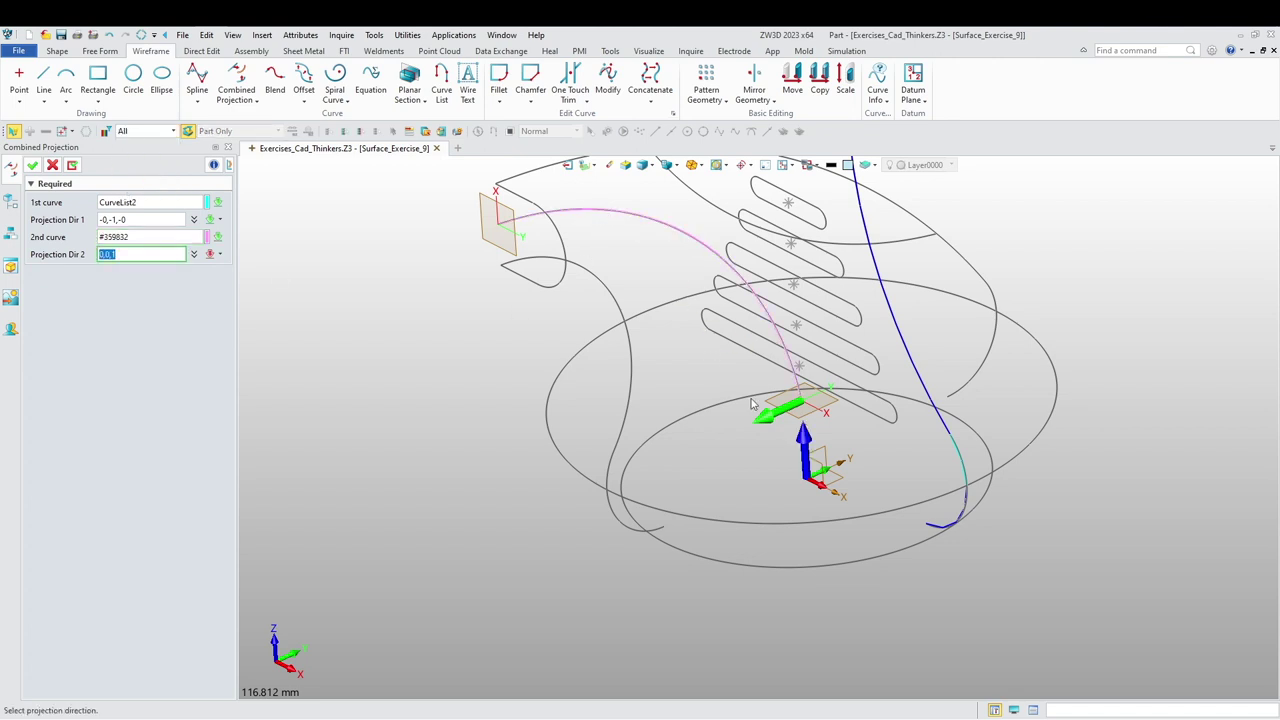
left_click(815, 418)
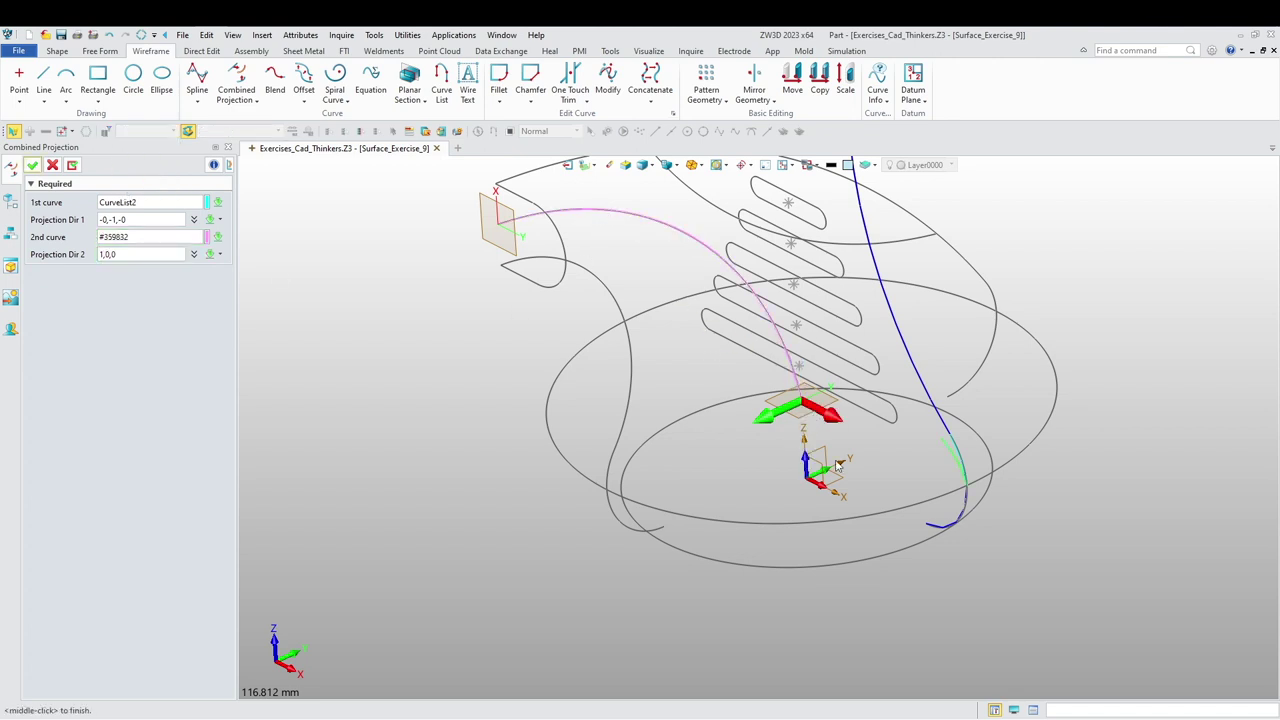
- Check the preview from several sides and accept the Combined Projection of CurveList2 along 0,-1,0 with the middle arc along 1,0,0
scroll(940, 483, "up", 3)
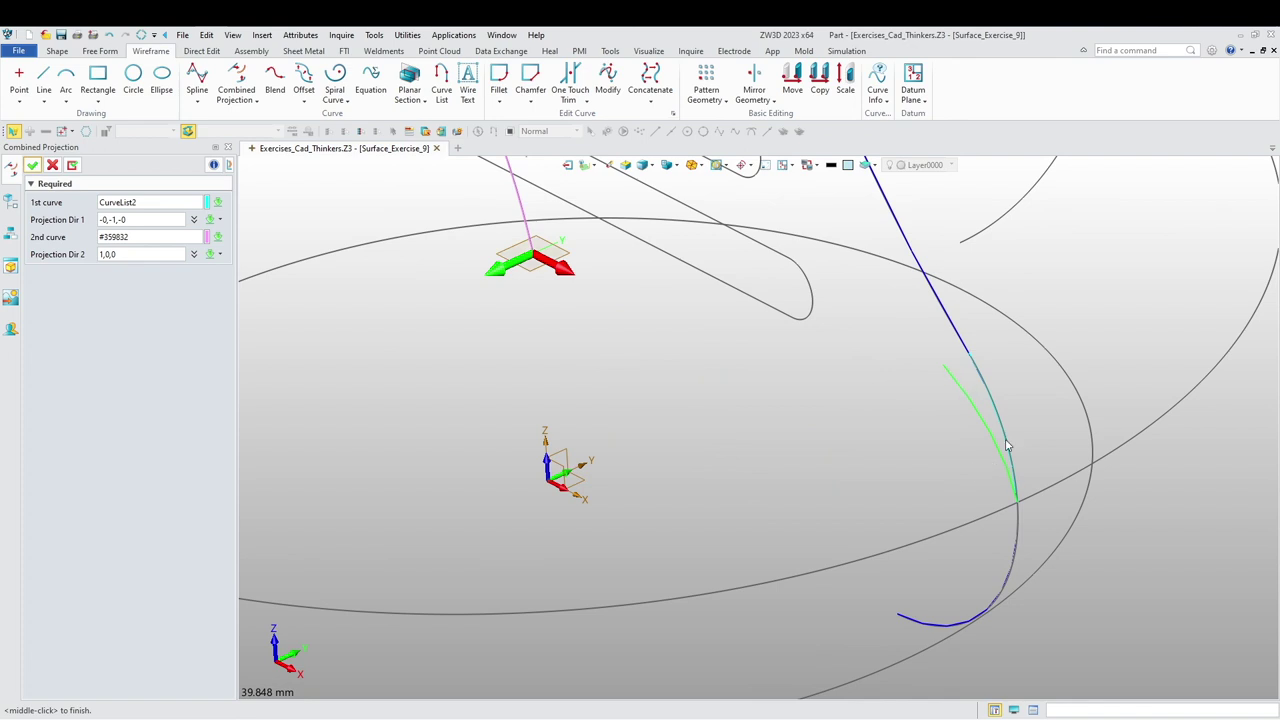
scroll(942, 387, "down", 4)
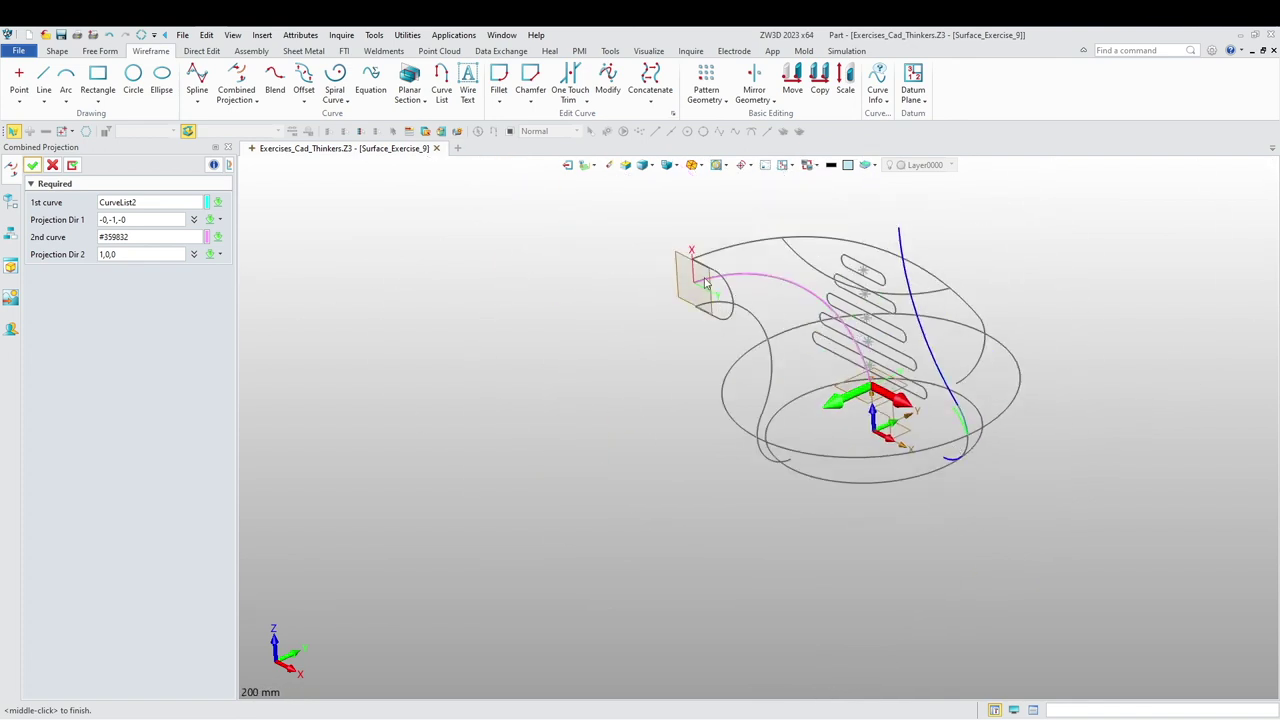
right_click_drag(840, 338, 741, 320)
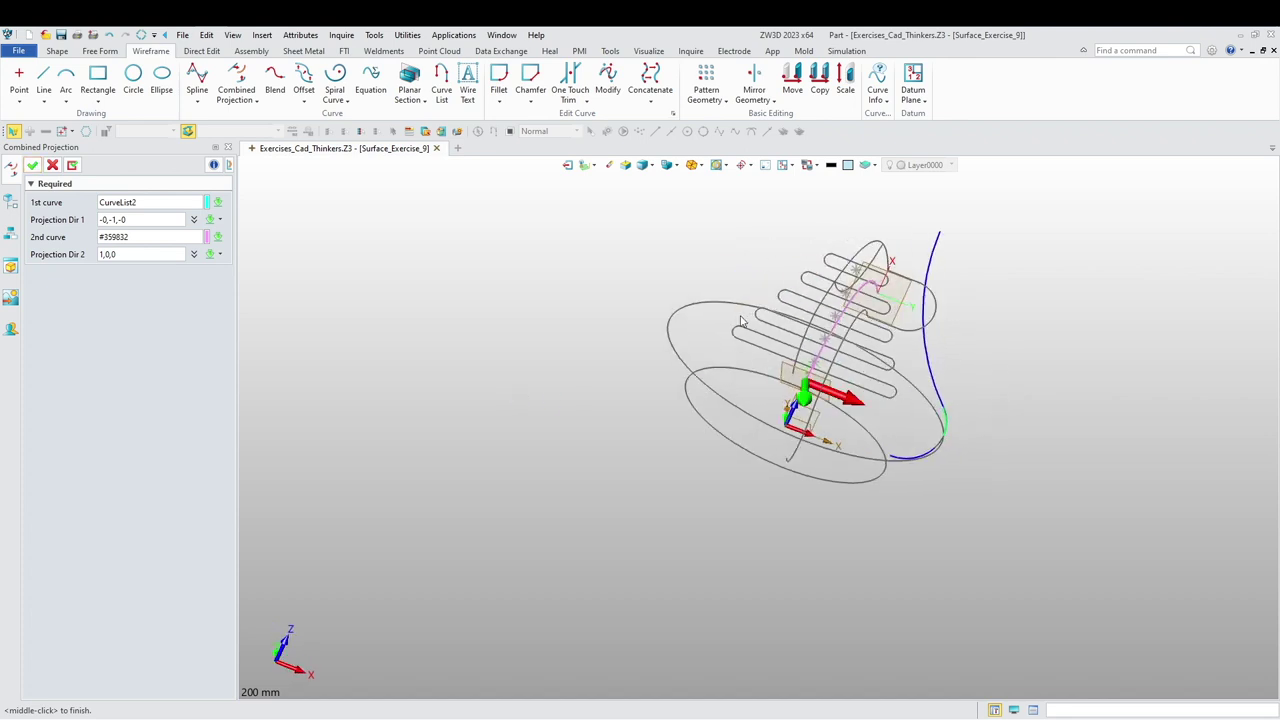
right_click_drag(994, 446, 720, 514)
scroll(666, 464, "up", 1)
middle_click_drag(663, 463, 557, 512)
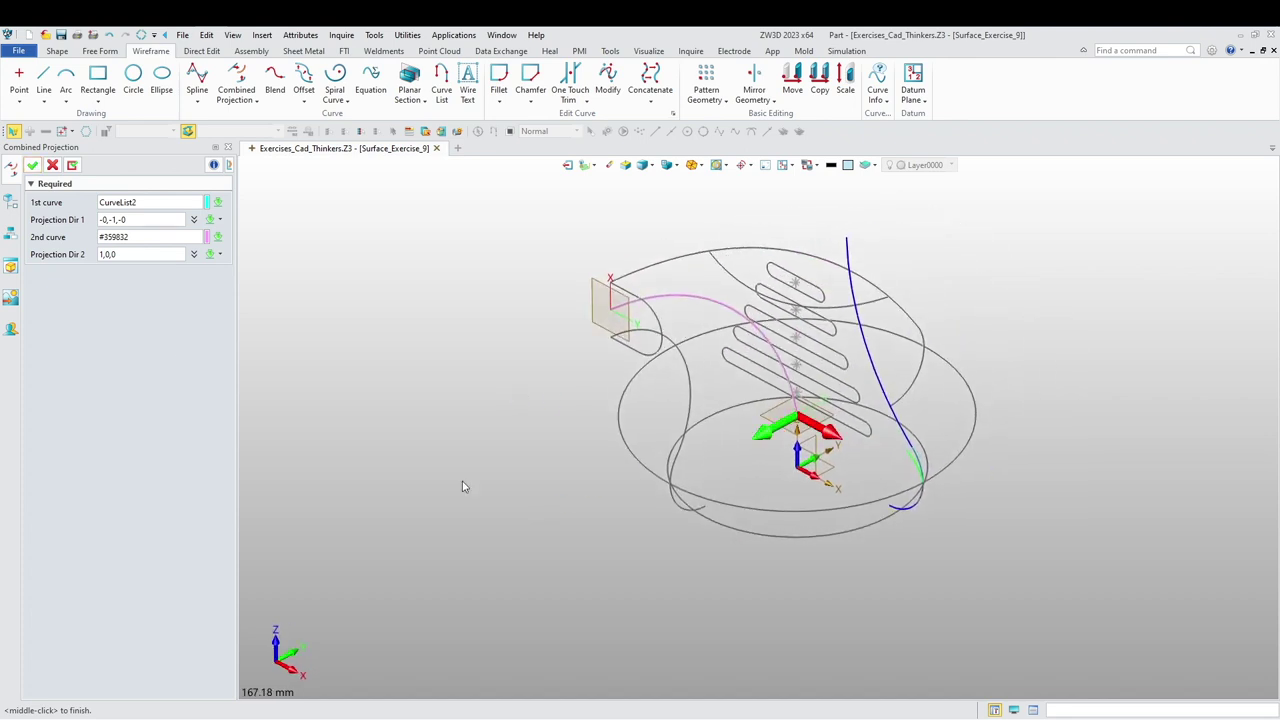
left_click(32, 167)
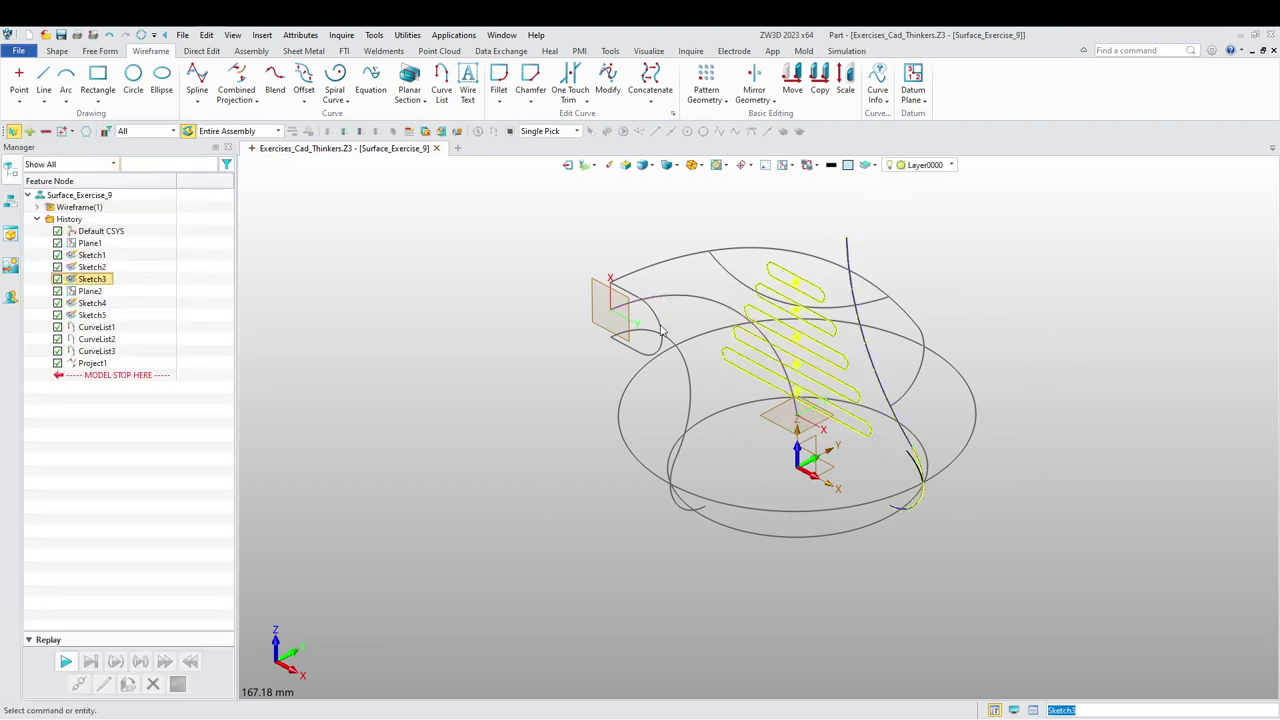
- Create a Combined Projection of CurveList1 along 0,-1,0 with the middle arc as second curve along 1,0,0
scroll(668, 368, "up", 6)
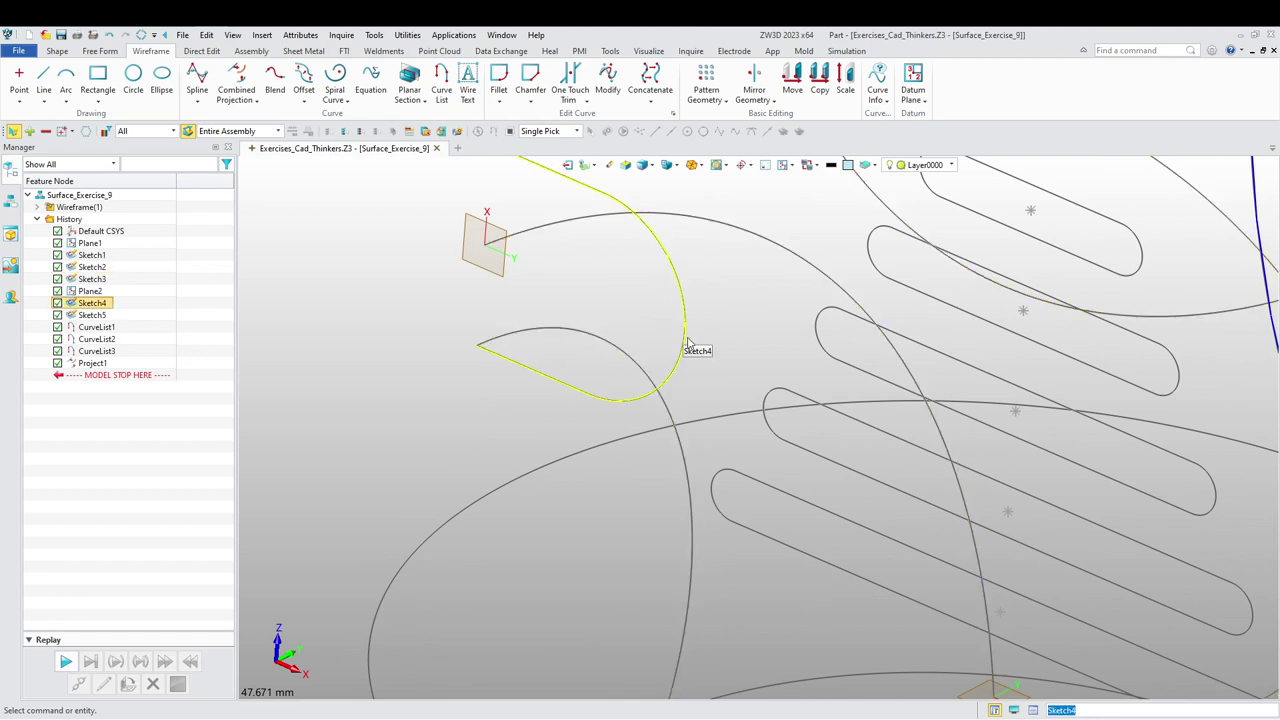
scroll(687, 339, "down", 5)
right_click_drag(651, 419, 634, 414)
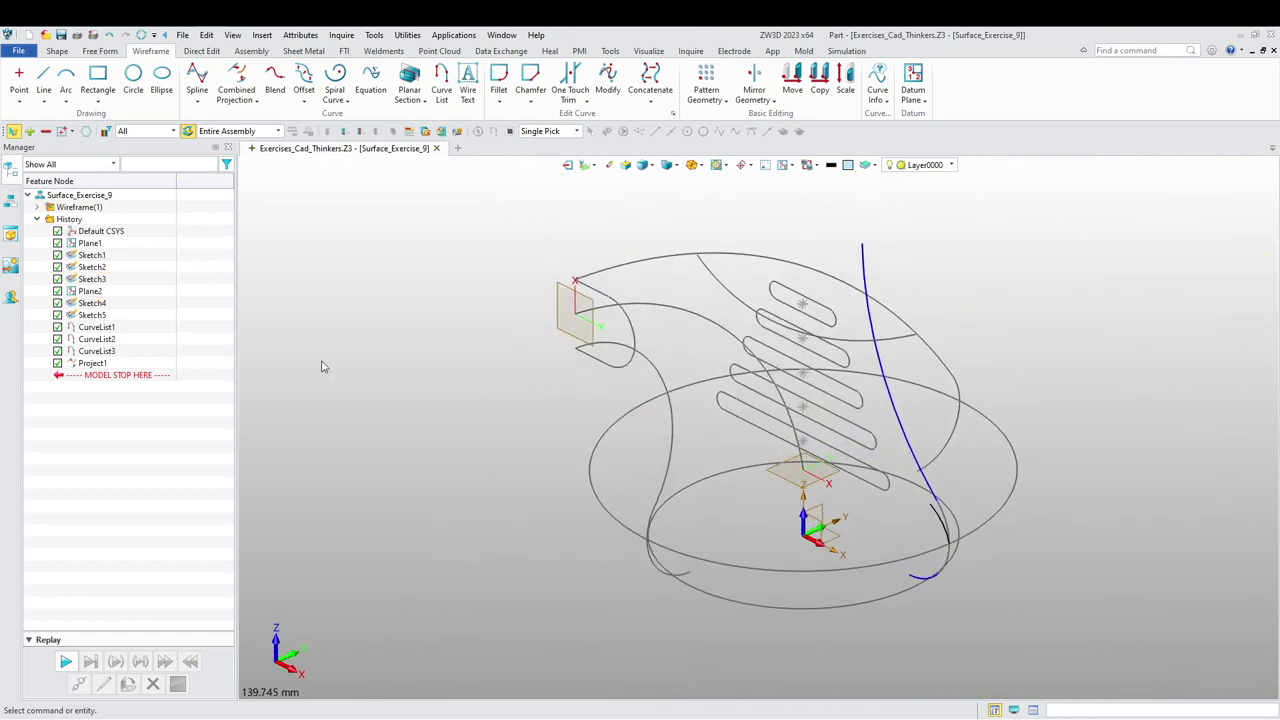
left_click(236, 82)
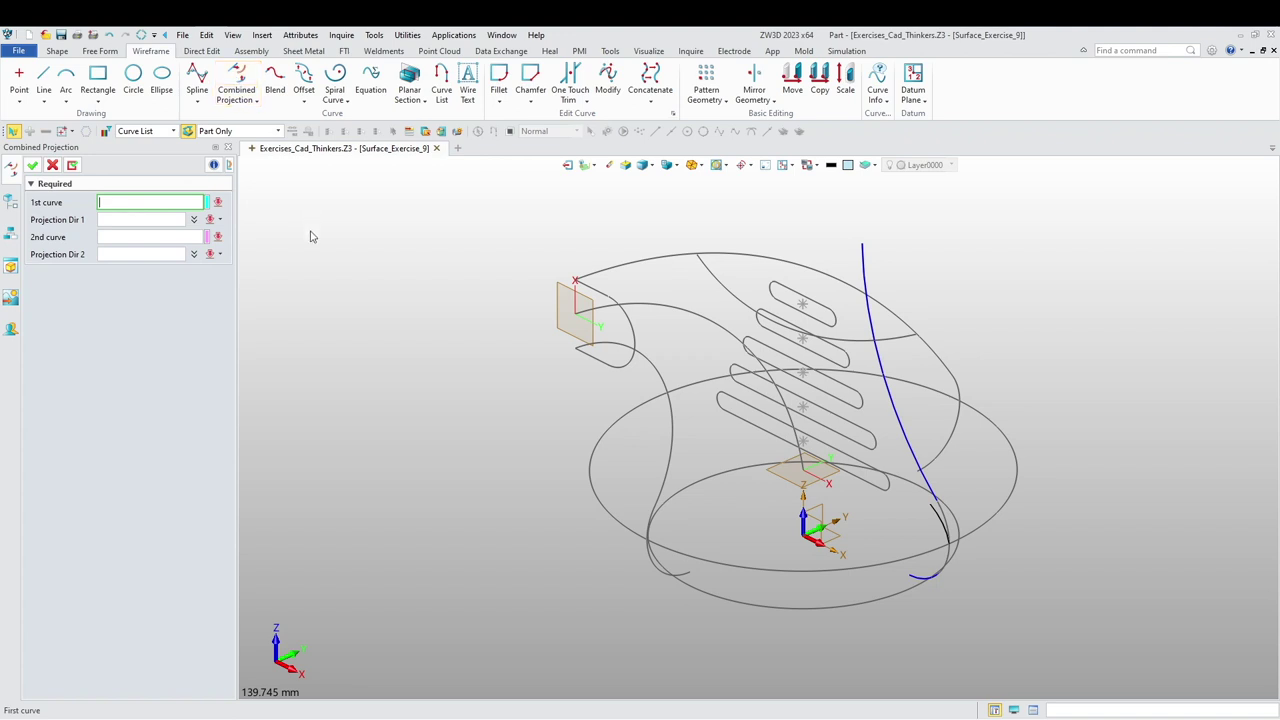
left_click(864, 266)
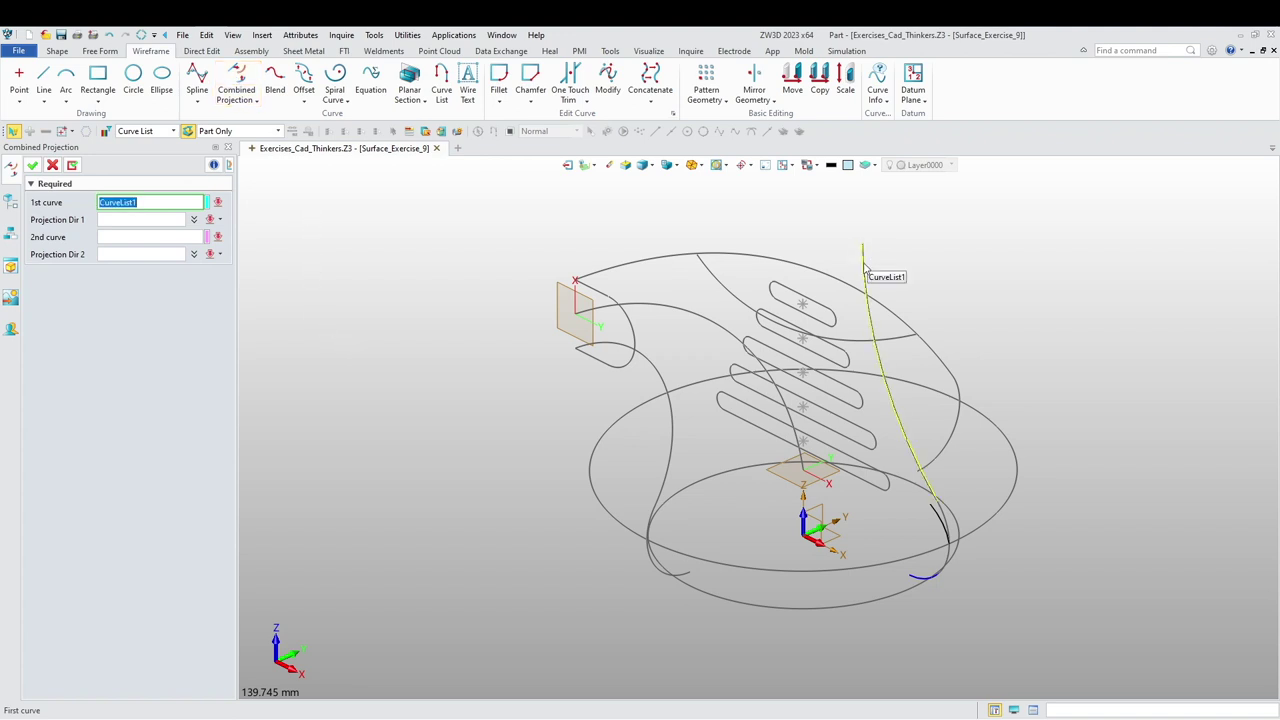
middle_click(864, 266)
left_click(790, 482)
middle_click(790, 486)
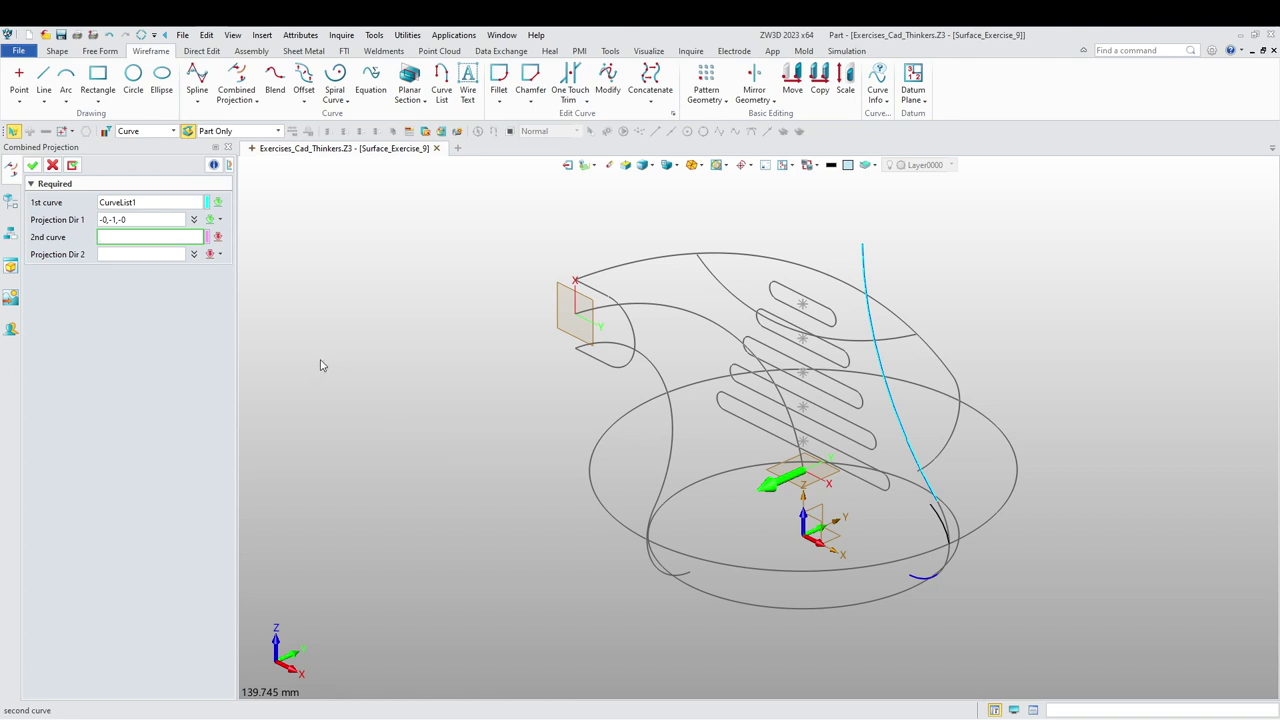
left_click(663, 317)
left_click(816, 484)
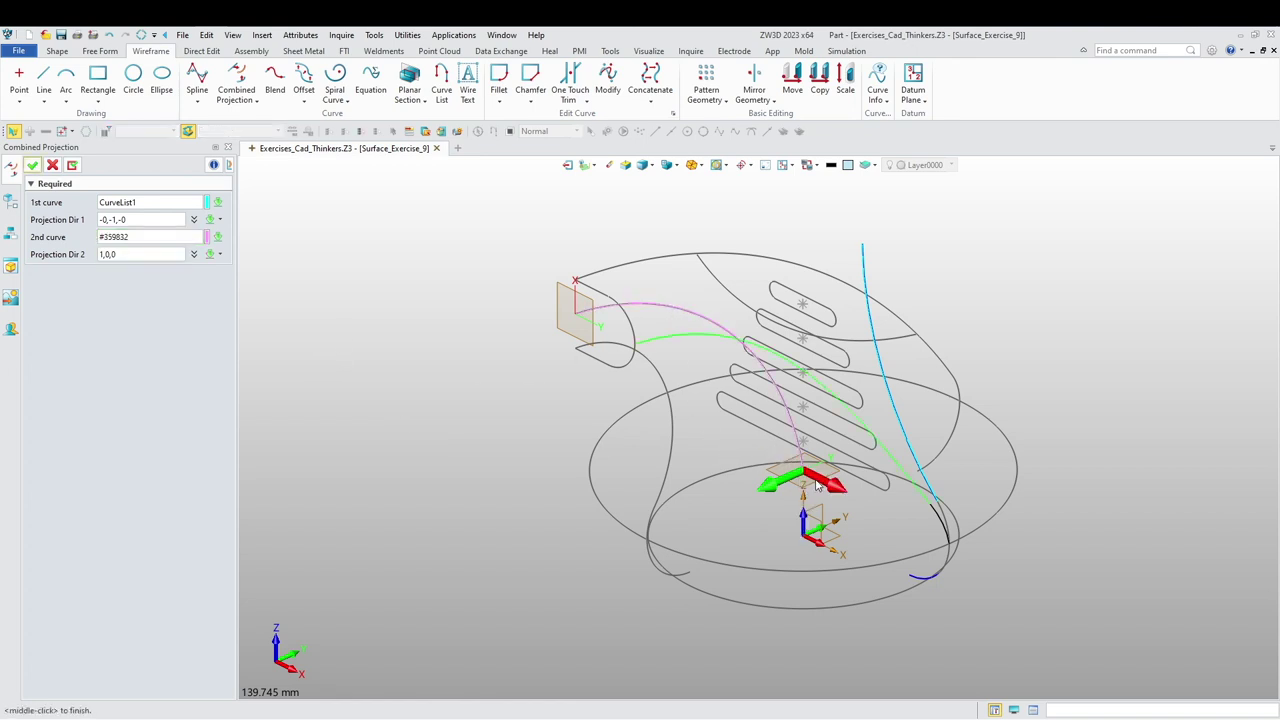
scroll(526, 434, "up", 5)
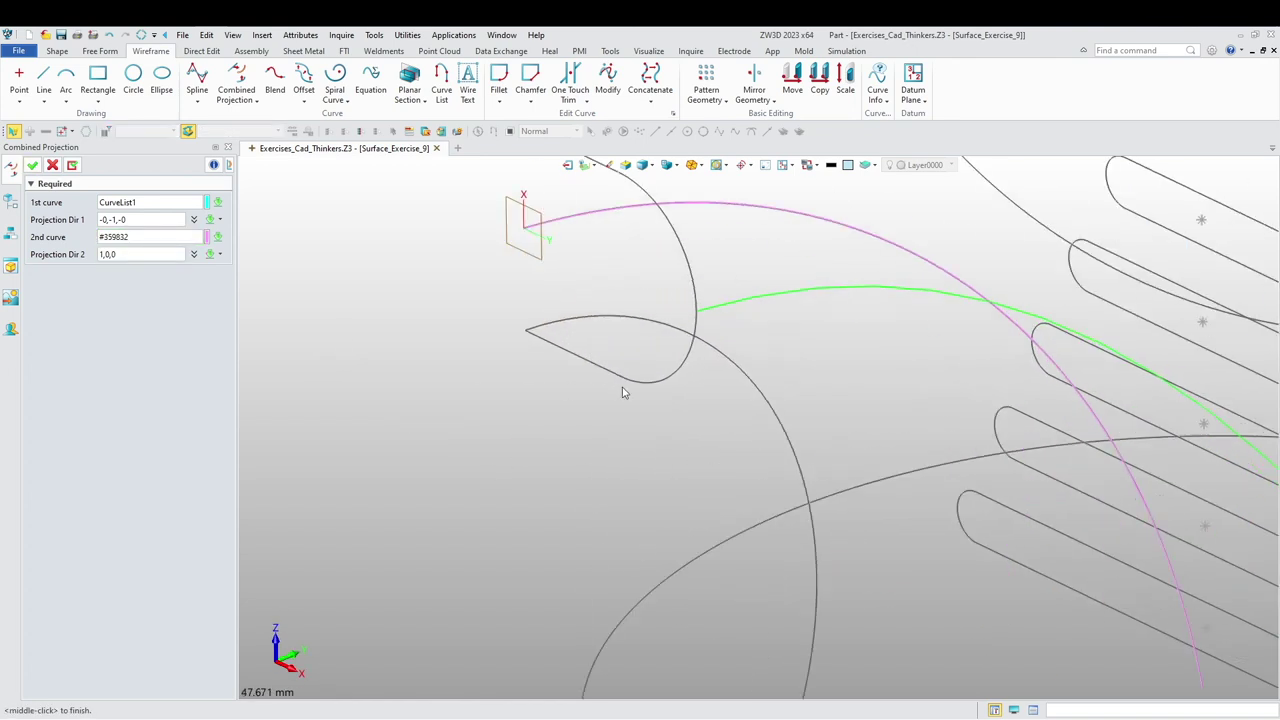
scroll(616, 404, "down", 5)
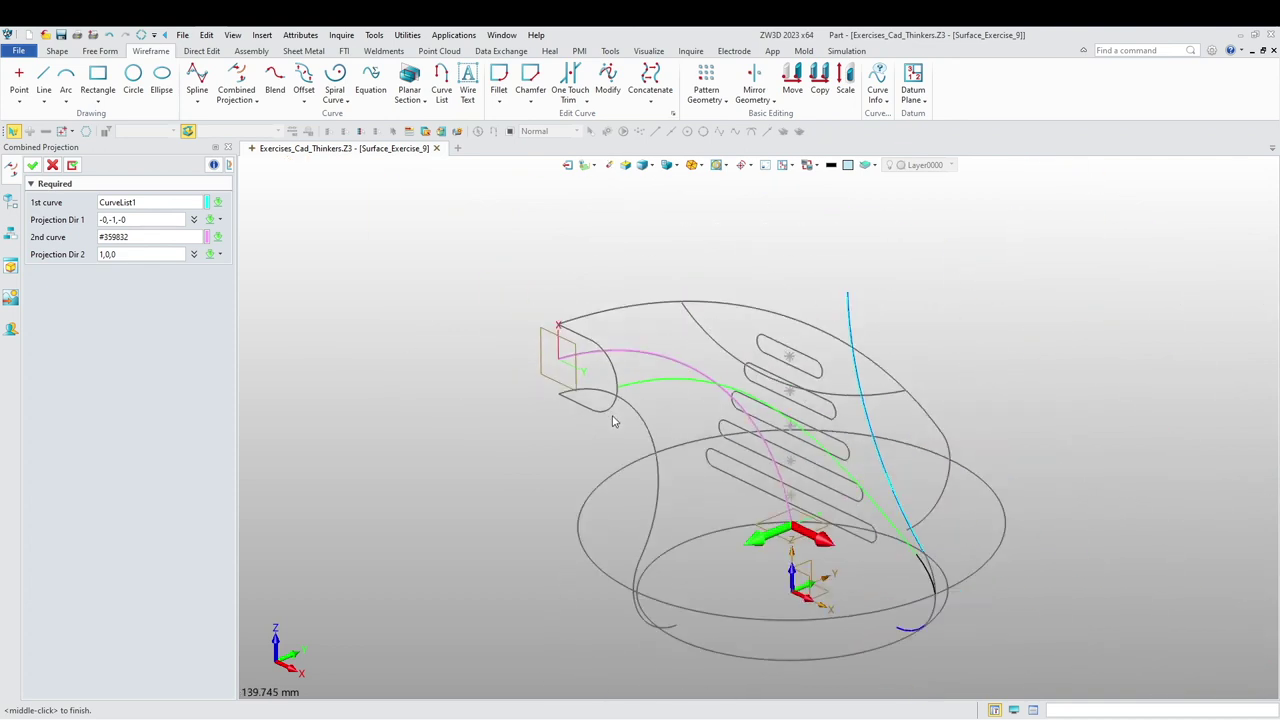
middle_click_drag(542, 469, 582, 432)
mouse_move(582, 432)
right_mouse_down()
mouse_move(571, 430)
mouse_move(590, 443)
right_mouse_up()
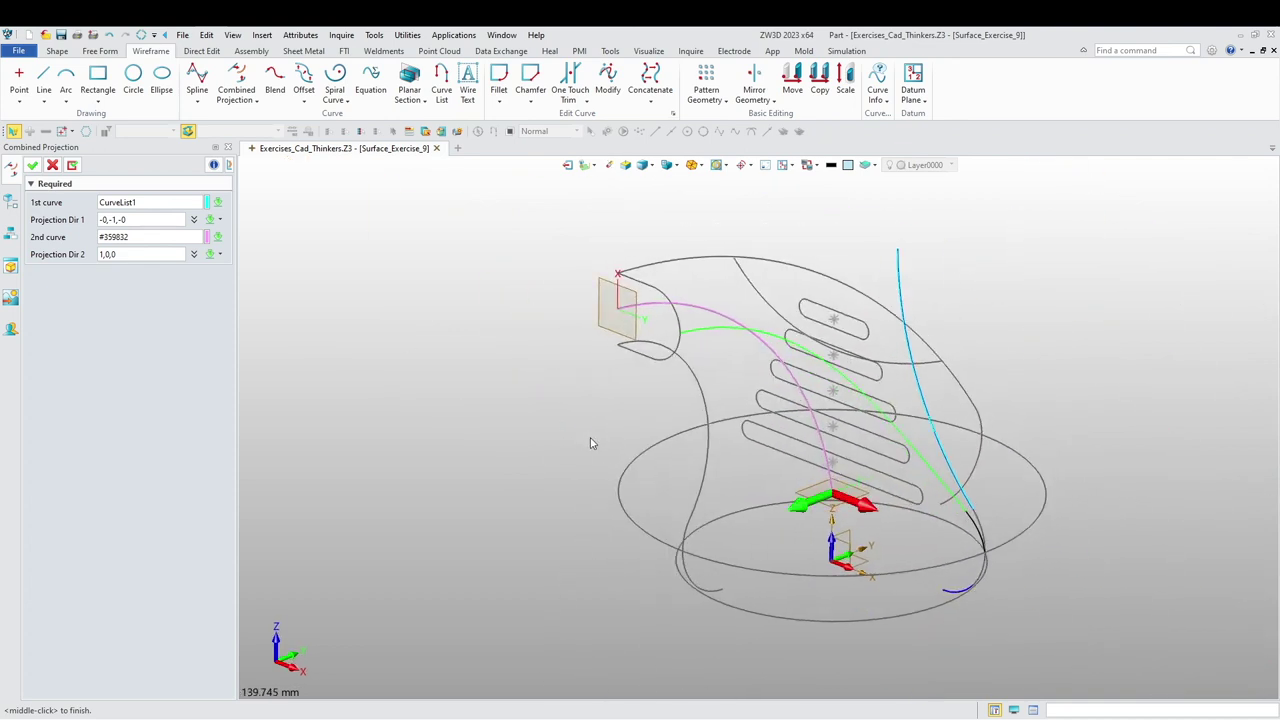
left_click(33, 165)
- Roll the model history back to just after Sketch5 and open that large circle's sketch for editing
right_click_drag(372, 374, 530, 400)
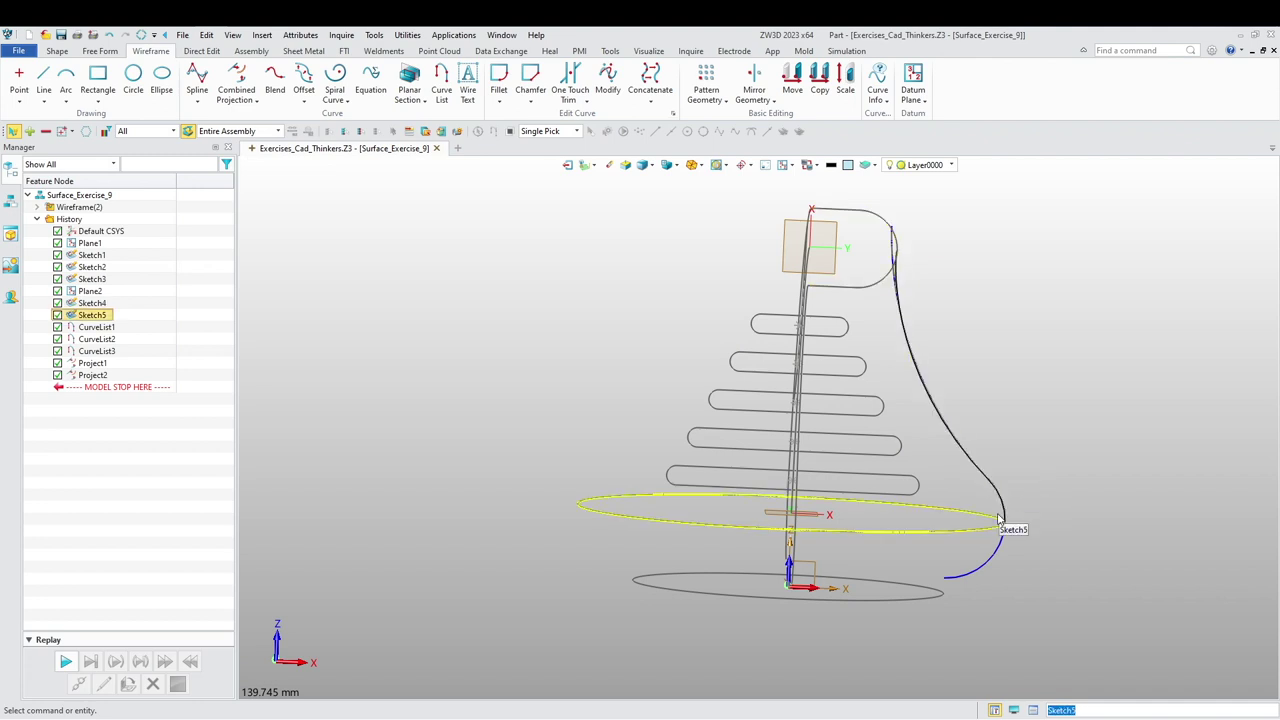
right_click_drag(684, 486, 532, 439)
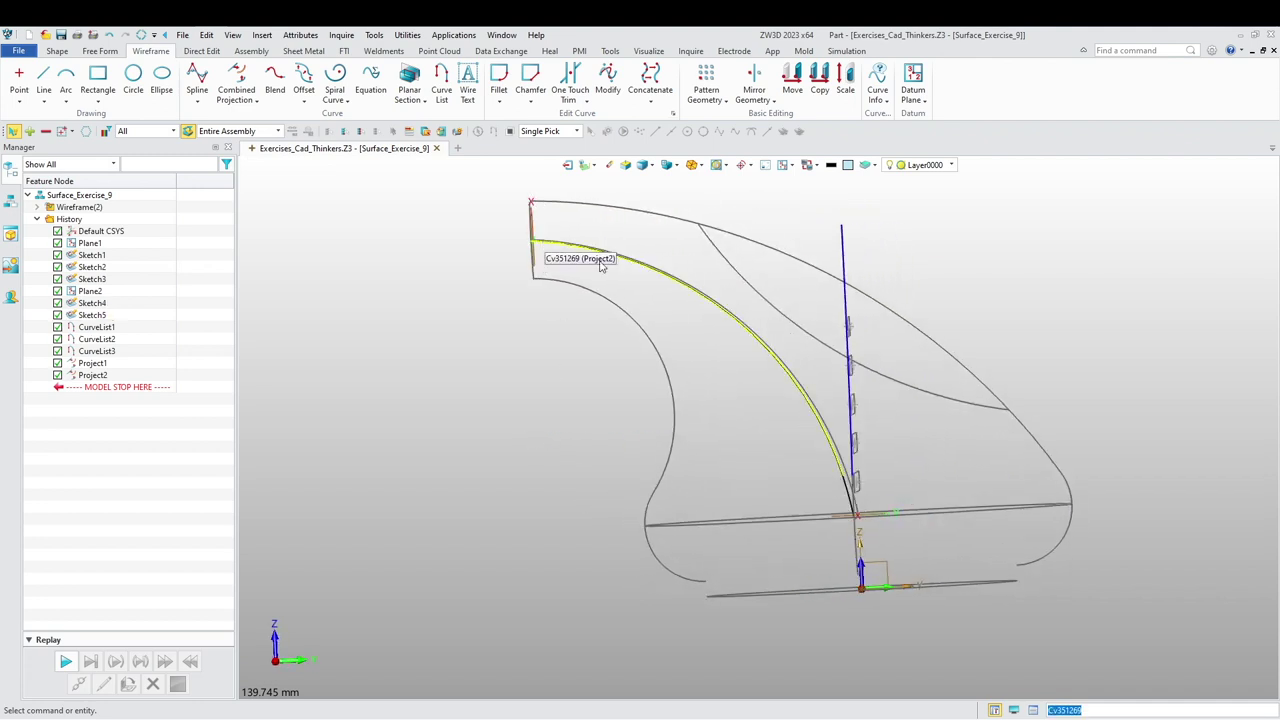
mouse_move(466, 458)
right_mouse_down()
mouse_move(514, 463)
mouse_move(545, 488)
mouse_move(518, 503)
mouse_move(497, 474)
mouse_move(468, 476)
right_mouse_up()
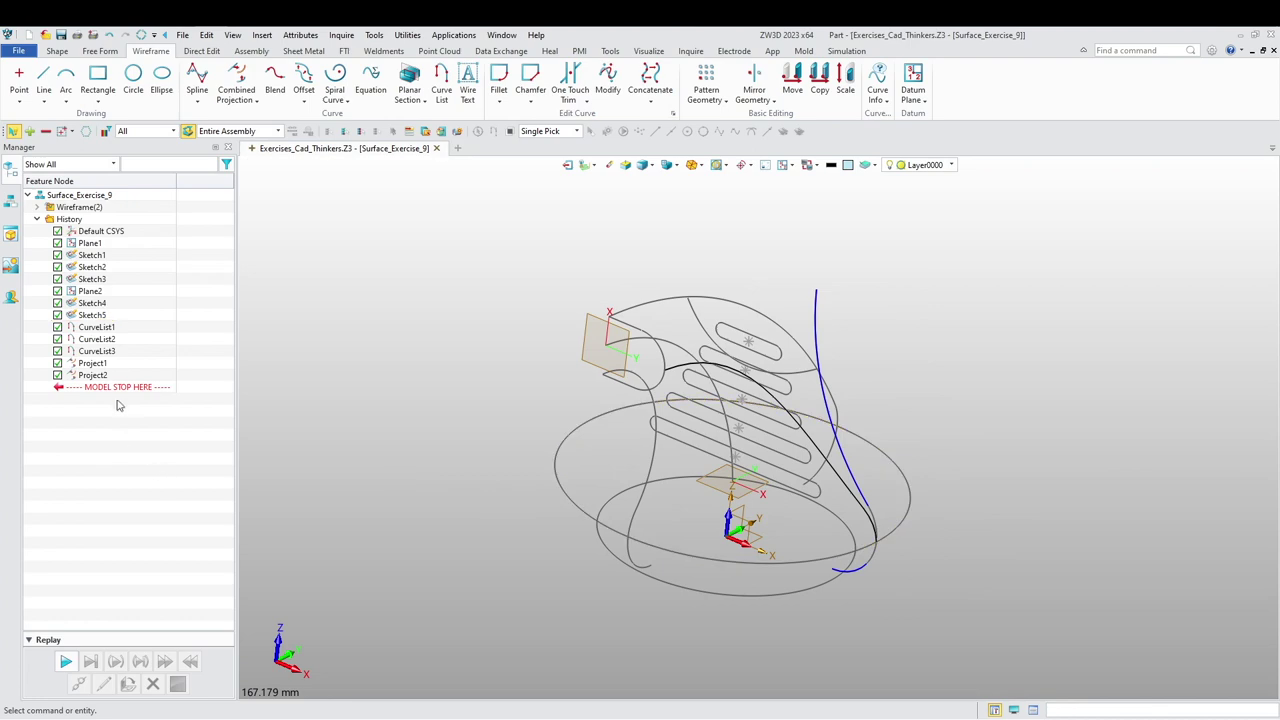
left_click_drag(125, 387, 140, 322)
right_click(351, 348)
left_click(358, 338)
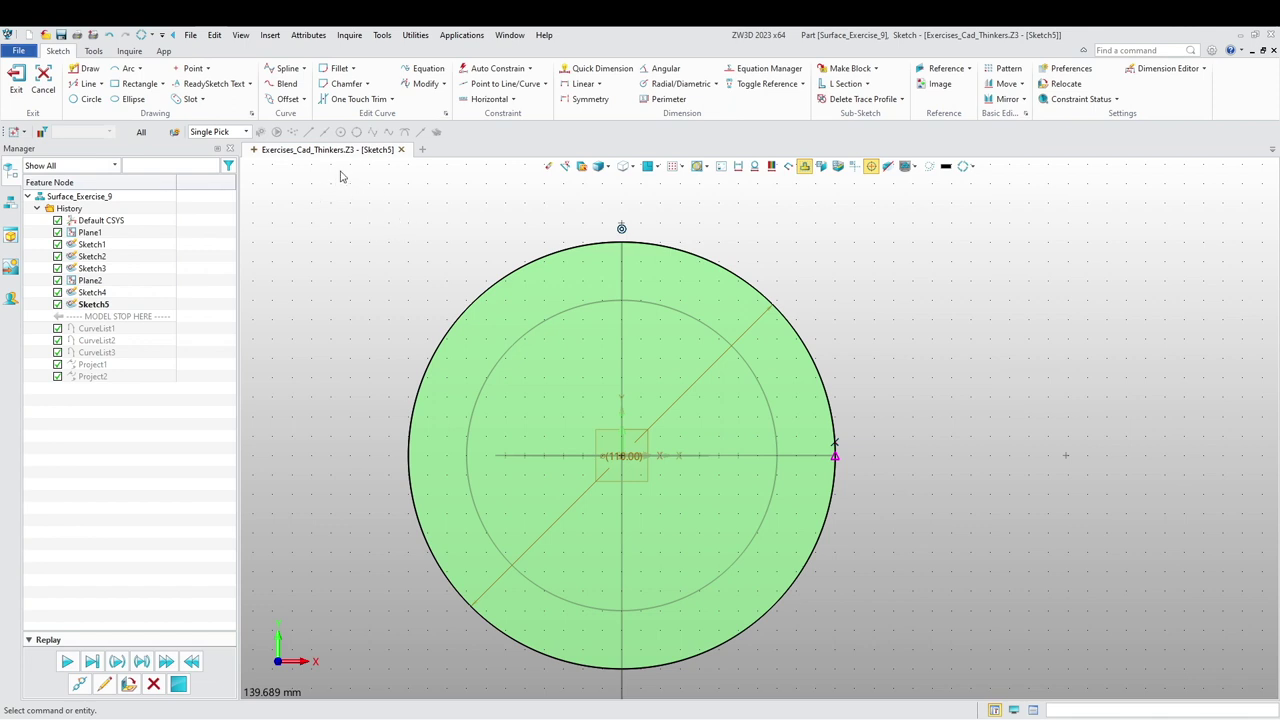
- Split the large circle into four arcs at its quadrant points with Trim/Split at Point, keeping every segment
left_click(393, 100)
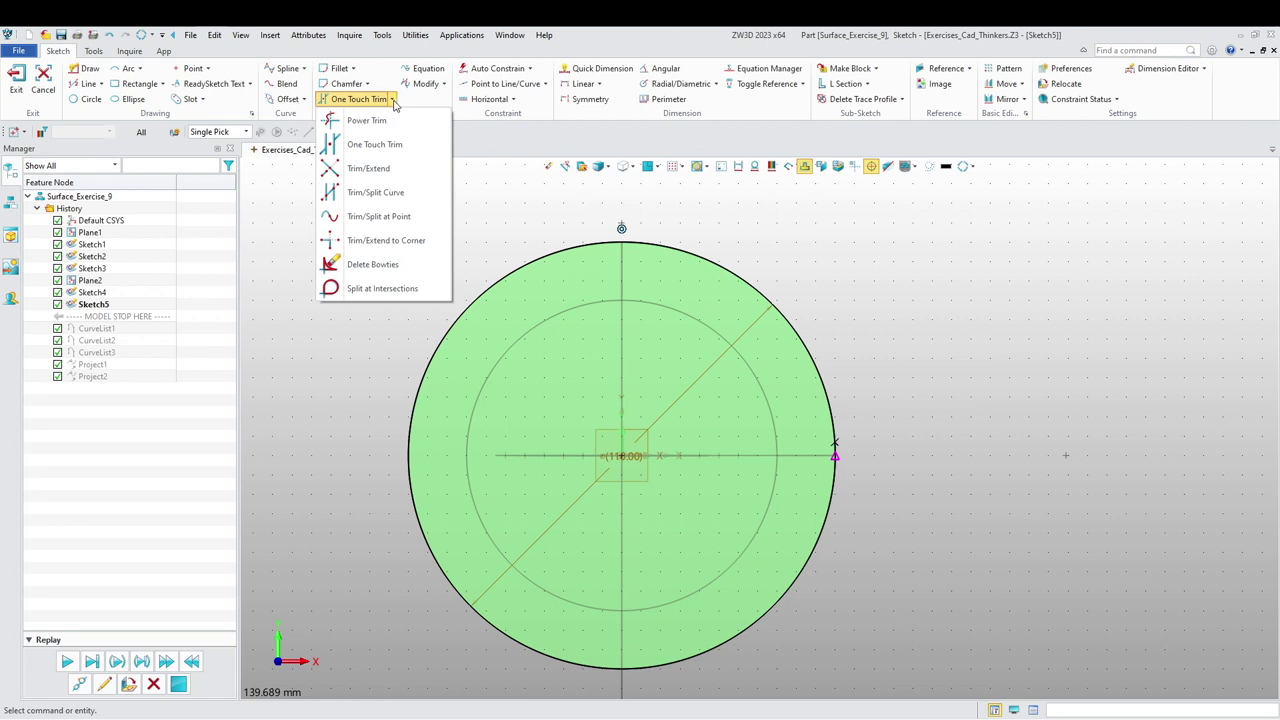
left_click(380, 217)
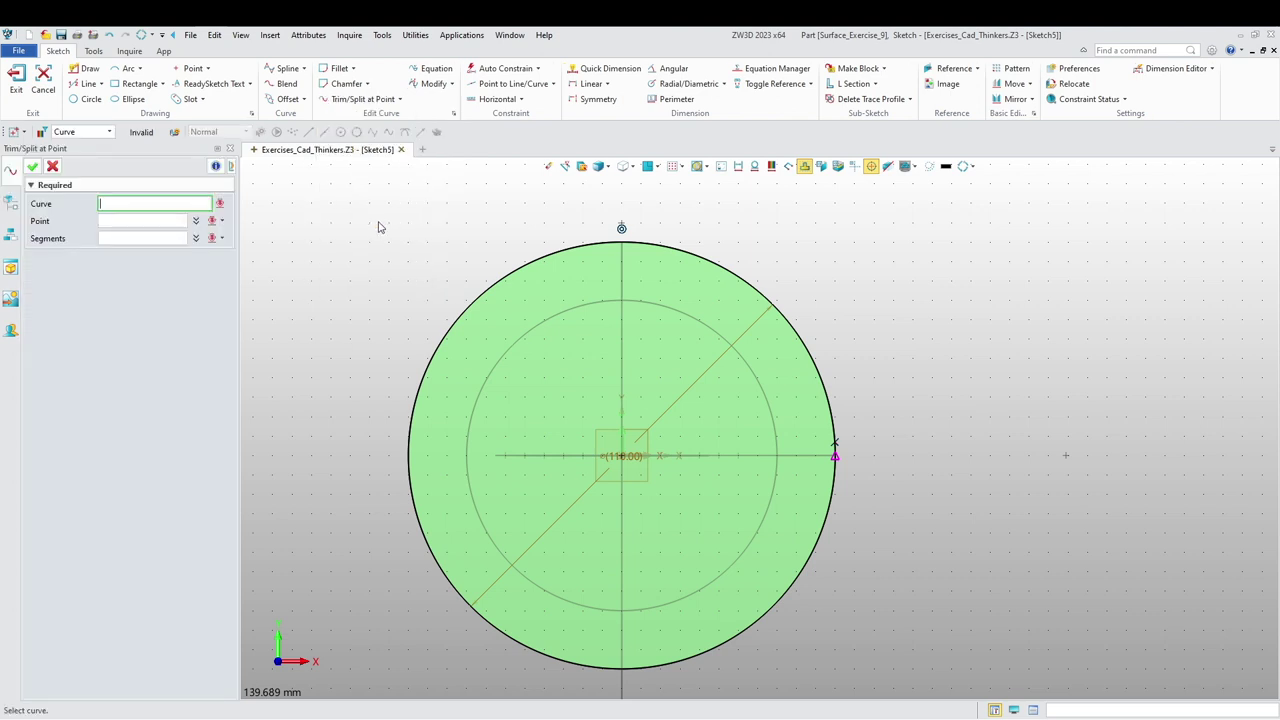
left_click(507, 285)
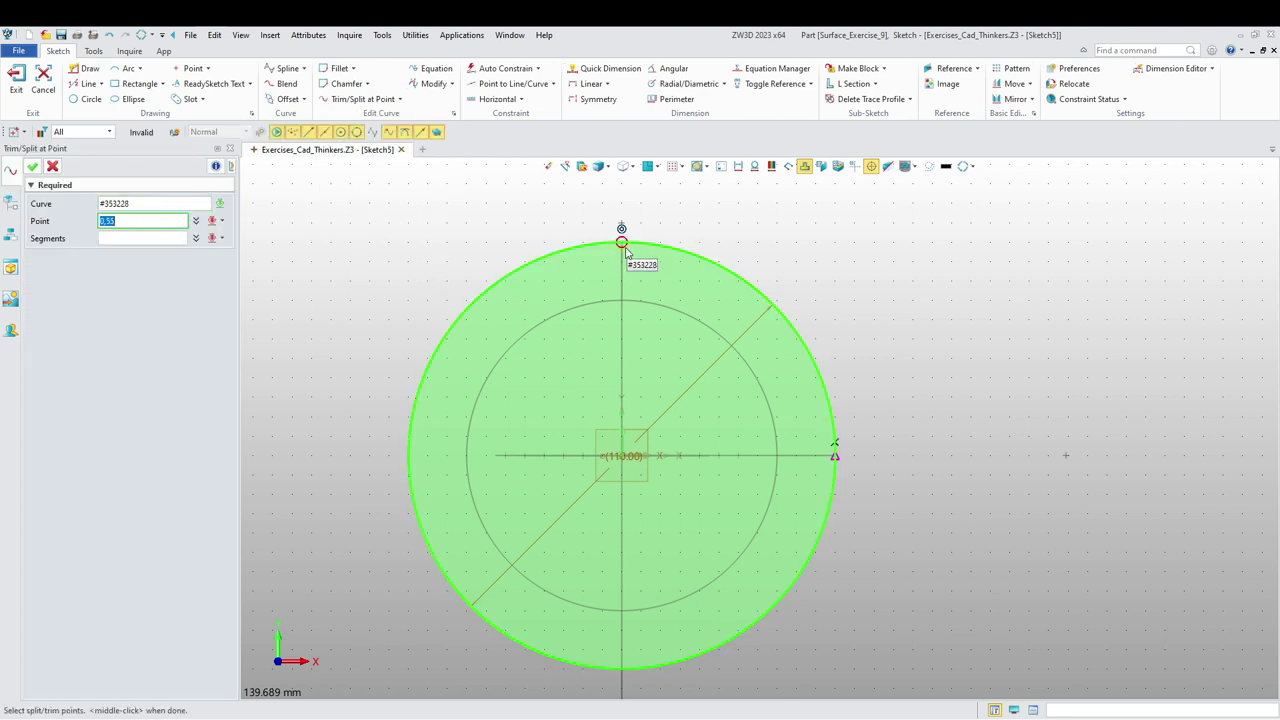
left_click(835, 456)
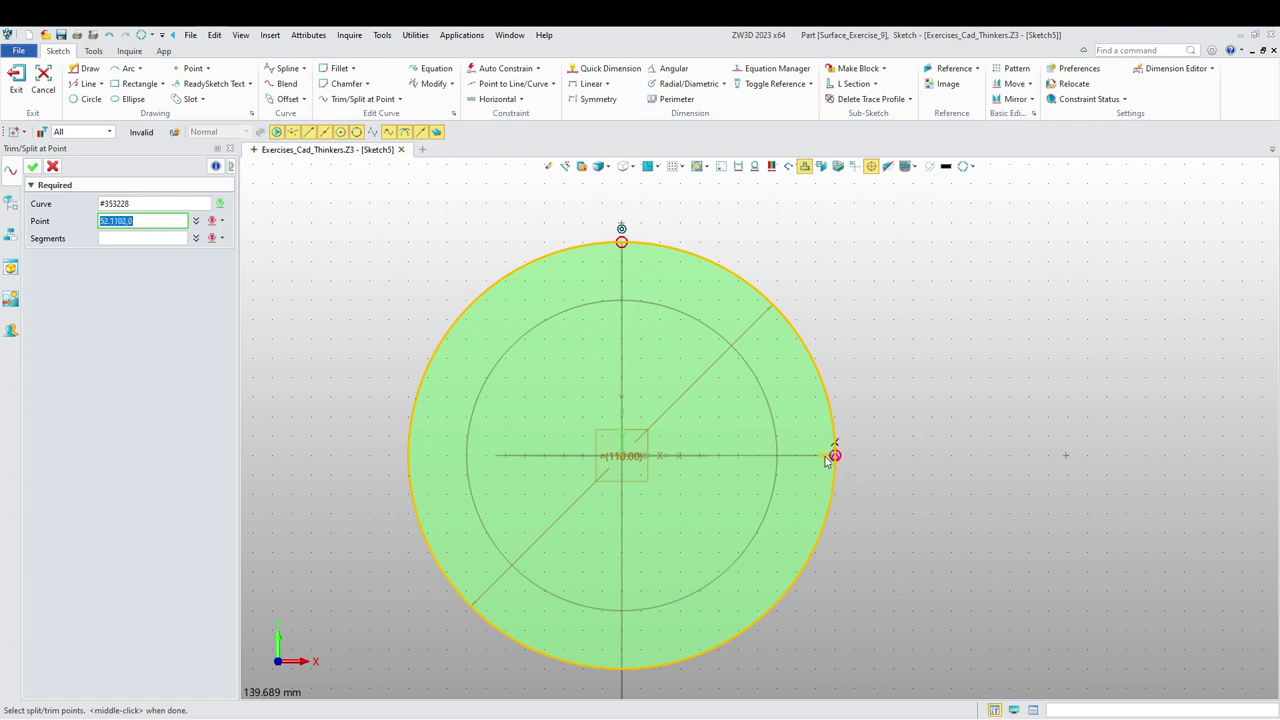
left_click(621, 669)
left_click(408, 456)
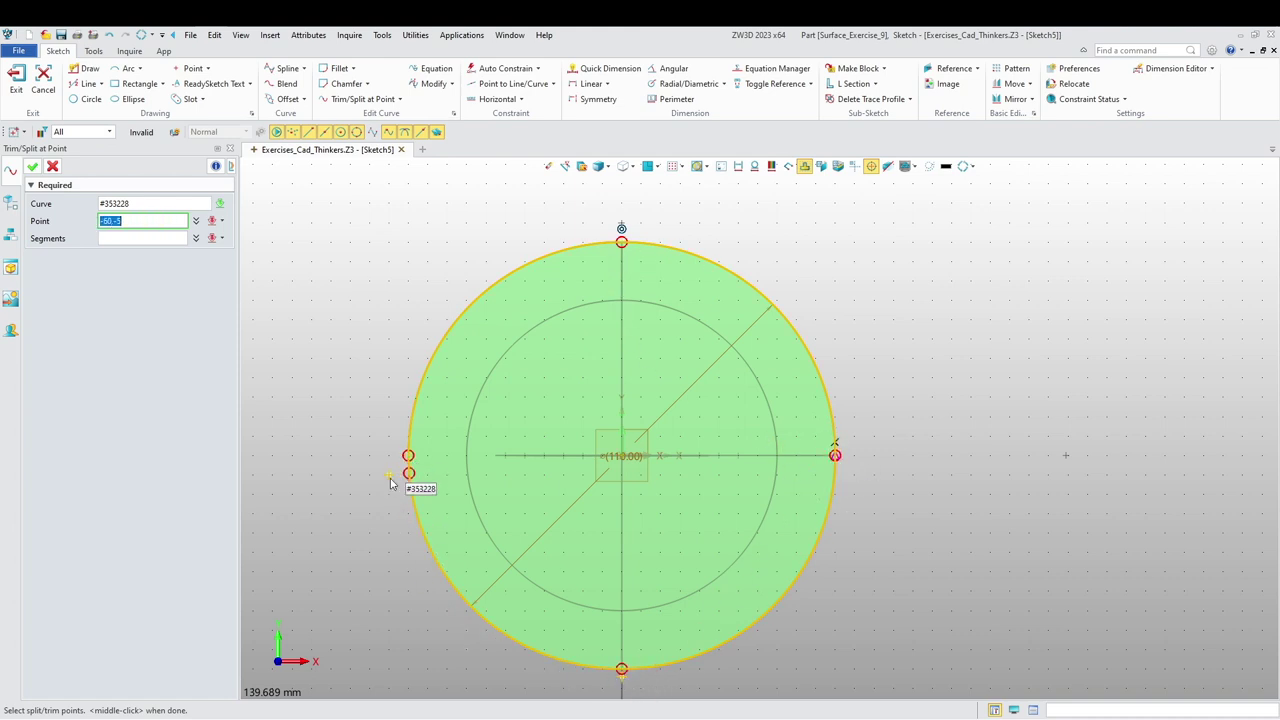
middle_click(309, 354)
left_click(562, 258)
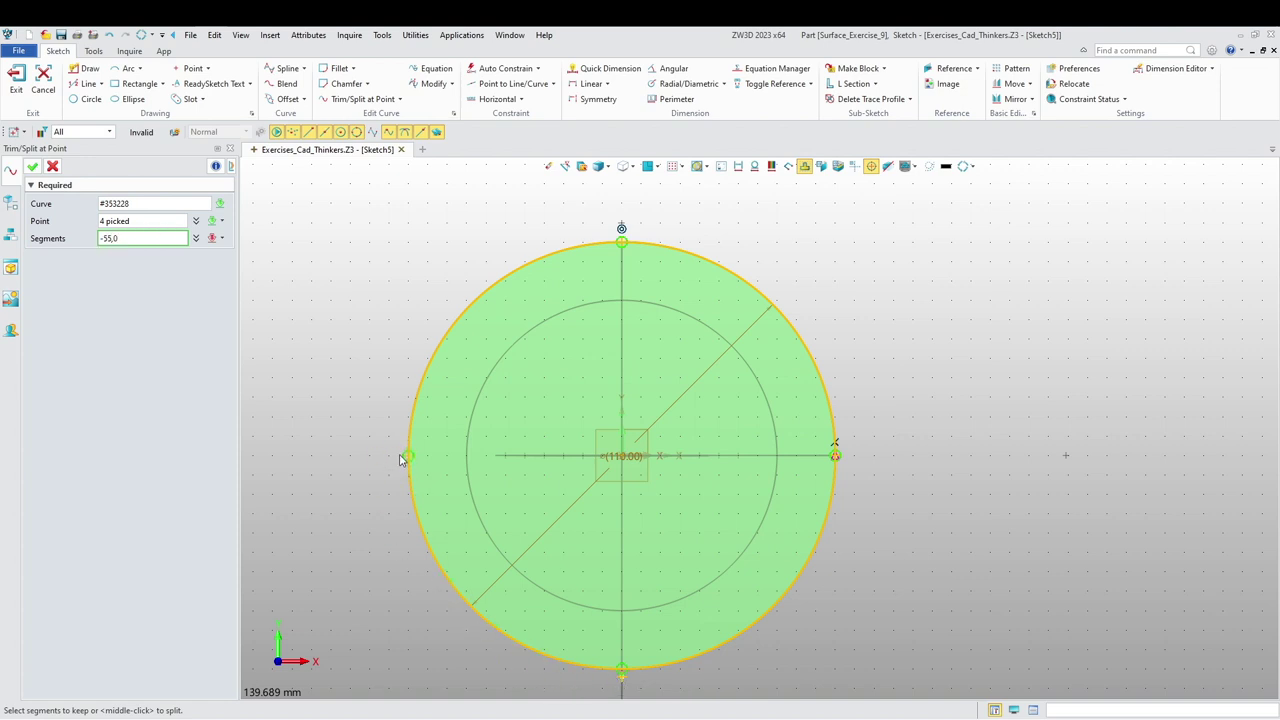
left_click(33, 167)
- Leave the split command, exit Sketch5 and replay the history through the last projection
middle_click_drag(332, 337, 399, 346)
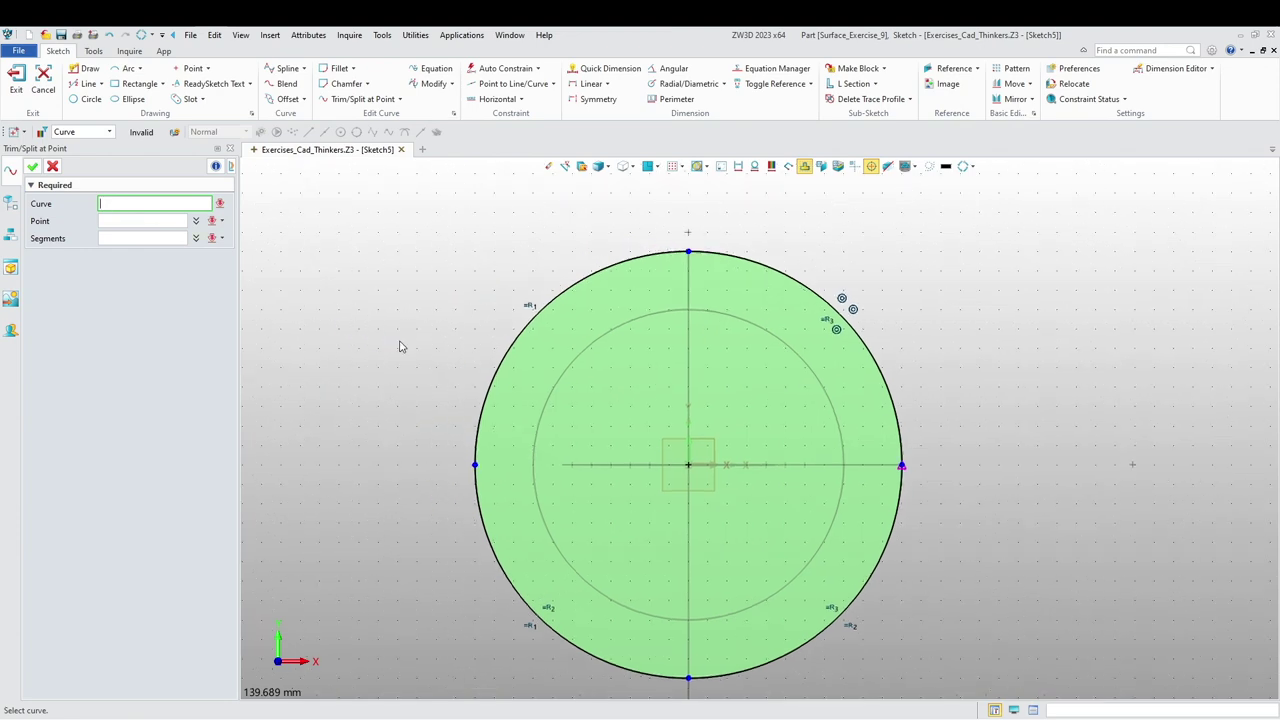
right_click_drag(400, 370, 397, 303)
scroll(436, 391, "down", 4)
mouse_move(523, 483)
right_mouse_down()
mouse_move(540, 469)
mouse_move(503, 510)
mouse_move(550, 582)
right_mouse_up()
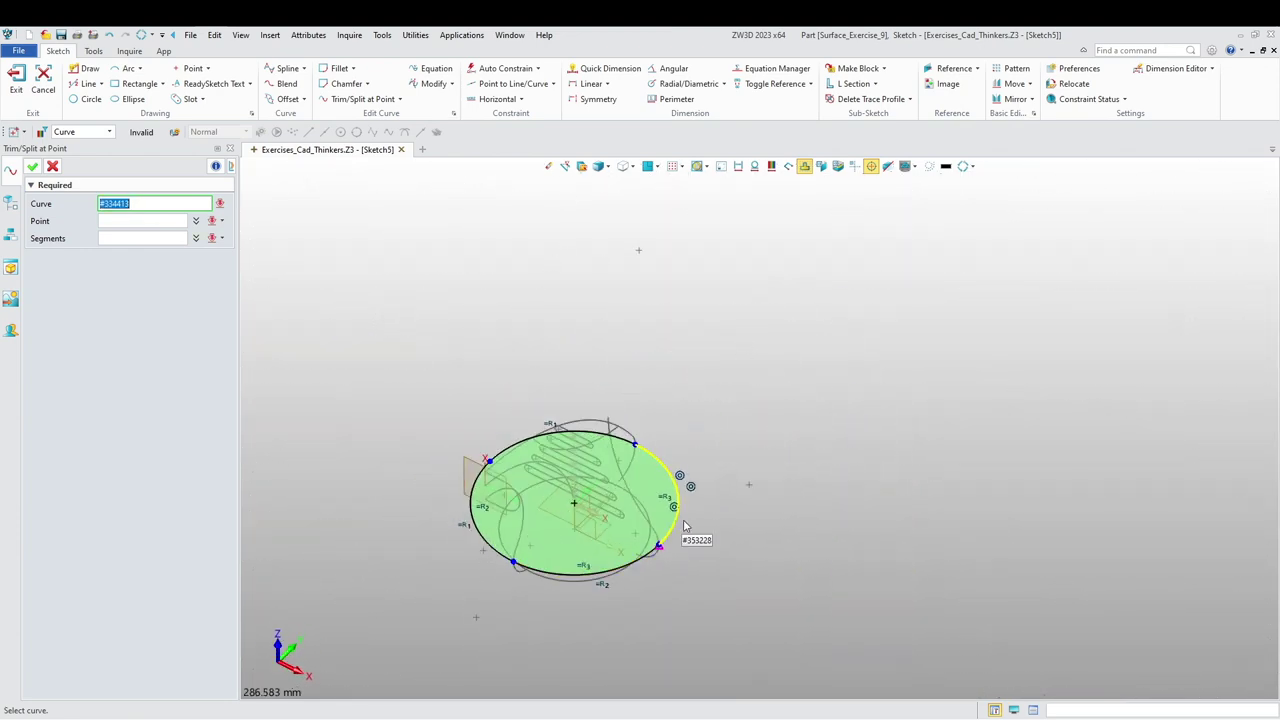
key("Delete")
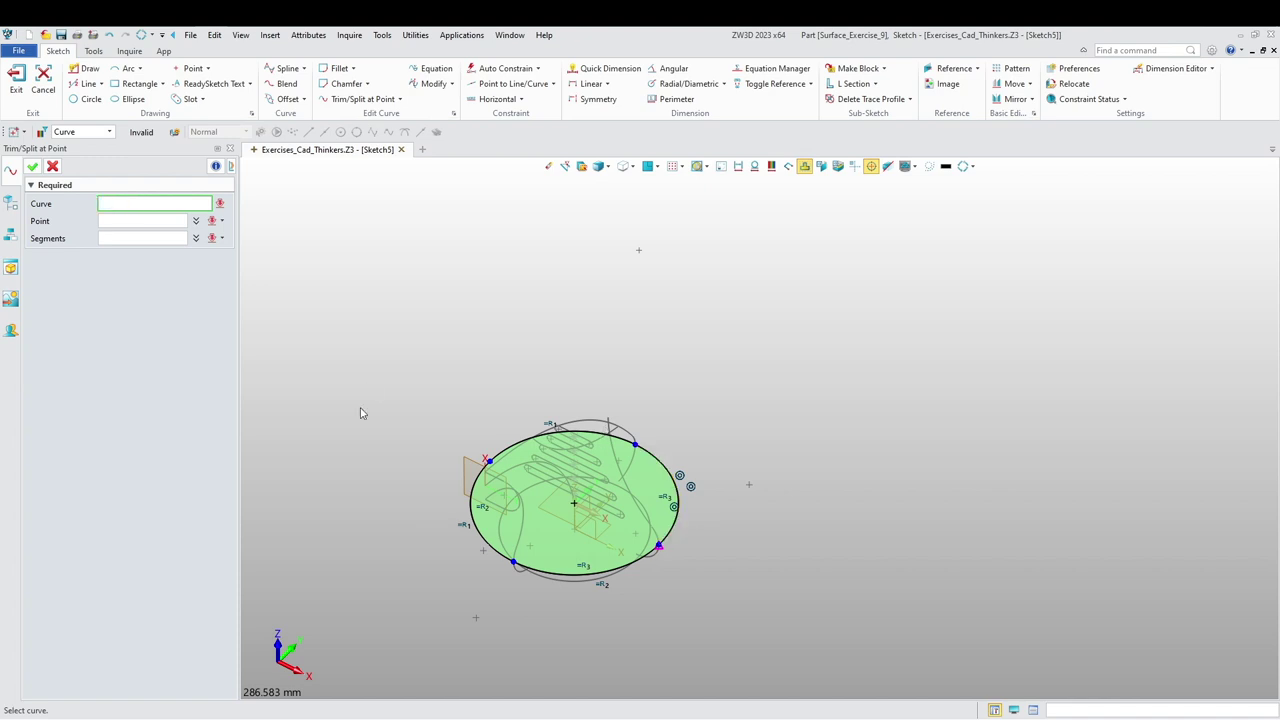
middle_click_drag(384, 385, 479, 389)
left_click(52, 166)
mouse_move(341, 326)
right_mouse_down()
mouse_move(400, 306)
mouse_move(386, 409)
right_mouse_up()
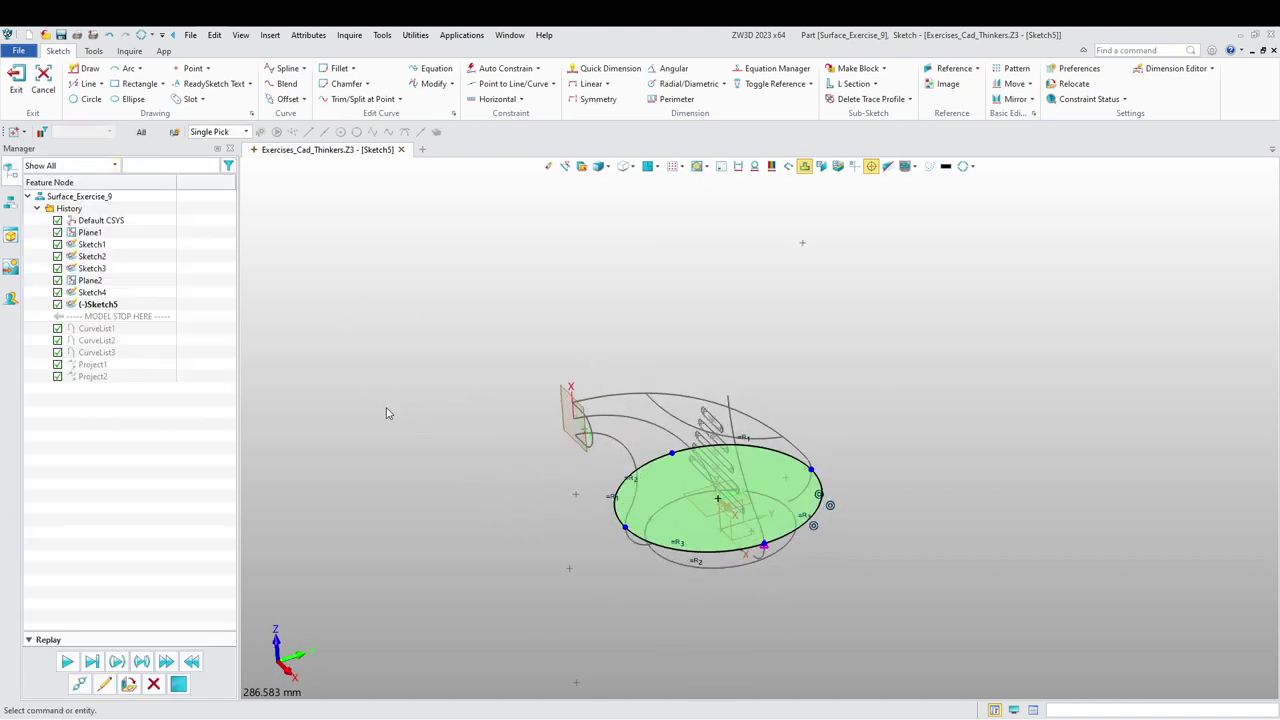
left_click(18, 80)
left_click(89, 662)
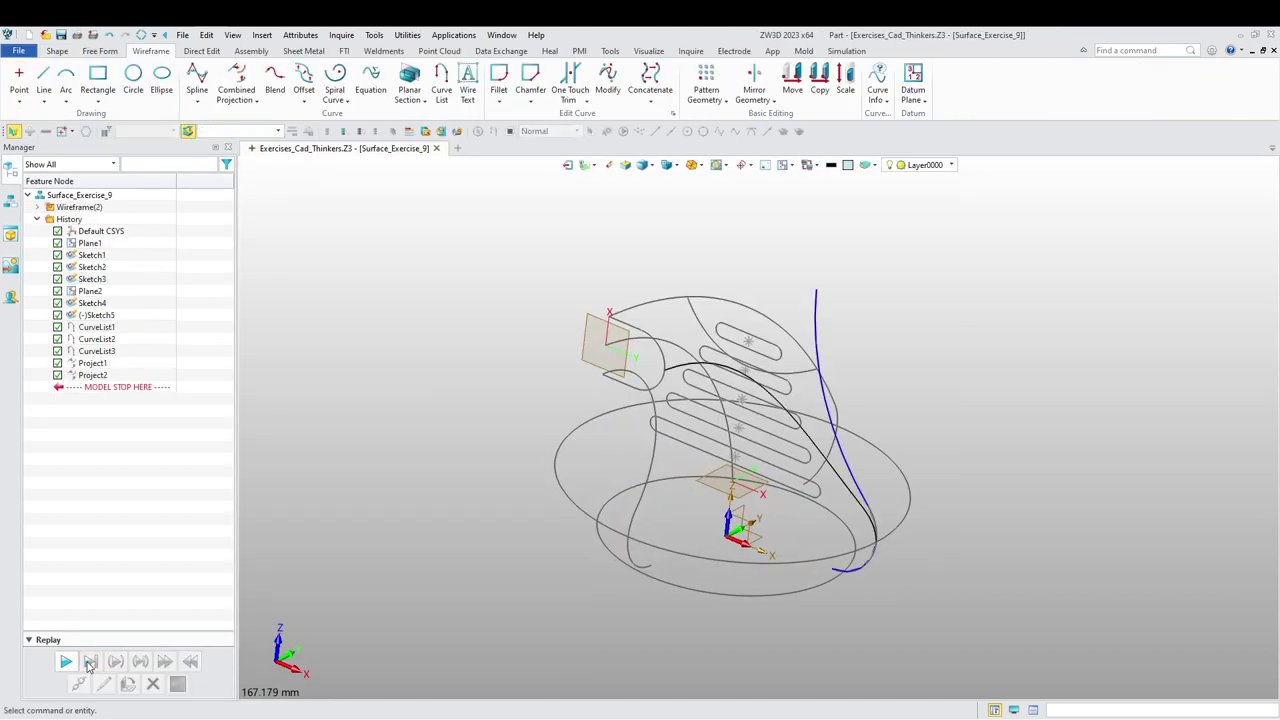
- Set up an extrusion of the smaller base circle from 0 to 4 mm with a cap at the start end only
right_click_drag(457, 488, 492, 437)
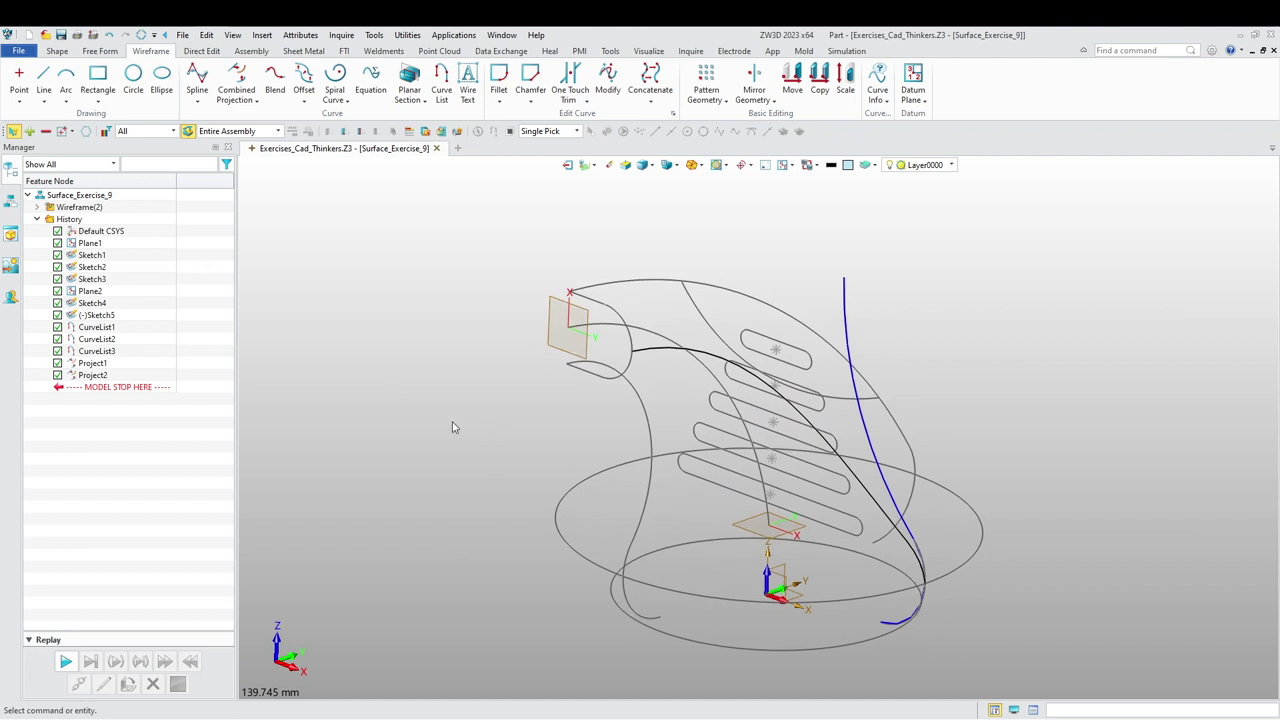
left_click(57, 51)
left_click(96, 80)
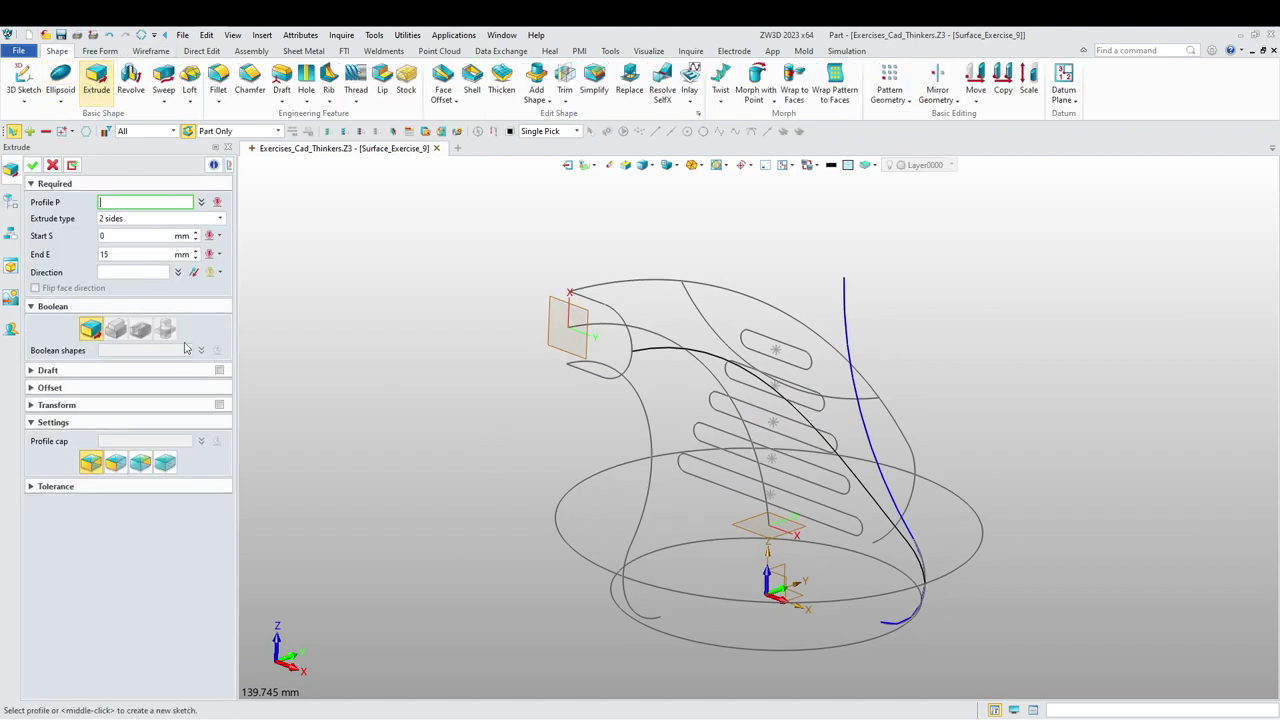
left_click(659, 641)
left_click(658, 635)
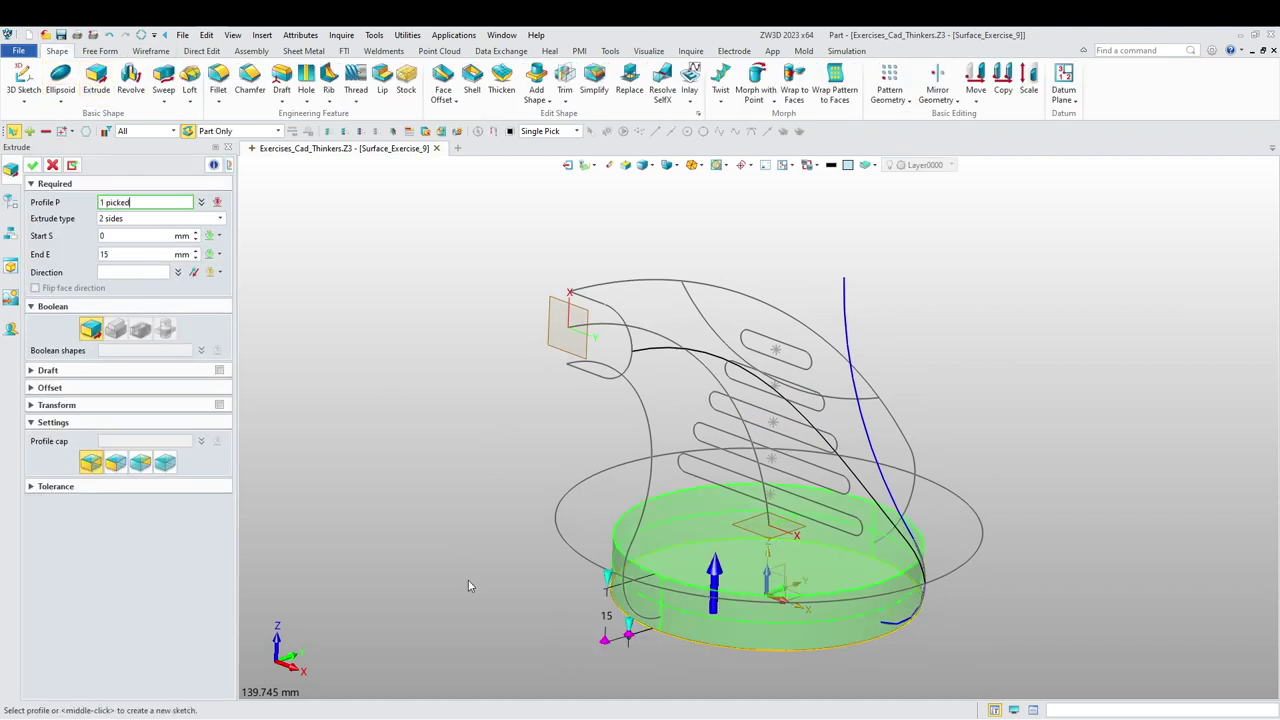
middle_click_drag(452, 587, 450, 515)
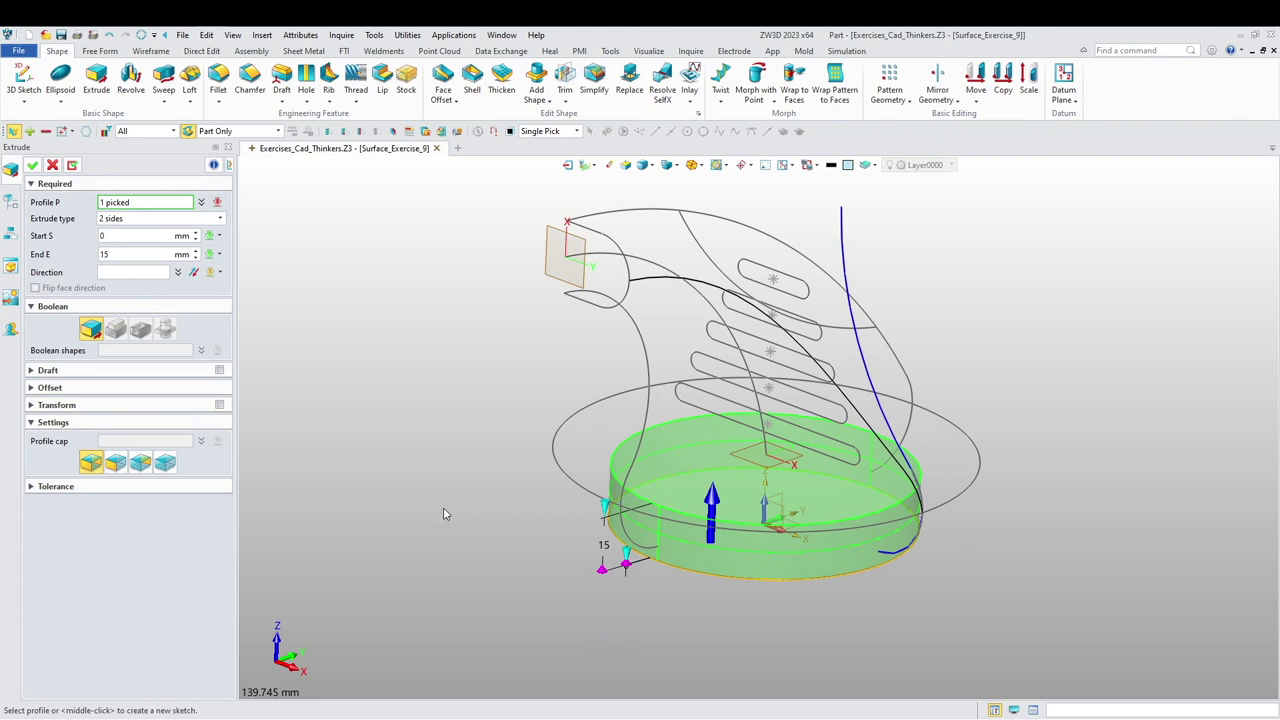
left_click(117, 463)
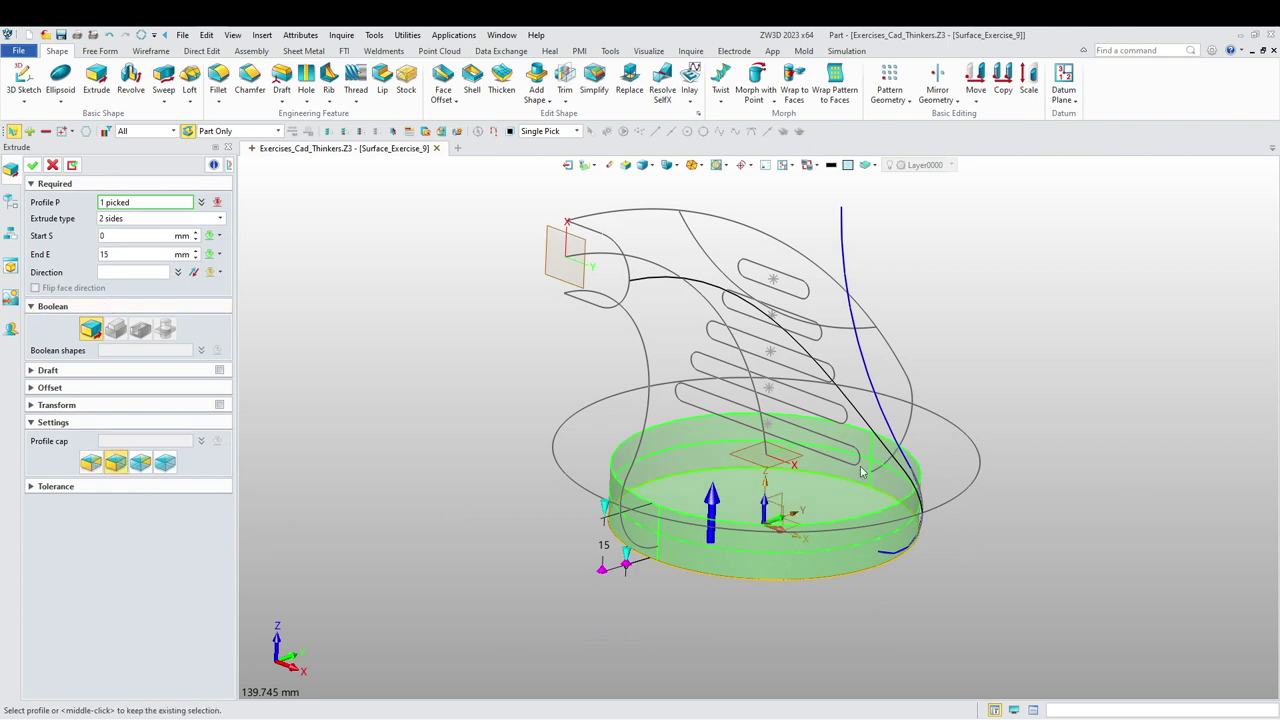
left_click(126, 256)
type("4")
key("Return")
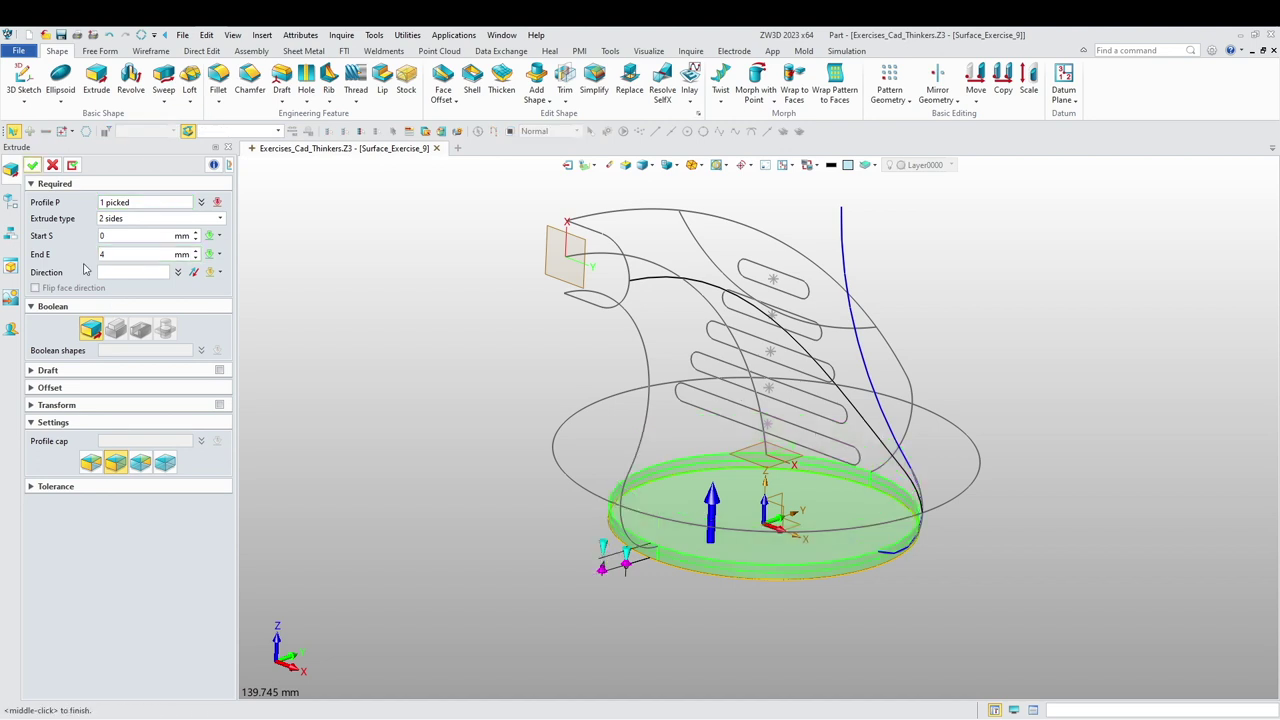
middle_click(973, 219)
- Set the face color to gray and extrude the smaller base circle from 0 to 4 mm, capped only at its start
left_click(847, 165)
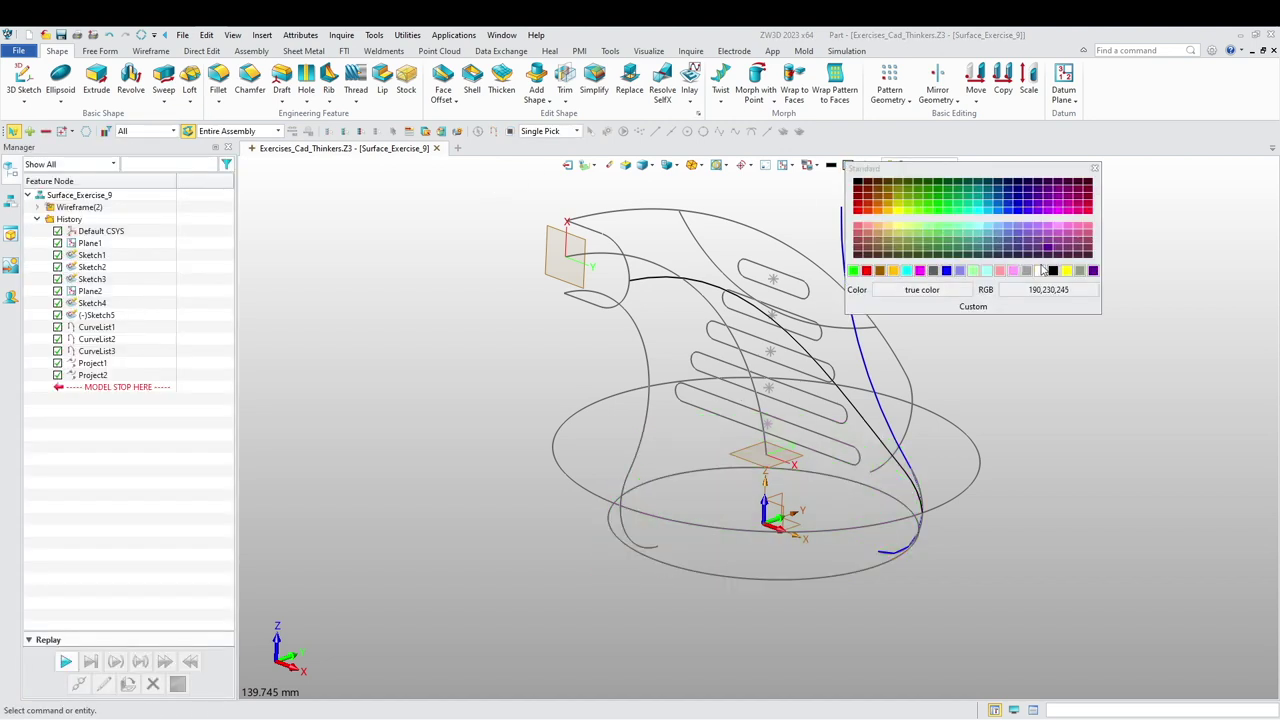
left_click(1027, 272)
left_click(96, 80)
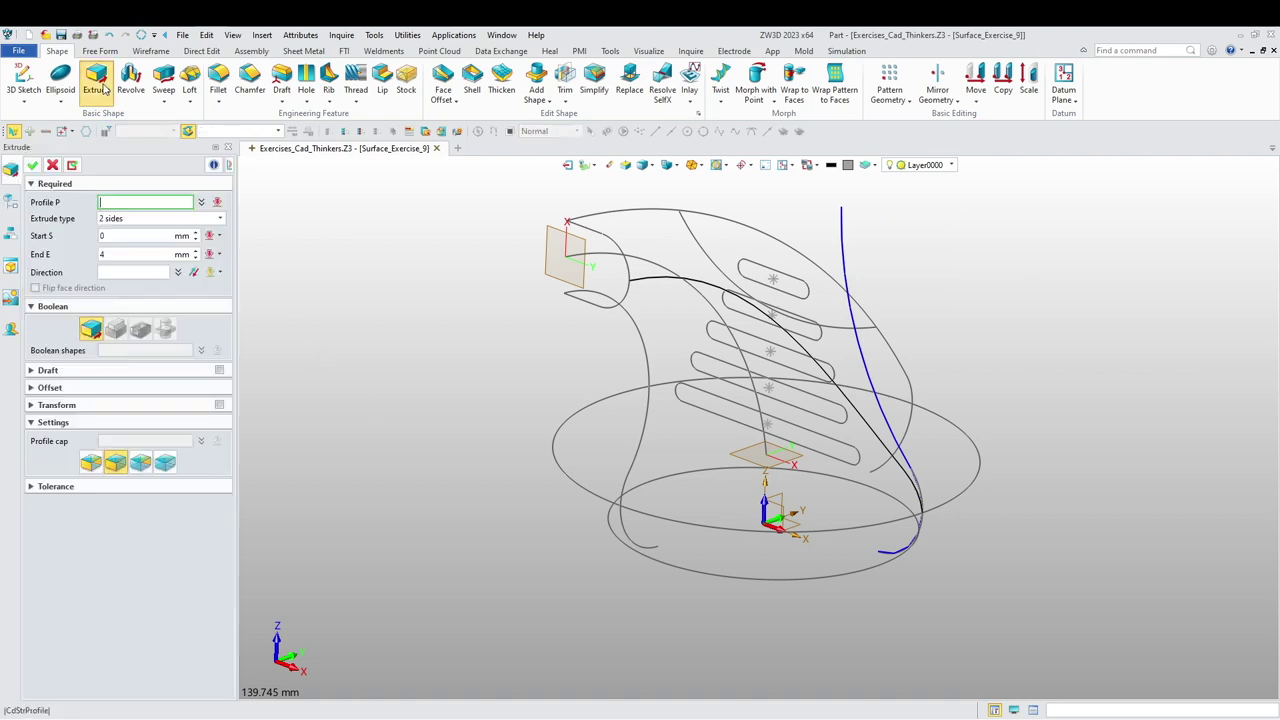
left_click(718, 577)
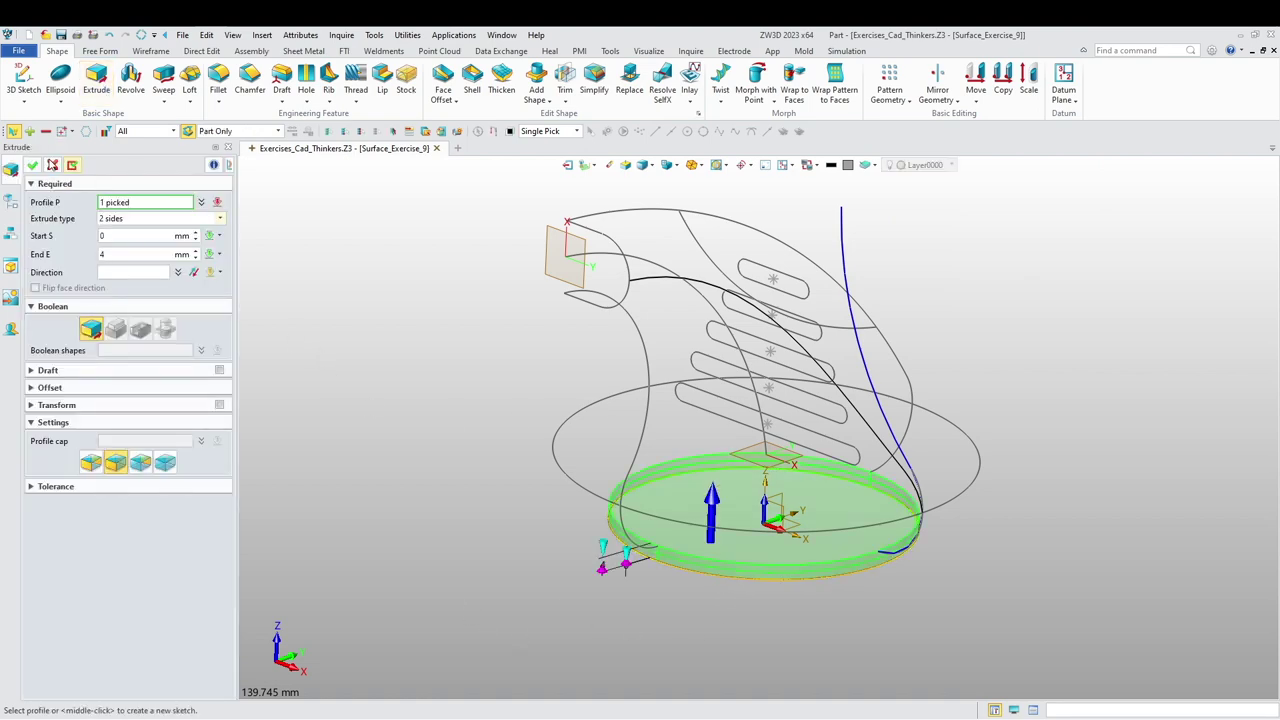
left_click(32, 165)
mouse_move(400, 452)
middle_mouse_down()
mouse_move(418, 383)
mouse_move(418, 461)
middle_mouse_up()
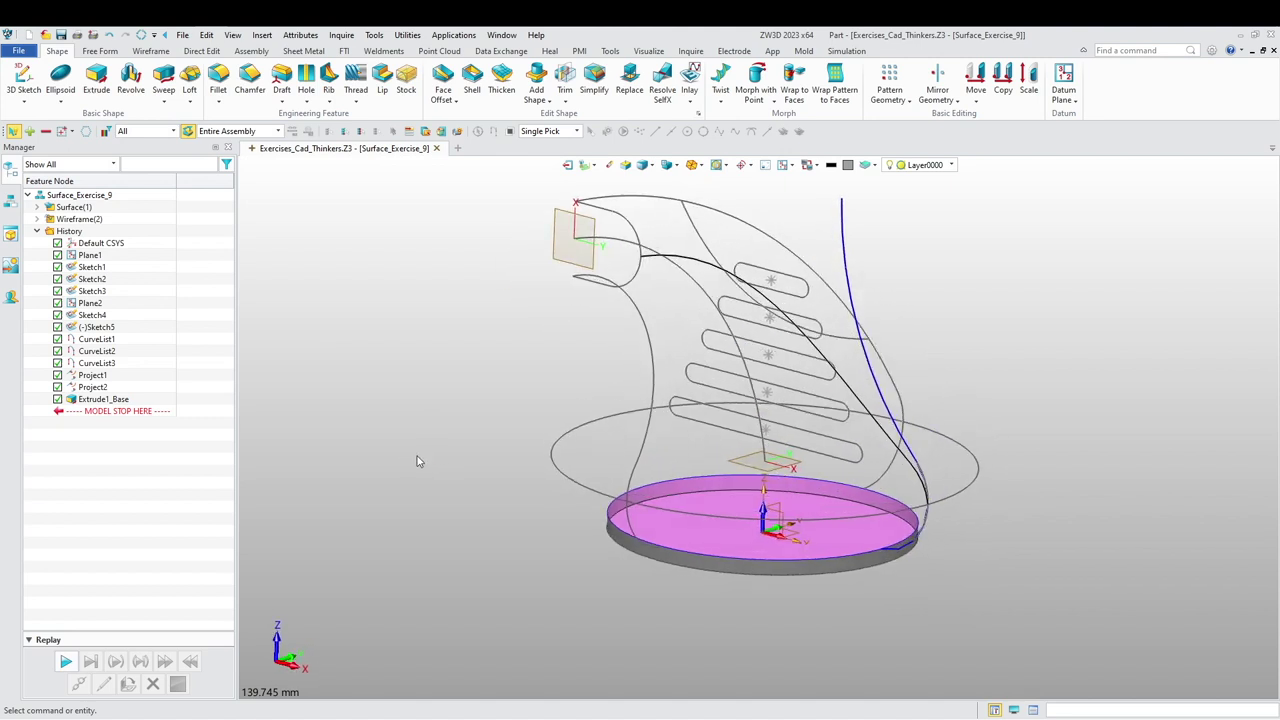
- Start a Revolve with CurveList3, the short curved segment beside the base rim, as its profile using the Curve List filter
left_click(131, 80)
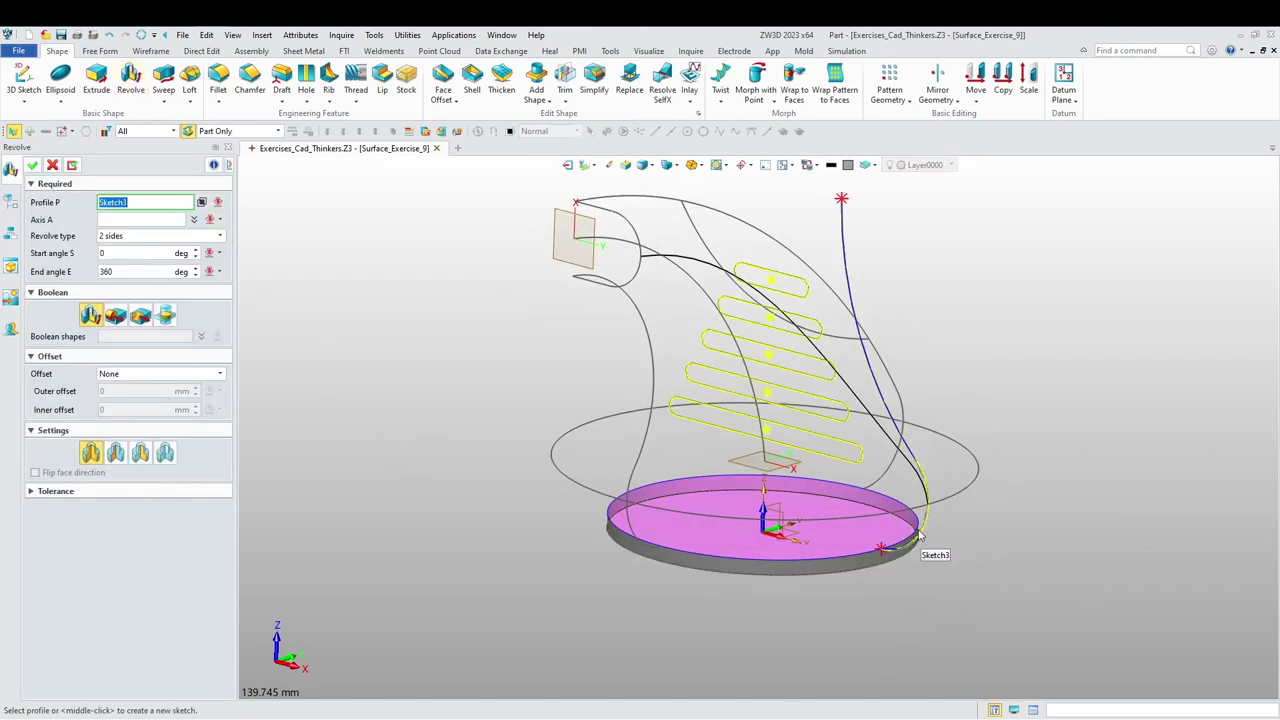
left_click(150, 131)
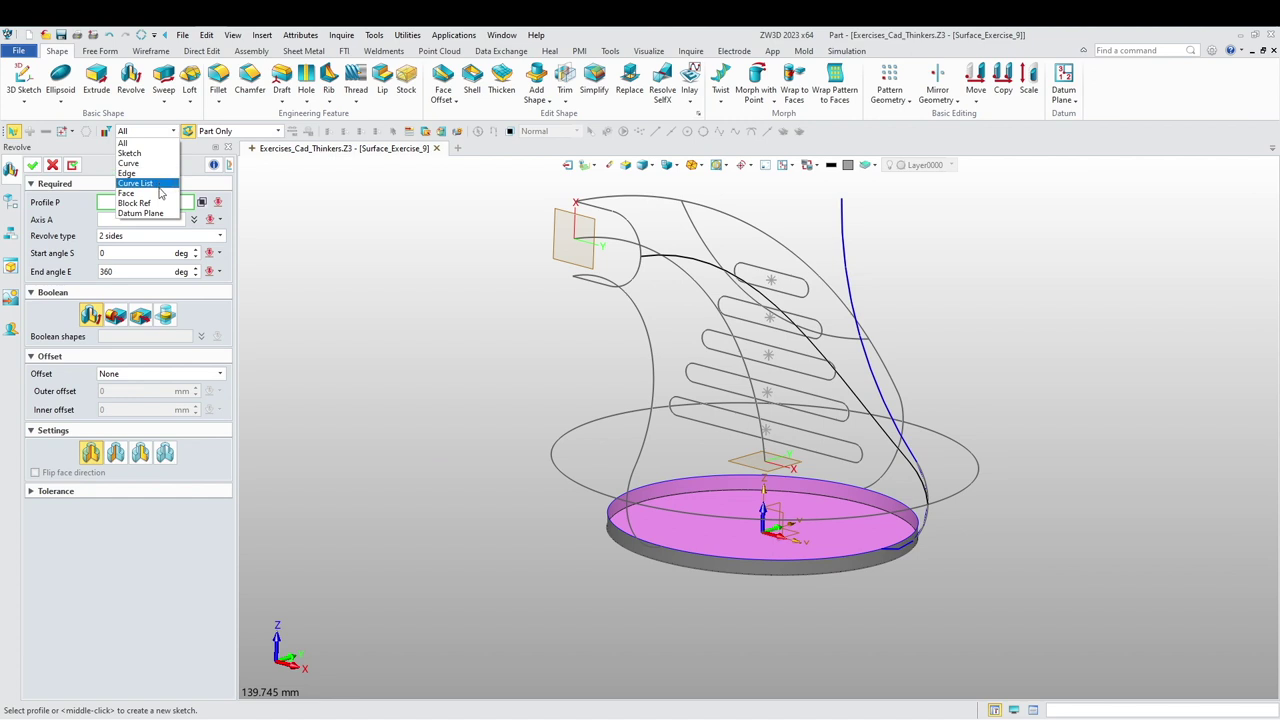
left_click(146, 184)
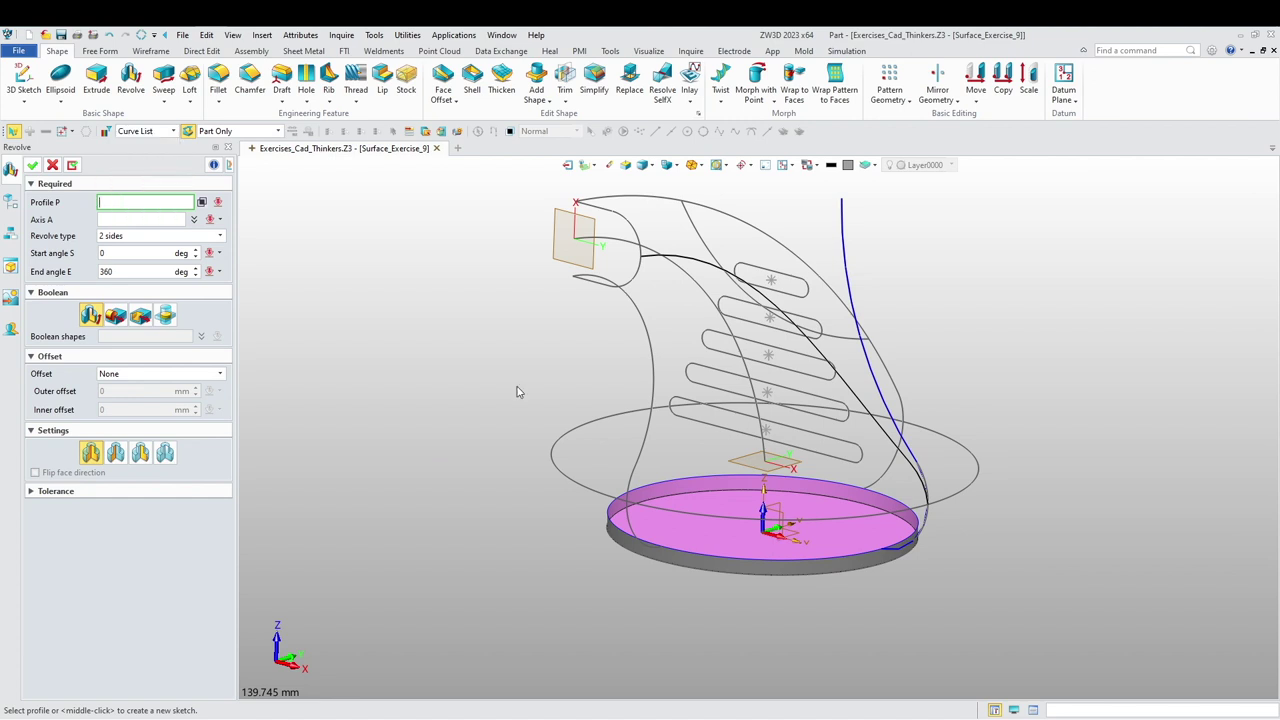
left_click(910, 537)
middle_click(897, 587)
right_click_drag(443, 524, 438, 540)
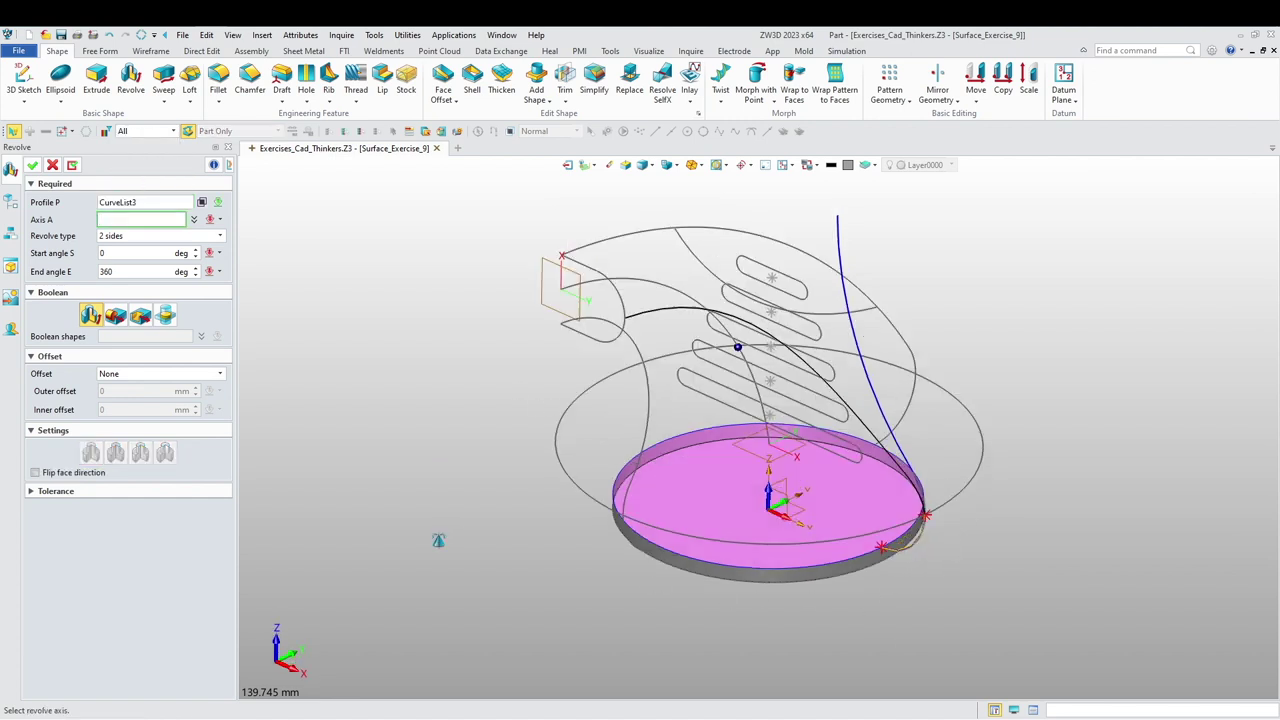
- Revolve CurveList3 from 0 to 360 degrees about the Z axis at the origin, direction 0,0,1
left_click(768, 499)
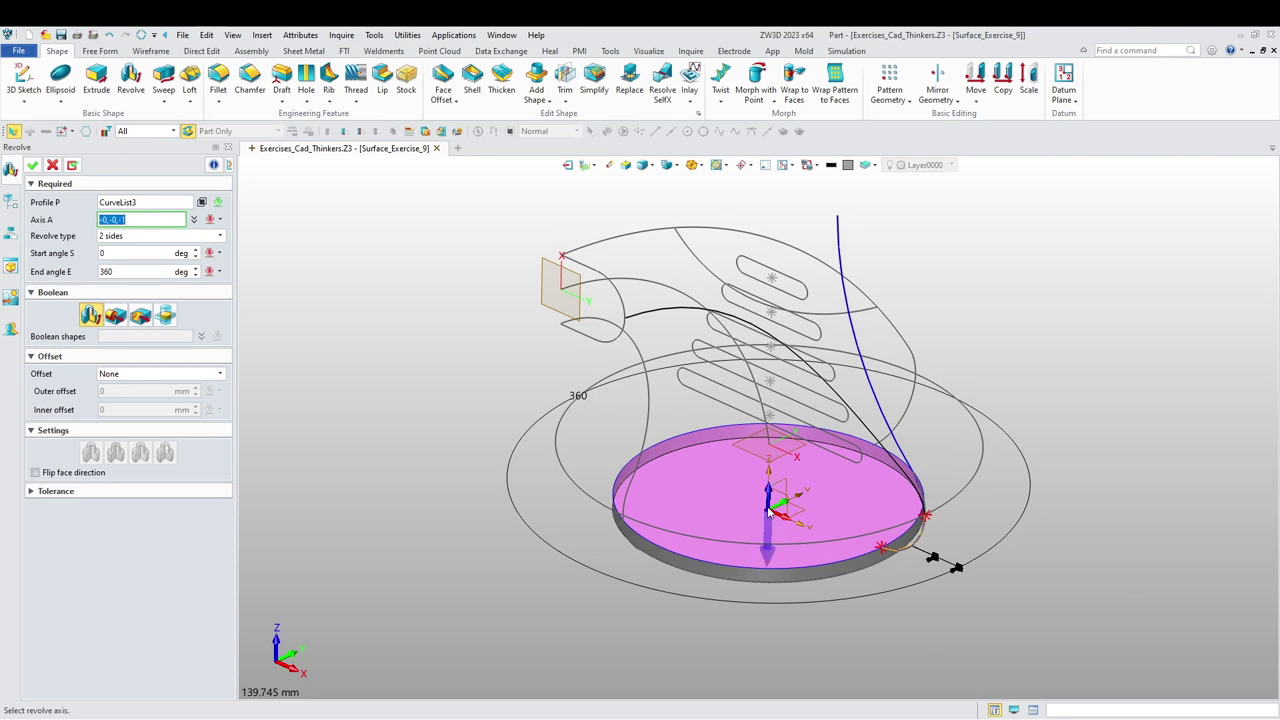
scroll(768, 505, "up", 5)
left_click(766, 514)
left_click(777, 514)
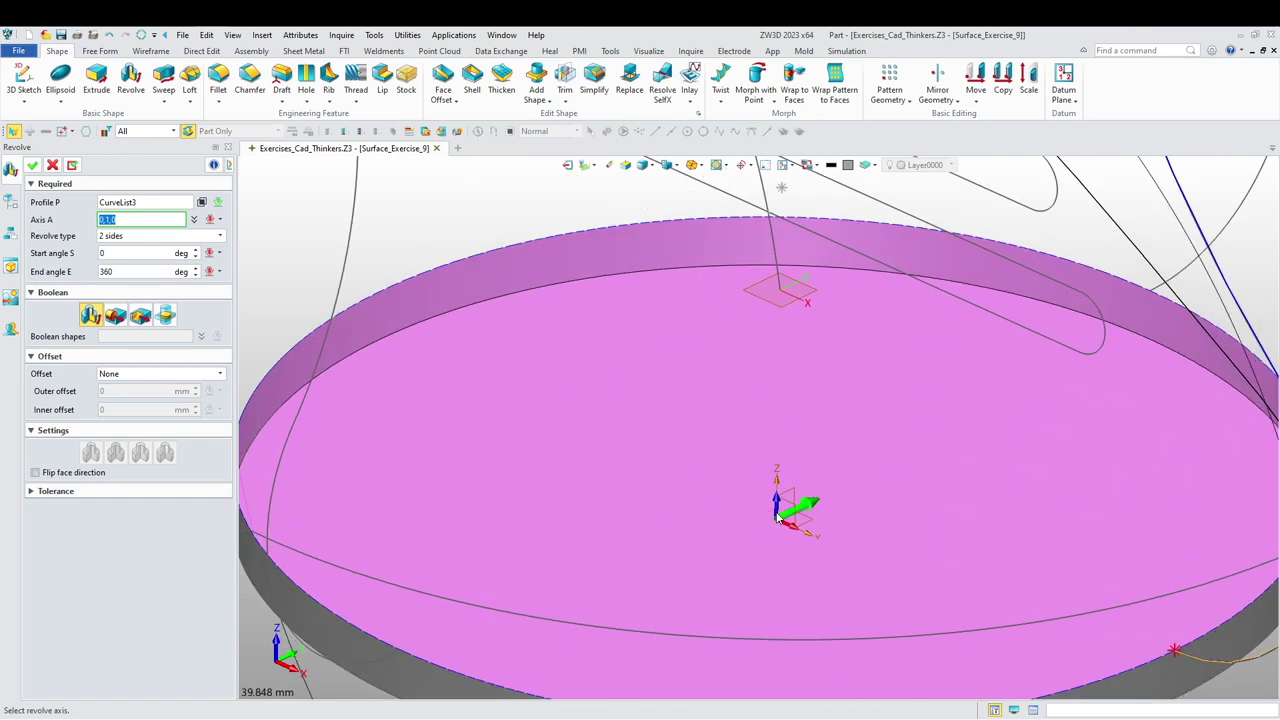
left_click(776, 500)
middle_click(674, 508)
scroll(674, 508, "down", 5)
left_click(32, 165)
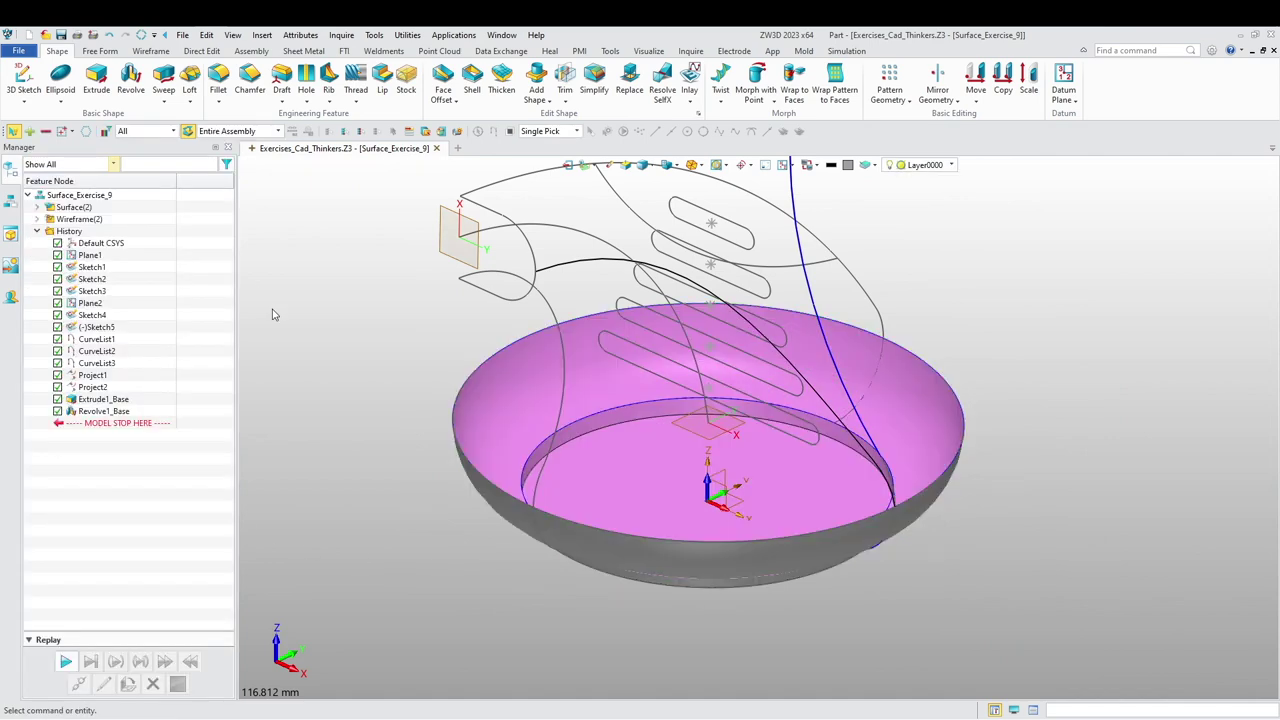
- Redefine the last revolve with the Boolean Add option so the bowl joins the extruded base
right_click(318, 278)
left_click(320, 278)
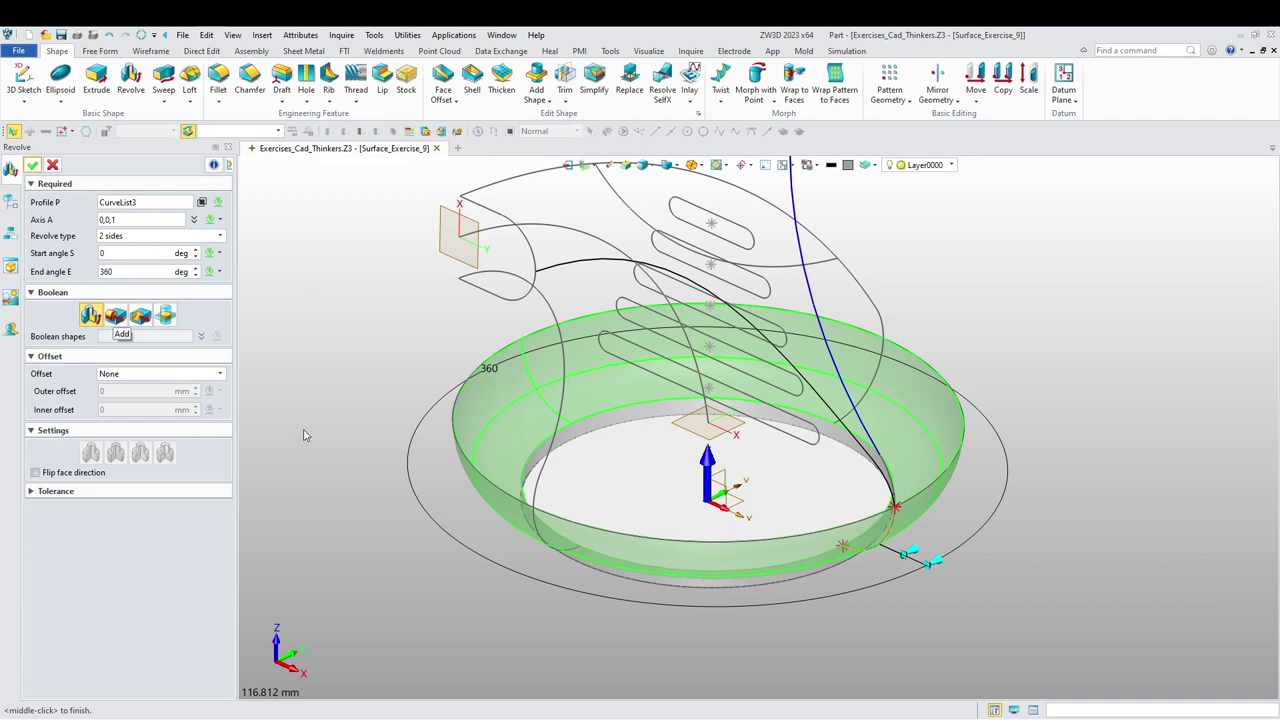
middle_click_drag(306, 434, 483, 468)
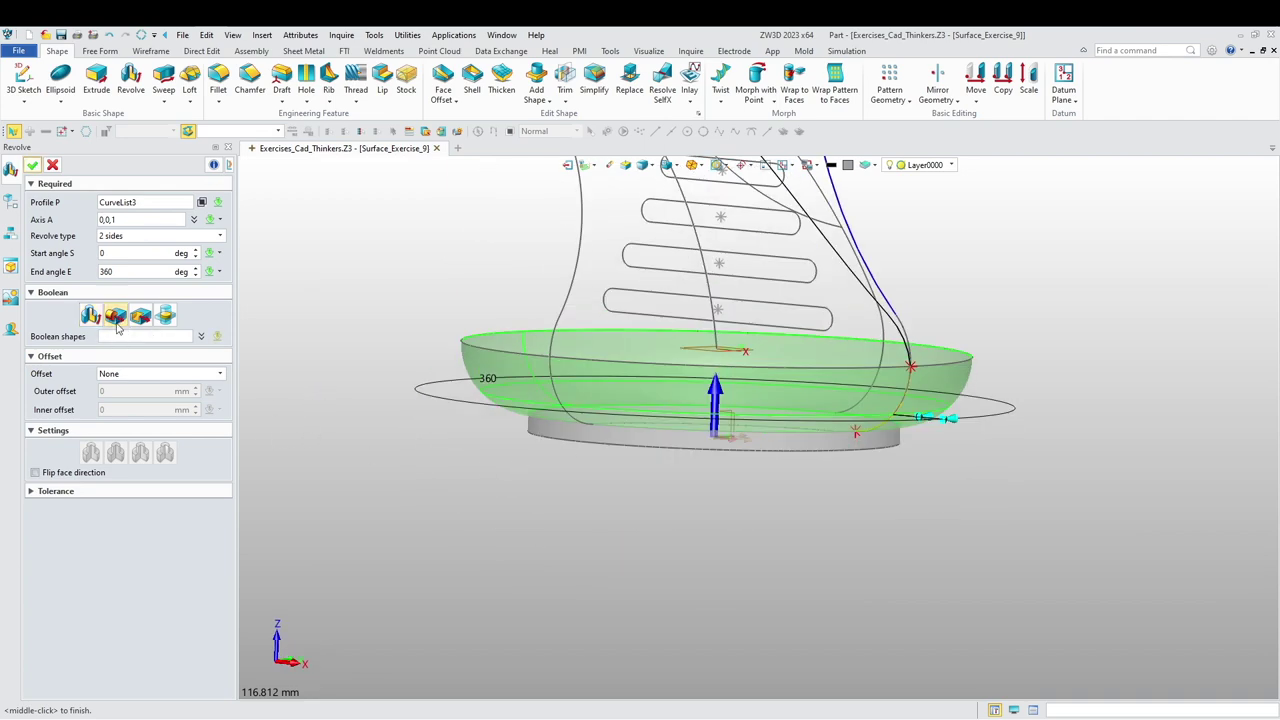
left_click(32, 165)
middle_click_drag(309, 399, 266, 423)
scroll(354, 473, "up", 1)
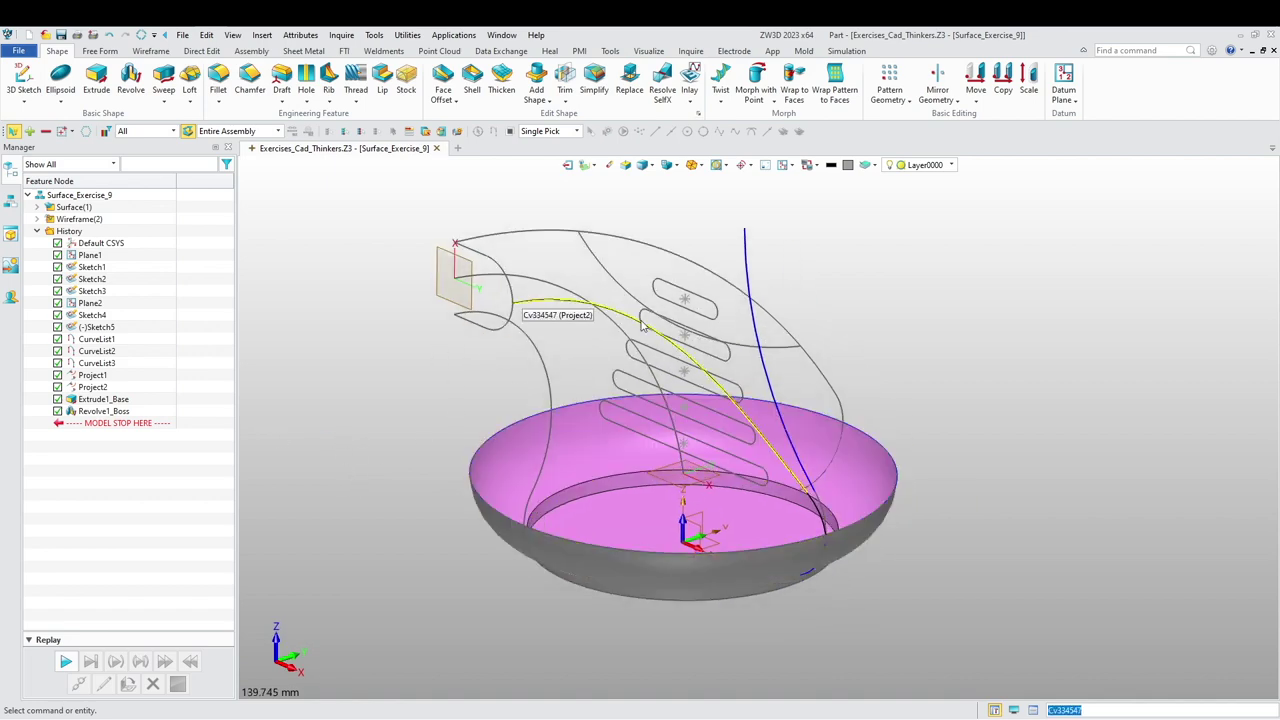
mouse_move(335, 476)
middle_mouse_down()
mouse_move(371, 457)
mouse_move(395, 473)
mouse_move(374, 429)
mouse_move(338, 424)
middle_mouse_up()
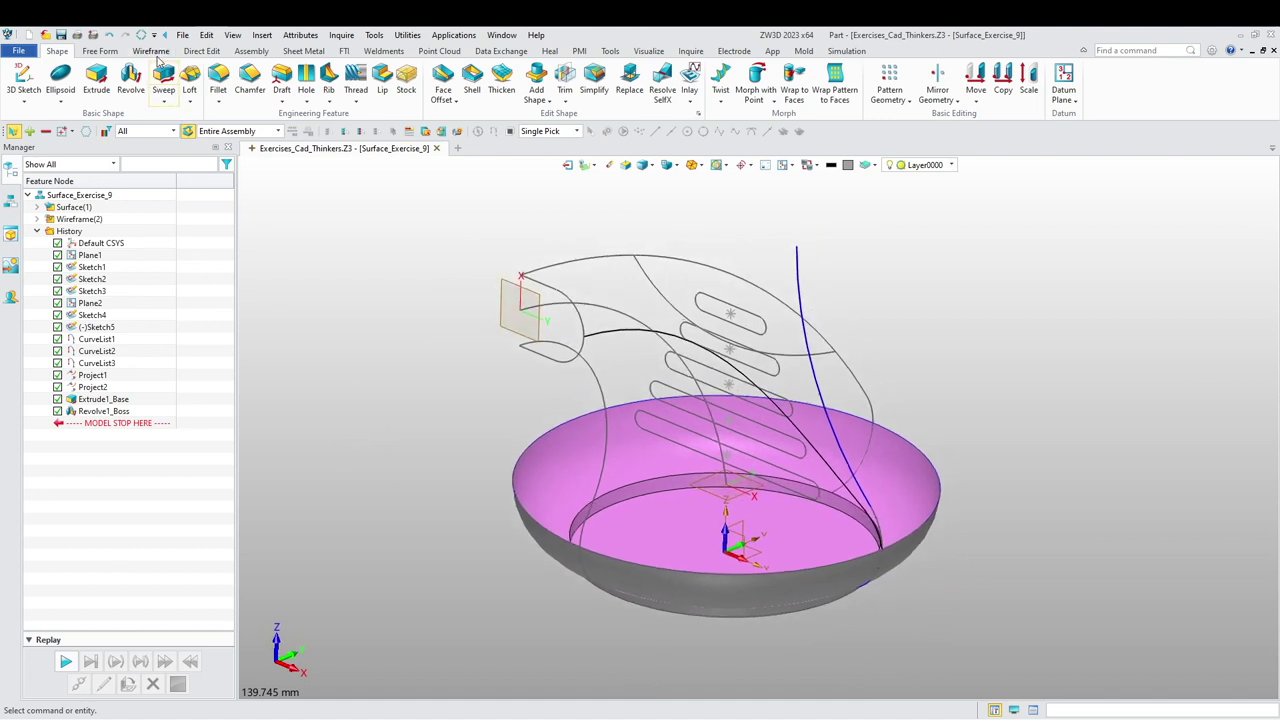
left_click(151, 51)
left_click(201, 51)
left_click(100, 51)
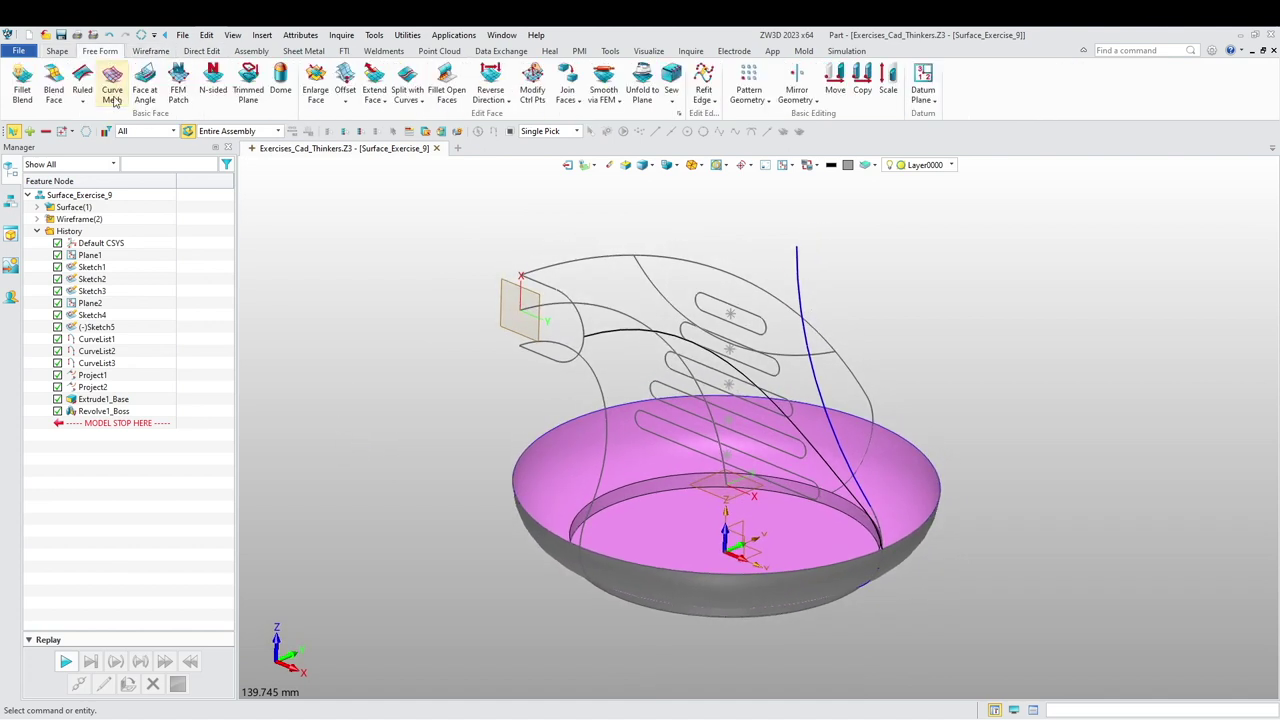
left_click(112, 88)
middle_click_drag(282, 229, 335, 279)
right_click_drag(408, 394, 406, 384)
middle_click_drag(376, 410, 363, 367)
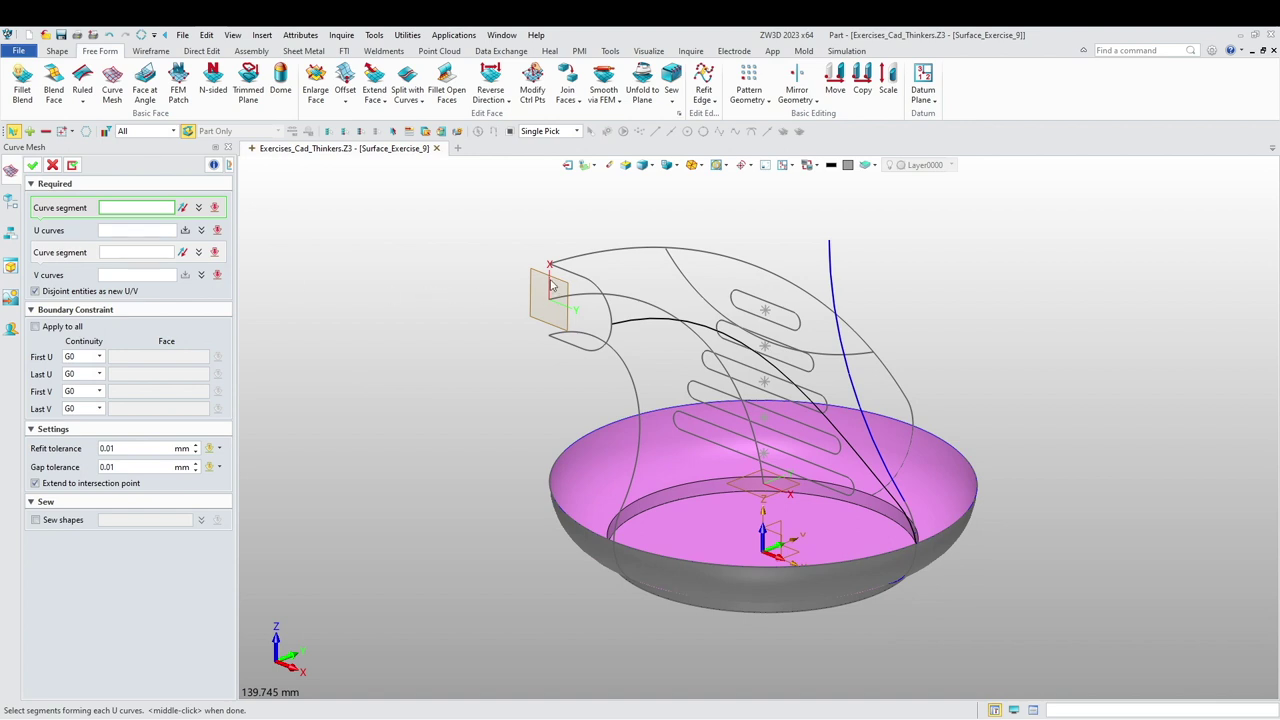
left_click(173, 131)
left_click(129, 153)
left_click(592, 343)
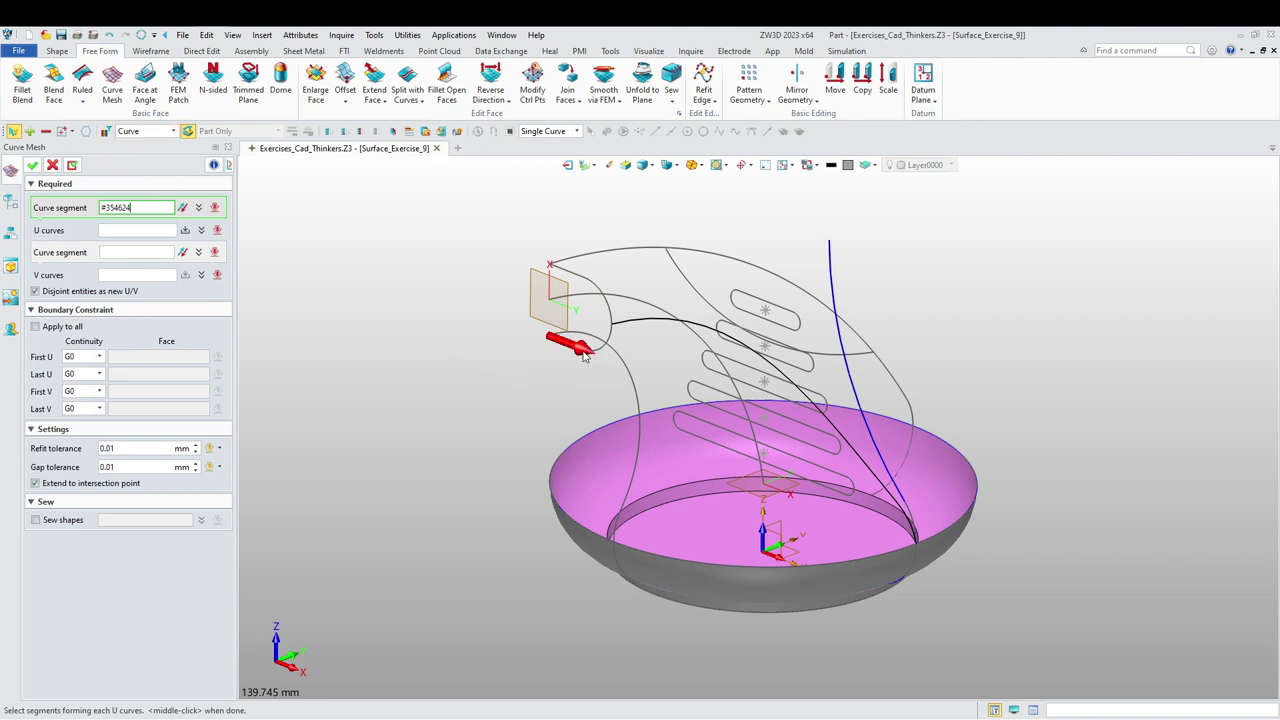
scroll(592, 342, "up", 3)
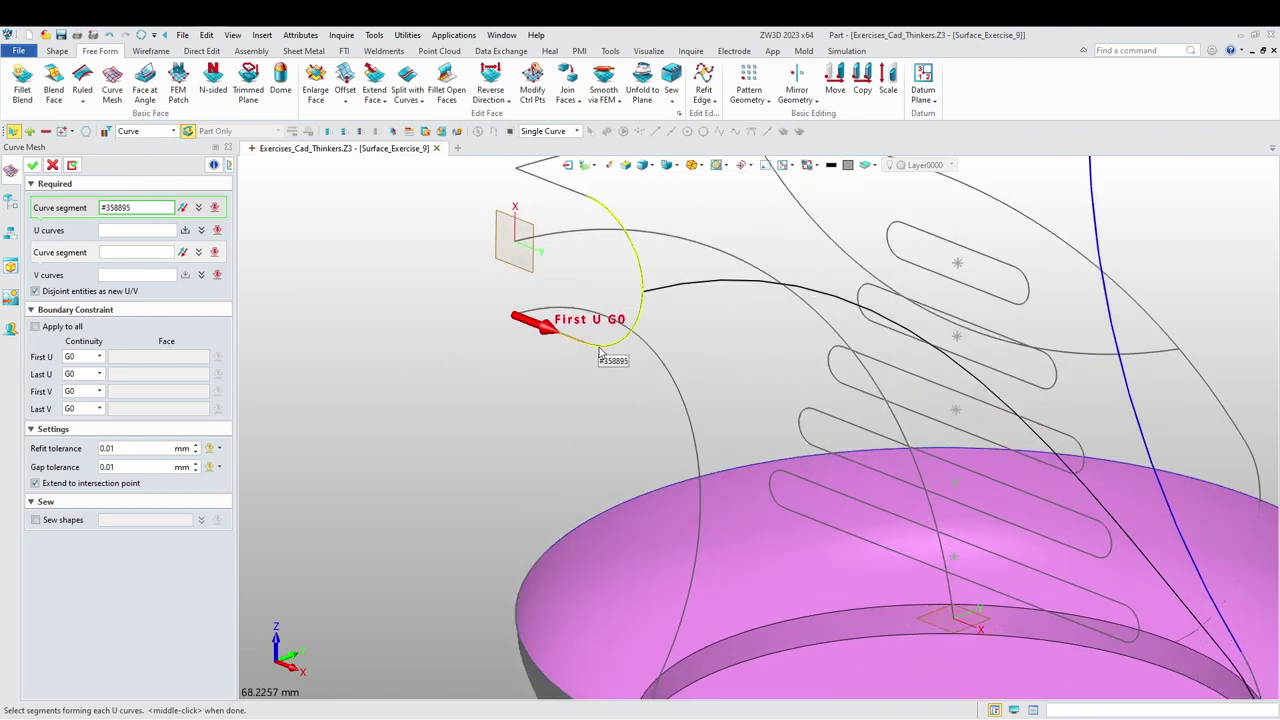
left_click(600, 352)
scroll(489, 394, "down", 3)
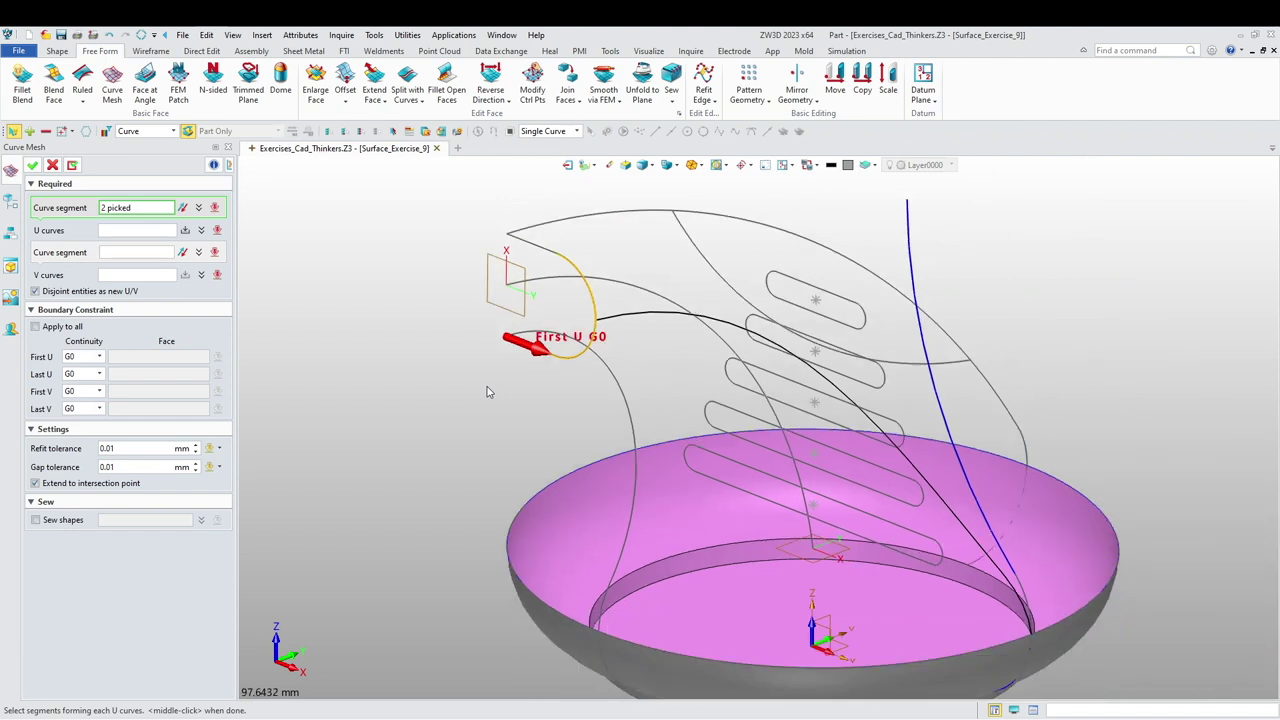
middle_click(541, 367)
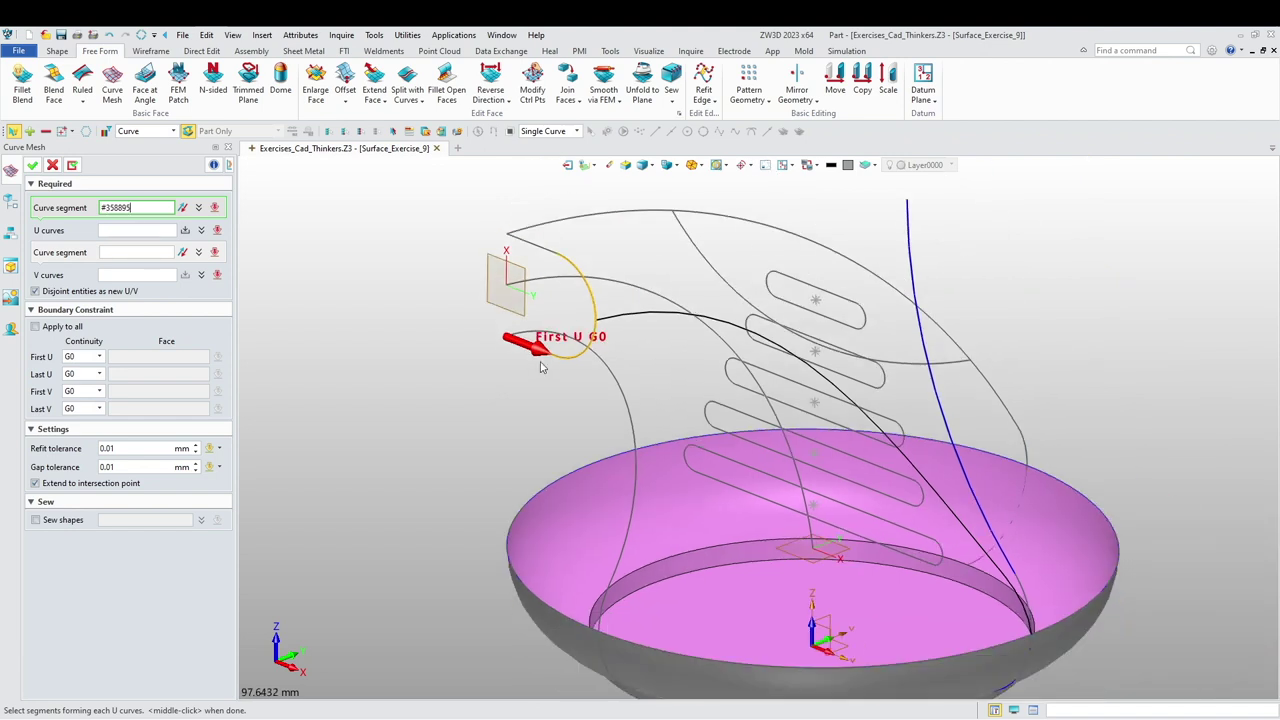
middle_click_drag(540, 367, 428, 395)
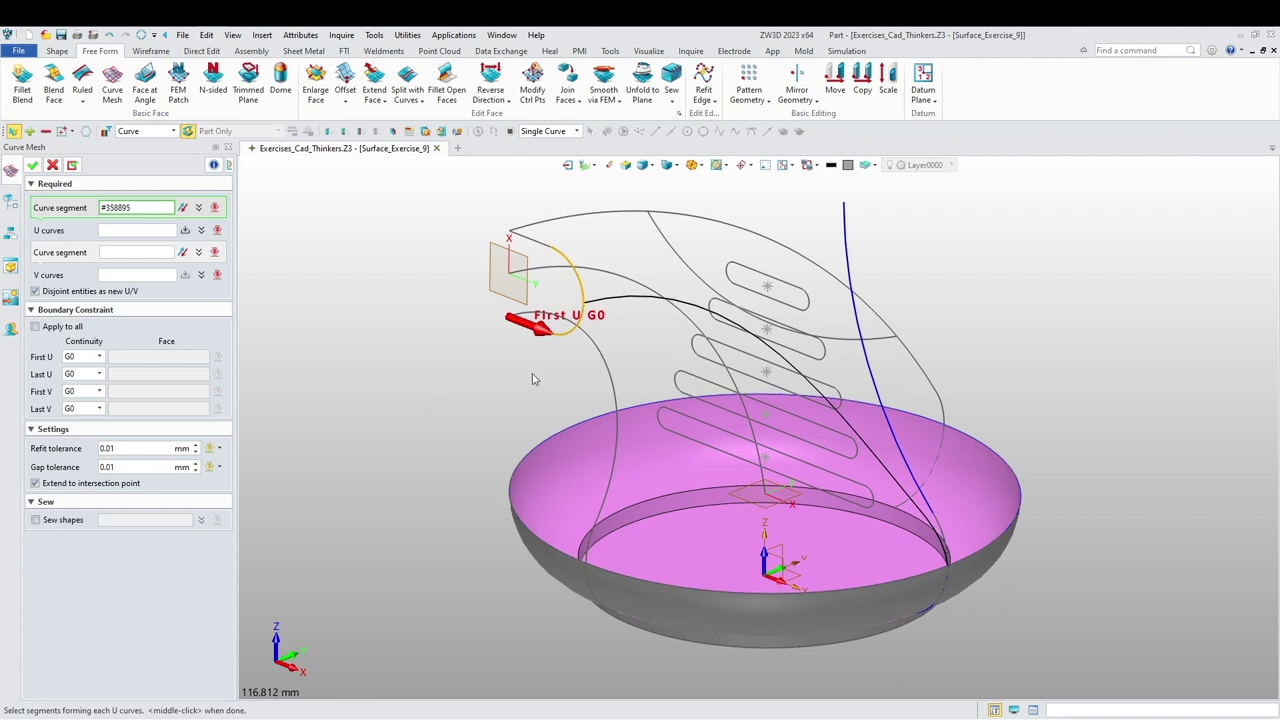
middle_click(549, 376)
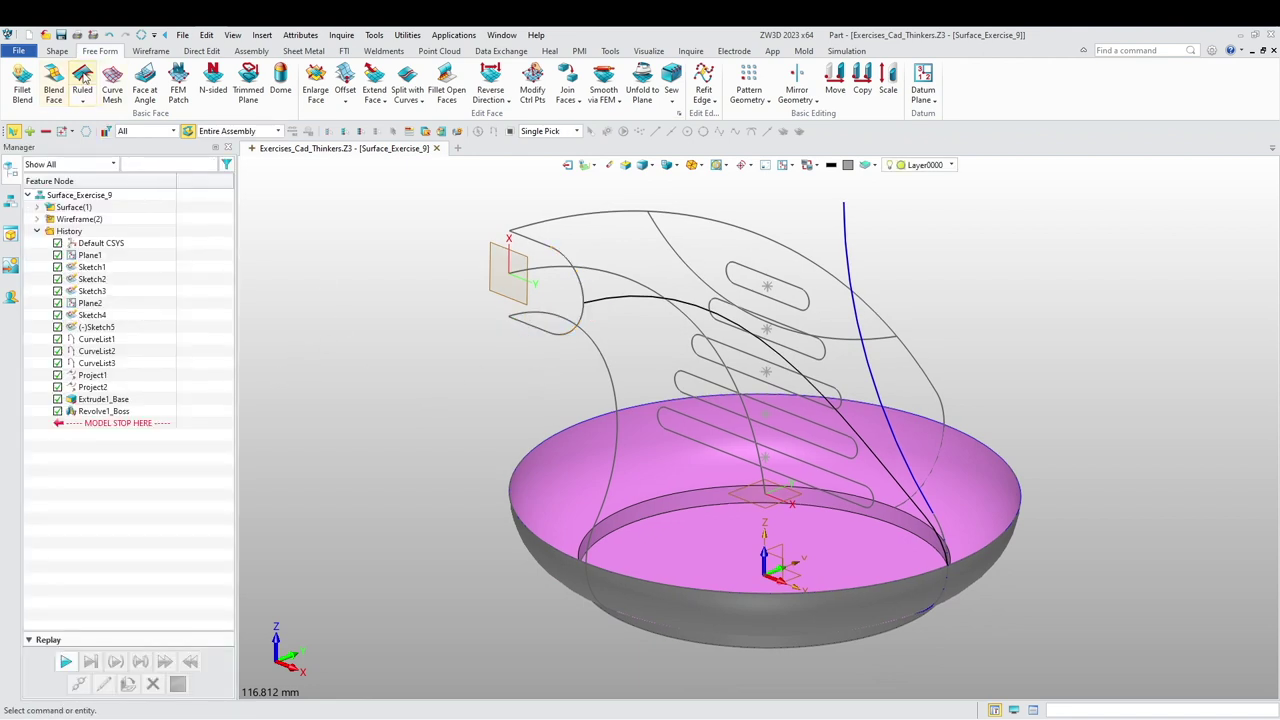
- Try to extrude five curves of the body's two side outlines from 0 to 15 mm, using the Curve filter
left_click(57, 51)
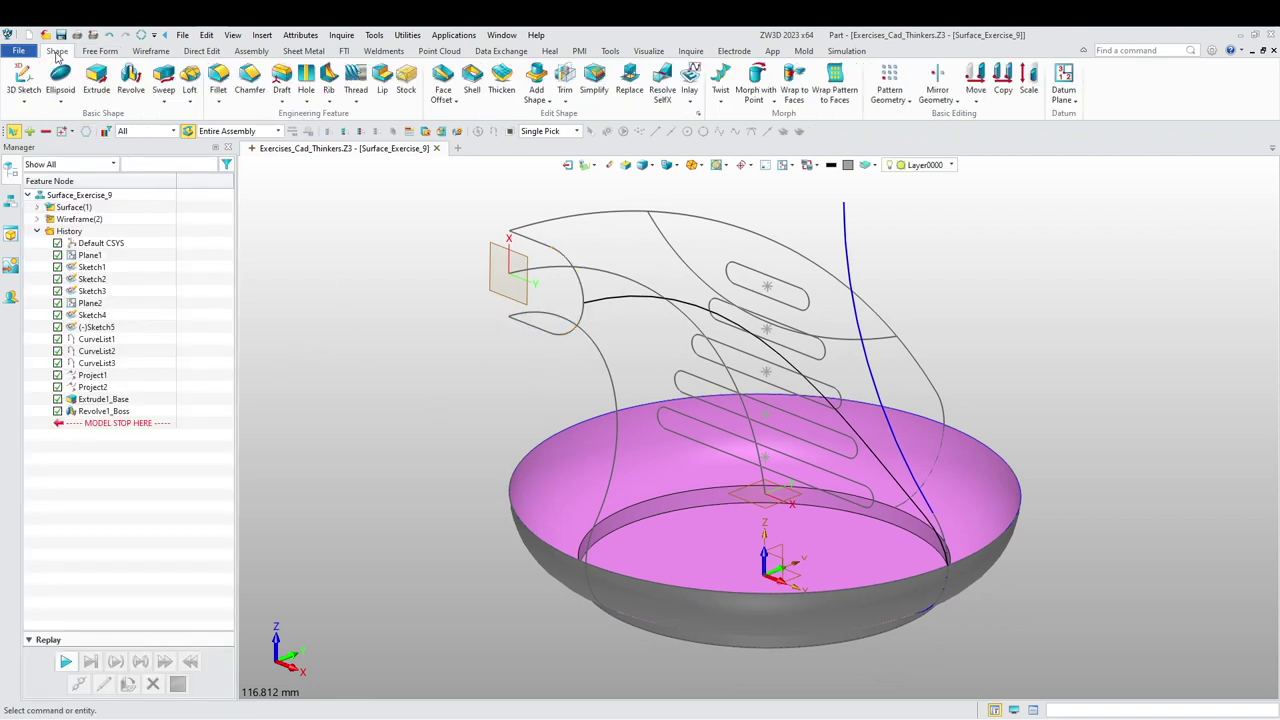
left_click(97, 84)
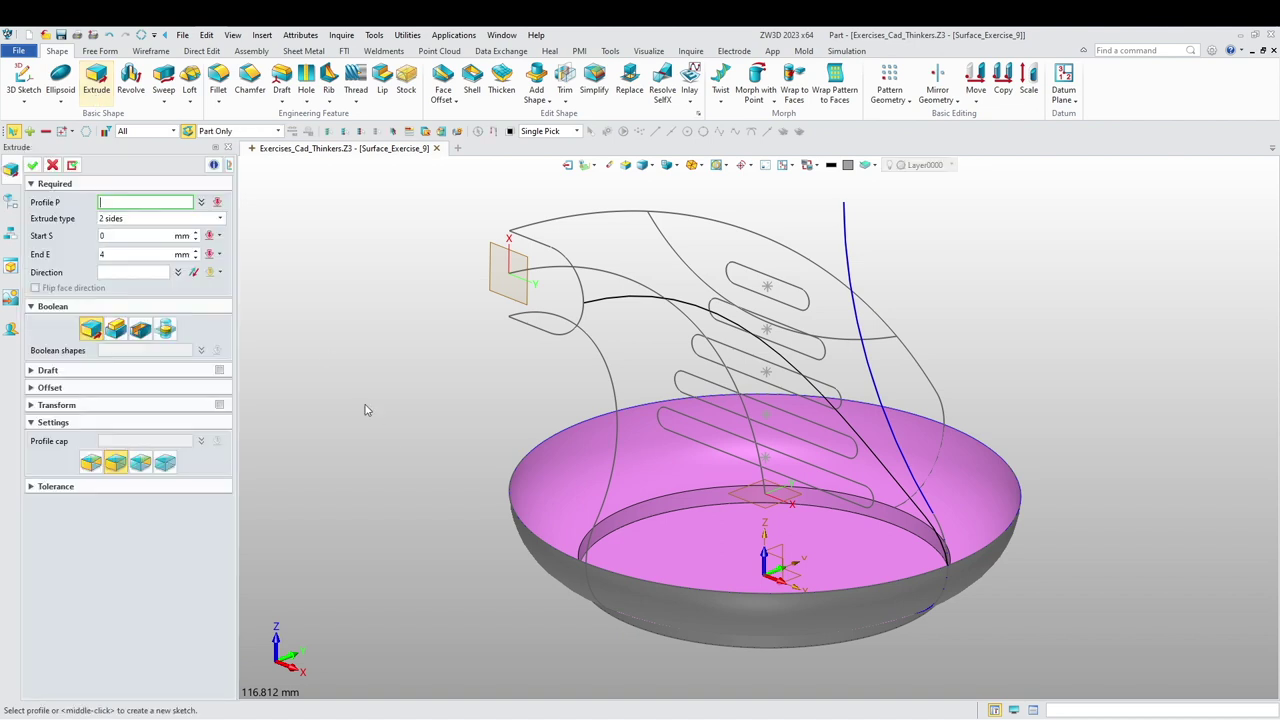
left_click(173, 131)
left_click(140, 154)
left_click(608, 367)
left_click(598, 369)
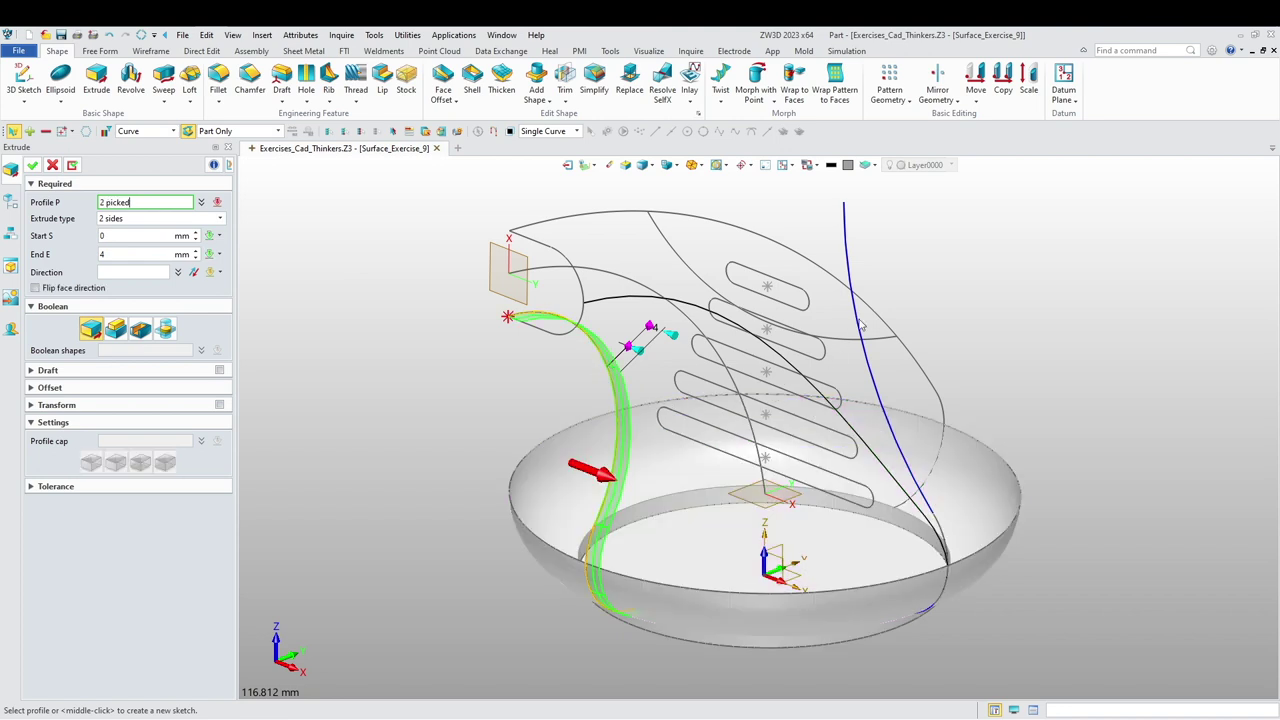
left_click(889, 328)
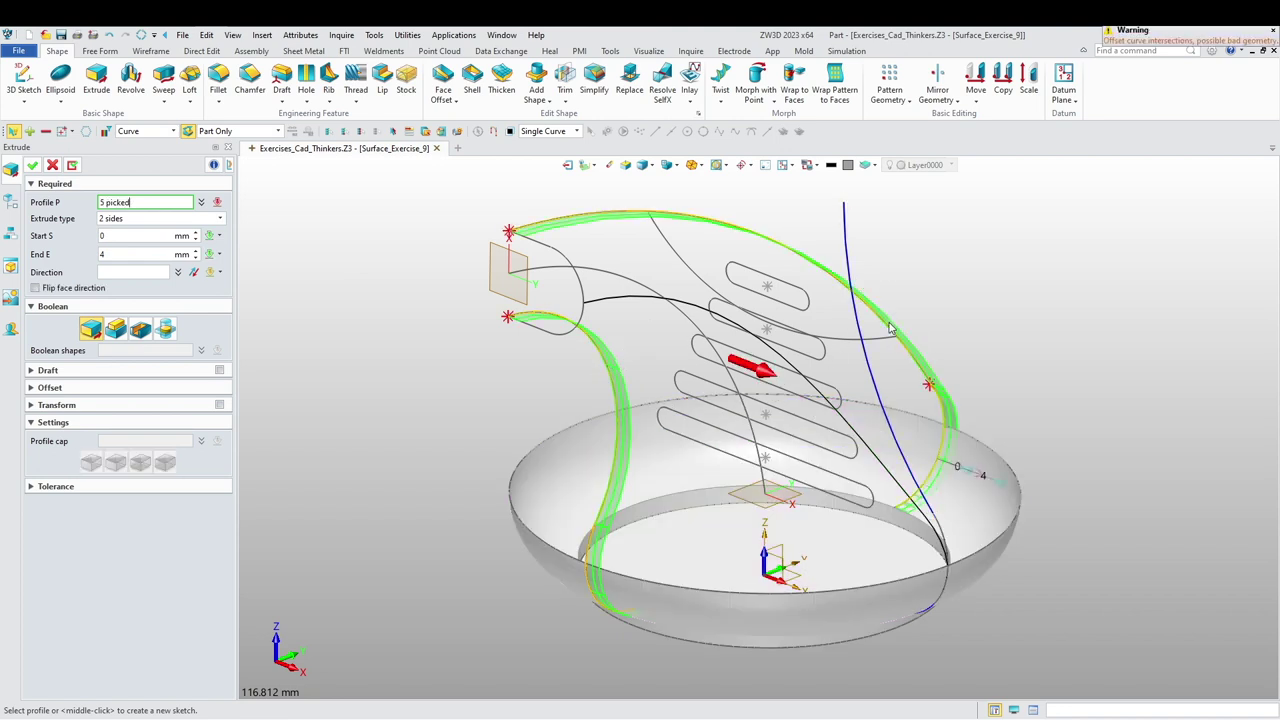
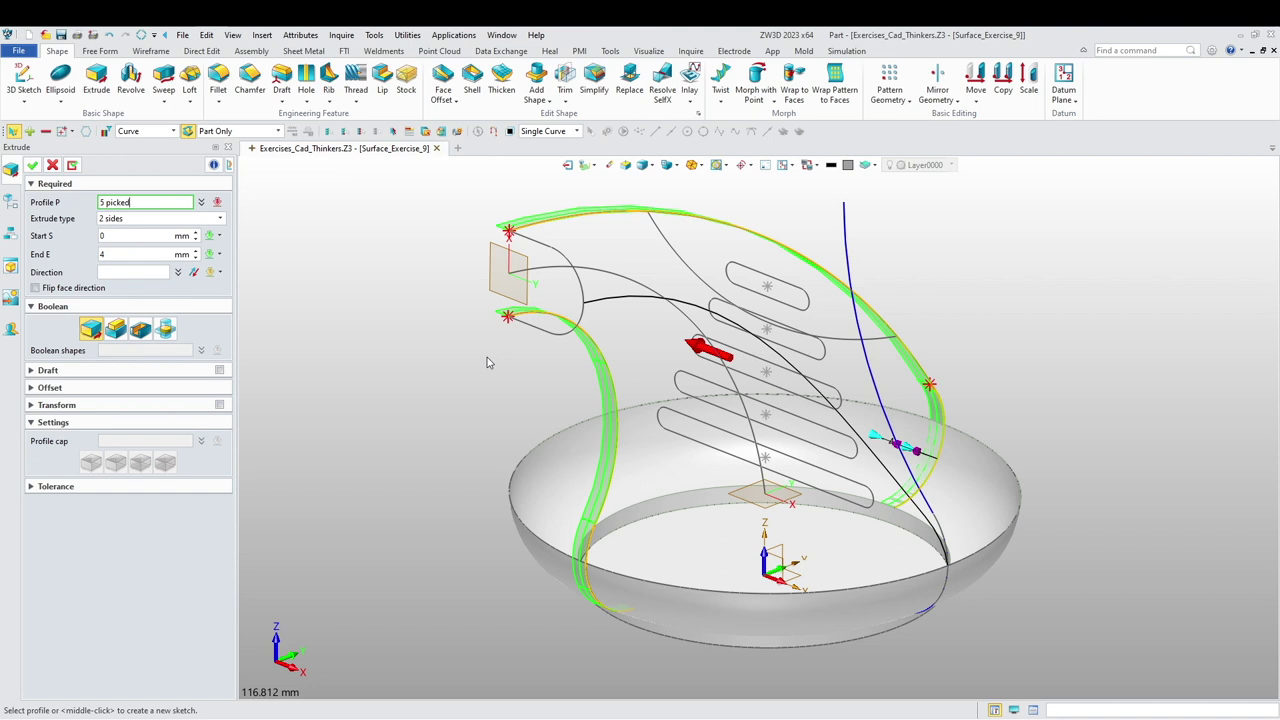
left_click(104, 254)
type("15")
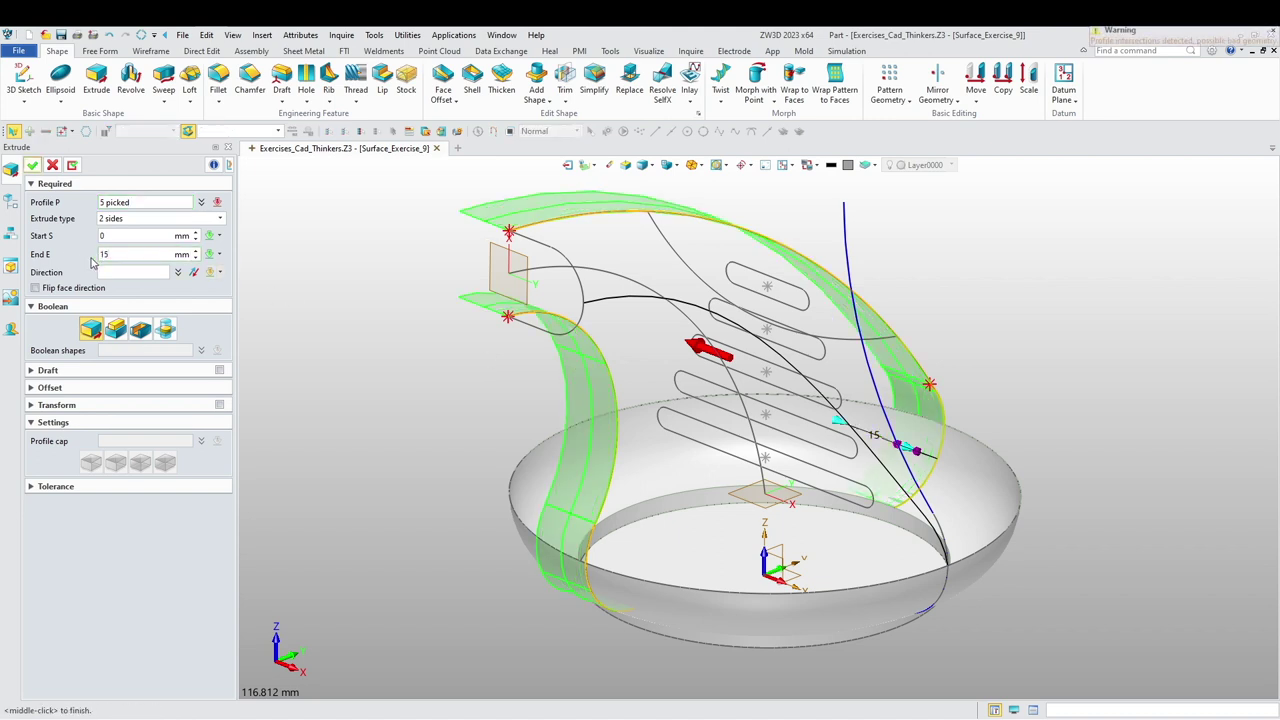
left_click(35, 166)
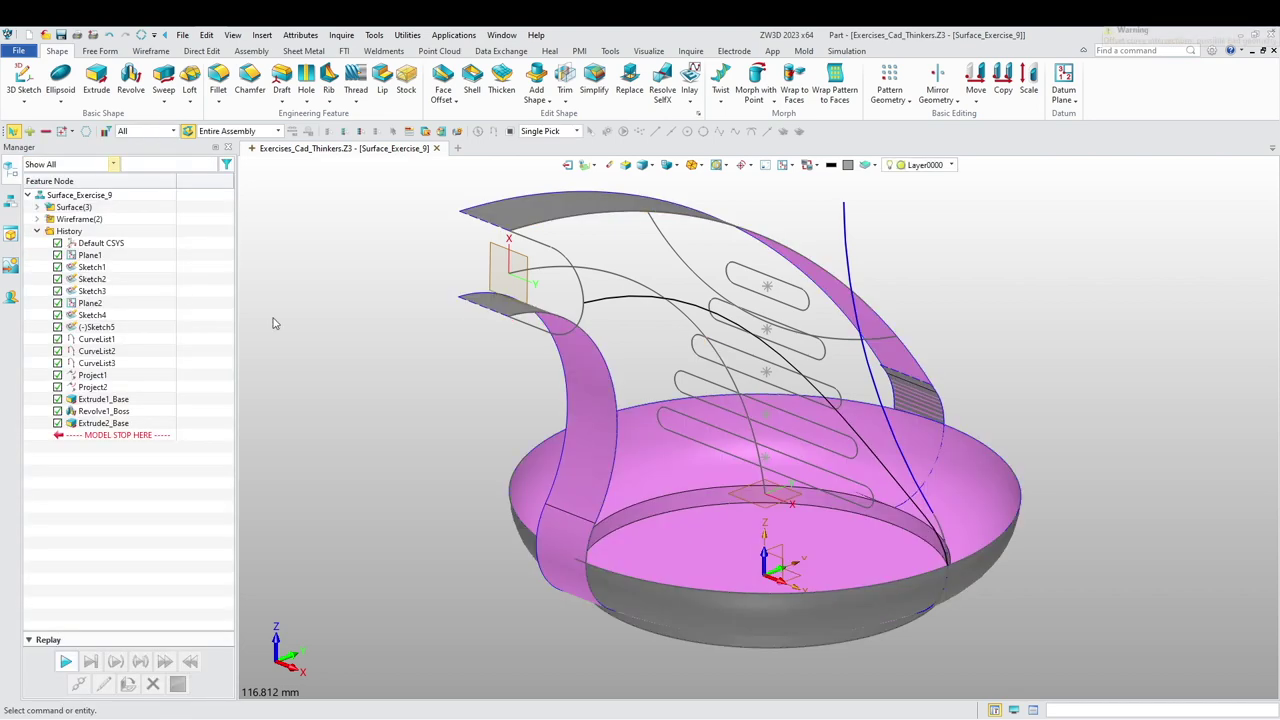
- Undo the extrusion of the side outlines
middle_click_drag(384, 376, 426, 394)
right_click_drag(423, 408, 426, 409)
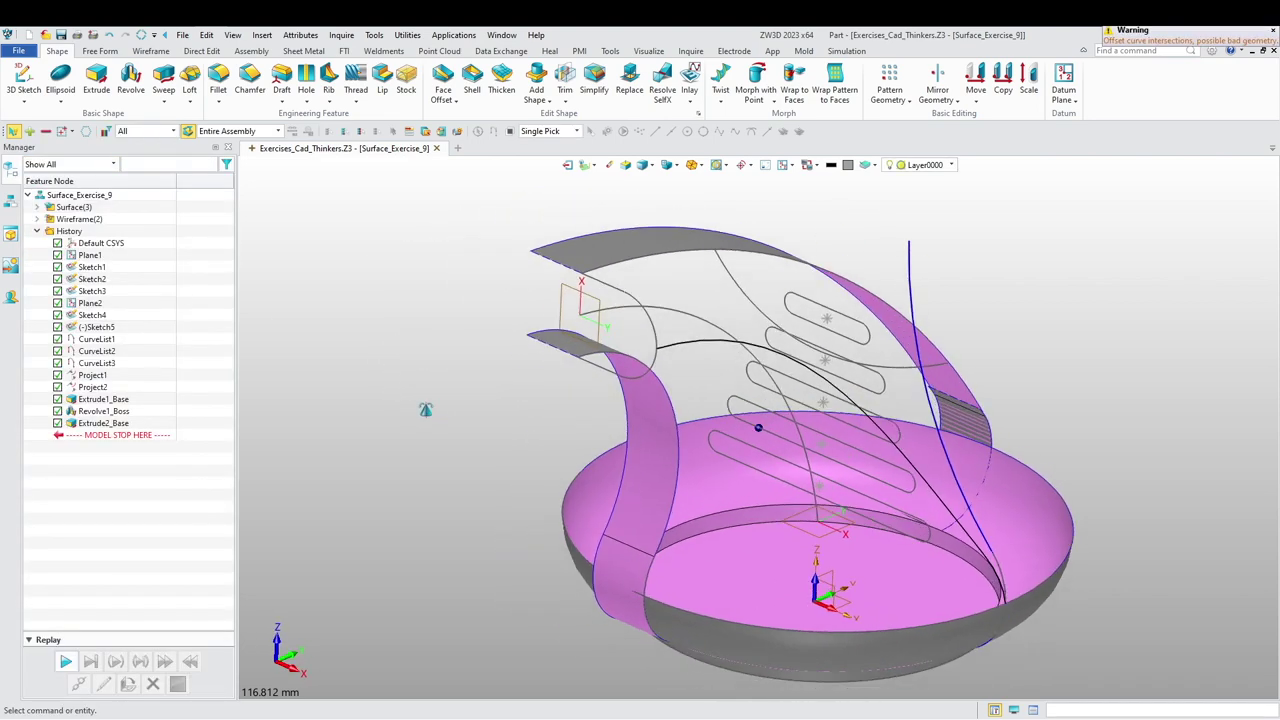
scroll(1015, 445, "up", 5)
scroll(1030, 459, "down", 3)
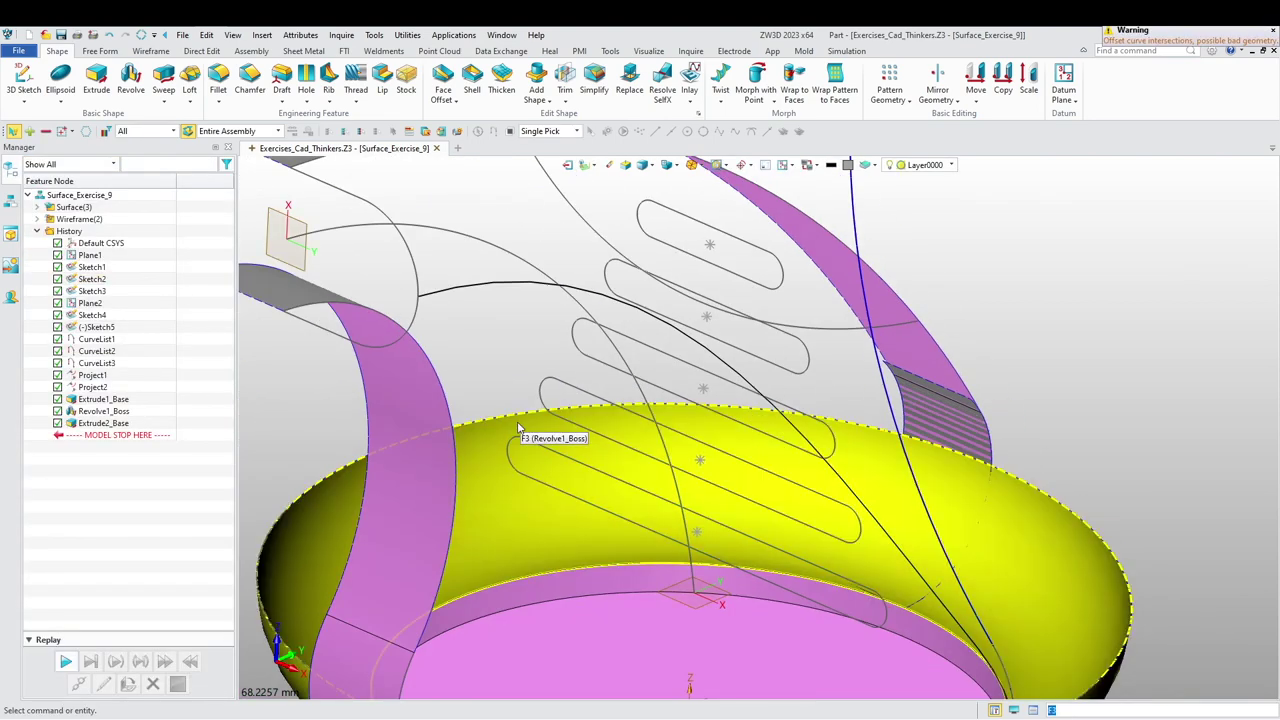
key("ctrl+z")
- Examine the lower end of the rear outline curve where it meets the bowl's rim
scroll(989, 404, "up", 3)
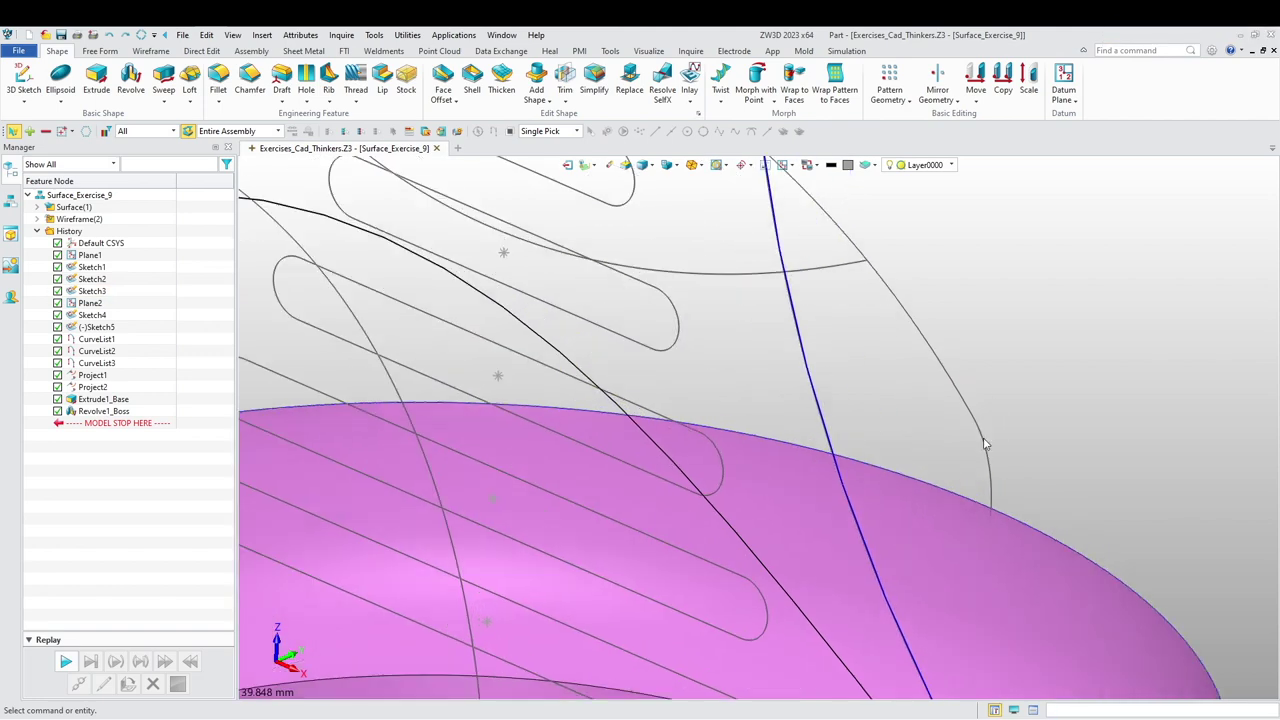
scroll(992, 477, "up", 4)
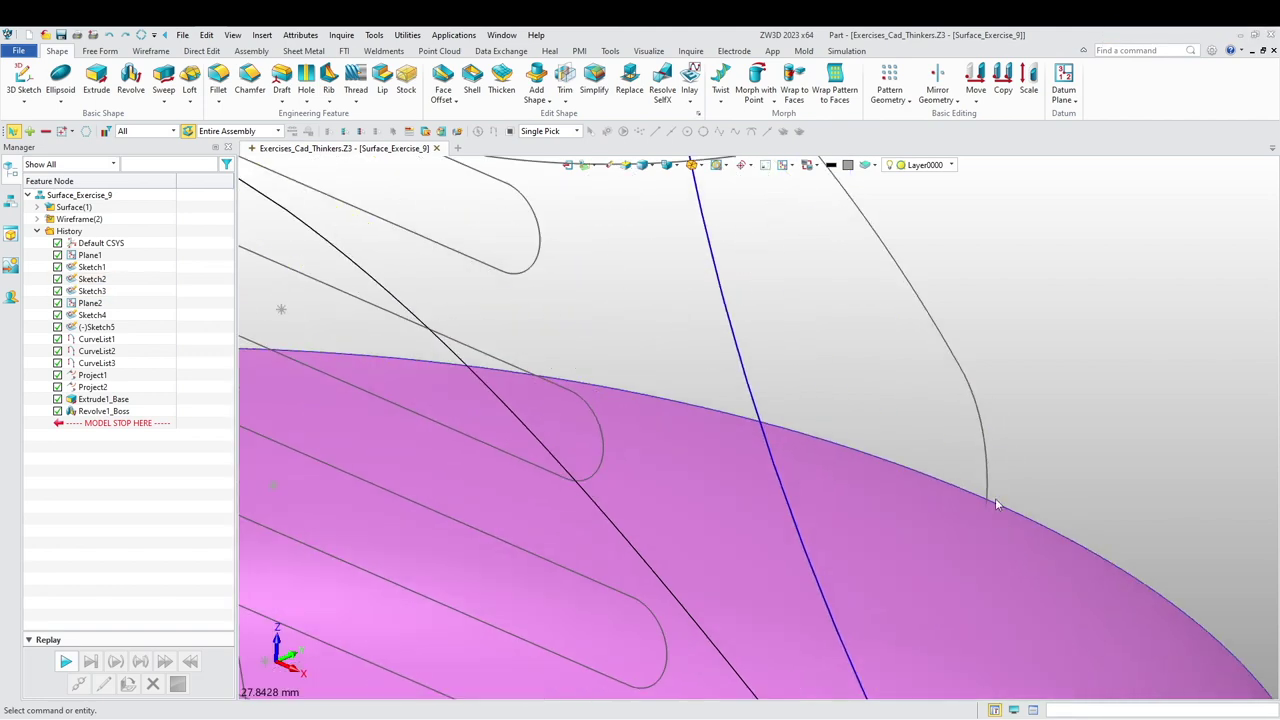
scroll(975, 470, "up", 4)
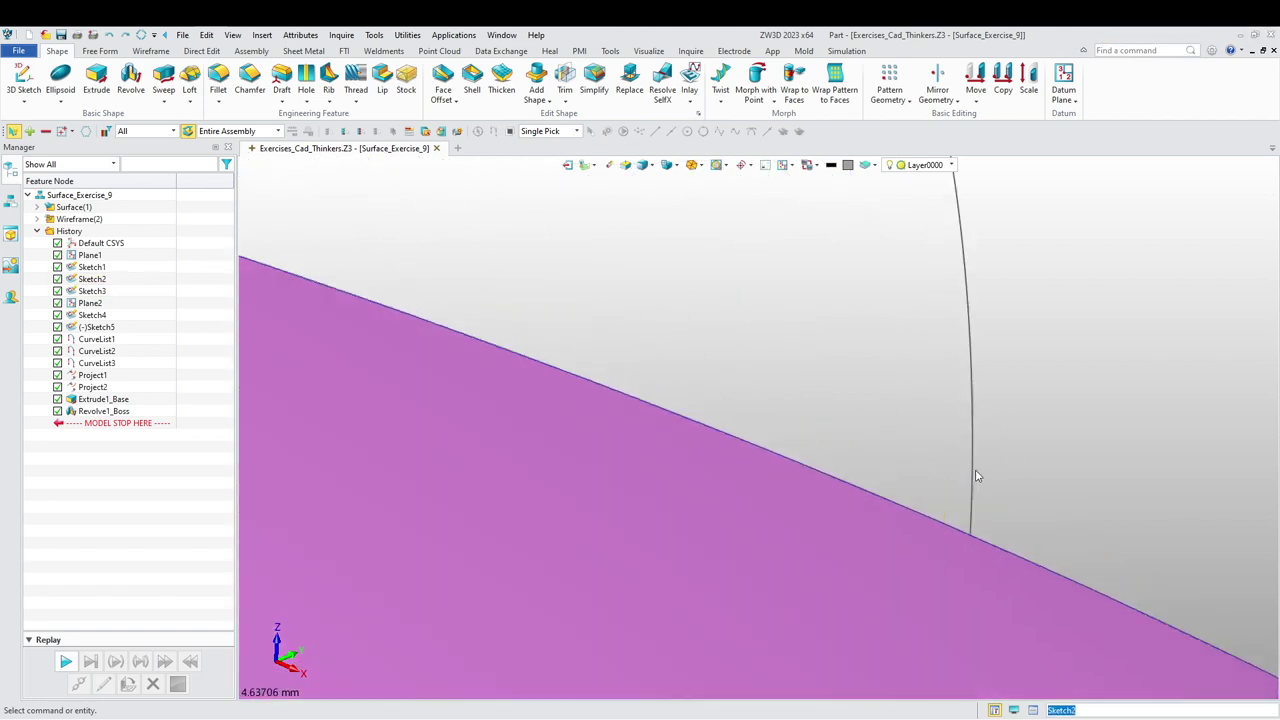
scroll(967, 549, "down", 10)
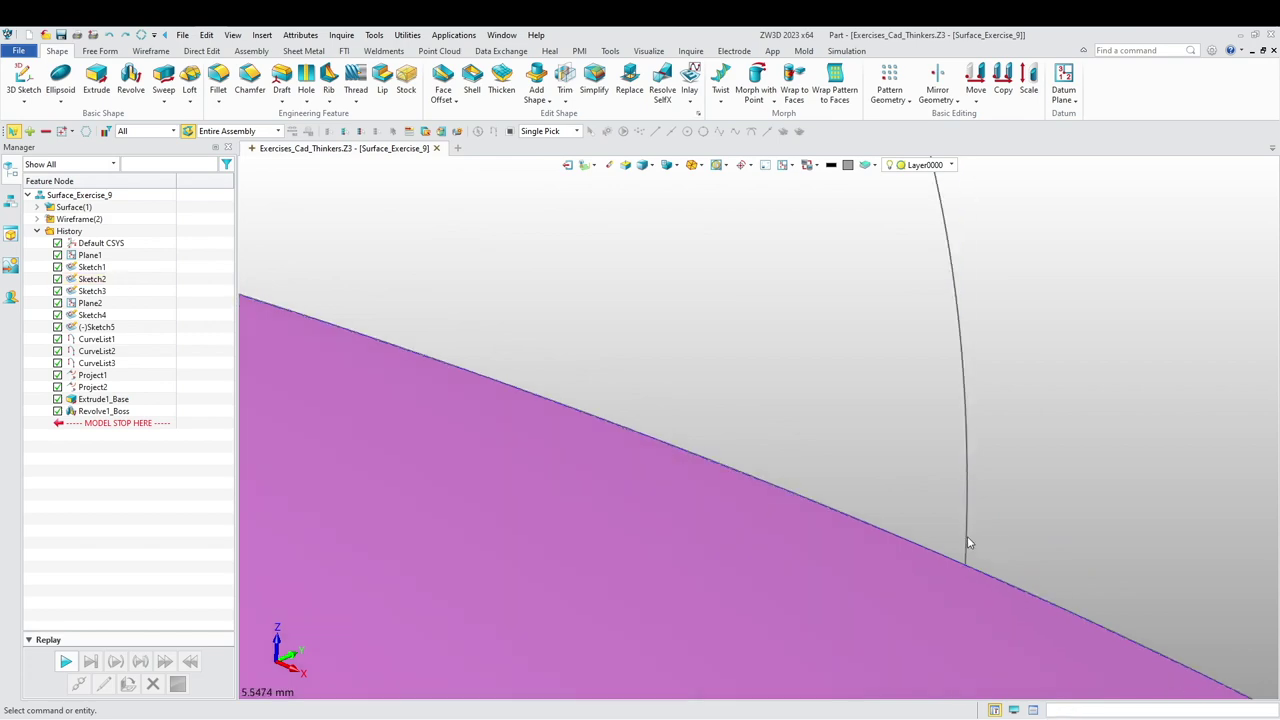
scroll(714, 445, "up", 5)
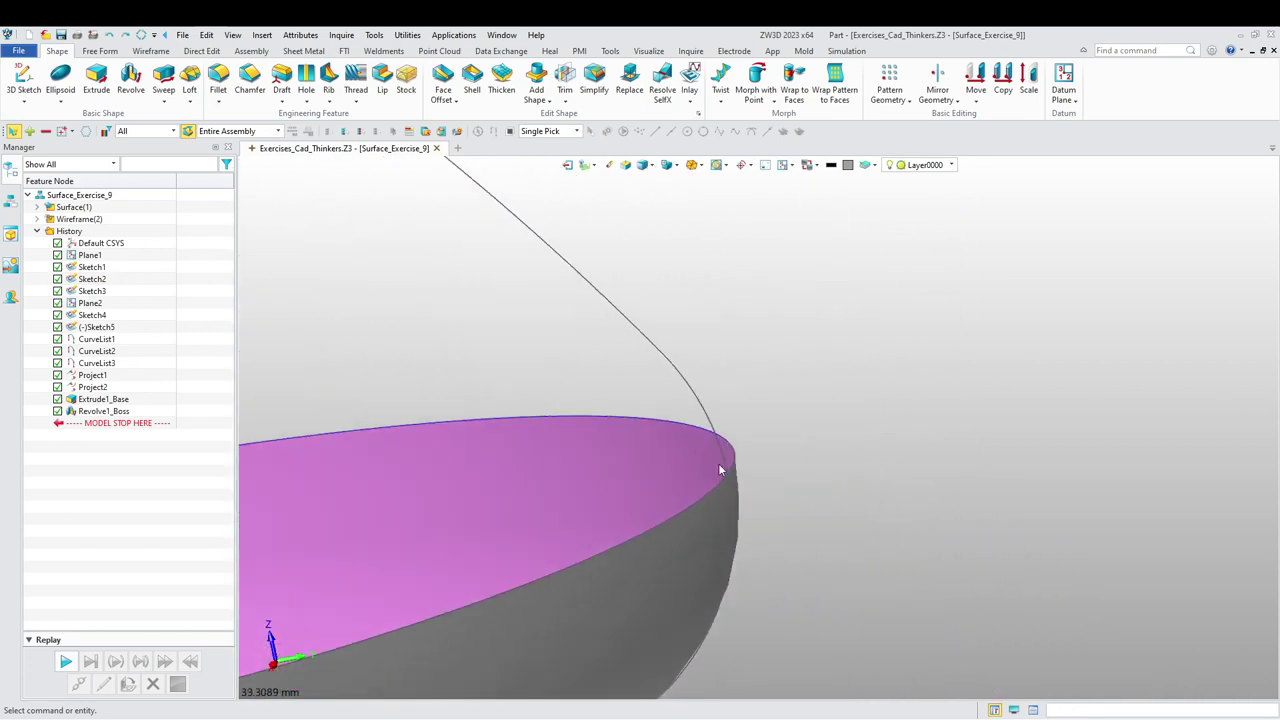
scroll(714, 442, "up", 2)
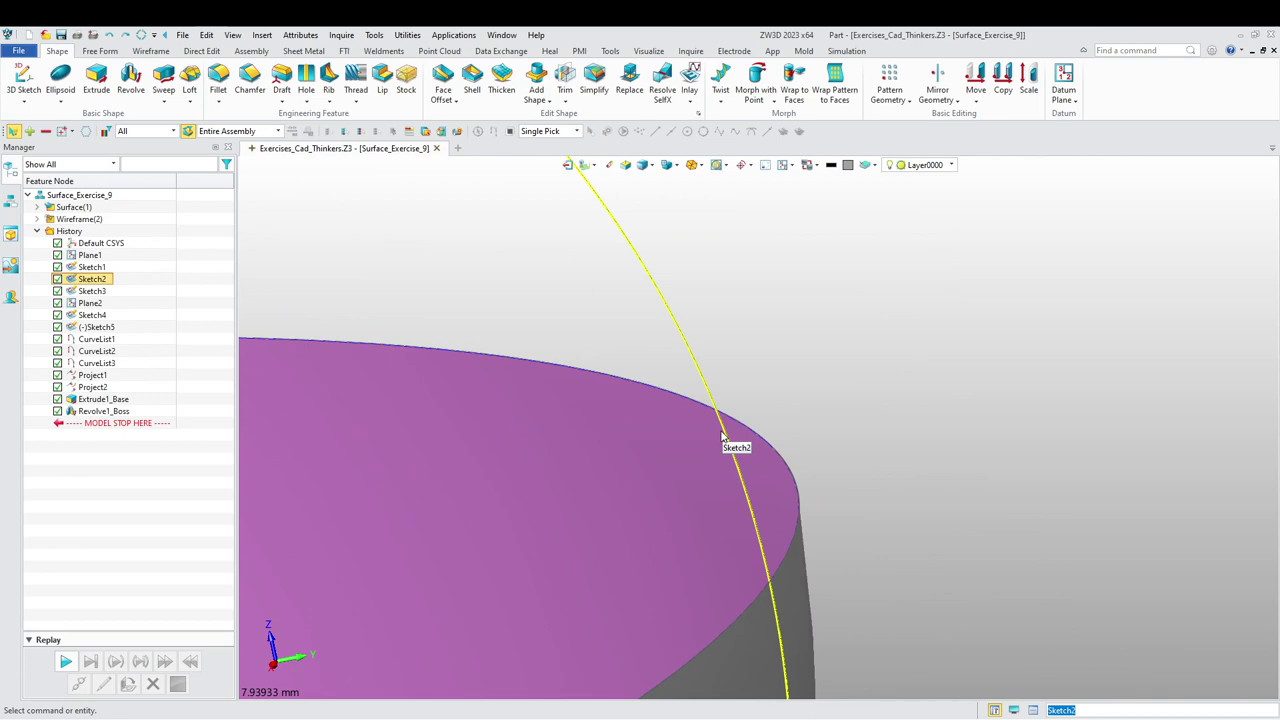
scroll(762, 462, "down", 12)
right_click_drag(677, 568, 726, 580)
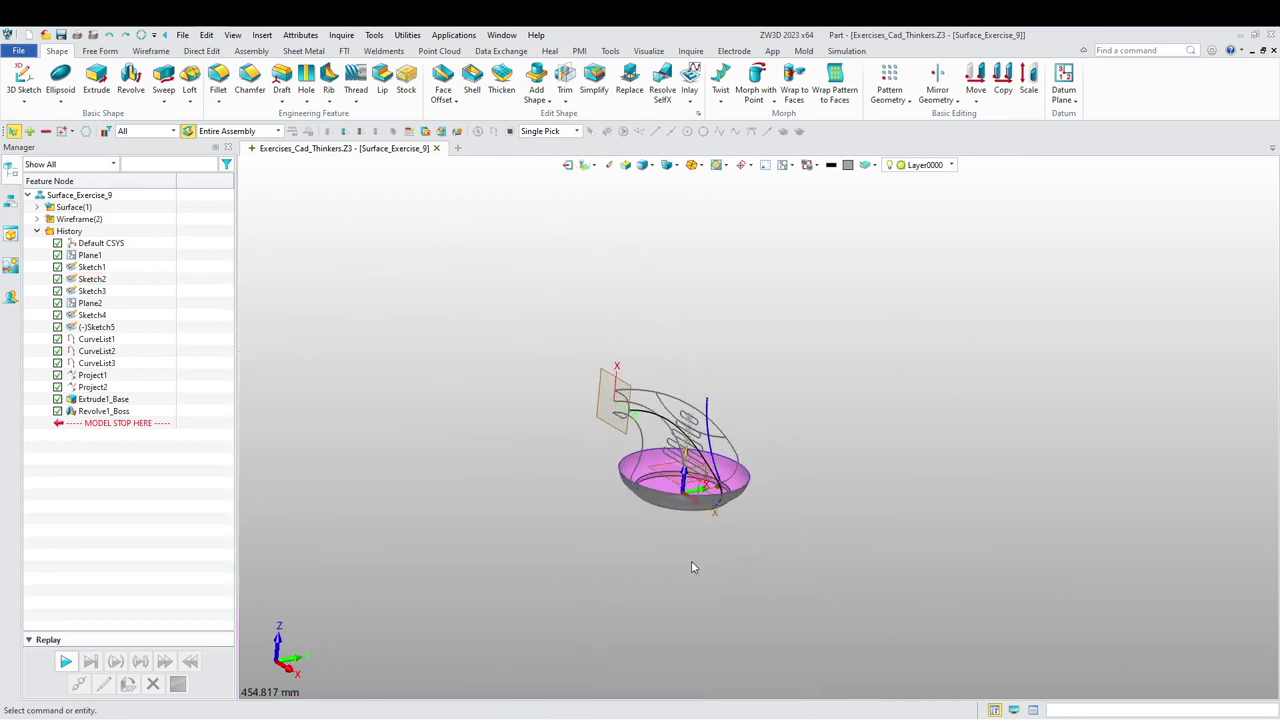
- Extrude four curves of the two side outlines, including the rear curve running down into the bowl, from 0 to 15 mm
scroll(603, 508, "up", 2)
right_click_drag(408, 440, 412, 459)
middle_click_drag(412, 459, 330, 380)
left_click(96, 80)
left_click(687, 388)
scroll(680, 460, "up", 3)
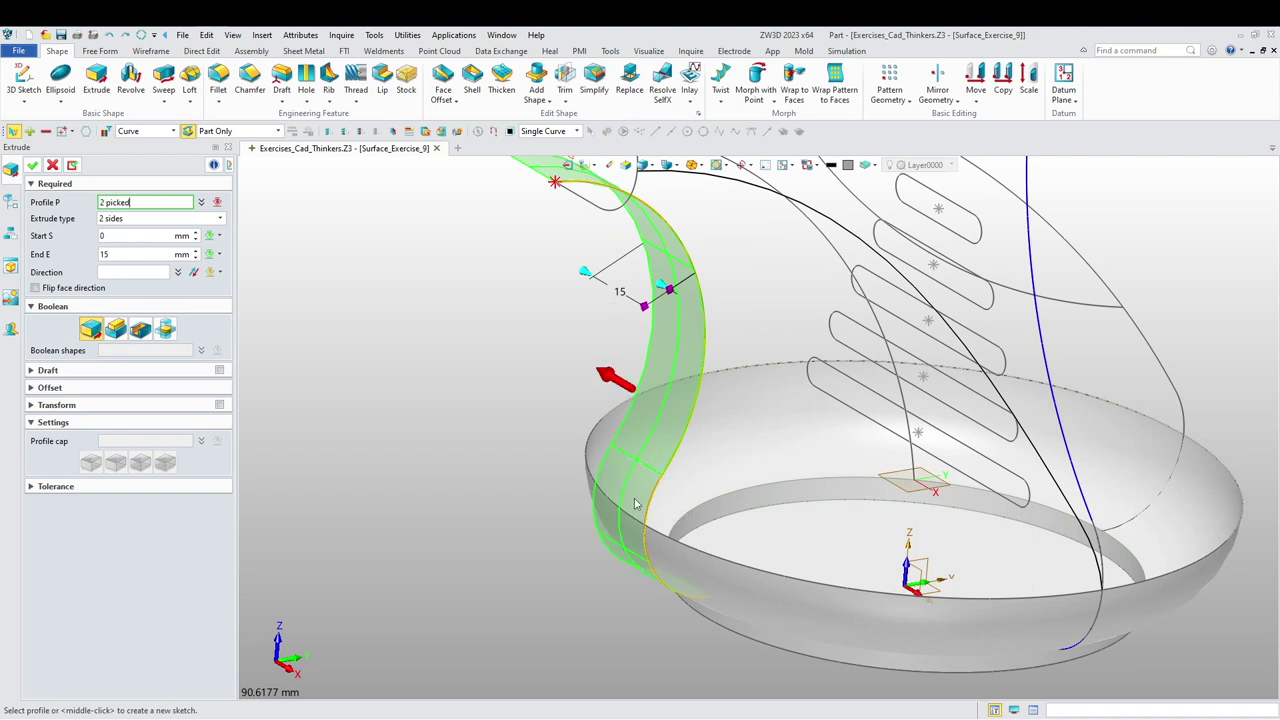
left_click(1088, 425)
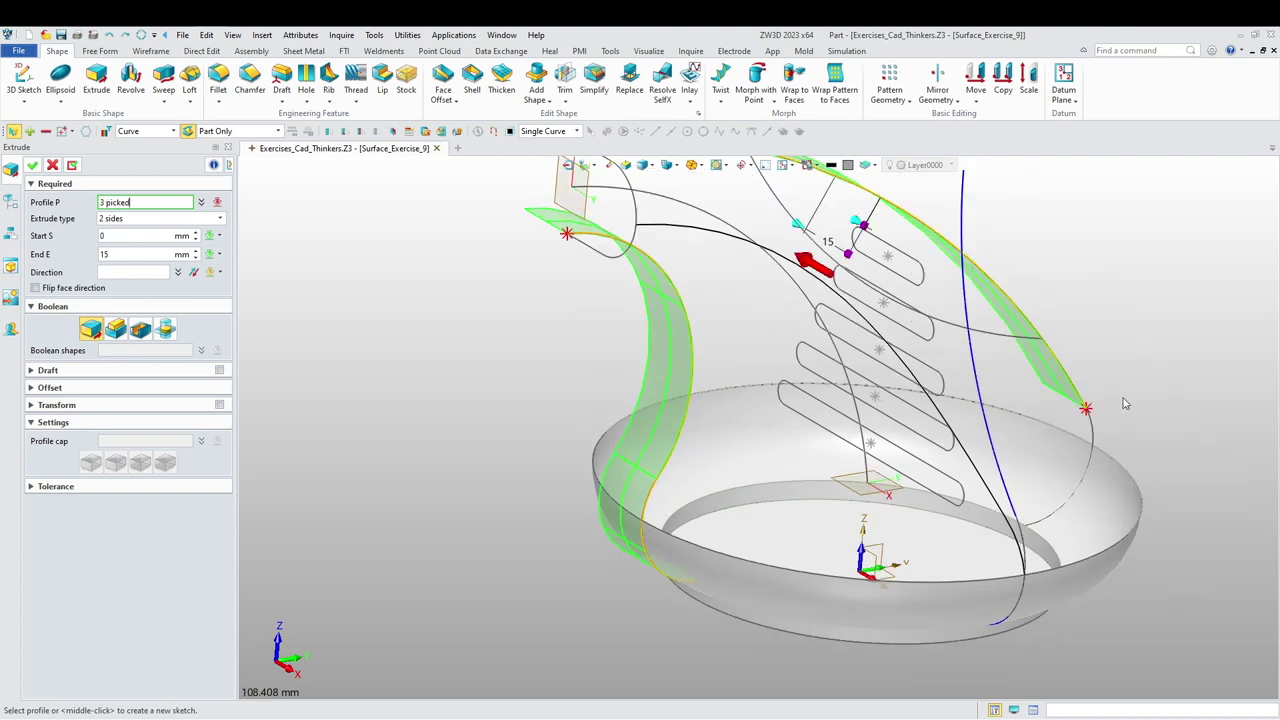
left_click(1090, 437)
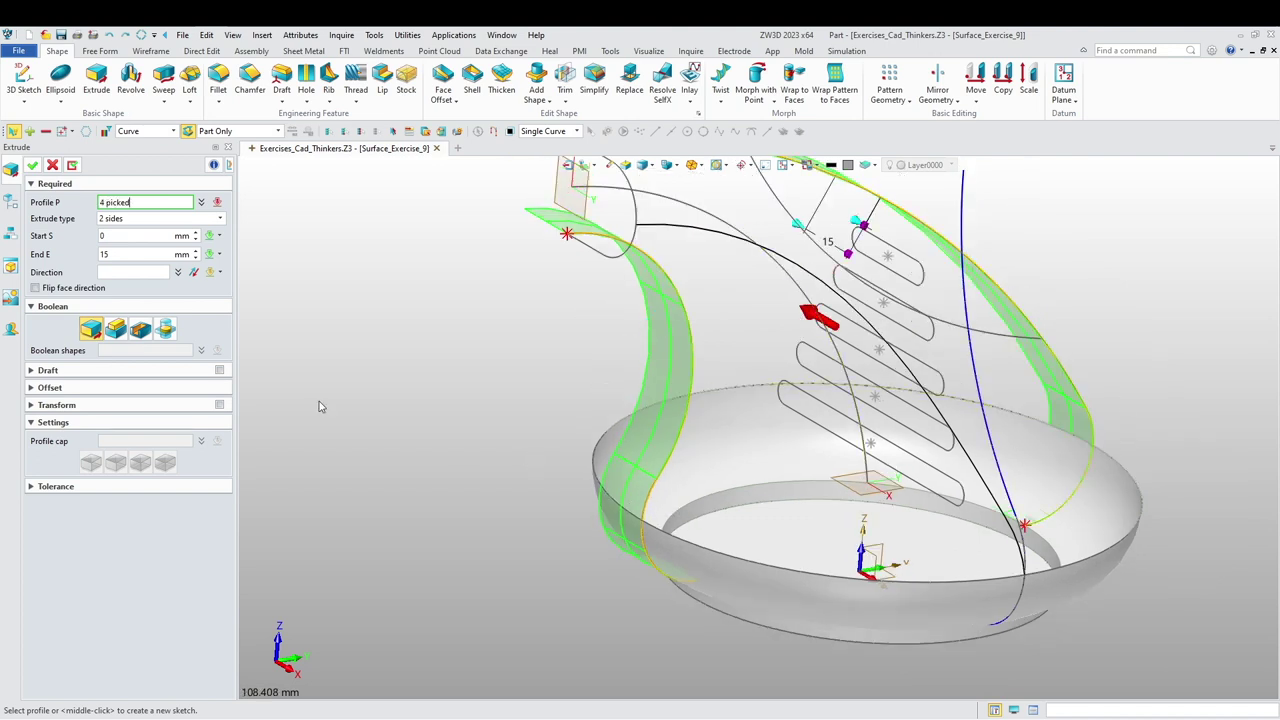
left_click(32, 165)
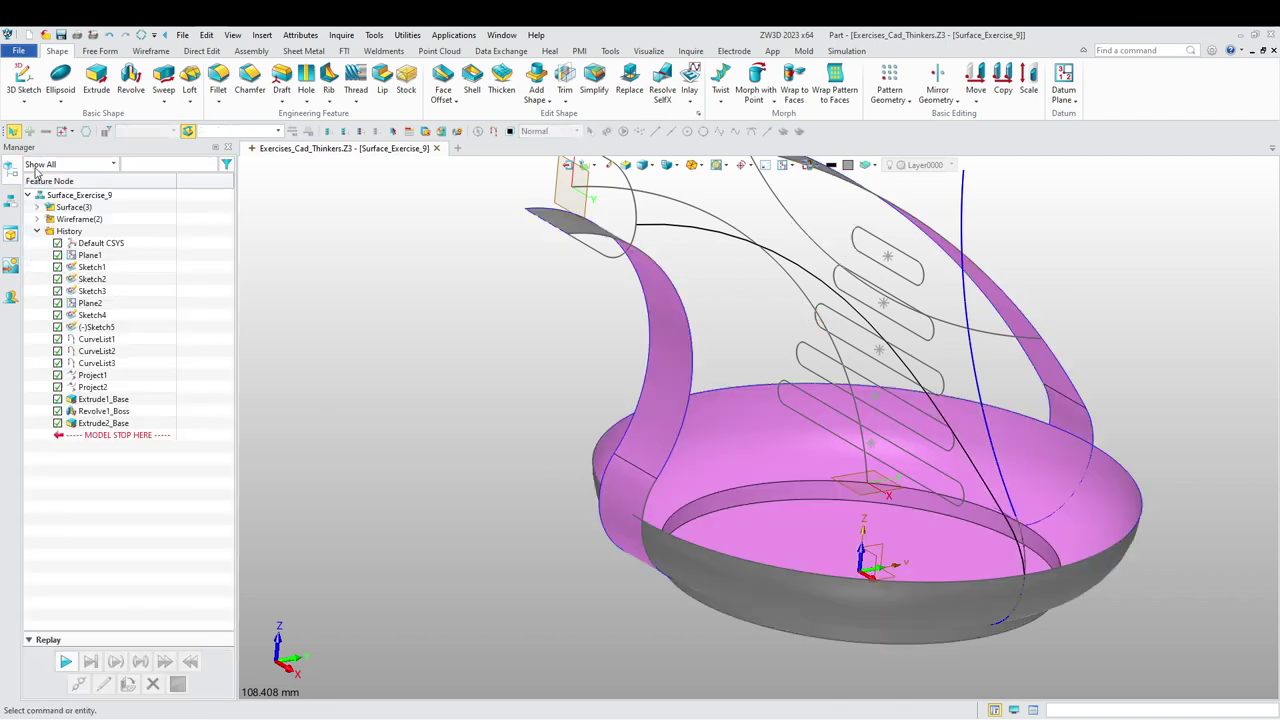
- Start a Curve Mesh with the two segments of the rounded profile at the neck opening as the first U curve
scroll(429, 378, "down", 3)
right_click_drag(426, 391, 505, 391)
scroll(504, 396, "up", 3)
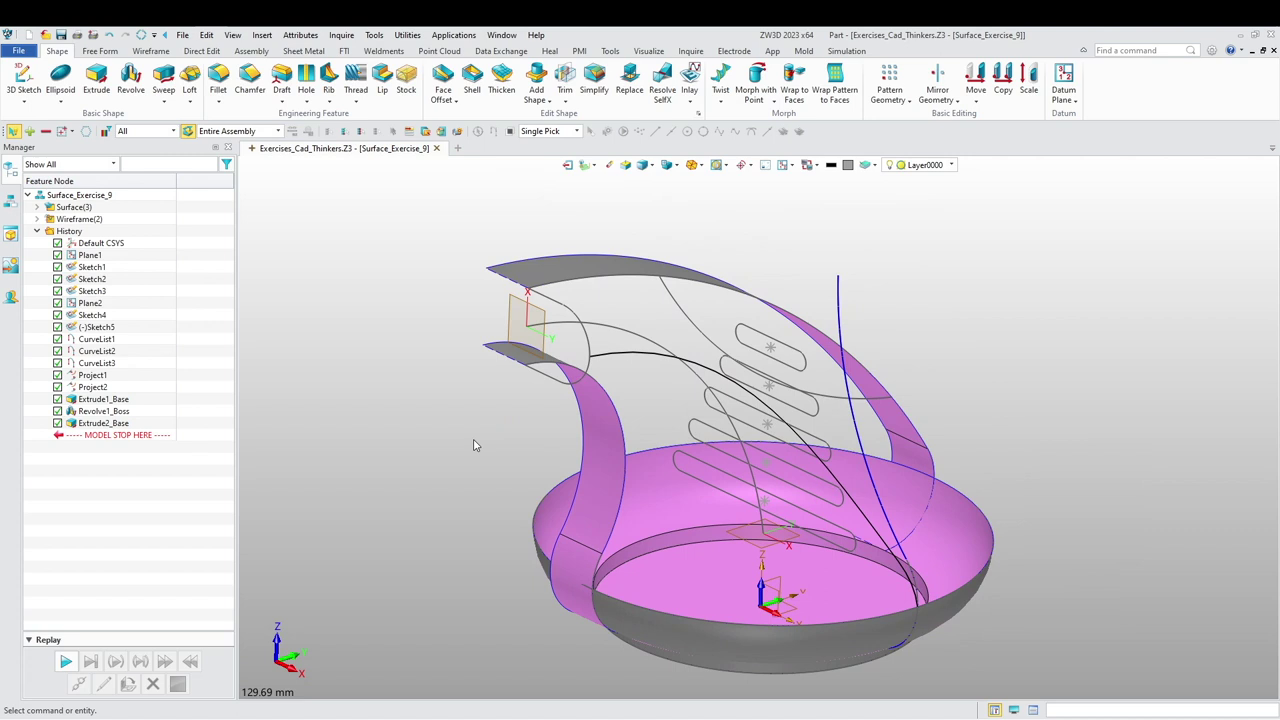
scroll(417, 423, "down", 1)
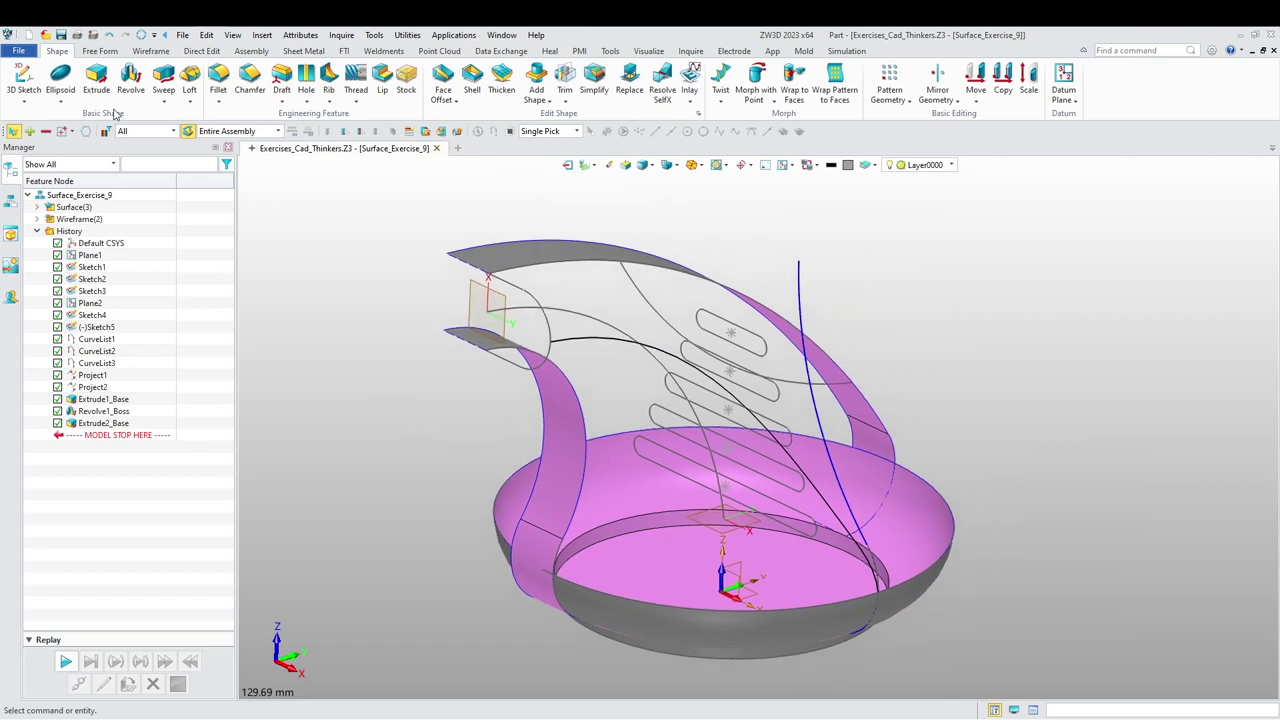
left_click(101, 51)
left_click(112, 80)
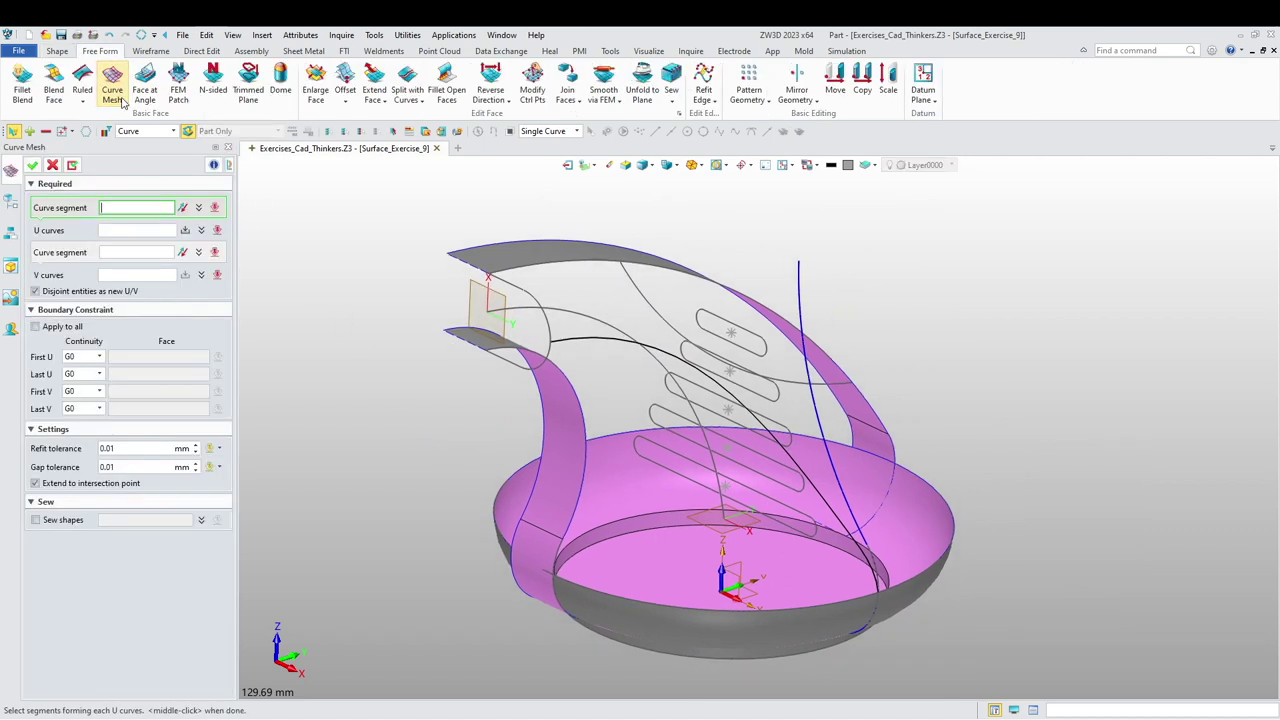
scroll(404, 375, "up", 1)
left_click(546, 372)
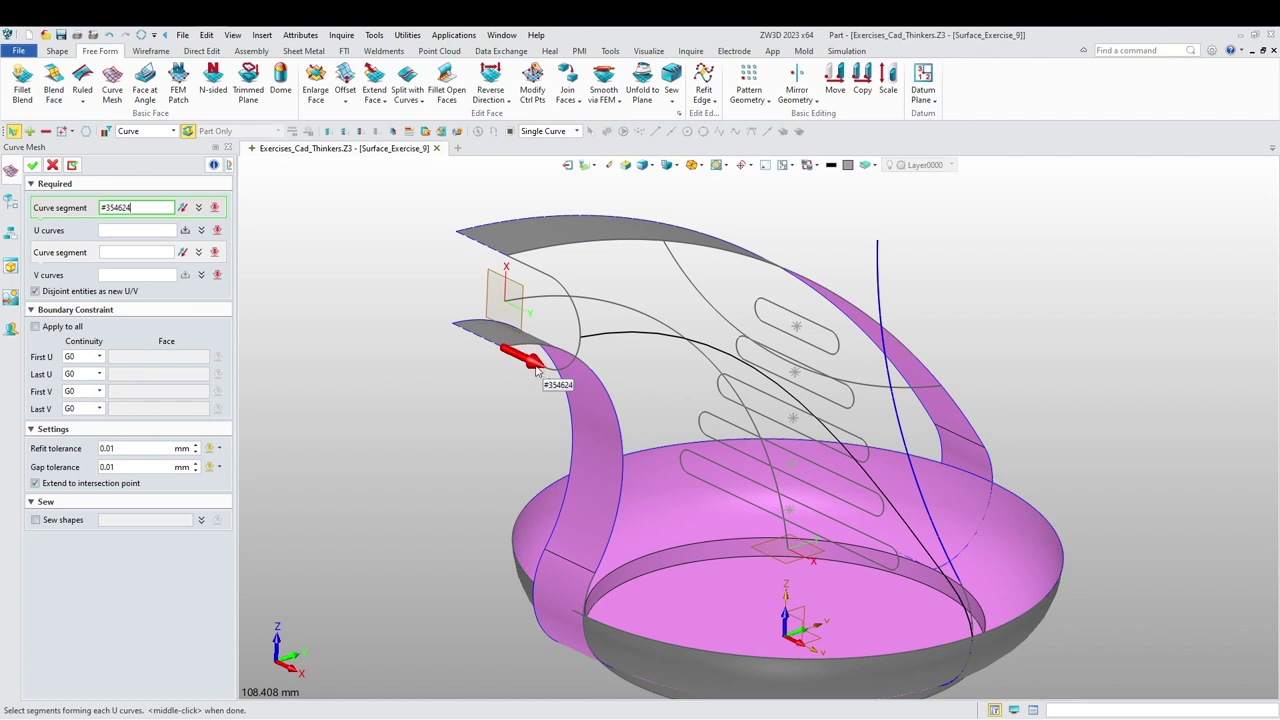
left_click(572, 345)
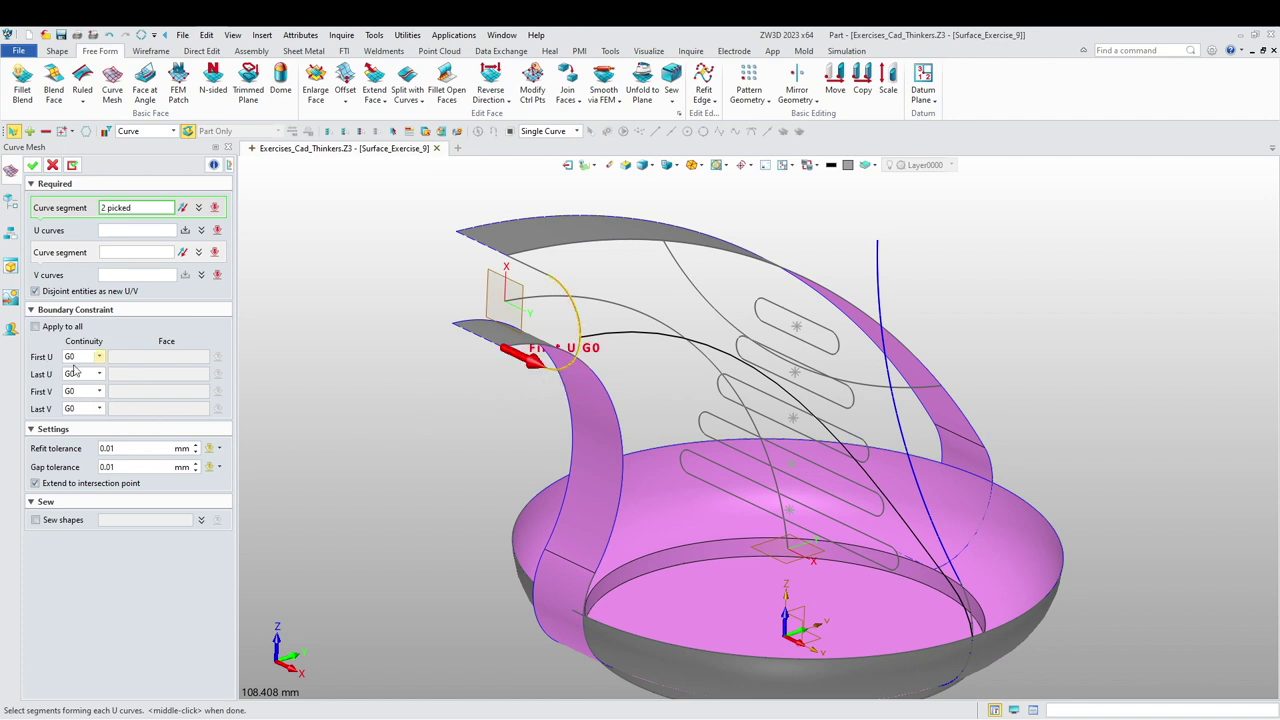
middle_click_drag(461, 407, 409, 374)
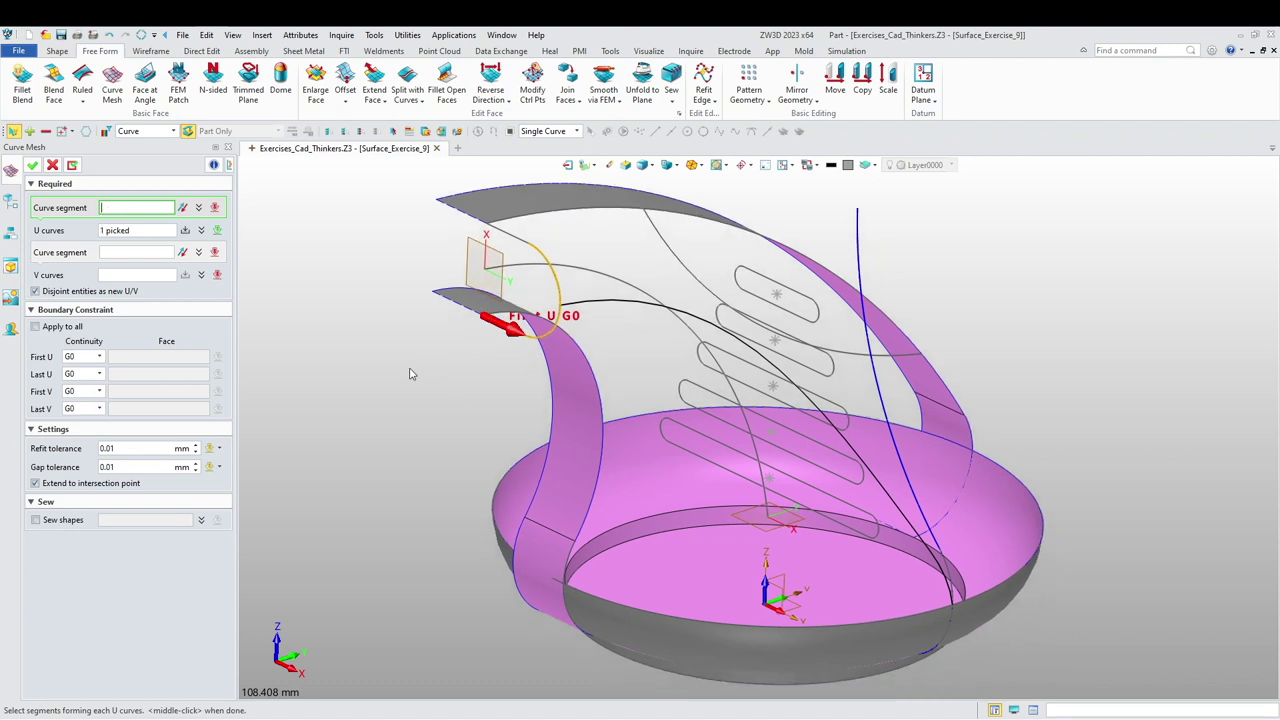
- Add the arc across the front of the bowl as the second U curve, keeping G0 continuity
left_click(614, 606)
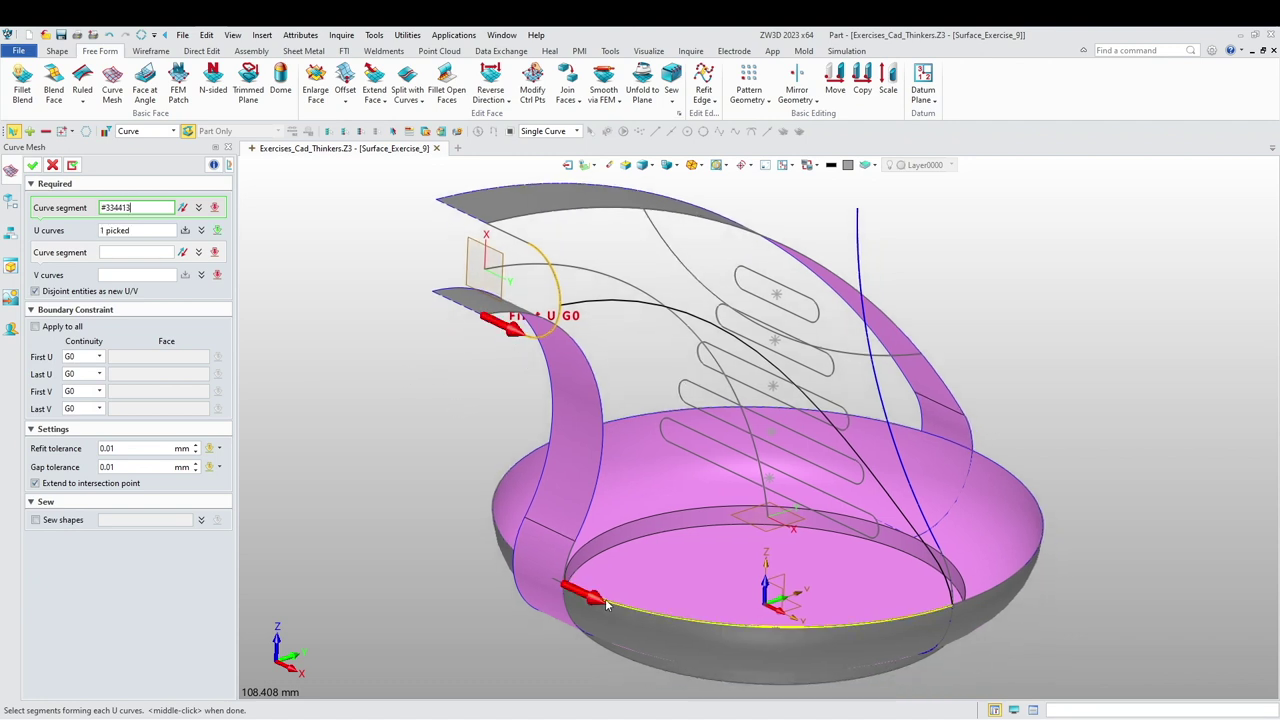
left_click(605, 598)
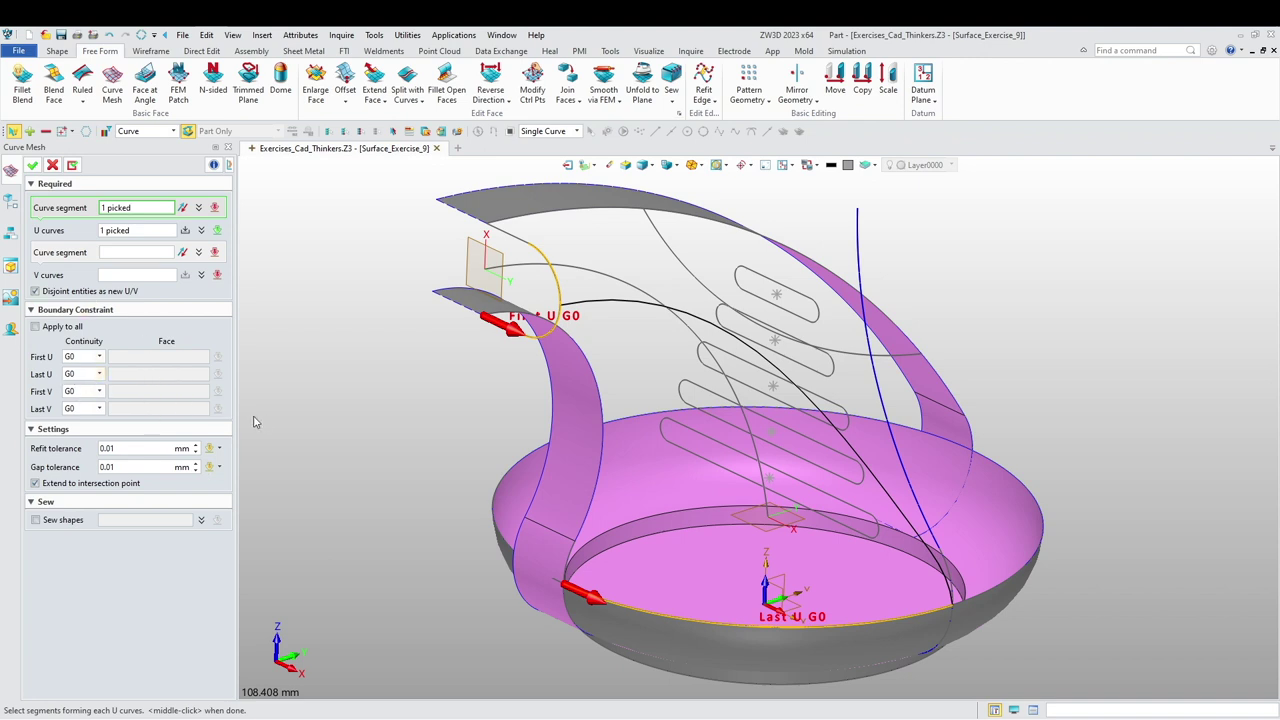
middle_click_drag(290, 430, 330, 408)
left_click(100, 374)
left_click(102, 376)
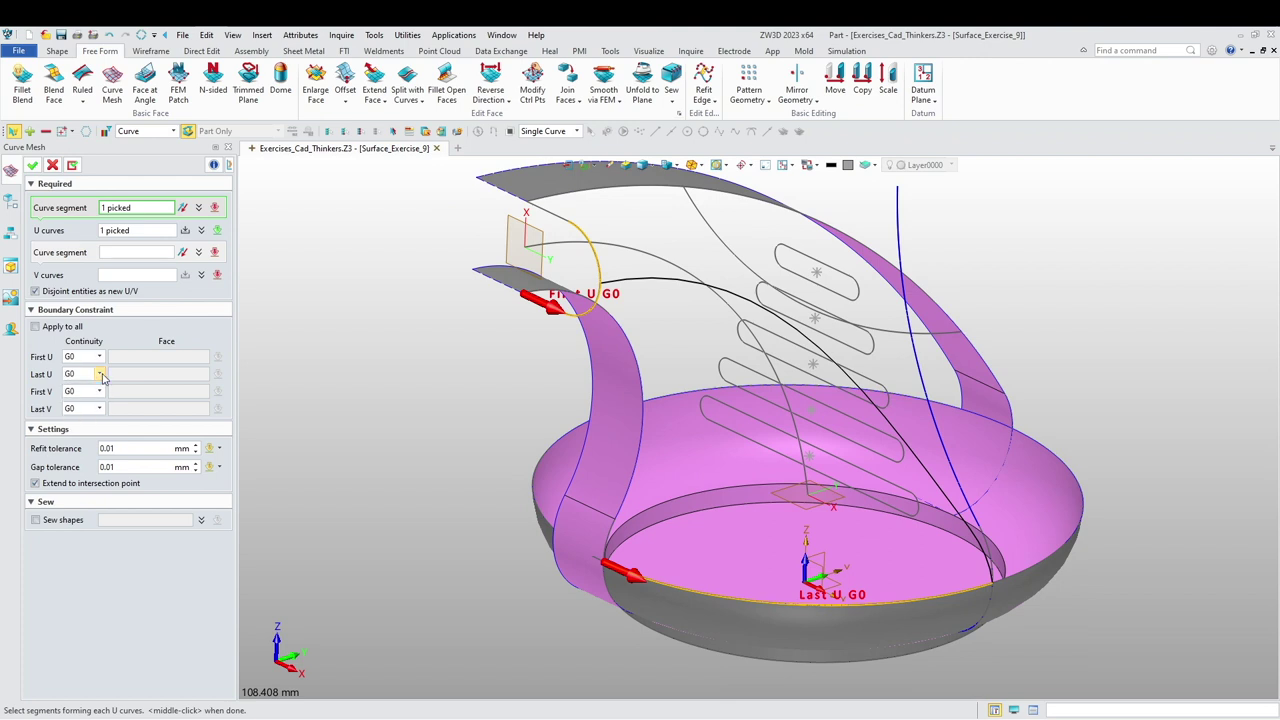
middle_click(320, 269)
middle_click_drag(335, 288, 316, 309)
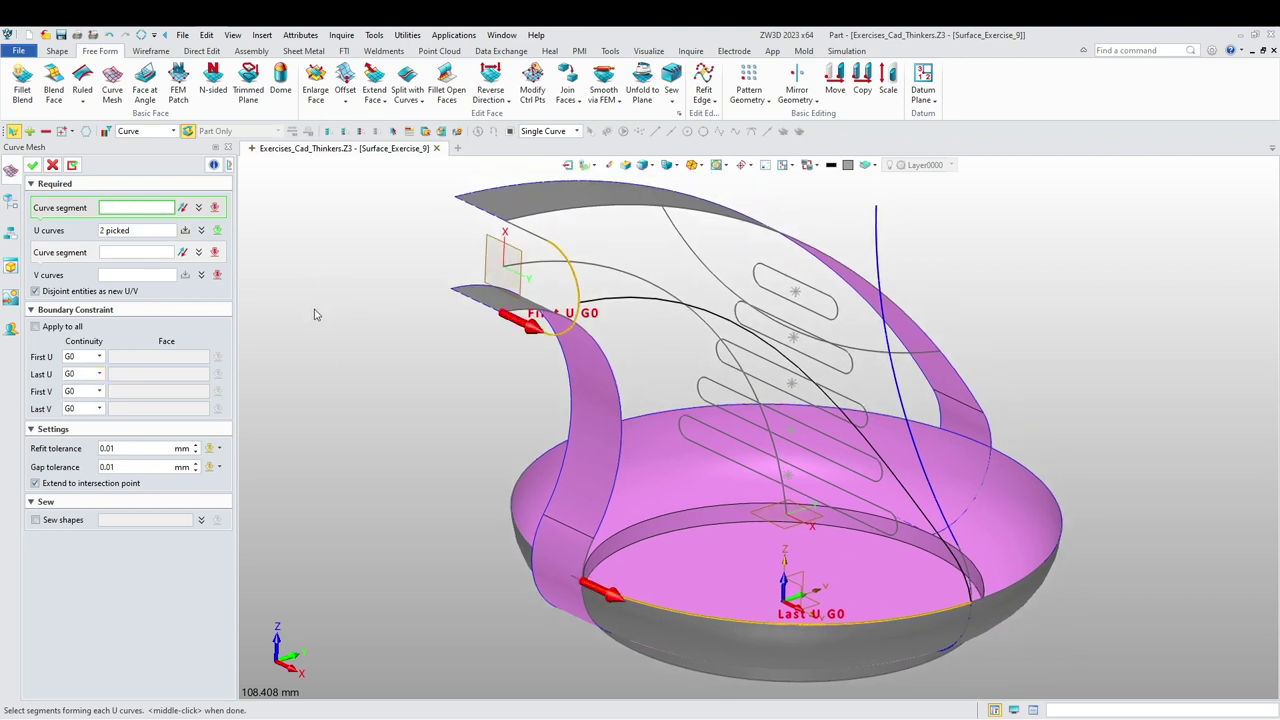
- Add the two edges of the lower side strip running down into the bowl as the first V curve with G1 continuity
left_click(130, 254)
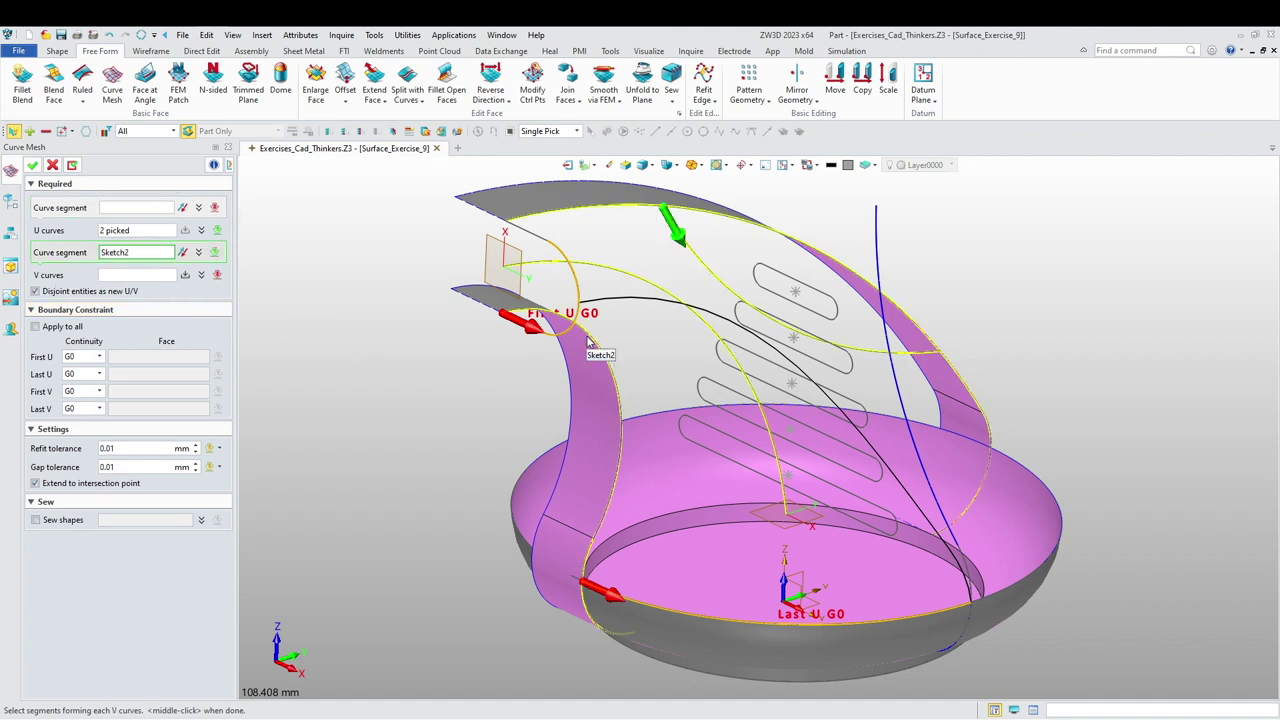
left_click(128, 131)
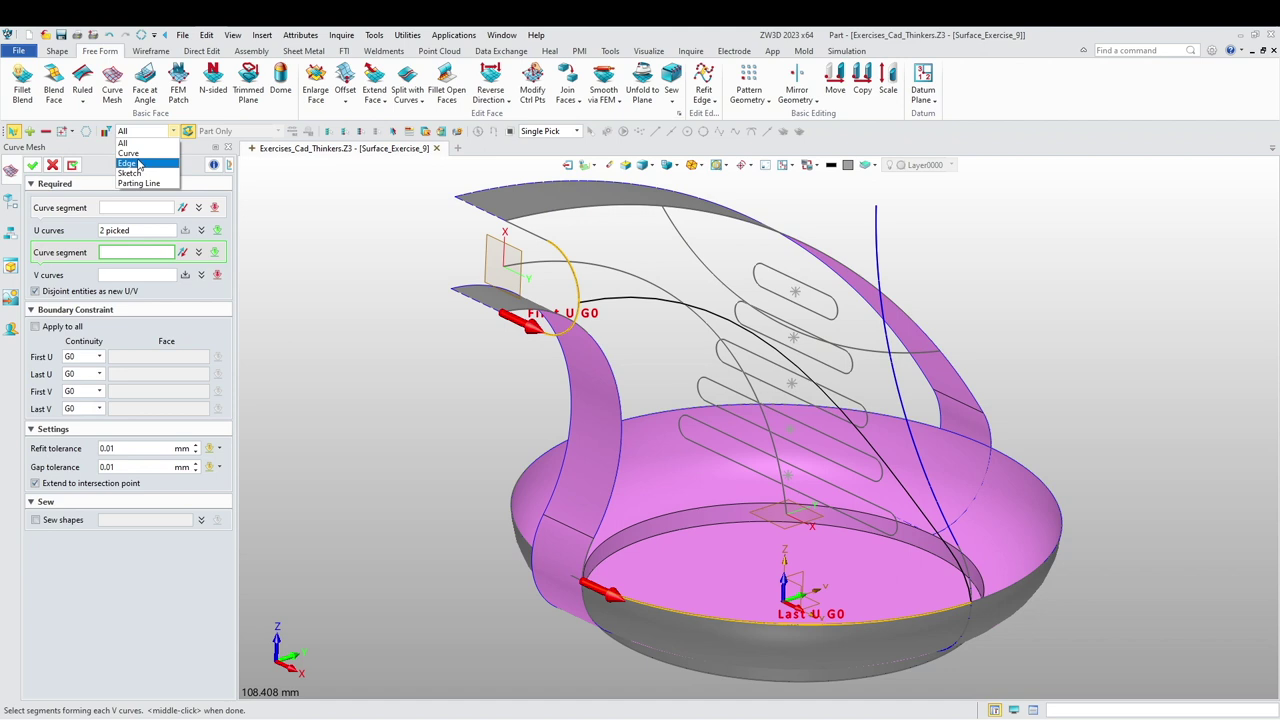
left_click(139, 164)
left_click(597, 350)
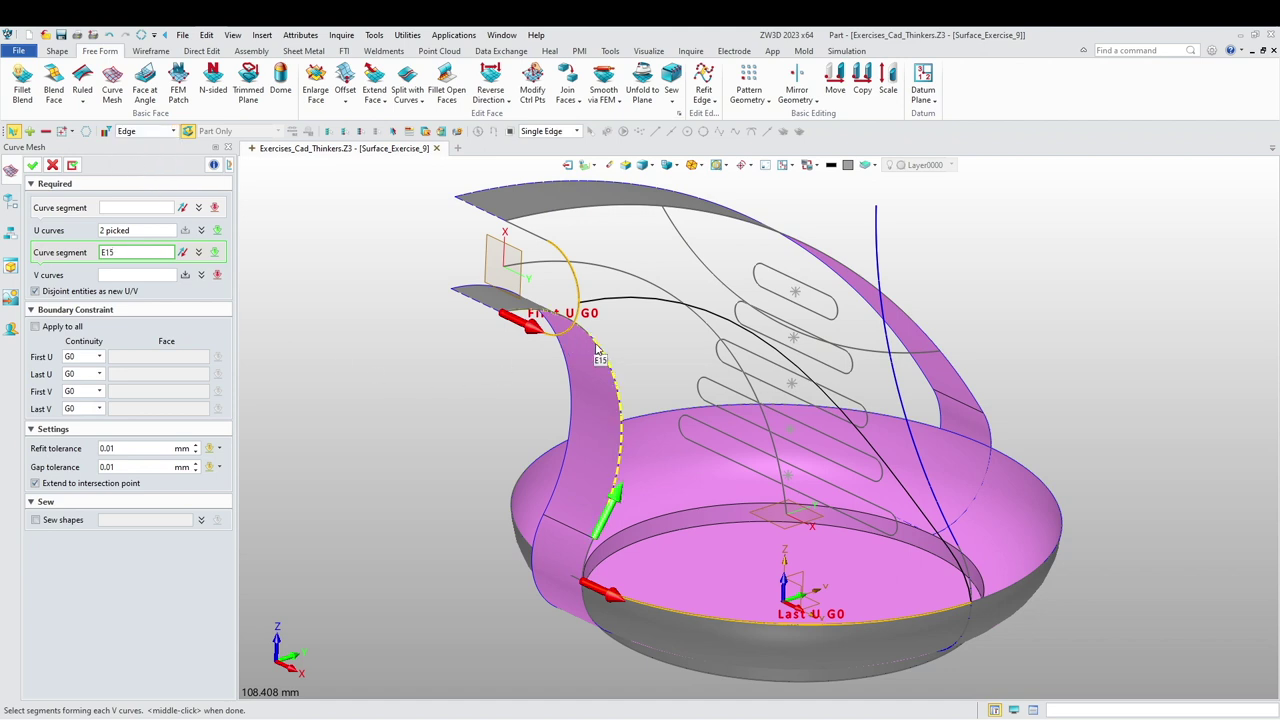
left_click(597, 348, "shift")
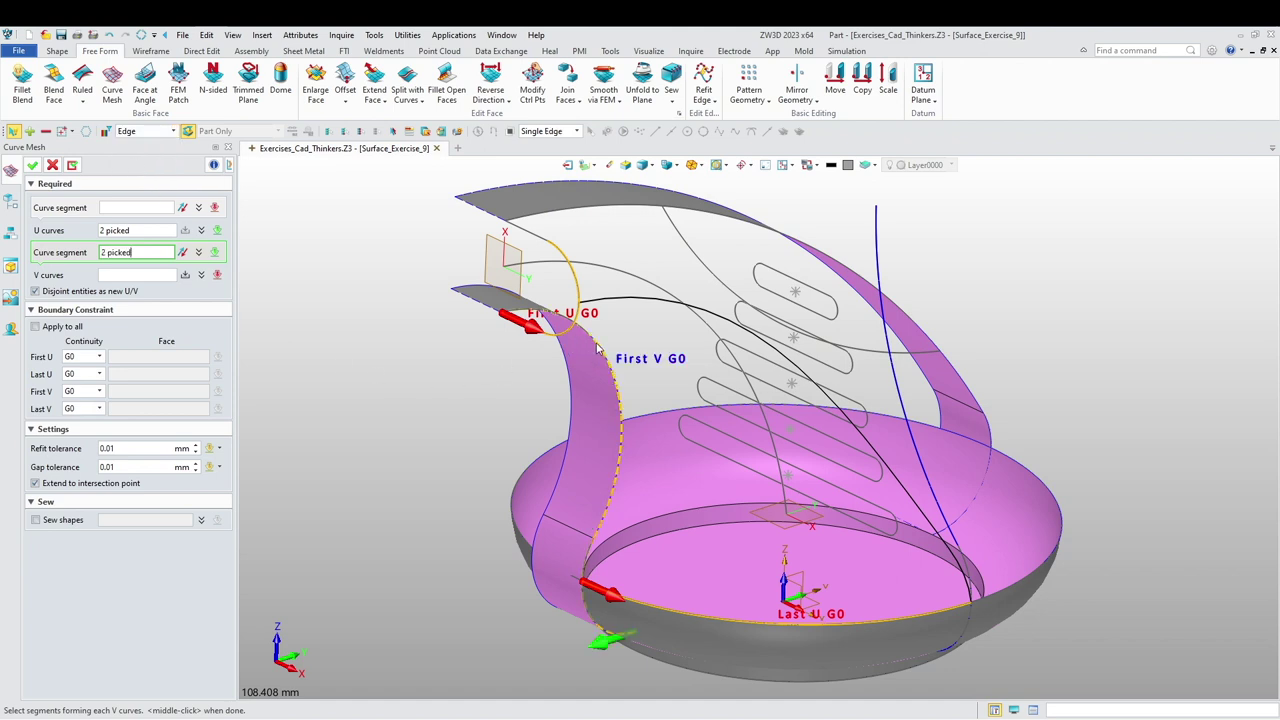
middle_click(596, 348)
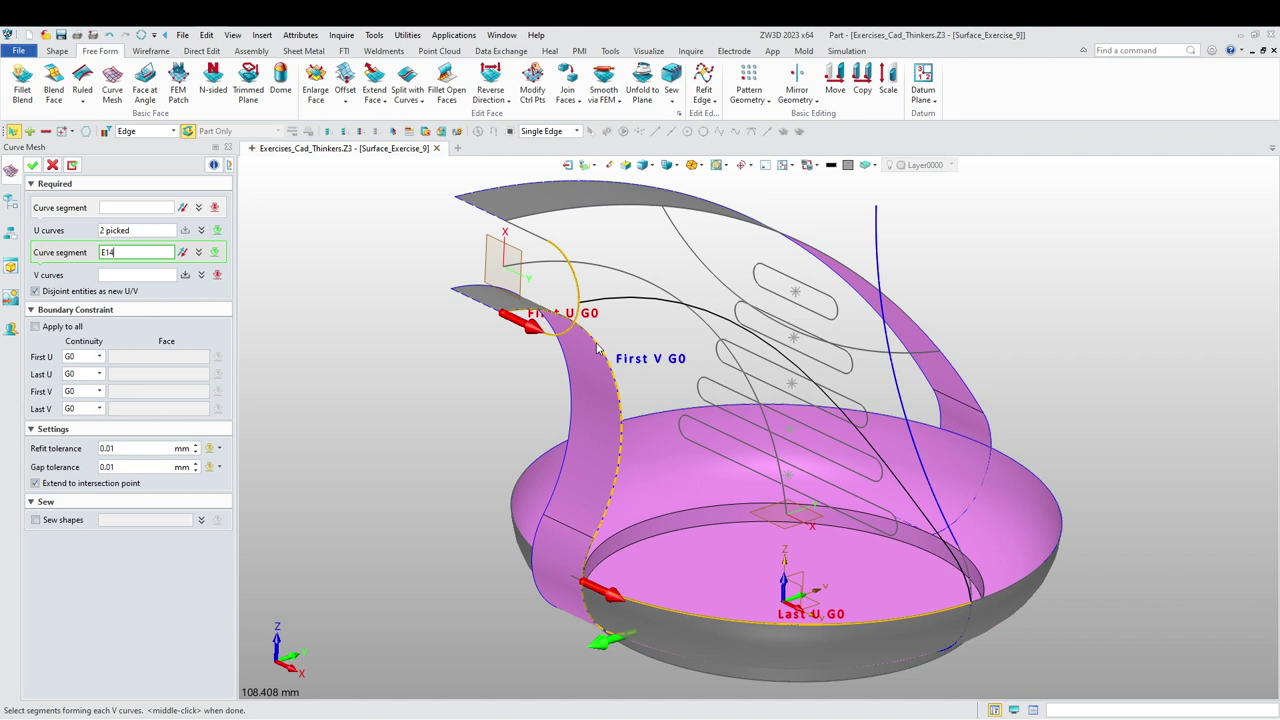
left_click(84, 393)
left_click(80, 418)
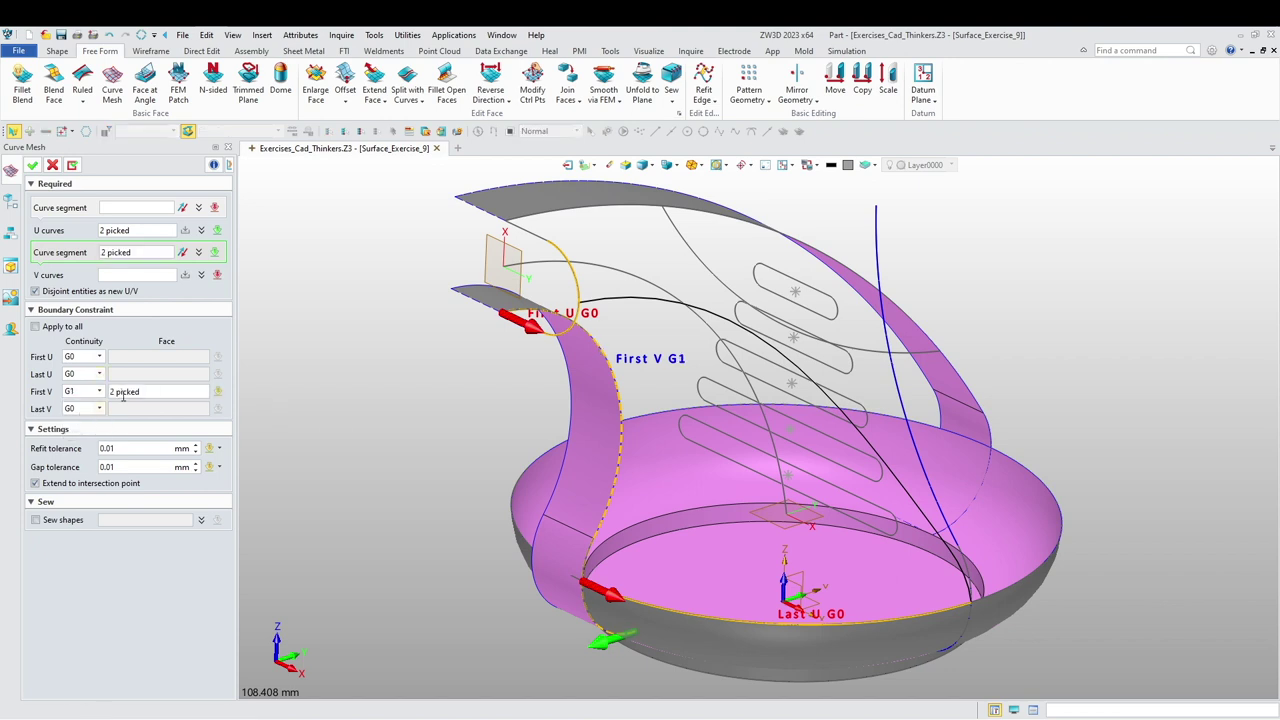
middle_click(172, 252)
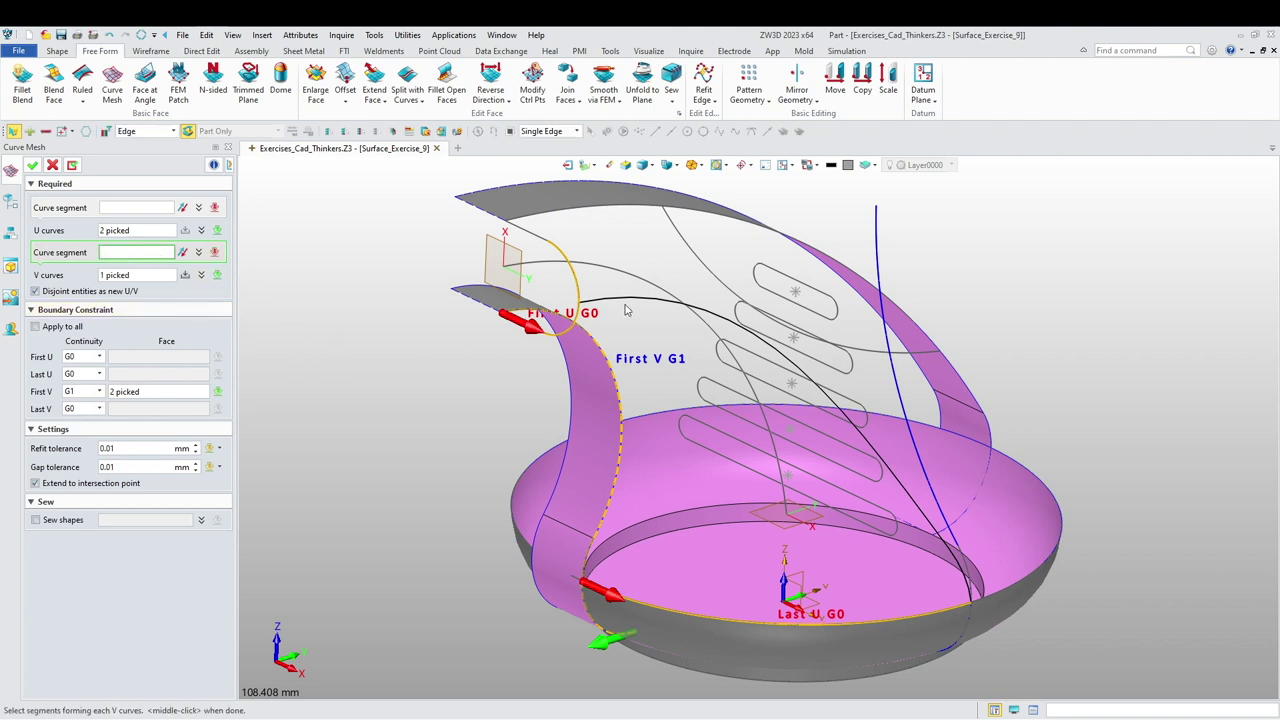
- Add the middle curve from the neck profile to the bowl's rim as the last V curve with G0 and create the mesh surface
left_click(173, 131)
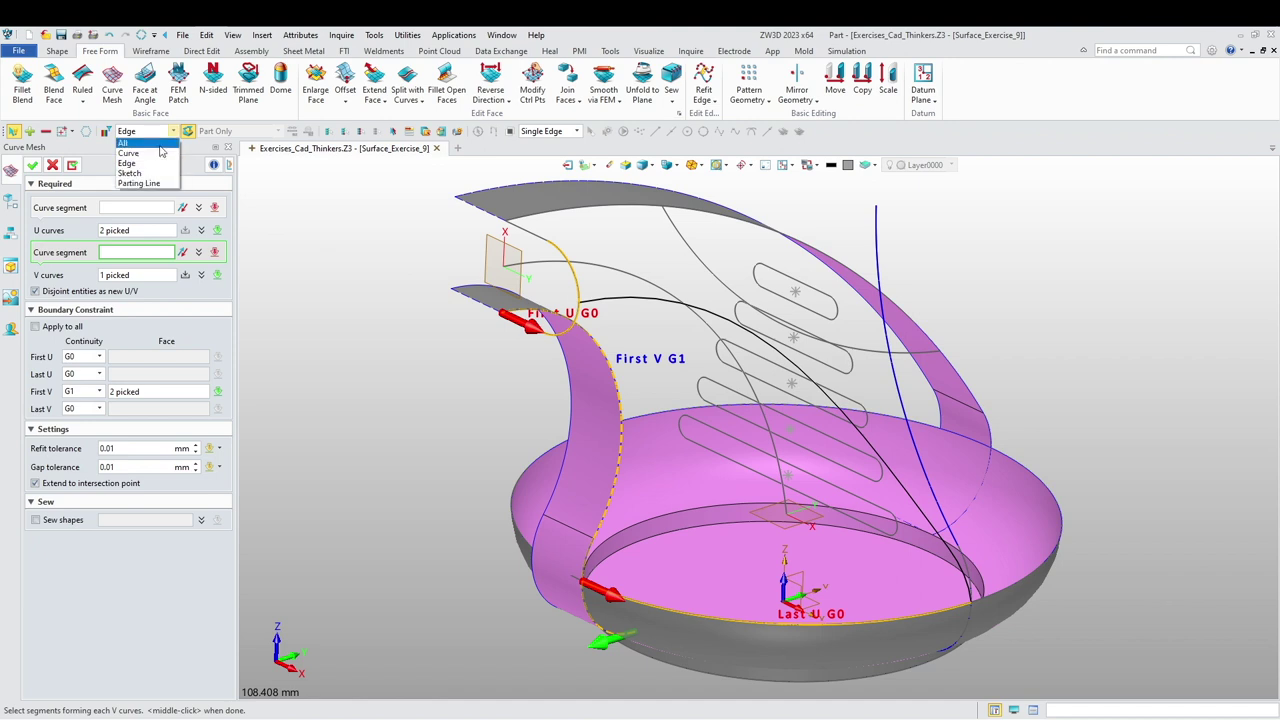
left_click(614, 300)
left_click(616, 309)
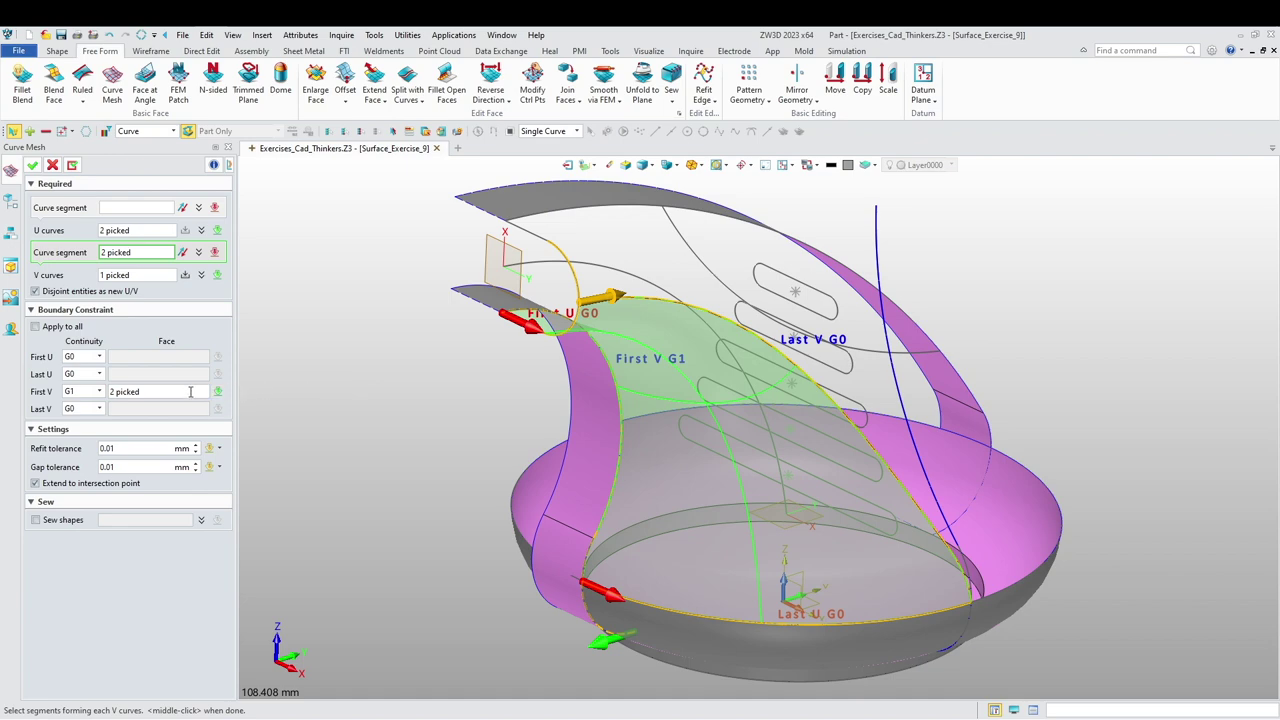
right_click_drag(362, 430, 381, 415)
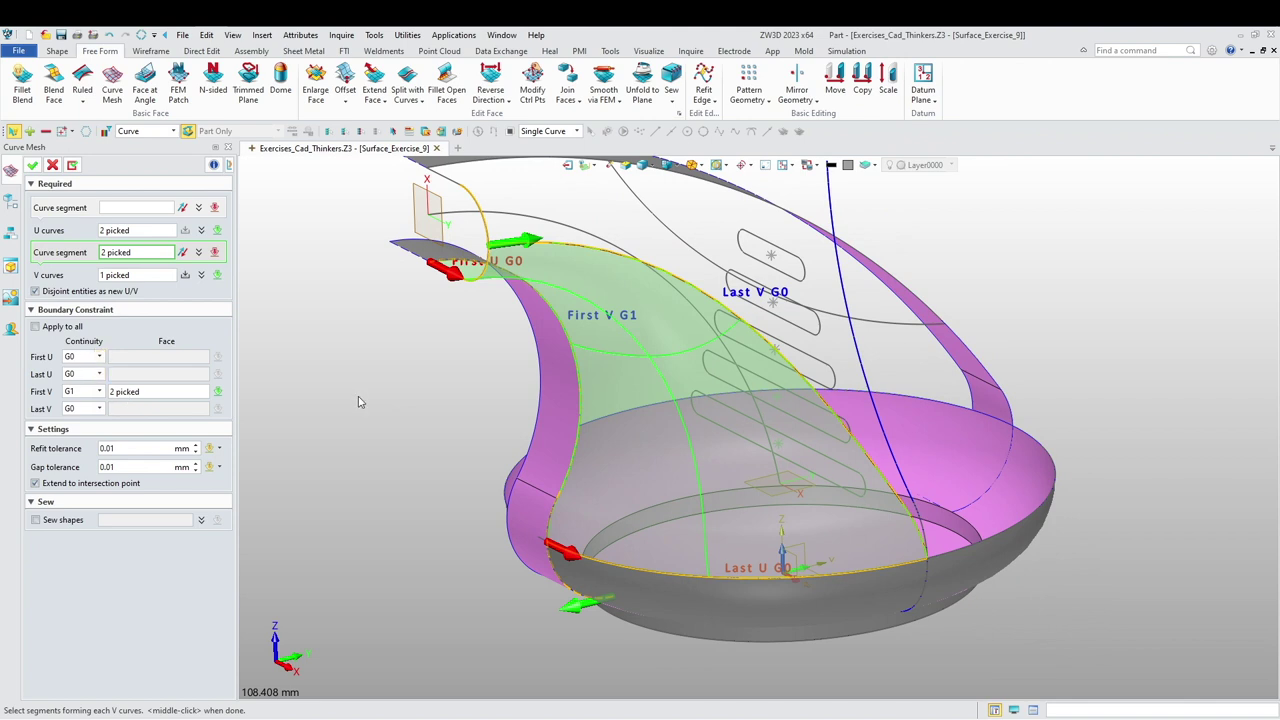
middle_click_drag(360, 402, 393, 437)
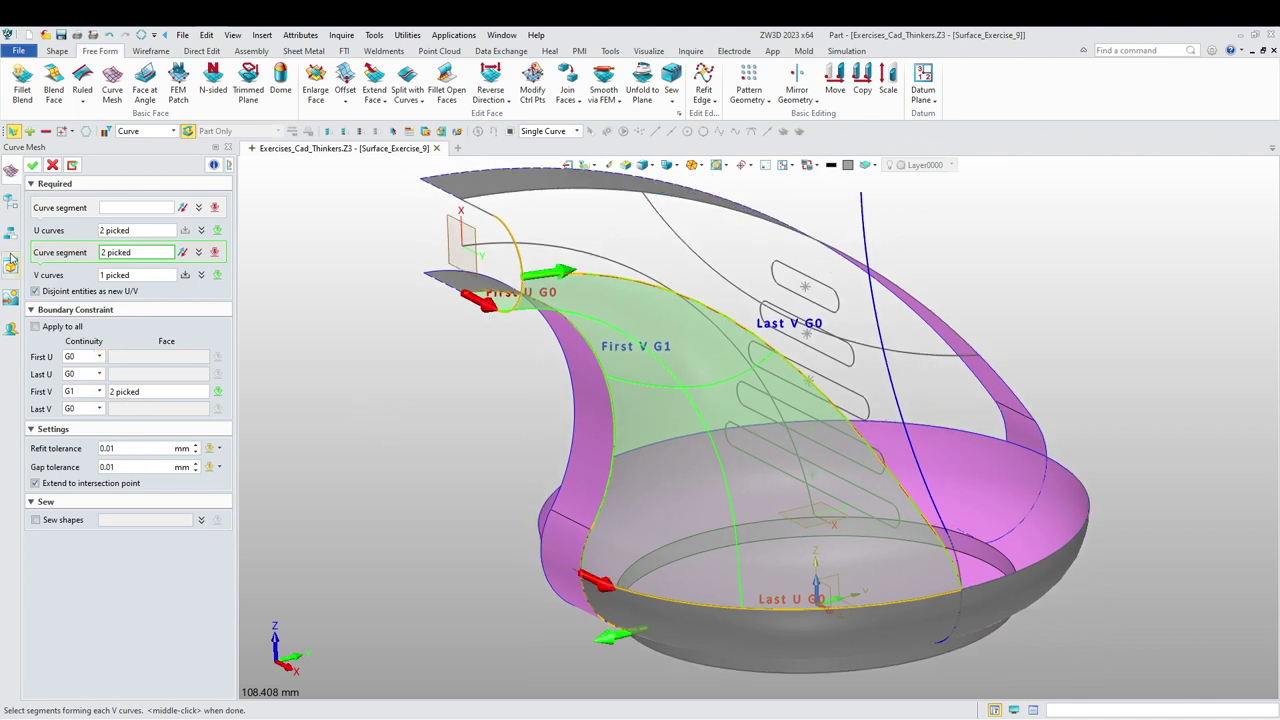
left_click(33, 166)
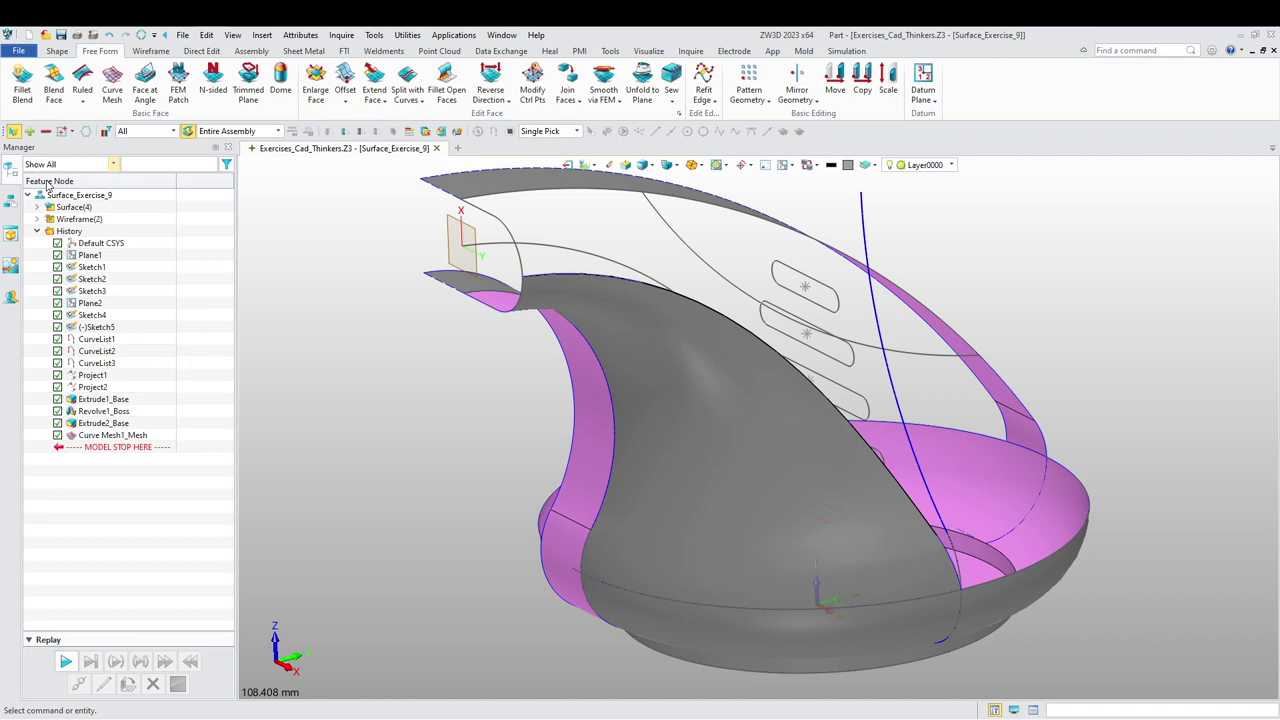
middle_click_drag(341, 433, 577, 325)
scroll(578, 325, "down", 3)
right_click_drag(578, 325, 525, 350)
left_click(610, 167)
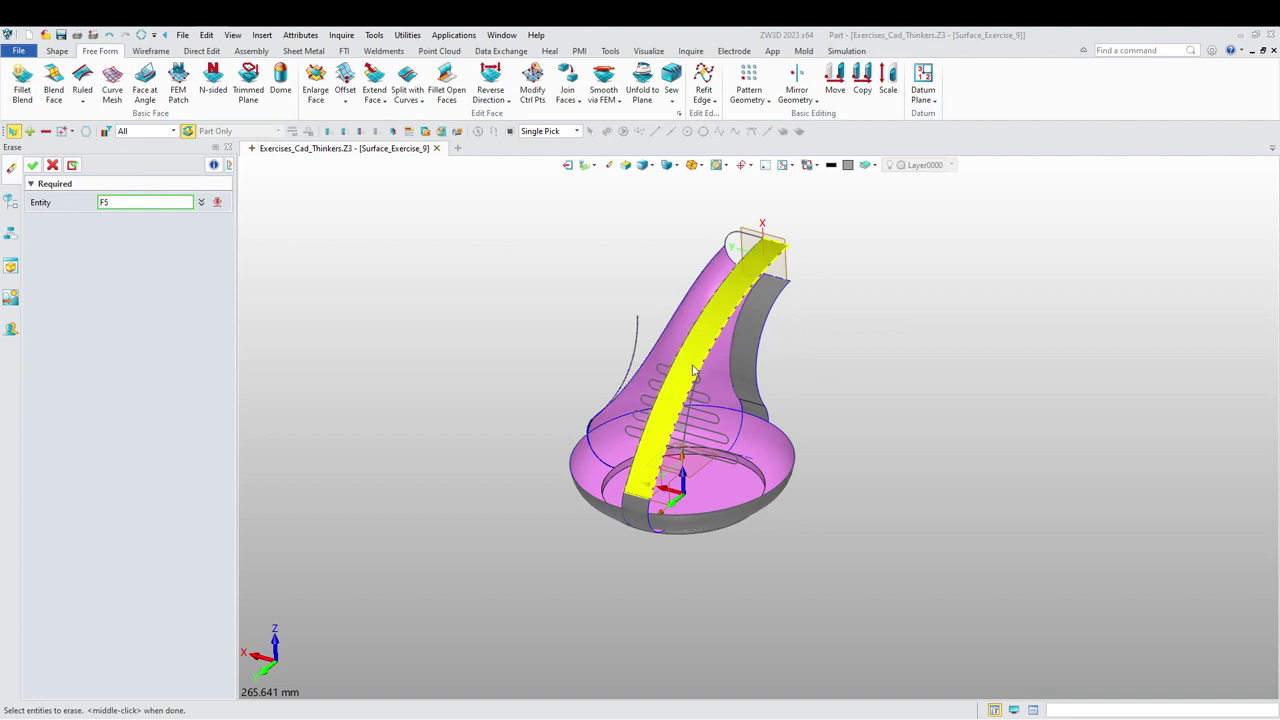
scroll(516, 442, "up", 3)
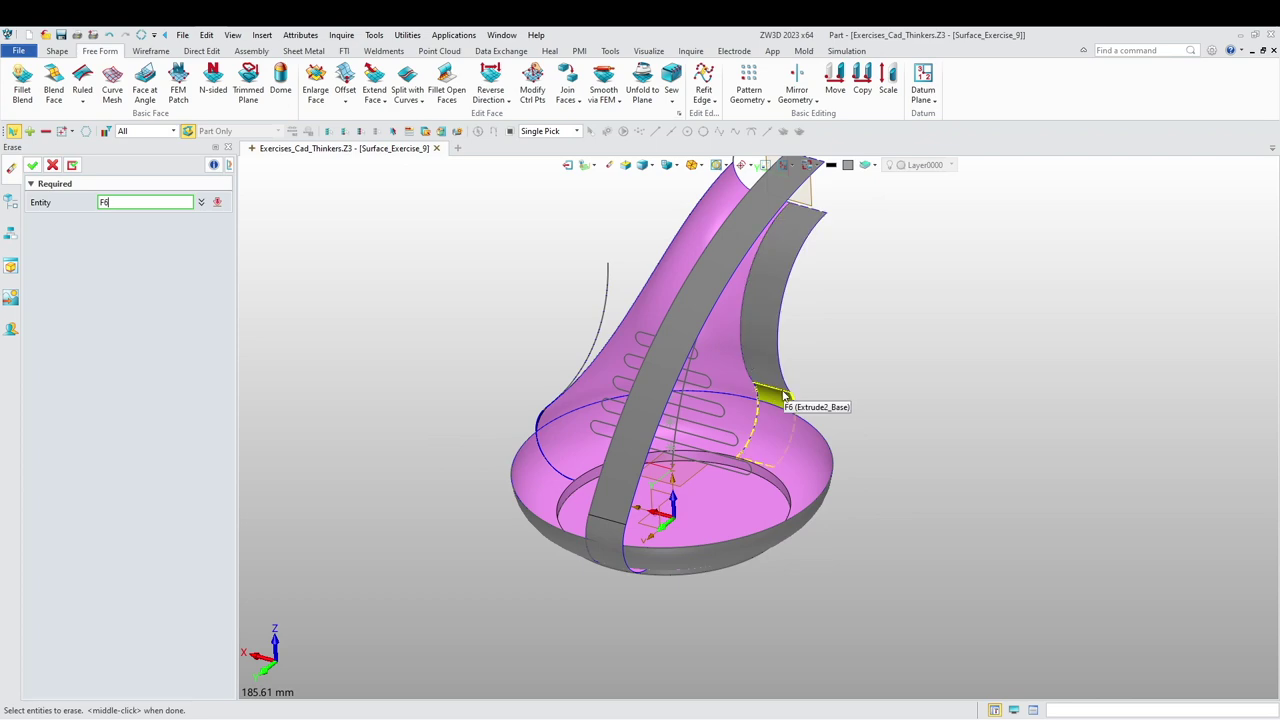
scroll(687, 302, "down", 3)
right_click_drag(687, 302, 626, 351)
middle_click_drag(627, 351, 560, 360)
middle_click_drag(466, 391, 574, 437)
scroll(549, 371, "up", 4)
middle_click_drag(549, 371, 473, 447)
right_click_drag(473, 447, 467, 446)
scroll(465, 446, "down", 1)
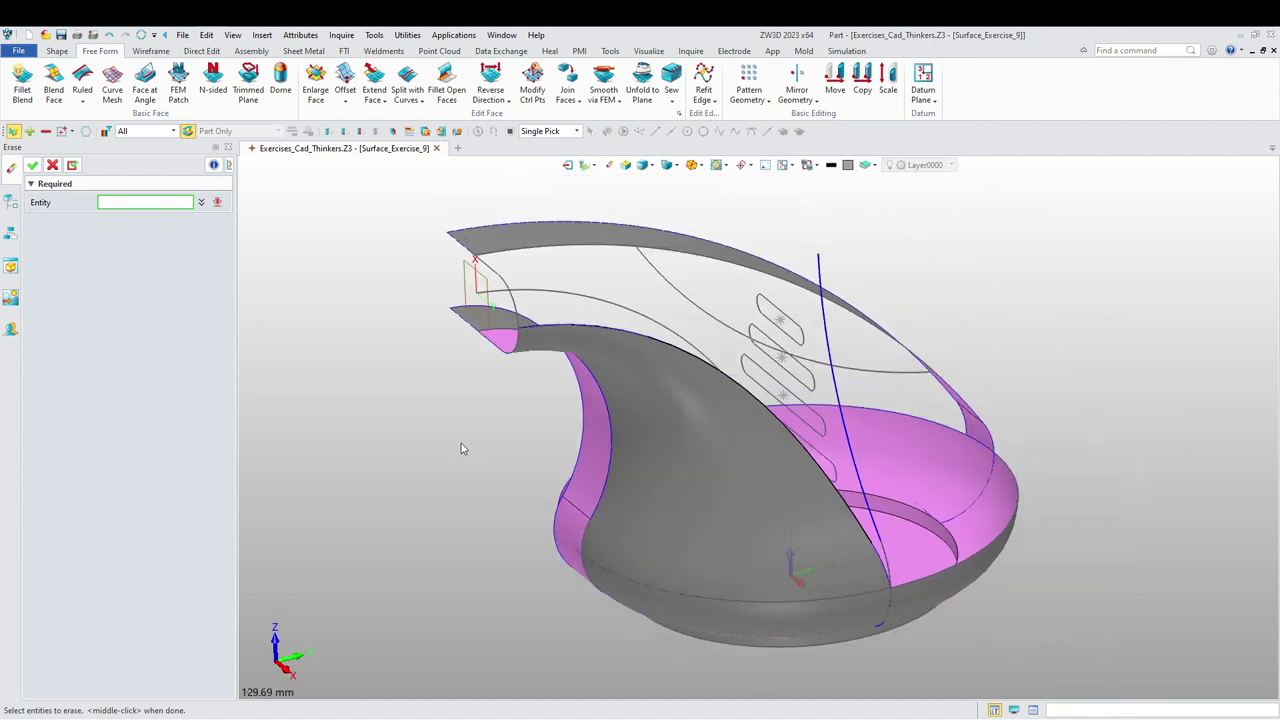
middle_click_drag(463, 446, 403, 432)
key("Escape")
- Start a second Curve Mesh with the two neck profile segments and the remaining bowl rim arc as U curves, both G0
left_click(115, 86)
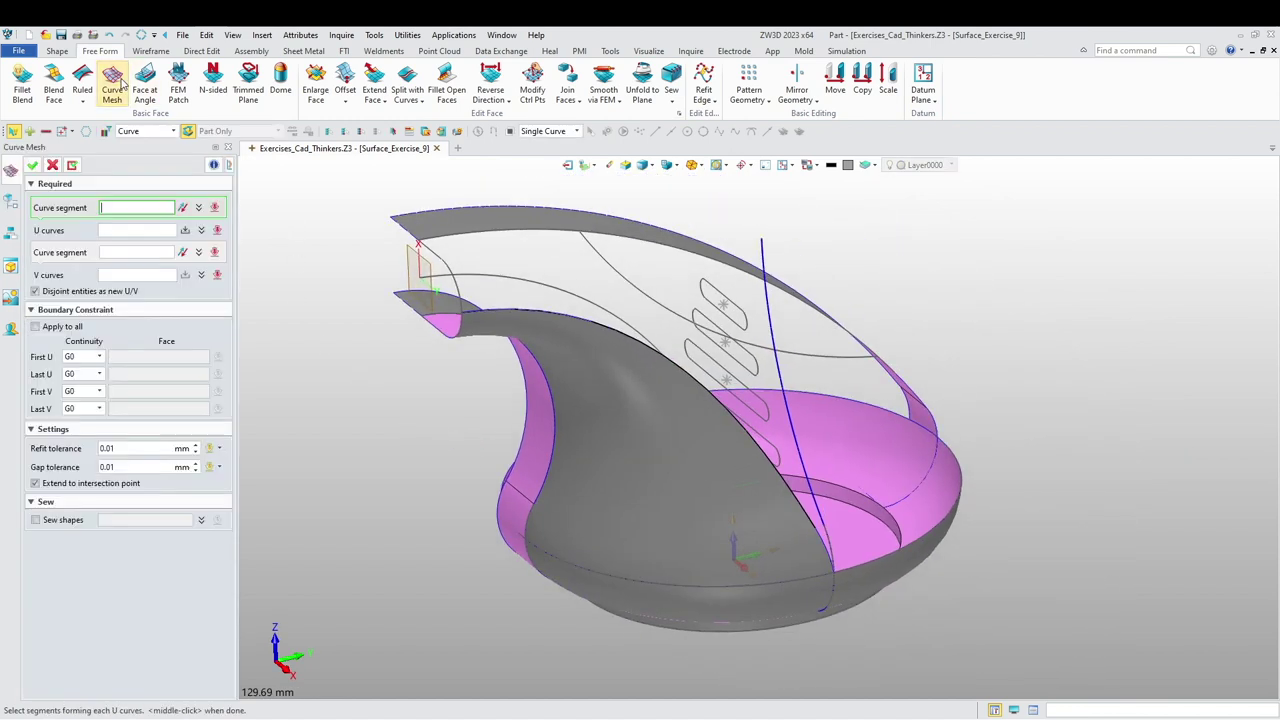
scroll(497, 293, "up", 3)
left_click(437, 260)
scroll(400, 243, "up", 4)
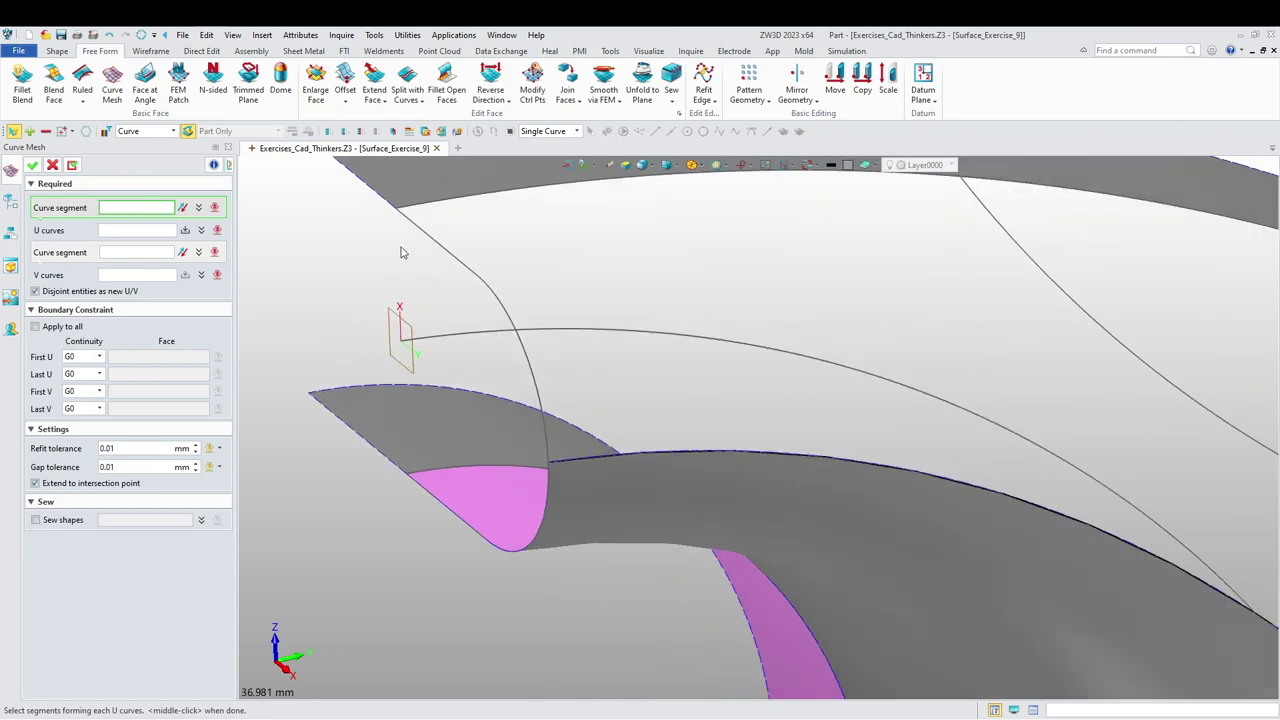
left_click(518, 348)
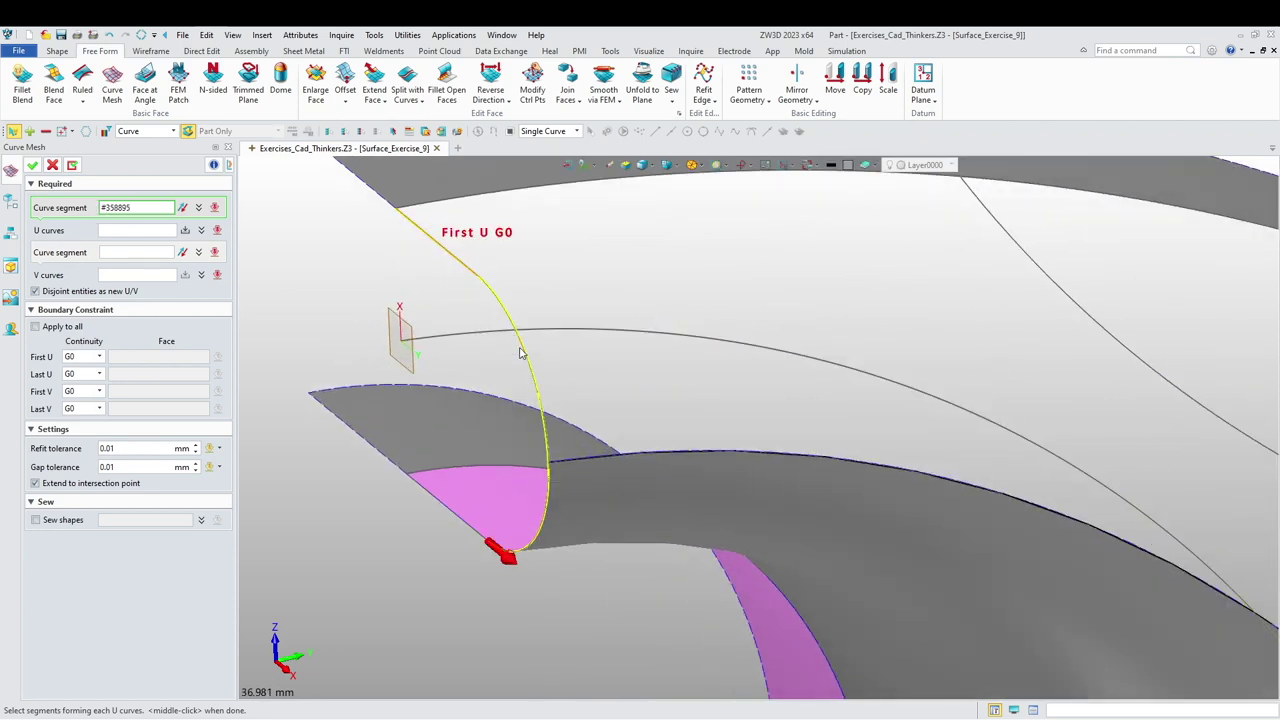
scroll(448, 378, "down", 3)
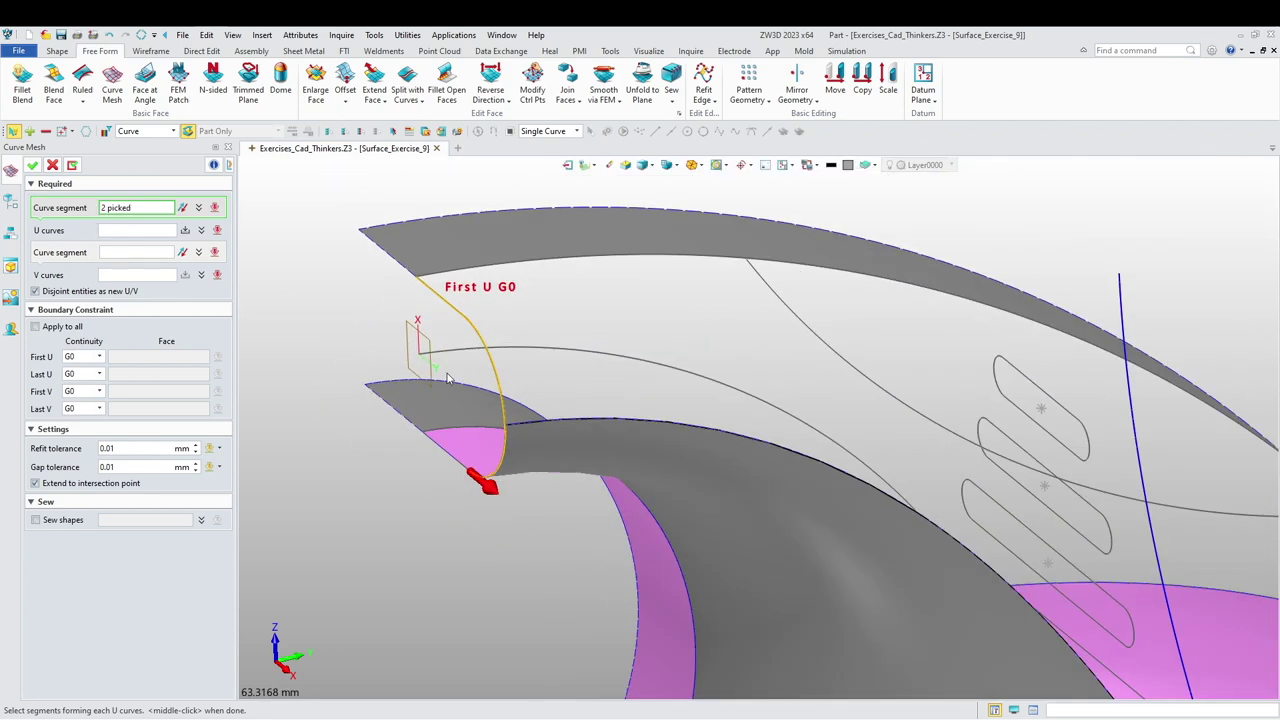
middle_click(311, 295)
scroll(311, 295, "down", 1)
scroll(789, 543, "down", 4)
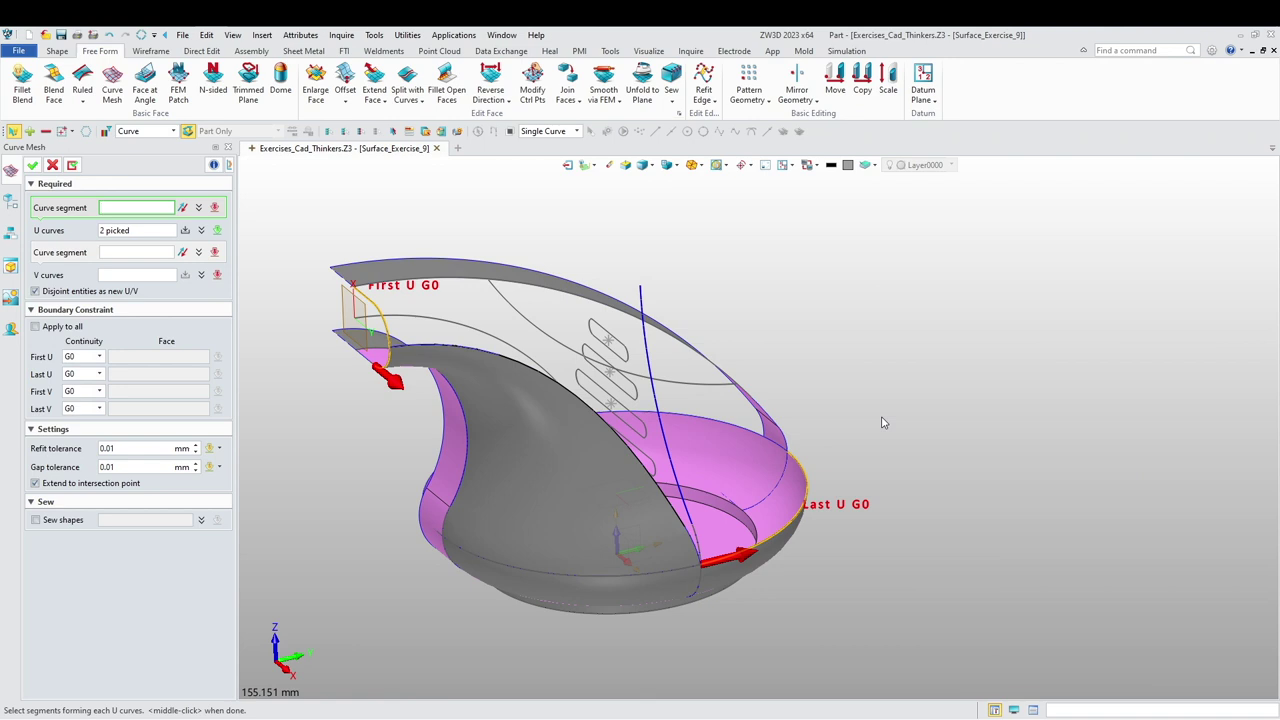
- Add the open edge of the first mesh surface as the first V curve with G1 continuity
left_click(133, 253)
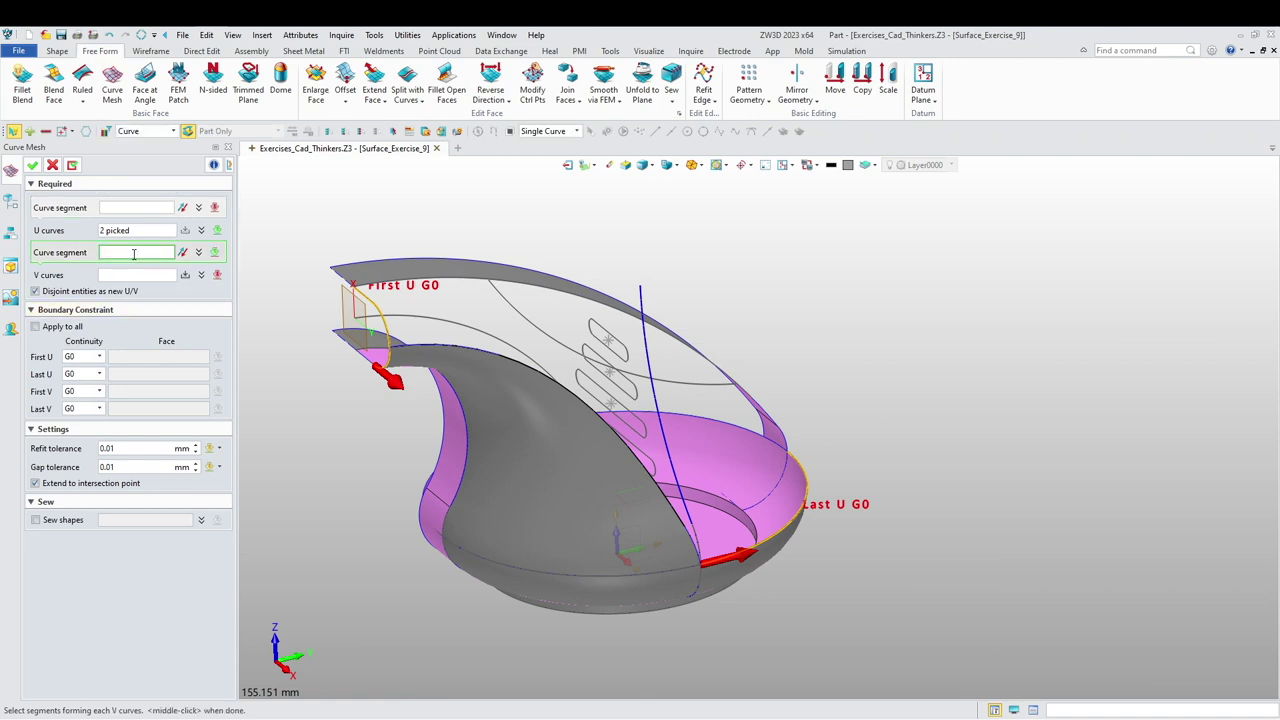
left_click(154, 134)
left_click(138, 158)
left_click(440, 352)
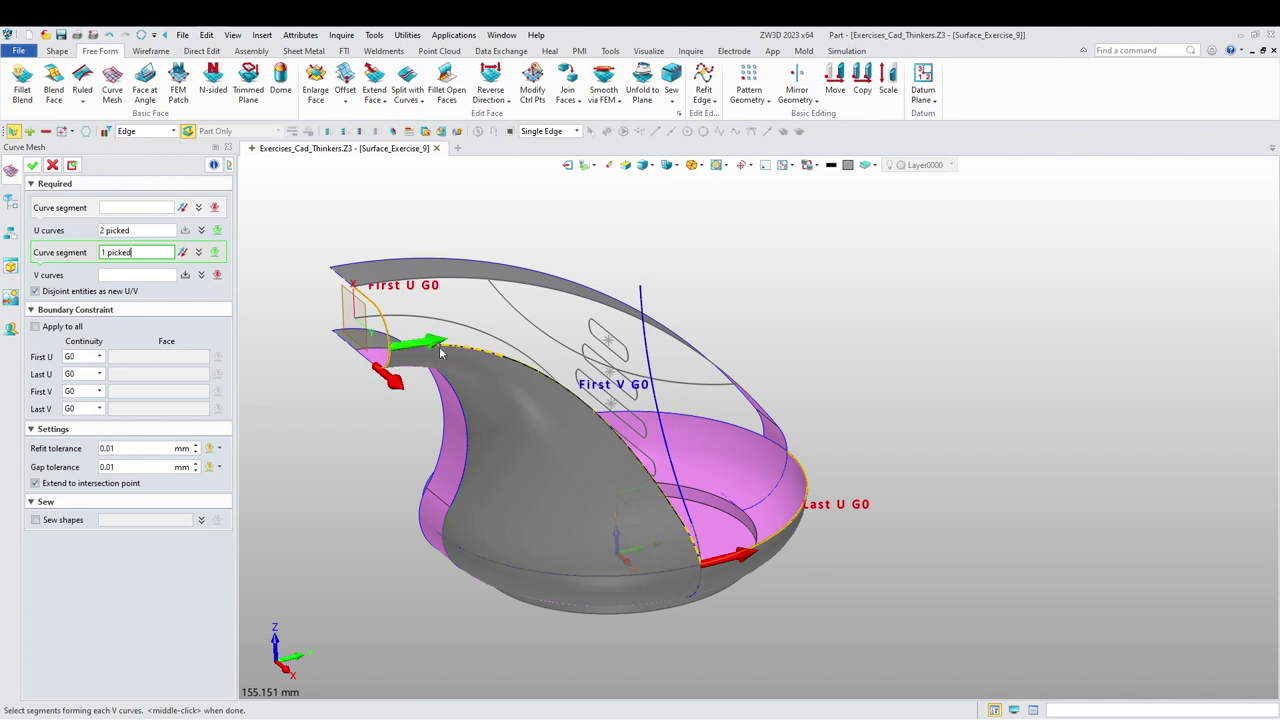
left_click(89, 399)
left_click(89, 413)
middle_click_drag(285, 473, 340, 368)
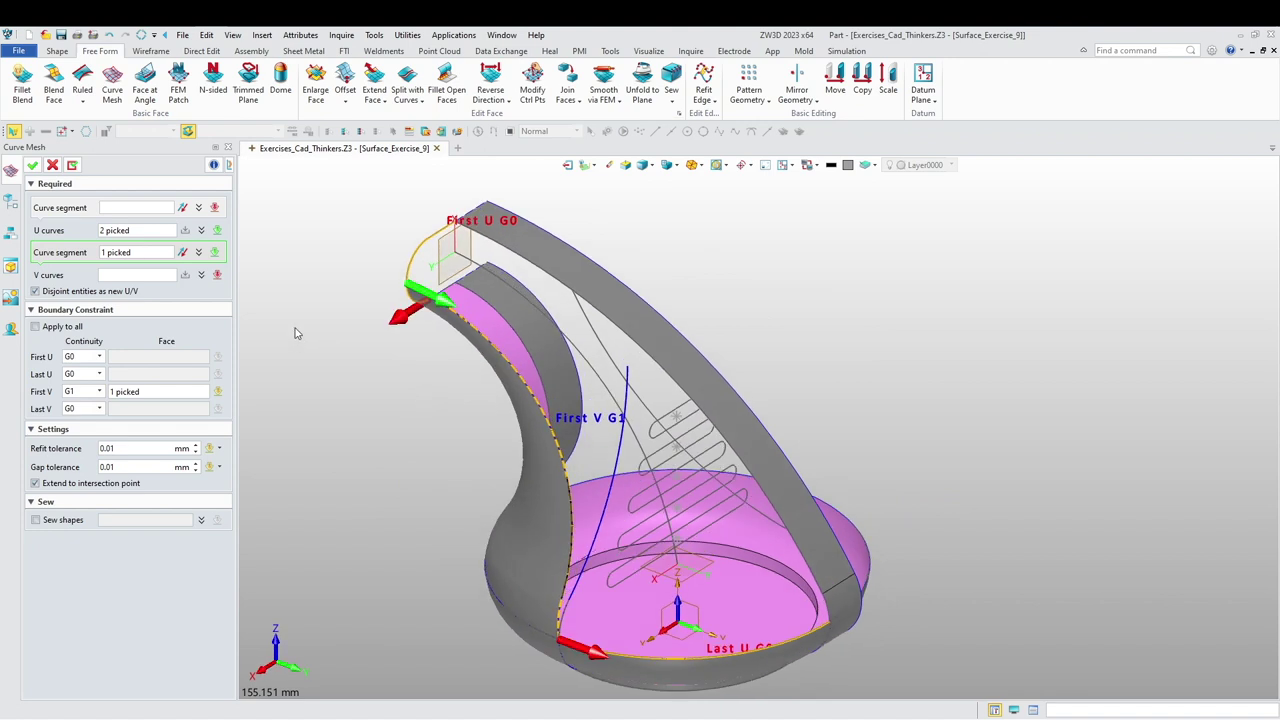
middle_click(400, 390)
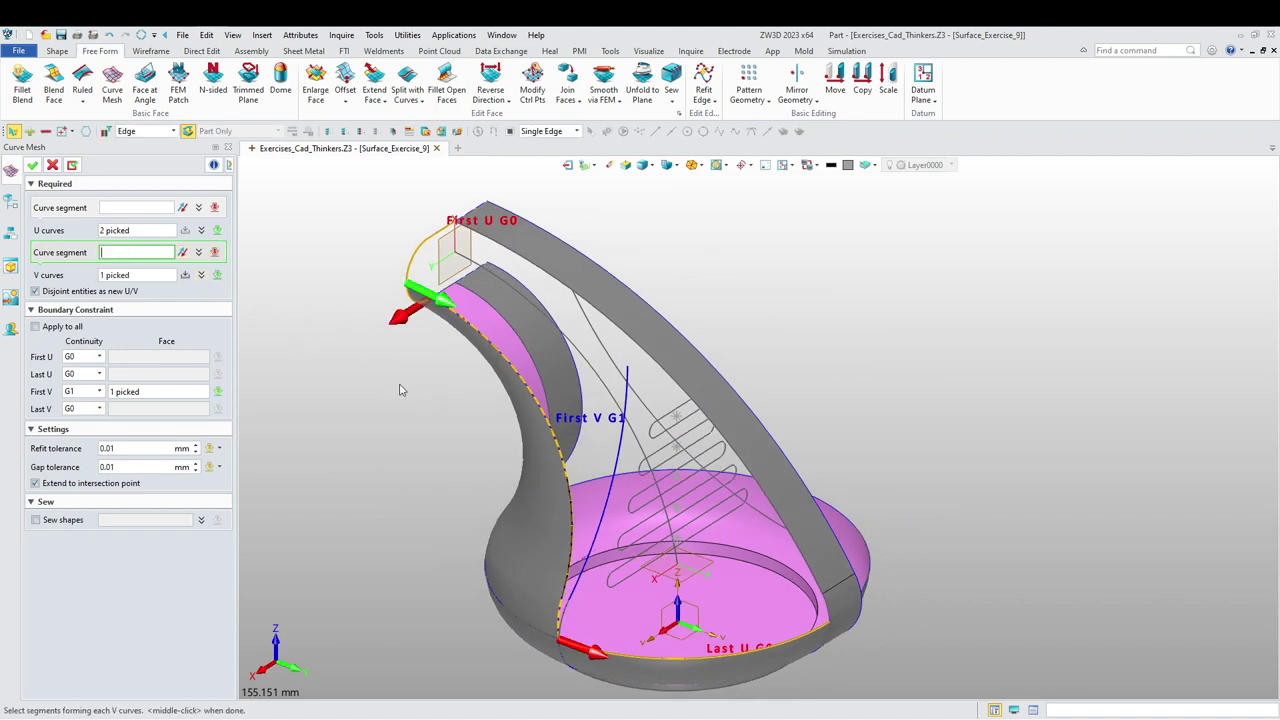
- Add the two edges of the upper side strip as the last V curve with G1 continuity and create the second mesh surface
left_click(480, 247)
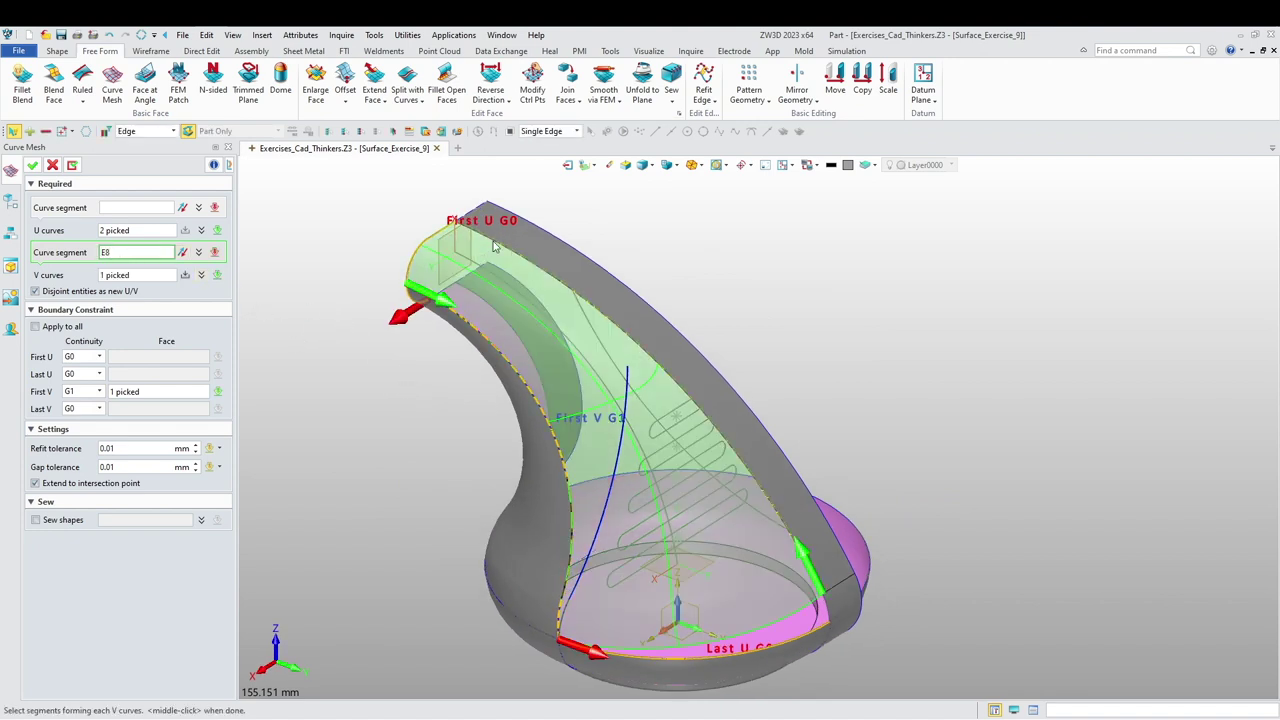
left_click(493, 246)
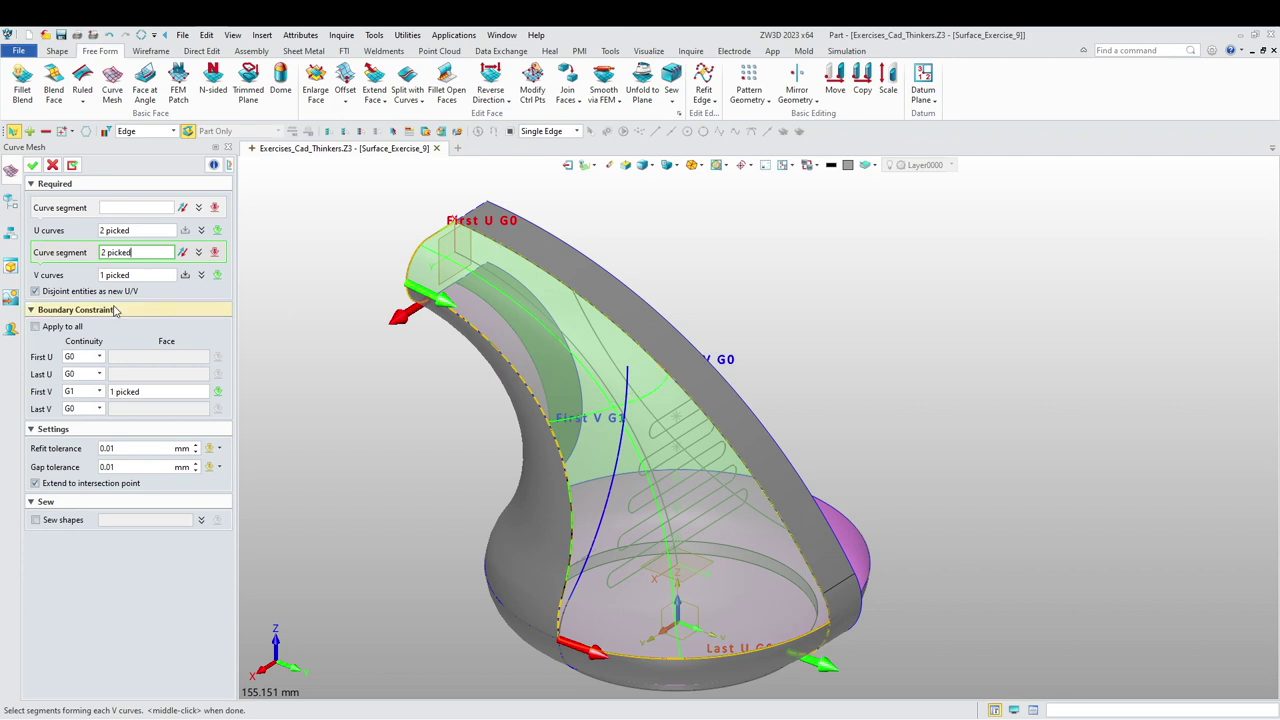
left_click(99, 409)
left_click(90, 434)
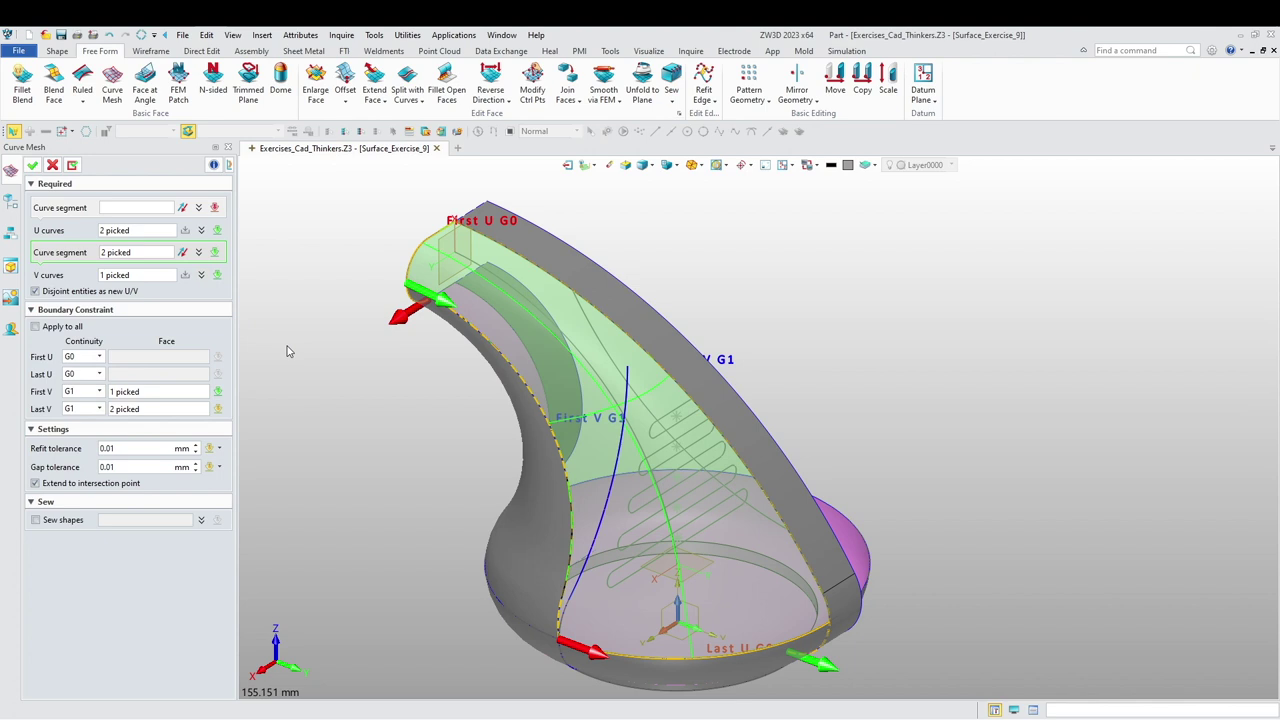
left_click(150, 254)
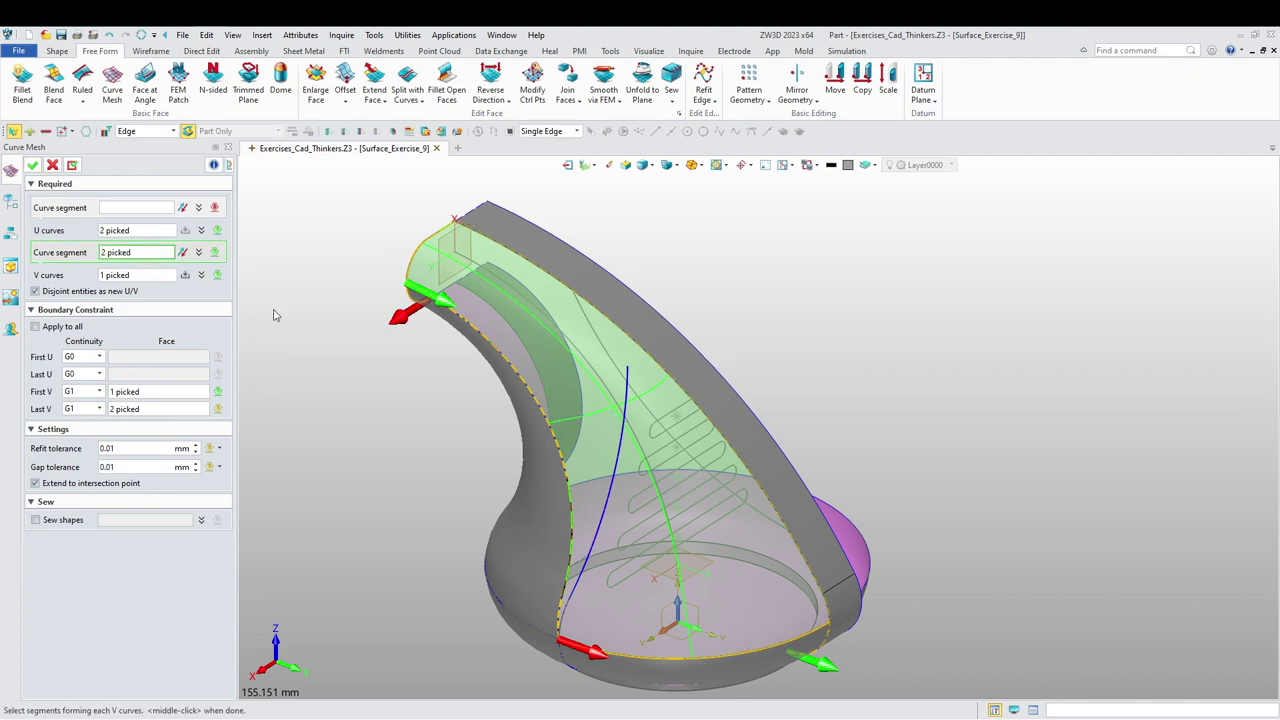
left_click(33, 166)
- Erase the four extruded strip faces along the open side of the body
middle_click_drag(393, 428, 426, 392)
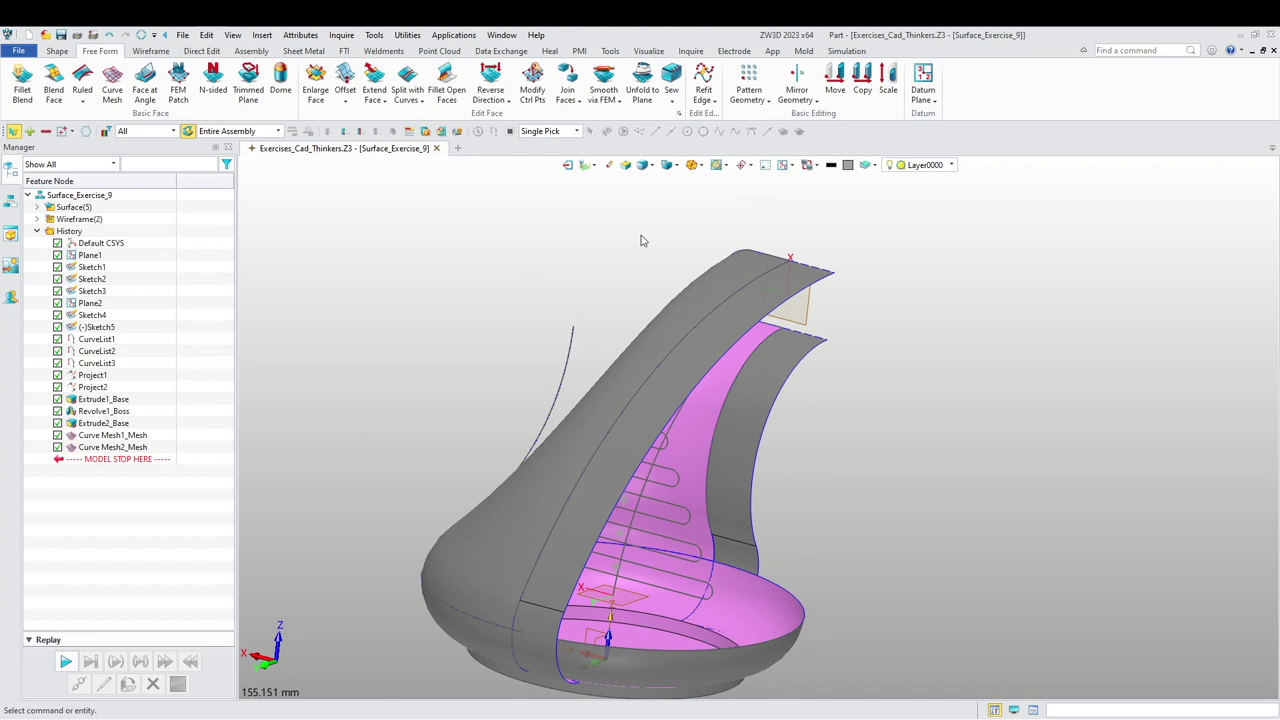
left_click(607, 166)
left_click(700, 376)
left_click(752, 405)
left_click(553, 634)
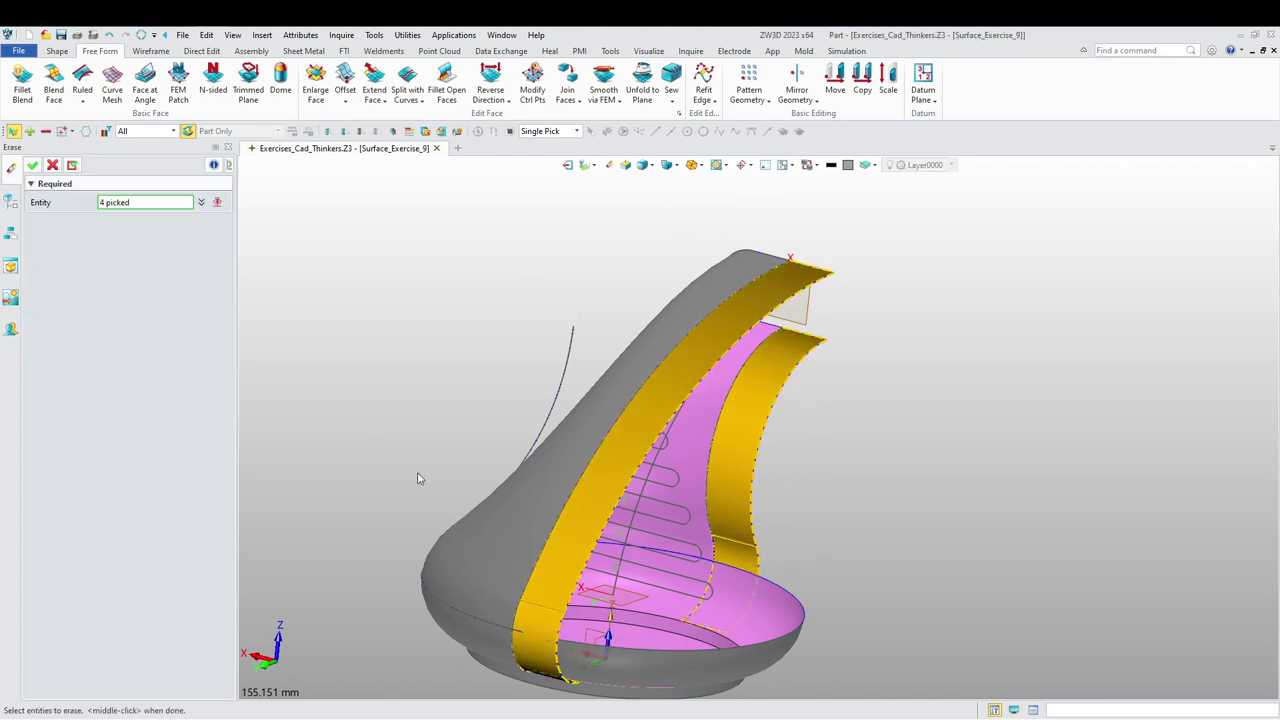
middle_click(418, 478)
mouse_move(418, 478)
middle_mouse_down()
mouse_move(523, 509)
mouse_move(491, 513)
mouse_move(560, 540)
mouse_move(581, 594)
middle_mouse_up()
middle_click_drag(498, 472, 466, 512)
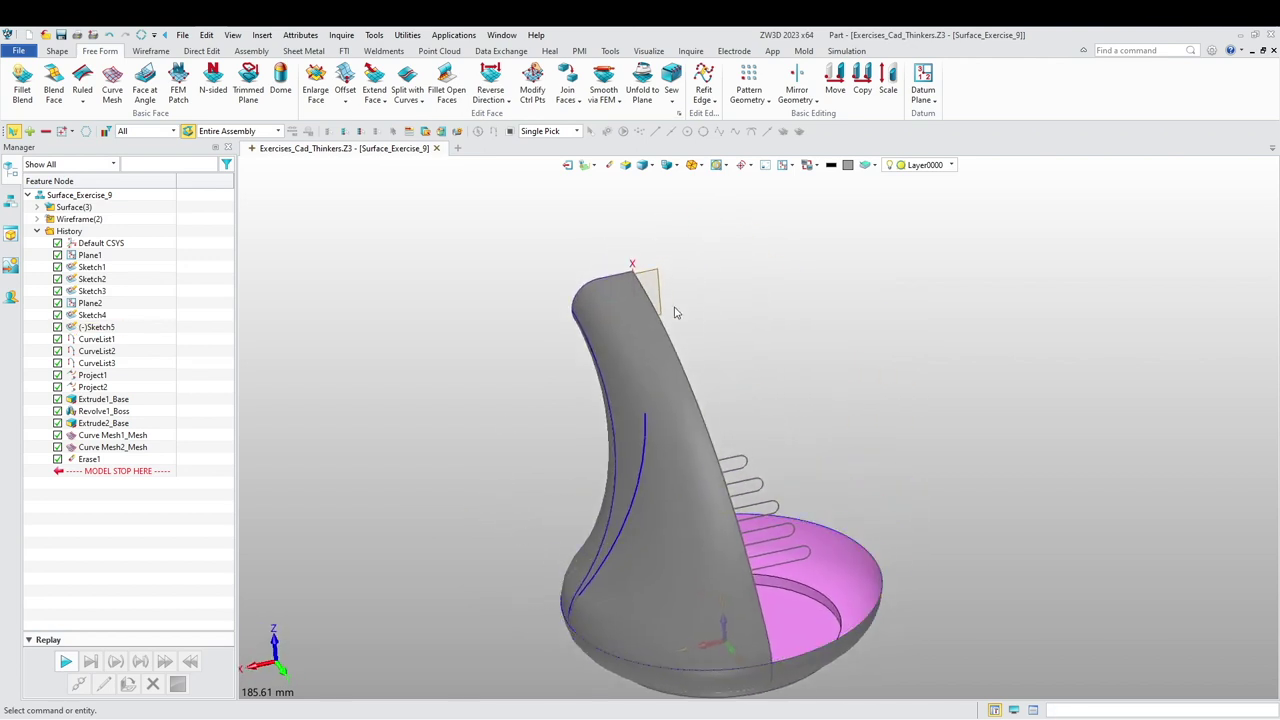
left_click(151, 51)
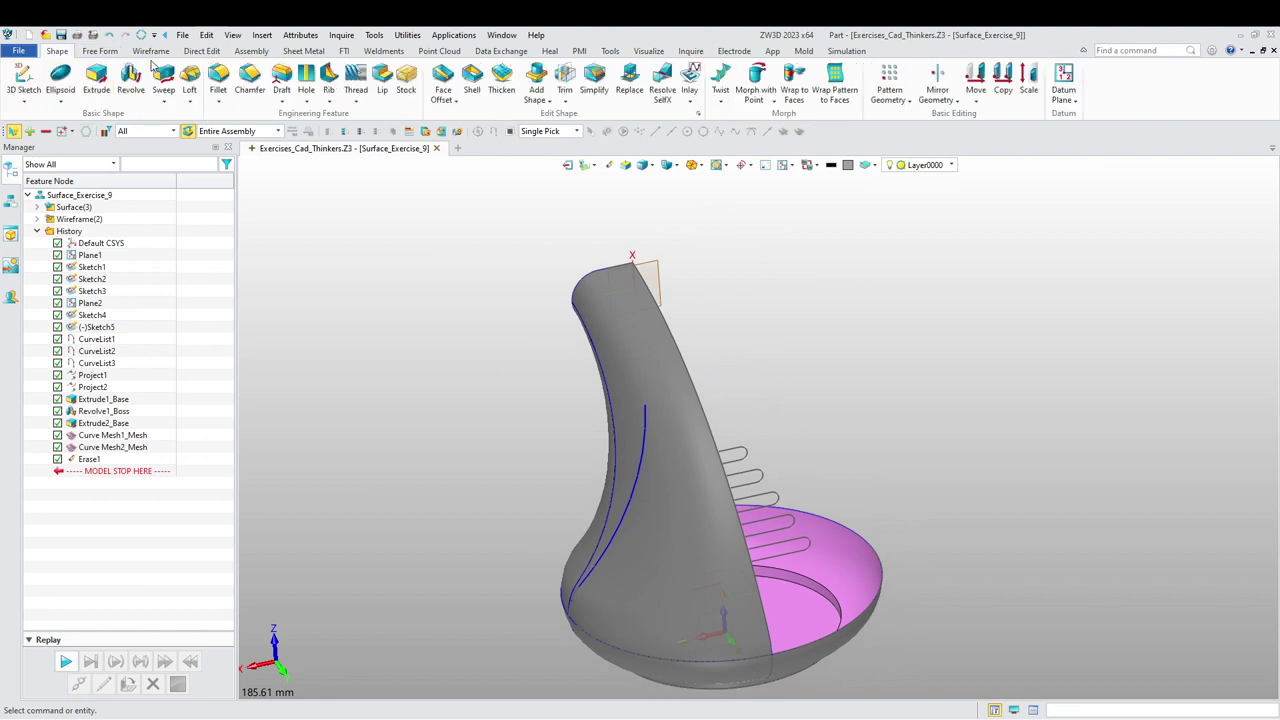
left_click(256, 100)
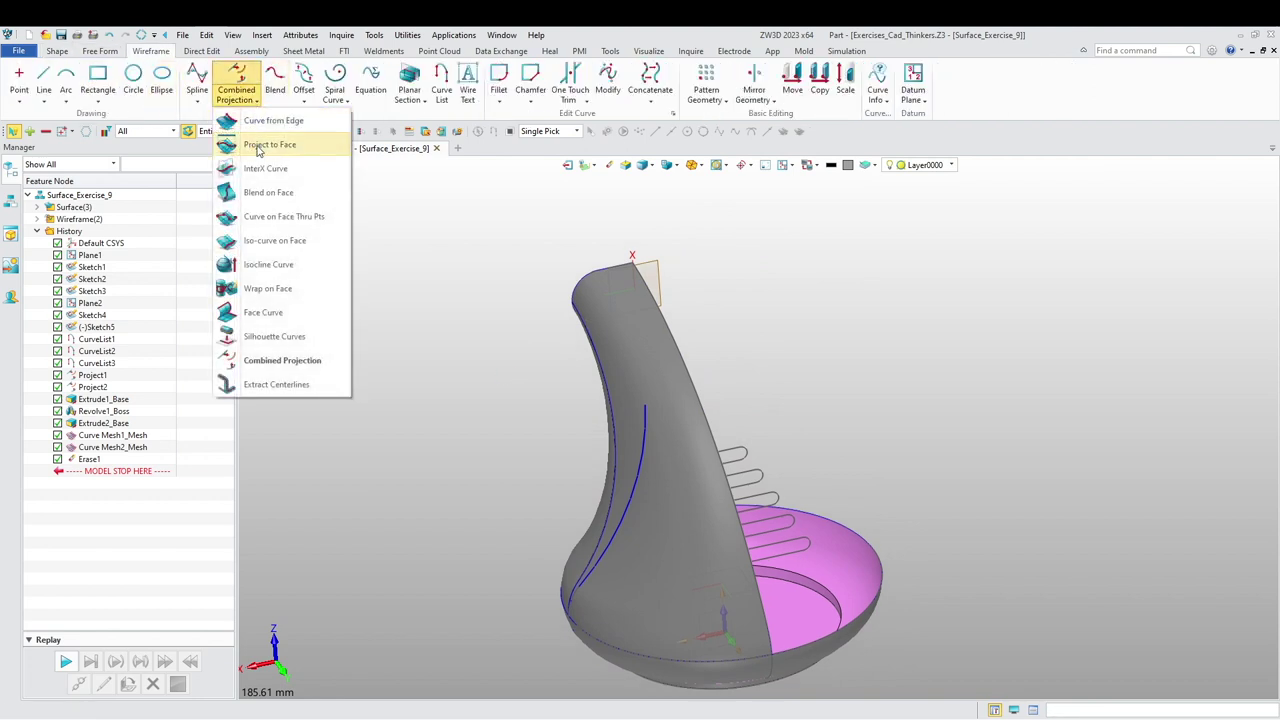
left_click(286, 143)
middle_click_drag(414, 434, 383, 316)
left_click(773, 425)
key("ctrl+z")
left_click(173, 131)
left_click(155, 165)
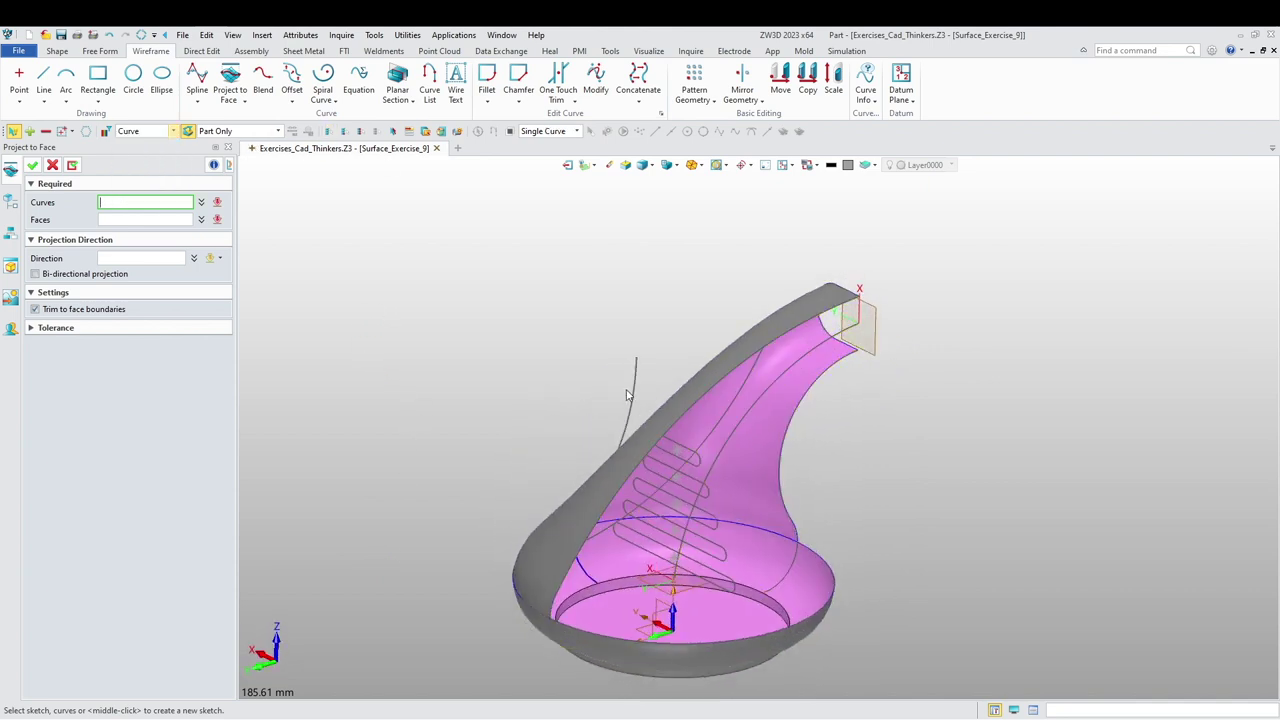
left_click(719, 425)
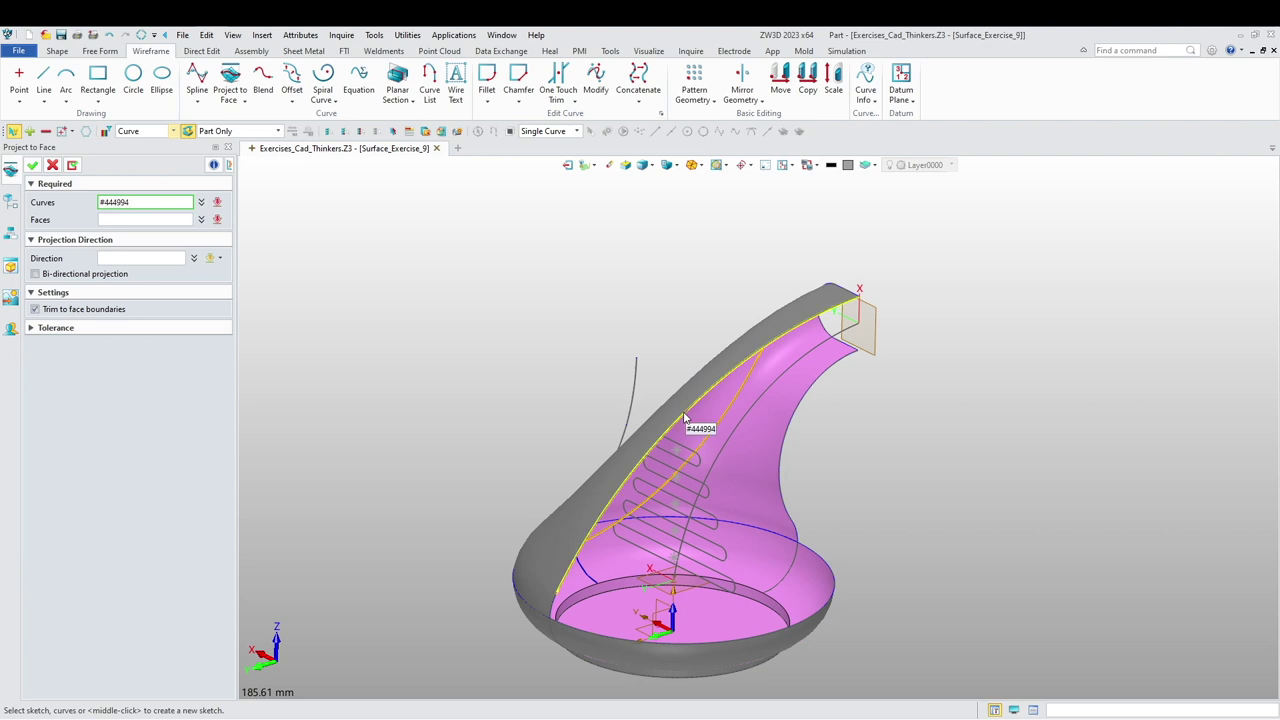
middle_click(686, 419)
left_click(688, 421)
mouse_move(491, 425)
right_mouse_down()
mouse_move(500, 406)
mouse_move(473, 407)
mouse_move(463, 449)
mouse_move(468, 432)
right_mouse_up()
left_click(163, 260)
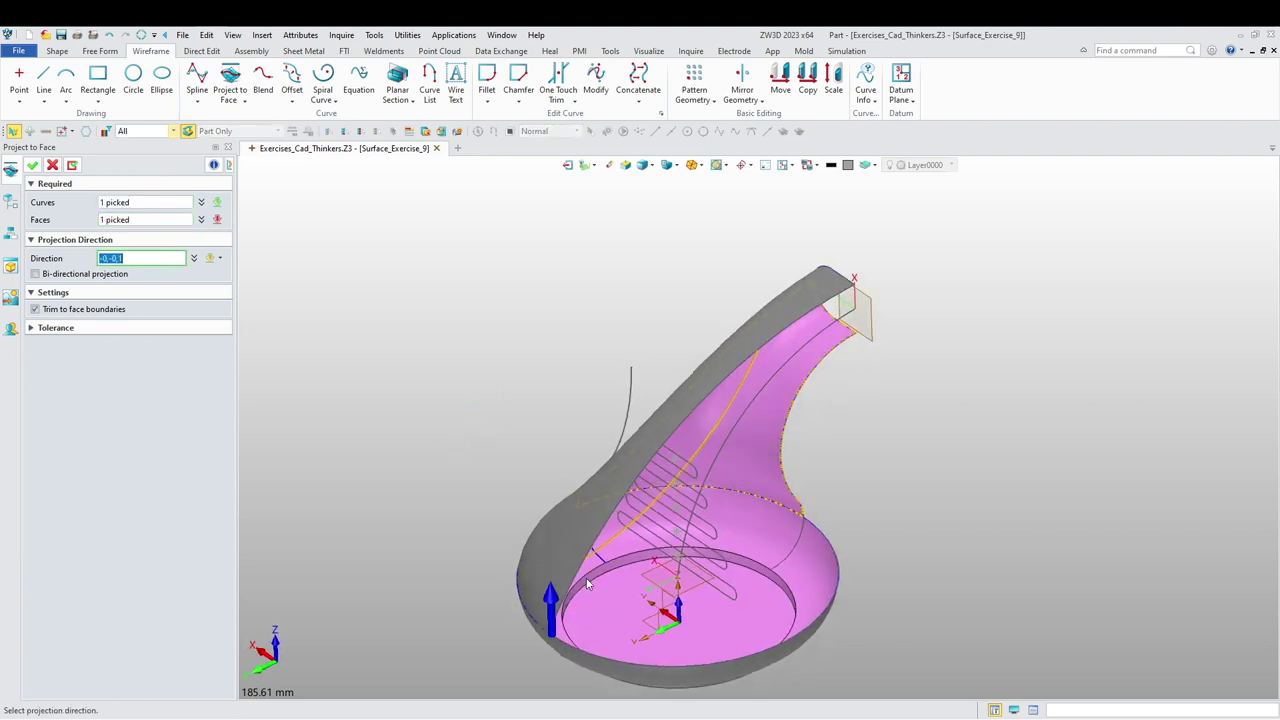
left_click(658, 565)
right_click_drag(372, 470, 482, 526)
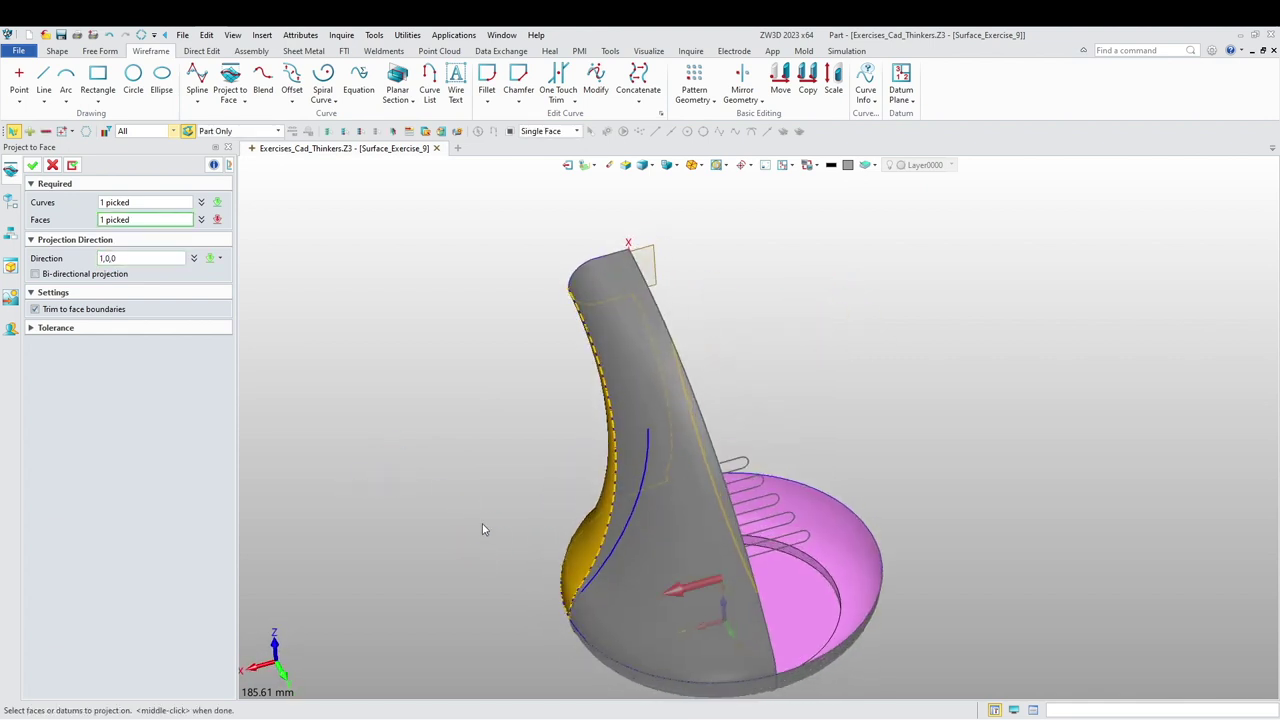
middle_click(407, 376)
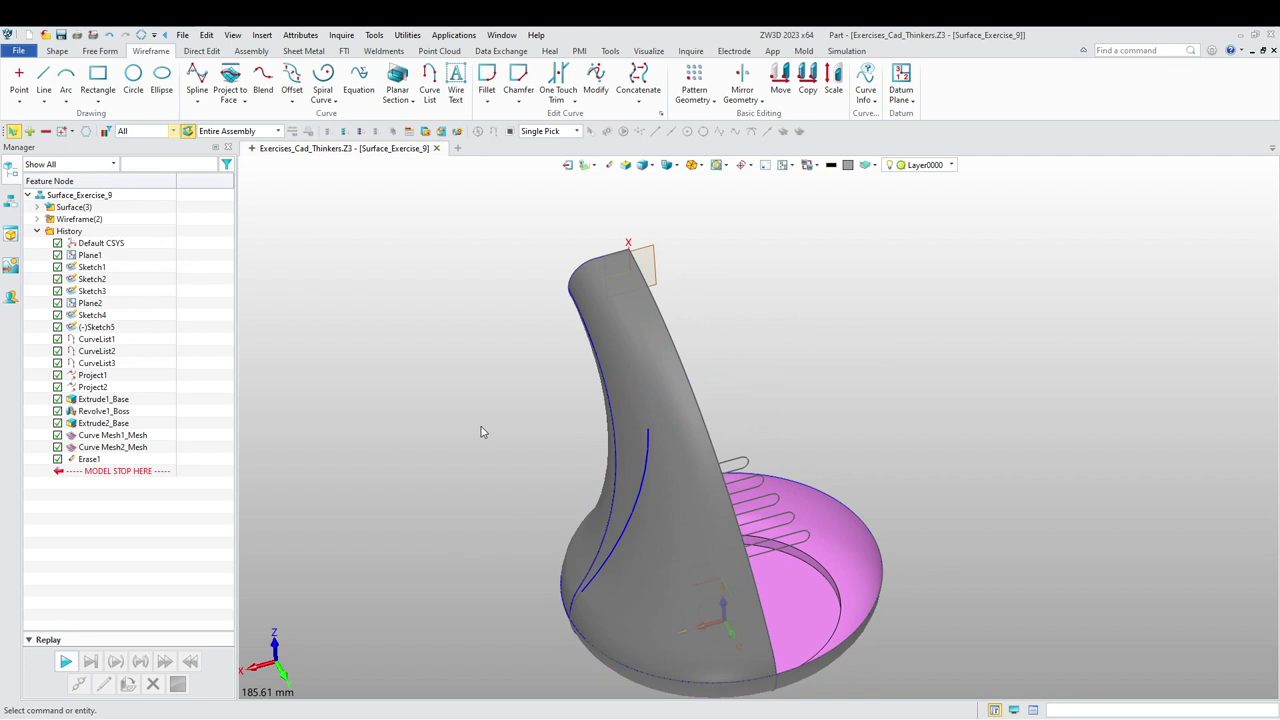
- Project the curved panel outline onto the front mesh face along direction 1,0,0, with trimming to the face boundaries
left_click(230, 76)
right_click_drag(486, 423, 397, 420)
left_click(680, 403)
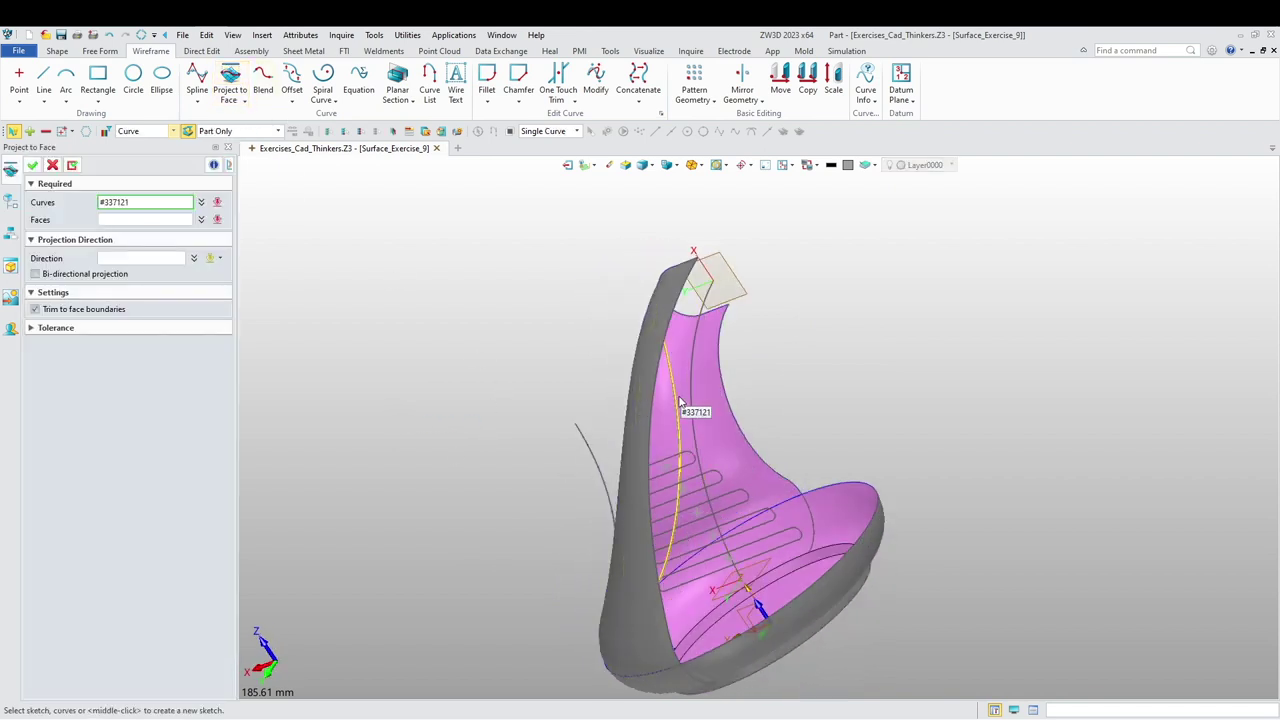
middle_click(459, 405)
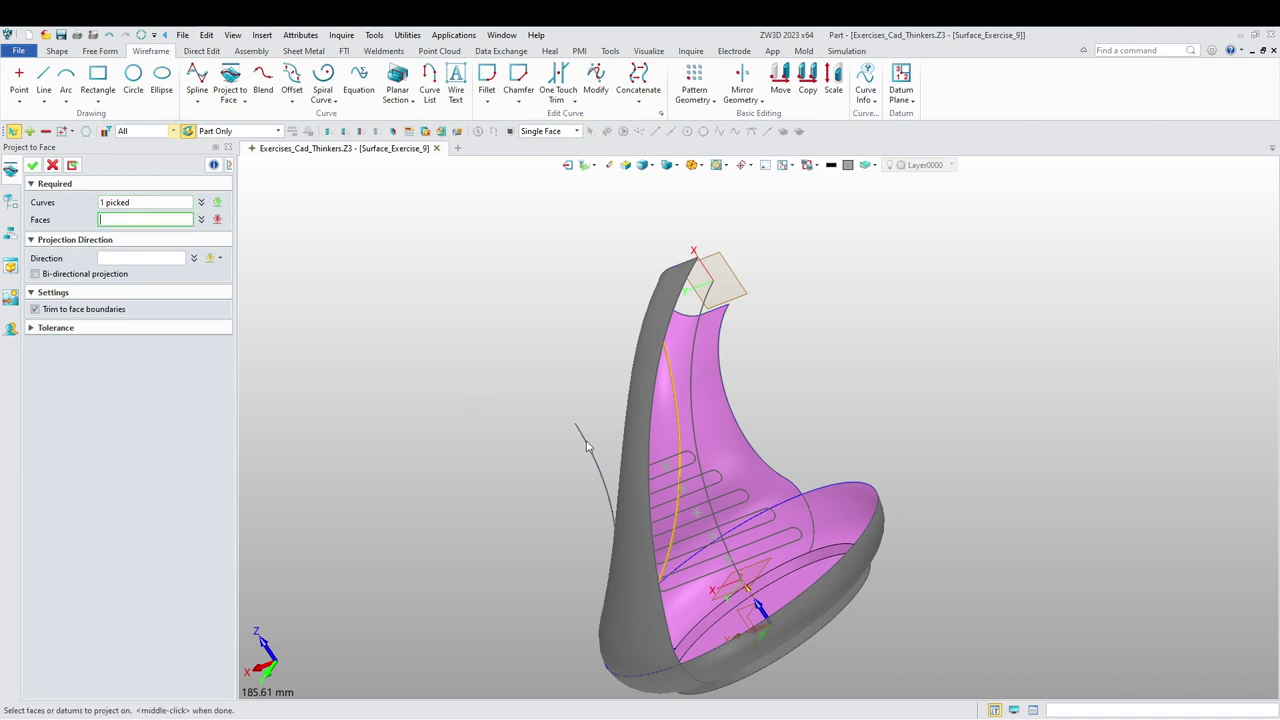
left_click(649, 425)
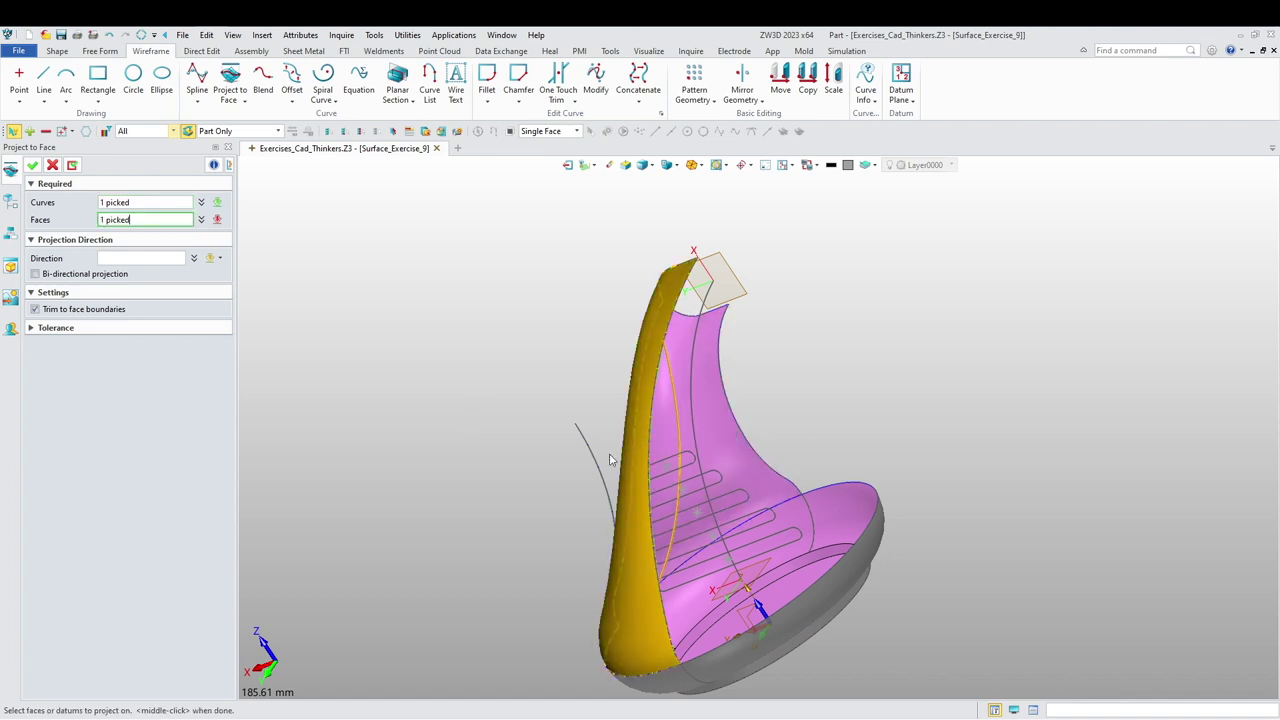
left_click(166, 257)
right_click_drag(397, 403, 414, 437)
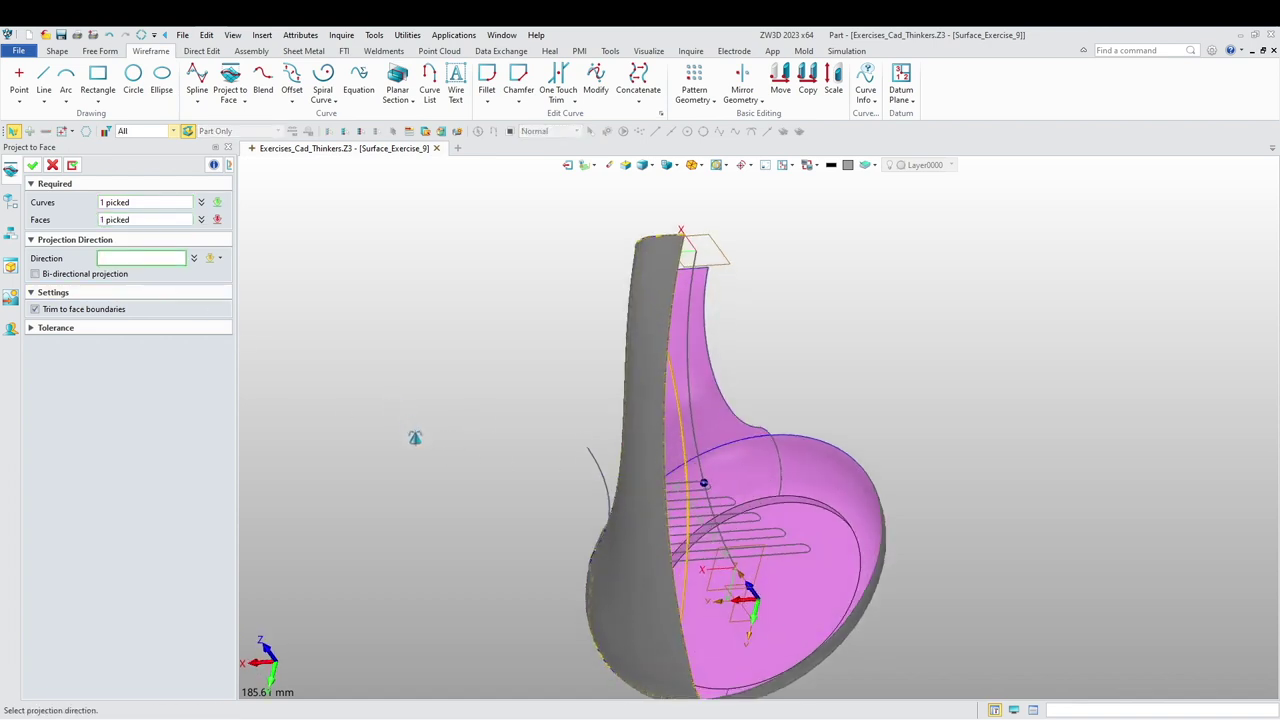
middle_click(731, 582)
right_click_drag(510, 495, 551, 443)
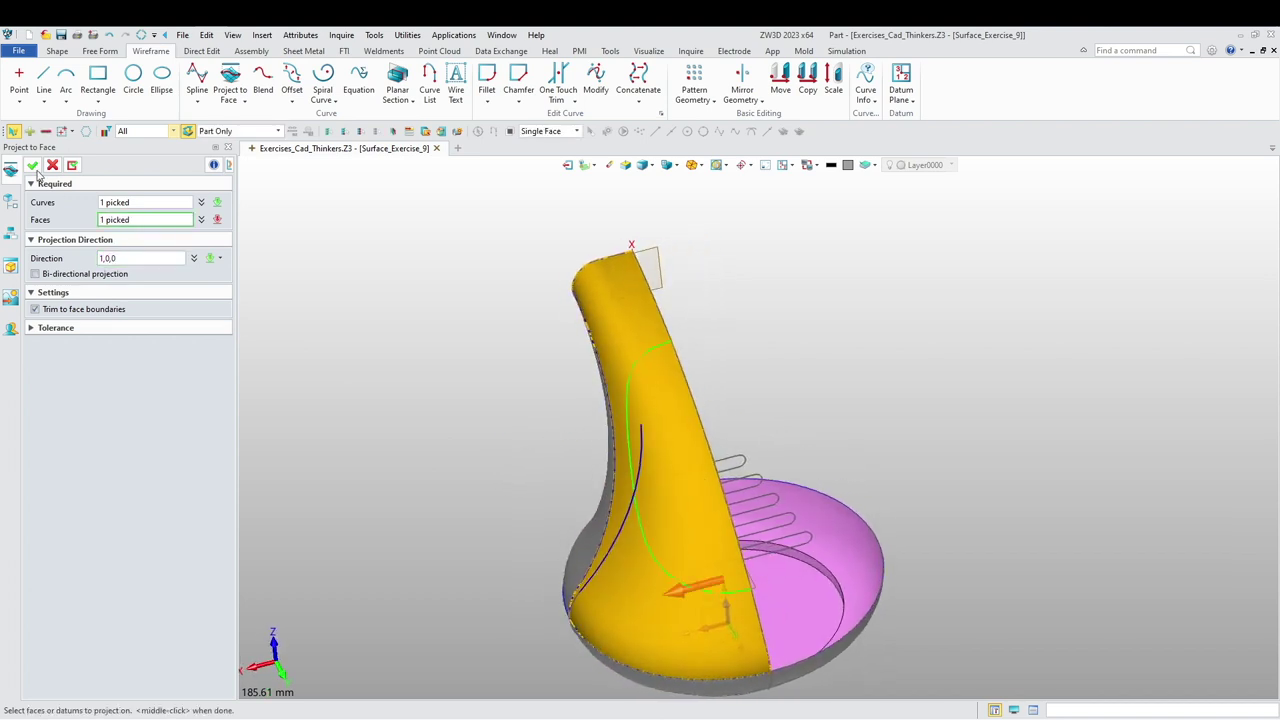
left_click(33, 166)
- Split the front mesh face with the projected panel outline curve, using in-place projection
right_click_drag(509, 458, 425, 457)
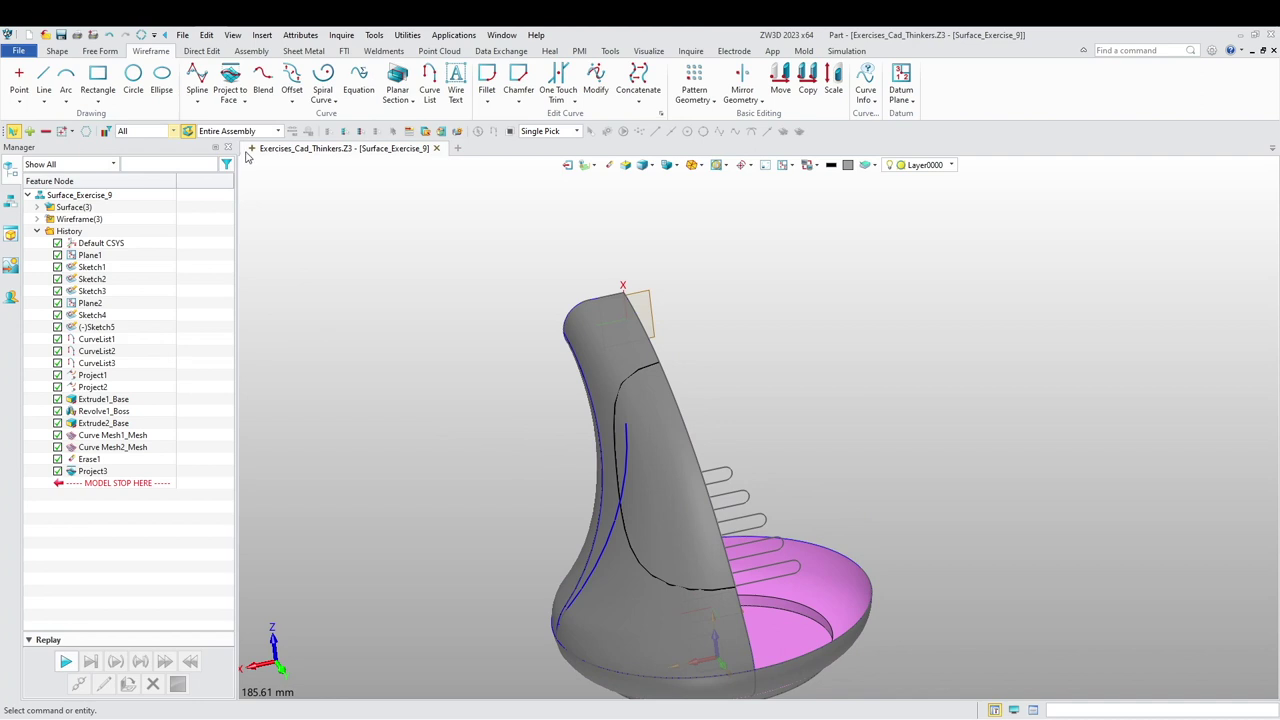
left_click(100, 51)
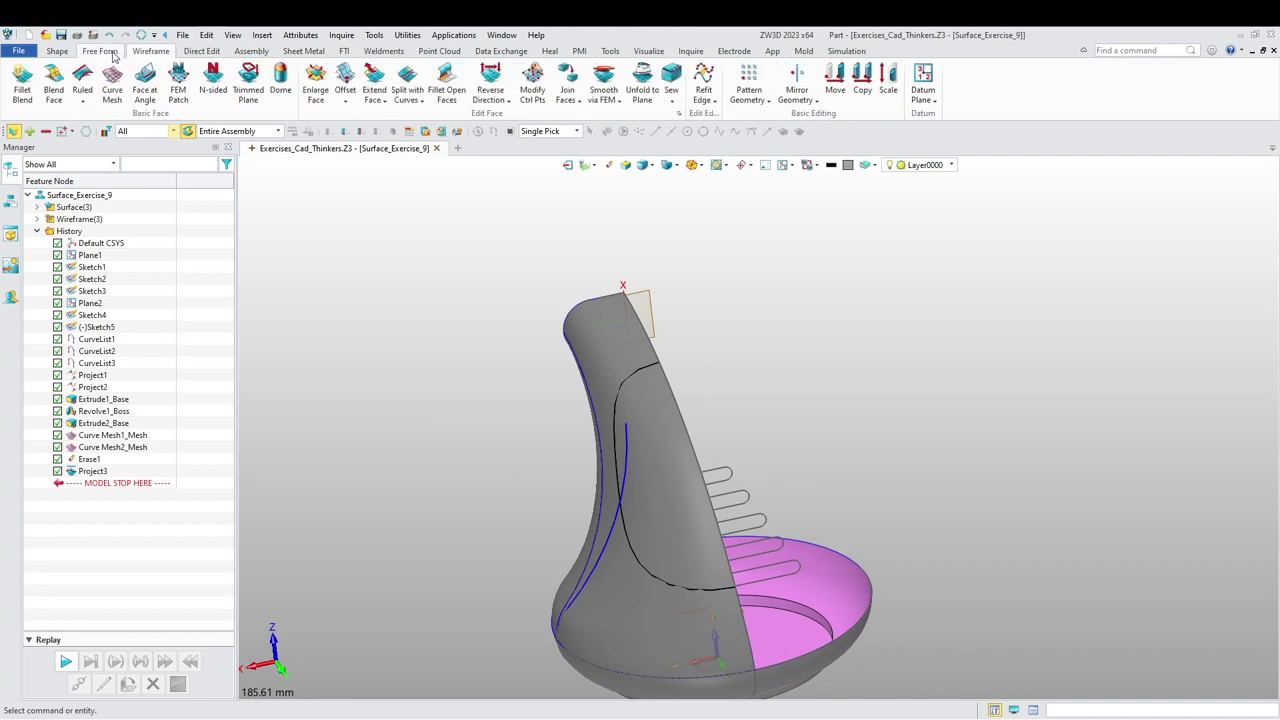
left_click(407, 80)
left_click(592, 424)
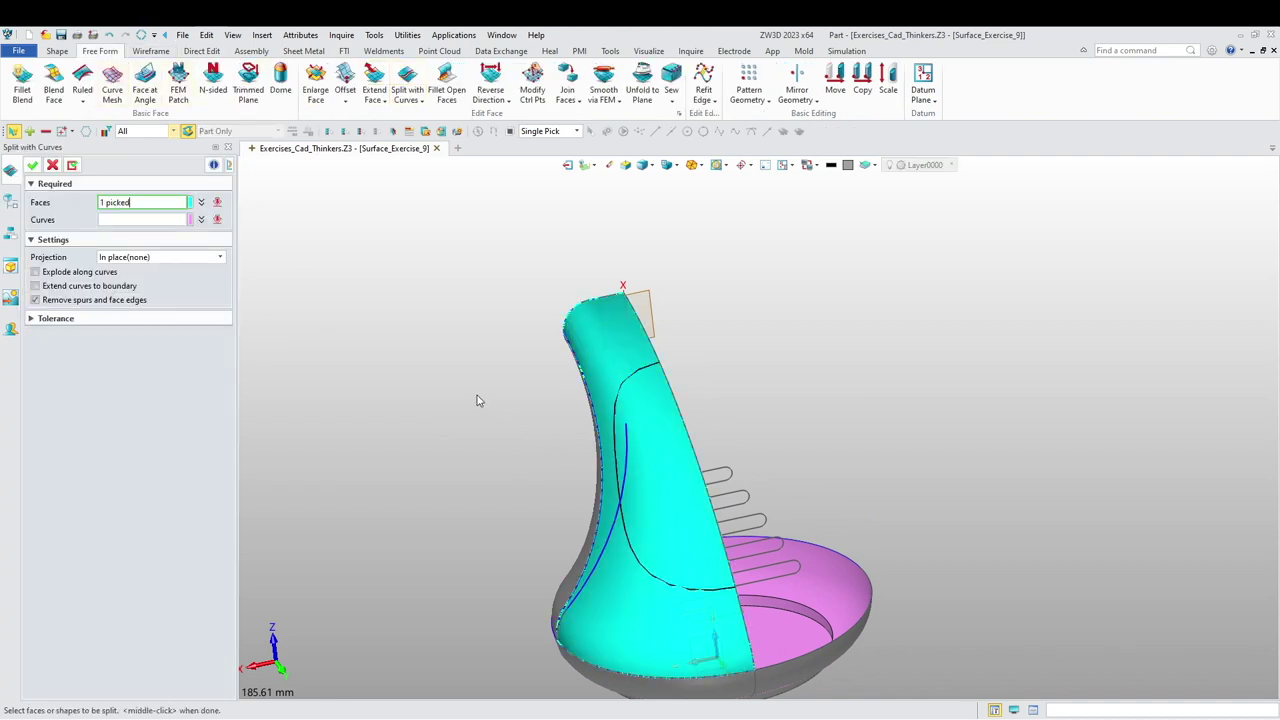
middle_click(423, 432)
left_click(614, 430)
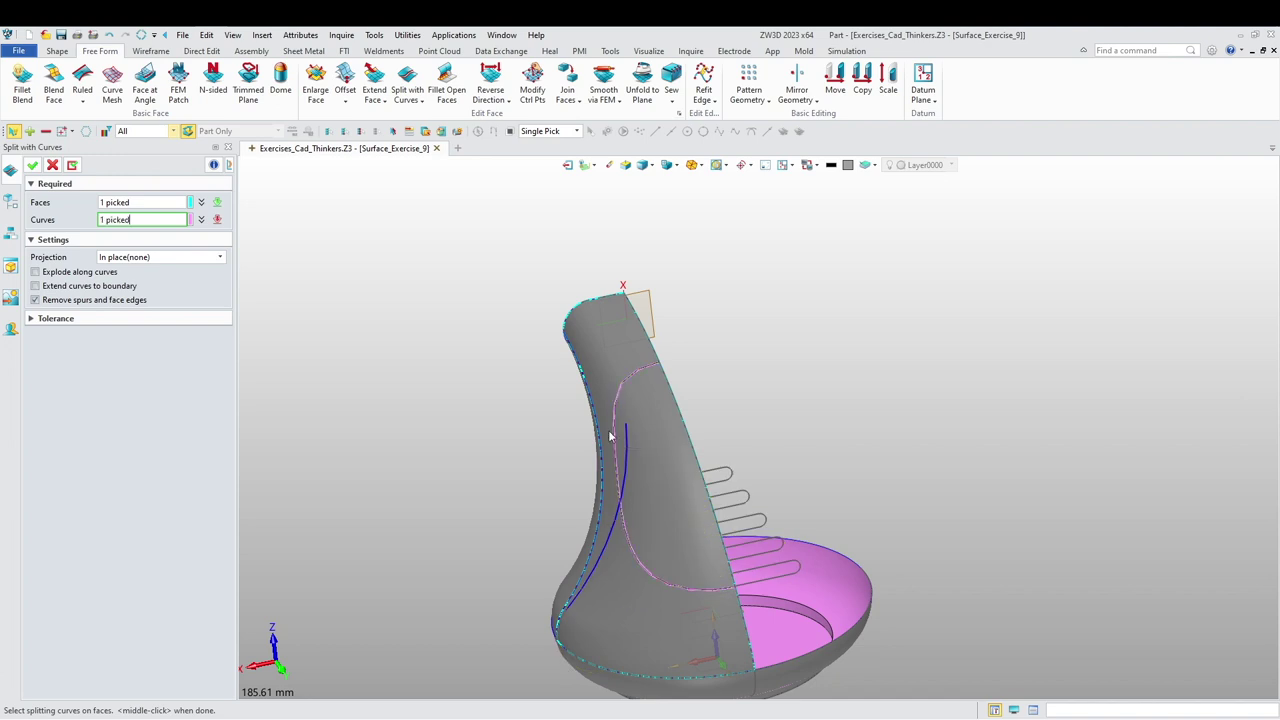
left_click(36, 166)
- Colour the split panel face on the front of the body dark grey
right_click_drag(536, 367, 518, 429)
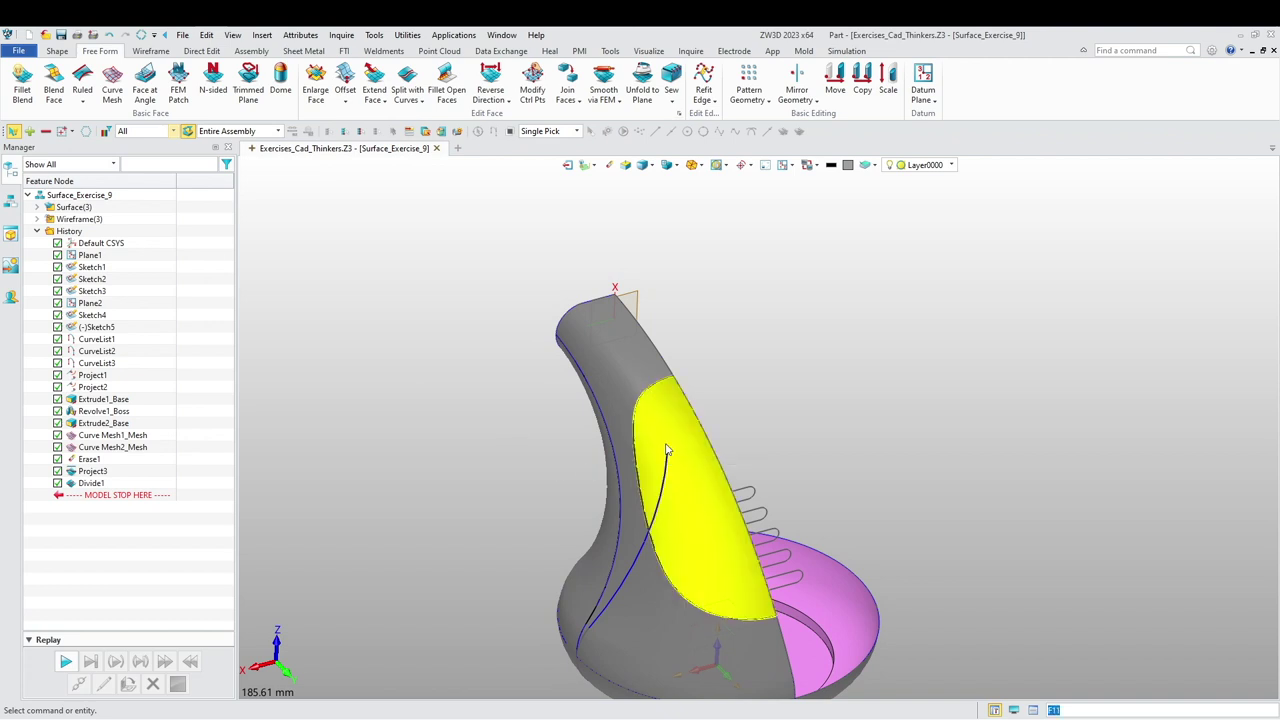
left_click(667, 450)
left_click(847, 165)
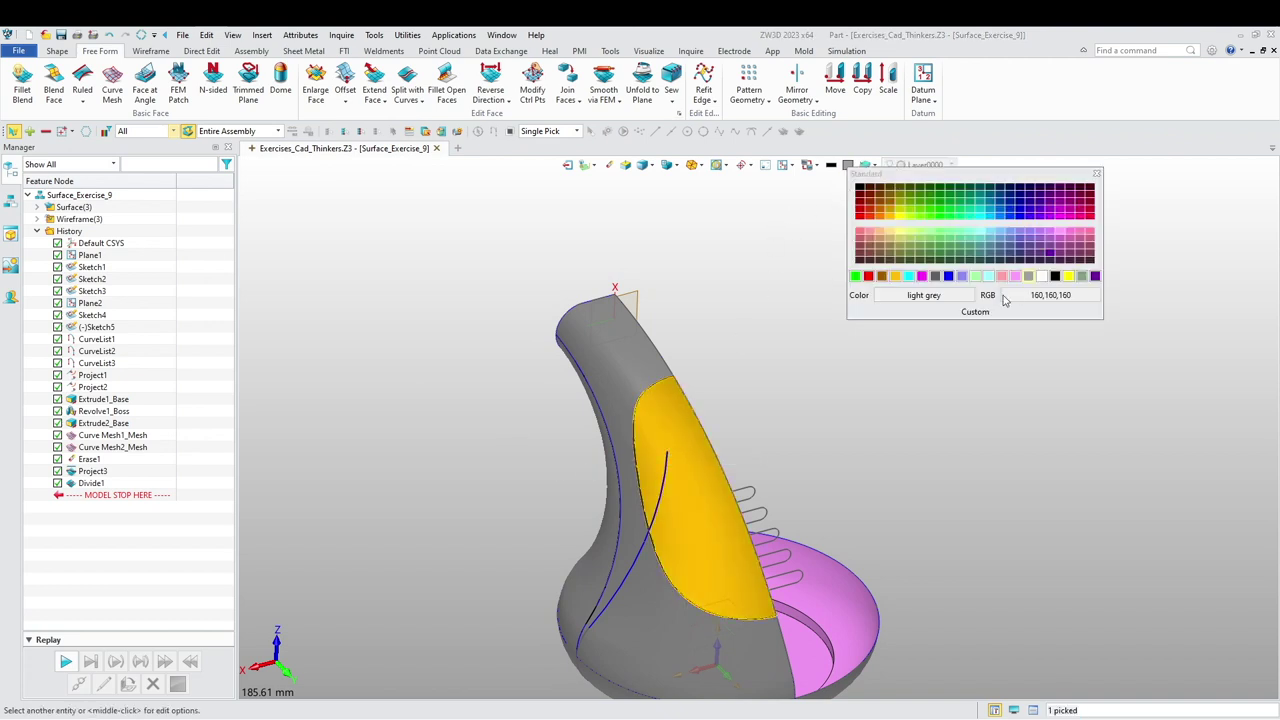
left_click(932, 277)
- Mirror the two front faces and the rear mesh face about the default YZ plane as an associative copy
middle_click_drag(886, 380, 853, 405)
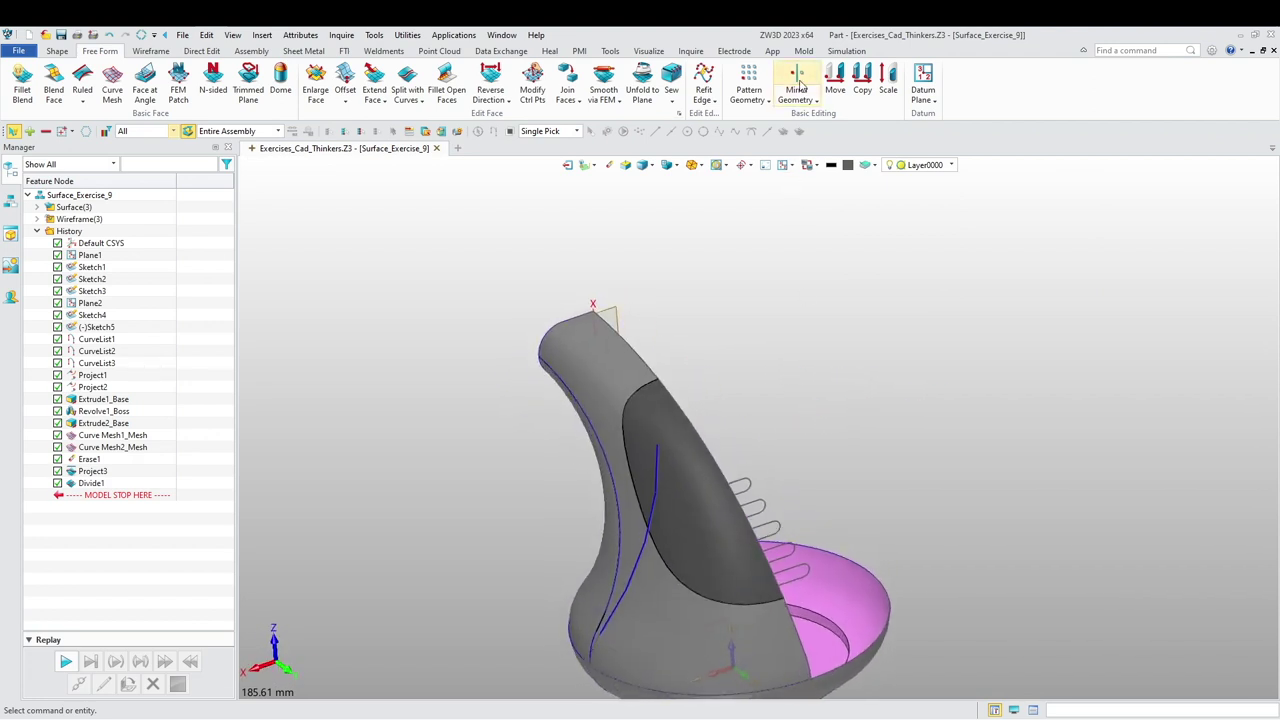
left_click(799, 80)
left_click(603, 370)
left_click(650, 422)
middle_click_drag(517, 463, 415, 468)
left_click(620, 484)
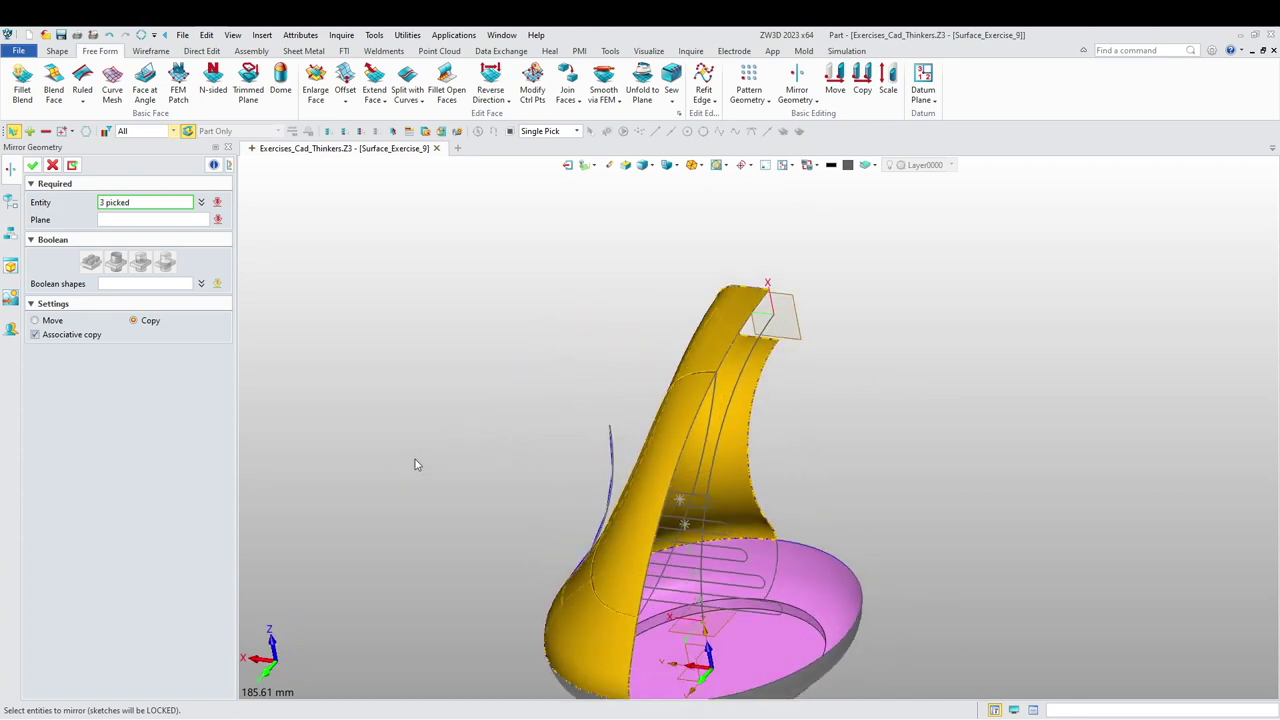
middle_click(434, 446)
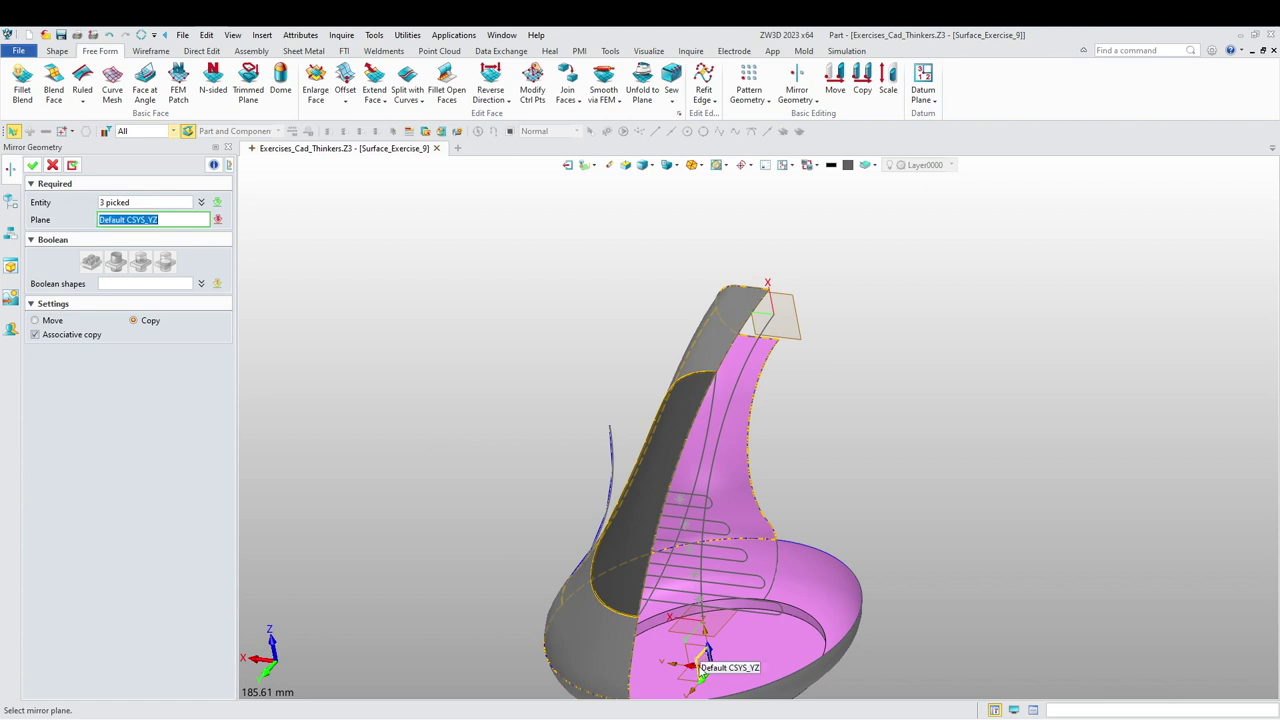
left_click(700, 673)
middle_click(532, 525)
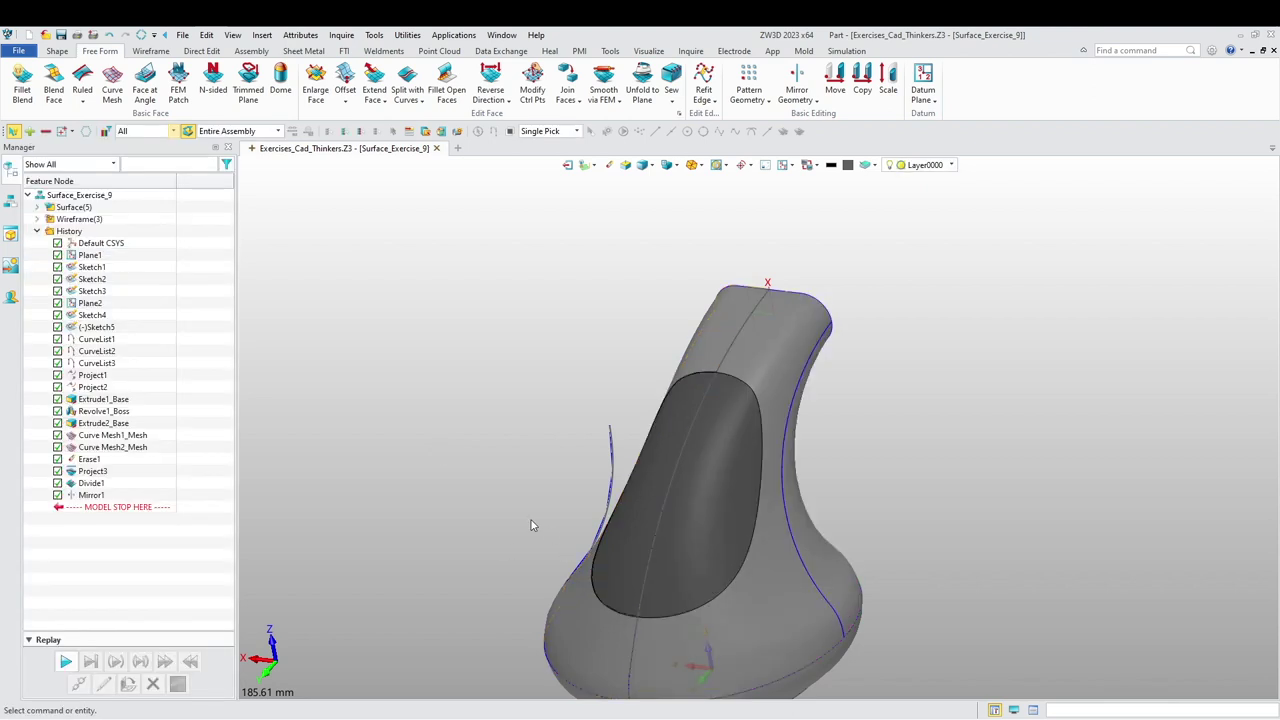
- Sew the five surface shapes of the body together with a 0.01 mm tolerance
right_click_drag(434, 535, 564, 486)
scroll(611, 471, "down", 2)
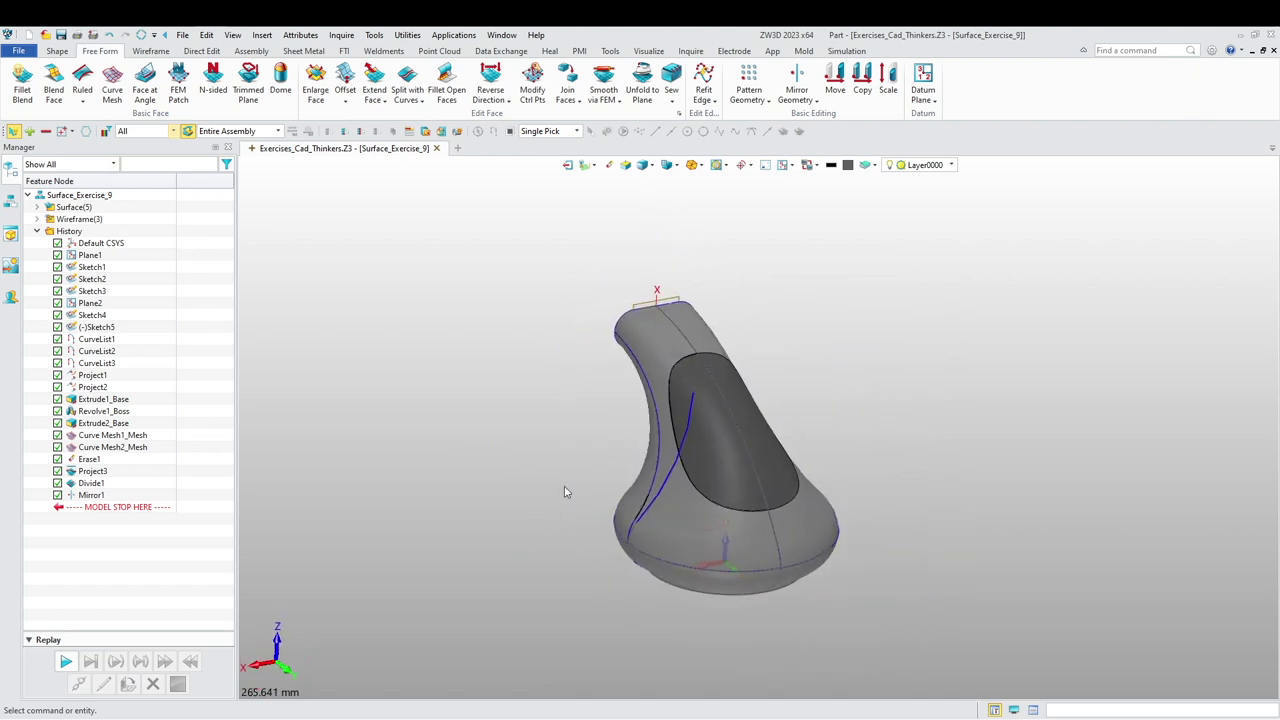
left_click(671, 80)
left_click_drag(858, 588, 544, 282)
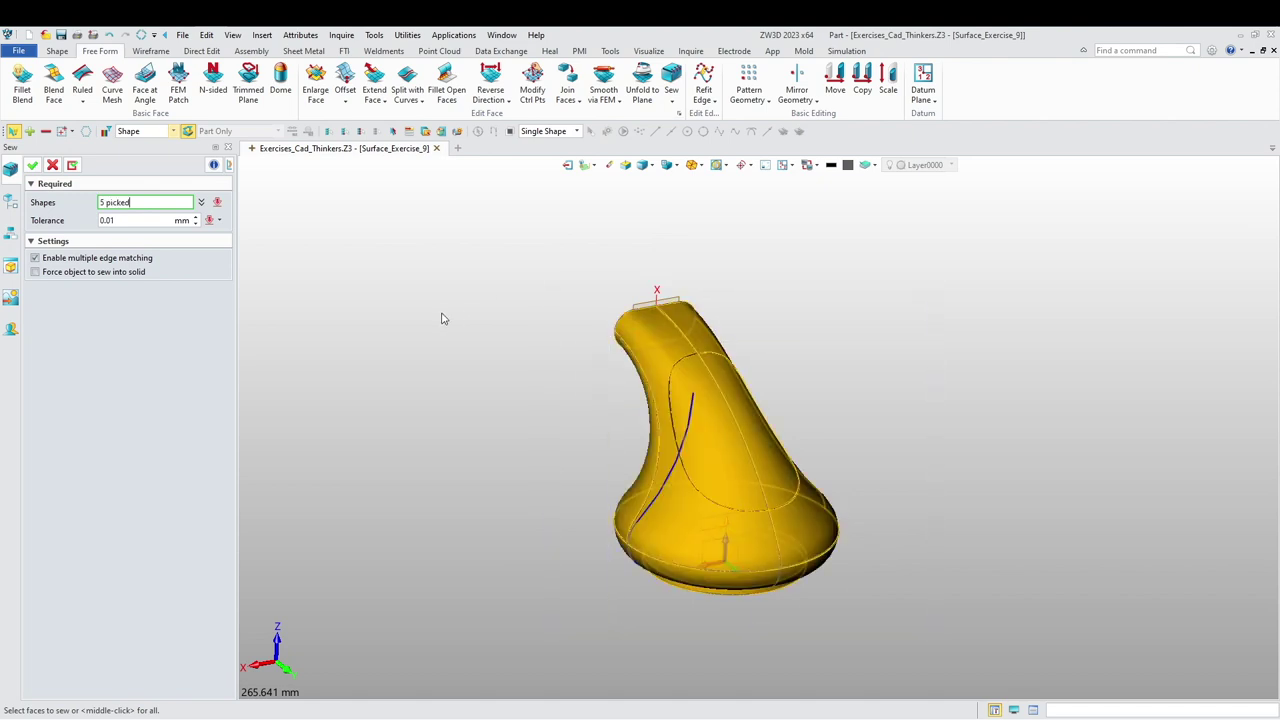
left_click(32, 166)
left_click(716, 417)
right_click_drag(609, 480, 548, 497)
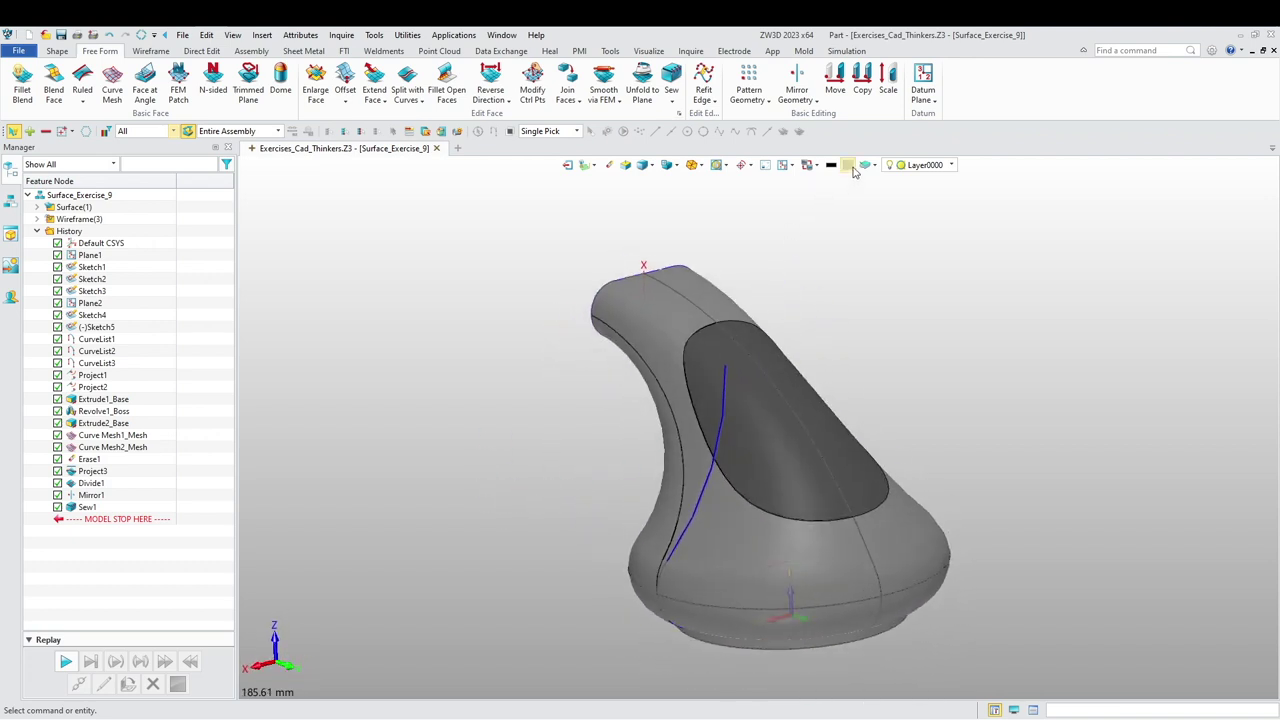
middle_click_drag(819, 277, 814, 289)
right_click_drag(814, 289, 817, 317)
middle_click_drag(817, 317, 808, 277)
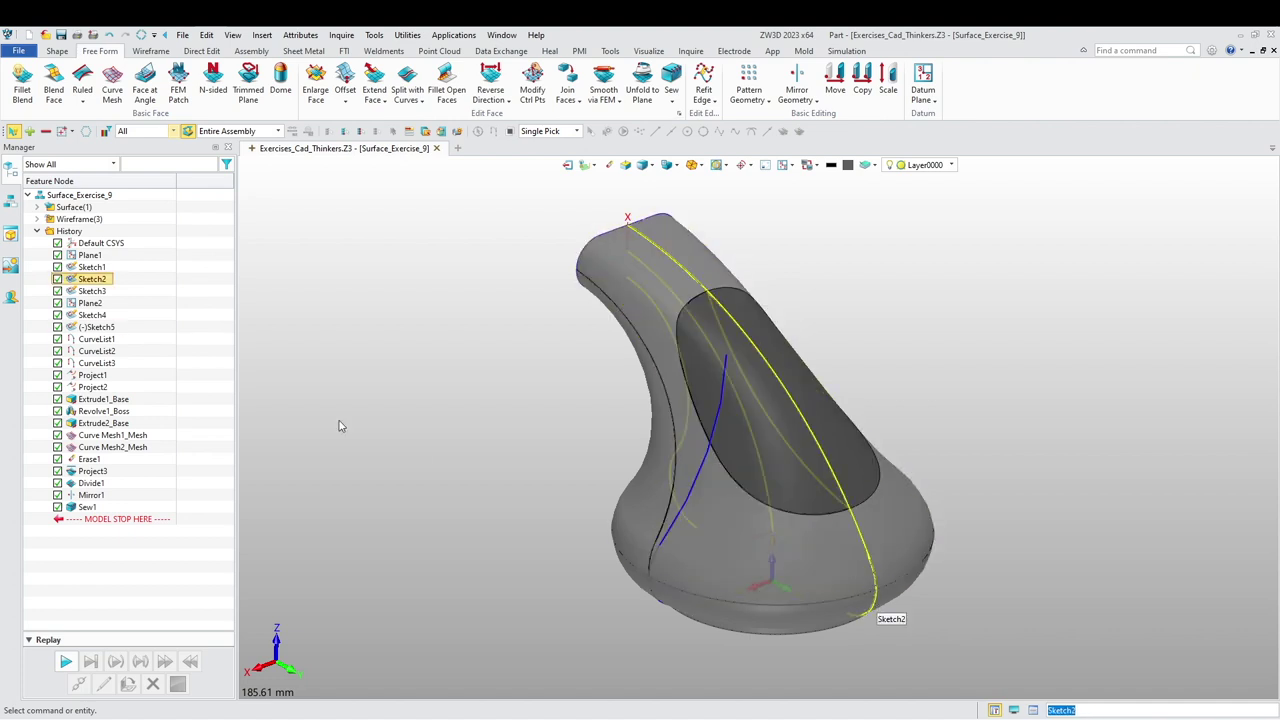
right_click_drag(339, 422, 323, 413)
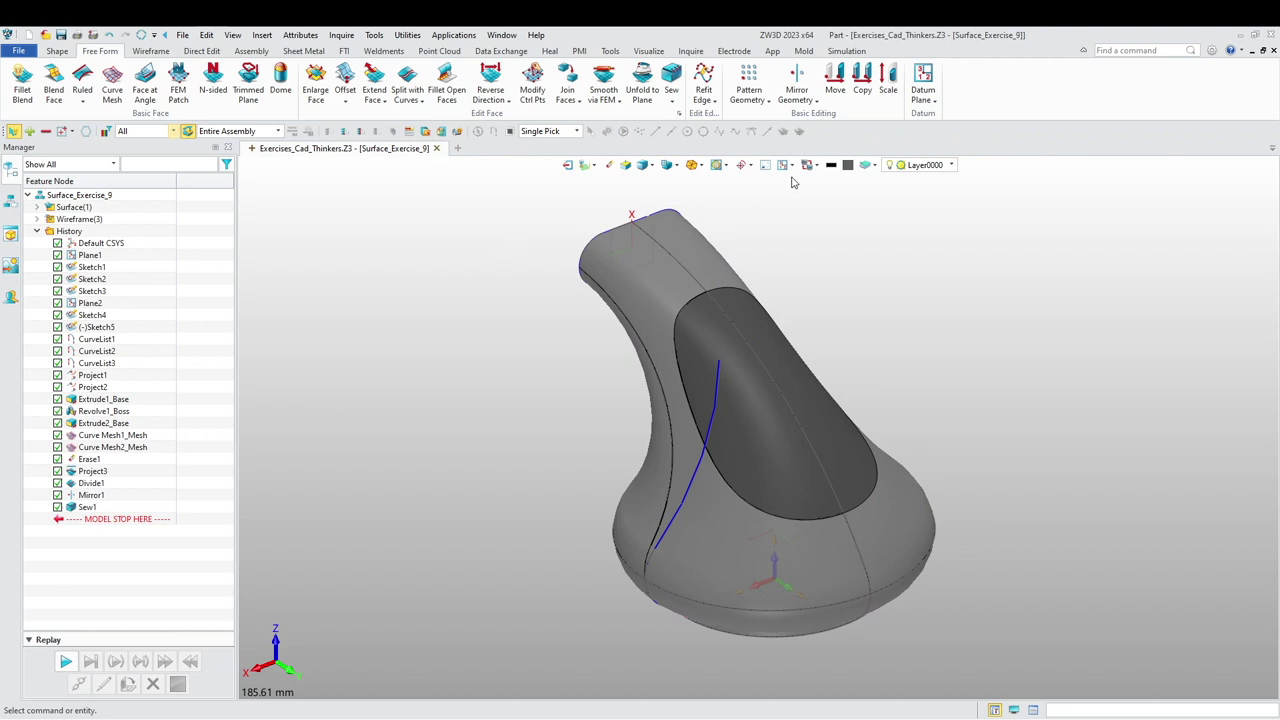
- Blank the sewn body and swap entity visibility to display the body without the sketches, curves and datums
left_click(816, 166)
left_click(840, 182)
left_click(737, 268)
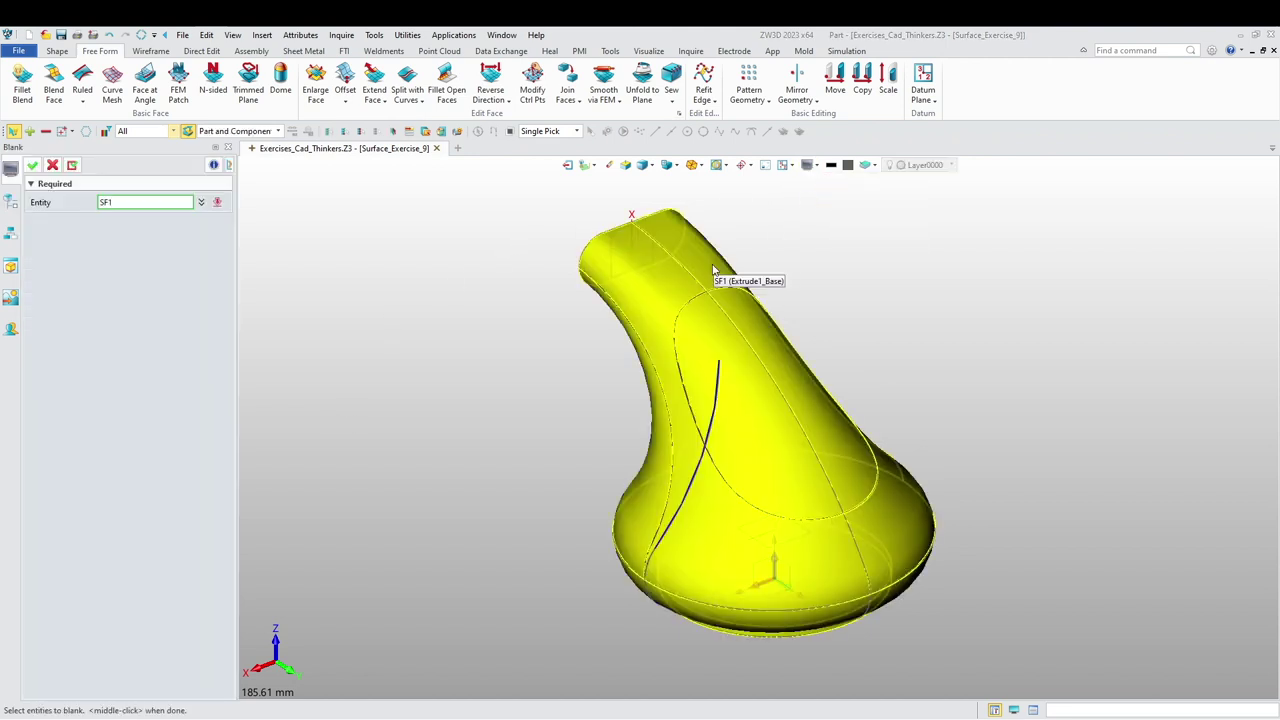
middle_click(765, 279)
left_click(816, 166)
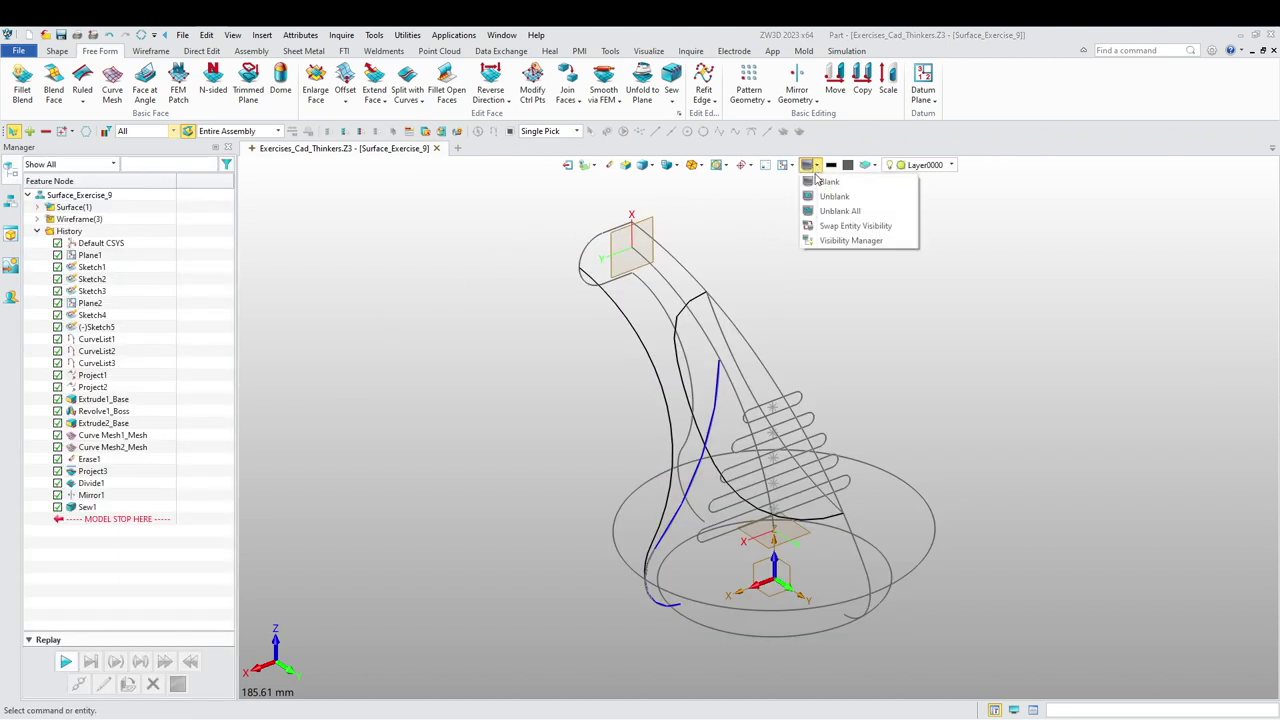
left_click(849, 229)
- Switch the display to shaded without edges and examine the seam along the neck and front panel
middle_click_drag(526, 339, 484, 351)
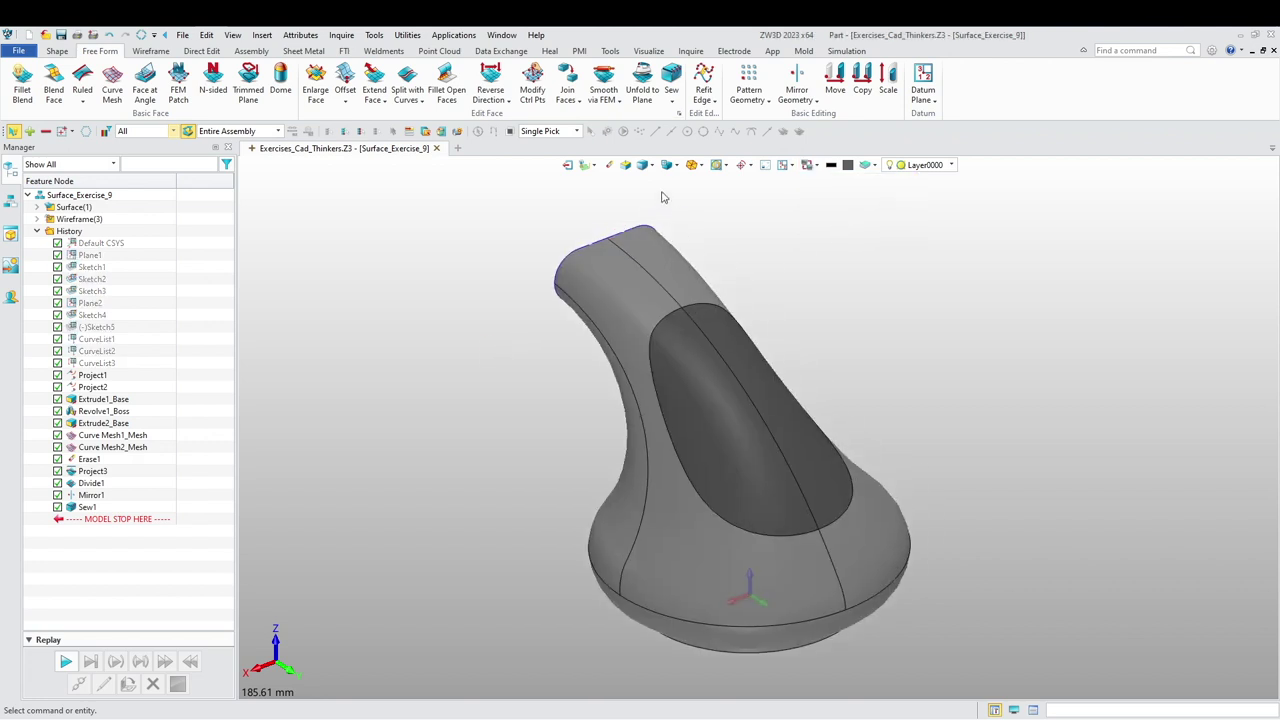
left_click(667, 166)
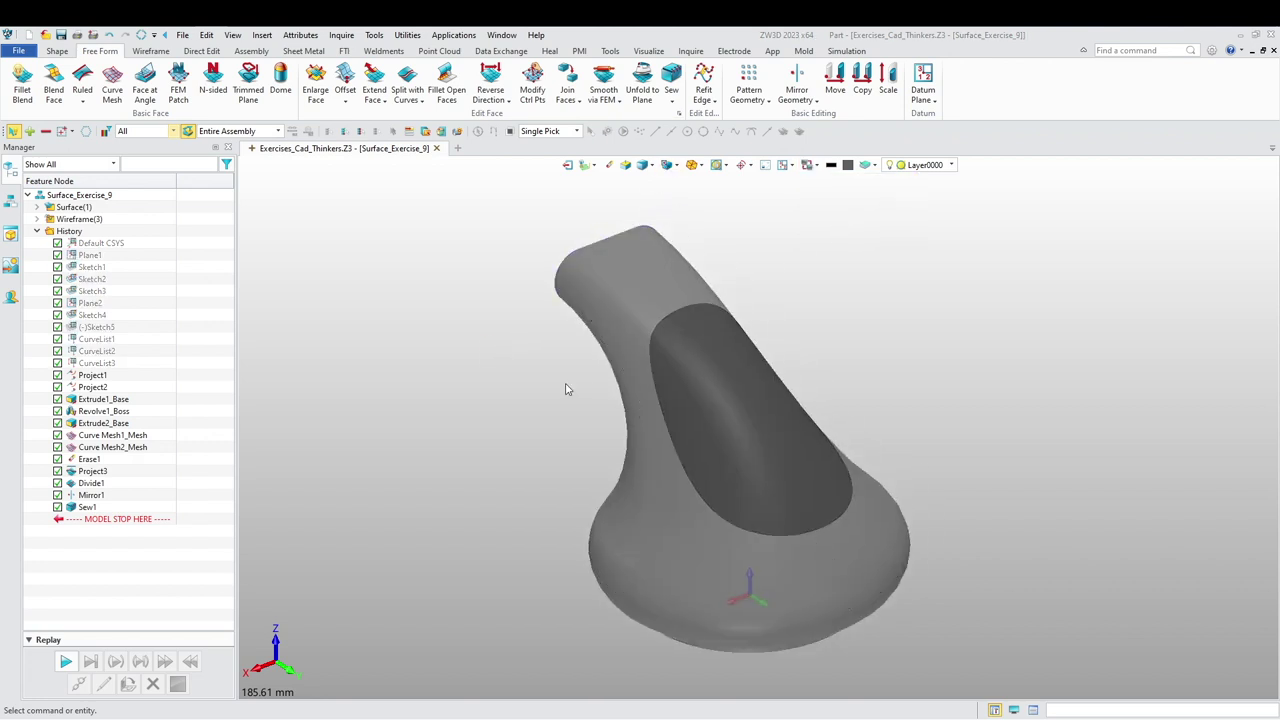
mouse_move(477, 434)
middle_mouse_down()
mouse_move(461, 491)
mouse_move(509, 434)
mouse_move(454, 431)
mouse_move(483, 411)
mouse_move(454, 429)
mouse_move(473, 393)
middle_mouse_up()
scroll(509, 434, "up", 5)
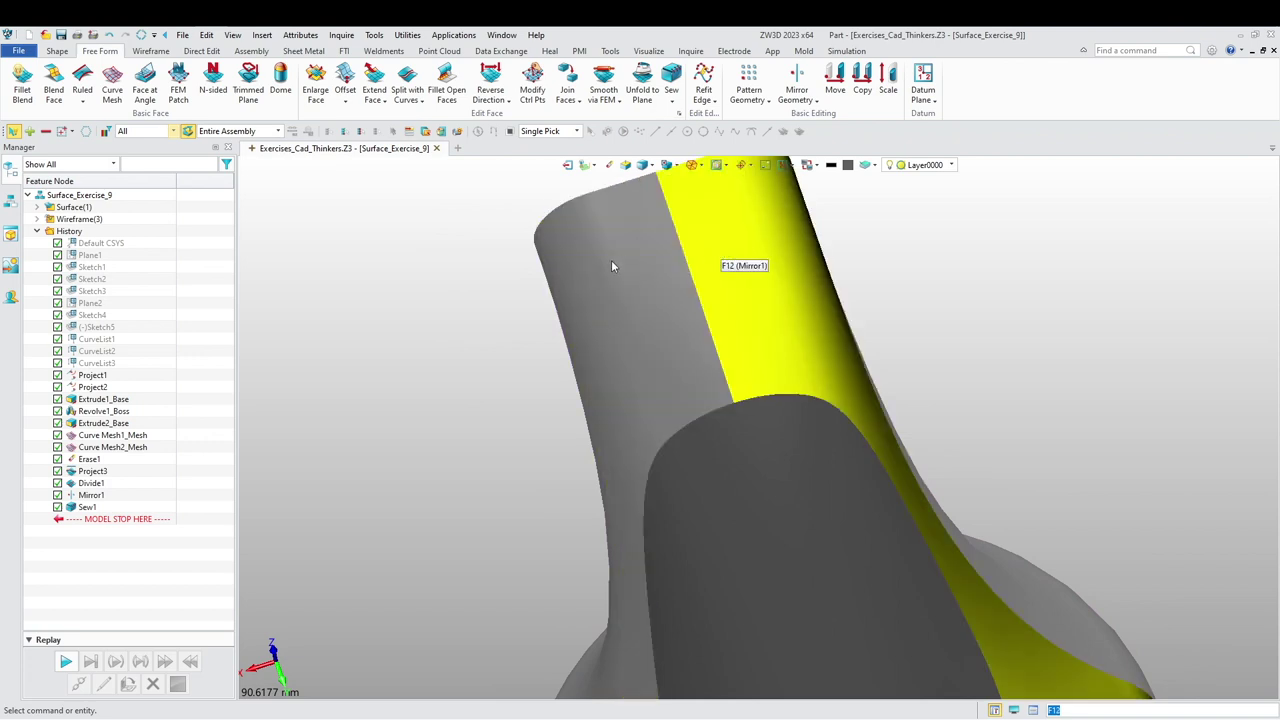
middle_click_drag(675, 257, 394, 320)
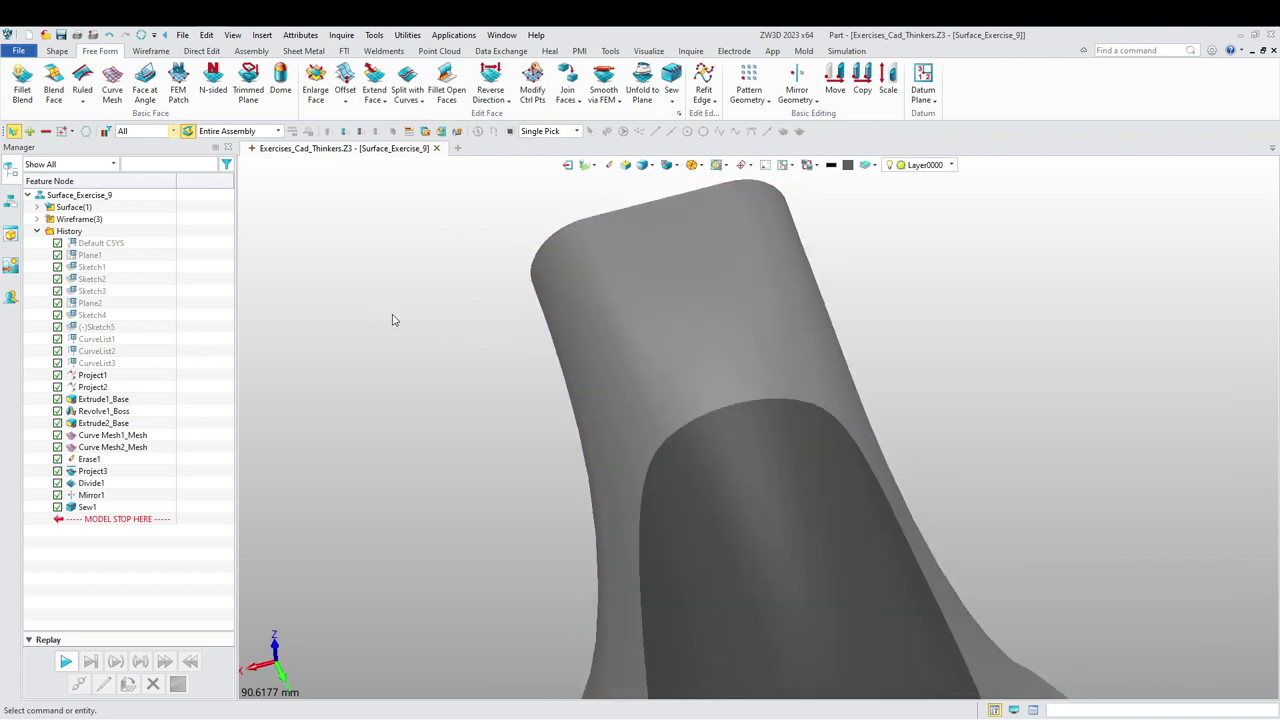
middle_click_drag(674, 314, 630, 305)
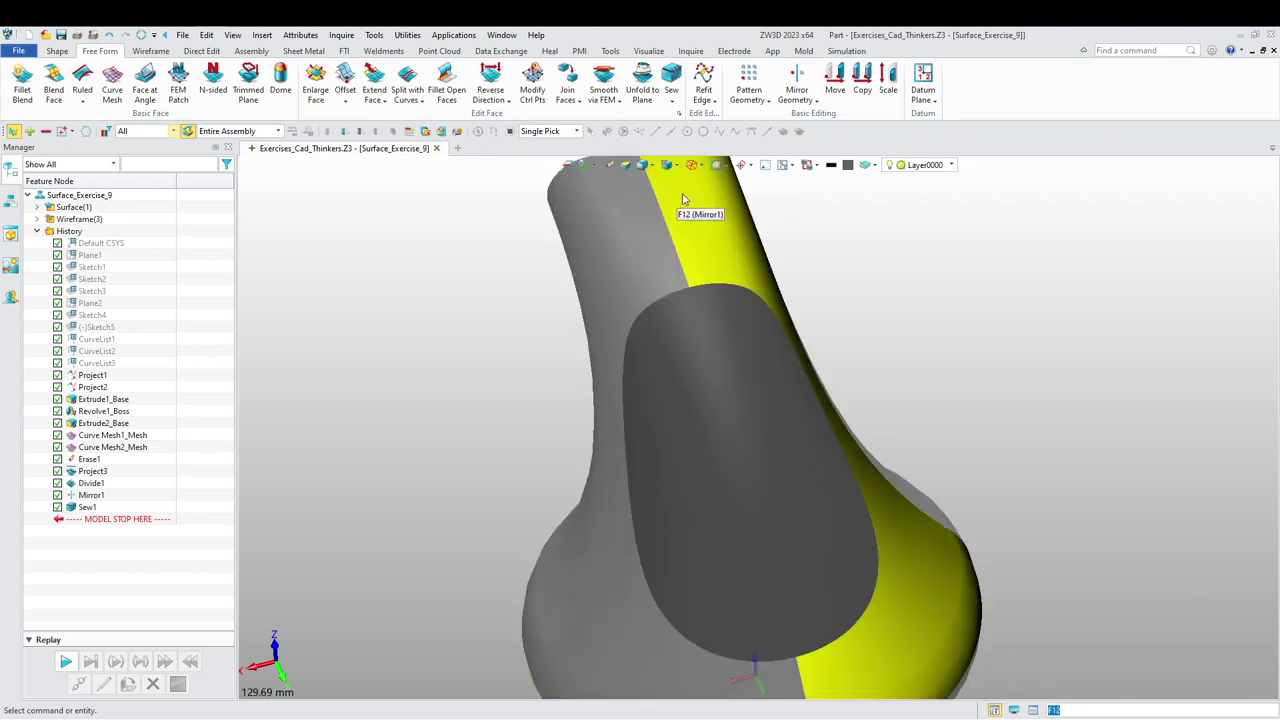
- Switch the display to the Analyze mode and examine the stripe flow across the neck and front panel seams
scroll(430, 300, "down", 2)
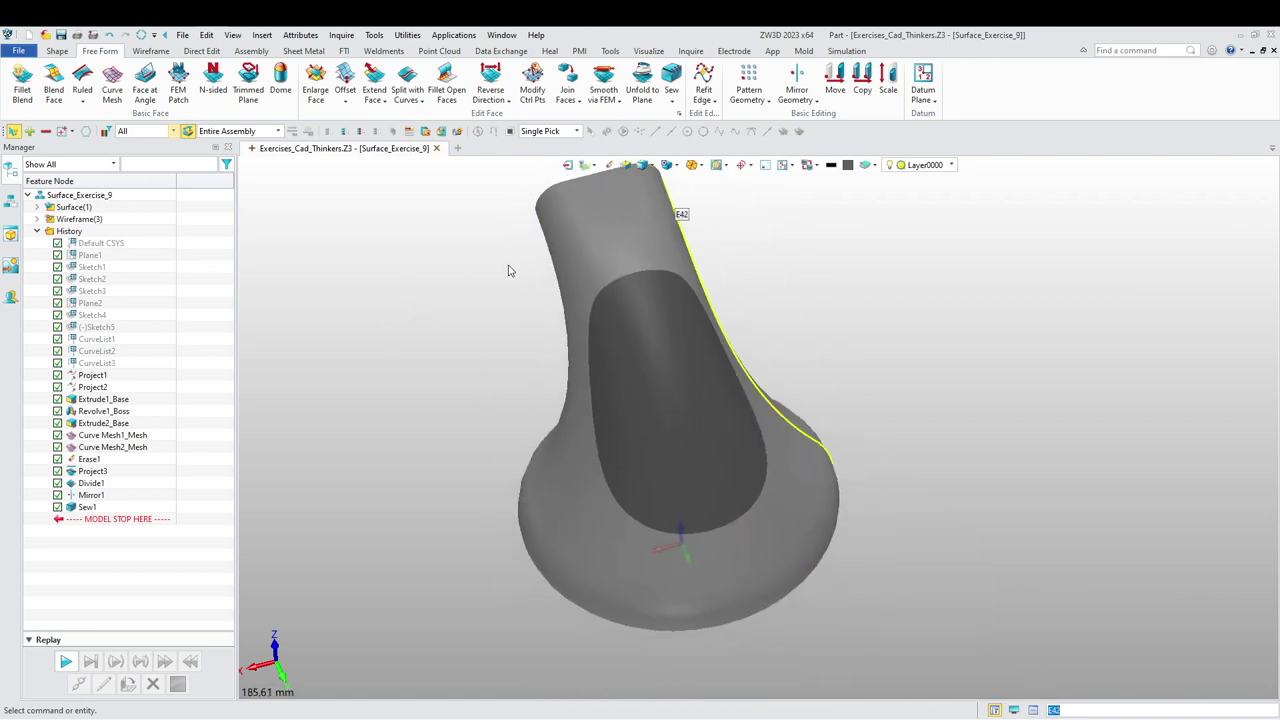
scroll(560, 240, "down", 2)
left_click(643, 165)
left_click(643, 165)
left_click(651, 165)
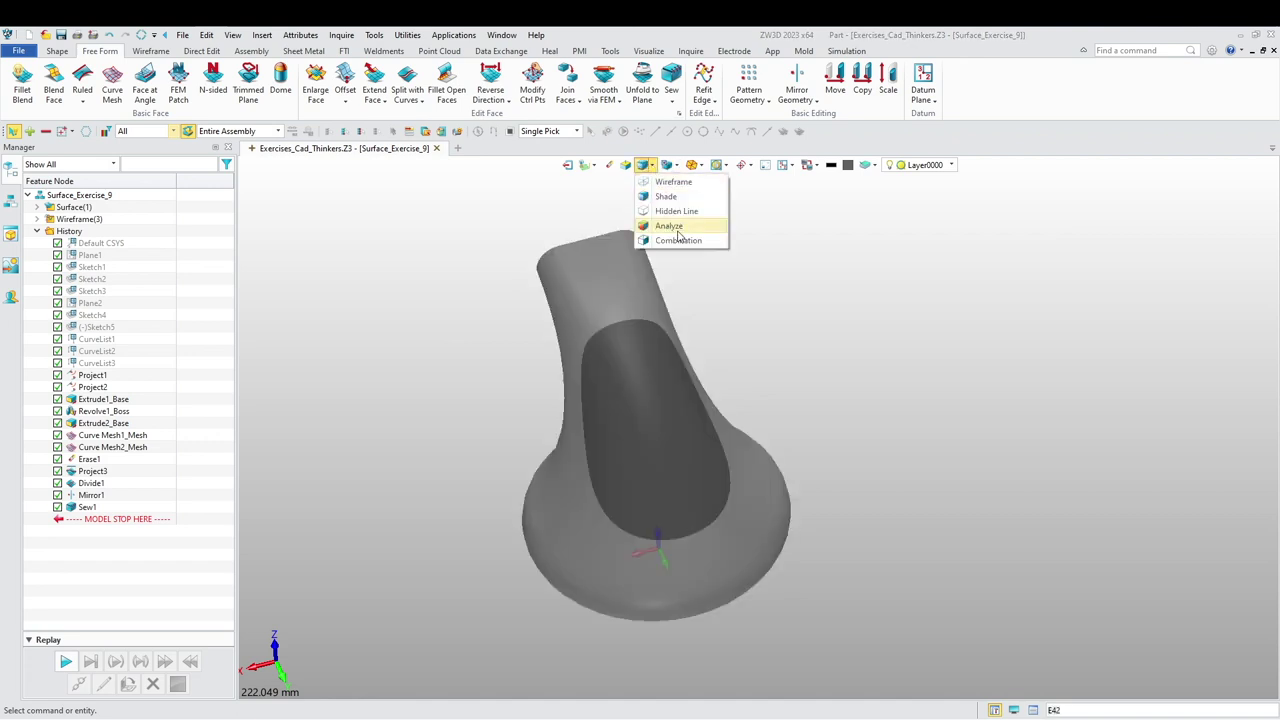
left_click(678, 236)
middle_click_drag(487, 399, 410, 328)
right_click_drag(410, 328, 371, 289)
scroll(594, 311, "up", 3)
right_click_drag(594, 311, 577, 400)
middle_click_drag(577, 400, 658, 266)
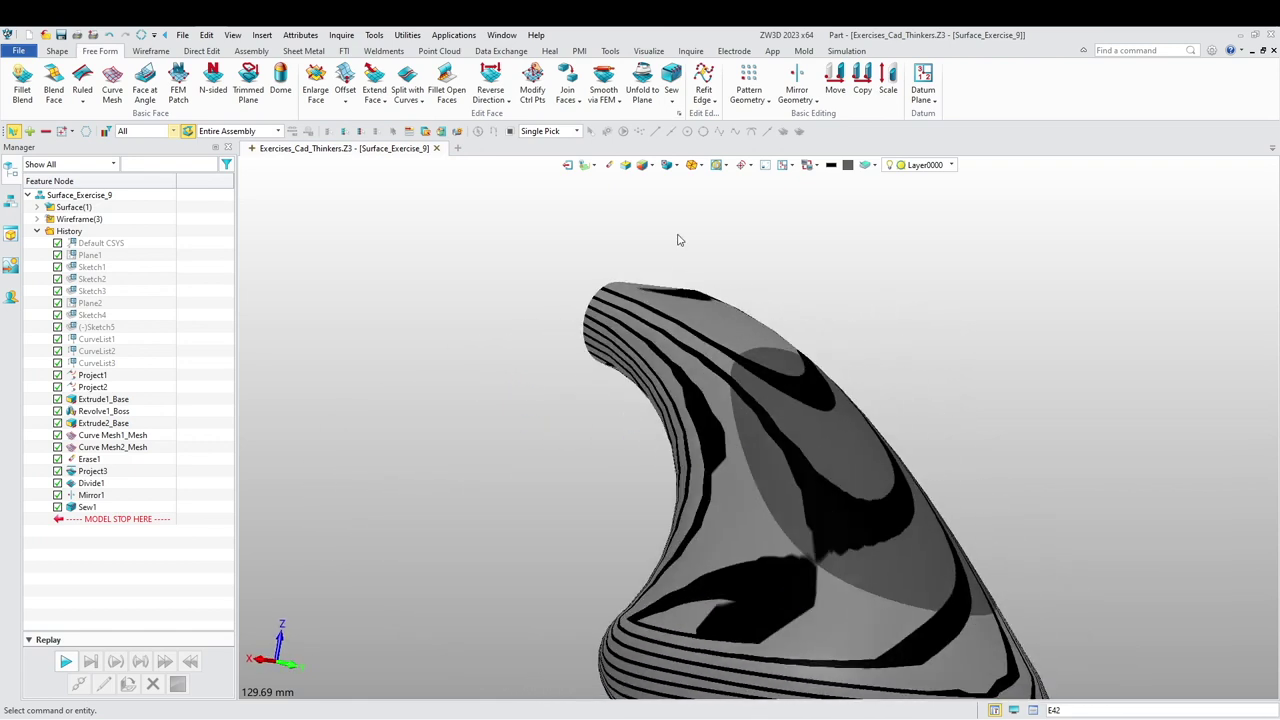
- Return the display to shaded mode and turn the edge display back on
left_click(644, 166)
left_click(652, 166)
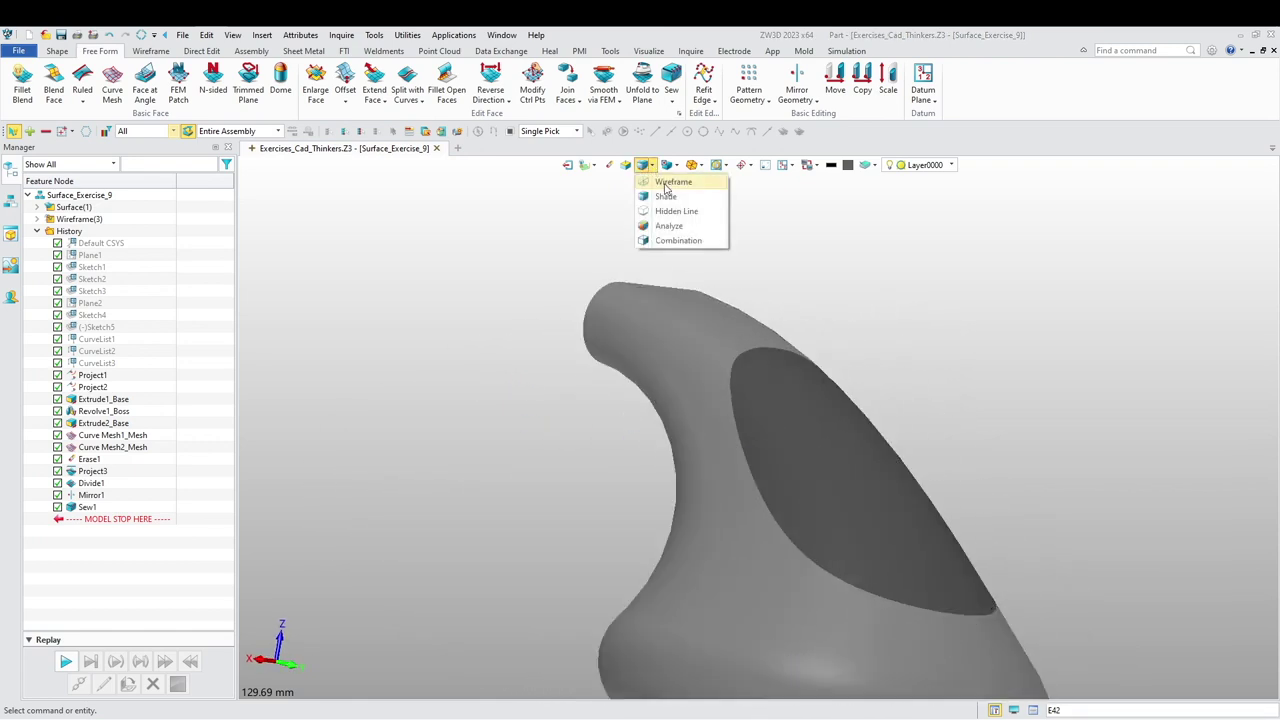
left_click(648, 180)
left_click(651, 166)
left_click(657, 193)
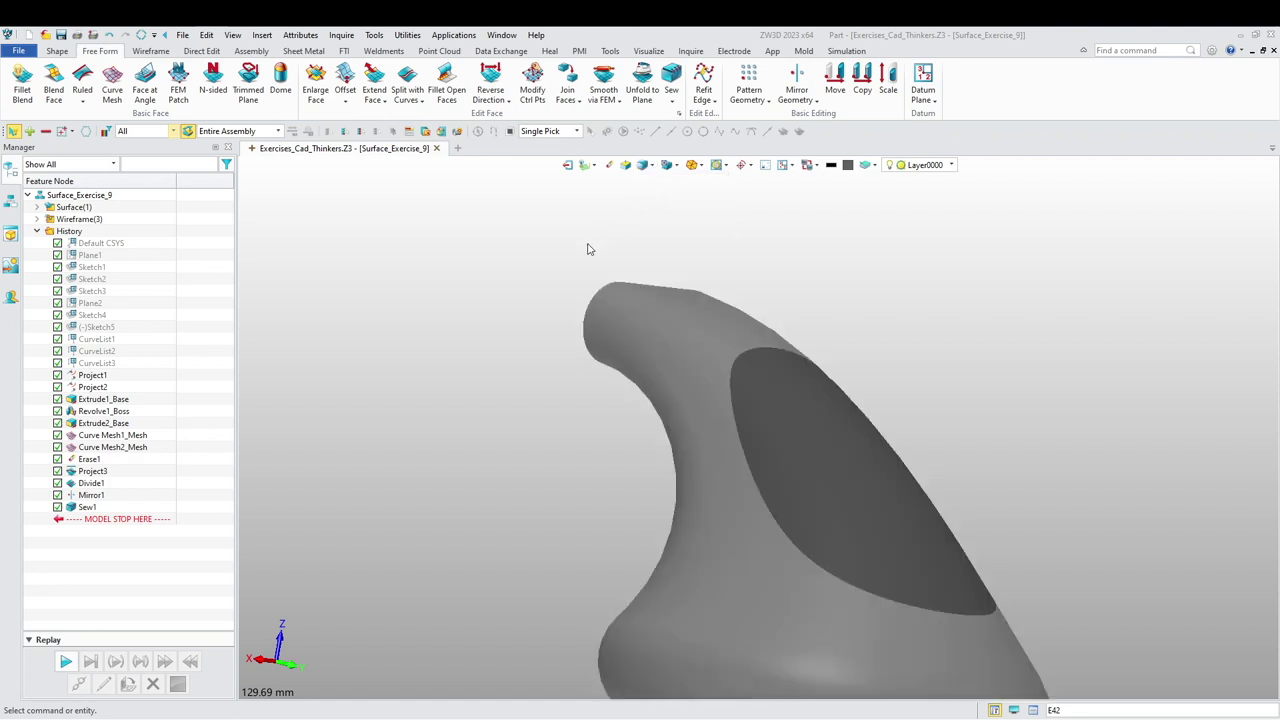
middle_click_drag(512, 381, 522, 359)
left_click(667, 165)
scroll(564, 340, "down", 3)
mouse_move(563, 354)
right_mouse_down()
mouse_move(523, 409)
mouse_move(489, 384)
right_mouse_up()
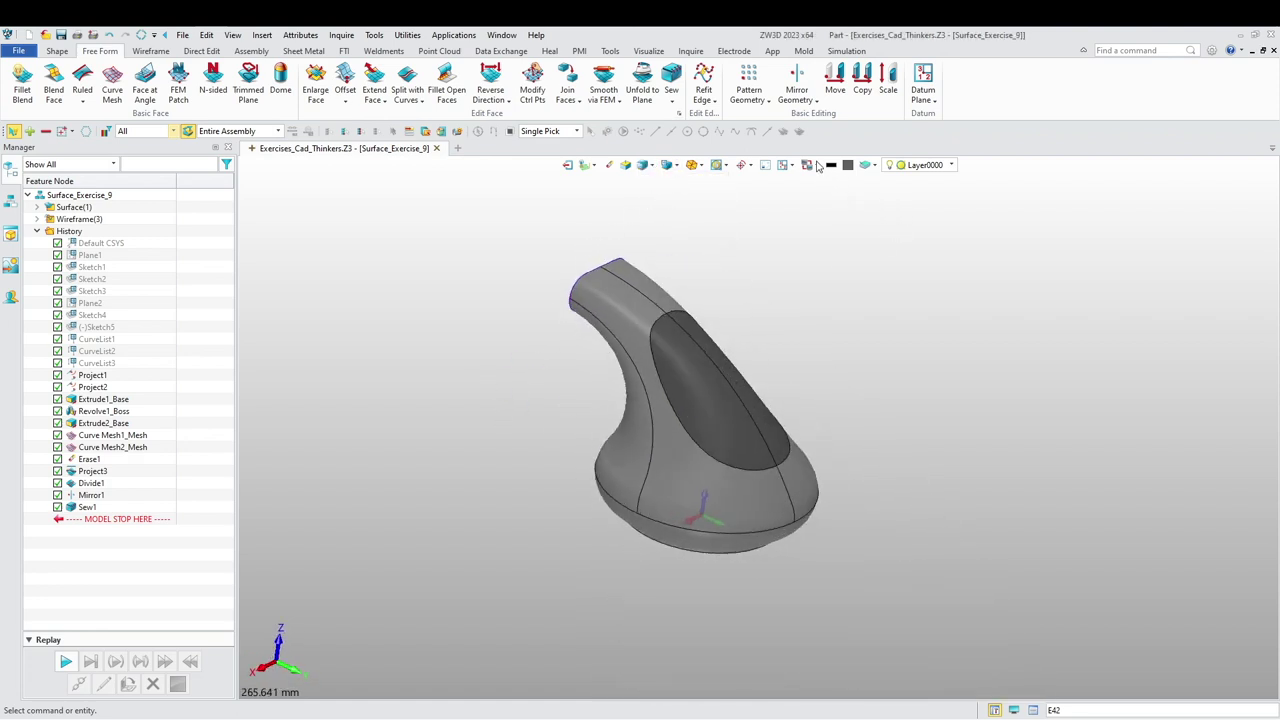
- Unblank all hidden entities so the sketches, curves and datums are displayed with the body
left_click(816, 167)
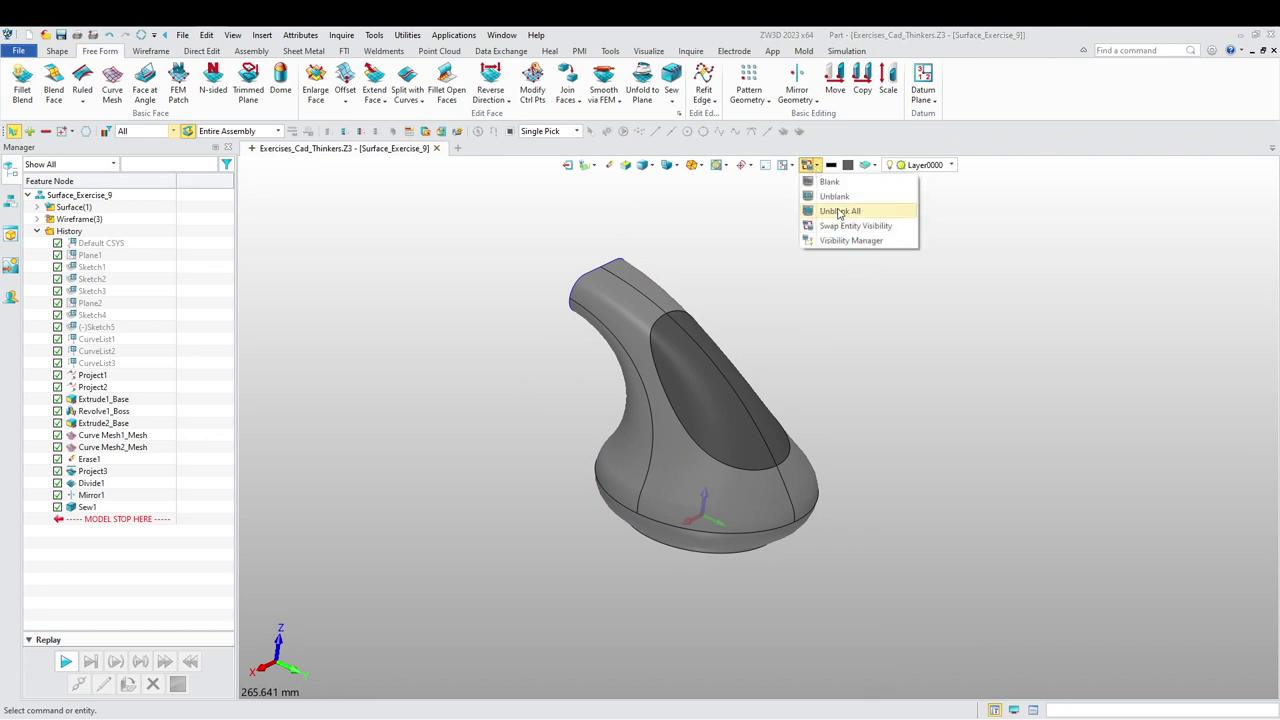
left_click(839, 212)
middle_click_drag(843, 327, 976, 487)
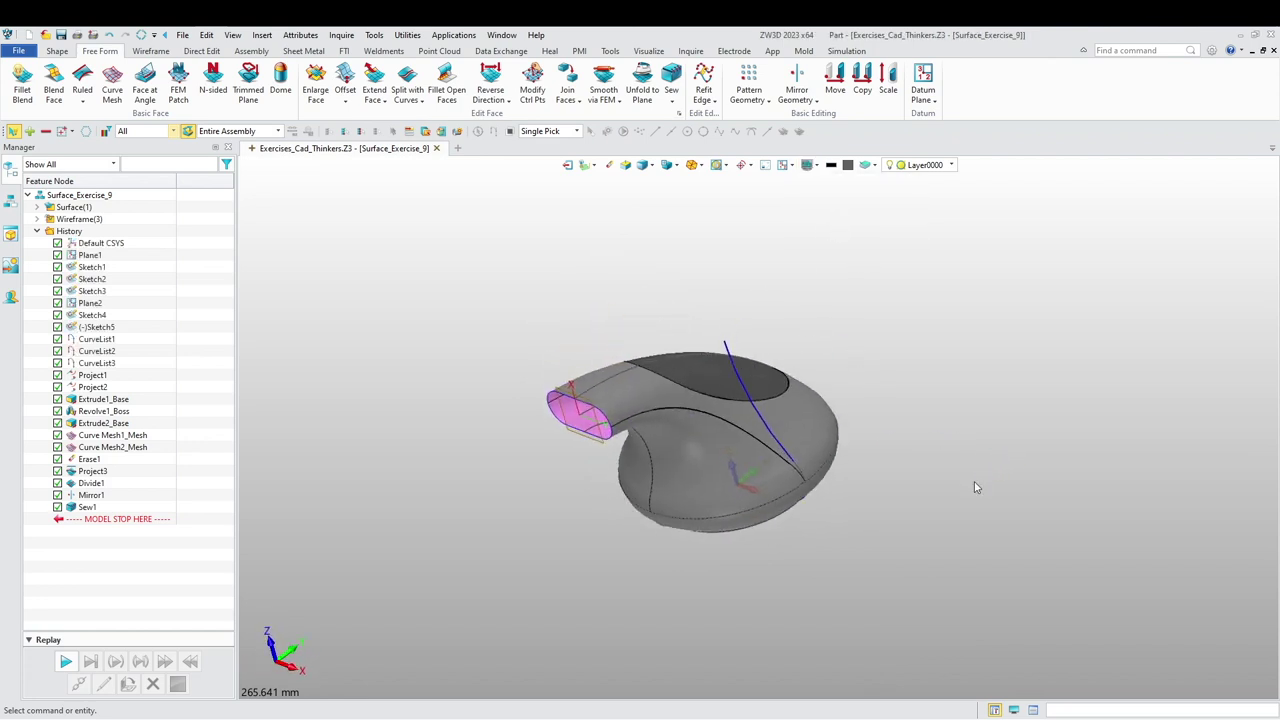
scroll(768, 454, "up", 3)
middle_click_drag(768, 454, 466, 406)
left_click(213, 82)
left_click(503, 334)
left_click(502, 335)
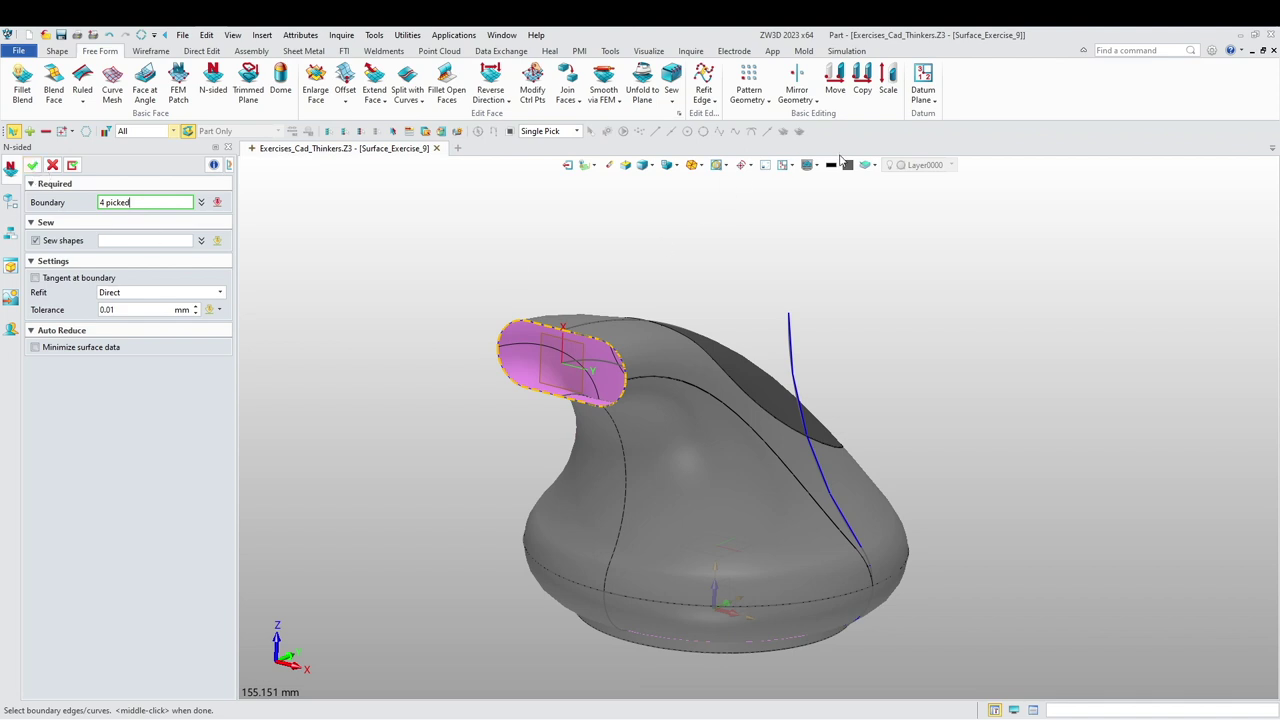
key("Escape")
left_click(847, 165)
left_click(1022, 283)
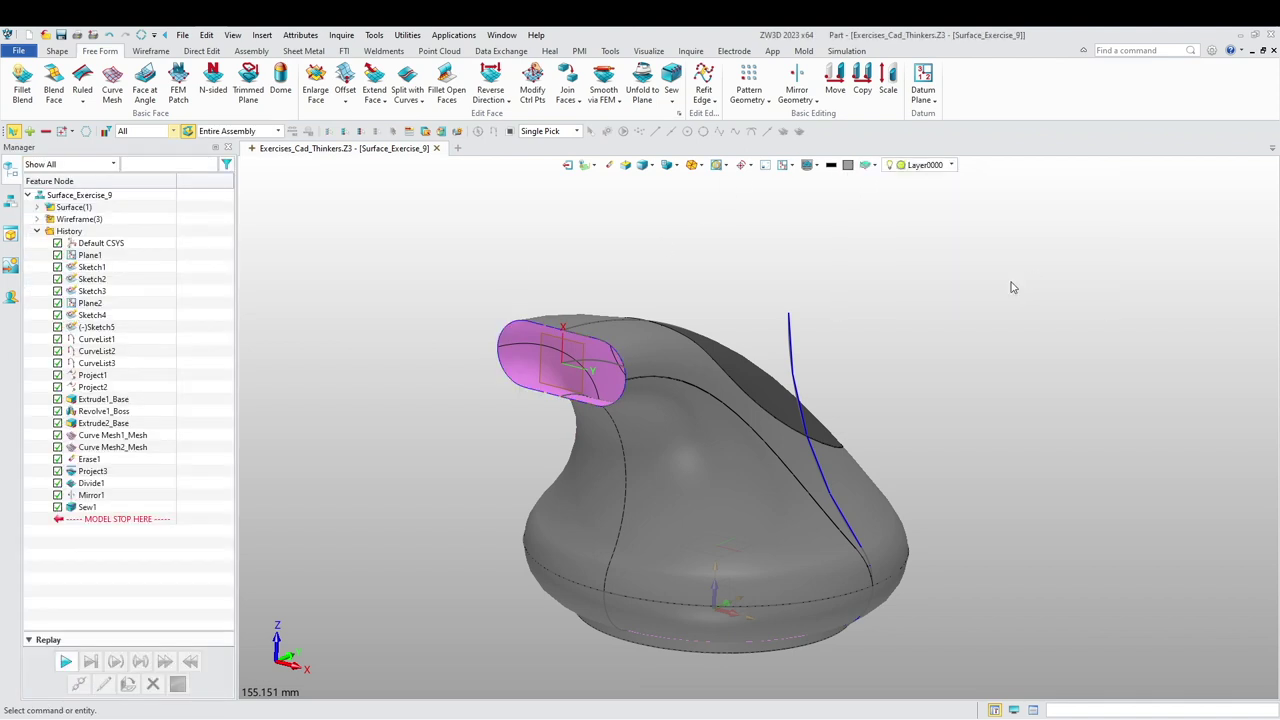
- Close the open end of the neck with an N-sided patch on its boundary edges, using a 0.01 mm tolerance
left_click(213, 82)
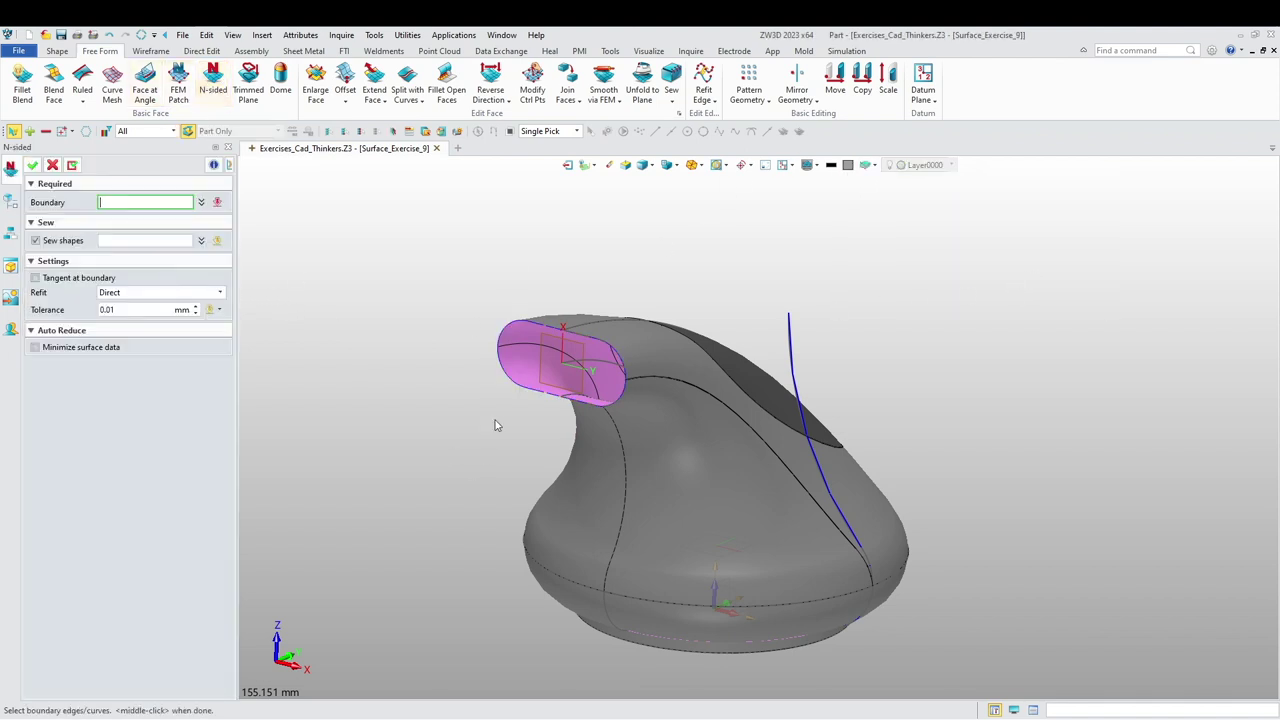
left_click(498, 358)
middle_click(466, 366)
middle_click_drag(403, 349, 405, 459)
- Start a sketch on Plane2 at the capped end of the neck
right_click(462, 434)
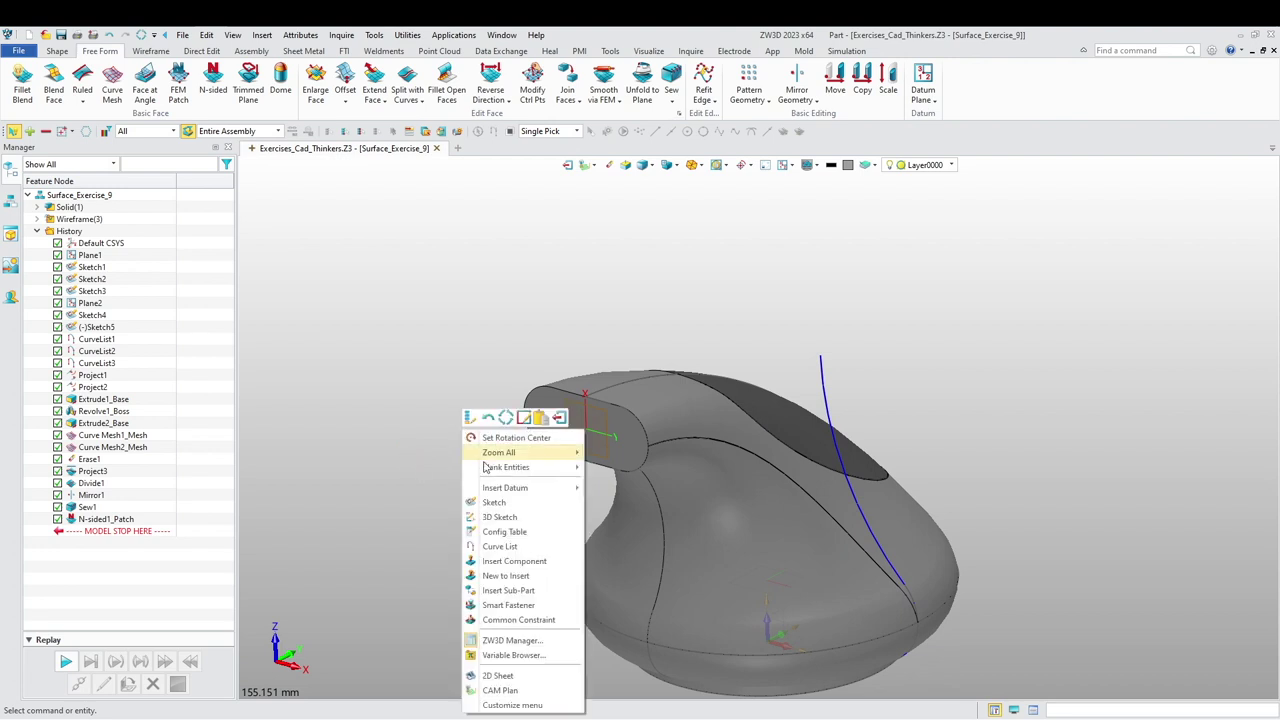
left_click(510, 508)
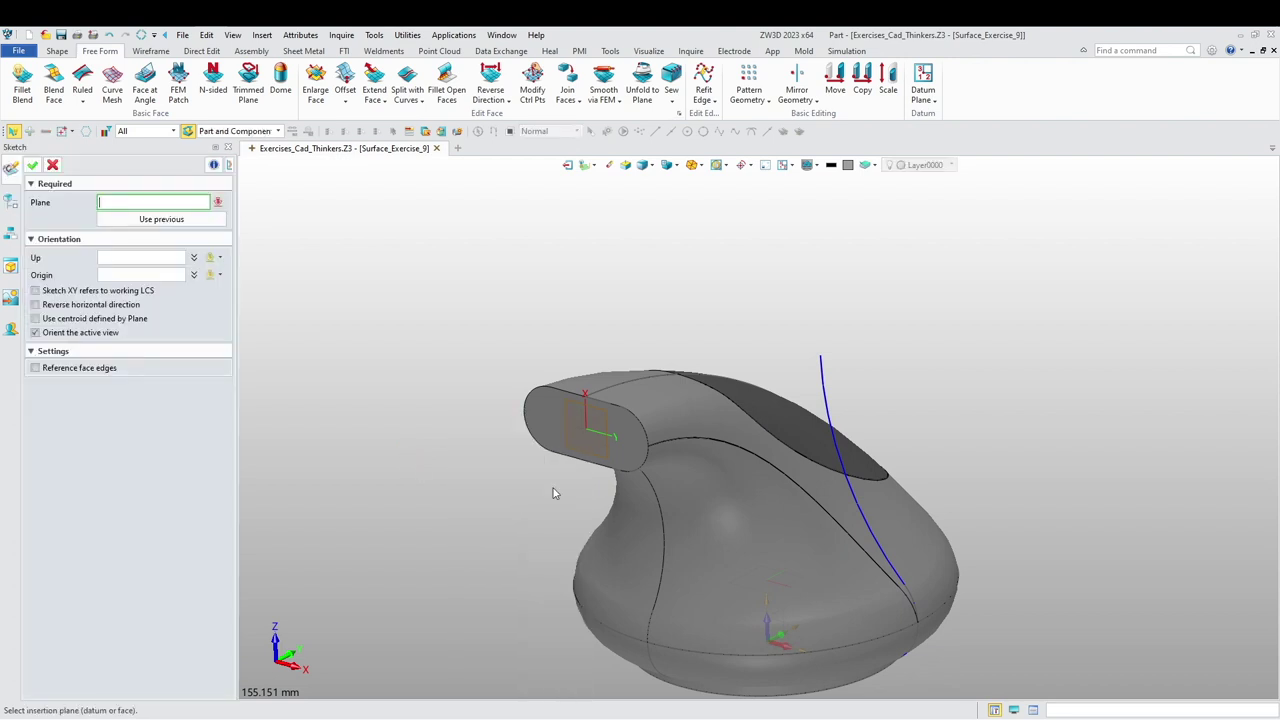
left_click(568, 440)
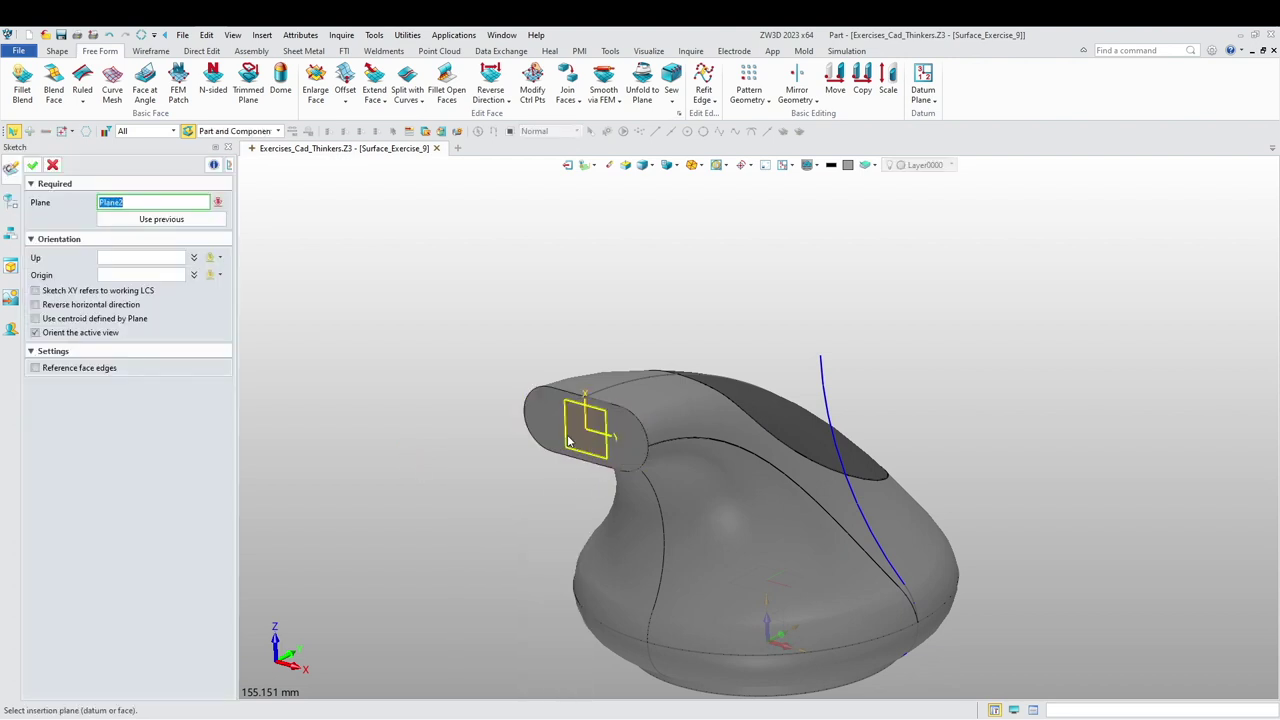
middle_click(505, 465)
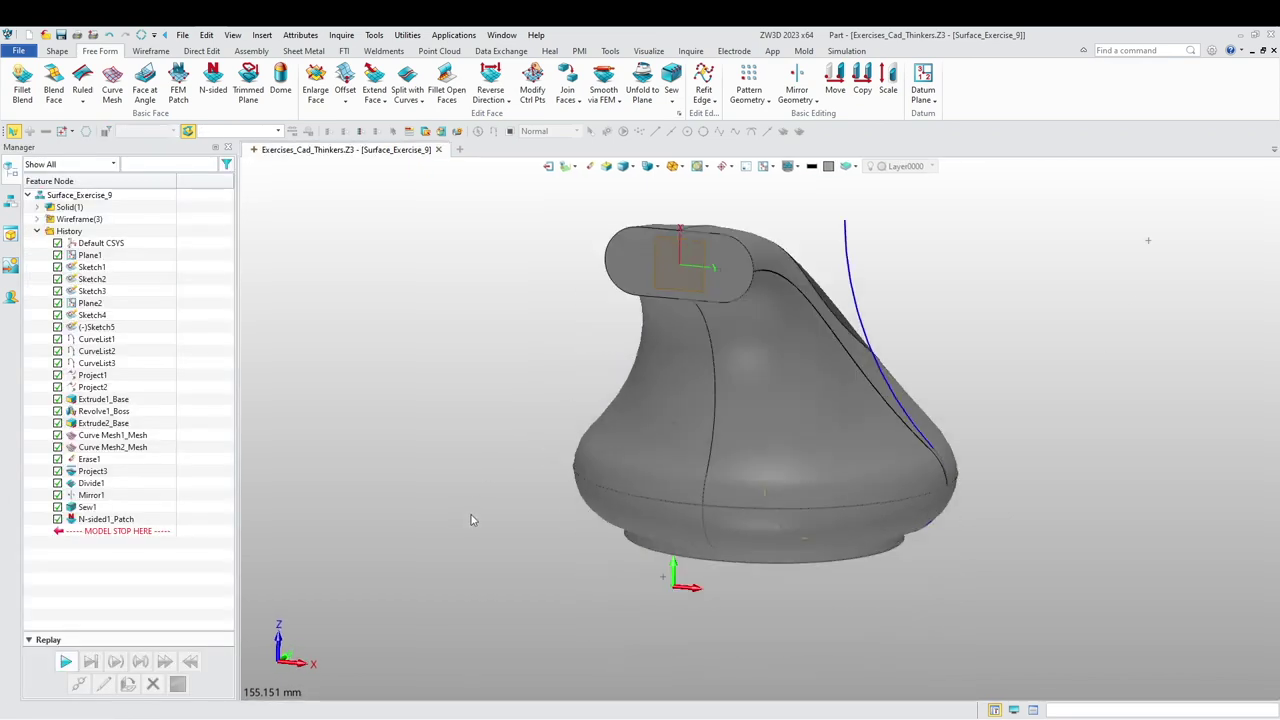
scroll(776, 349, "up", 3)
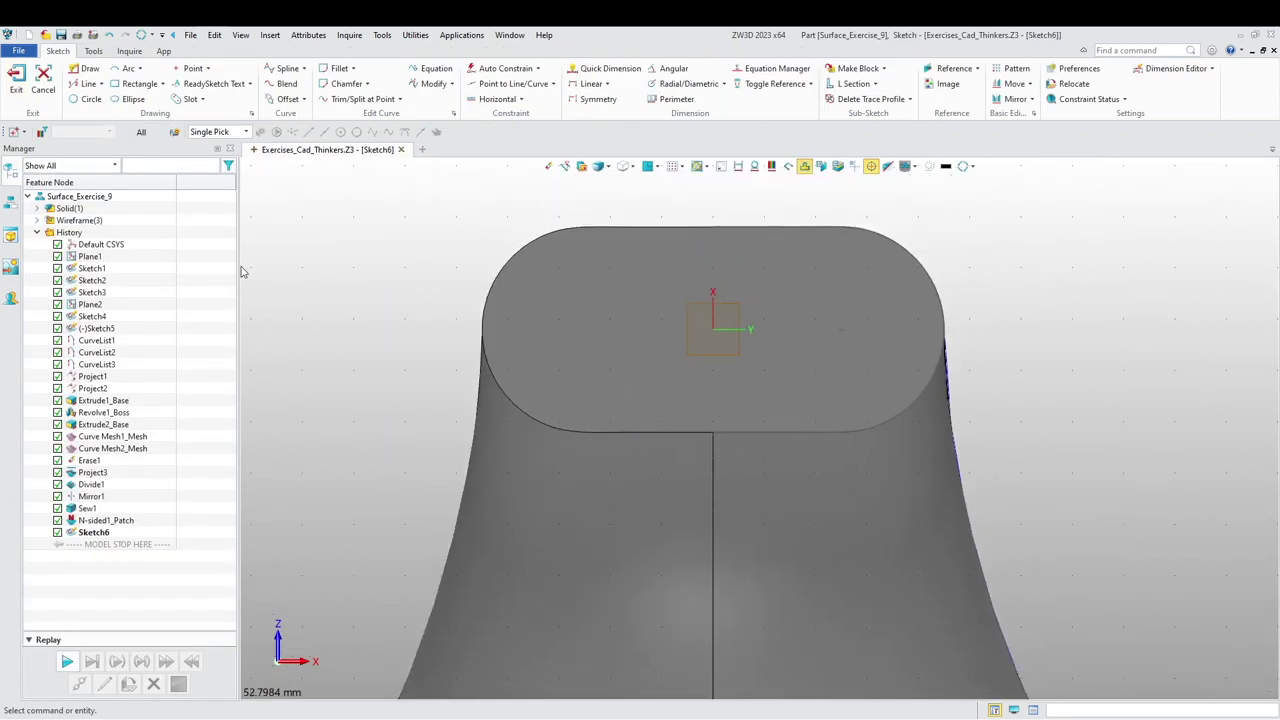
- Sketch a centre rectangle about 24.9 mm wide and 10.3 mm high on the plane's origin in the neck end
left_click(137, 85)
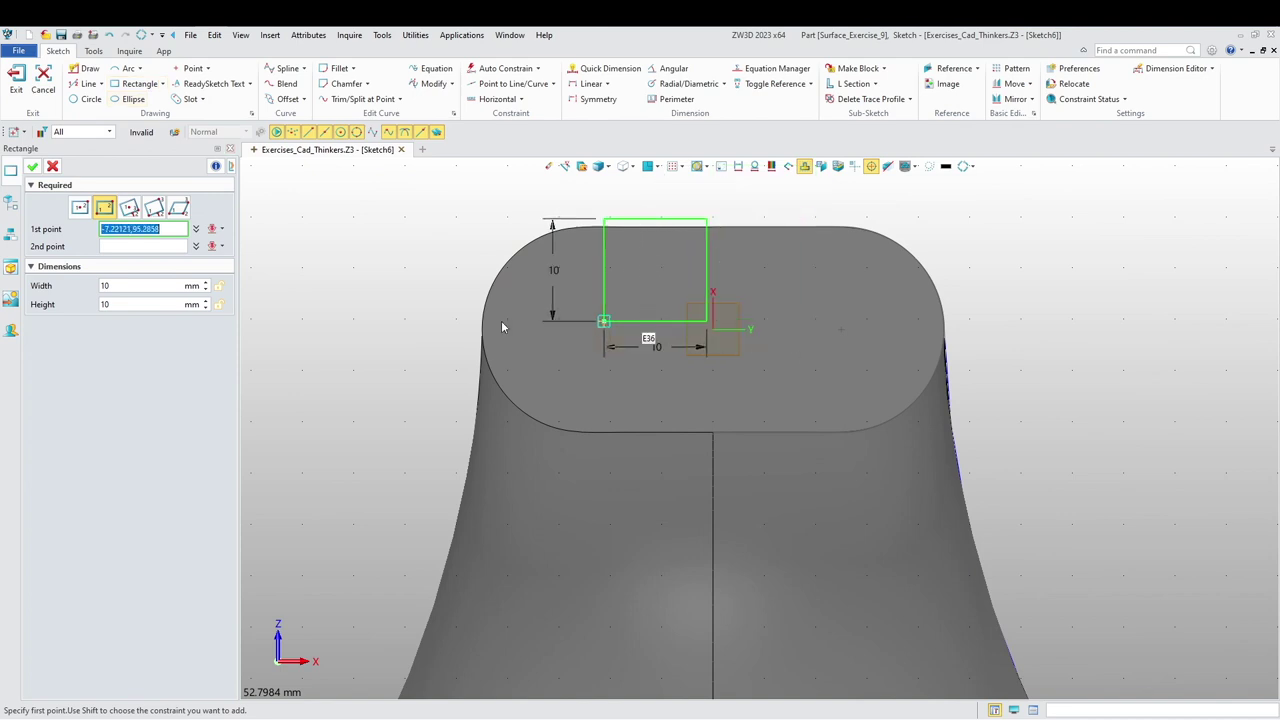
left_click(79, 208)
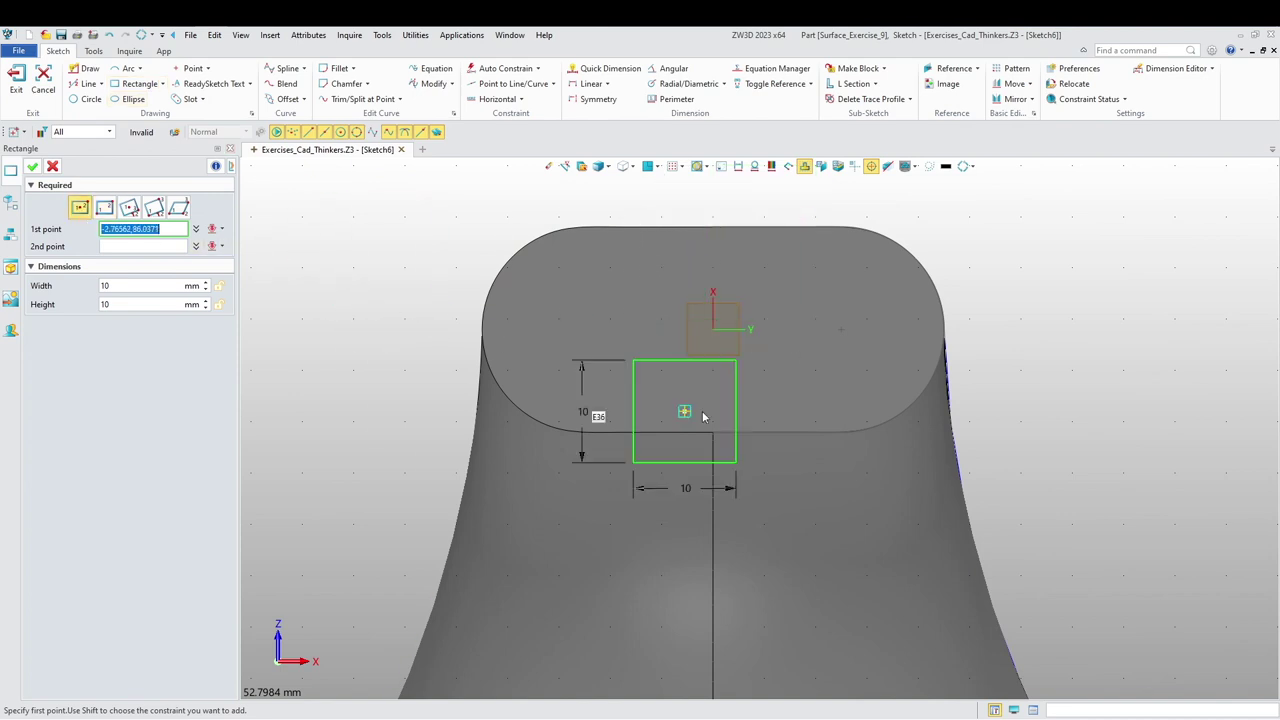
left_click(714, 332)
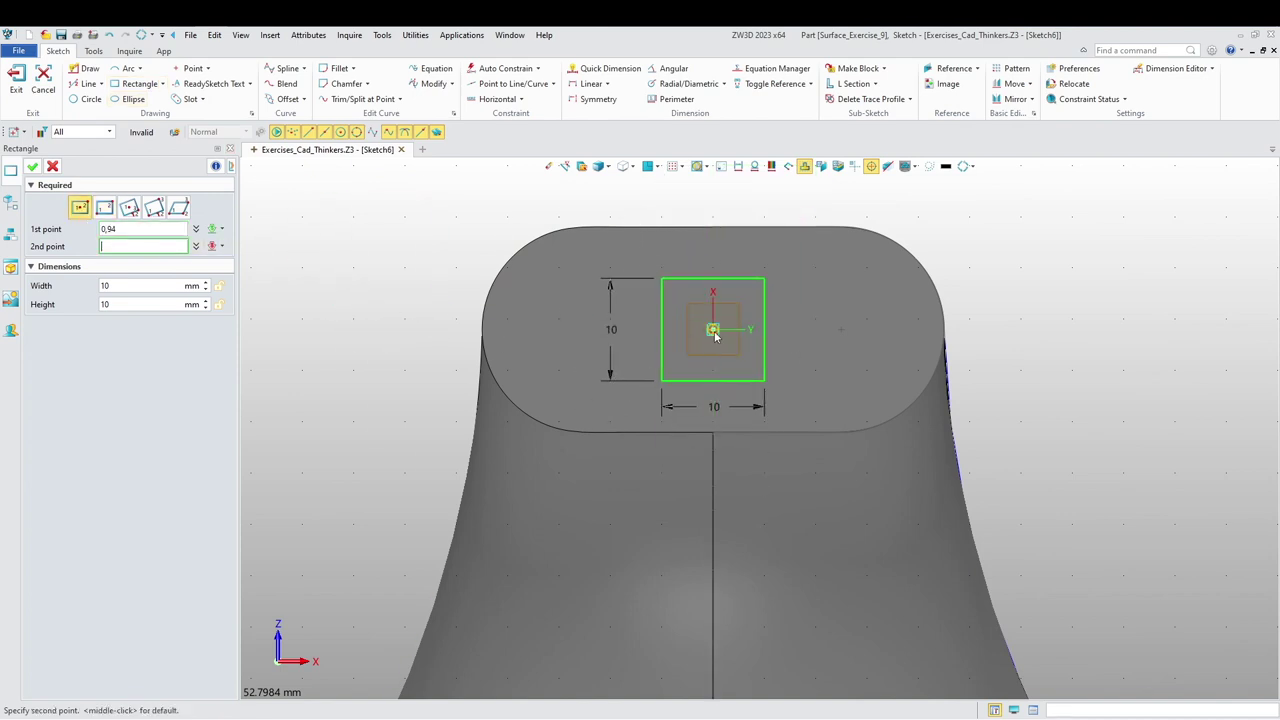
left_click(840, 276)
middle_click(644, 354)
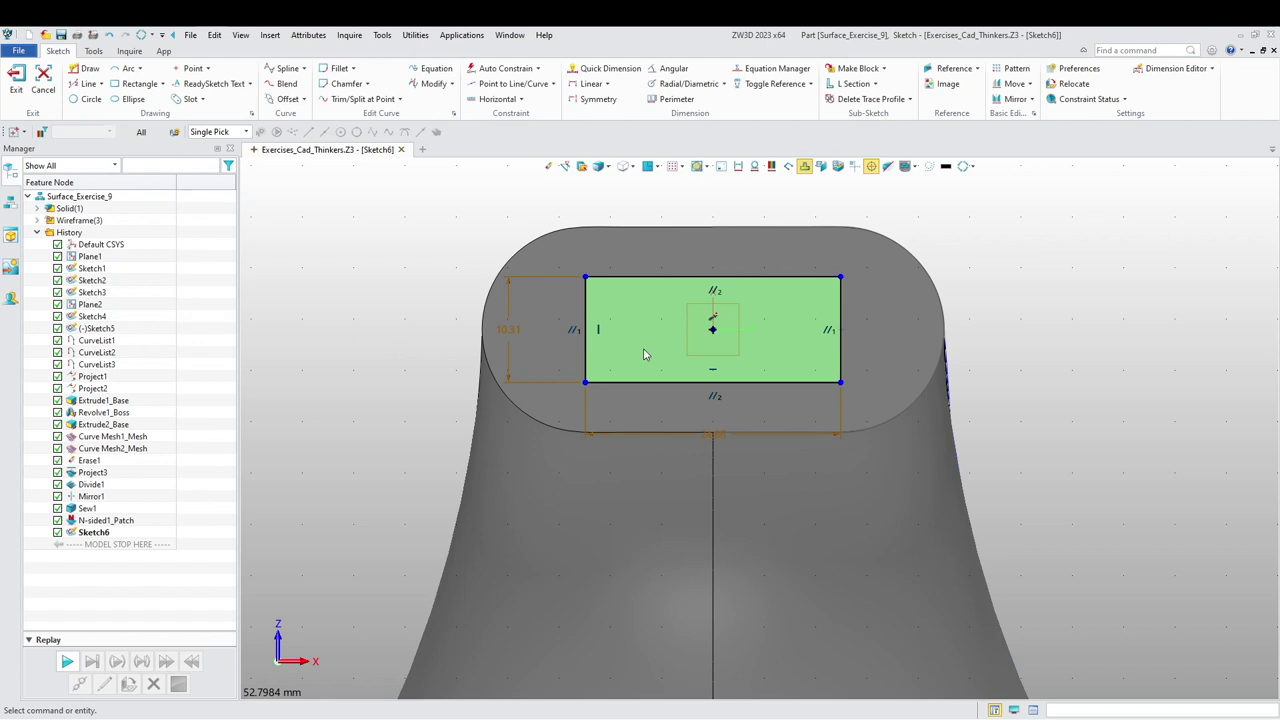
- Set the rectangle's height to 11 mm and its width to 26 mm, and finish the sketch
double_click(508, 305)
type("11")
key("Return")
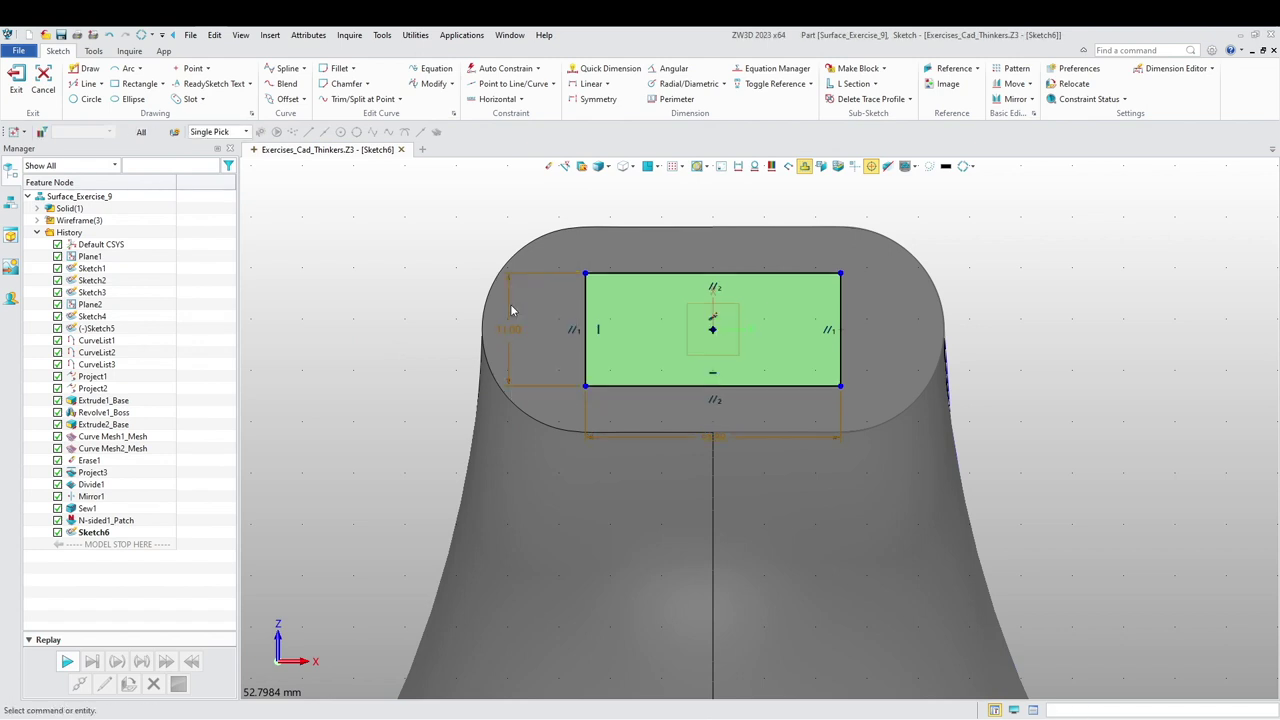
double_click(763, 445)
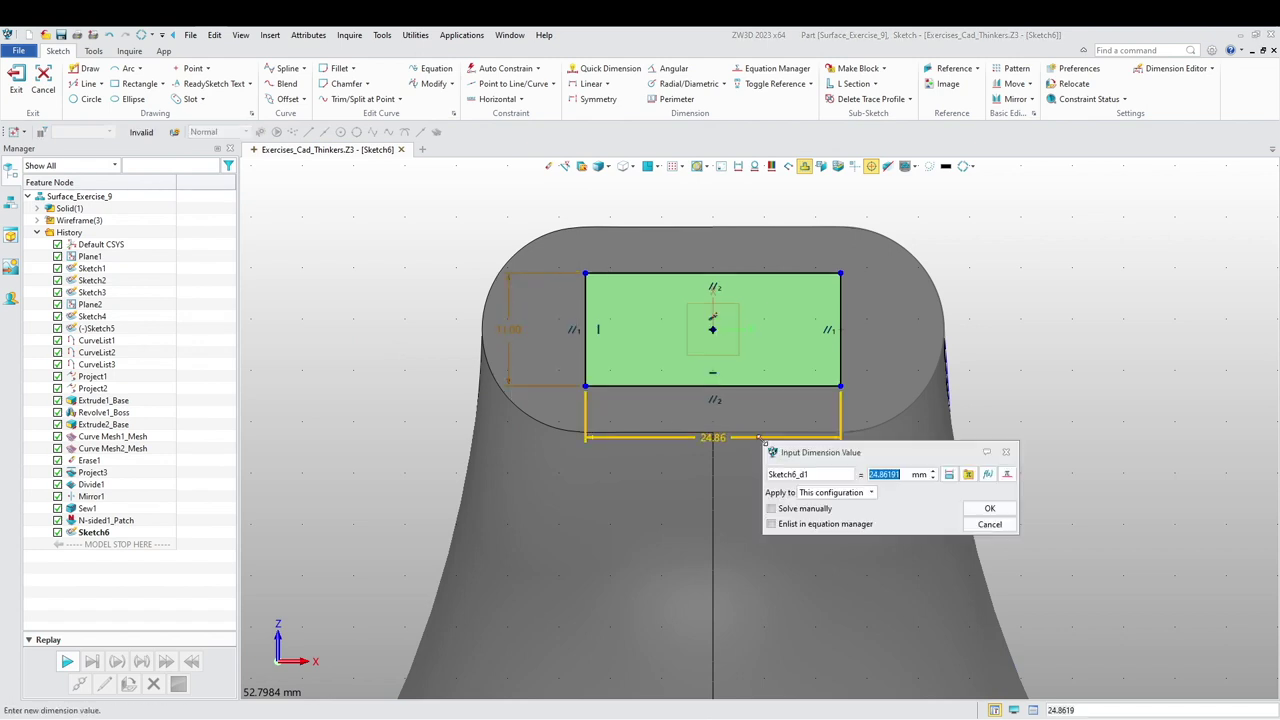
type("26")
key("Return")
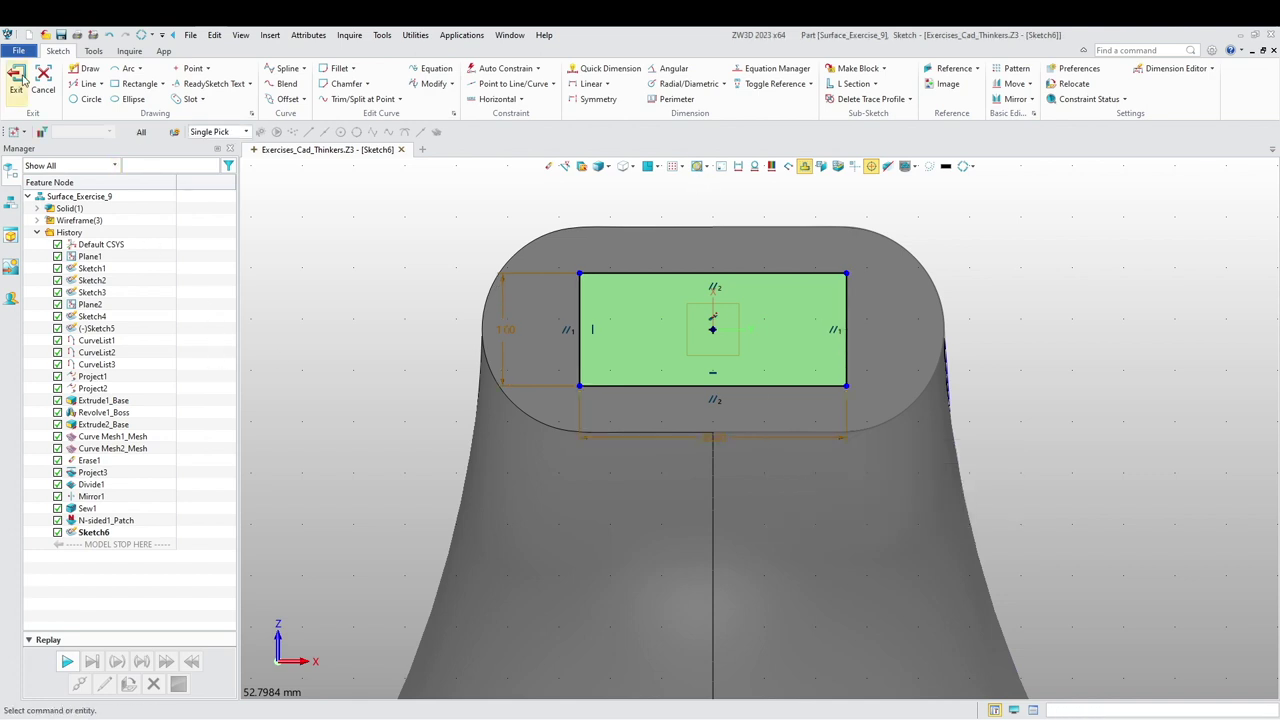
left_click(24, 80)
scroll(415, 371, "up", 3)
middle_click_drag(417, 411, 414, 367)
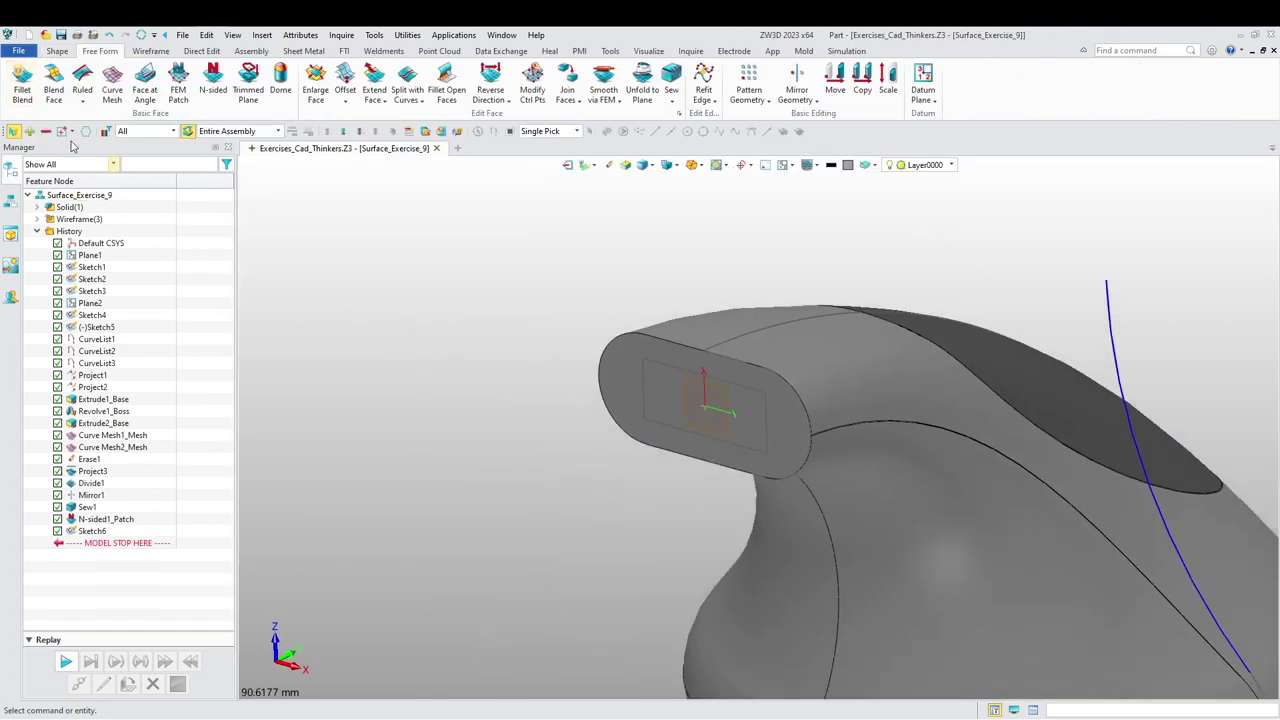
left_click(57, 50)
left_click(100, 85)
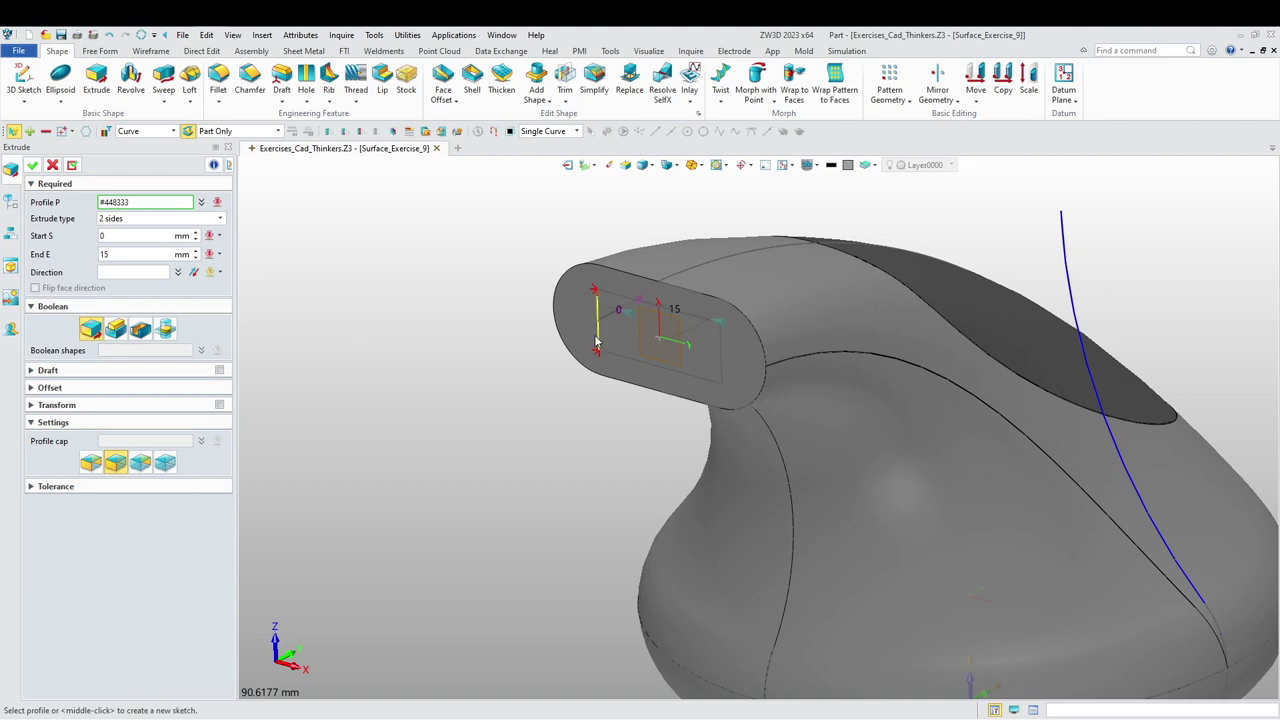
key("Escape")
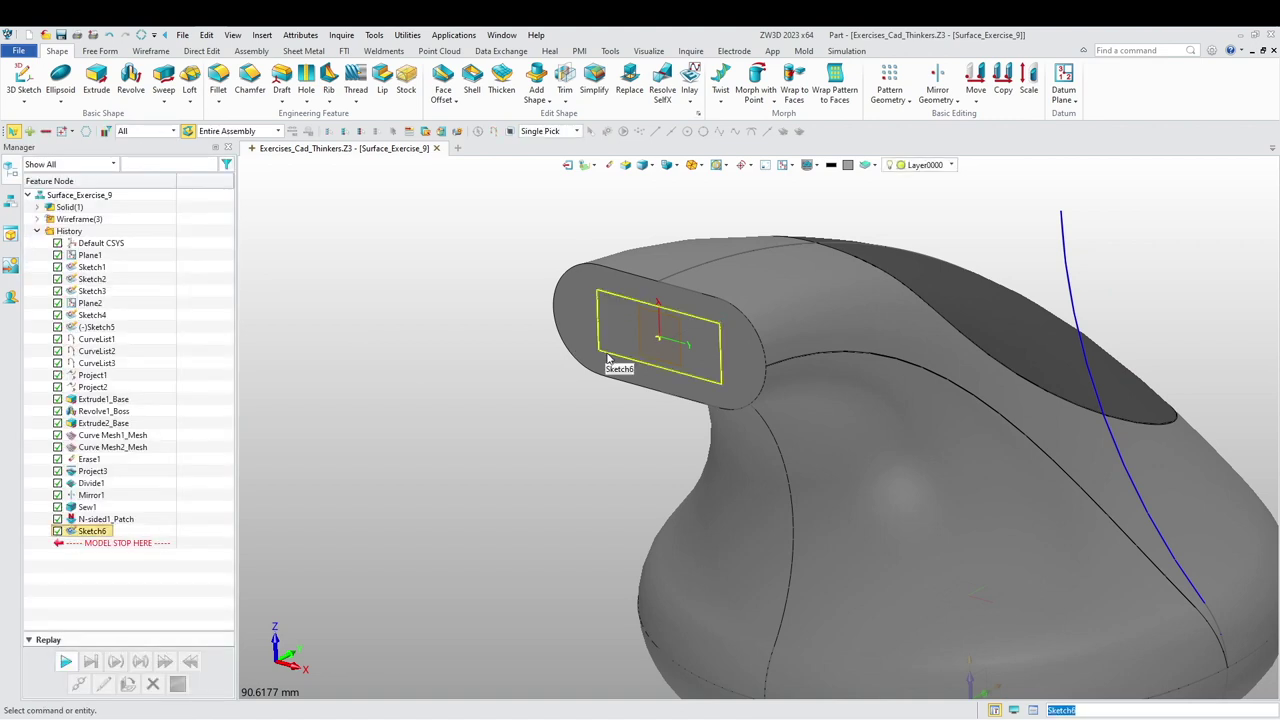
left_click(97, 85)
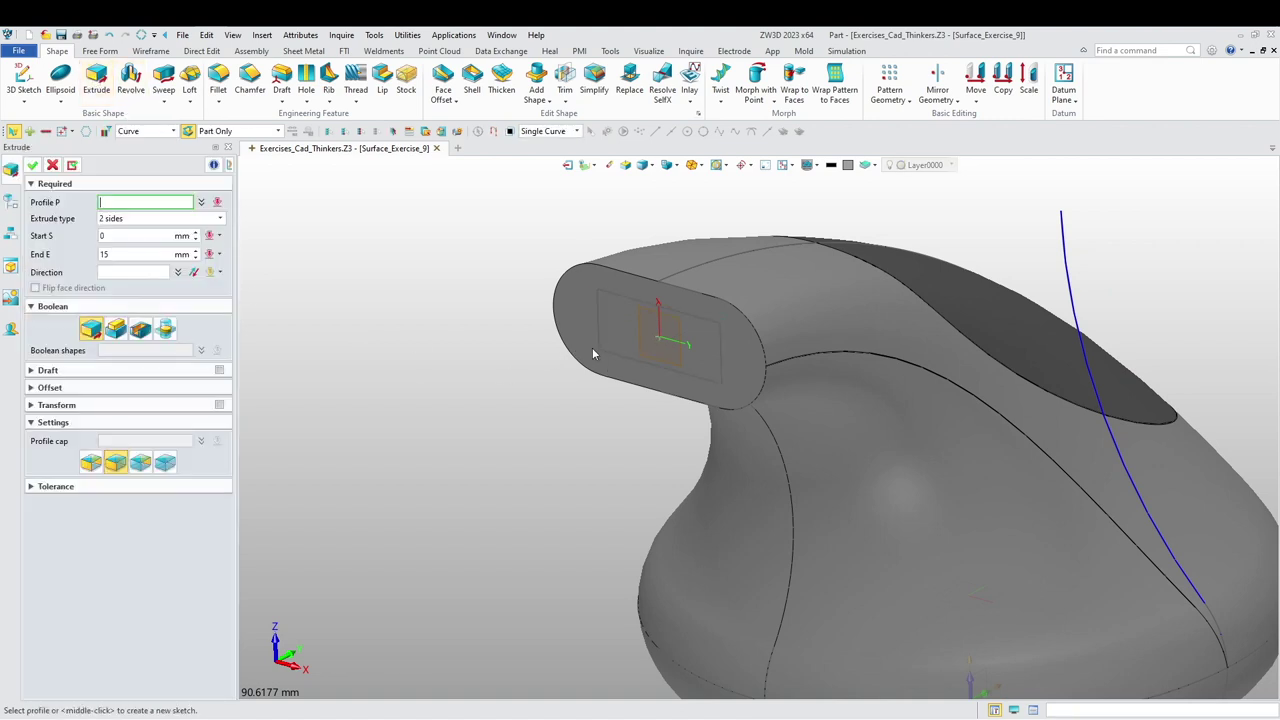
left_click(600, 355)
left_click(605, 357)
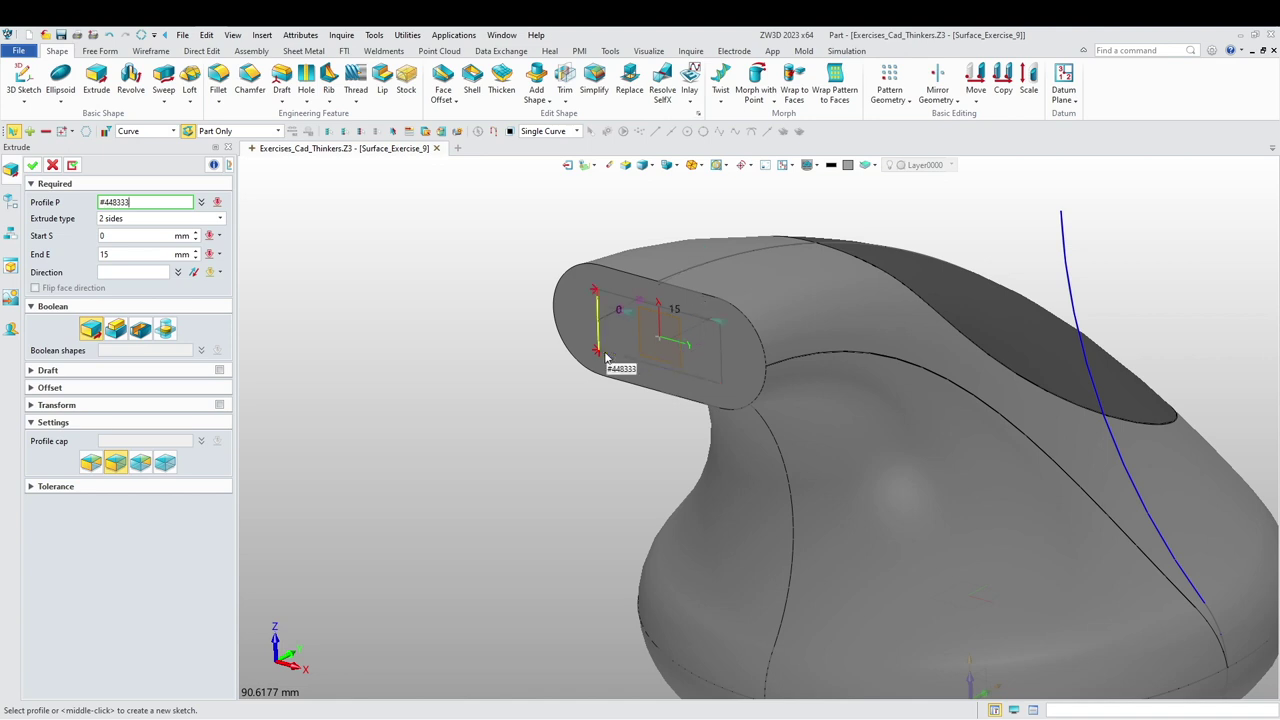
left_click(536, 402)
left_click(614, 365)
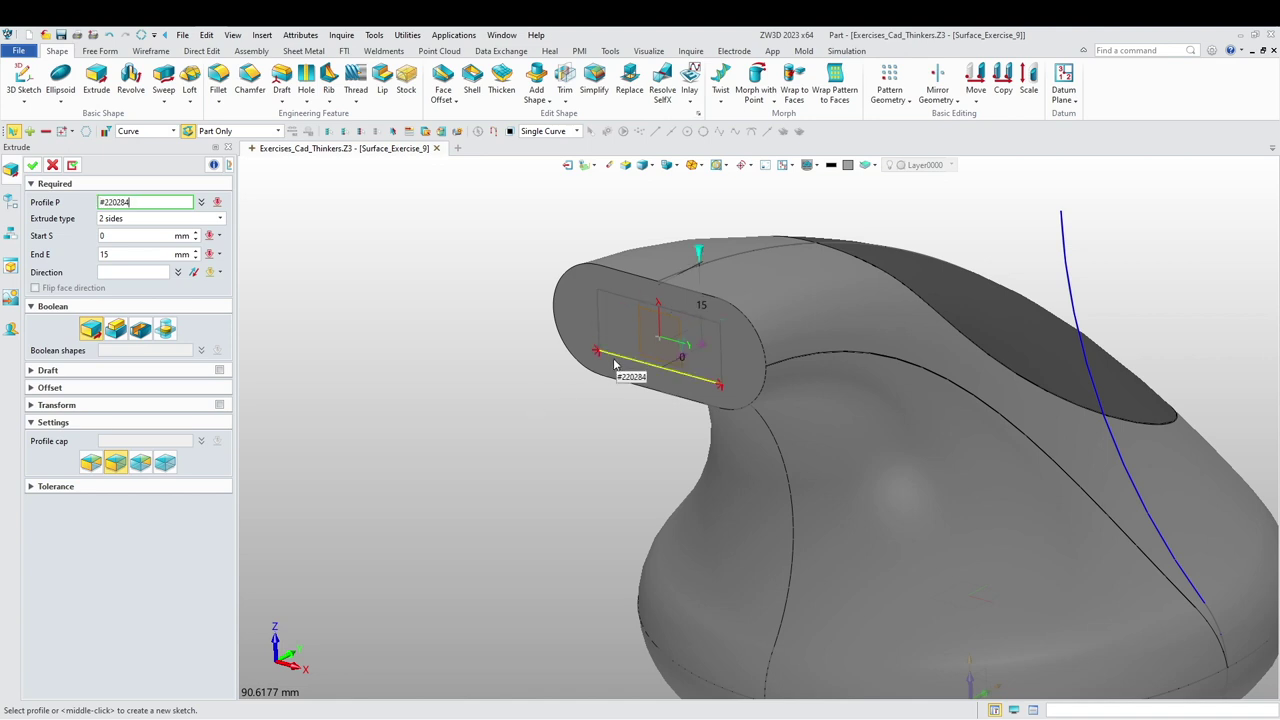
key("Escape")
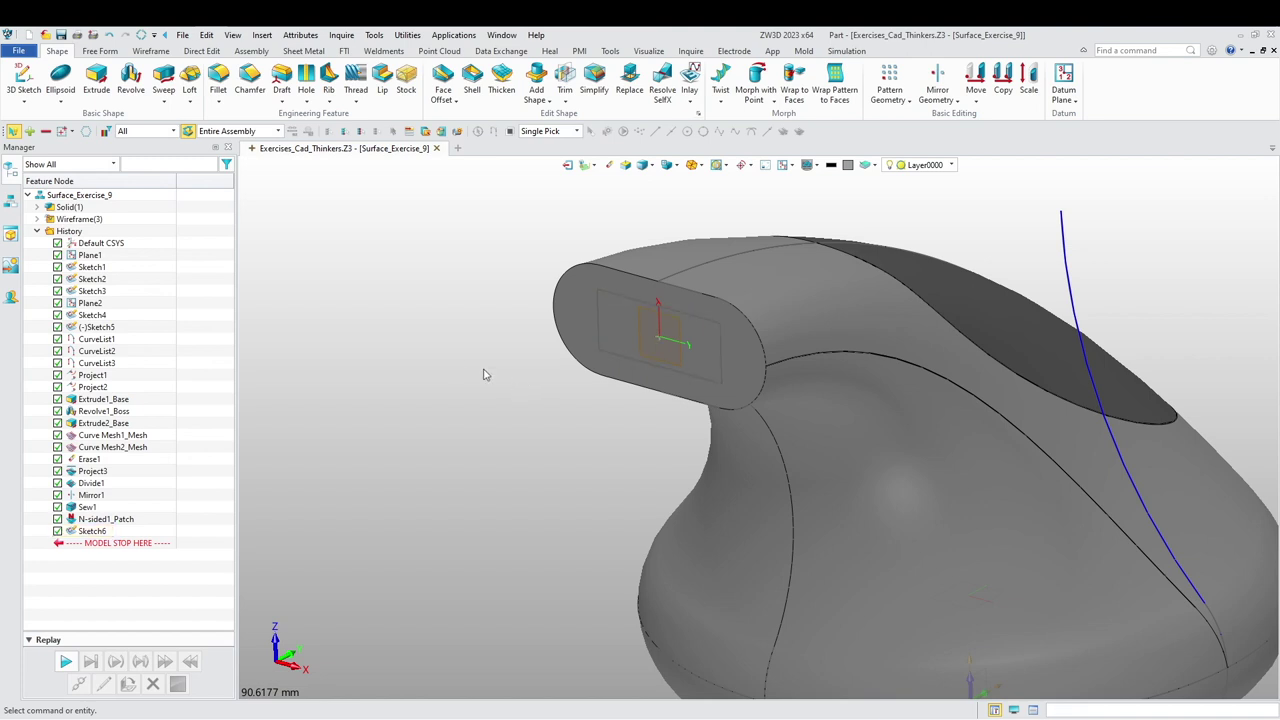
- Extrude the four rectangle lines 15 mm outward from the neck end as a boss added to the body
left_click(96, 80)
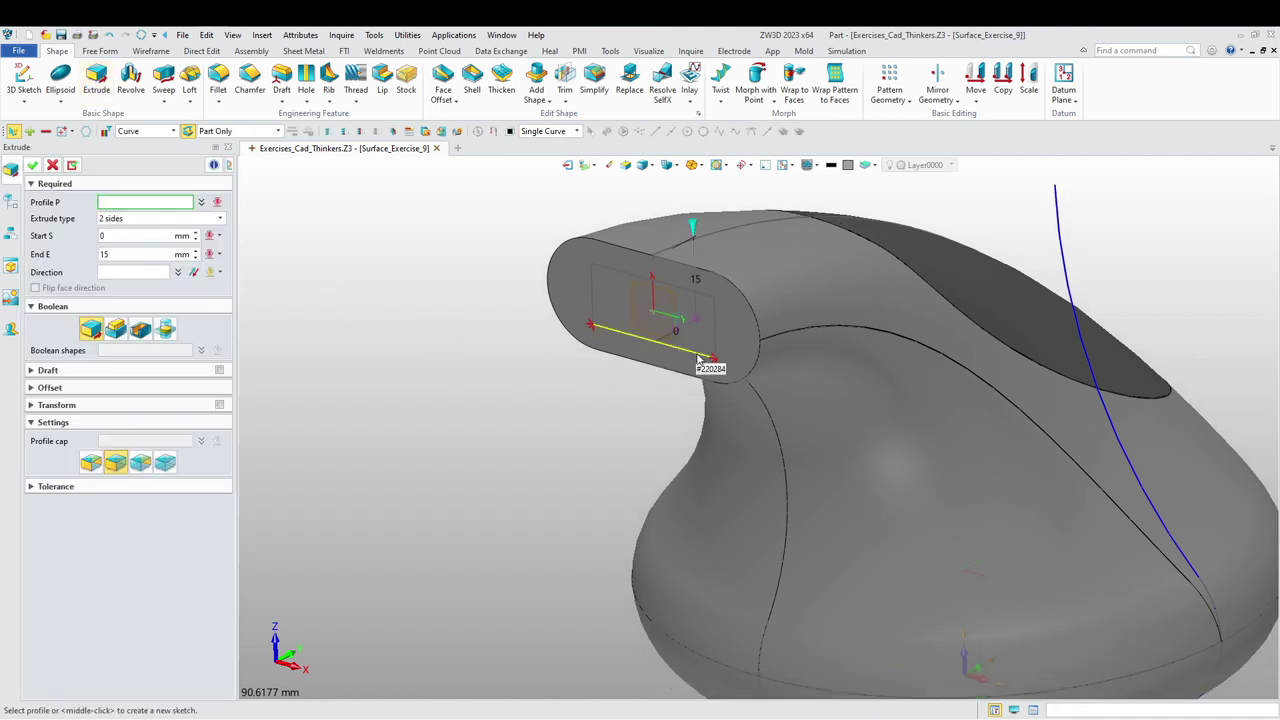
left_click(705, 355)
left_click(710, 315)
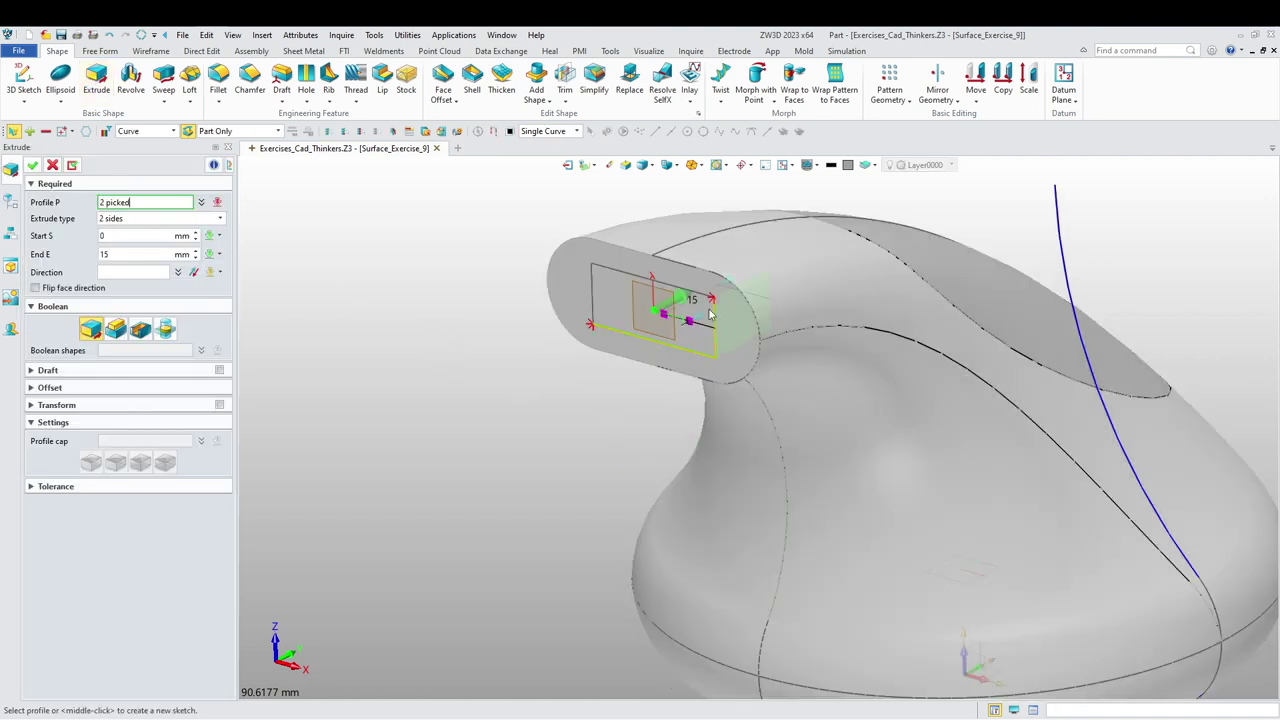
left_click(604, 267)
left_click(592, 287)
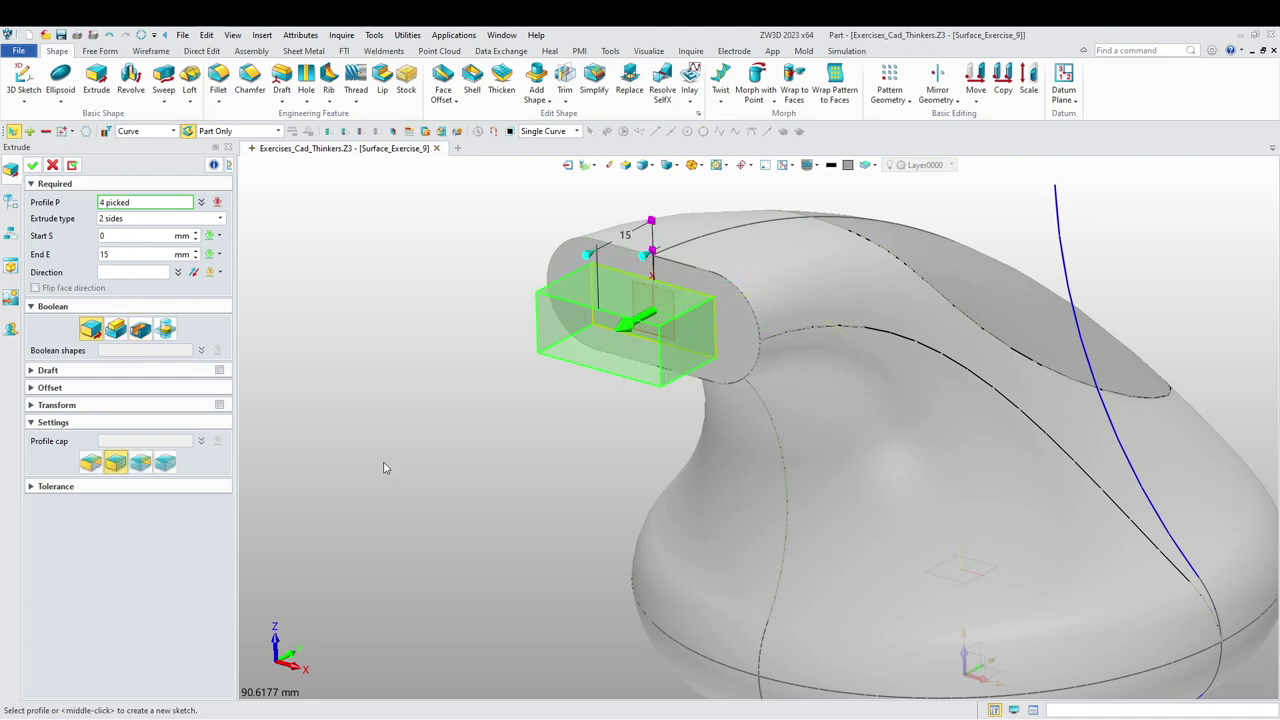
middle_click_drag(452, 450, 480, 471)
left_click(119, 330)
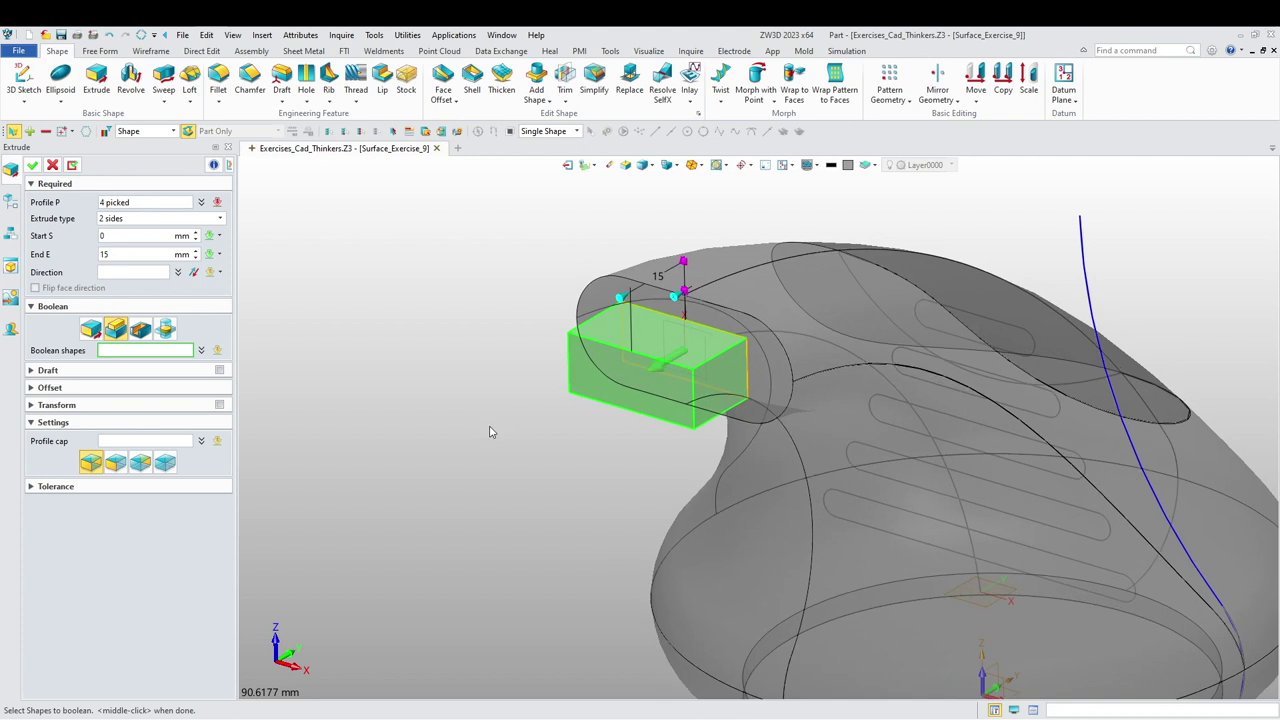
left_click(33, 166)
middle_click_drag(427, 395, 454, 456)
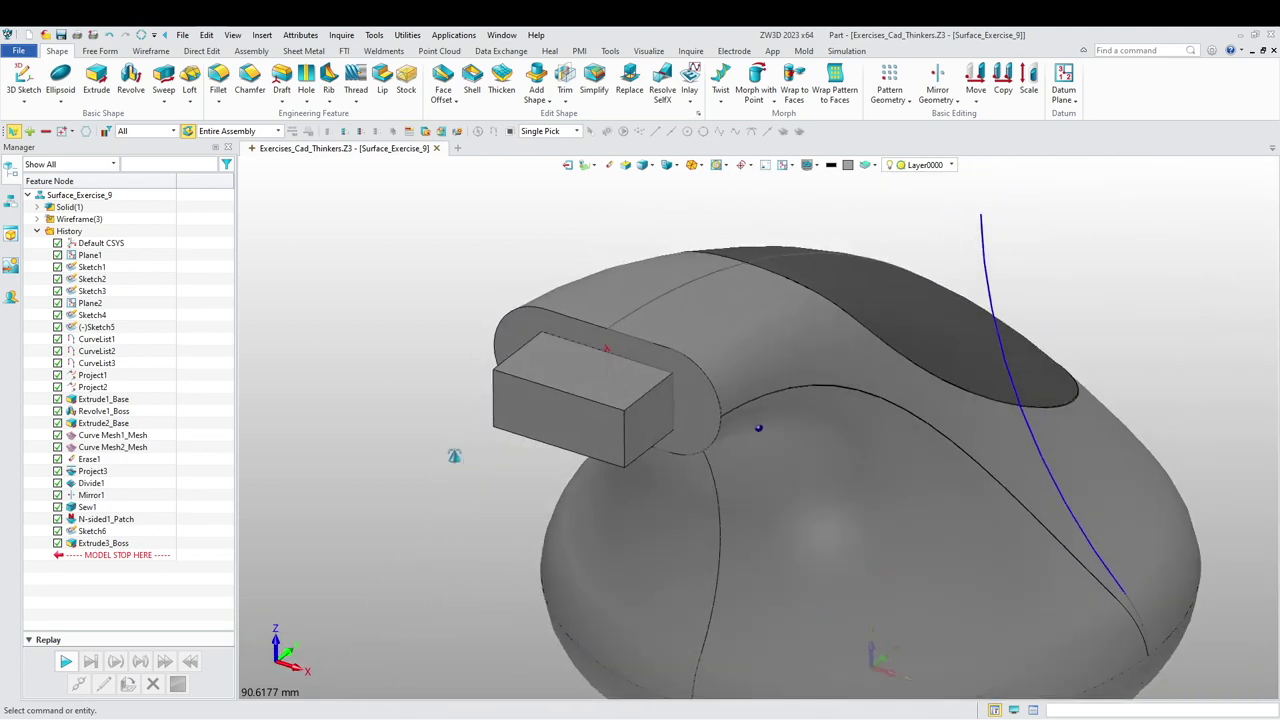
- Start a Fillet on the four outer rim edges of the neck end with a radius of 2 mm
left_click(218, 76)
scroll(554, 384, "up", 2)
left_click(578, 296)
left_click(579, 291, "shift")
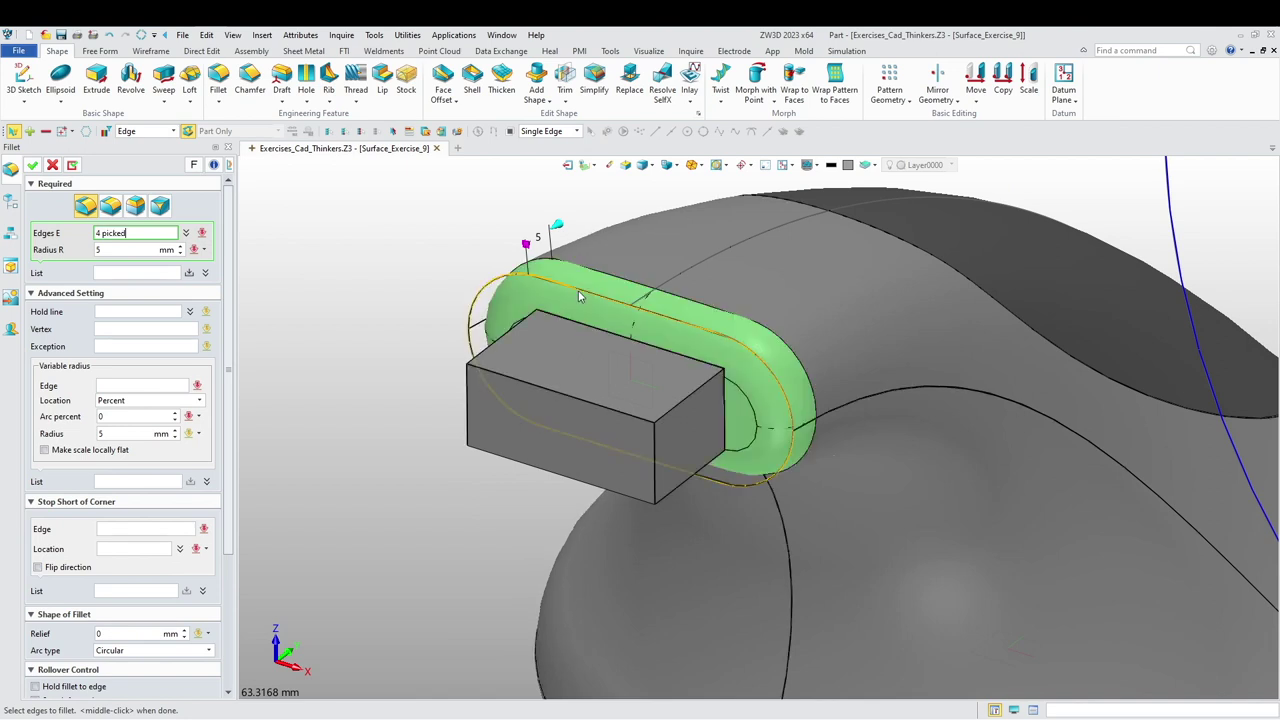
middle_click(64, 255)
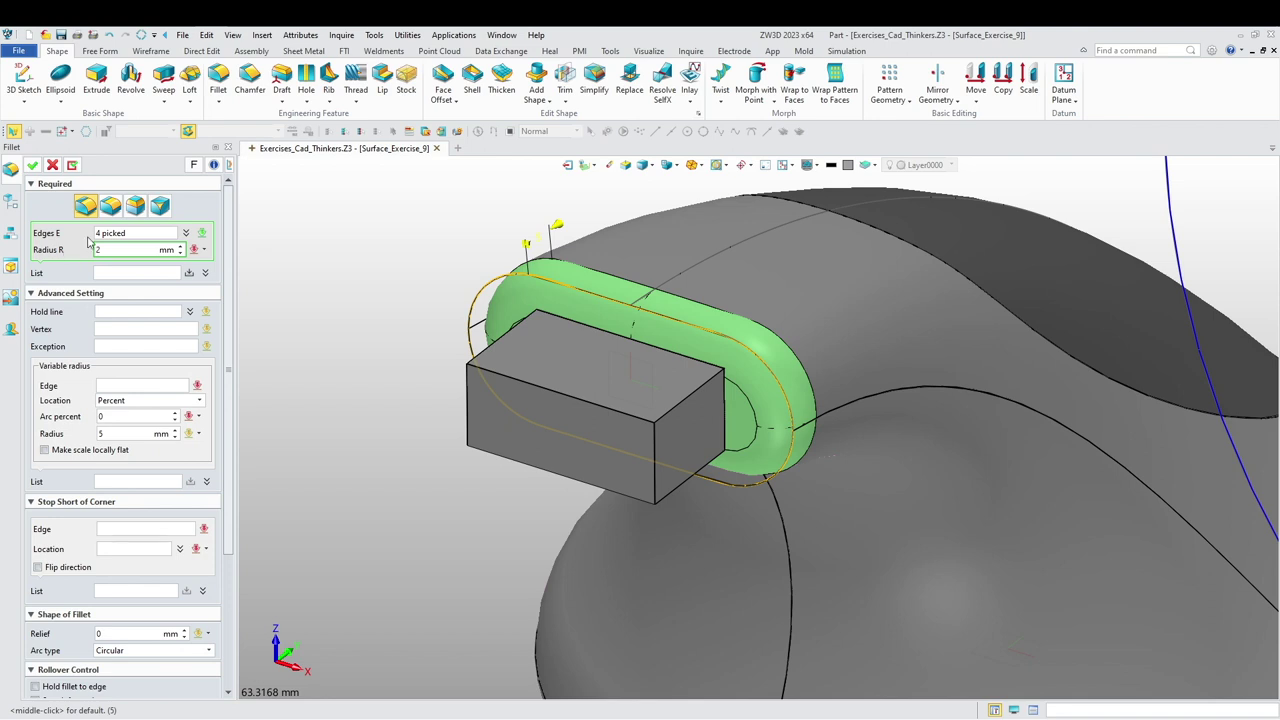
- Add the rectangular boss's four base edges and four lengthwise edges to the 2 mm fillet and apply it
left_click(145, 235)
left_click(540, 341)
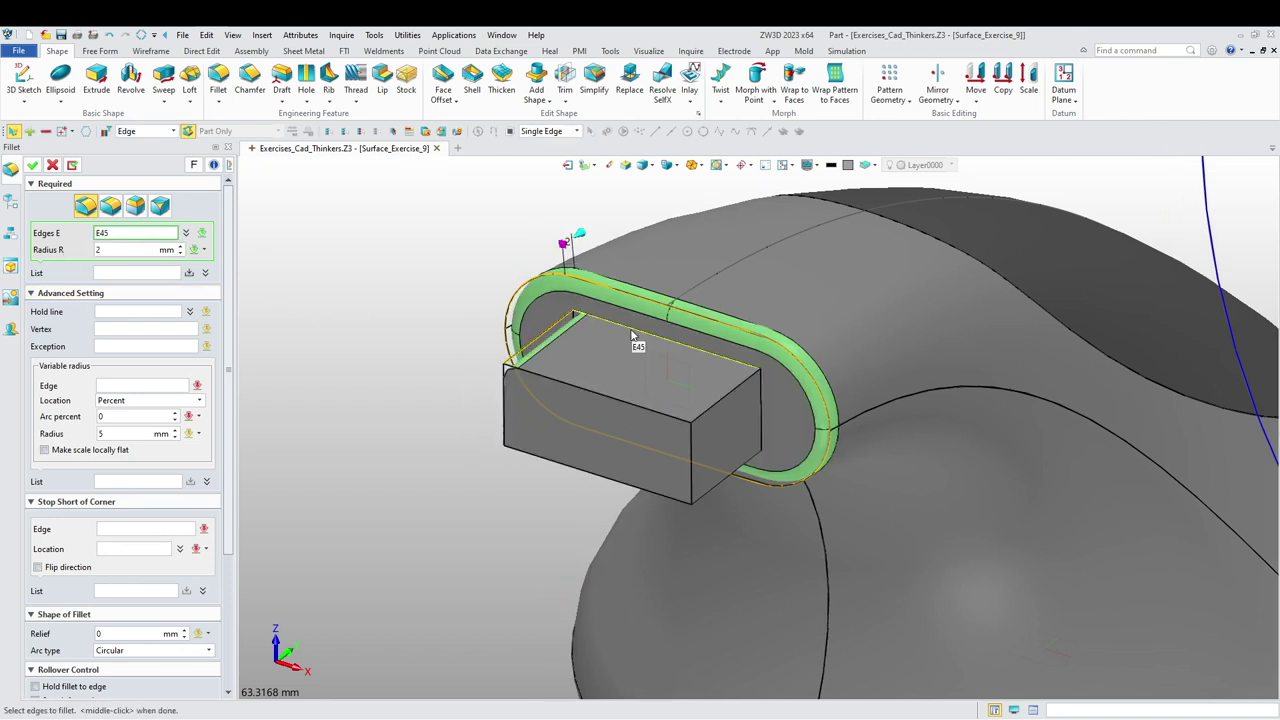
left_click(762, 412)
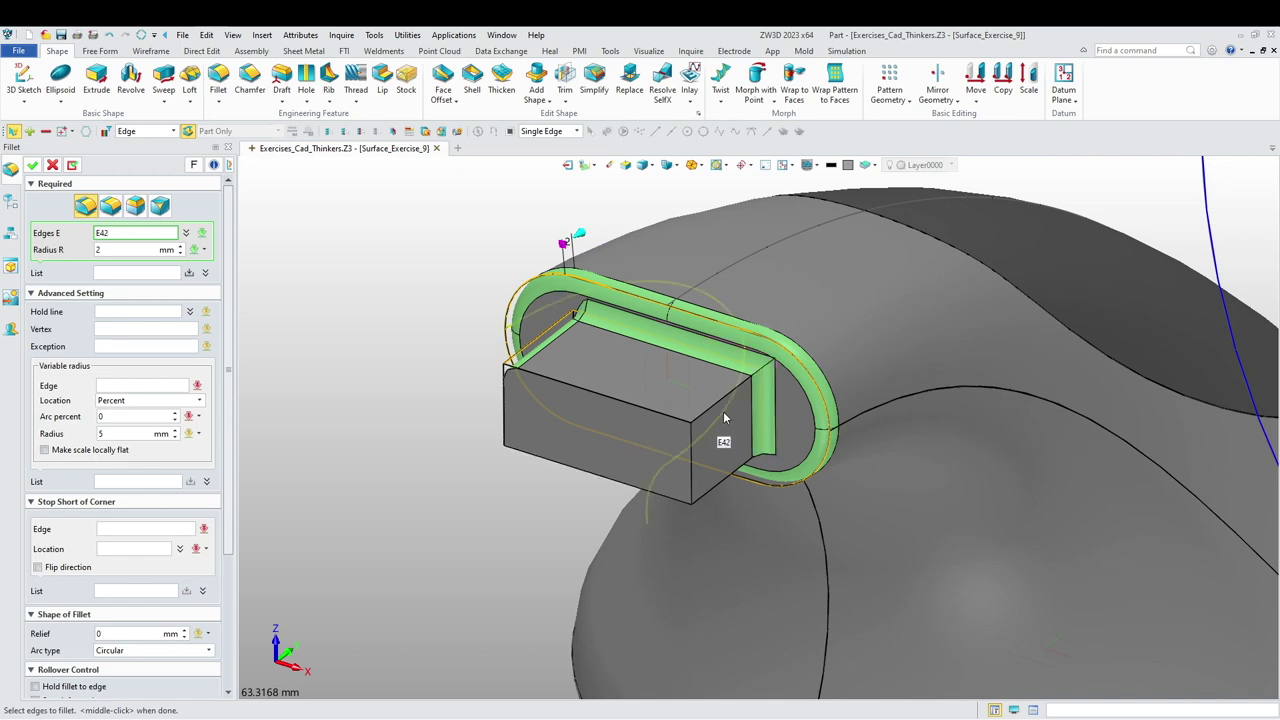
left_click(726, 400)
left_click(714, 482)
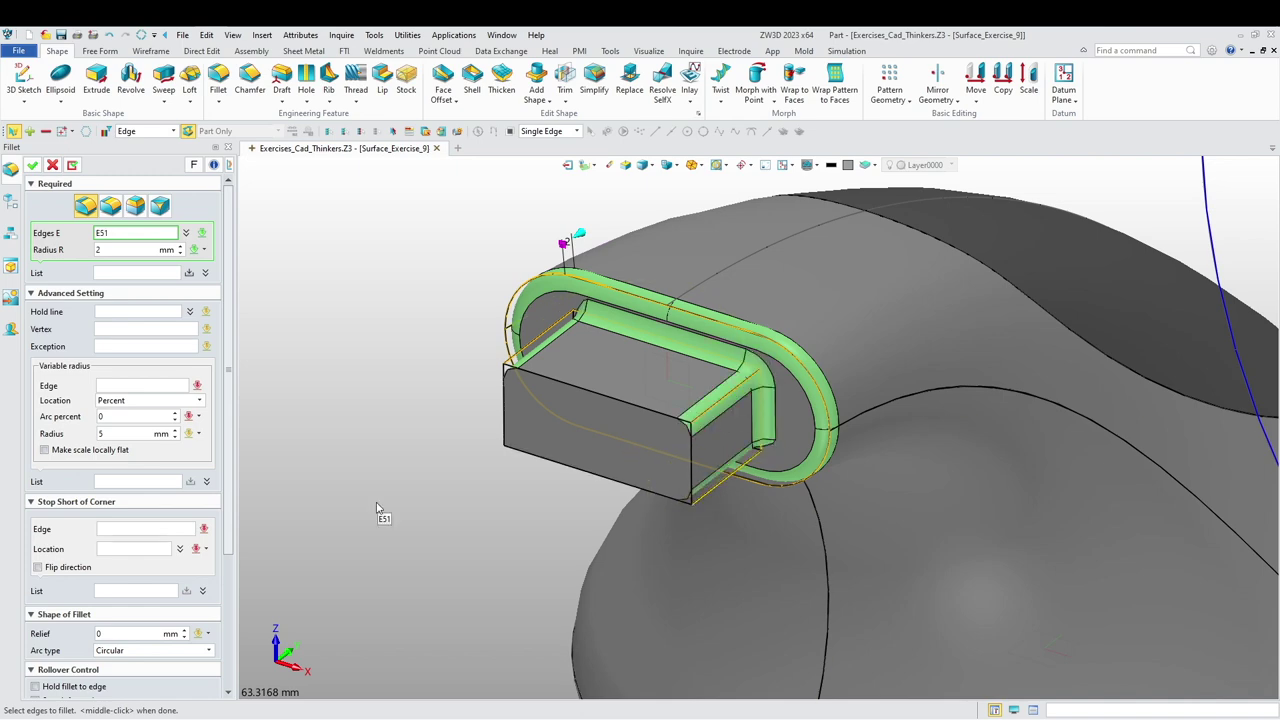
scroll(398, 510, "down", 2)
right_click_drag(409, 528, 698, 356)
left_click(752, 330)
left_click(733, 318)
left_click(763, 350)
right_click_drag(698, 356, 504, 419)
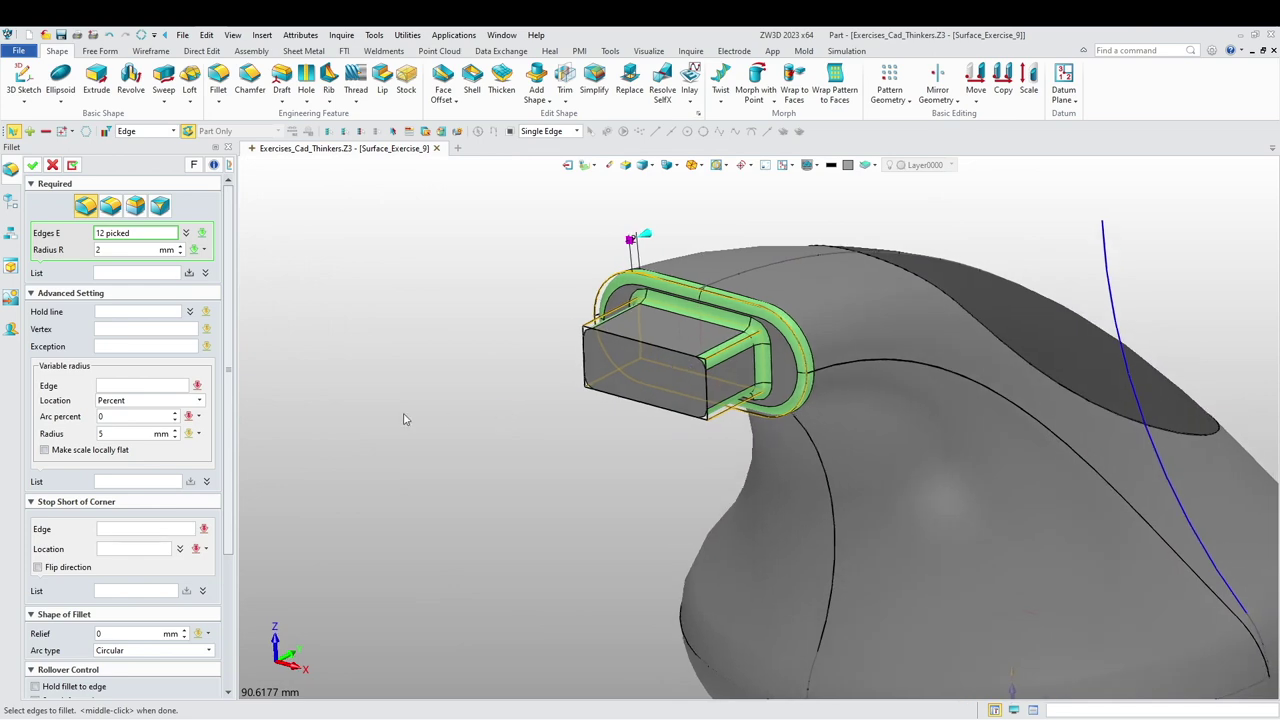
left_click(32, 166)
- Shell the whole body with a thickness of -1 mm, leaving the boss's end face open
right_click_drag(390, 377, 344, 337)
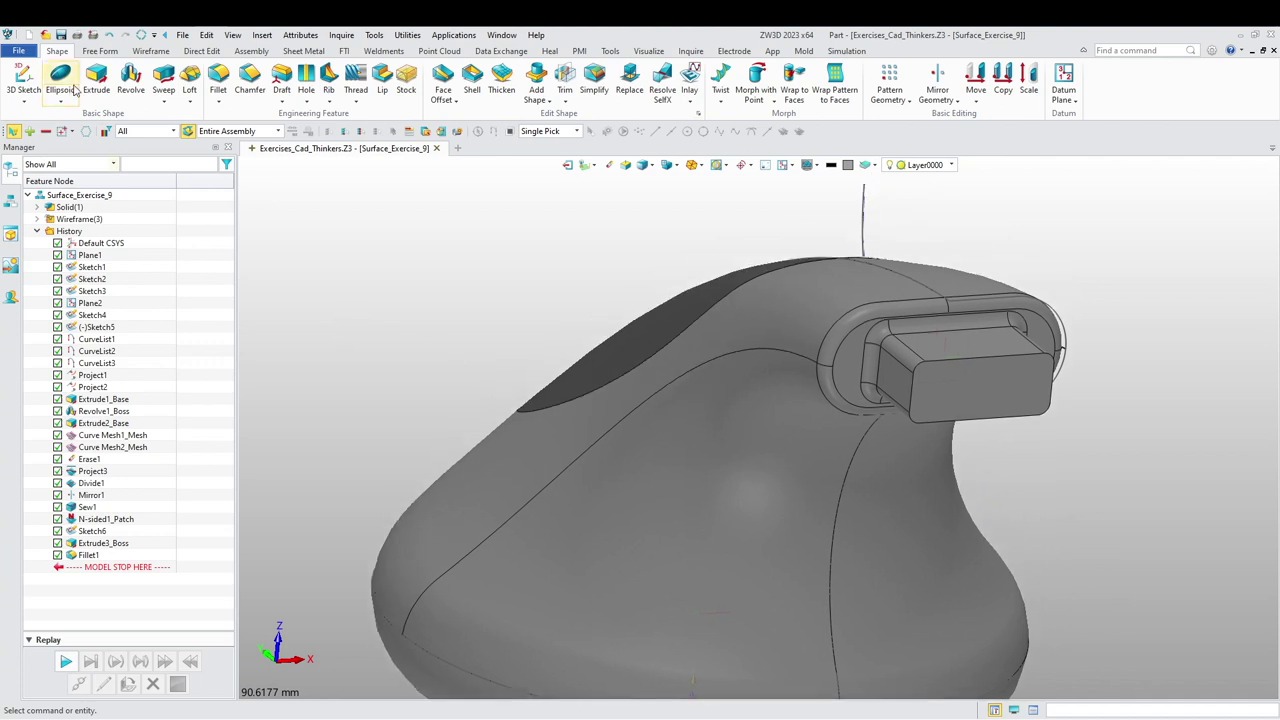
left_click(472, 80)
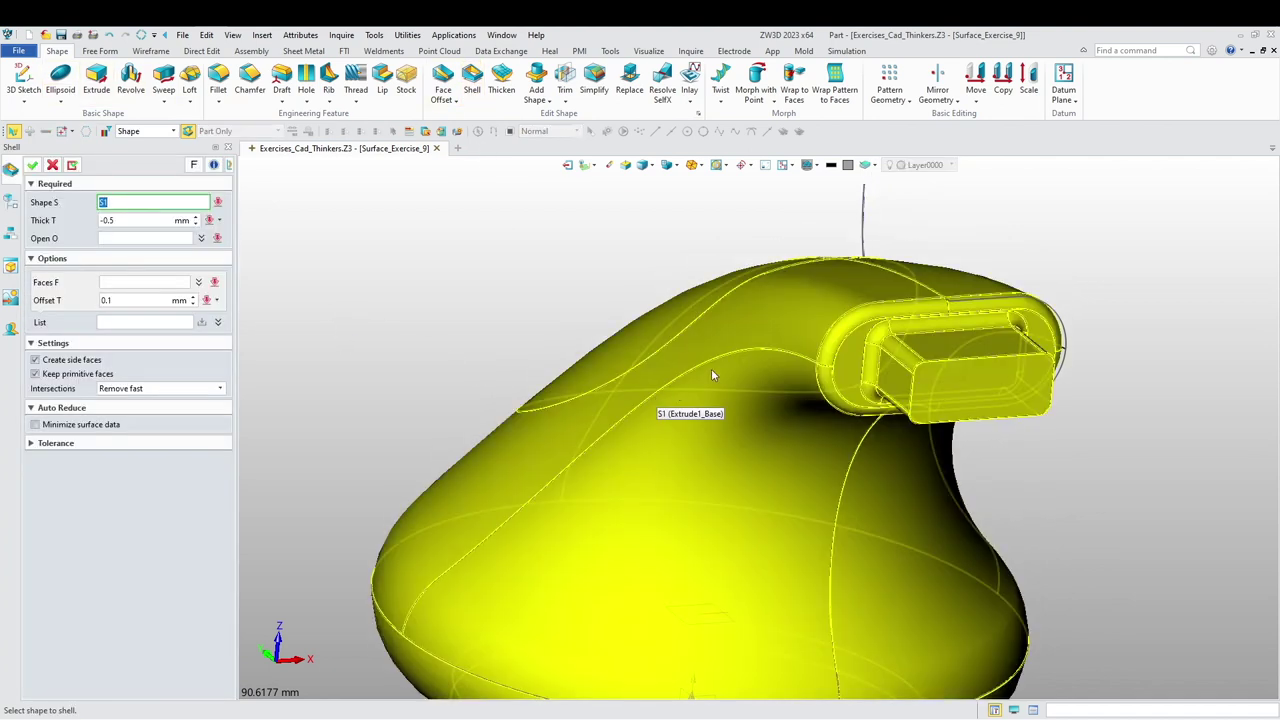
left_click(125, 224)
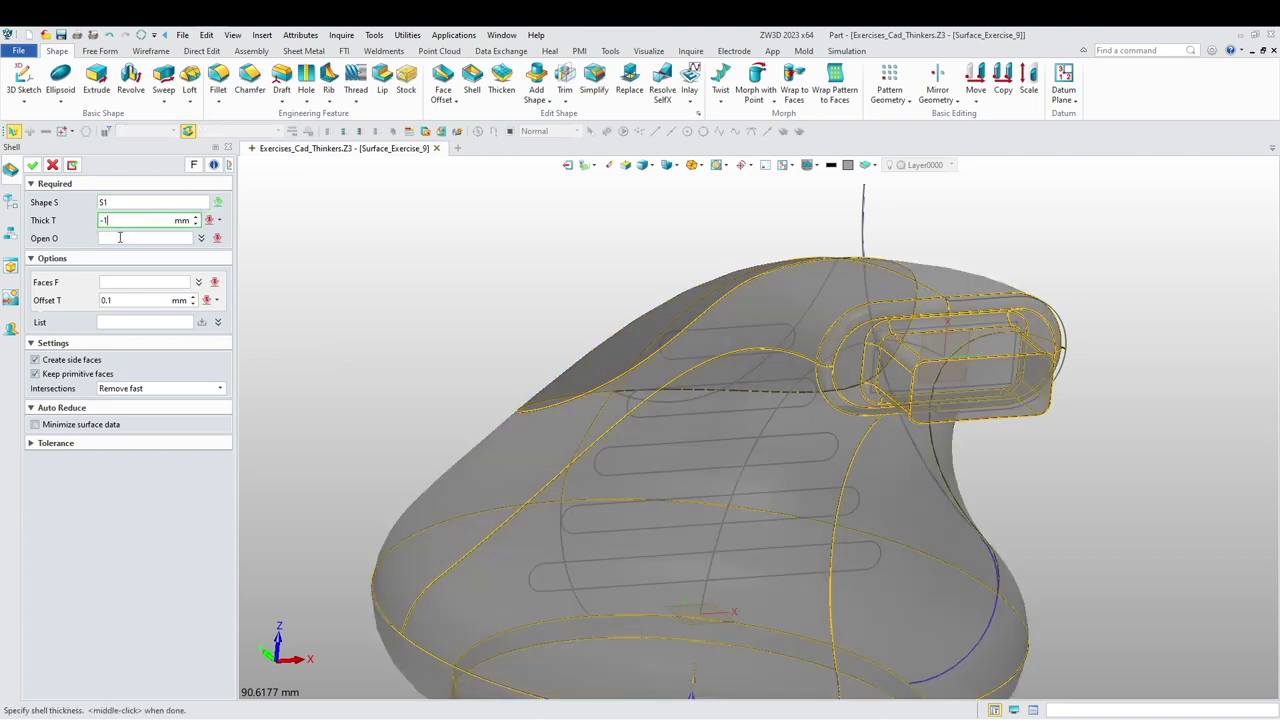
left_click(121, 237)
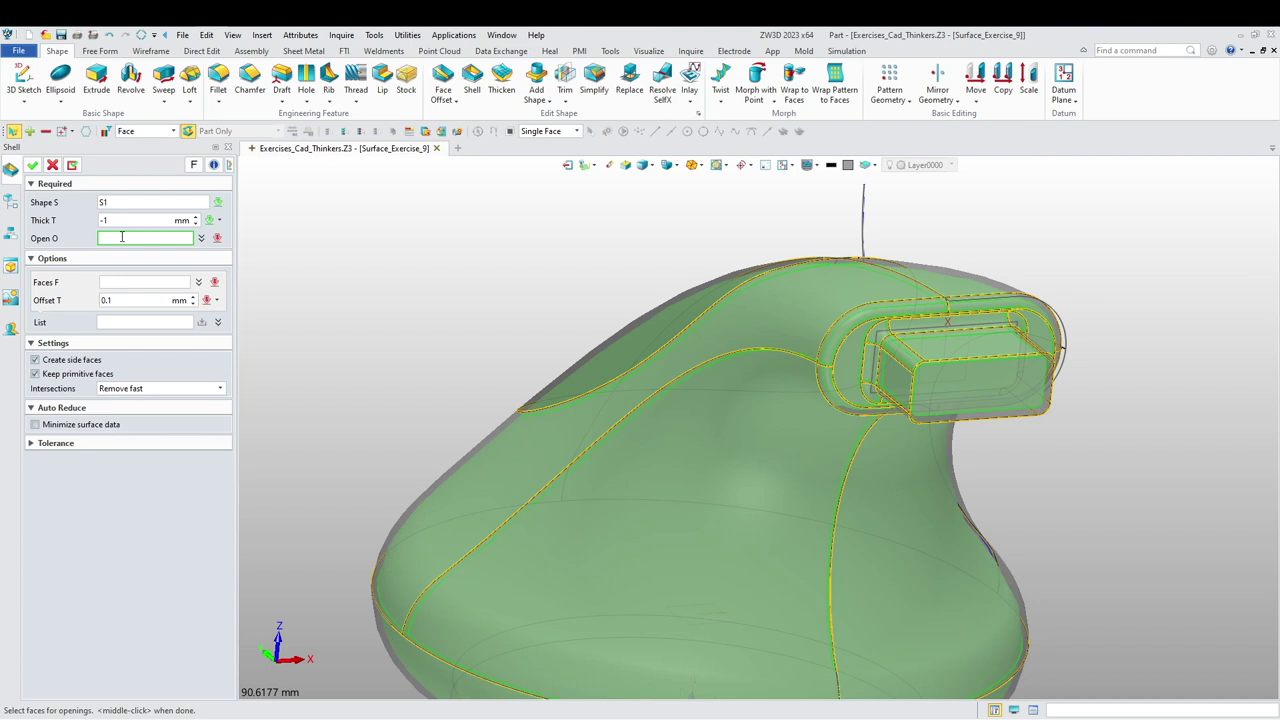
left_click(970, 385)
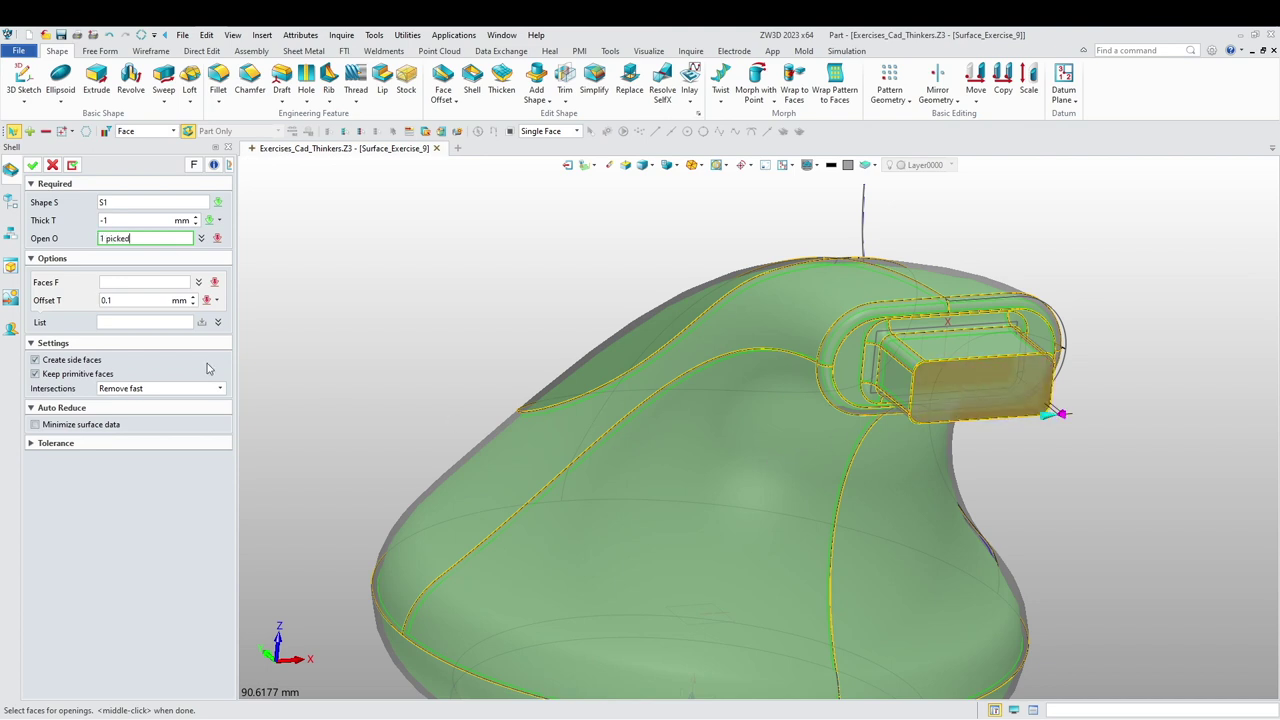
left_click(33, 166)
- Examine the shelled body and the hollow neck opening from several sides
scroll(415, 330, "down", 4)
right_click_drag(411, 366, 493, 378)
middle_click_drag(493, 378, 483, 415)
middle_click_drag(502, 363, 658, 540)
right_click_drag(658, 541, 654, 417)
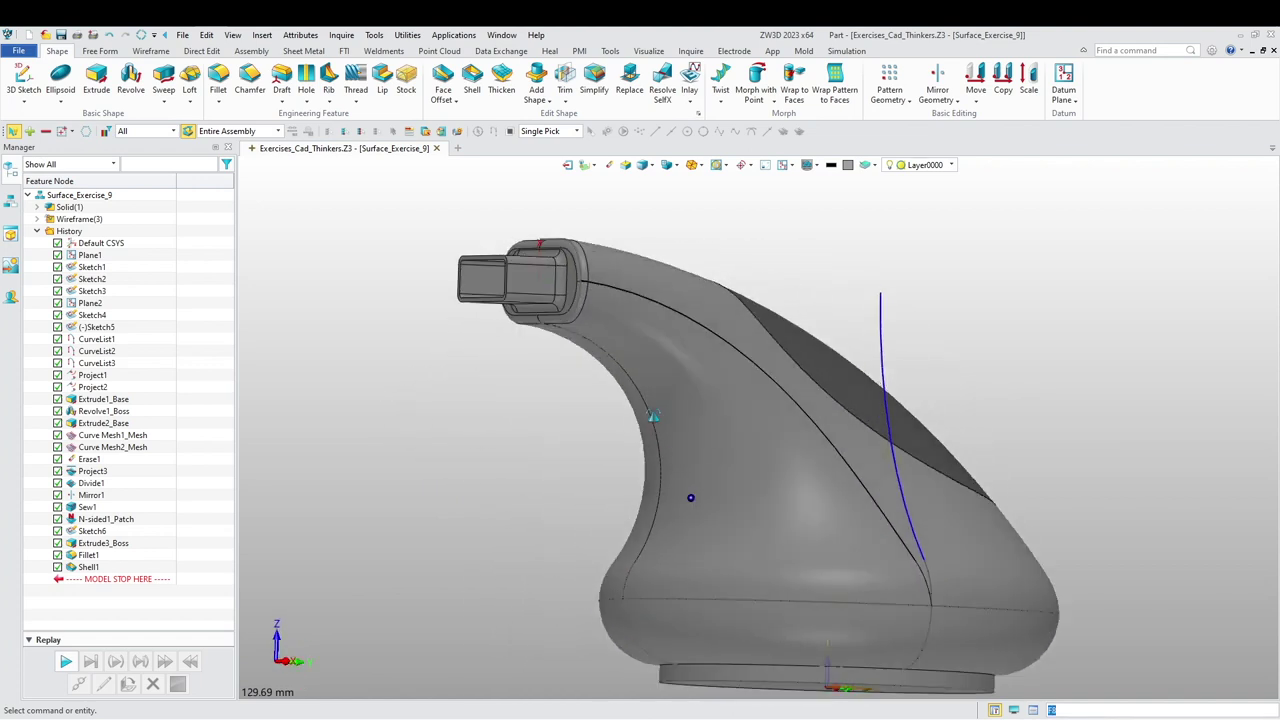
right_click_drag(703, 491, 671, 530)
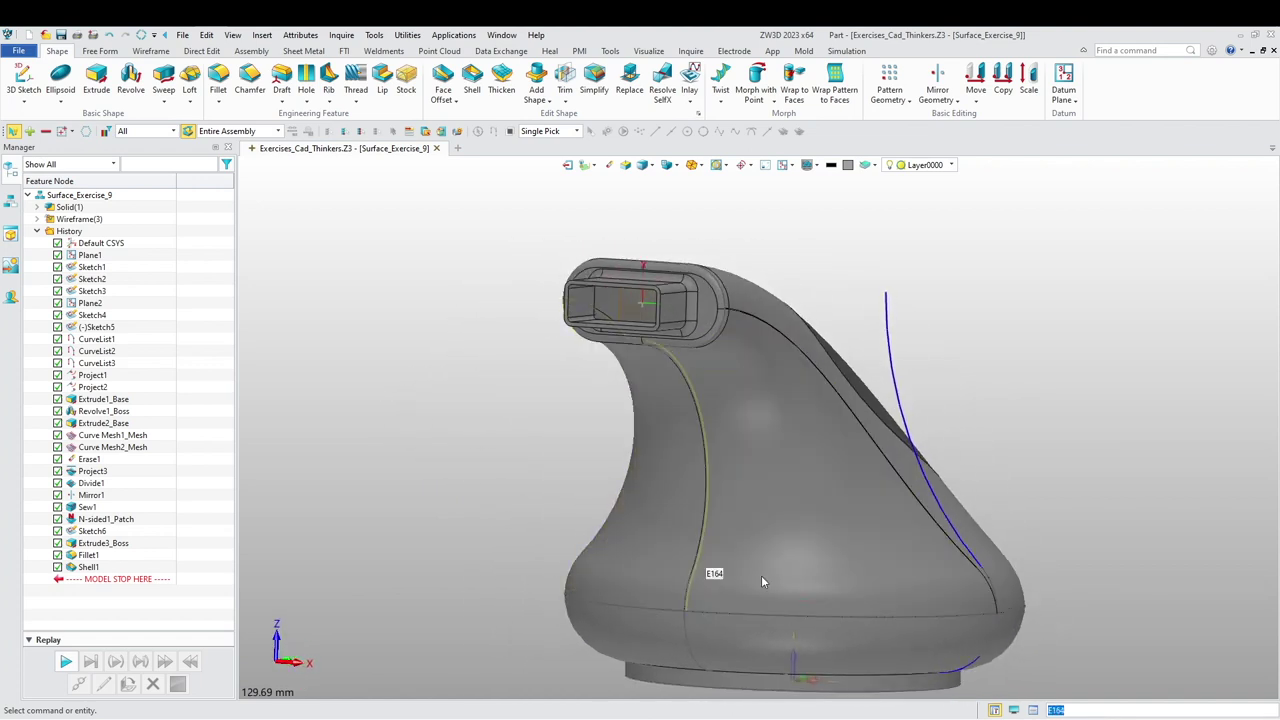
middle_click_drag(675, 430, 487, 500)
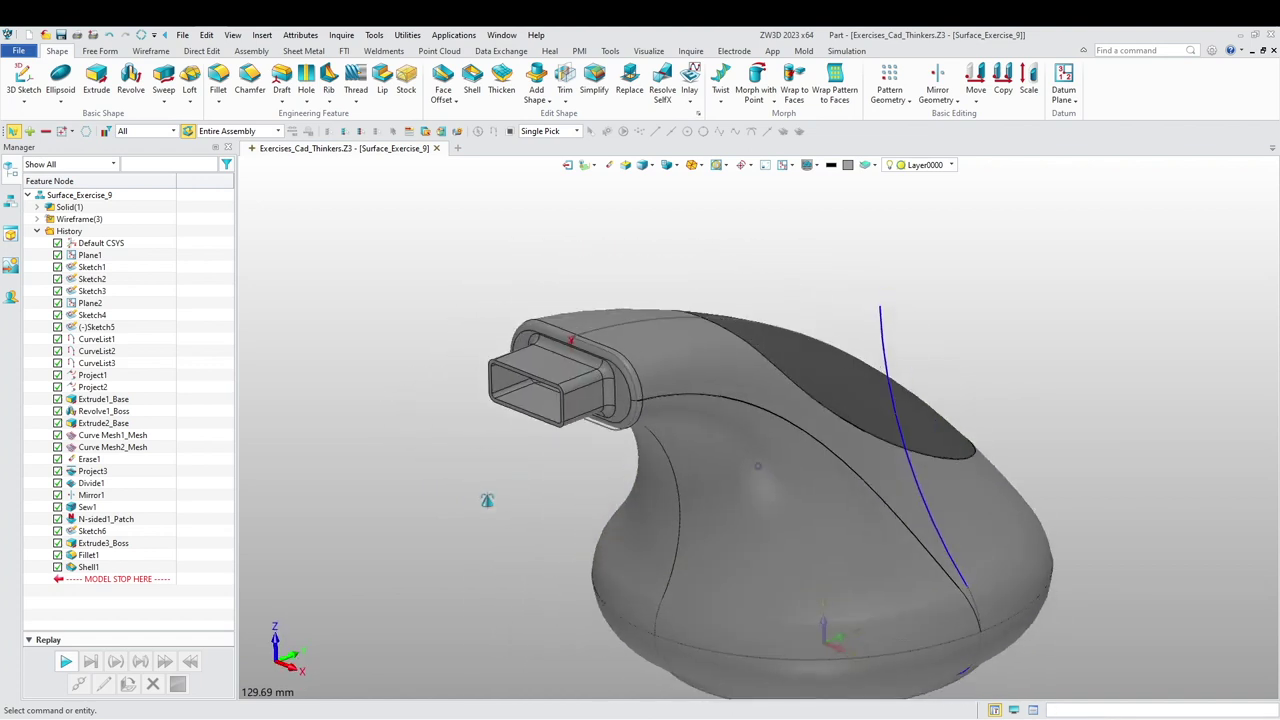
- Display the model as wireframe and start an Extrude with the pick filter set to Curve
left_click(643, 167)
middle_click_drag(384, 514, 364, 450)
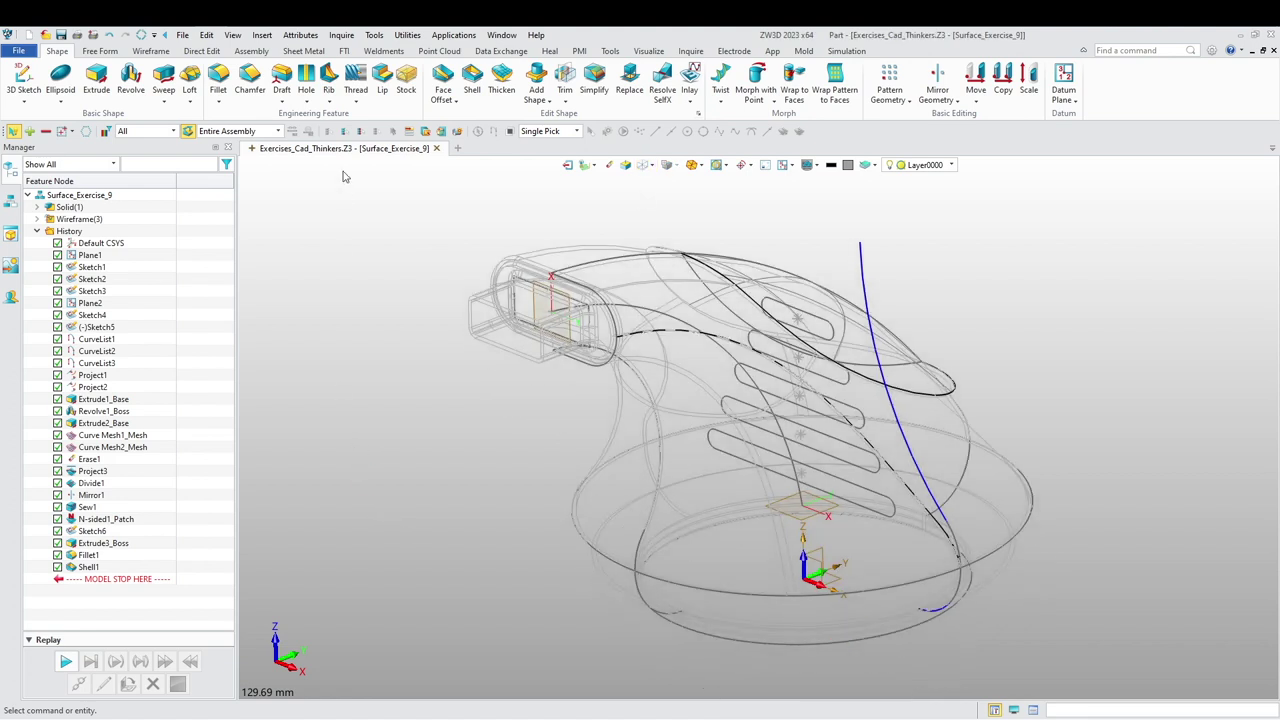
left_click(97, 80)
left_click(830, 395)
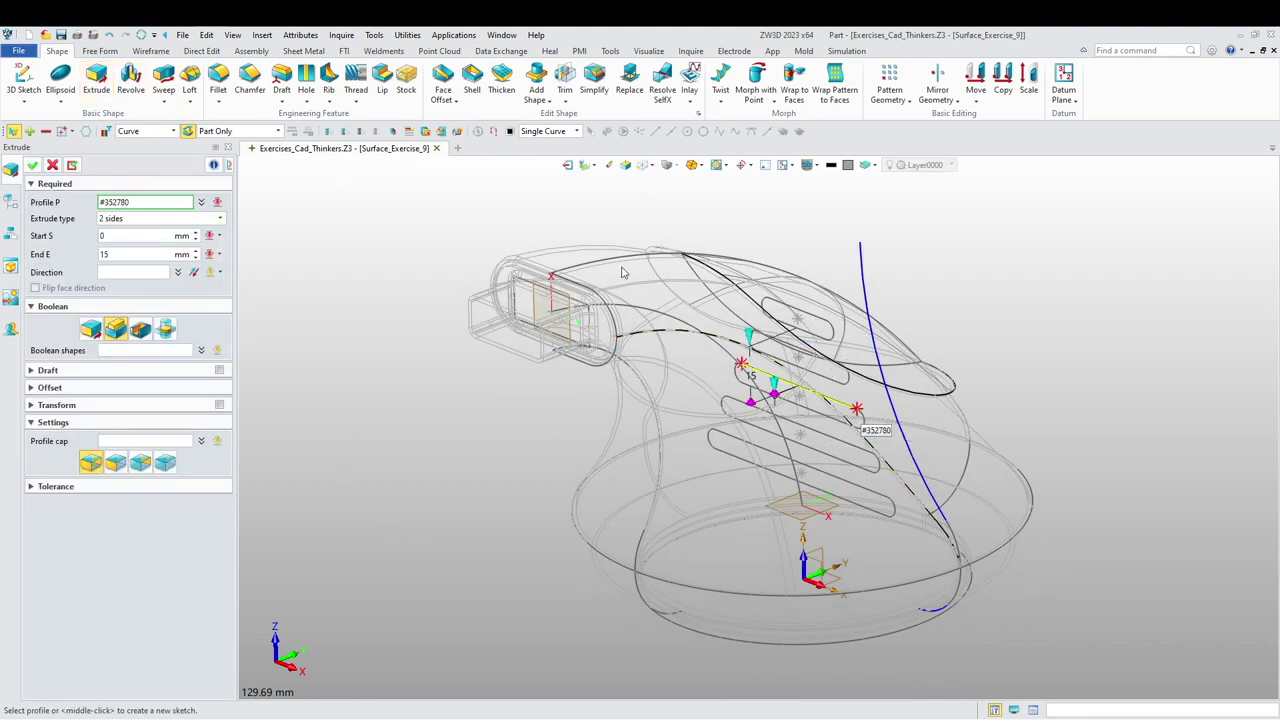
left_click(642, 165)
left_click(642, 165)
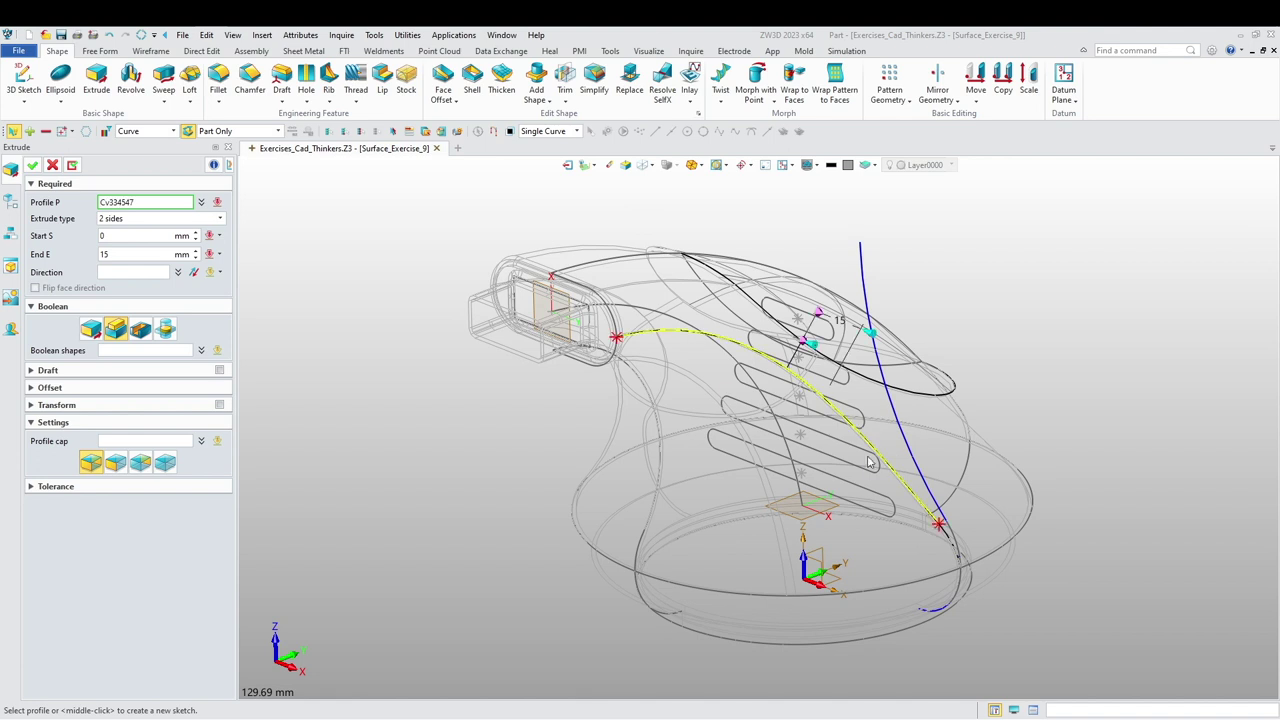
key("Escape")
scroll(809, 373, "up", 2)
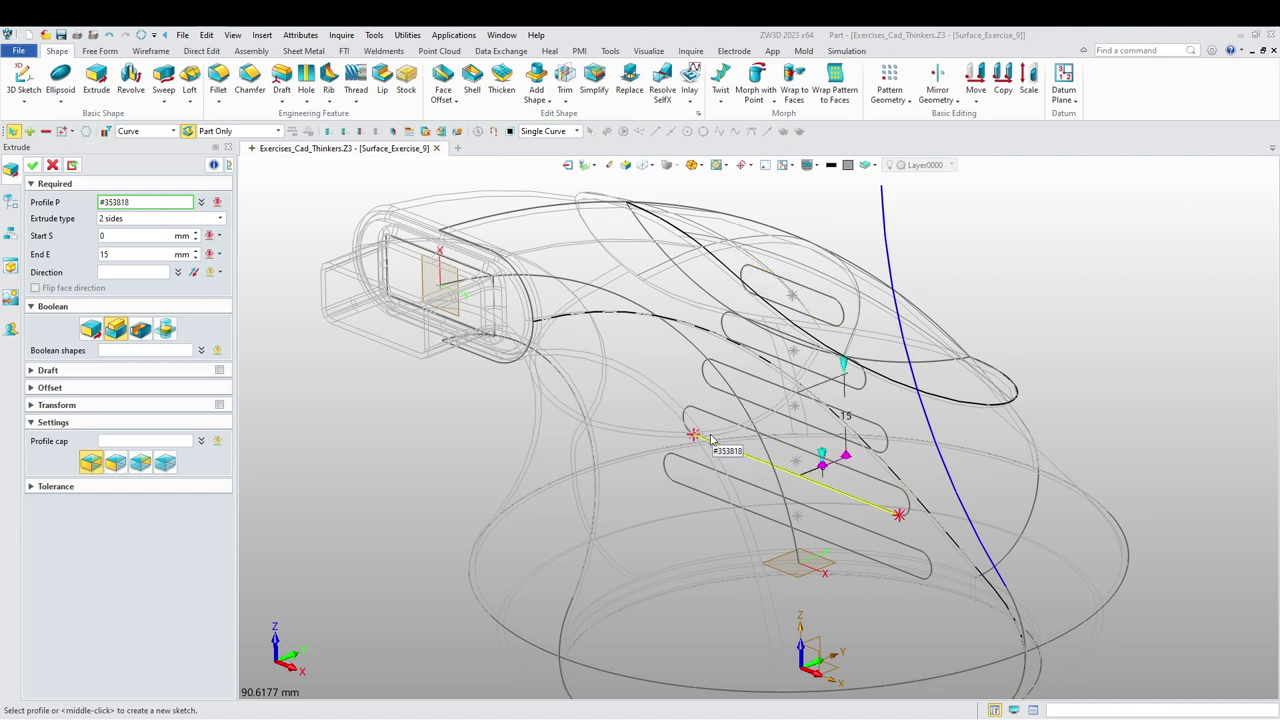
left_click(166, 134)
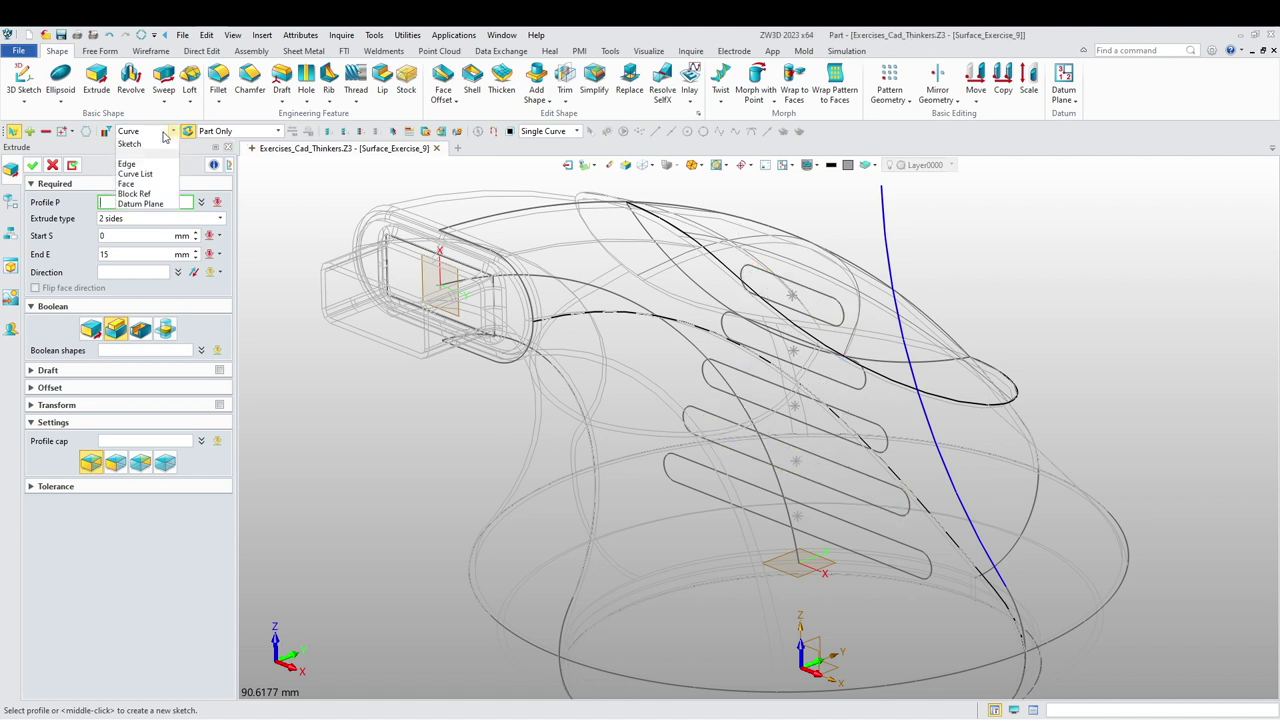
left_click(136, 162)
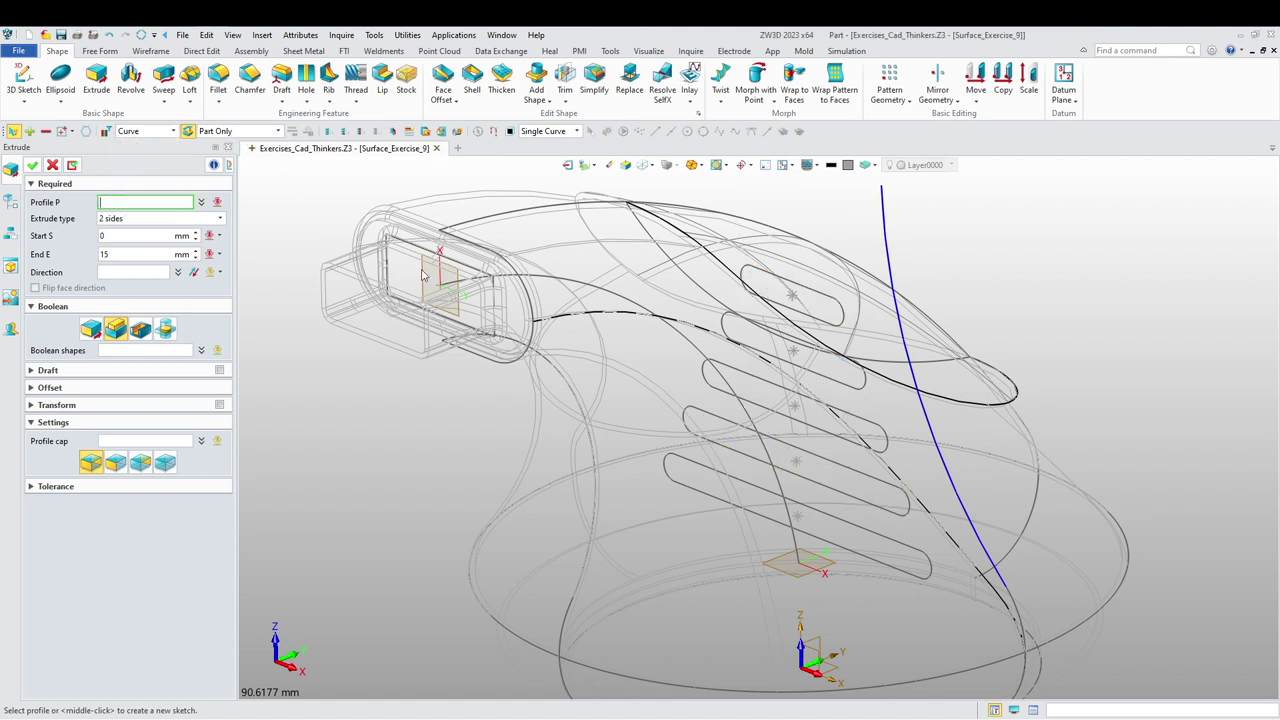
- Select the five slot outlines inside the body as the extrusion profiles
left_click(815, 293)
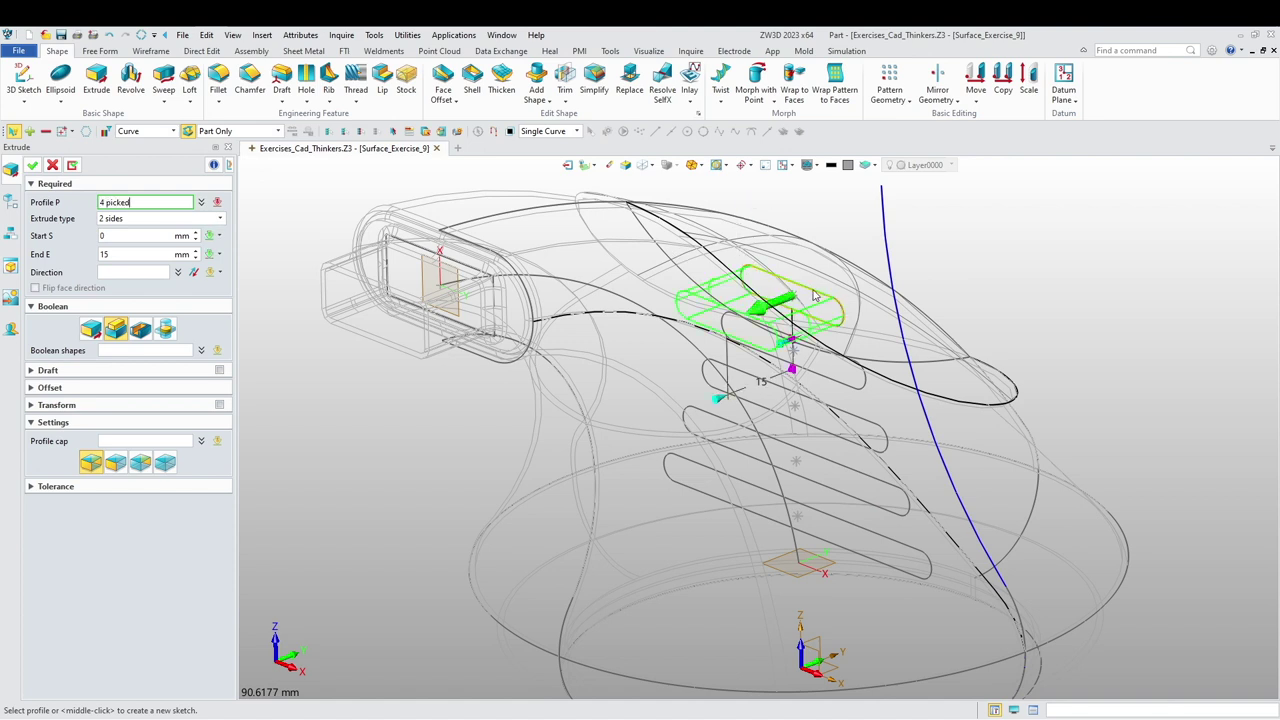
left_click(836, 393)
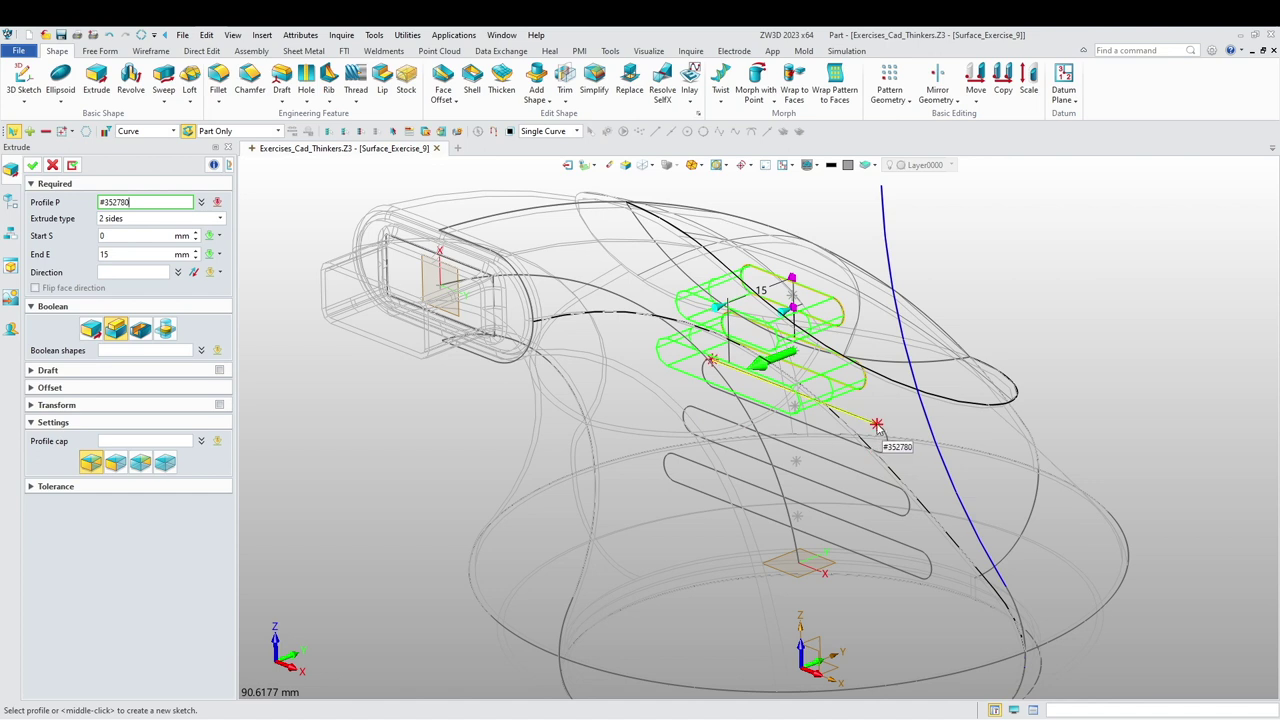
left_click(866, 425)
left_click(870, 484)
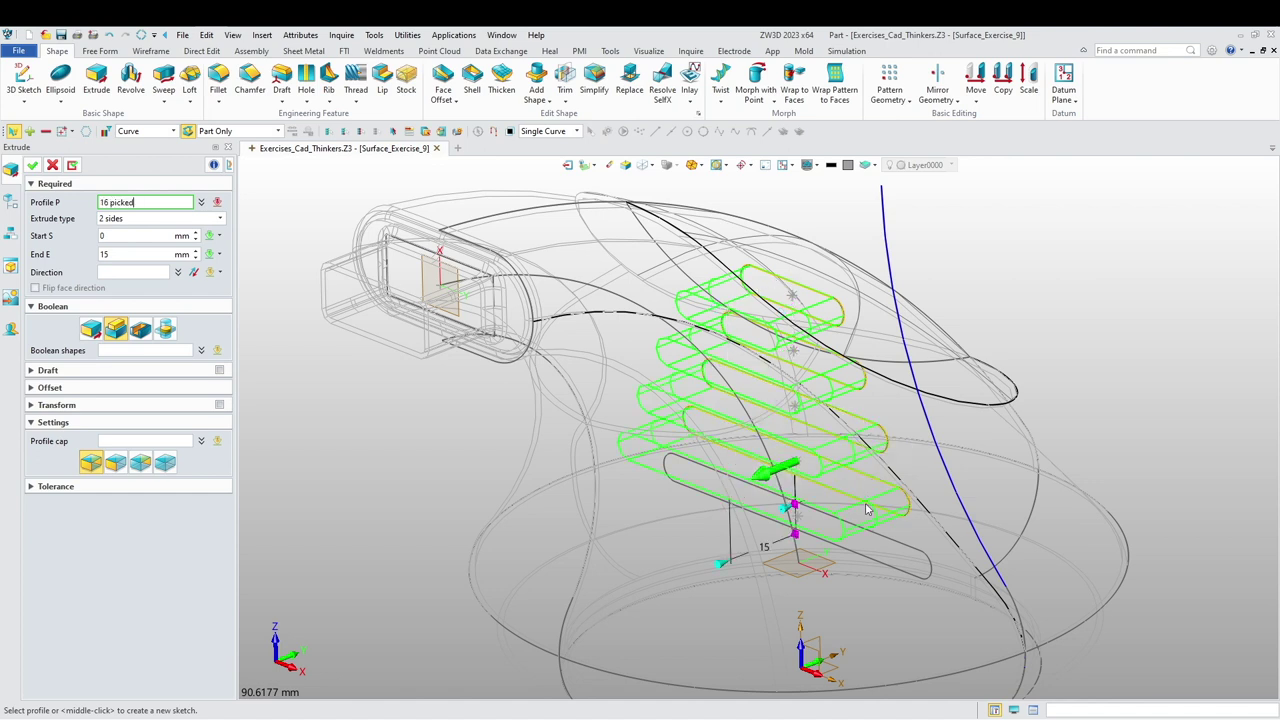
left_click(893, 544)
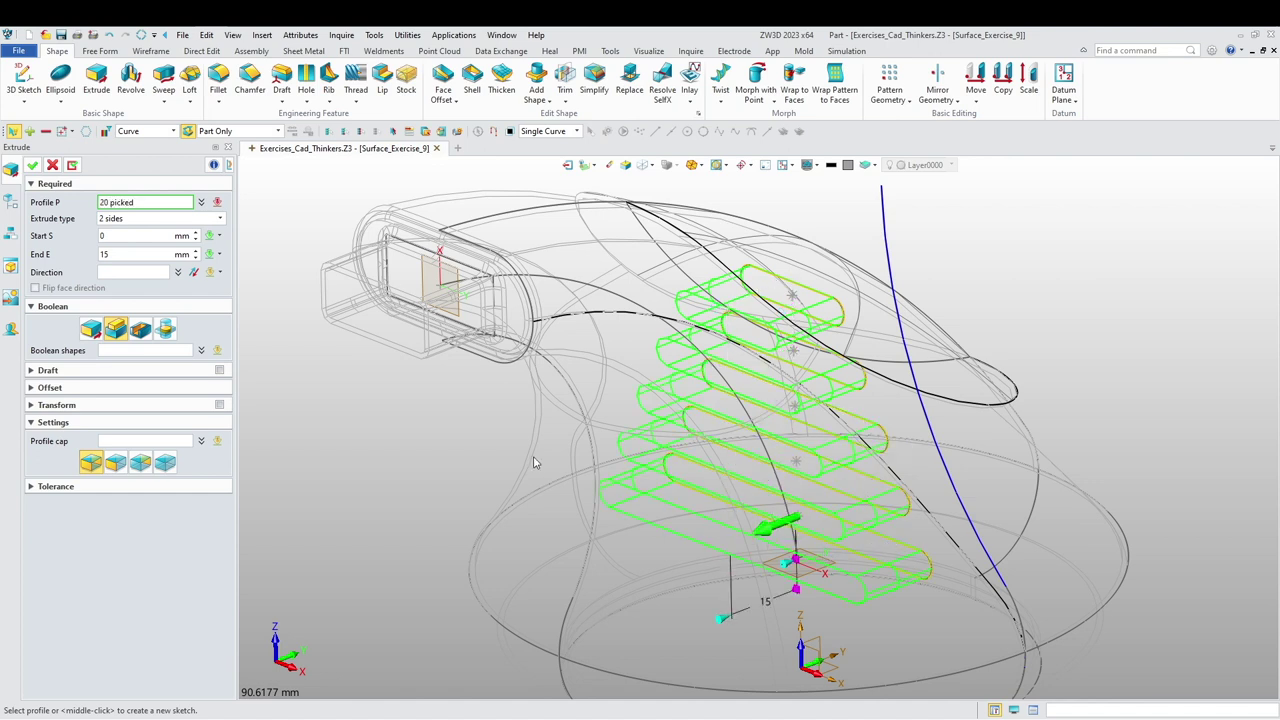
- Stretch the slot extrusion toward the neck side so it starts at about 21.3 mm and ends at about 69.7 mm
mouse_move(402, 438)
middle_mouse_down()
mouse_move(441, 427)
mouse_move(434, 450)
mouse_move(384, 437)
middle_mouse_up()
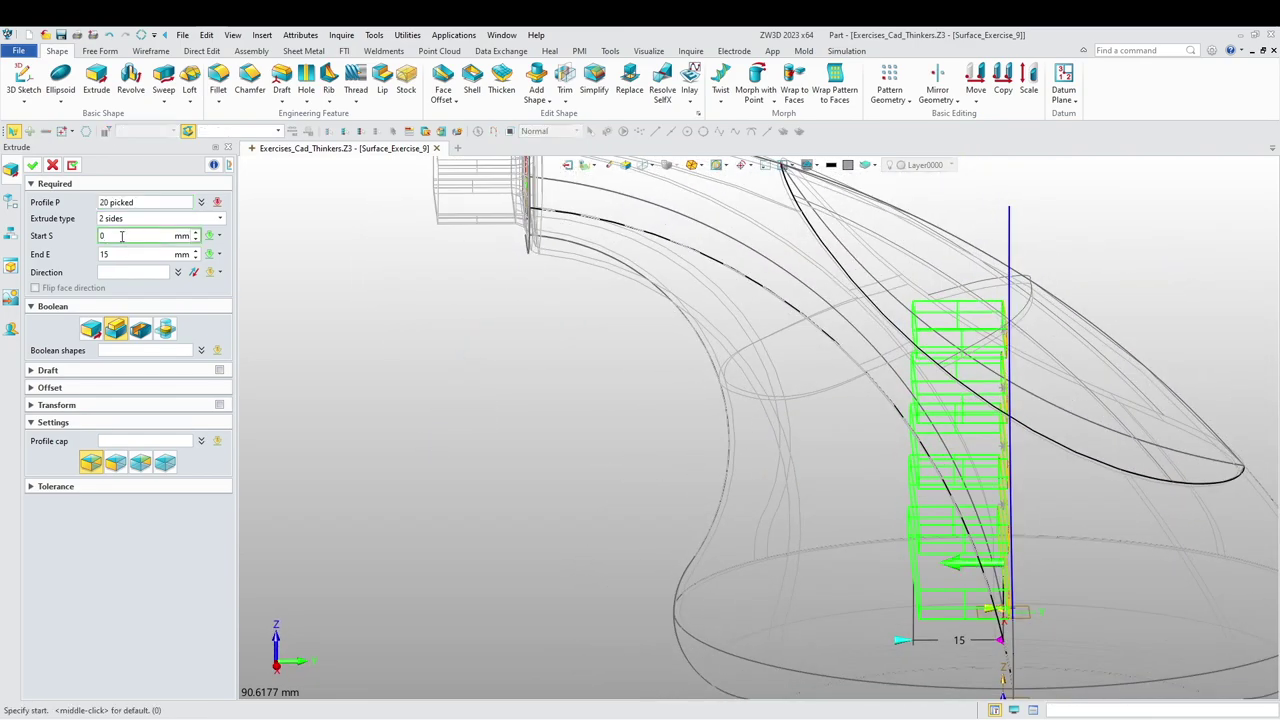
left_click_drag(908, 647, 597, 633)
left_click_drag(996, 613, 905, 614)
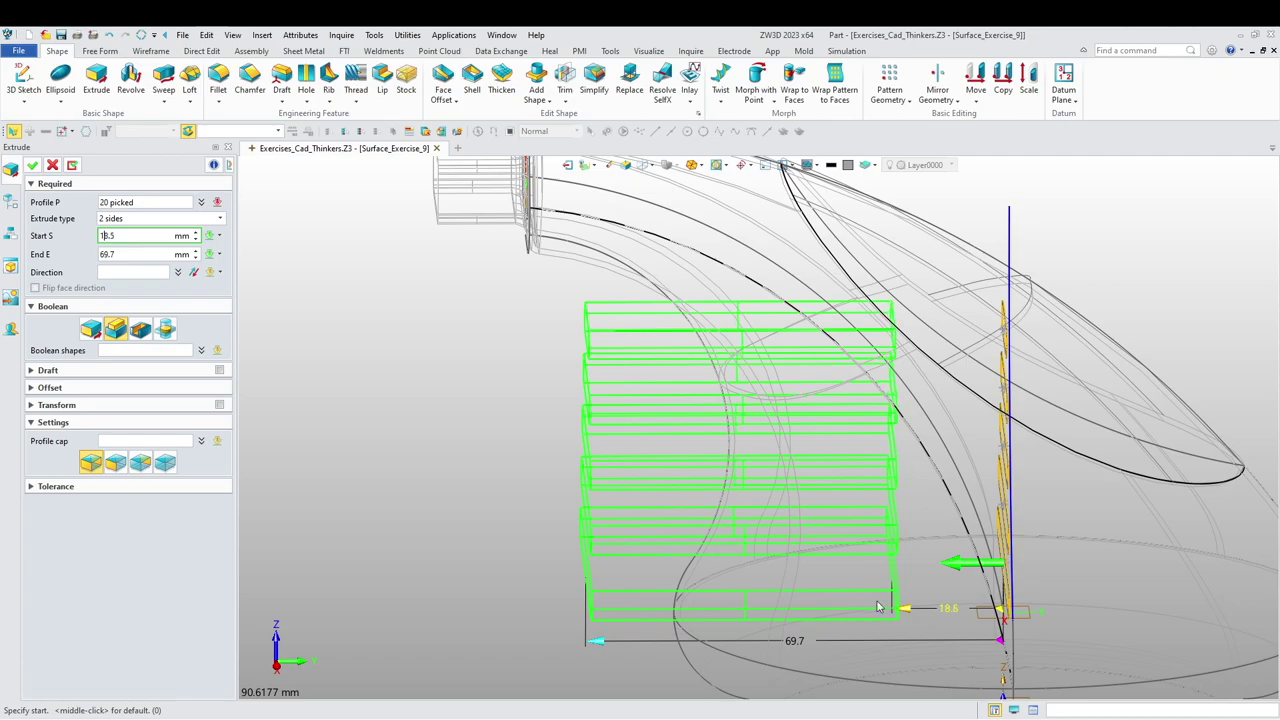
middle_click_drag(487, 504, 583, 524)
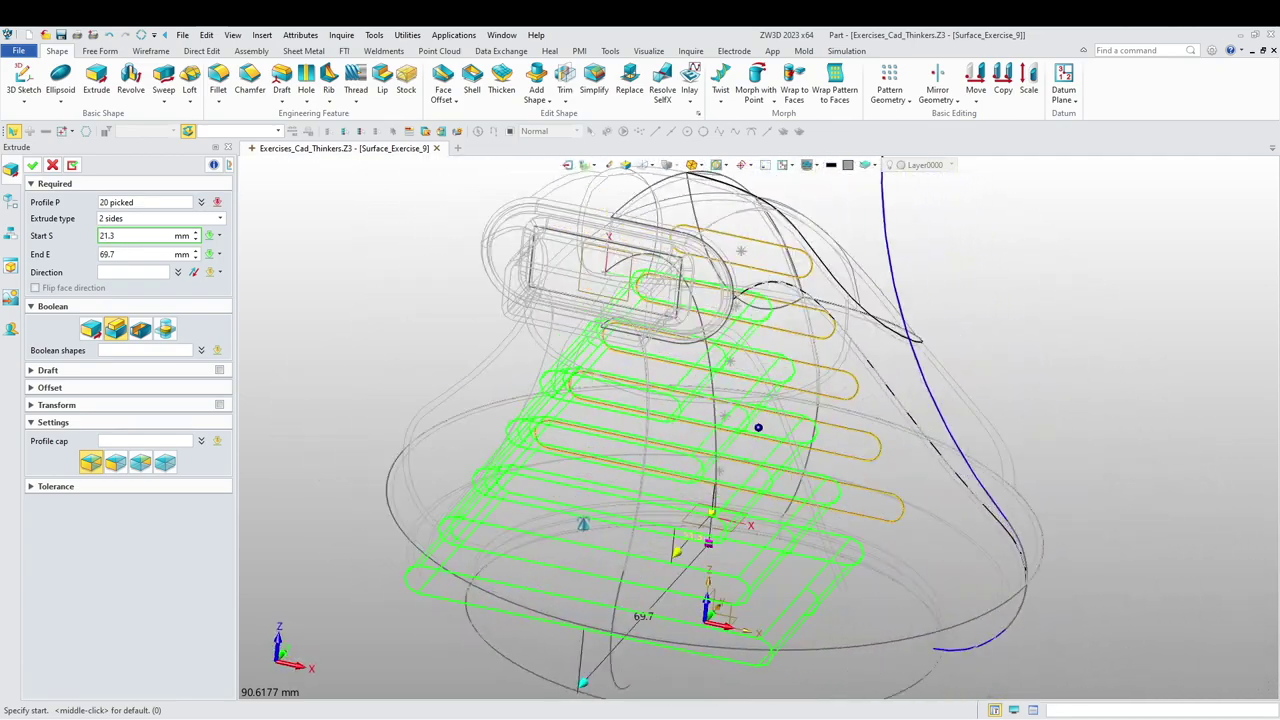
- Return to shaded display and apply the slot extrusion as a cut that removes material from the body
left_click(642, 167)
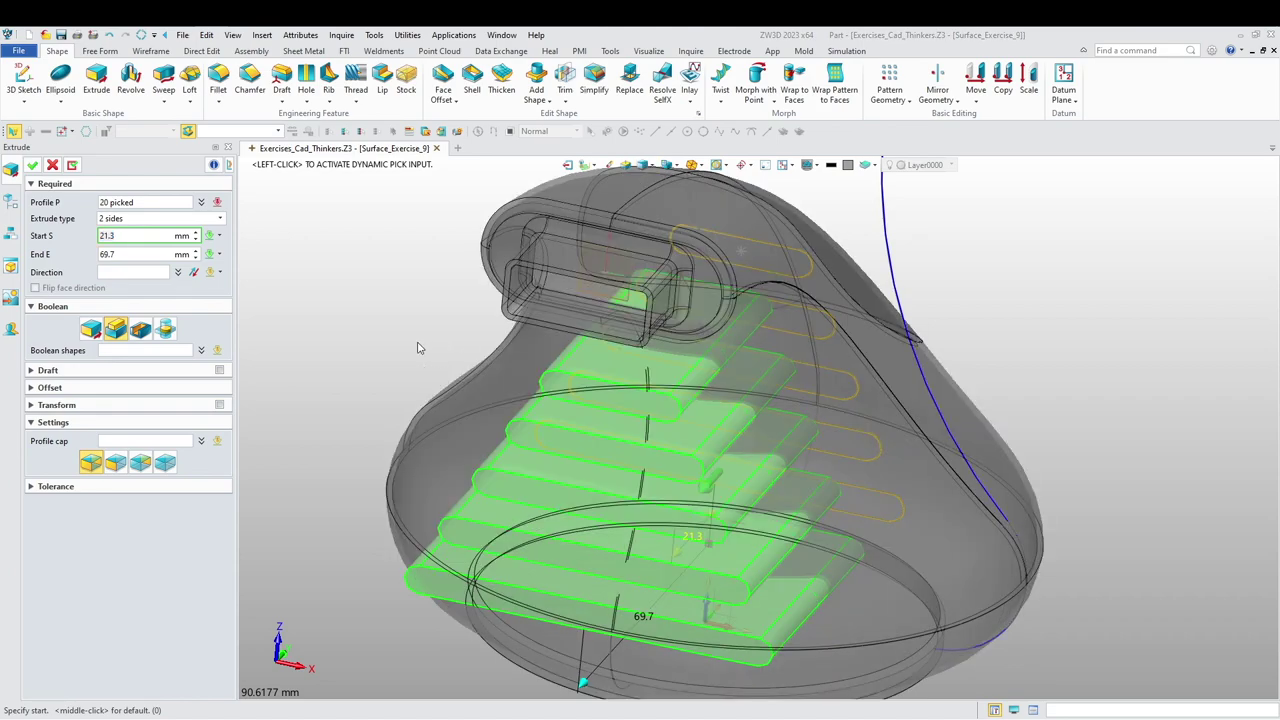
middle_click_drag(457, 377, 259, 301)
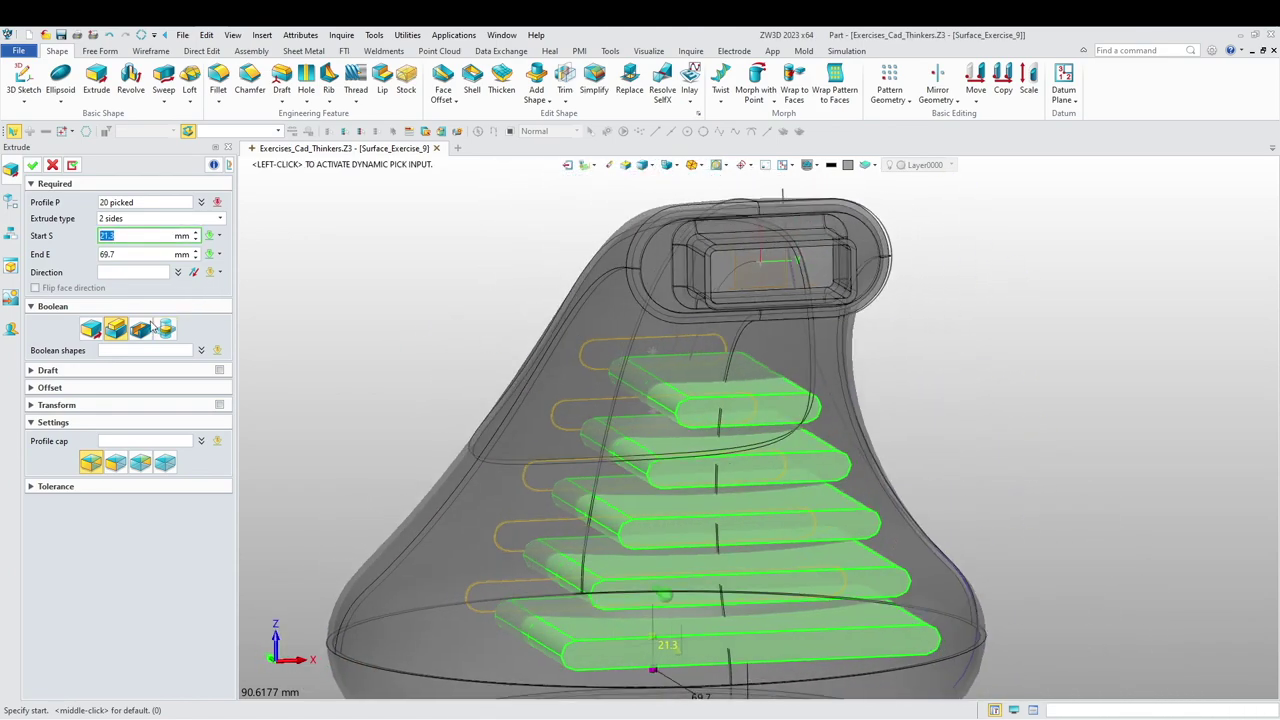
left_click(146, 328)
middle_click_drag(417, 376, 479, 375, "shift")
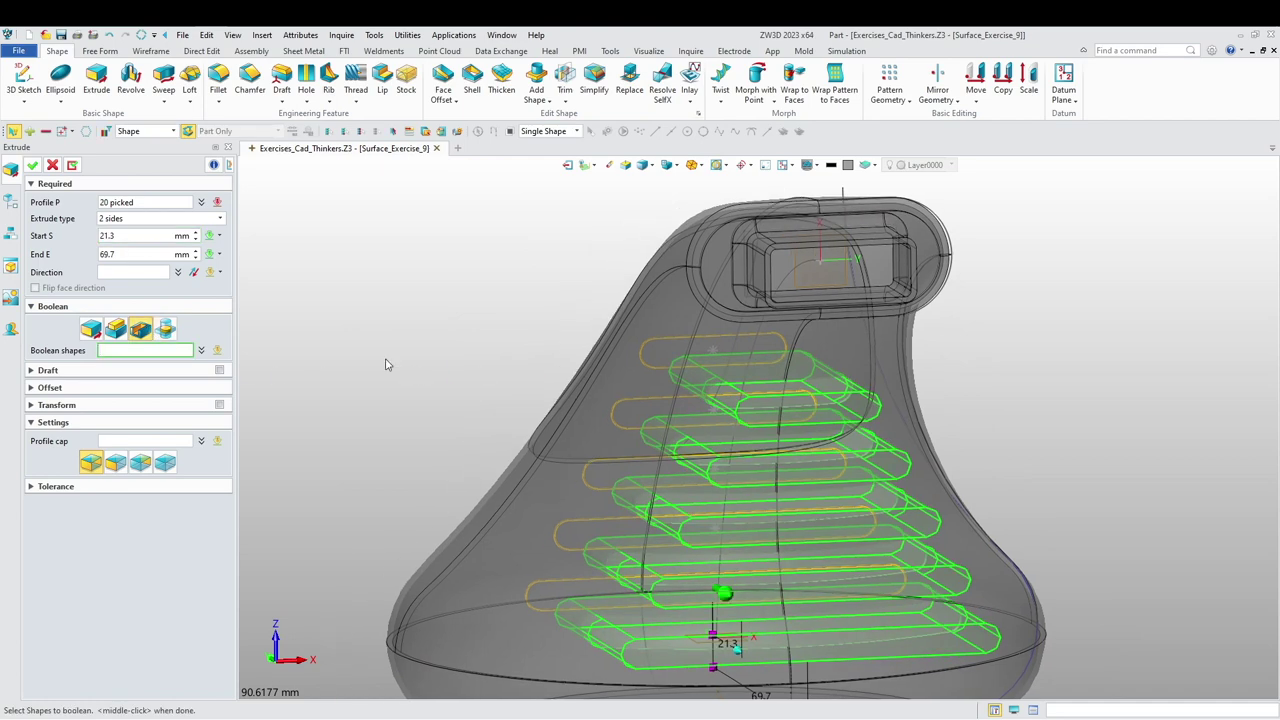
left_click(33, 165)
- Fillet the upper and lower edges of the ring at the body's base with a 2 mm radius
middle_click_drag(389, 369, 441, 371)
scroll(459, 459, "up", 1)
right_click_drag(539, 450, 544, 414)
middle_click_drag(543, 414, 451, 364)
scroll(671, 505, "up", 5)
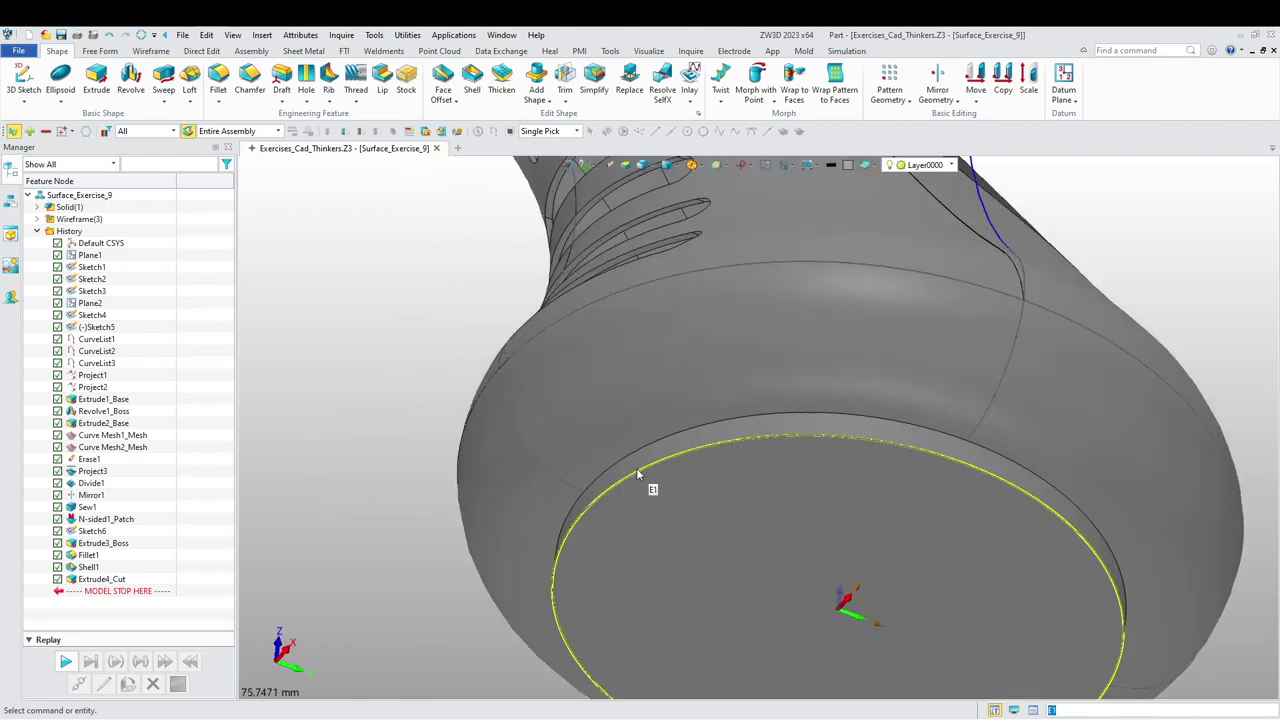
left_click(218, 85)
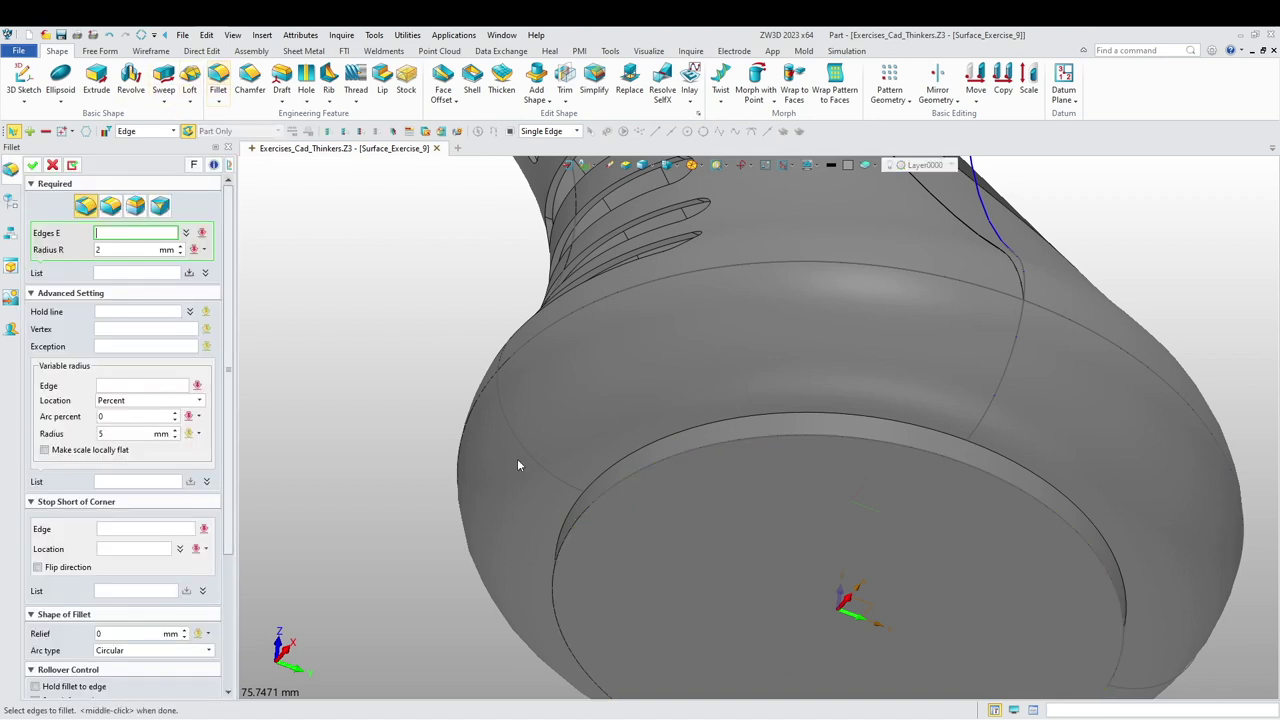
left_click(607, 470)
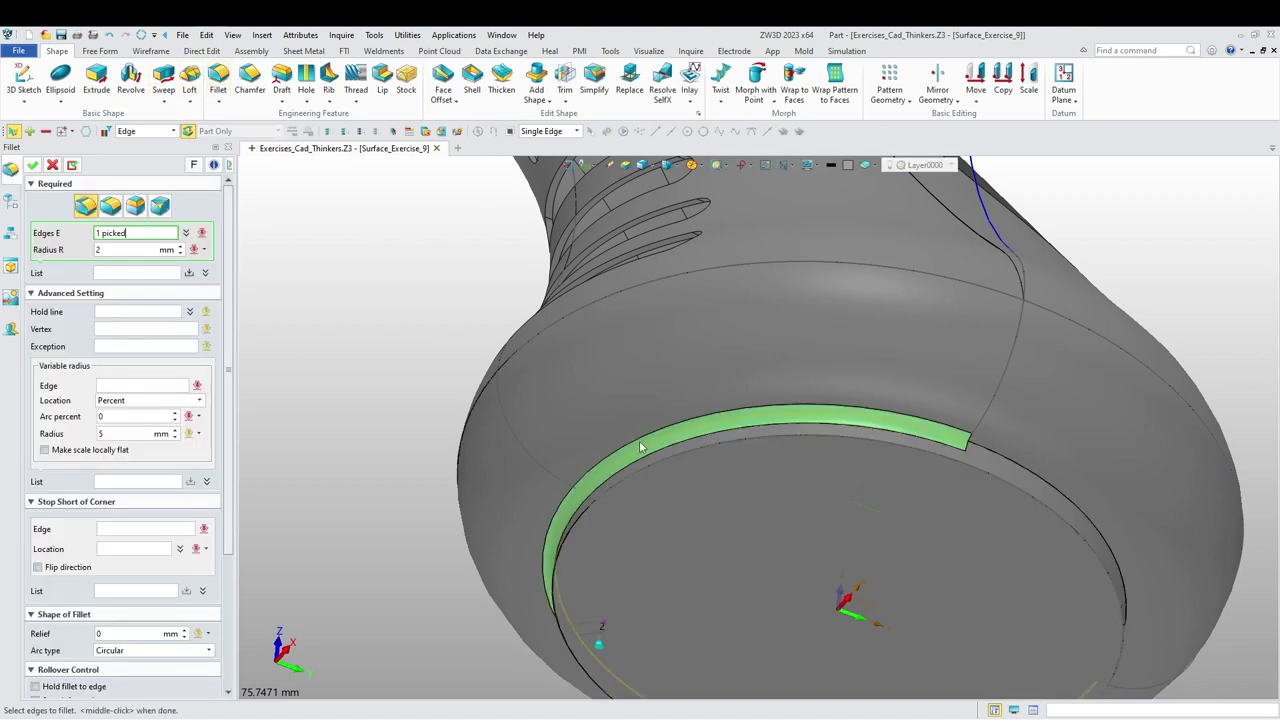
left_click(1009, 463)
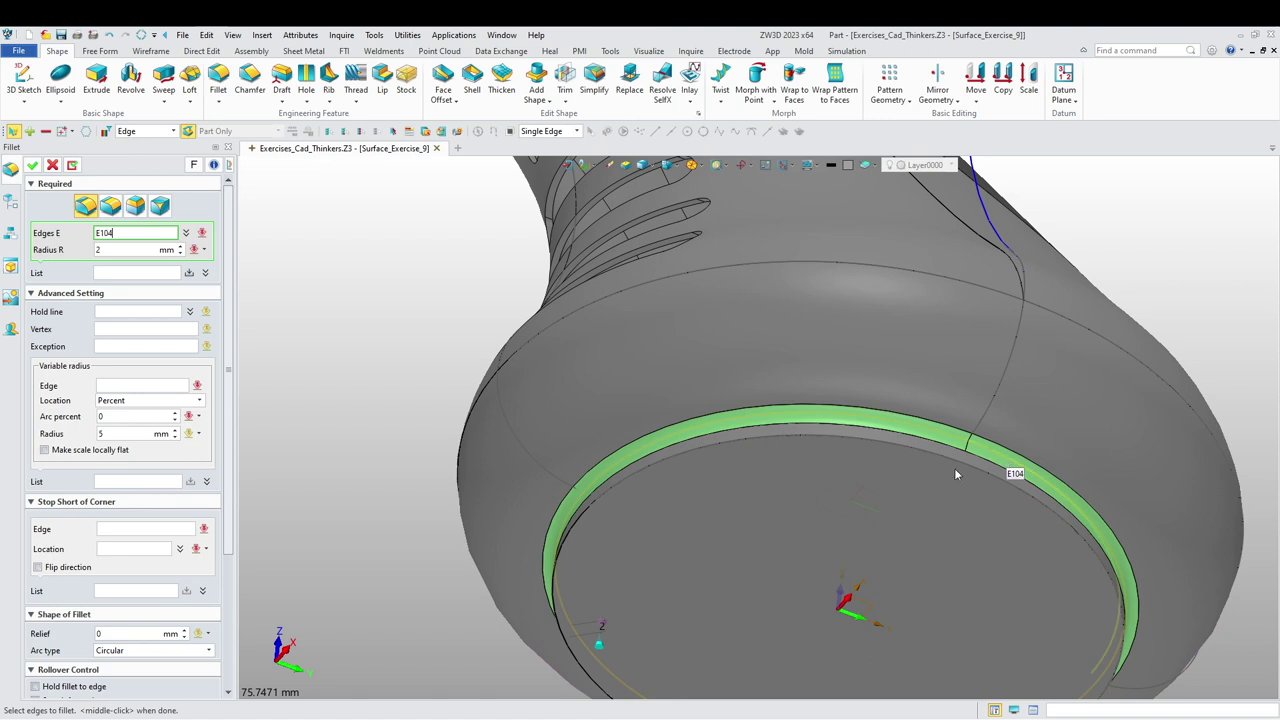
left_click(954, 466)
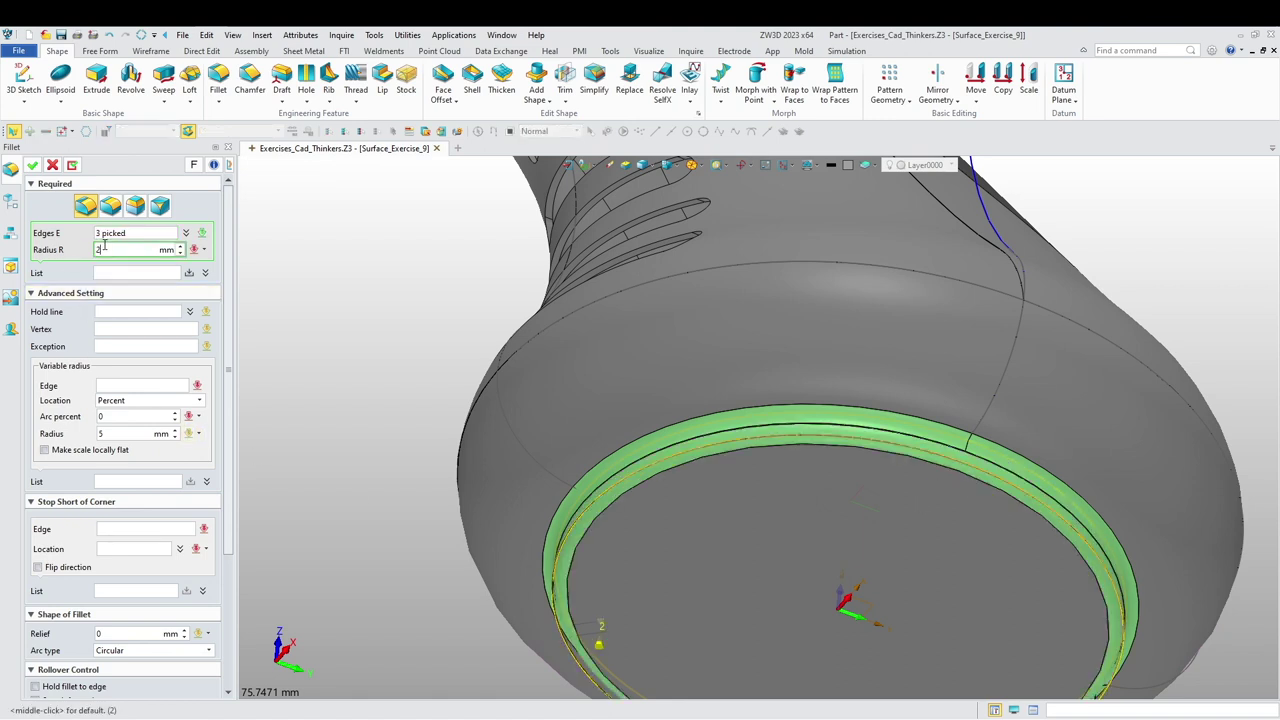
left_click(33, 166)
- Isolate the finished solid by blanking it and swapping entity visibility, so that sketches, planes and curves are hidden
right_click_drag(380, 400, 625, 481)
middle_click_drag(442, 572, 639, 450)
scroll(507, 563, "up", 3)
scroll(507, 567, "down", 5)
right_click_drag(584, 553, 715, 560)
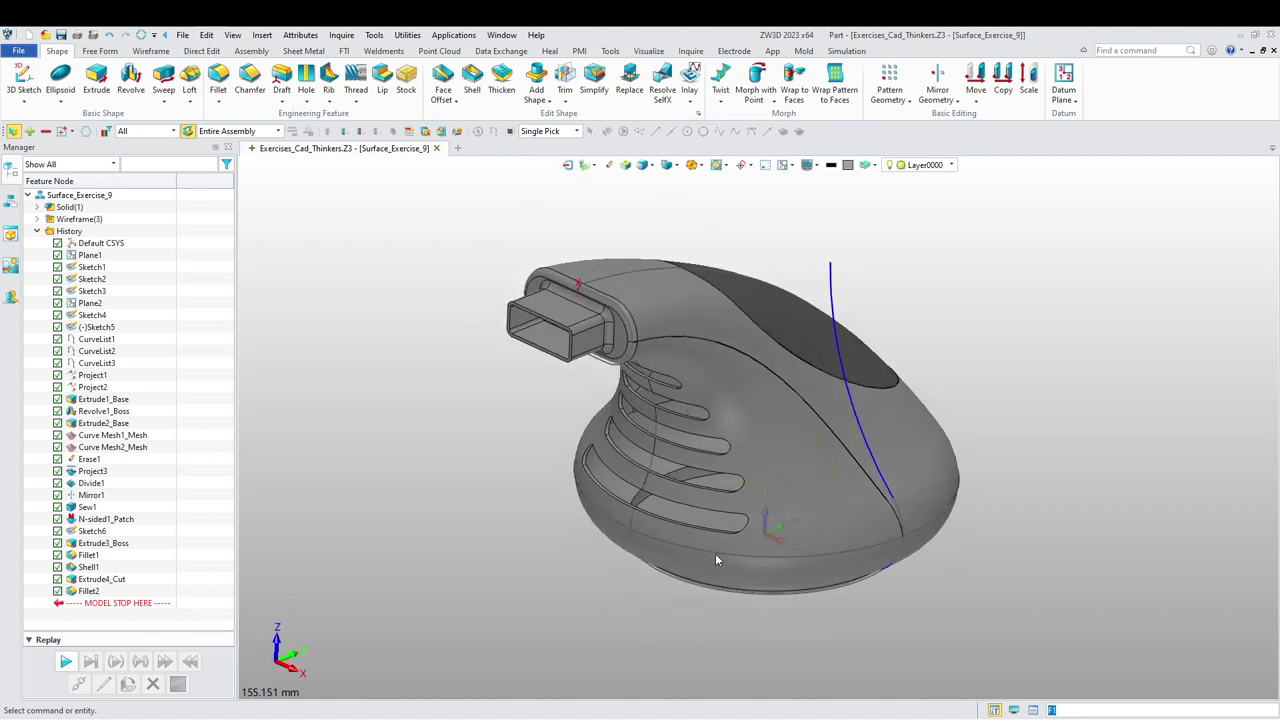
left_click(831, 182)
left_click(768, 326)
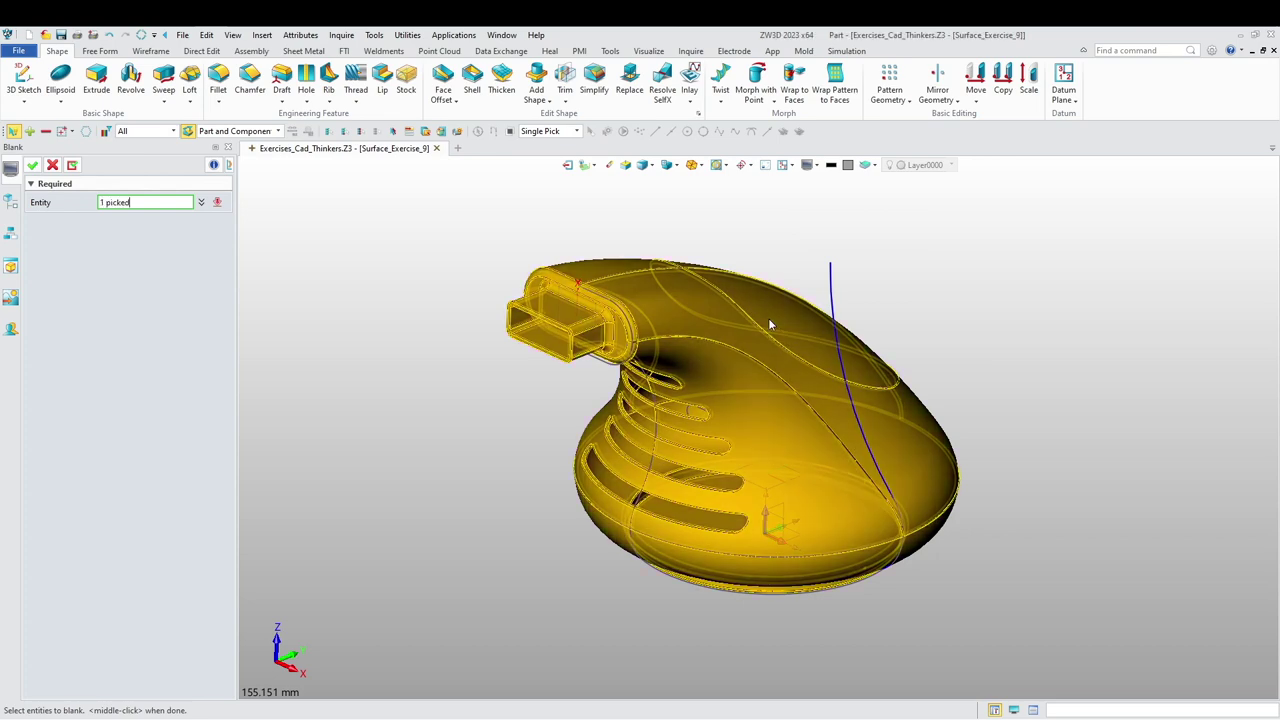
middle_click(755, 275)
left_click(818, 166)
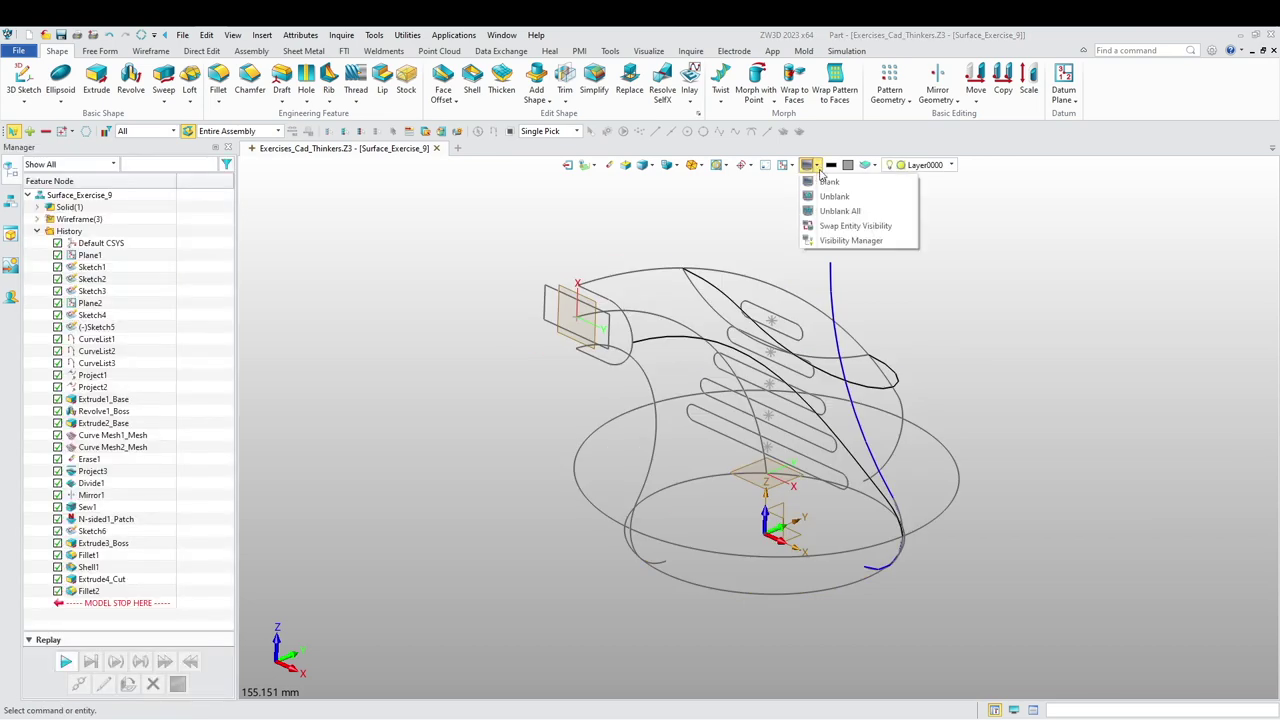
left_click(846, 234)
- Turn off the edge display and examine the shaded body from the back, the slots and the base
right_click_drag(666, 443, 661, 194)
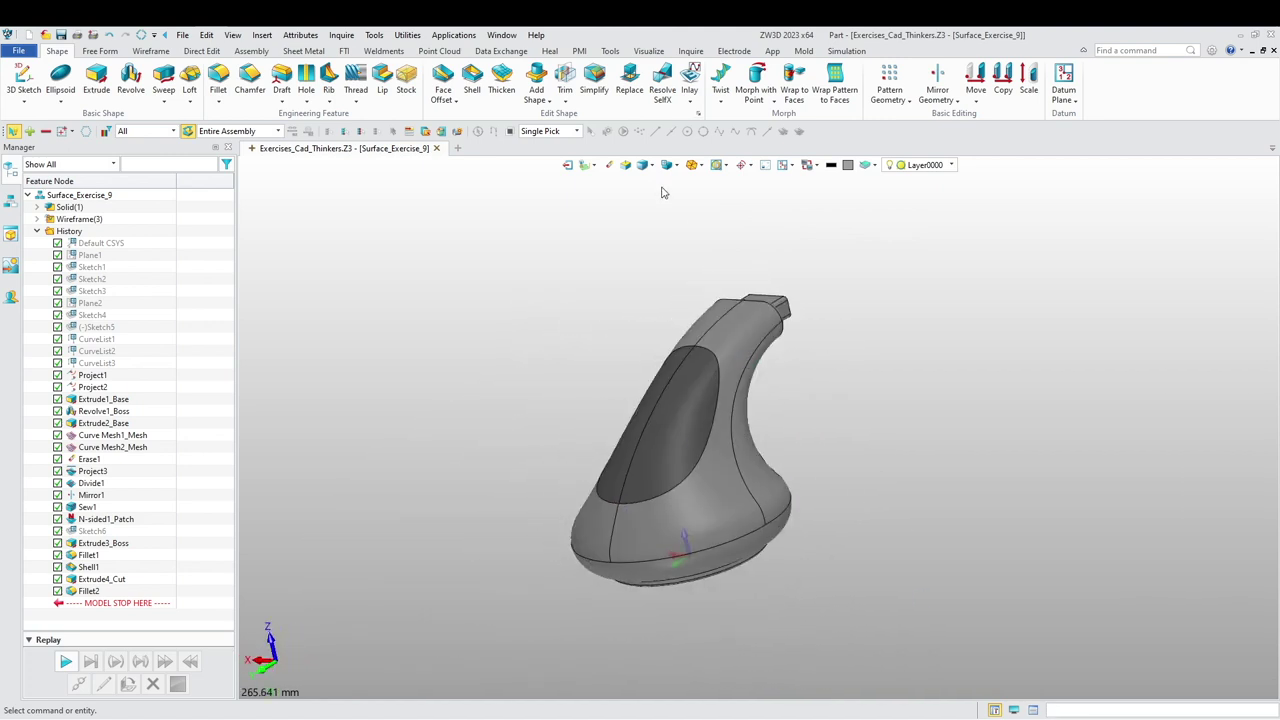
left_click(665, 166)
scroll(594, 377, "up", 3)
right_click_drag(700, 460, 742, 455)
scroll(846, 422, "up", 5)
mouse_move(960, 426)
right_mouse_down()
mouse_move(837, 431)
mouse_move(620, 489)
mouse_move(600, 531)
mouse_move(640, 548)
mouse_move(566, 514)
mouse_move(577, 471)
mouse_move(623, 491)
mouse_move(554, 474)
mouse_move(517, 486)
mouse_move(497, 570)
mouse_move(517, 517)
mouse_move(551, 523)
mouse_move(520, 480)
mouse_move(679, 505)
mouse_move(645, 470)
mouse_move(630, 330)
right_mouse_up()
scroll(758, 462, "down", 5)
scroll(641, 548, "up", 2)
scroll(517, 517, "down", 3)
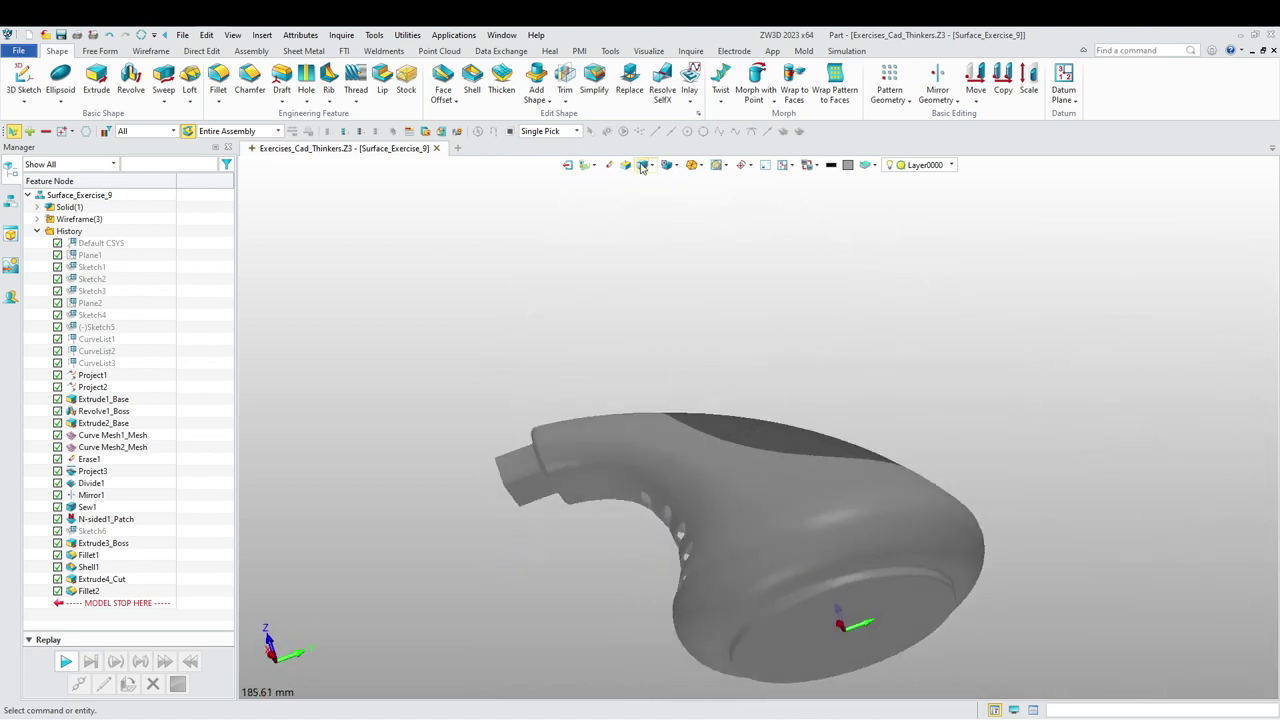
- Turn the edge display back on and unblank all hidden entities of the part
left_click(668, 166)
right_click_drag(645, 285, 640, 368)
left_click(840, 211)
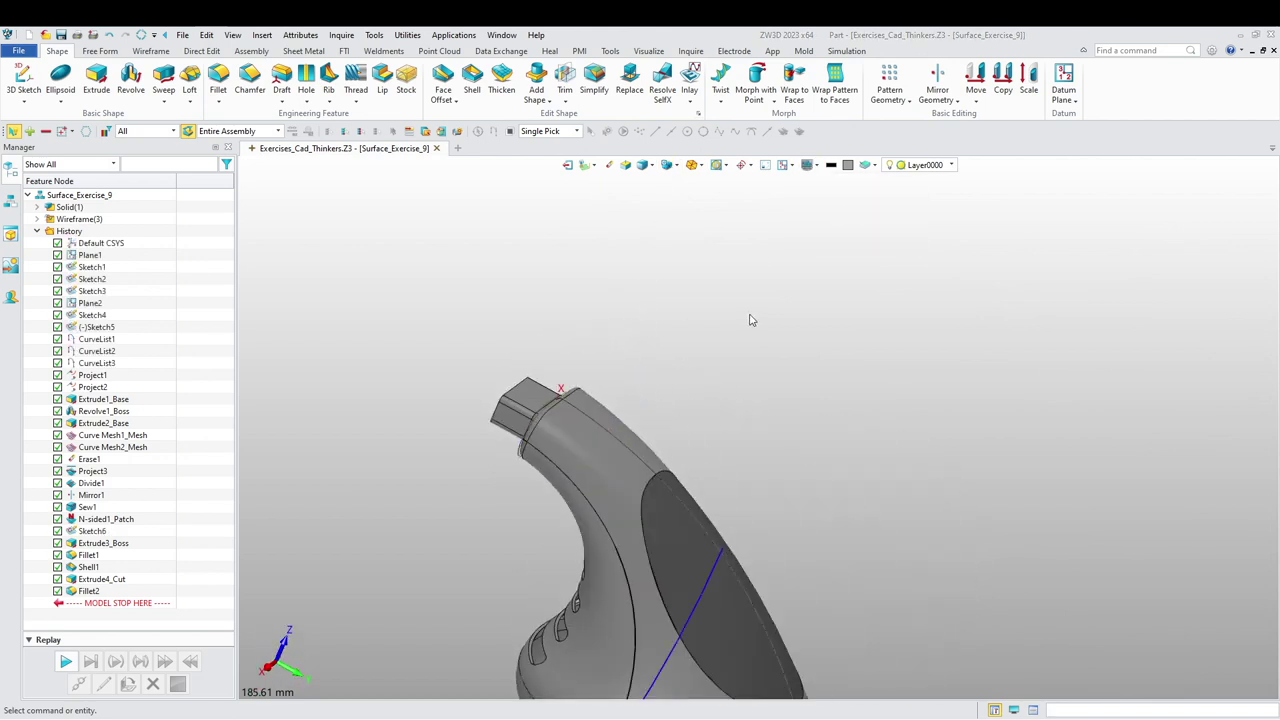
right_click_drag(746, 321, 714, 480)
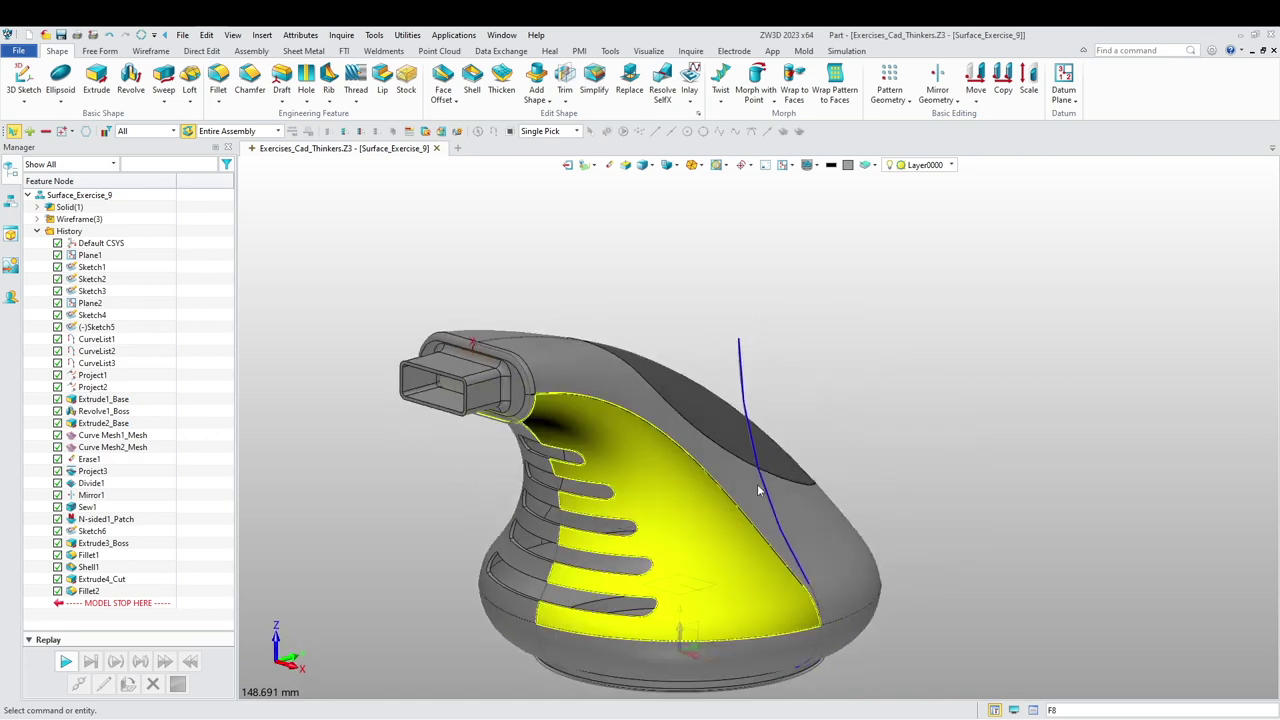
middle_click_drag(740, 555, 811, 489)
mouse_move(811, 487)
right_mouse_down()
mouse_move(803, 497)
mouse_move(822, 505)
right_mouse_up()
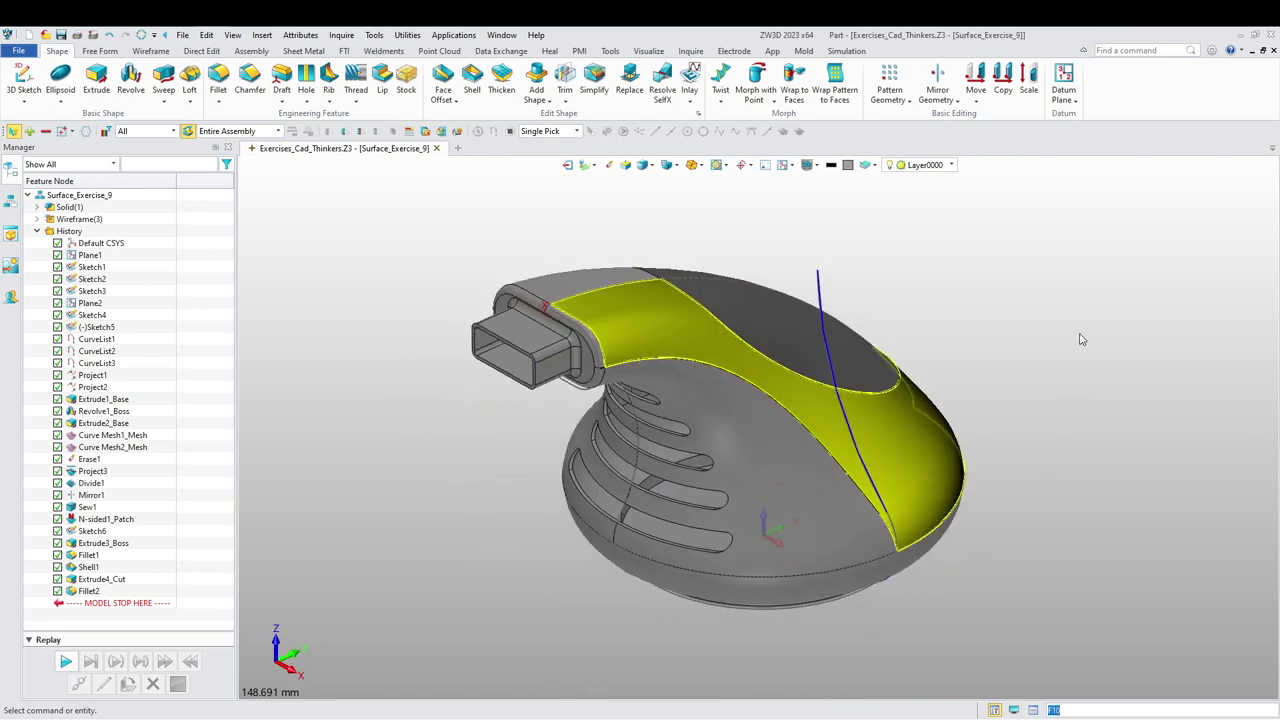